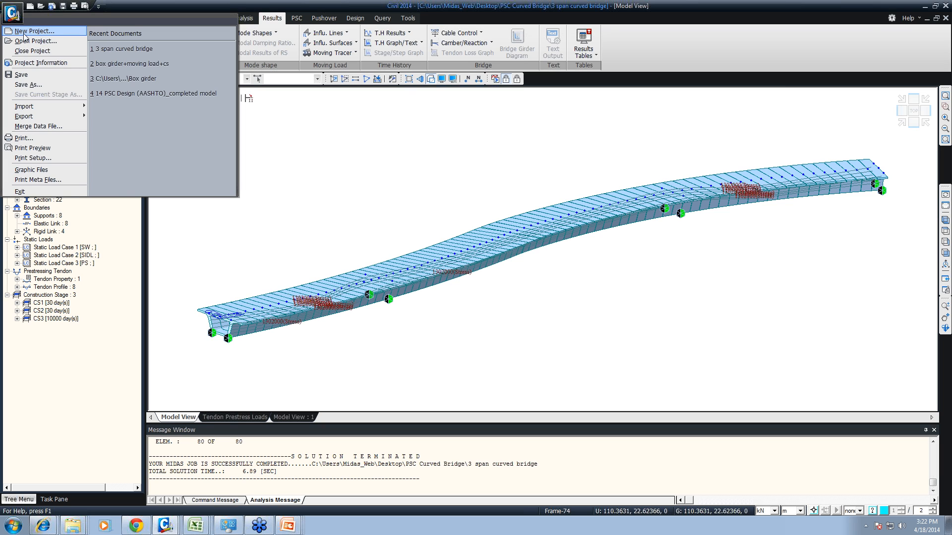
- Start a new project and look over the command groups from View through Pushover, finishing on the Structure commands
{"action": "left_click", "coordinate": [25, 35]}
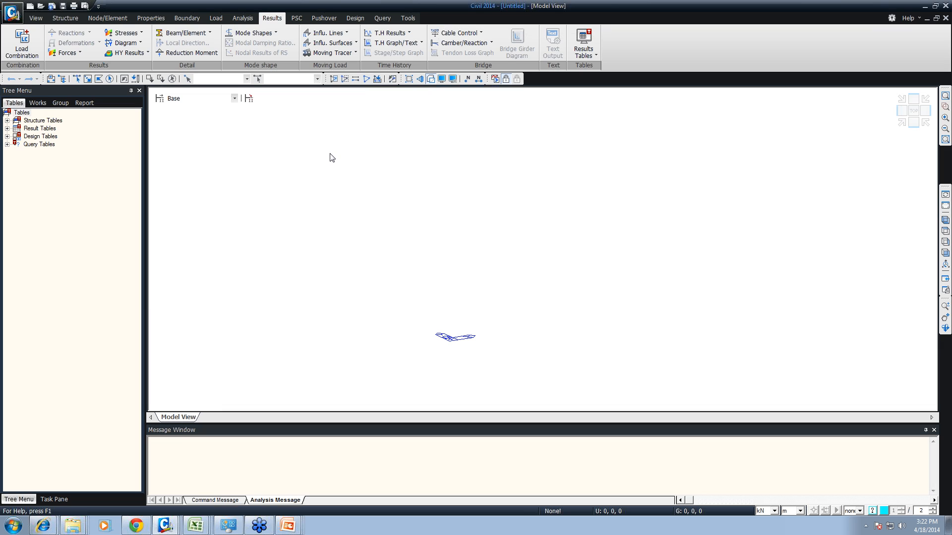
{"action": "left_click", "coordinate": [36, 18]}
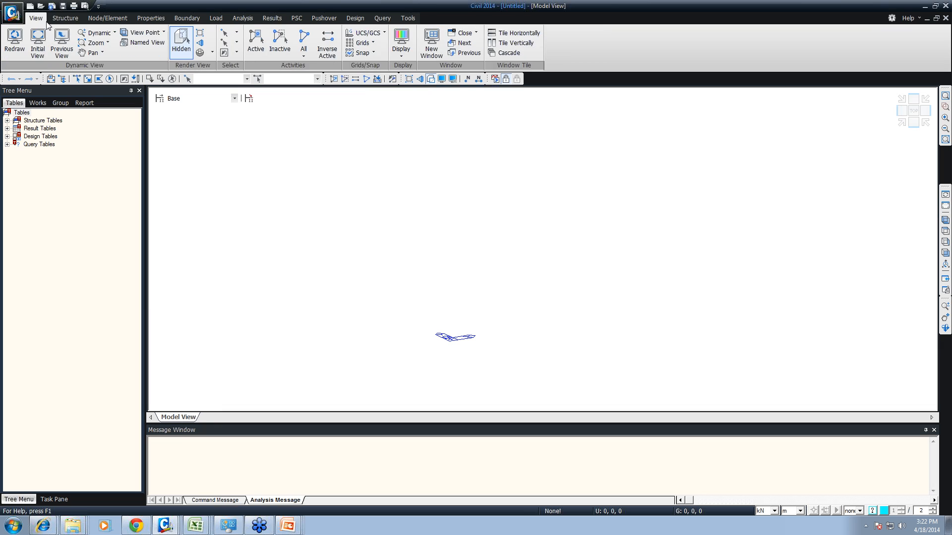
{"action": "left_click", "coordinate": [65, 18]}
{"action": "left_click", "coordinate": [91, 19]}
{"action": "left_click", "coordinate": [151, 18]}
{"action": "left_click", "coordinate": [187, 18]}
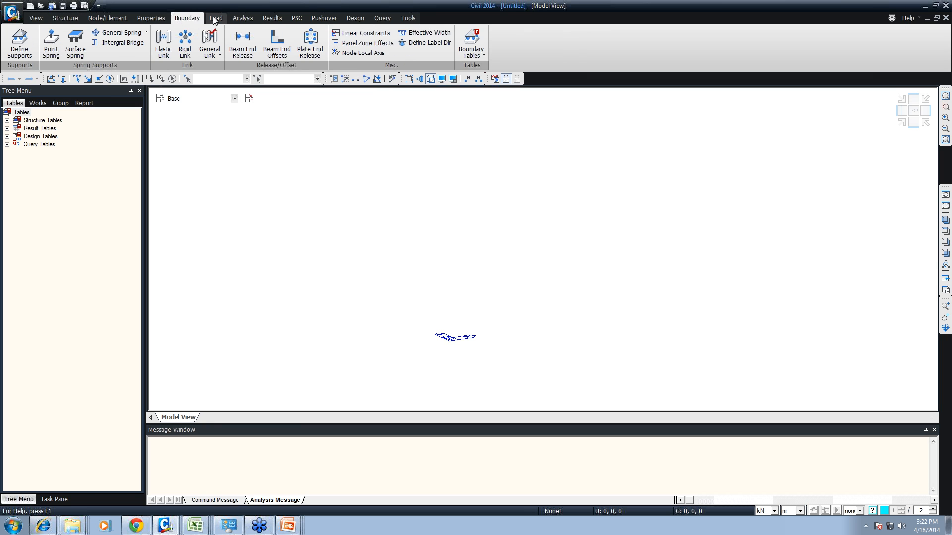
{"action": "left_click", "coordinate": [216, 18]}
{"action": "left_click", "coordinate": [243, 18]}
{"action": "left_click", "coordinate": [272, 18]}
{"action": "left_click", "coordinate": [297, 18]}
{"action": "left_click", "coordinate": [324, 18]}
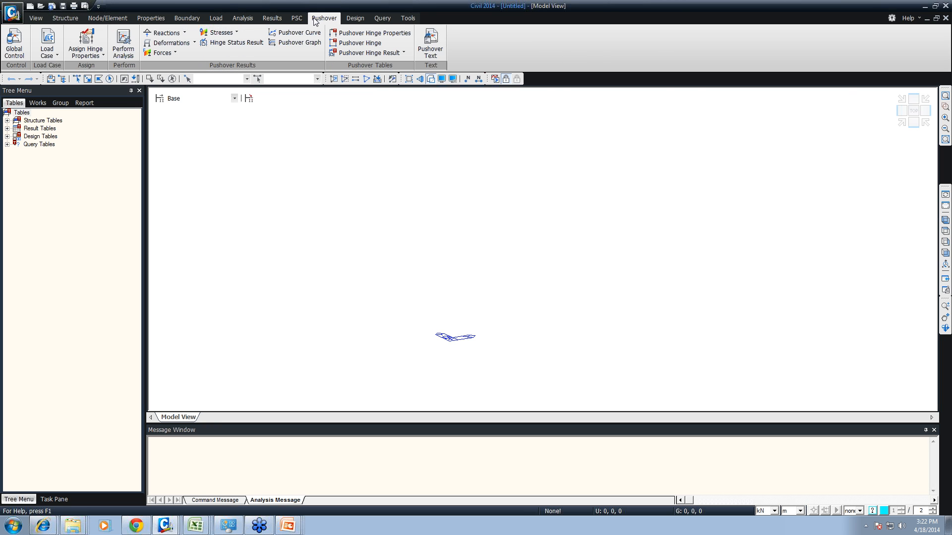
{"action": "left_click", "coordinate": [65, 18]}
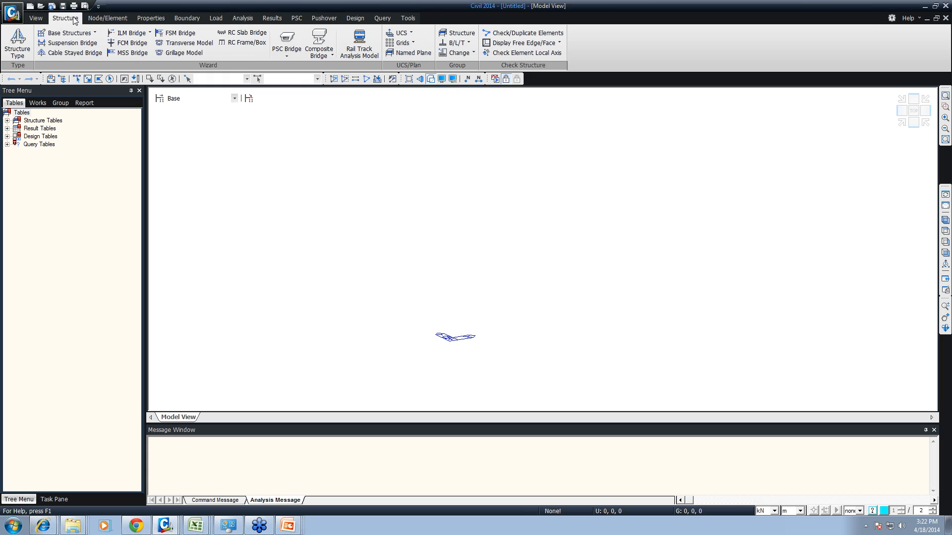
- Examine the Works and Group trees of the empty project
{"action": "left_click", "coordinate": [38, 102]}
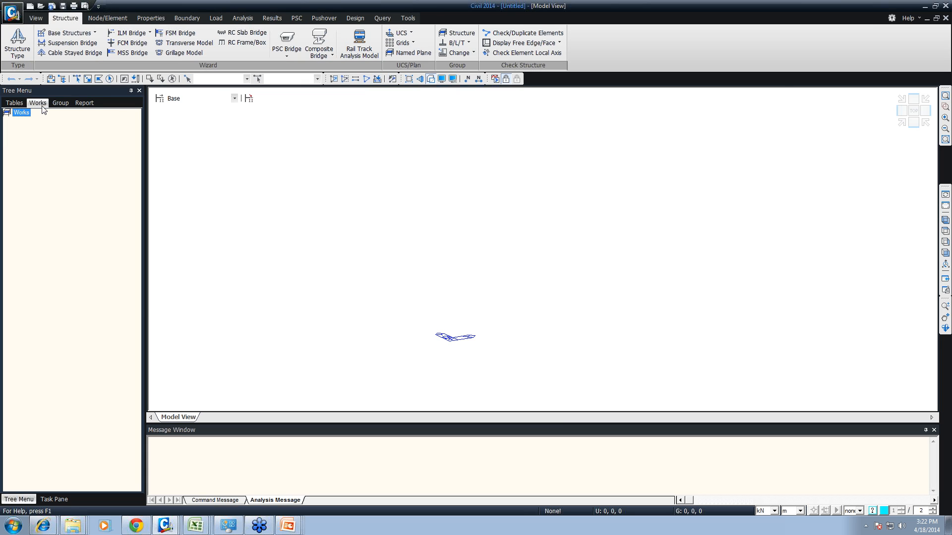
{"action": "left_click", "coordinate": [54, 104]}
{"action": "left_click", "coordinate": [47, 104]}
{"action": "left_click", "coordinate": [55, 104]}
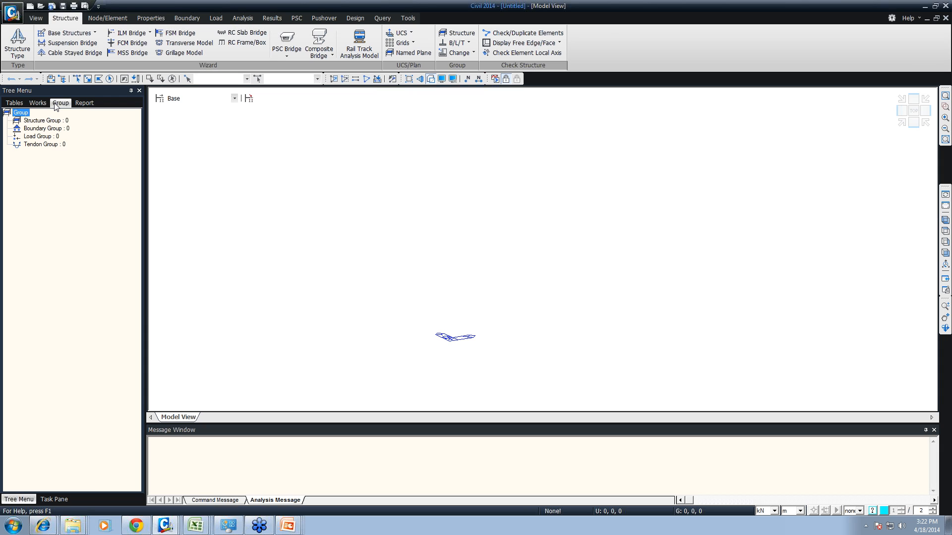
{"action": "left_click", "coordinate": [40, 104]}
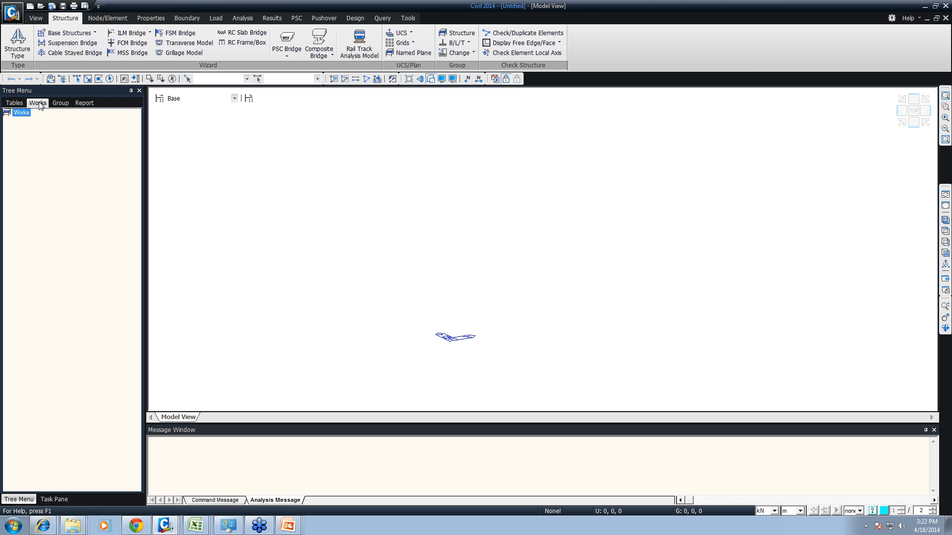
- Switch to the open window containing the "intial model 2" project and unselect all nodes and elements
{"action": "left_click", "coordinate": [165, 525]}
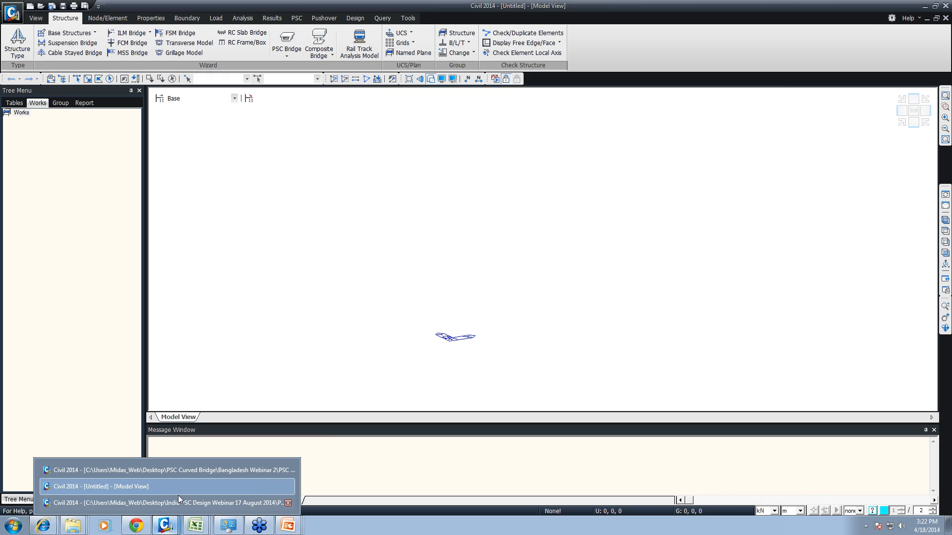
{"action": "left_click", "coordinate": [179, 501]}
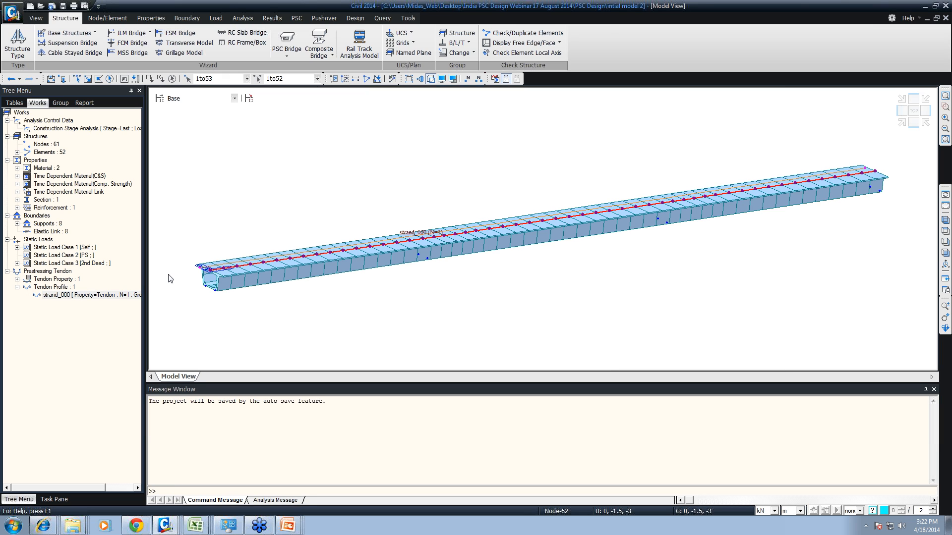
{"action": "left_click", "coordinate": [171, 79]}
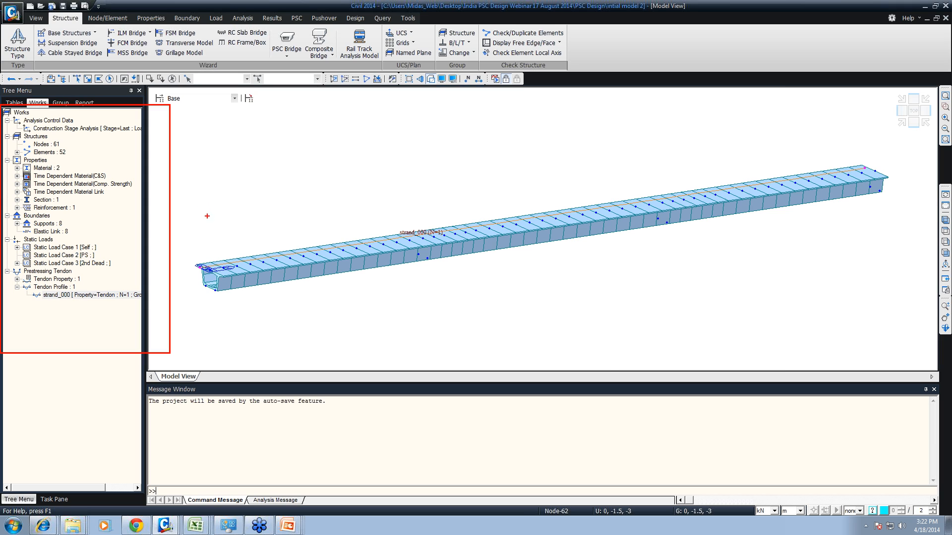
{"action": "key", "text": "Escape"}
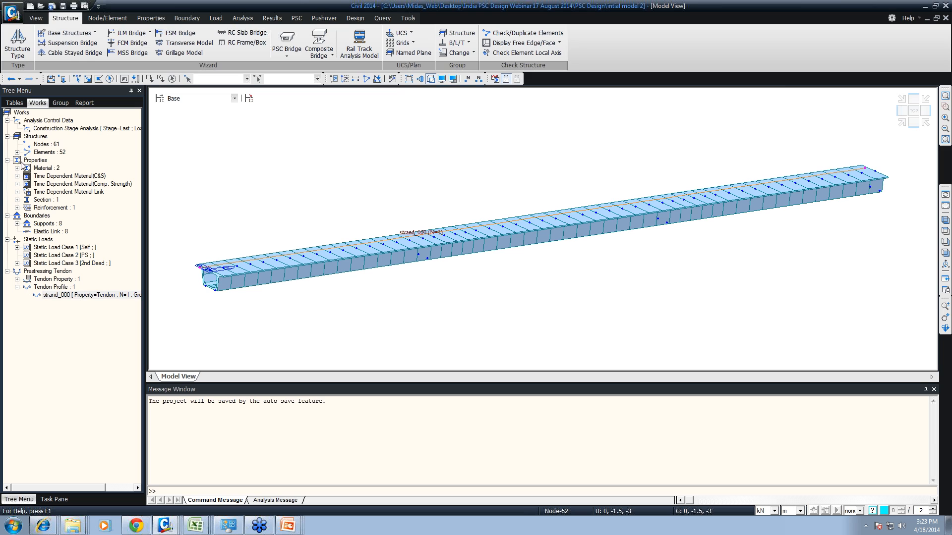
- Expand the elements in the works tree and select all beam elements in the model
{"action": "left_click", "coordinate": [17, 152]}
{"action": "double_click", "coordinate": [48, 144]}
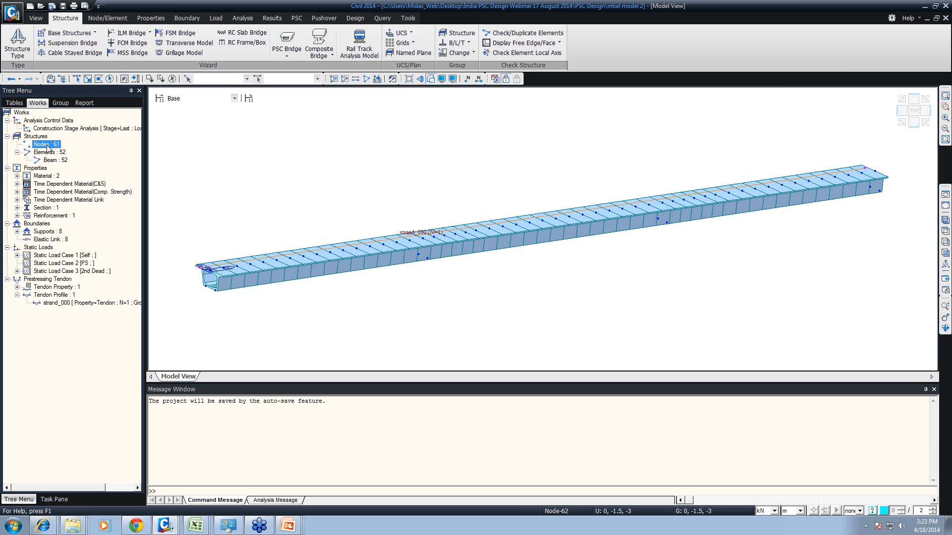
{"action": "double_click", "coordinate": [50, 160]}
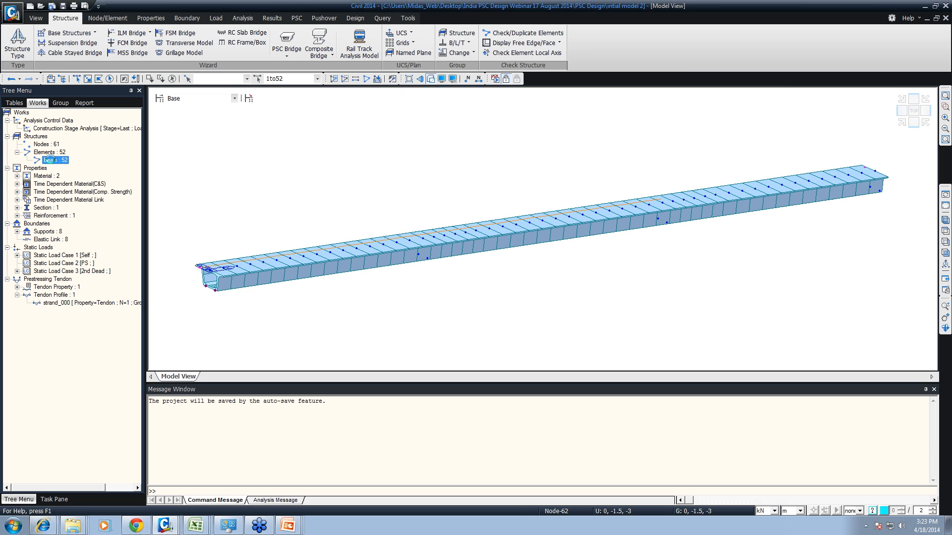
- Examine the materials, time-dependent material properties and link, section and reinforcement defined in the works tree
{"action": "left_click", "coordinate": [18, 176]}
{"action": "left_click", "coordinate": [61, 184]}
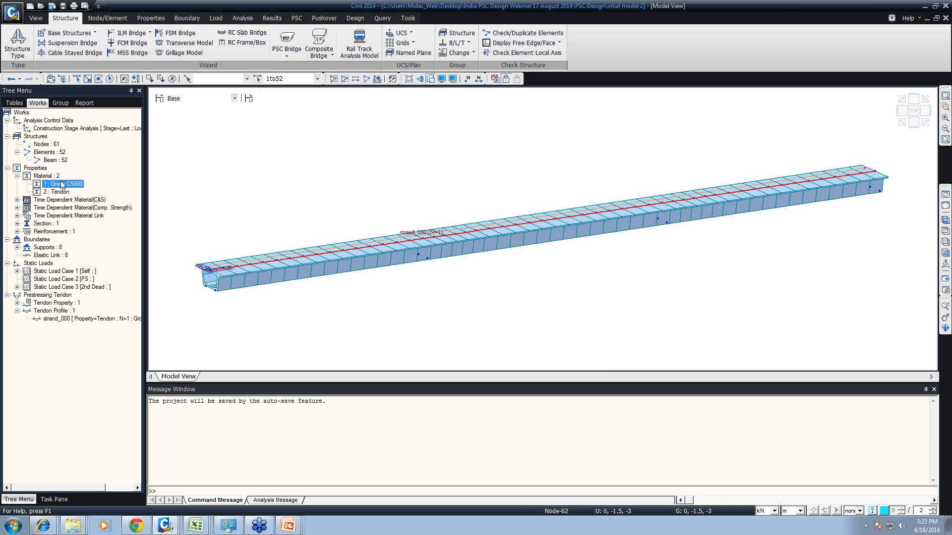
{"action": "right_click", "coordinate": [58, 192]}
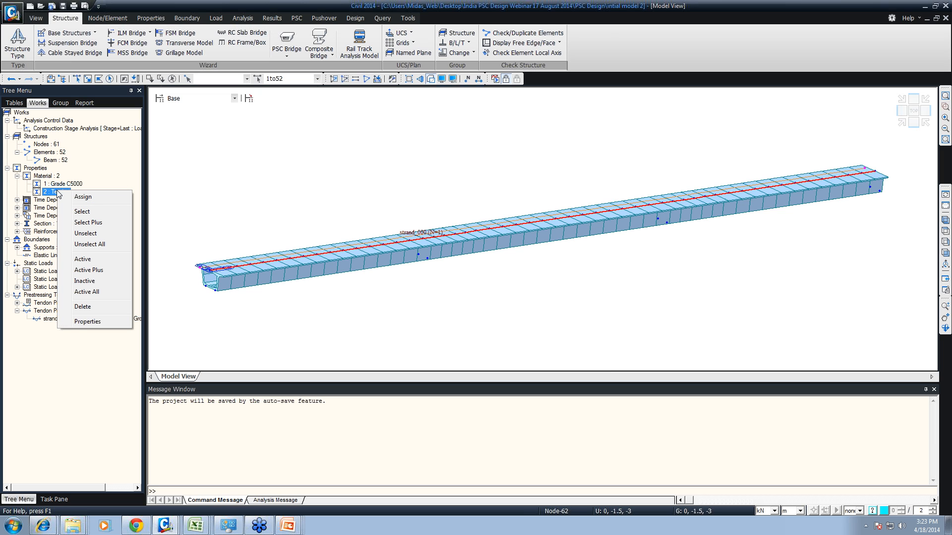
{"action": "left_click", "coordinate": [16, 205]}
{"action": "left_click", "coordinate": [16, 200]}
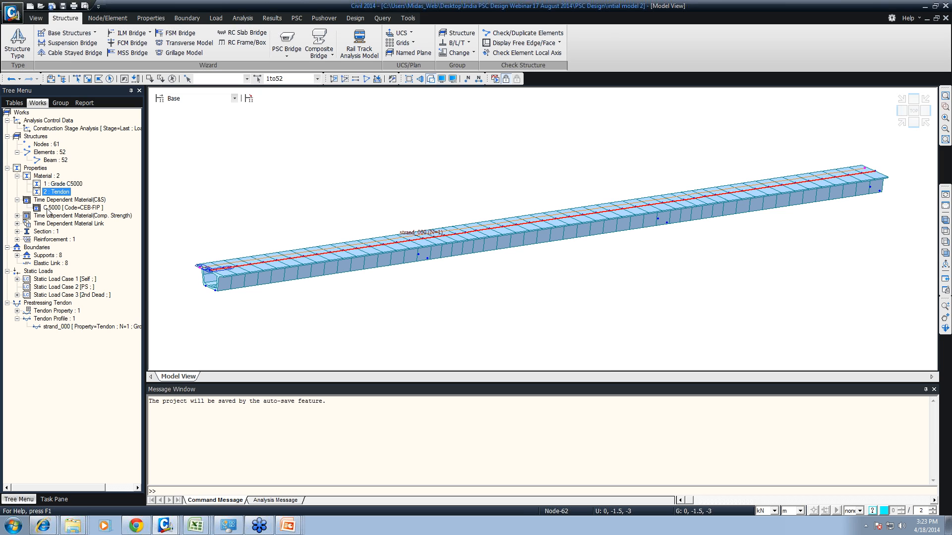
{"action": "left_click", "coordinate": [16, 215]}
{"action": "left_click", "coordinate": [17, 231]}
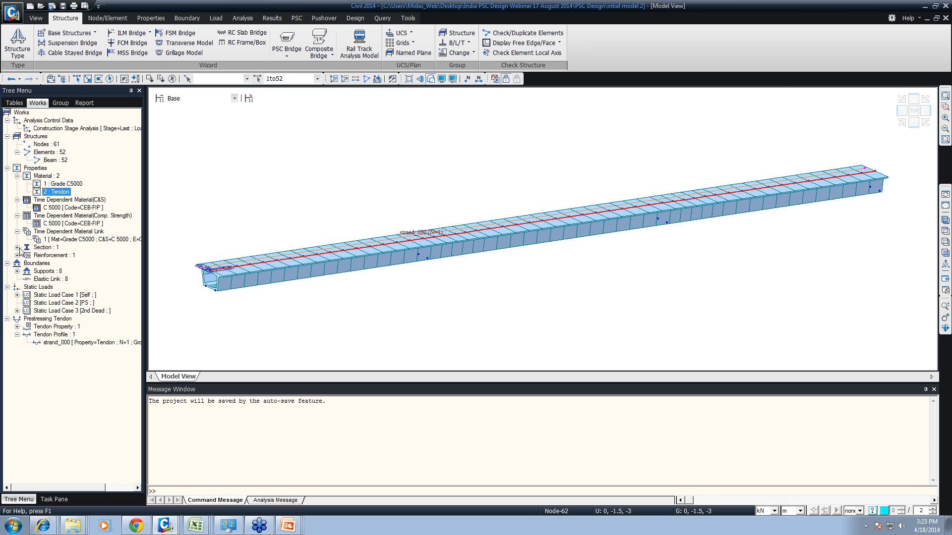
{"action": "left_click", "coordinate": [17, 248]}
{"action": "left_click", "coordinate": [16, 264]}
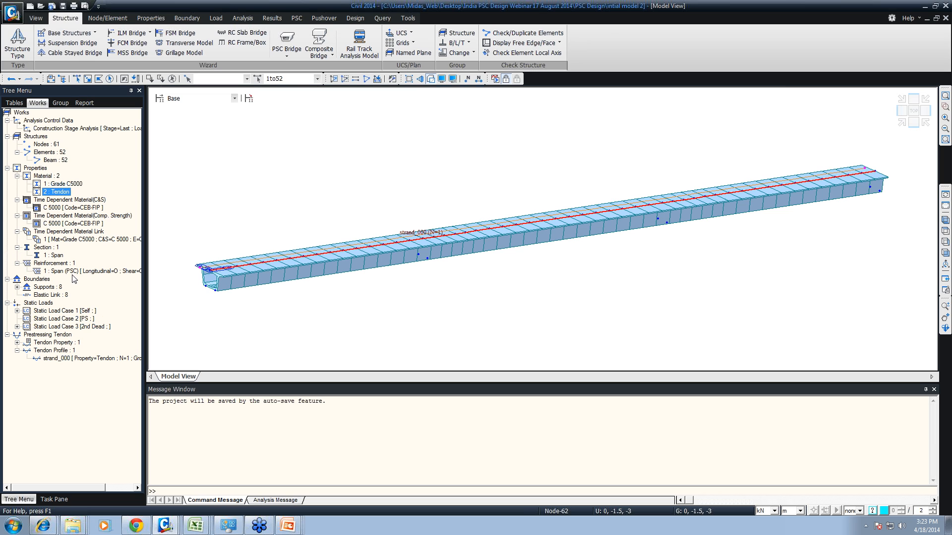
- Clear the beam selection, expand the supports in the works tree and display the Type 1 supports on the model
{"action": "left_click", "coordinate": [172, 80]}
{"action": "left_click", "coordinate": [17, 287]}
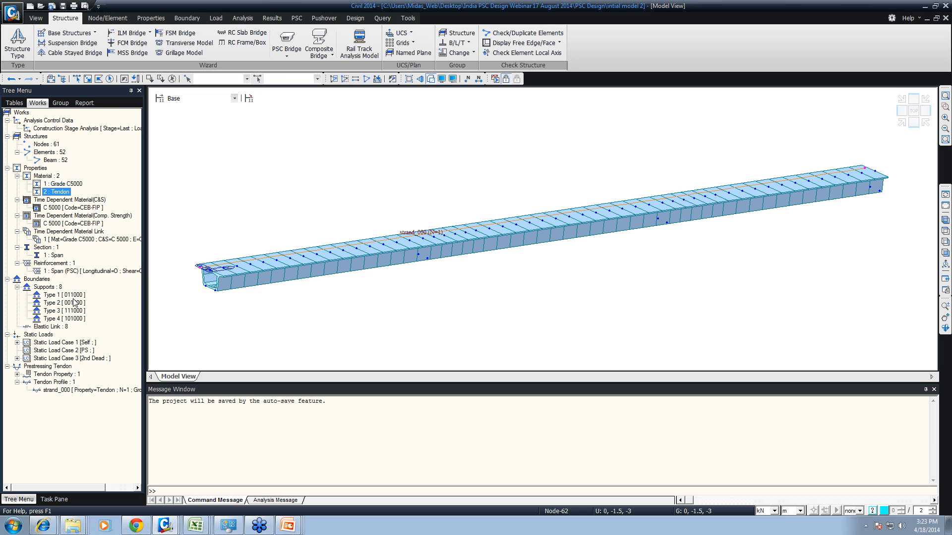
{"action": "right_click", "coordinate": [54, 295]}
{"action": "right_click", "coordinate": [46, 287]}
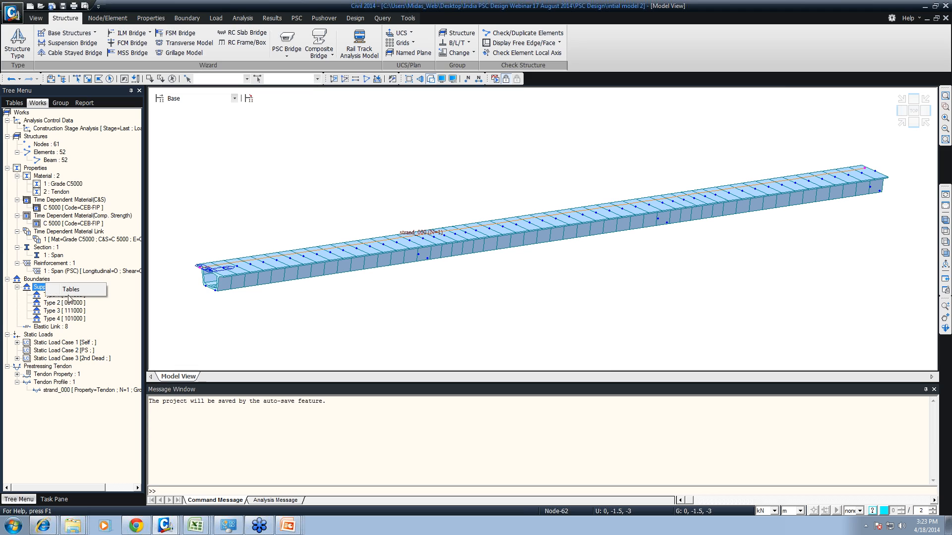
{"action": "right_click", "coordinate": [48, 296]}
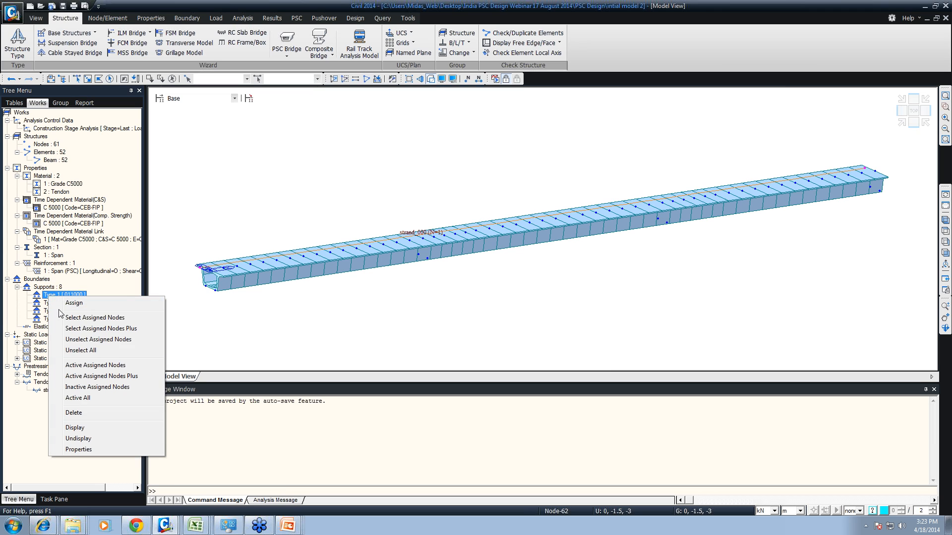
{"action": "left_click", "coordinate": [75, 428]}
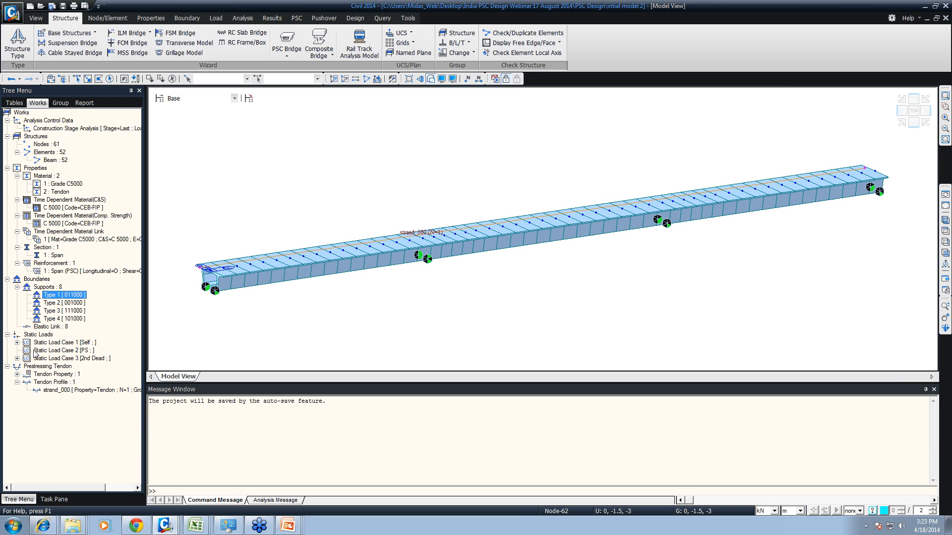
- Expand the self-weight and second dead load cases and the tendon property in the works tree to examine their contents
{"action": "left_click", "coordinate": [17, 342]}
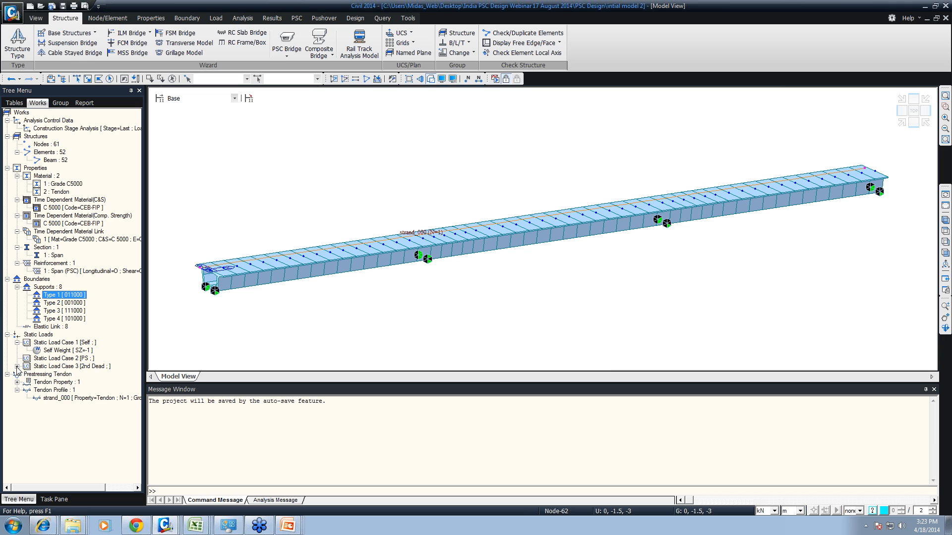
{"action": "left_click", "coordinate": [17, 367]}
{"action": "right_click", "coordinate": [60, 375]}
{"action": "left_click", "coordinate": [42, 390]}
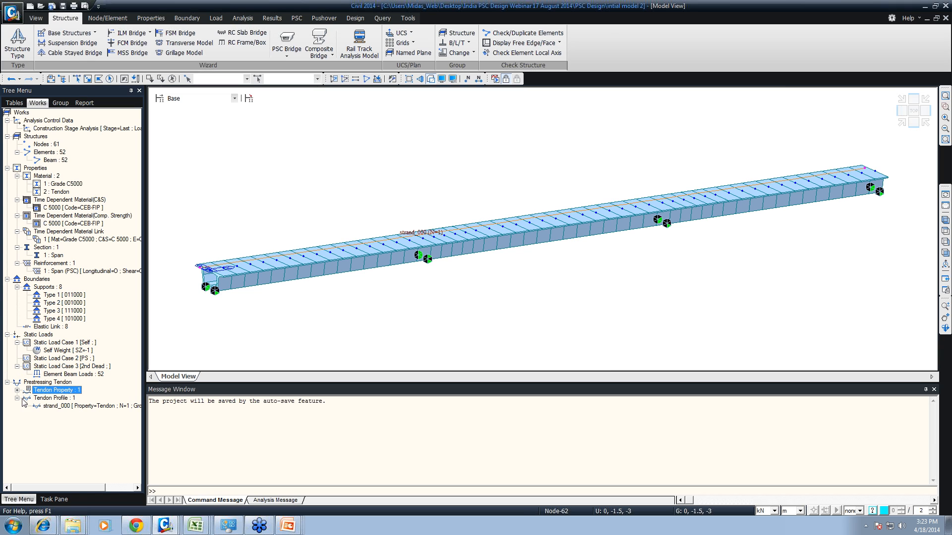
{"action": "left_click", "coordinate": [17, 390]}
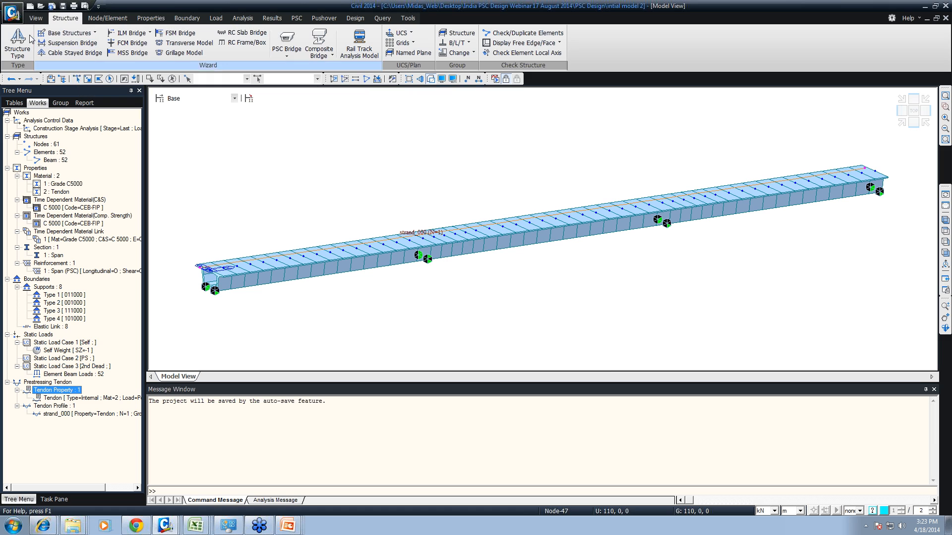
- Start a new project and open the FCM Bridge wizard
{"action": "left_click", "coordinate": [15, 17]}
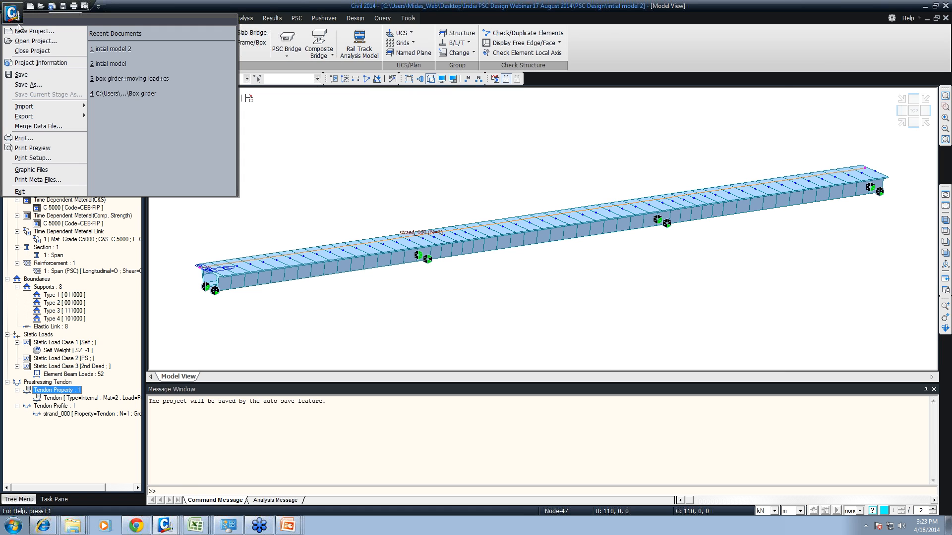
{"action": "left_click", "coordinate": [20, 32]}
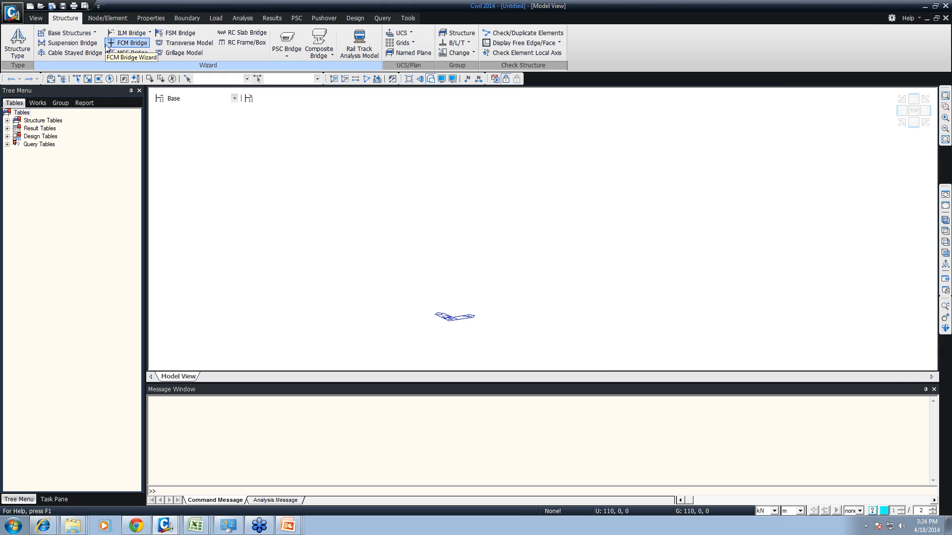
{"action": "left_click", "coordinate": [121, 43]}
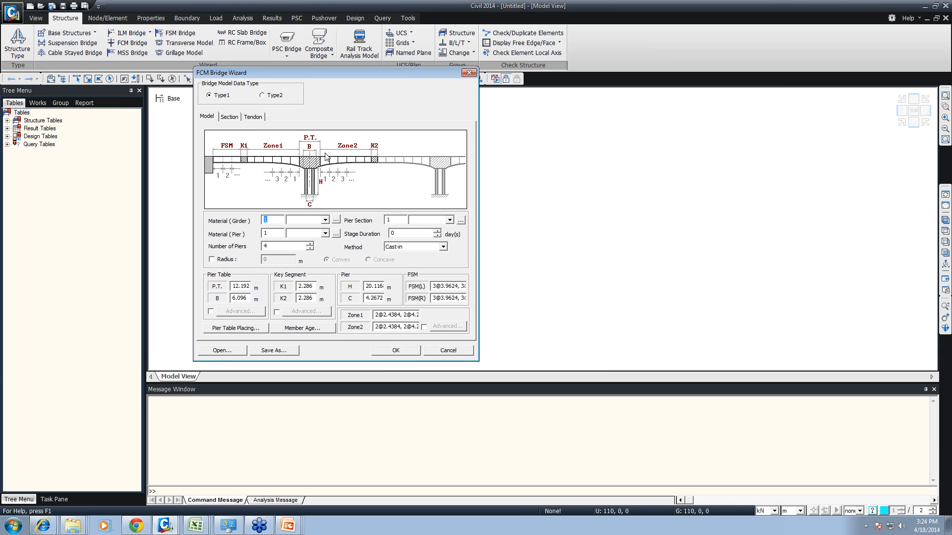
{"action": "left_click", "coordinate": [336, 220]}
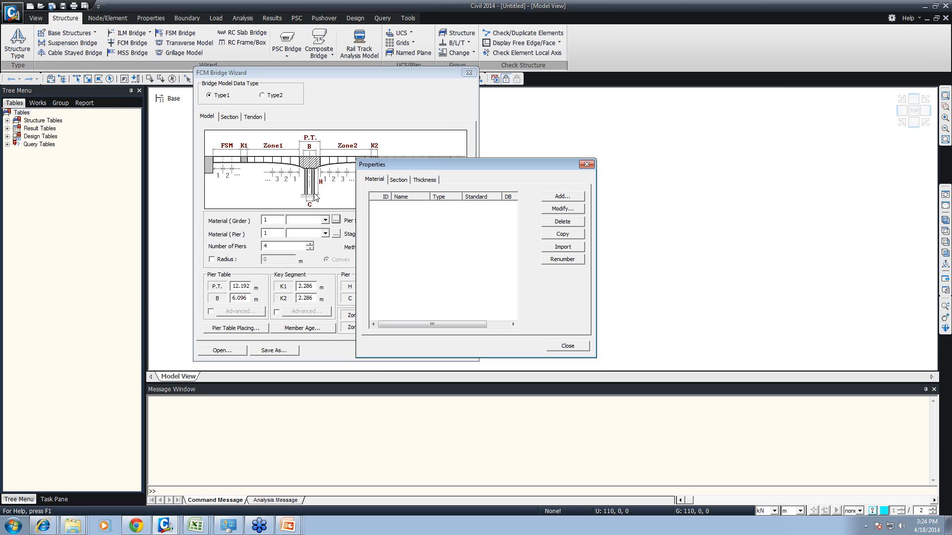
{"action": "left_click", "coordinate": [580, 347]}
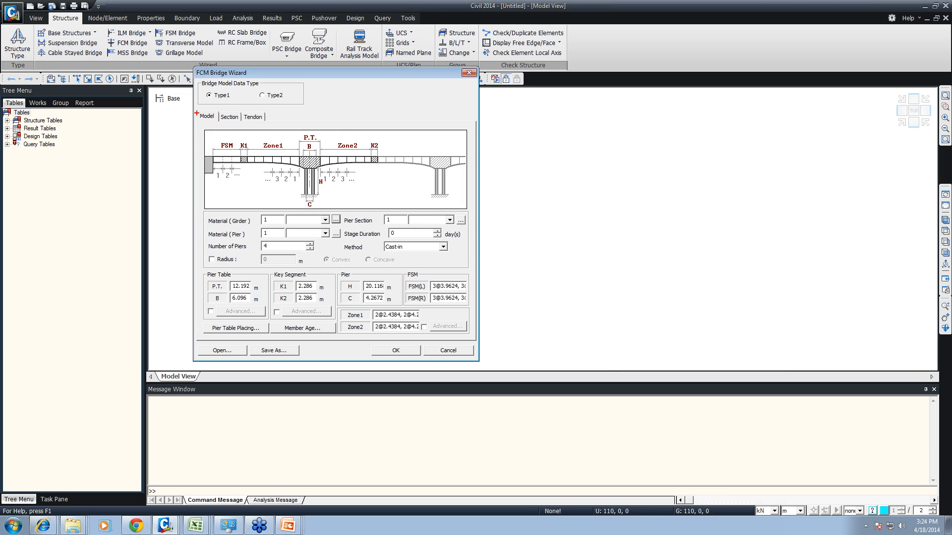
{"action": "mouse_move", "coordinate": [193, 107]}
{"action": "left_mouse_down"}
{"action": "mouse_move", "coordinate": [244, 134]}
{"action": "mouse_move", "coordinate": [488, 217]}
{"action": "left_mouse_up"}
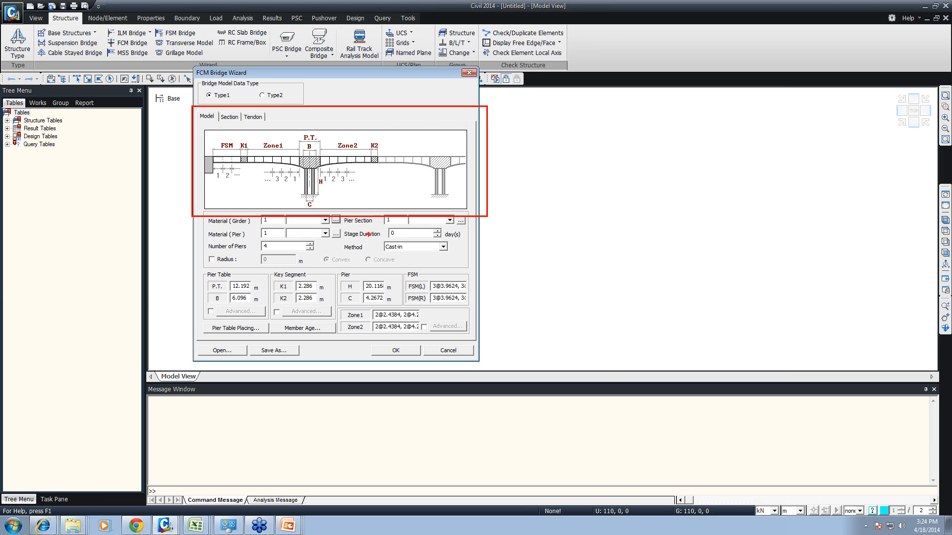
- Import the Grade C5000 and Tendon materials from another project for the wizard's girder and pier materials, keeping their IDs
{"action": "left_click", "coordinate": [336, 219]}
{"action": "left_click", "coordinate": [565, 247]}
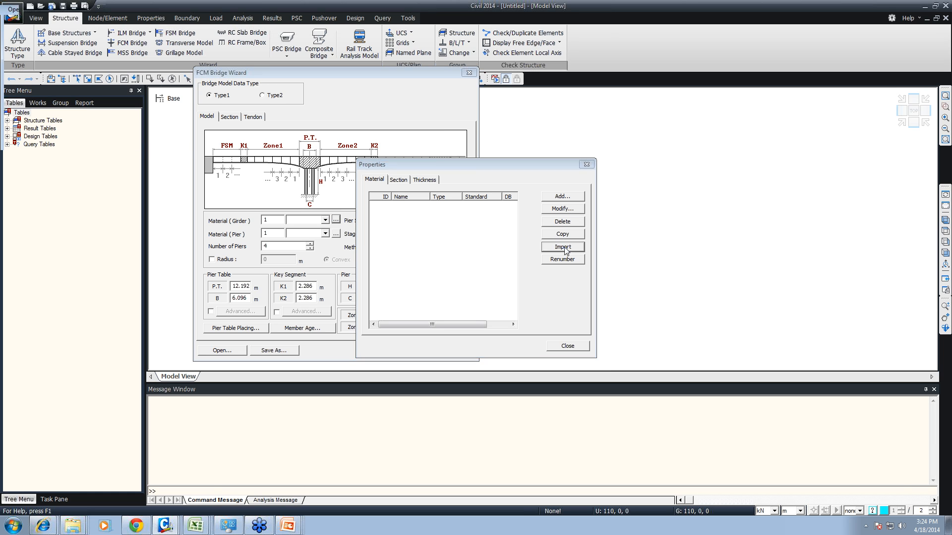
{"action": "double_click", "coordinate": [42, 48]}
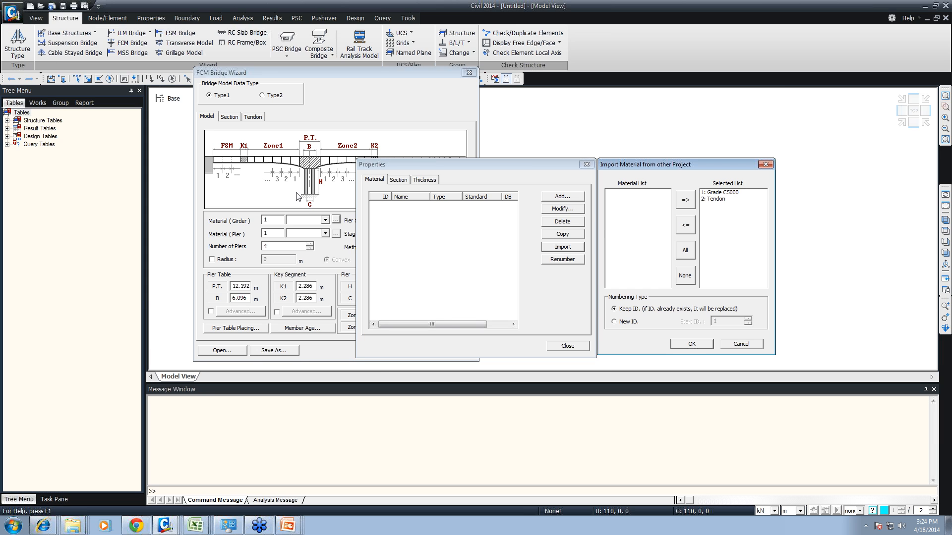
{"action": "left_click", "coordinate": [692, 345]}
{"action": "left_click", "coordinate": [566, 346]}
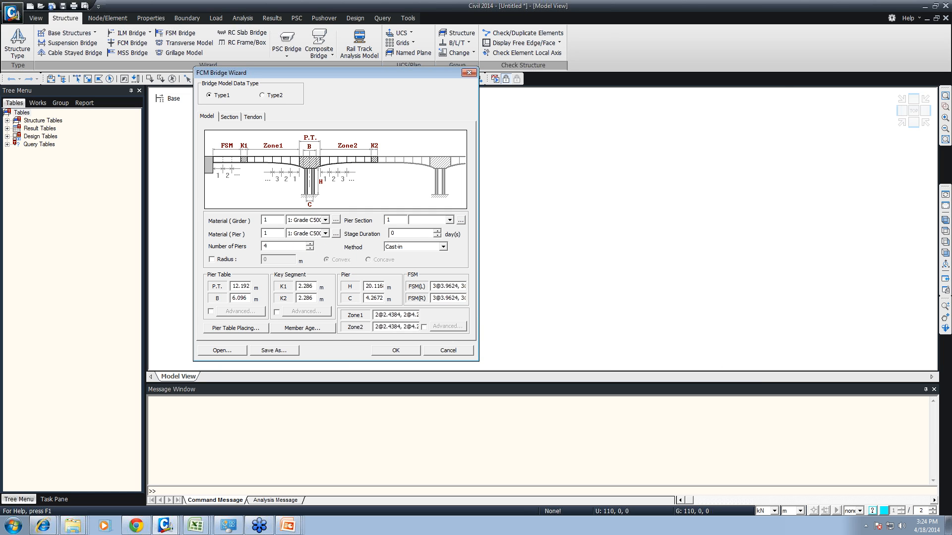
- Set two piers and a 30-day stage duration, and add a user-defined solid round pier section named Pier with a 1 m diameter
{"action": "left_click_drag", "start_coordinate": [270, 246], "coordinate": [252, 250]}
{"action": "type", "text": "2"}
{"action": "left_click", "coordinate": [444, 220]}
{"action": "left_click", "coordinate": [460, 220]}
{"action": "left_click", "coordinate": [461, 221]}
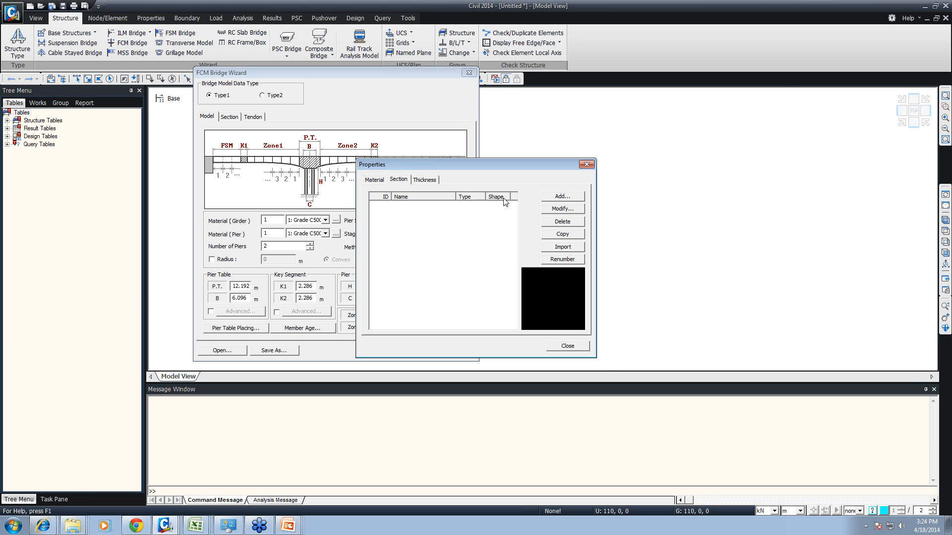
{"action": "left_click", "coordinate": [547, 198]}
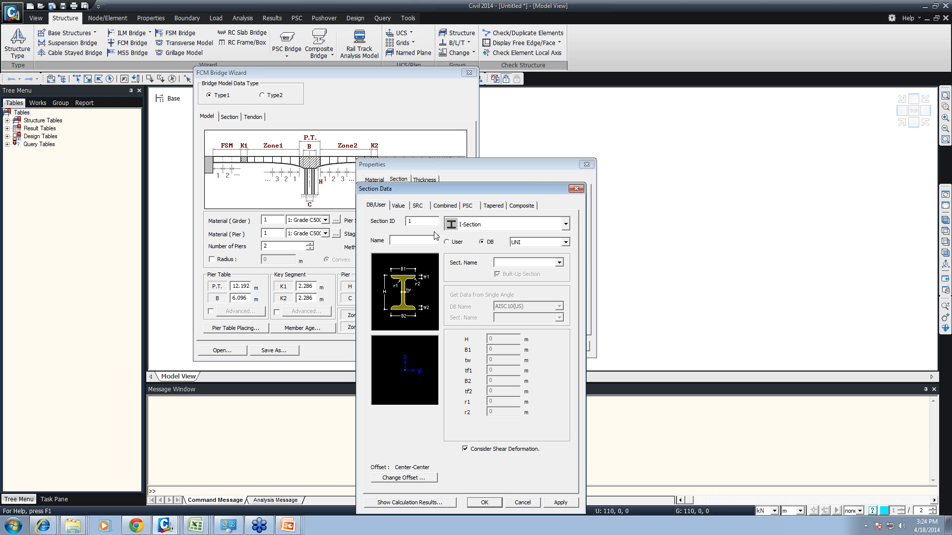
{"action": "left_click", "coordinate": [447, 243]}
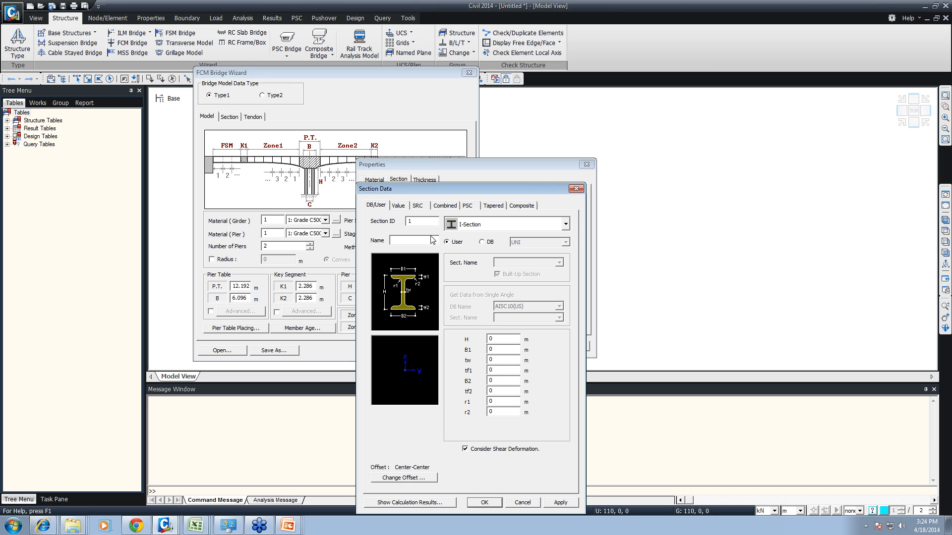
{"action": "left_click", "coordinate": [461, 225]}
{"action": "left_click", "coordinate": [476, 337]}
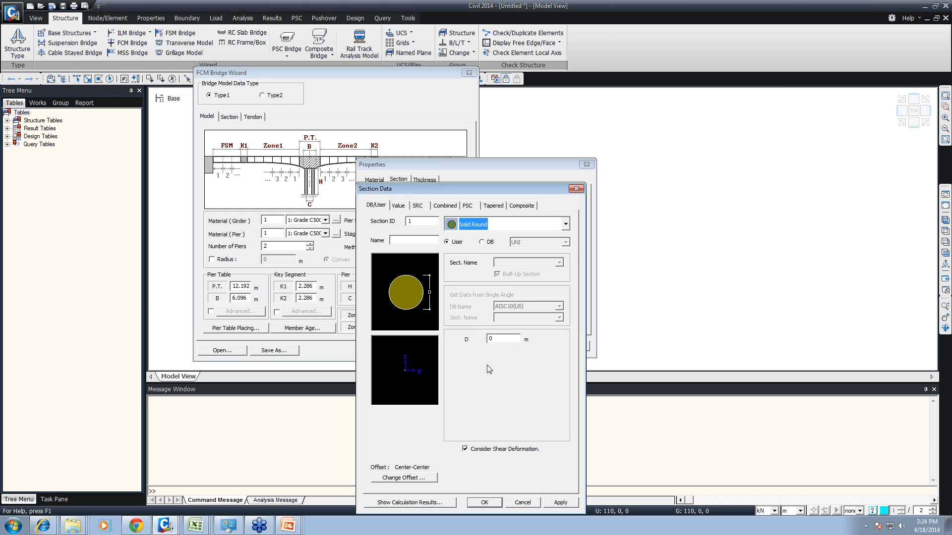
{"action": "double_click", "coordinate": [490, 339]}
{"action": "type", "text": "1"}
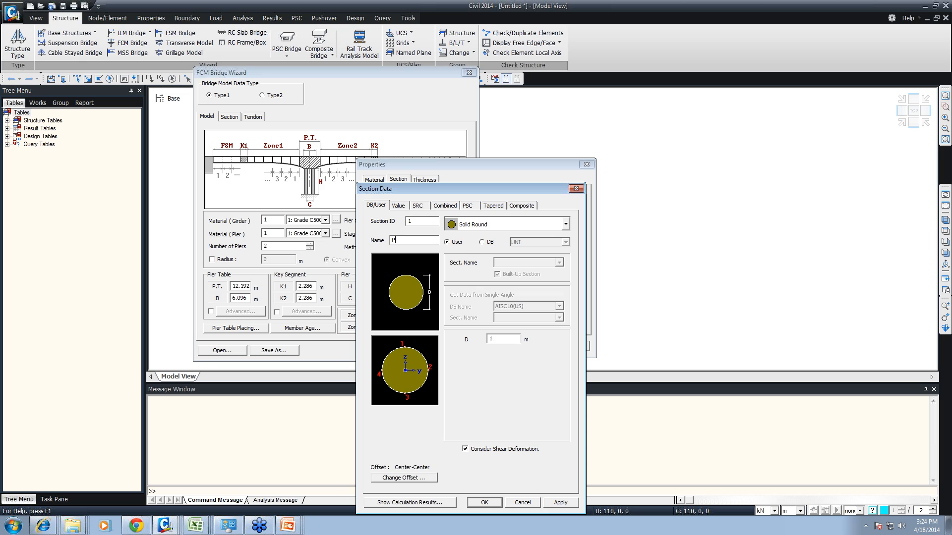
{"action": "left_click", "coordinate": [484, 503]}
{"action": "left_click", "coordinate": [568, 345]}
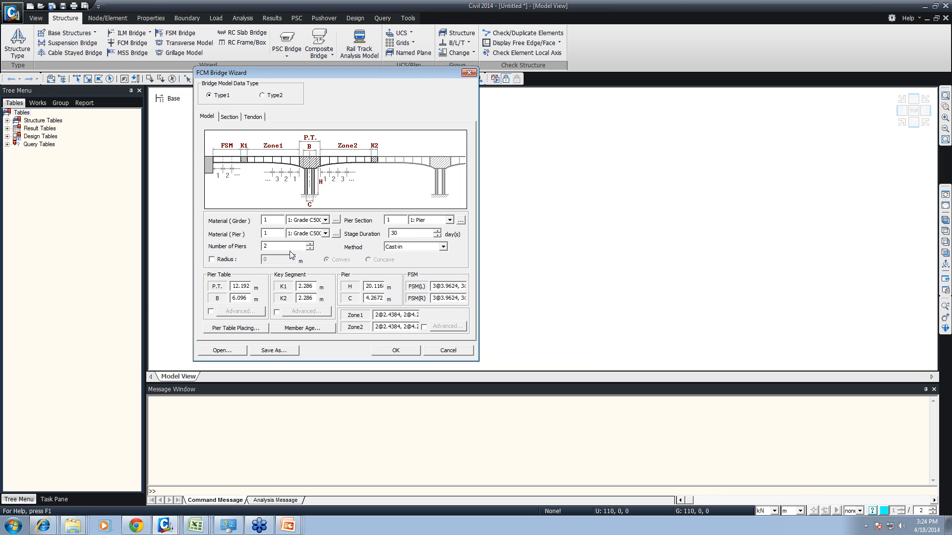
- Set the construction method to PSM, and try the radius option before leaving it switched off
{"action": "left_click", "coordinate": [288, 247]}
{"action": "left_click", "coordinate": [405, 247]}
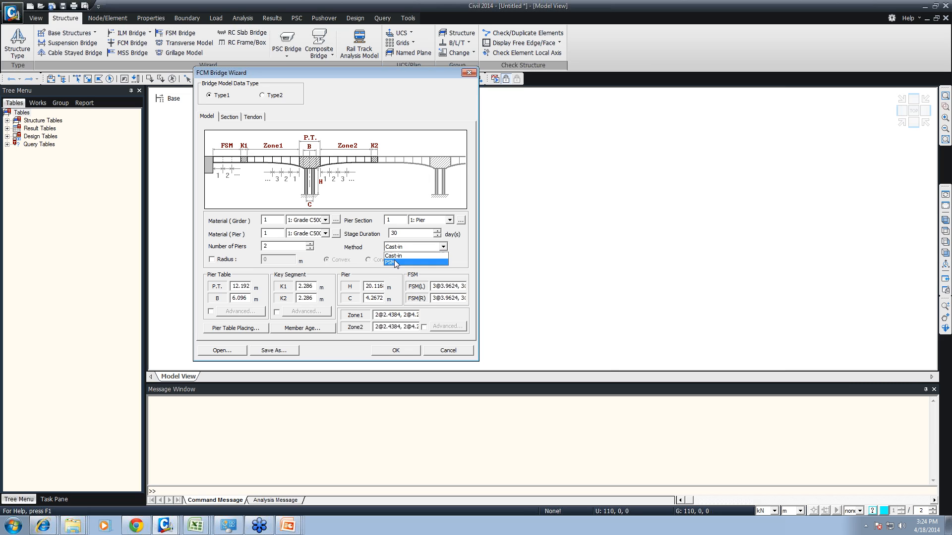
{"action": "left_click", "coordinate": [393, 255]}
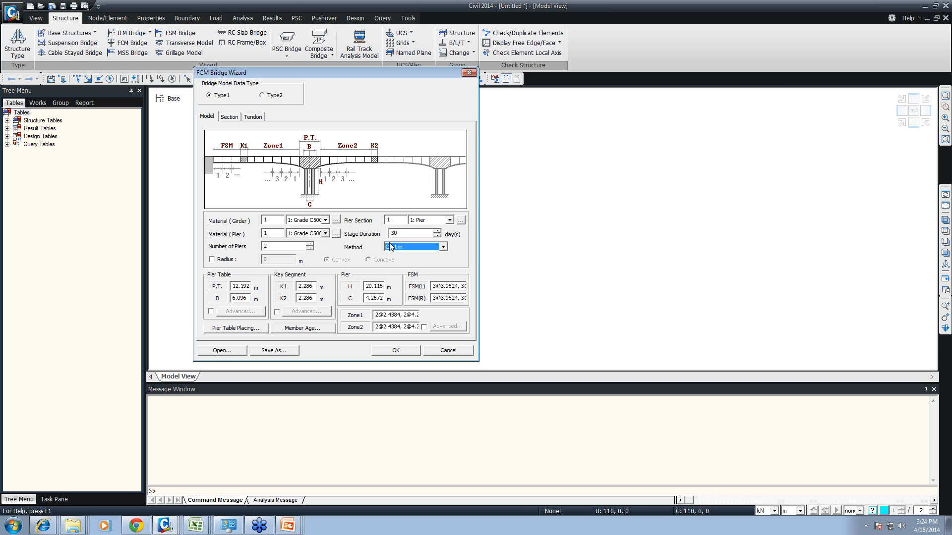
{"action": "left_click", "coordinate": [391, 246]}
{"action": "left_click", "coordinate": [392, 263]}
{"action": "left_click", "coordinate": [392, 247]}
{"action": "left_click", "coordinate": [393, 254]}
{"action": "left_click", "coordinate": [393, 248]}
{"action": "left_click", "coordinate": [393, 261]}
{"action": "left_click", "coordinate": [213, 259]}
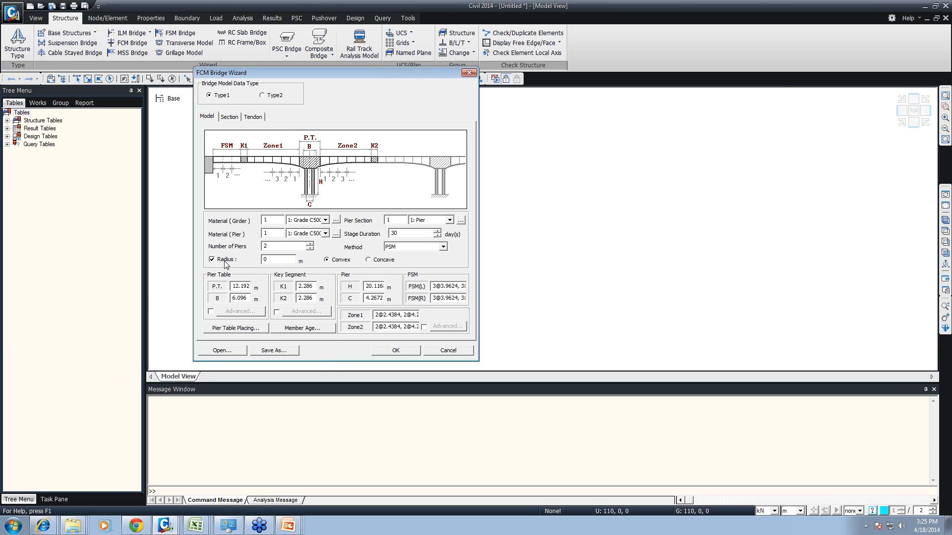
{"action": "left_click", "coordinate": [213, 259]}
- Define the pier table placing at 60 days for both P.T. 1 and P.T. 2
{"action": "left_click", "coordinate": [223, 328]}
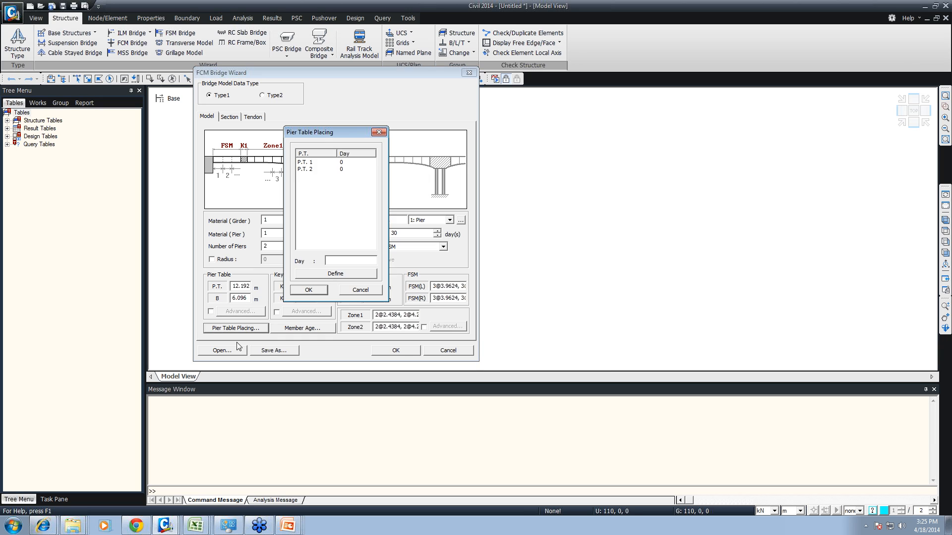
{"action": "left_click", "coordinate": [316, 164]}
{"action": "left_click", "coordinate": [337, 261]}
{"action": "type", "text": "60"}
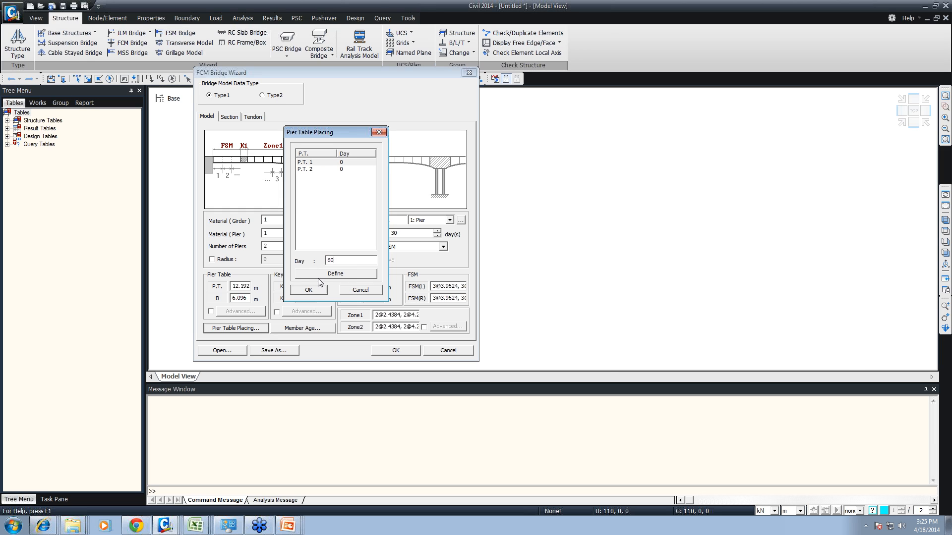
{"action": "left_click", "coordinate": [320, 277]}
{"action": "left_click", "coordinate": [335, 169]}
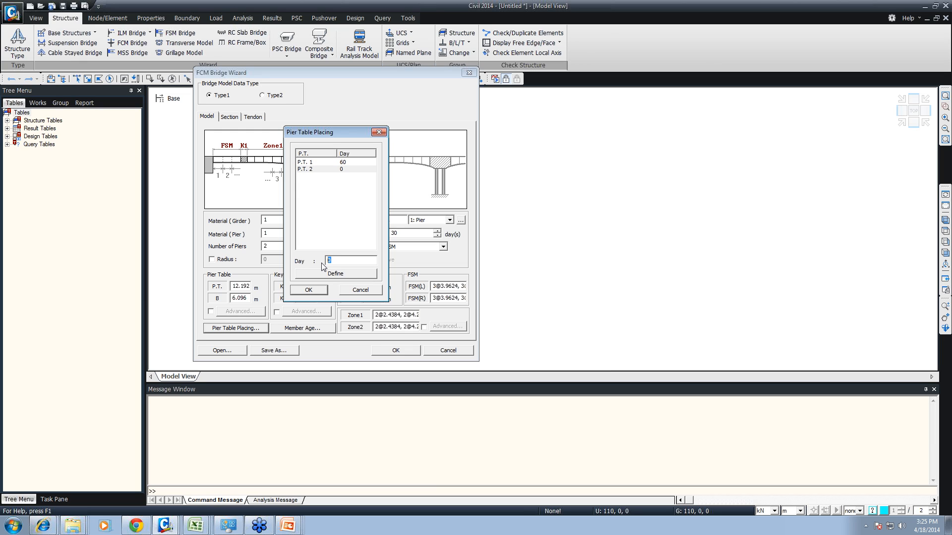
{"action": "type", "text": "6.0"}
{"action": "left_click", "coordinate": [318, 275]}
{"action": "left_click", "coordinate": [308, 290]}
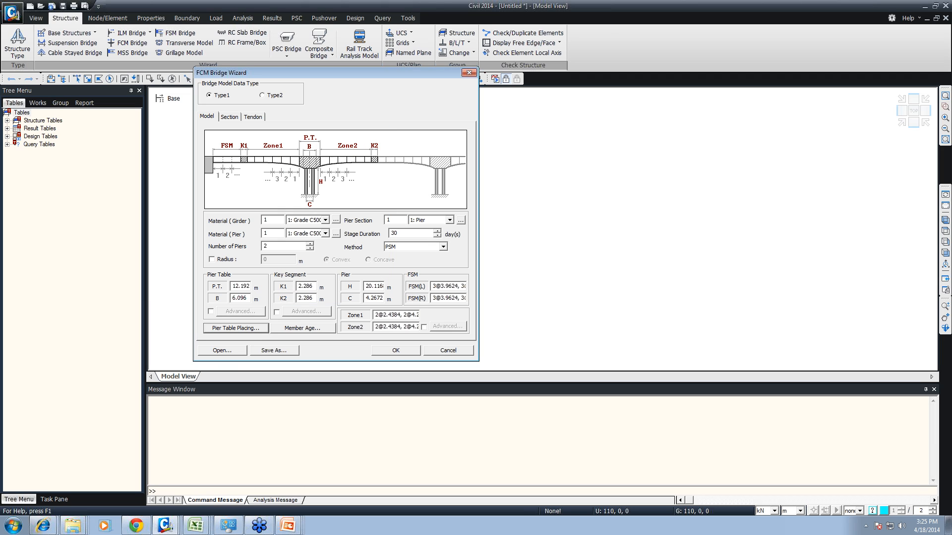
- Enter new member ages in days for the bridge parts and accept them
{"action": "left_click", "coordinate": [301, 328]}
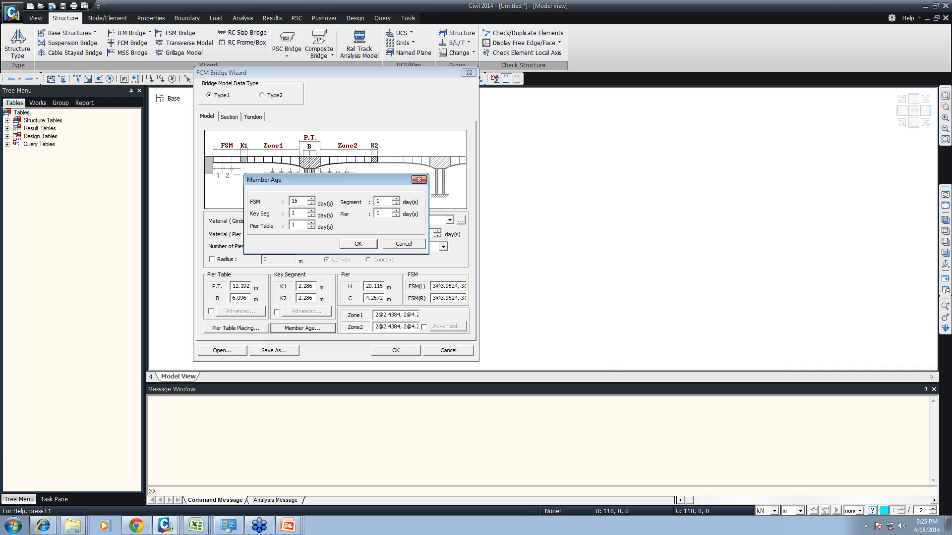
{"action": "type", "text": "12"}
{"action": "key", "text": "BackSpace"}
{"action": "type", "text": "40"}
{"action": "key", "text": "Tab"}
{"action": "type", "text": "15"}
{"action": "key", "text": "Tab"}
{"action": "left_click", "coordinate": [358, 243]}
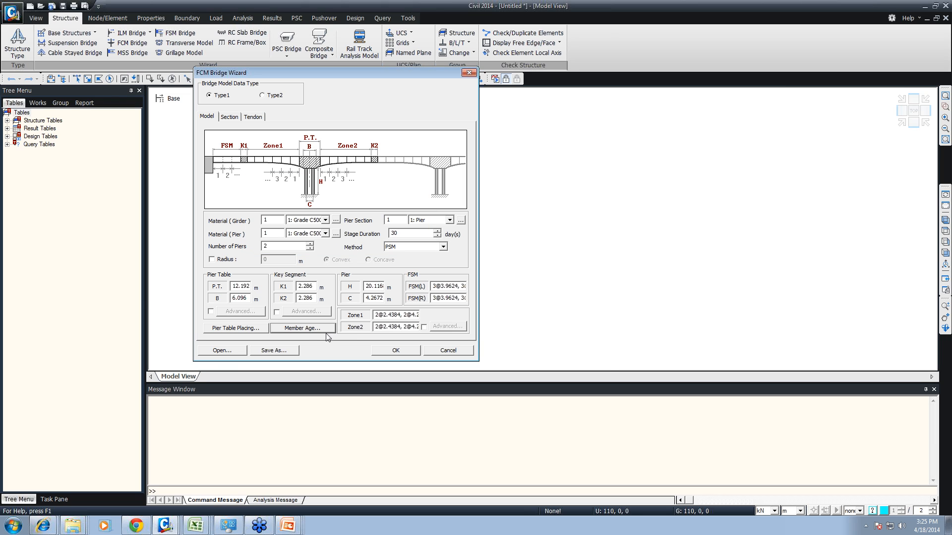
- Change the pier table placing of P.T. 1 to 0 days and check the placing list
{"action": "left_click", "coordinate": [229, 328]}
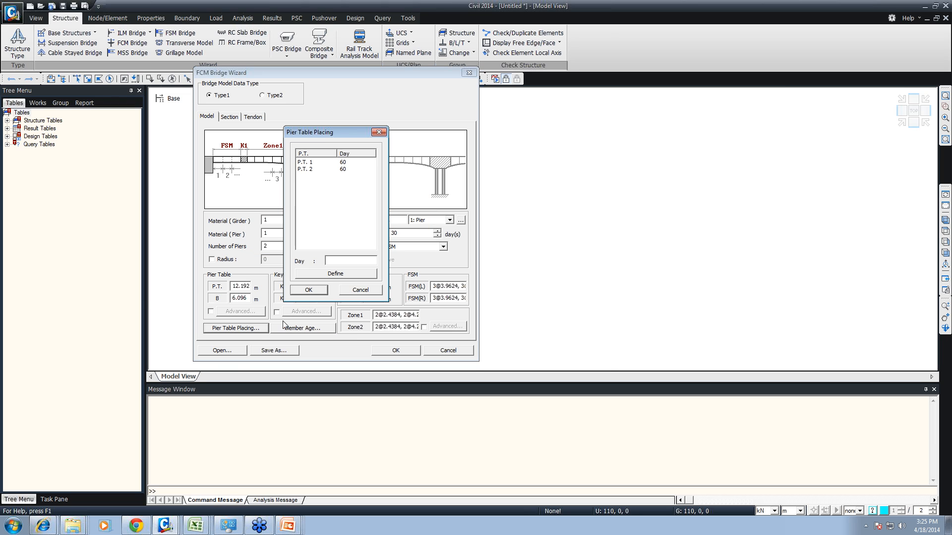
{"action": "left_click", "coordinate": [357, 289]}
{"action": "left_click", "coordinate": [224, 332]}
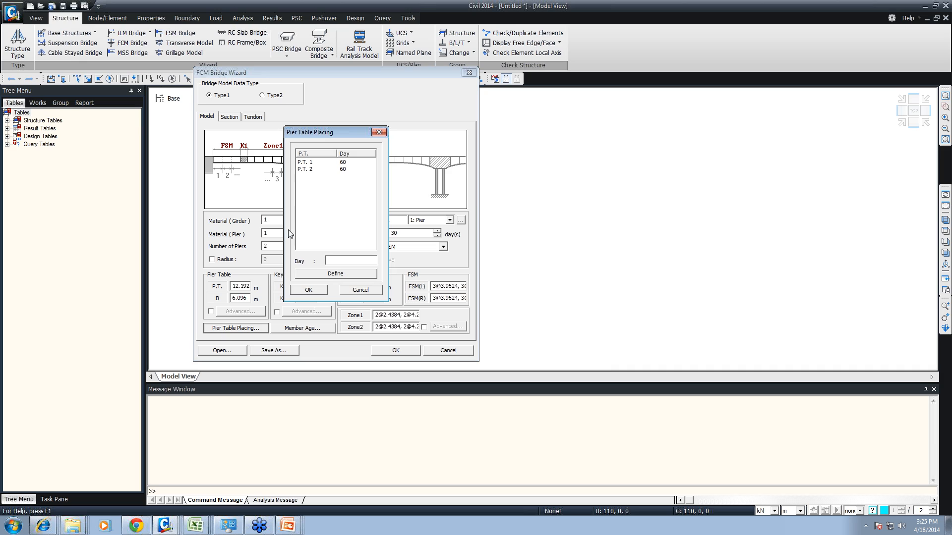
{"action": "left_click", "coordinate": [311, 164]}
{"action": "type", "text": "0"}
{"action": "left_click", "coordinate": [329, 276]}
{"action": "left_click", "coordinate": [309, 290]}
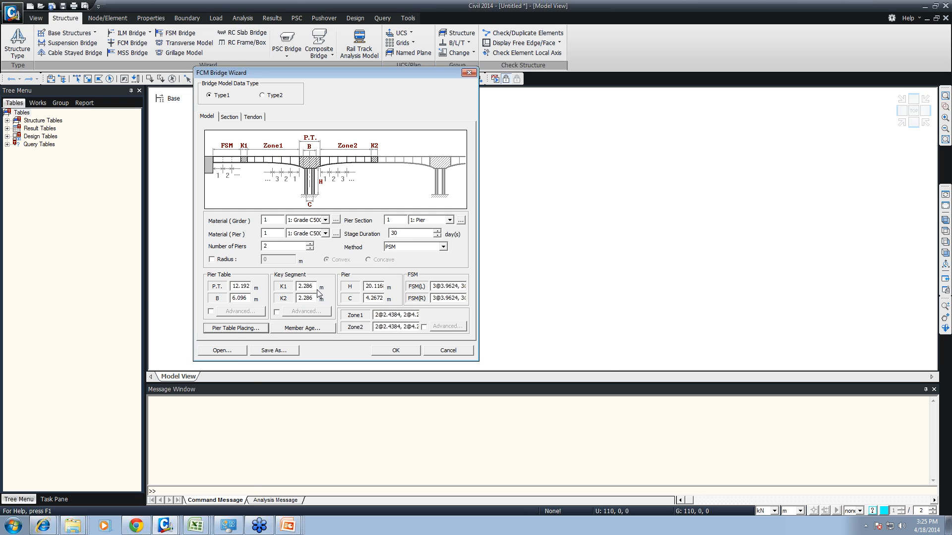
{"action": "left_click", "coordinate": [236, 328]}
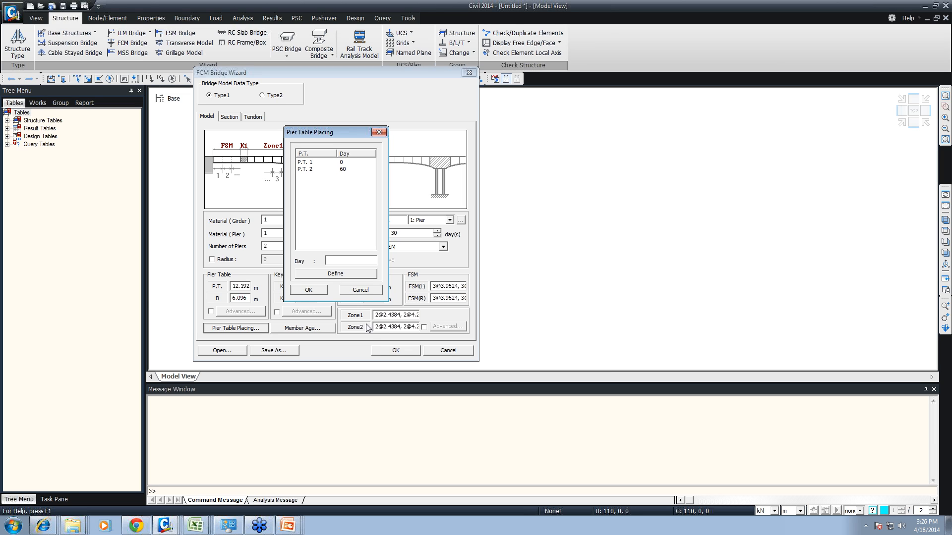
{"action": "left_click", "coordinate": [360, 291]}
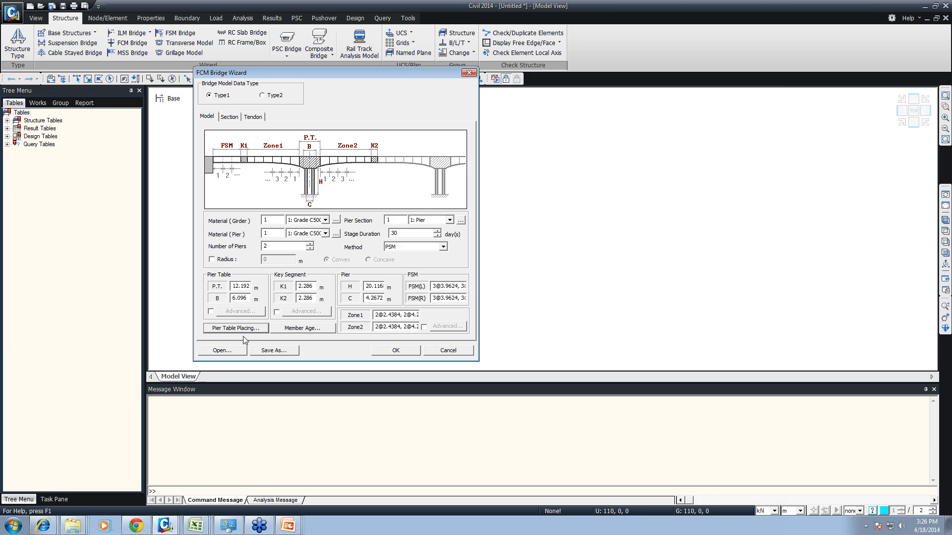
- Examine the wizard's section settings for Type 1 and Type 2 bridge model data, ending on Type 1
{"action": "left_click", "coordinate": [230, 117]}
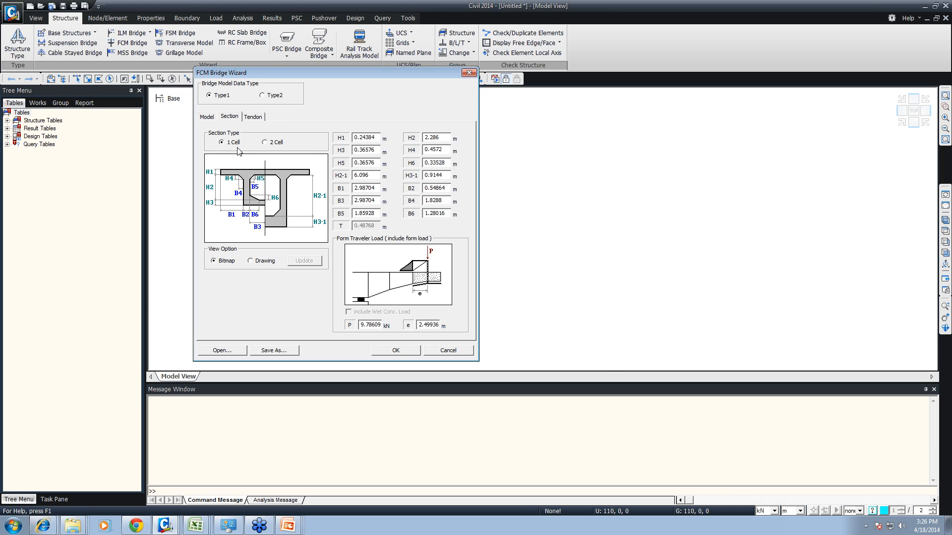
{"action": "left_click", "coordinate": [274, 95]}
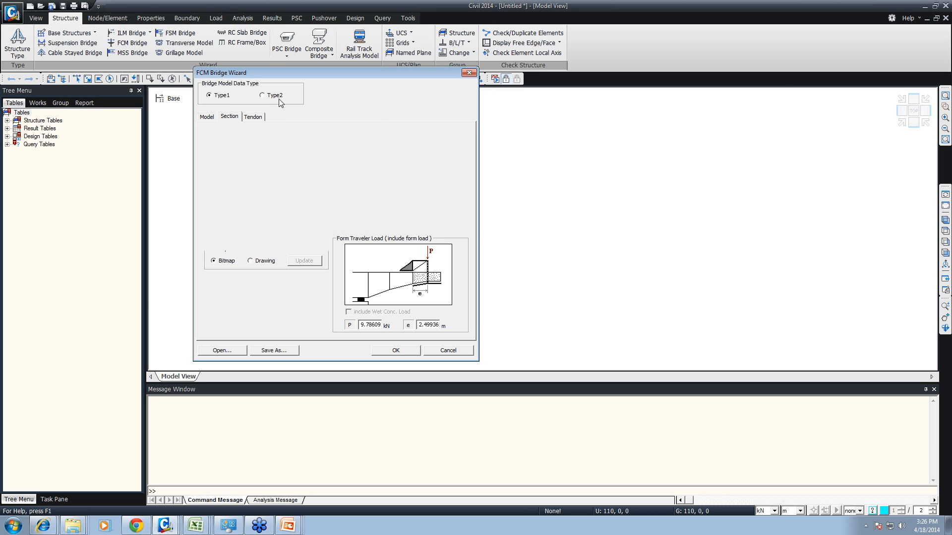
{"action": "left_click", "coordinate": [325, 156]}
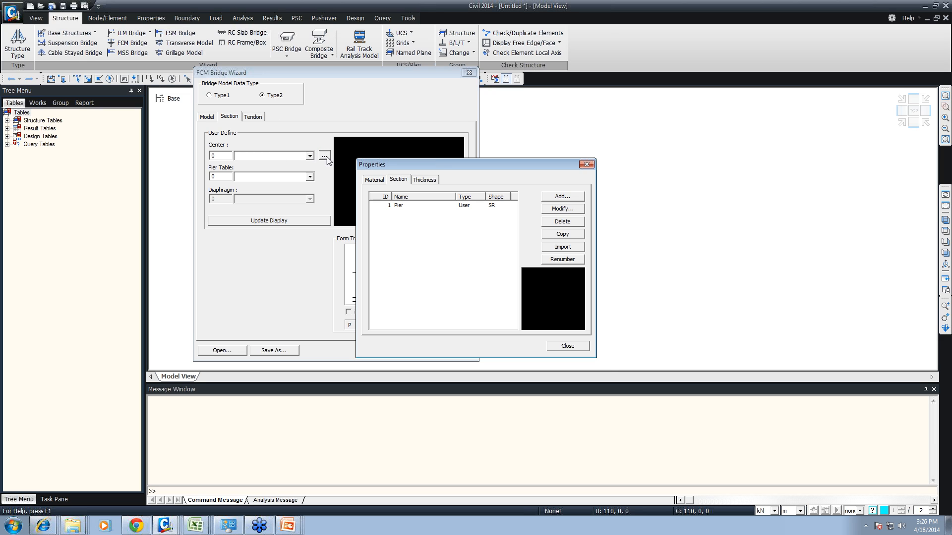
{"action": "left_click", "coordinate": [568, 347]}
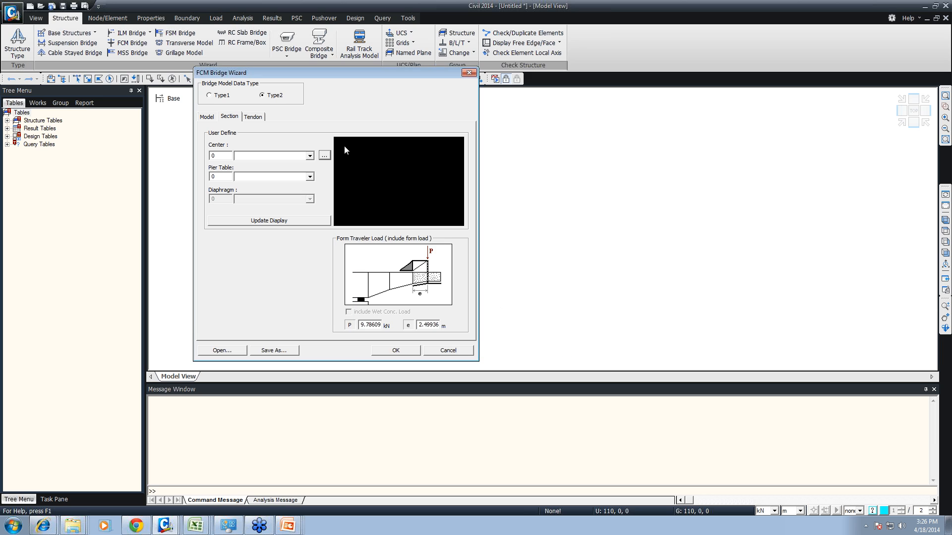
{"action": "left_click", "coordinate": [218, 98]}
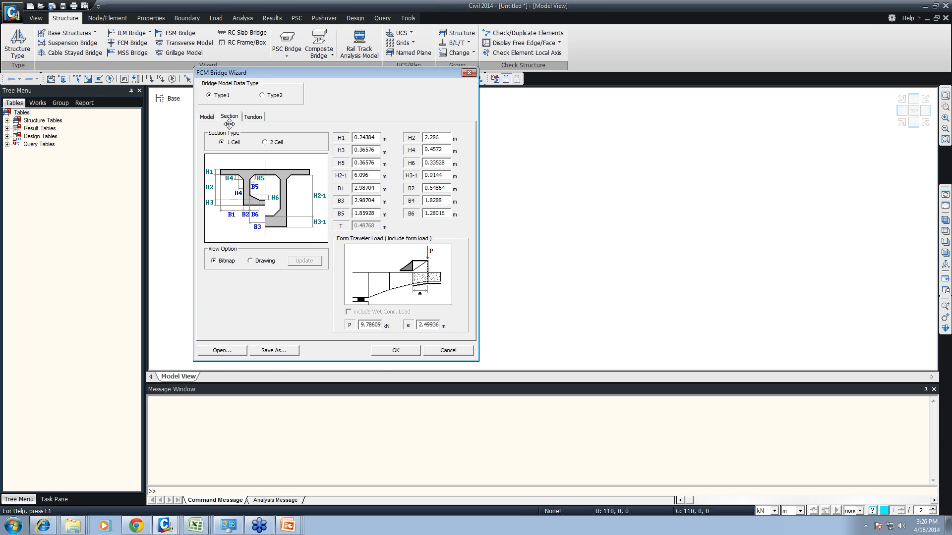
- Start a new tendon property named Tendon for the bridge and assign it the material 2: Tendon
{"action": "left_click", "coordinate": [254, 118]}
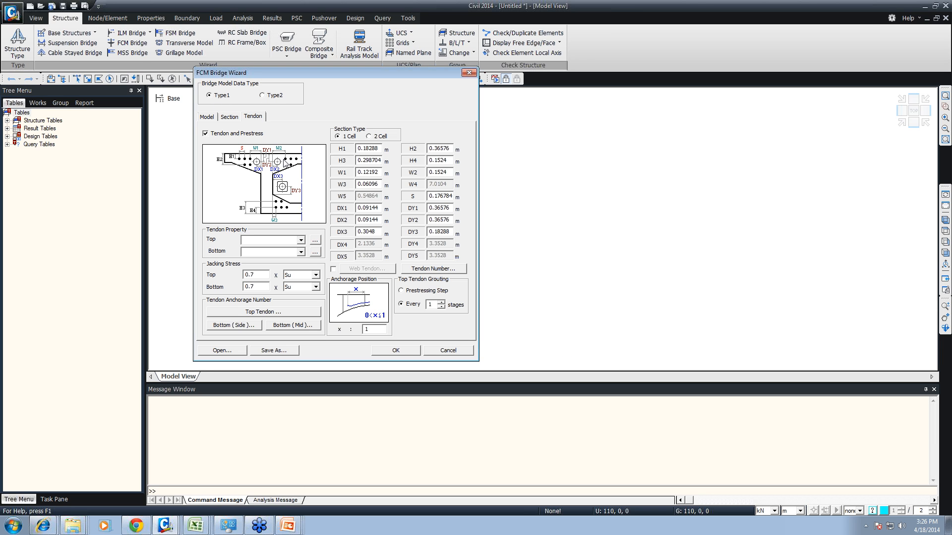
{"action": "left_click", "coordinate": [300, 240]}
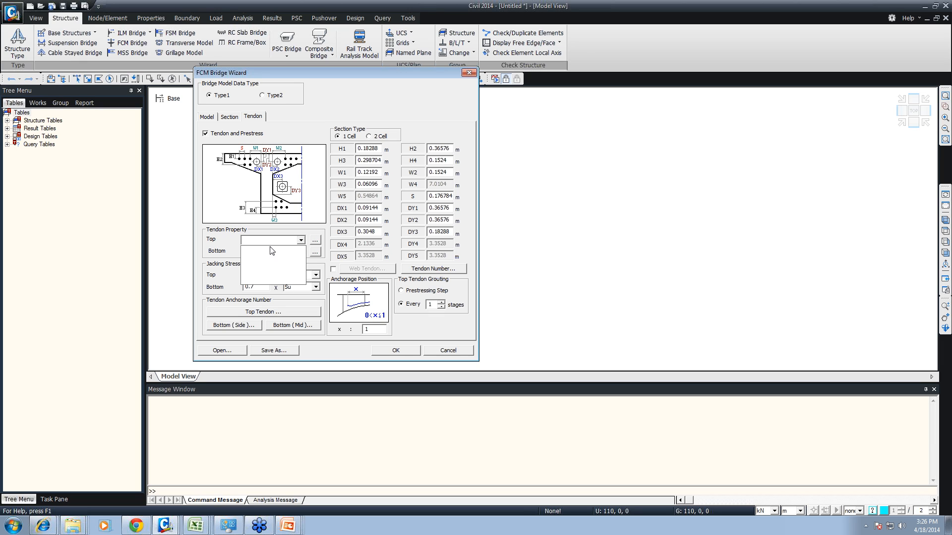
{"action": "left_click", "coordinate": [315, 247]}
{"action": "left_click", "coordinate": [312, 242]}
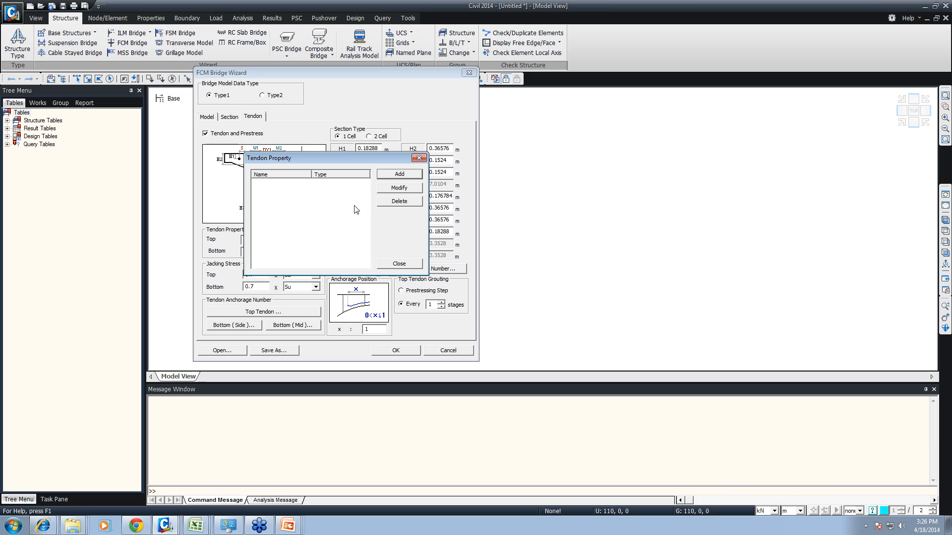
{"action": "left_click", "coordinate": [400, 174]}
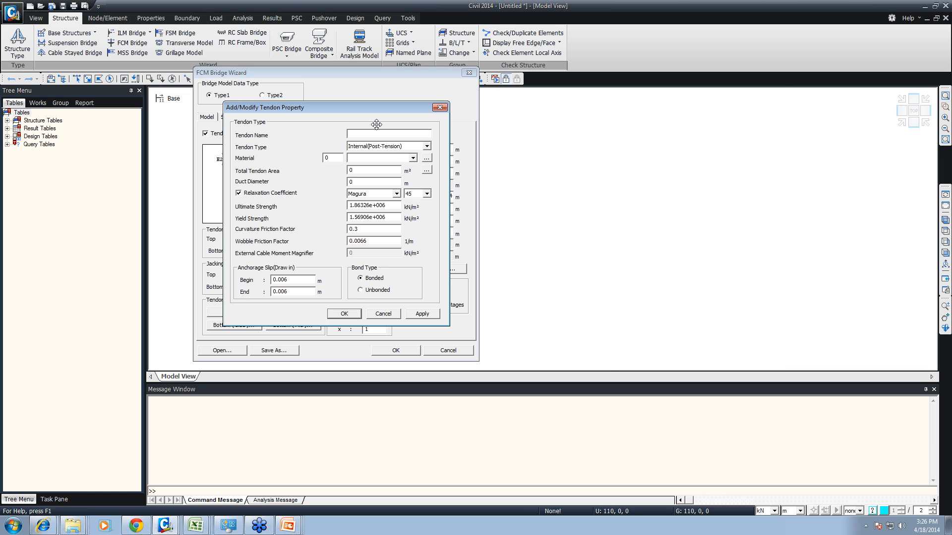
{"action": "type", "text": "Tendon"}
{"action": "left_click", "coordinate": [412, 158]}
{"action": "left_click", "coordinate": [384, 175]}
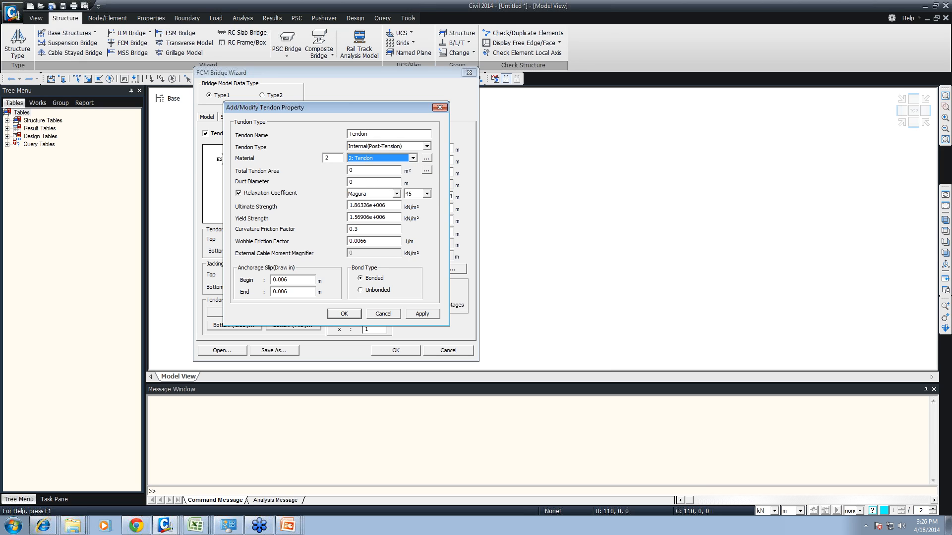
- Define the total tendon area with 19 strands of 12.7 mm diameter and set the duct diameter to 0.1 m
{"action": "left_click", "coordinate": [422, 171]}
{"action": "type", "text": "19"}
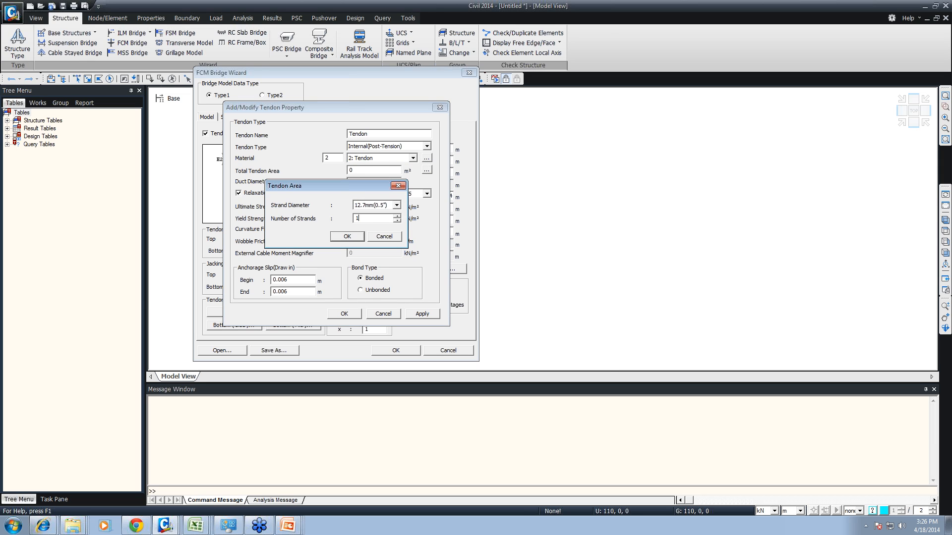
{"action": "left_click", "coordinate": [347, 236]}
{"action": "double_click", "coordinate": [350, 182]}
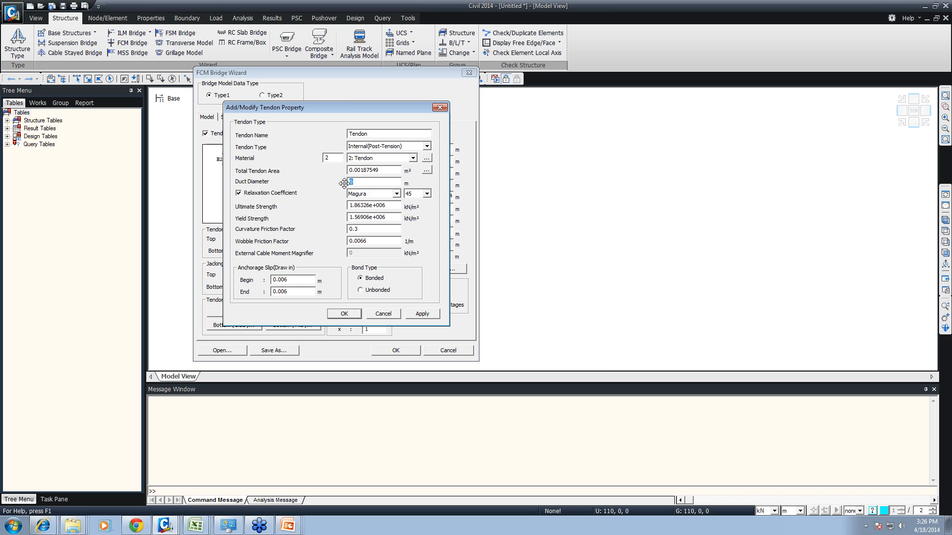
{"action": "type", "text": ".1"}
- Set the tendon's ultimate strength to 1.87e+006 kN/m² and its yield strength to 1.57e+006 kN/m²
{"action": "left_click_drag", "start_coordinate": [354, 205], "coordinate": [371, 205]}
{"action": "type", "text": "87"}
{"action": "left_click_drag", "start_coordinate": [359, 217], "coordinate": [370, 217]}
{"action": "type", "text": "7"}
- Keep the Internal(Post-Tension) tendon type, set the relaxation coefficient to INDIA(IRC:112-2011) with Low relaxation, and save the tendon property
{"action": "left_click", "coordinate": [380, 147]}
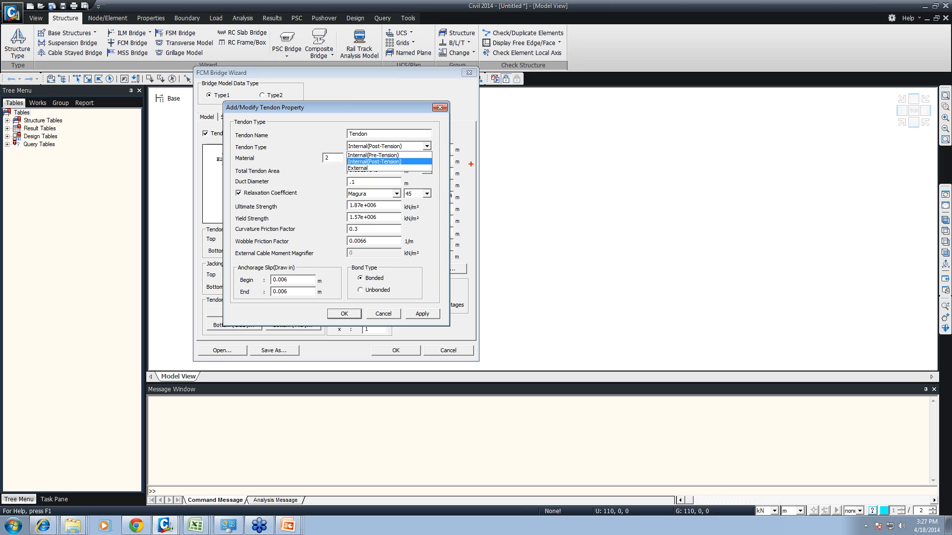
{"action": "left_click", "coordinate": [380, 162]}
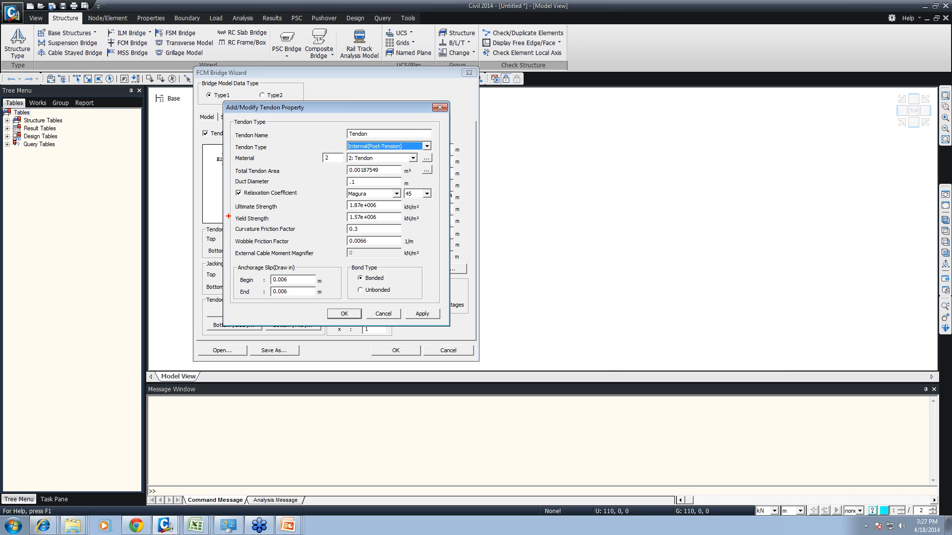
{"action": "left_click_drag", "start_coordinate": [228, 223], "coordinate": [452, 318]}
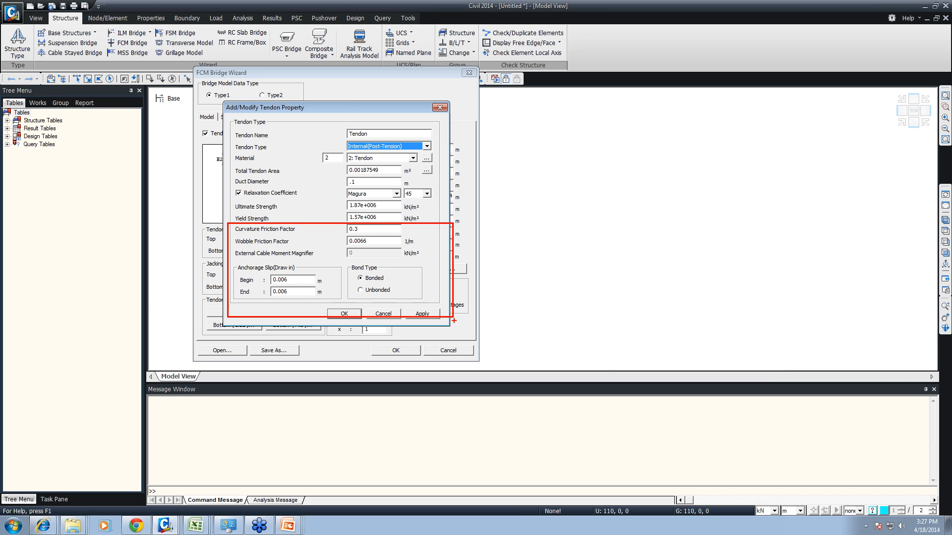
{"action": "left_click", "coordinate": [367, 194]}
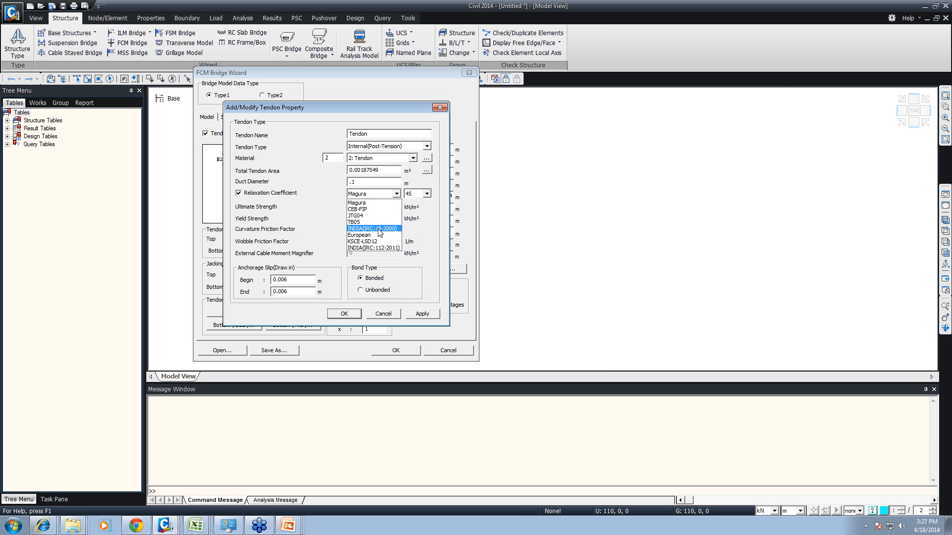
{"action": "left_click", "coordinate": [378, 248]}
{"action": "left_click", "coordinate": [408, 195]}
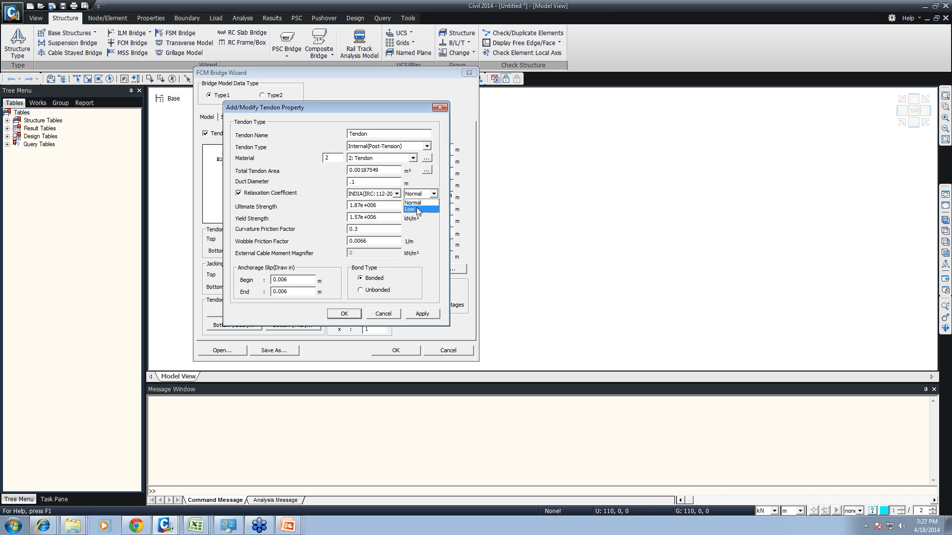
{"action": "left_click", "coordinate": [418, 210]}
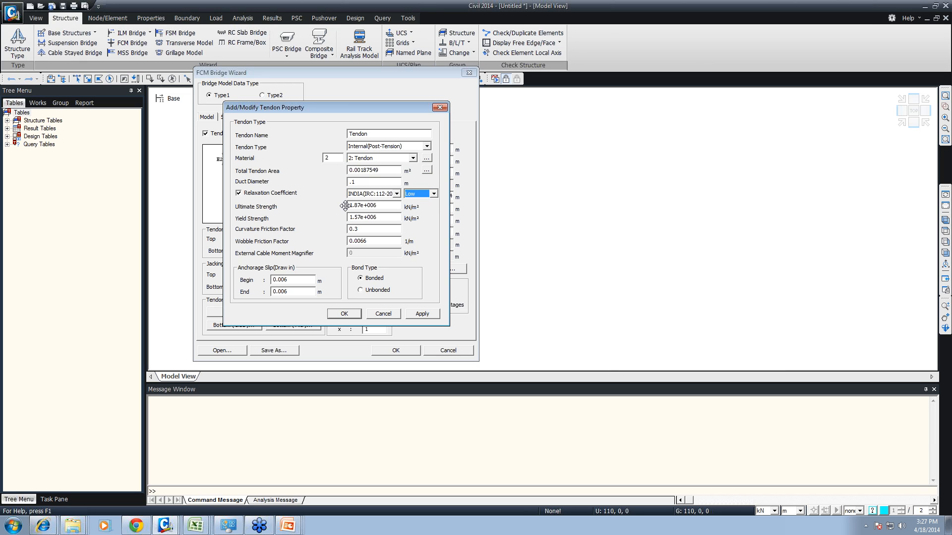
{"action": "left_click", "coordinate": [346, 314]}
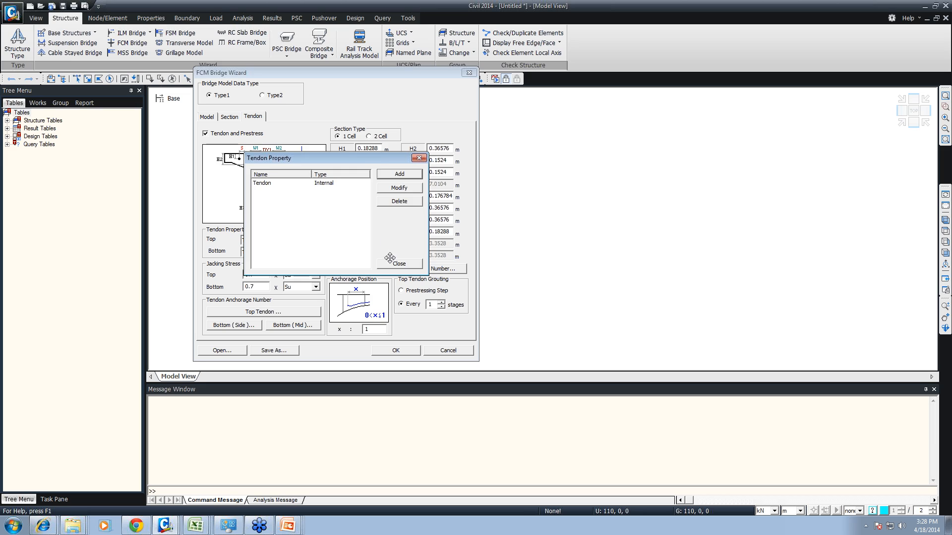
{"action": "left_click", "coordinate": [398, 262]}
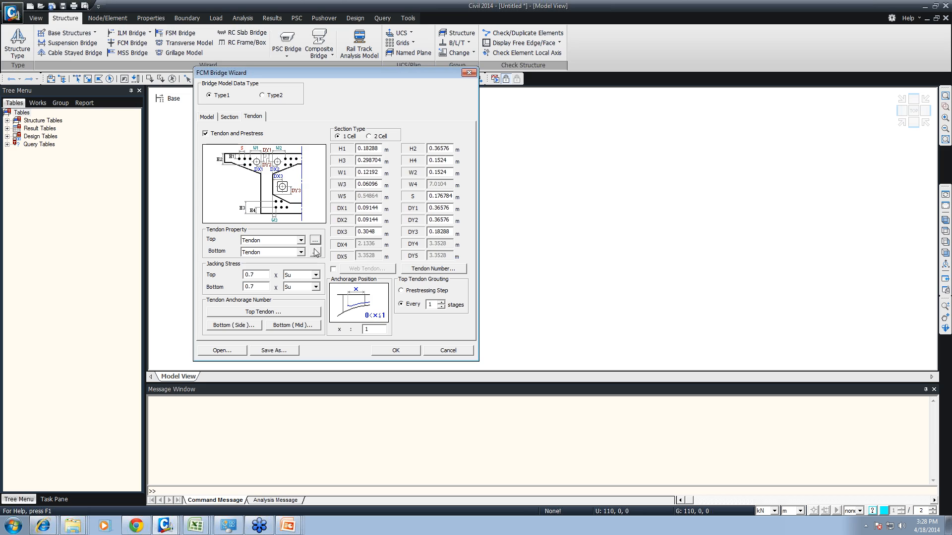
- Examine the per-segment anchorage numbers of the bottom side tendons without changing them
{"action": "double_click", "coordinate": [254, 274]}
{"action": "left_click", "coordinate": [253, 327]}
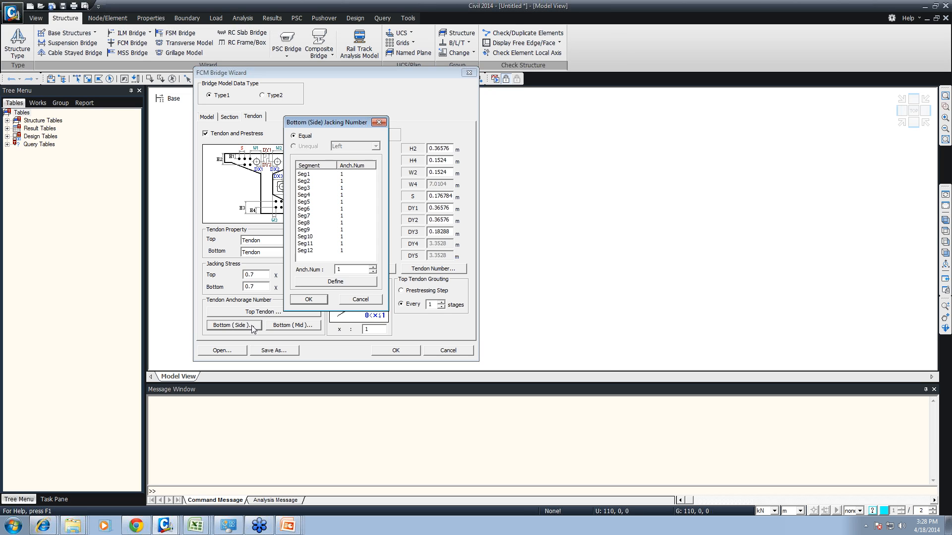
{"action": "left_click", "coordinate": [321, 189]}
{"action": "left_click", "coordinate": [317, 182]}
{"action": "left_click", "coordinate": [311, 175]}
{"action": "left_click", "coordinate": [310, 196]}
{"action": "left_click", "coordinate": [321, 251]}
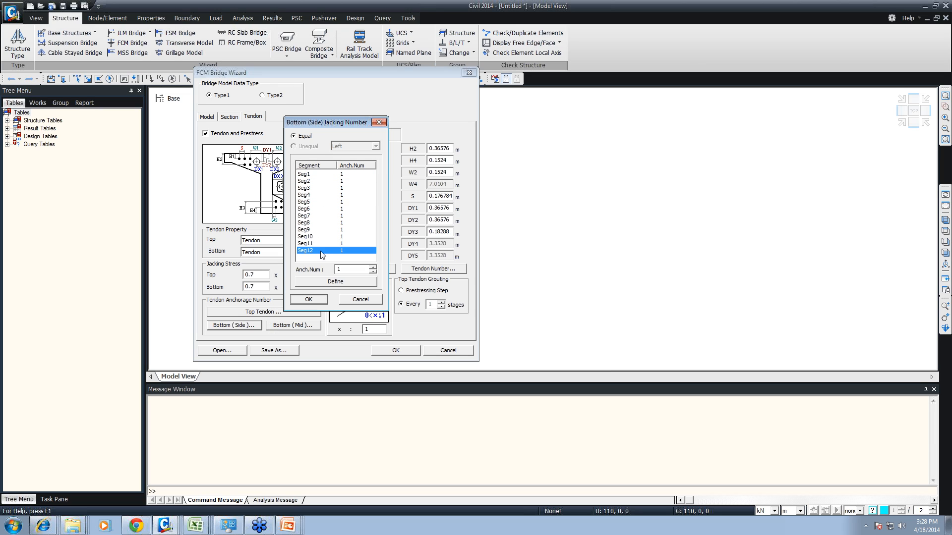
{"action": "left_click", "coordinate": [361, 299]}
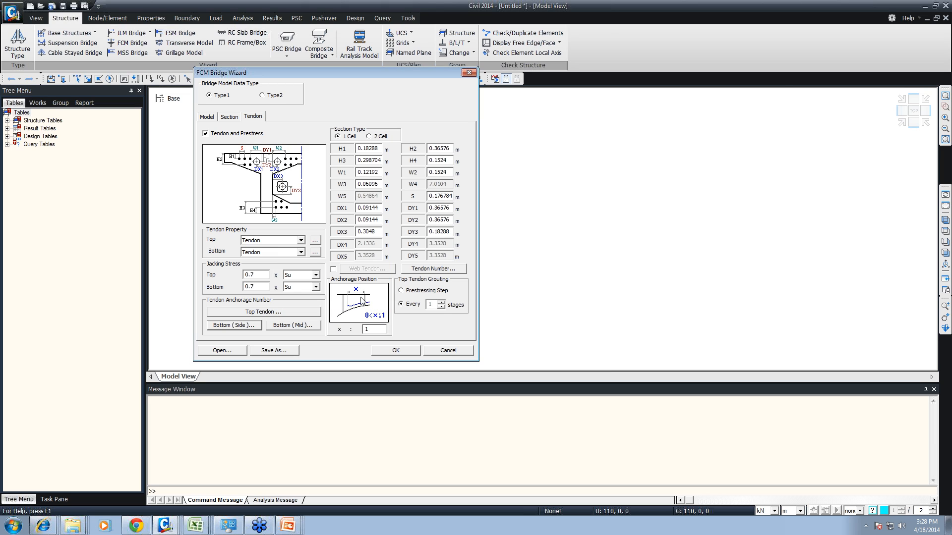
- Examine the bottom mid tendon anchorage numbers and the optional web tendon layout, leaving web tendons disabled
{"action": "left_click", "coordinate": [289, 326]}
{"action": "left_click", "coordinate": [346, 299]}
{"action": "left_click", "coordinate": [334, 270]}
{"action": "left_click", "coordinate": [357, 269]}
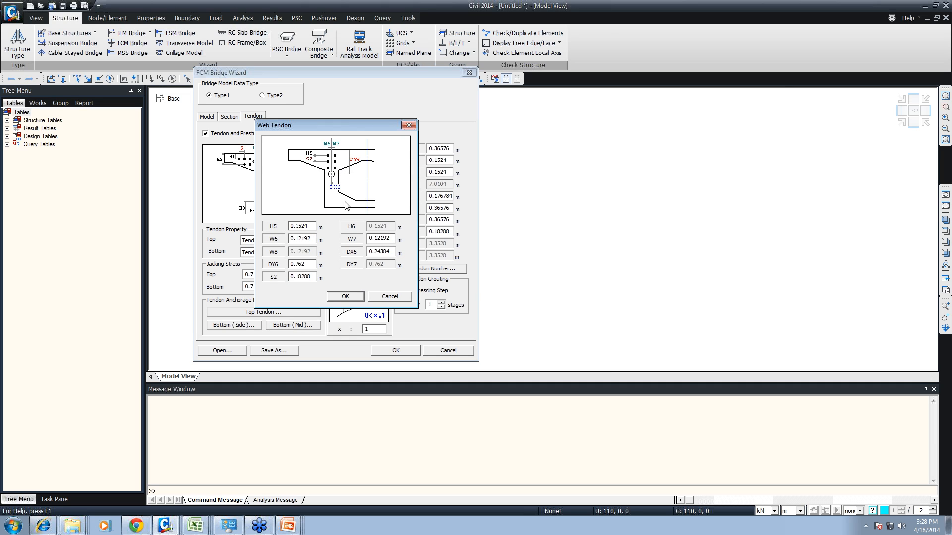
{"action": "left_click", "coordinate": [390, 299]}
{"action": "left_click", "coordinate": [333, 270]}
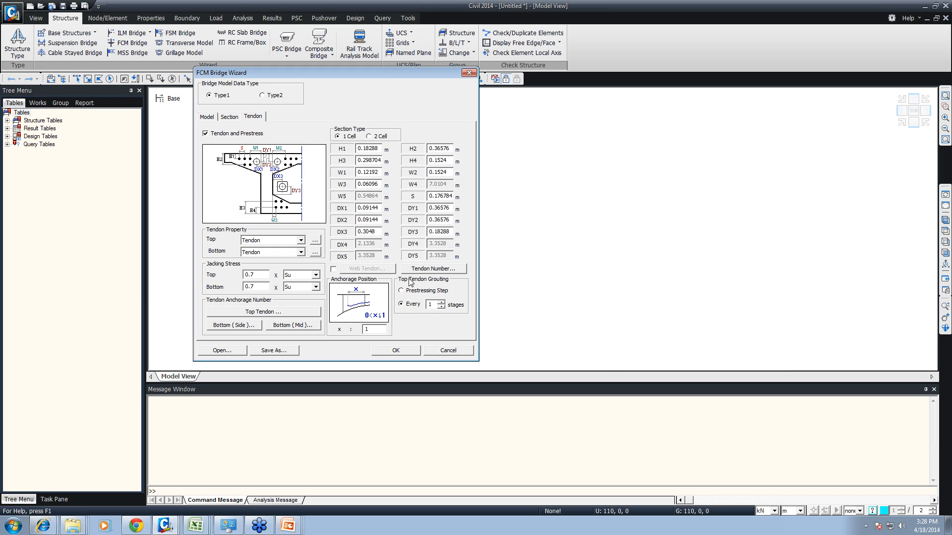
- Examine the 2 Cell tendon layout and the section and tendon settings for Type2 bridge model data
{"action": "left_click", "coordinate": [370, 139]}
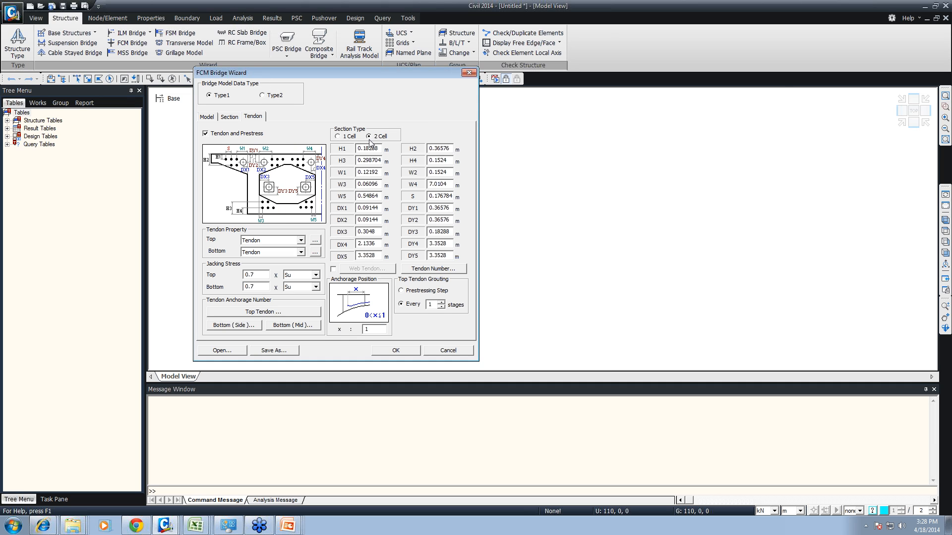
{"action": "left_click", "coordinate": [348, 137]}
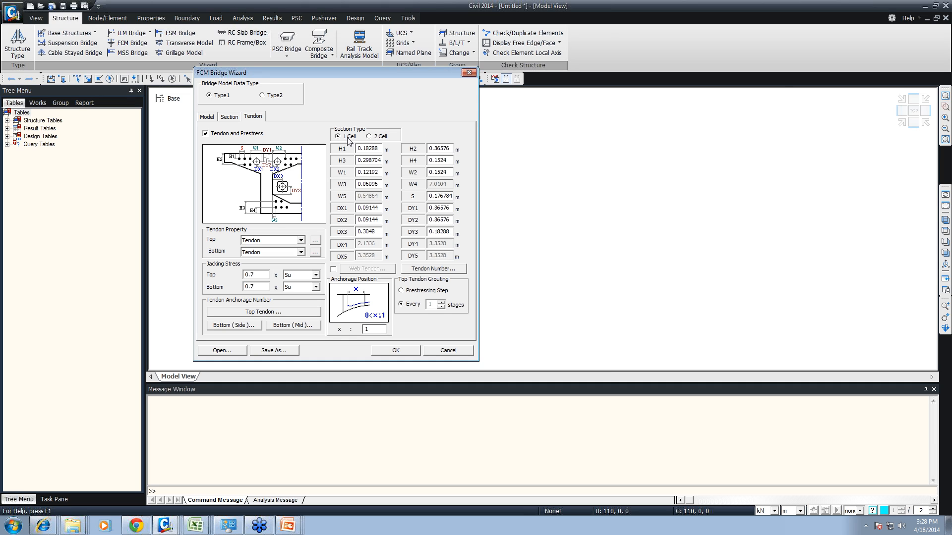
{"action": "left_click", "coordinate": [262, 96]}
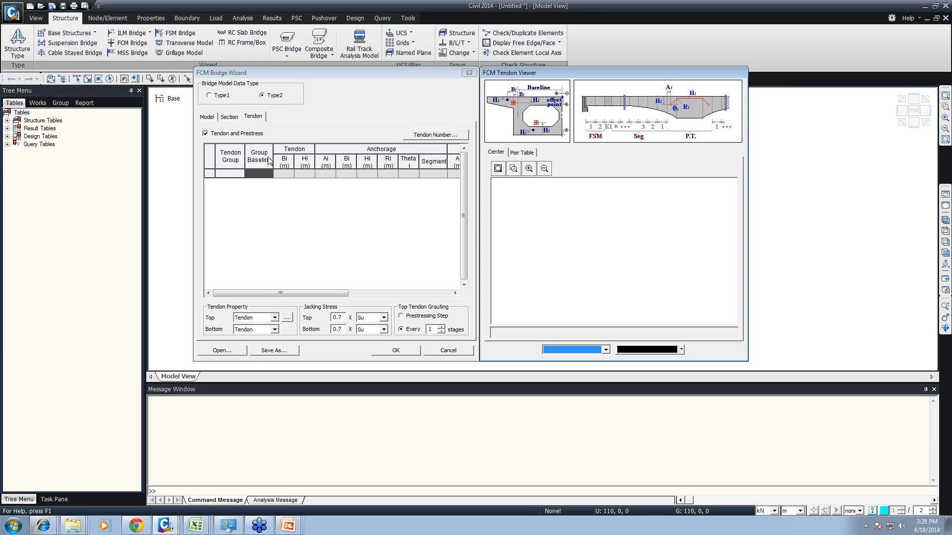
{"action": "left_click", "coordinate": [236, 119]}
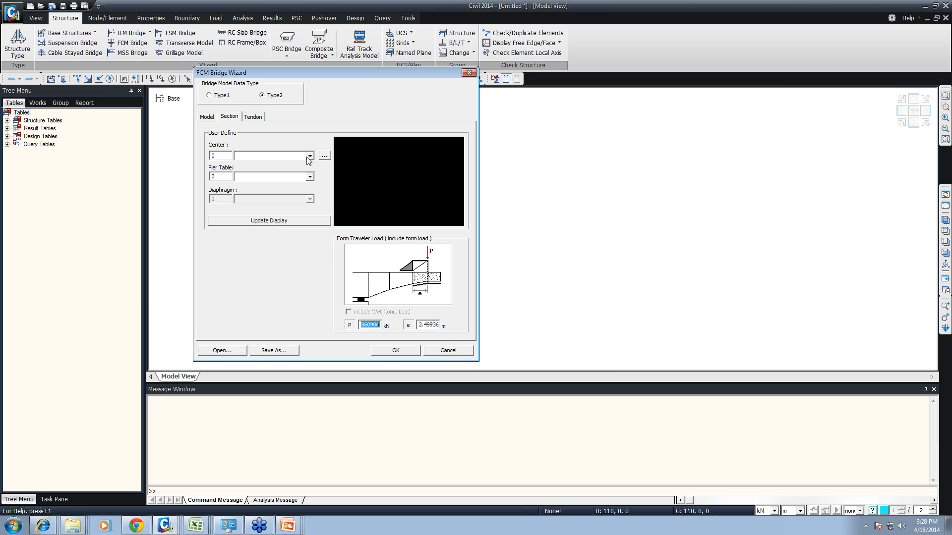
{"action": "left_click", "coordinate": [259, 118]}
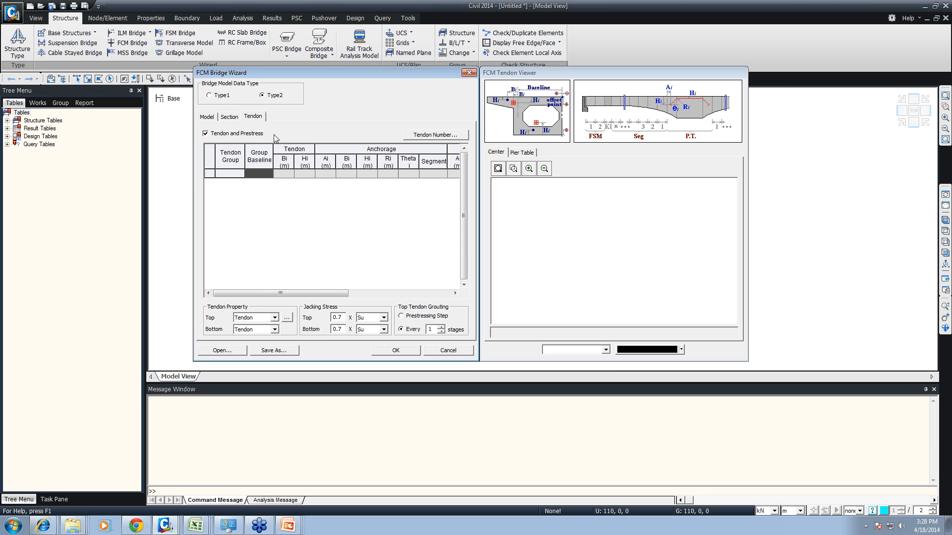
- Return the bridge model data to Type1 and generate the bridge model from the wizard
{"action": "left_click", "coordinate": [224, 96]}
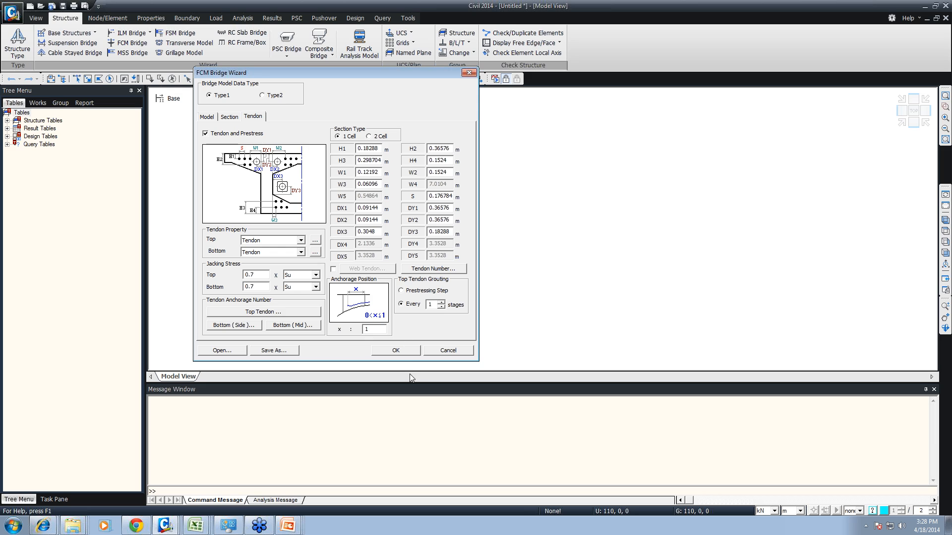
{"action": "left_click", "coordinate": [399, 350]}
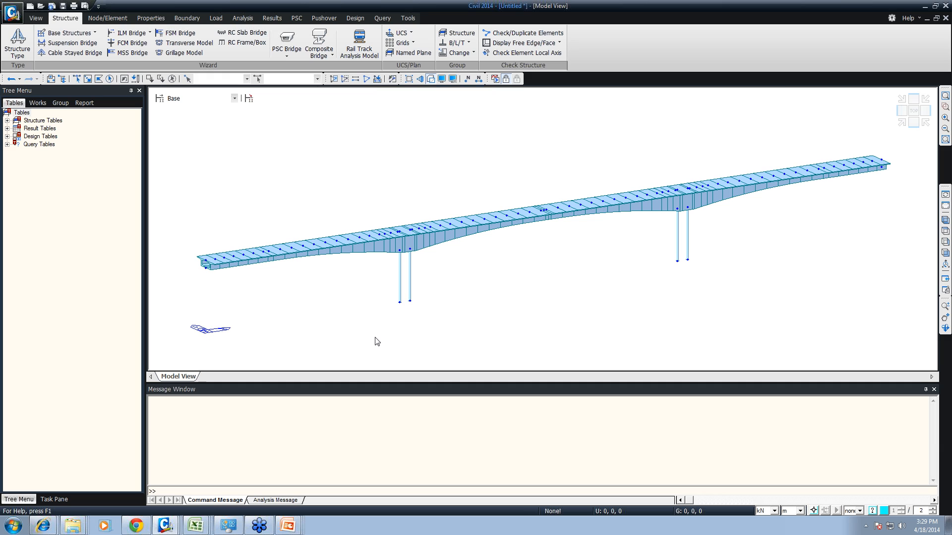
- Examine the structure, boundary and load groups generated for the bridge
{"action": "left_click", "coordinate": [60, 102]}
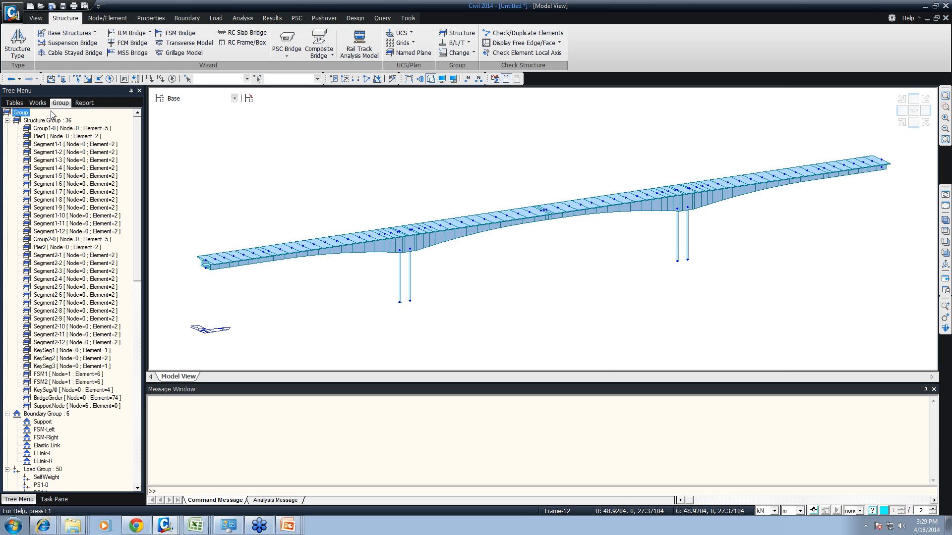
{"action": "left_click", "coordinate": [59, 168]}
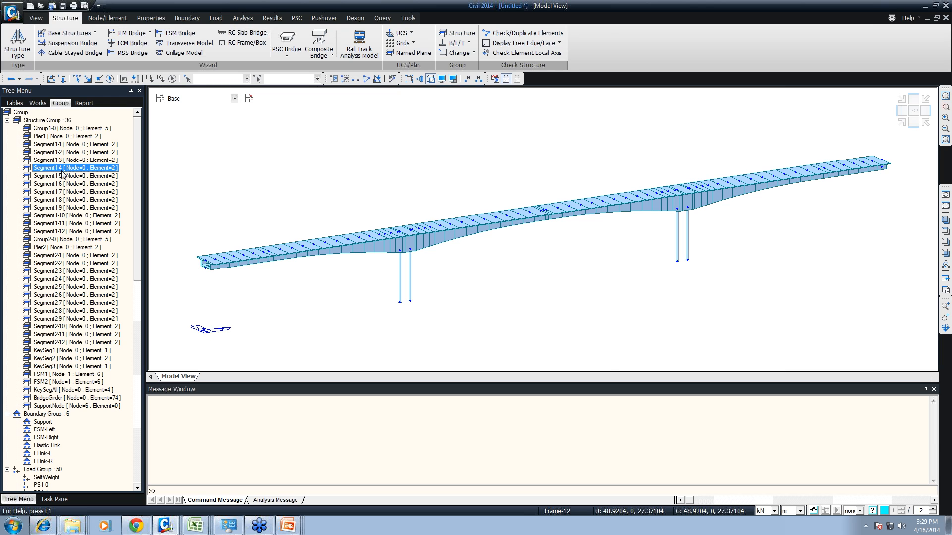
{"action": "left_click", "coordinate": [7, 121]}
- Increase the diameter of the solid round Pier section
{"action": "left_click", "coordinate": [37, 102]}
{"action": "left_click", "coordinate": [17, 160]}
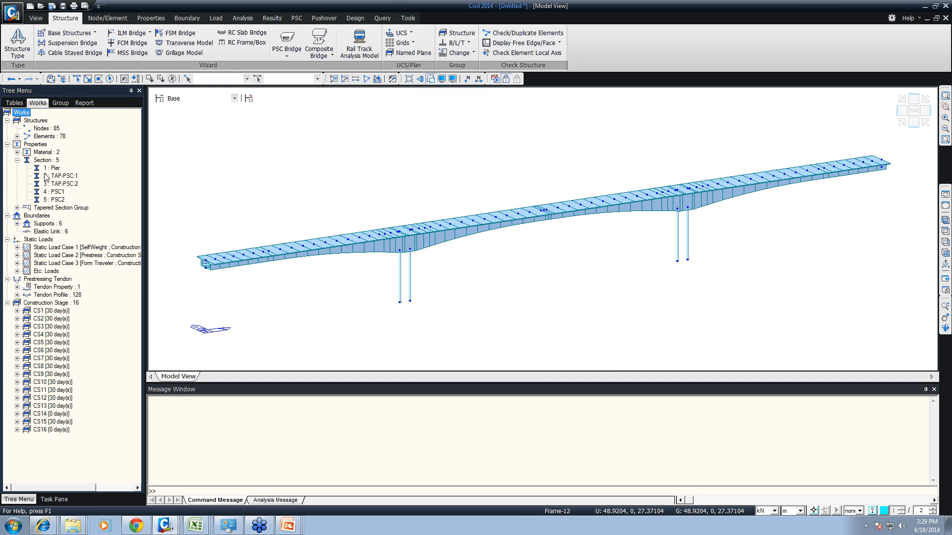
{"action": "left_click", "coordinate": [37, 170]}
{"action": "right_click", "coordinate": [37, 171]}
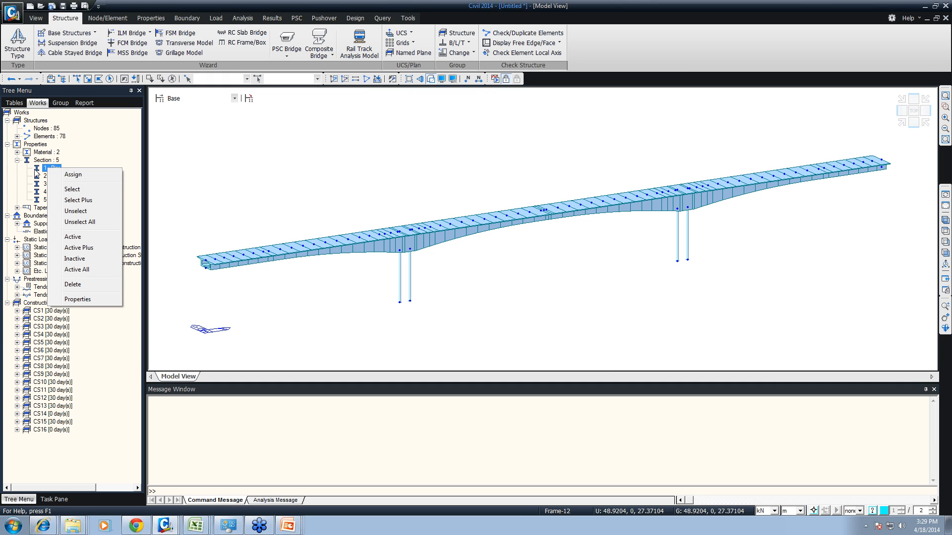
{"action": "left_click", "coordinate": [77, 299]}
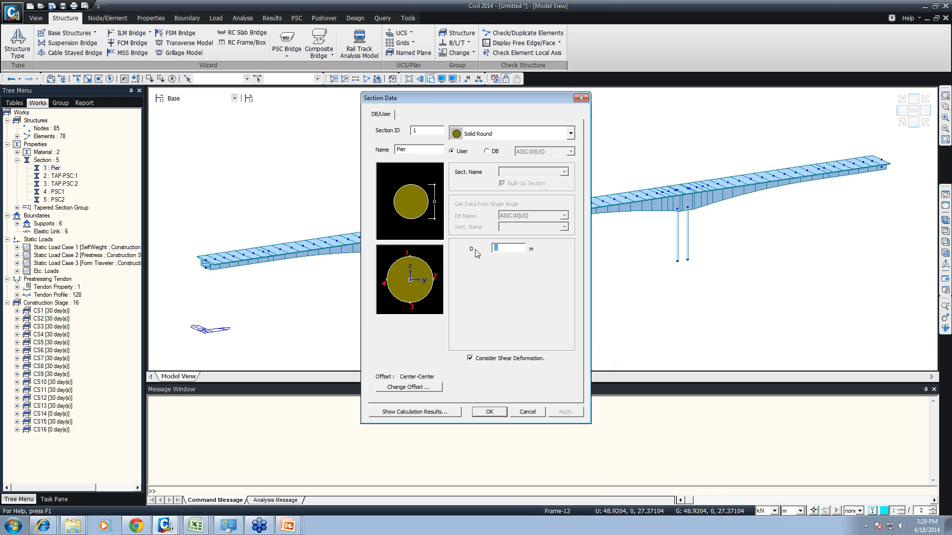
{"action": "left_click", "coordinate": [489, 412]}
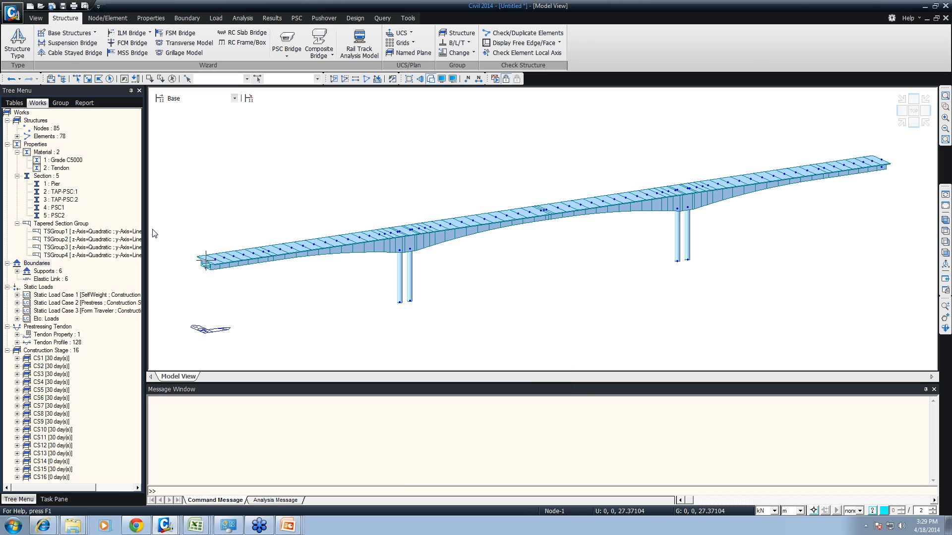
- Examine the TSGroup1 tapered section group and the self-weight and prestress load cases, then clear the selection
{"action": "left_click", "coordinate": [47, 232]}
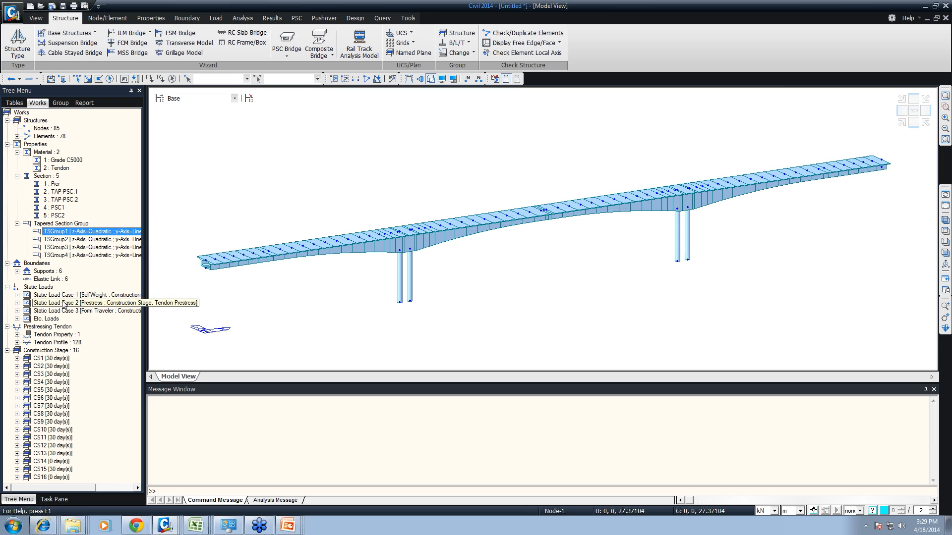
{"action": "left_click", "coordinate": [17, 296]}
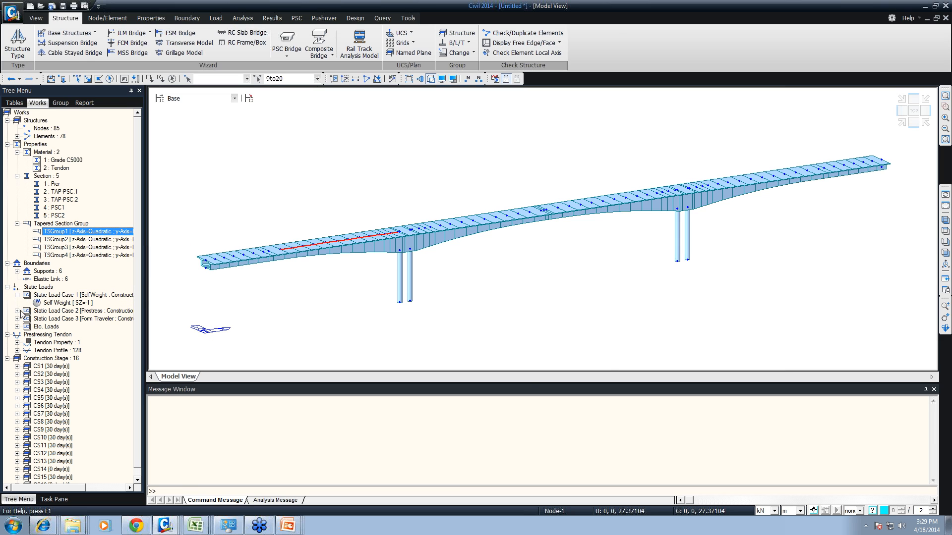
{"action": "left_click", "coordinate": [17, 311]}
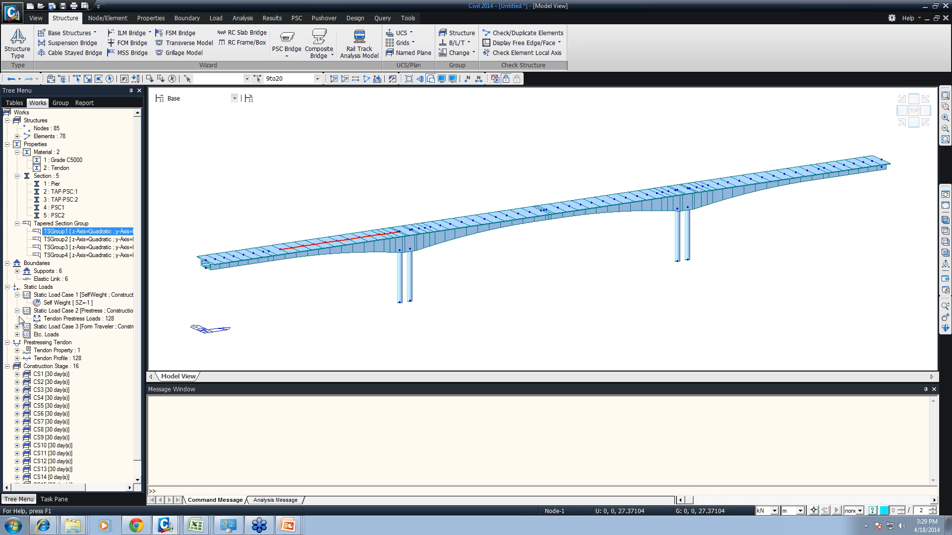
{"action": "left_click", "coordinate": [172, 78]}
- Display the bridge's supports and all of its tendon profiles in the model view
{"action": "left_click", "coordinate": [17, 271]}
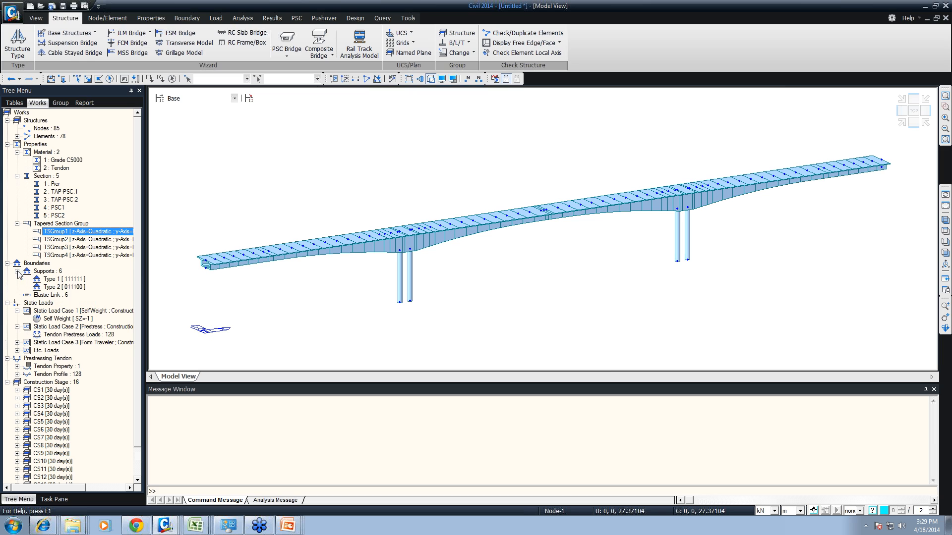
{"action": "right_click", "coordinate": [55, 279]}
{"action": "left_click", "coordinate": [92, 415]}
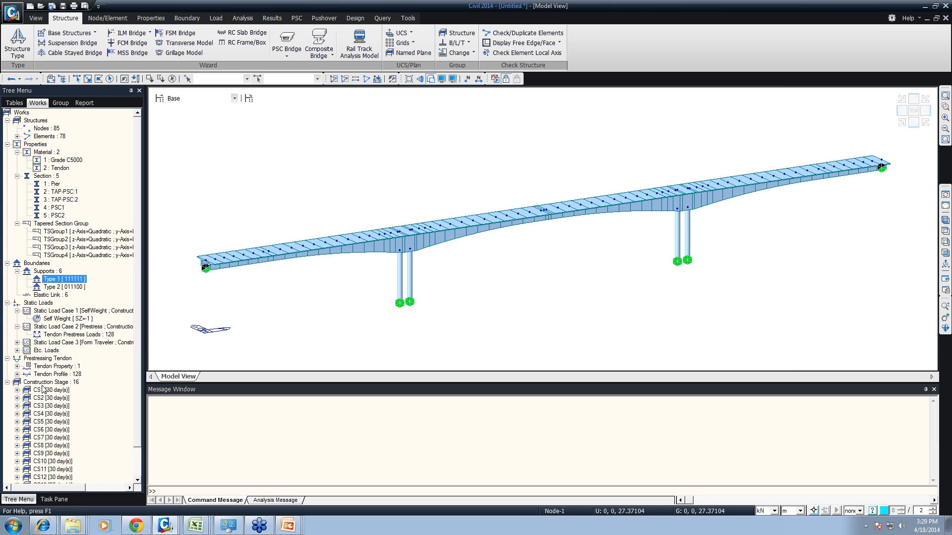
{"action": "left_click", "coordinate": [17, 375]}
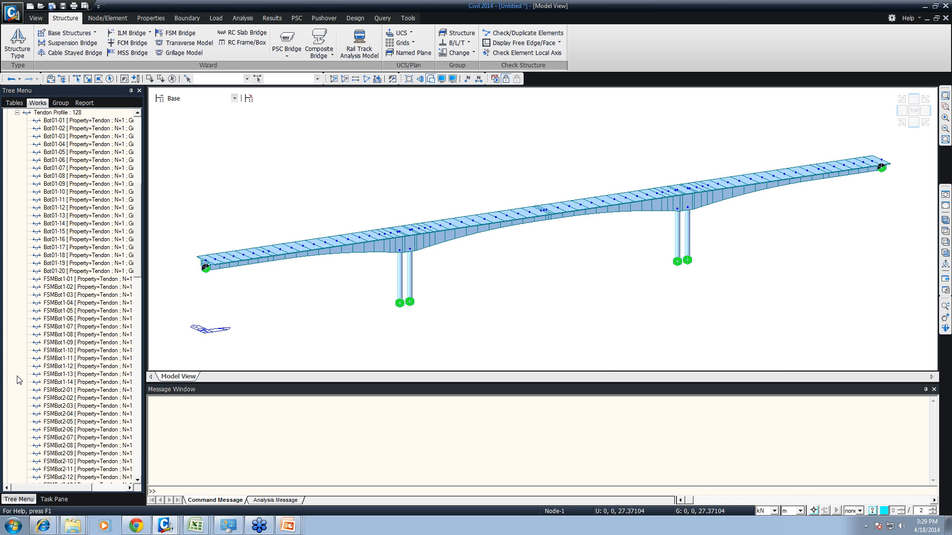
{"action": "right_click", "coordinate": [62, 117]}
{"action": "left_click", "coordinate": [75, 120]}
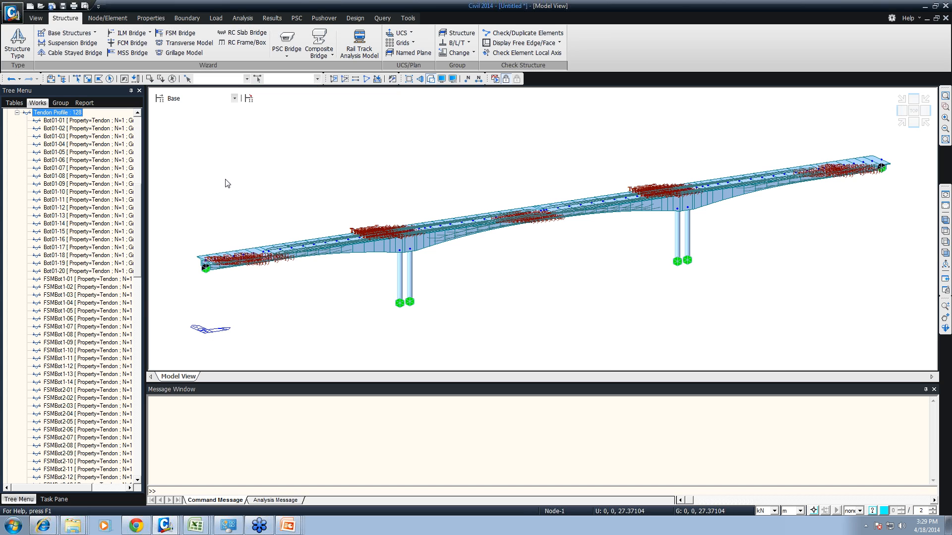
{"action": "left_click", "coordinate": [16, 114]}
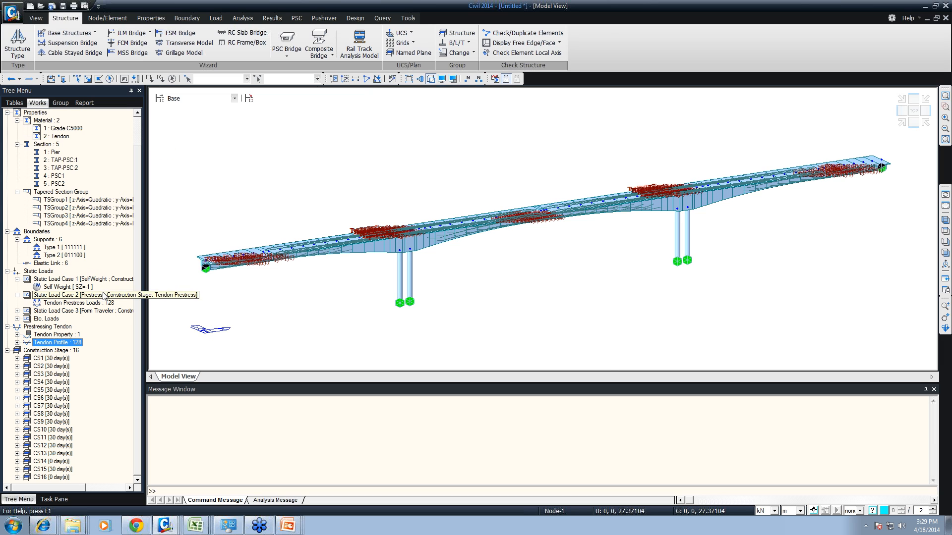
- Open the table of time loads, look through its element and day values, and return to the model view
{"action": "left_click", "coordinate": [18, 319]}
{"action": "right_click", "coordinate": [48, 327]}
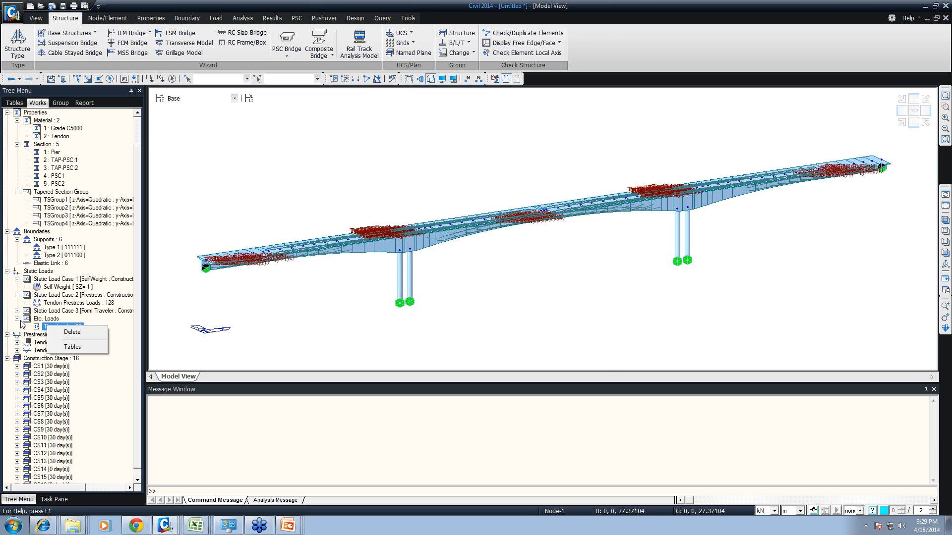
{"action": "left_click", "coordinate": [81, 313]}
{"action": "right_click", "coordinate": [73, 322]}
{"action": "right_click", "coordinate": [59, 329]}
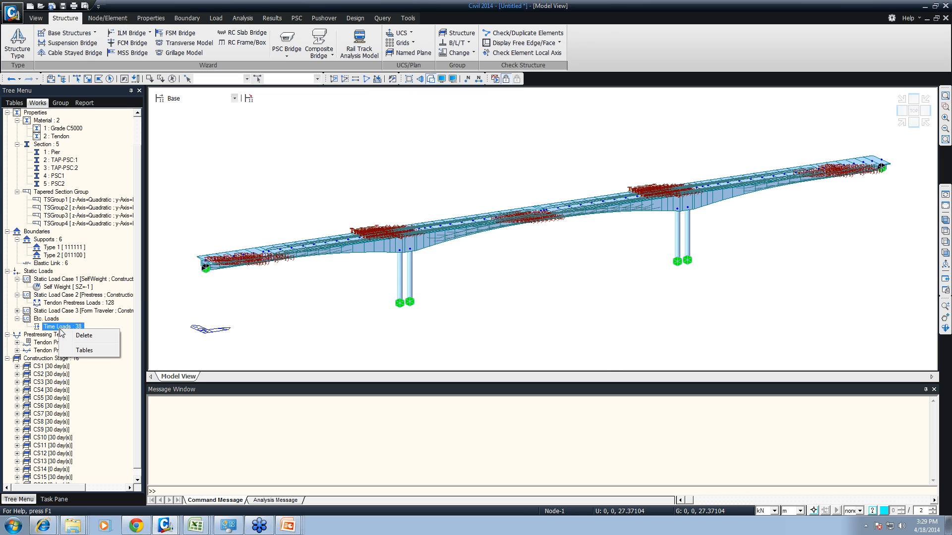
{"action": "left_click", "coordinate": [84, 351]}
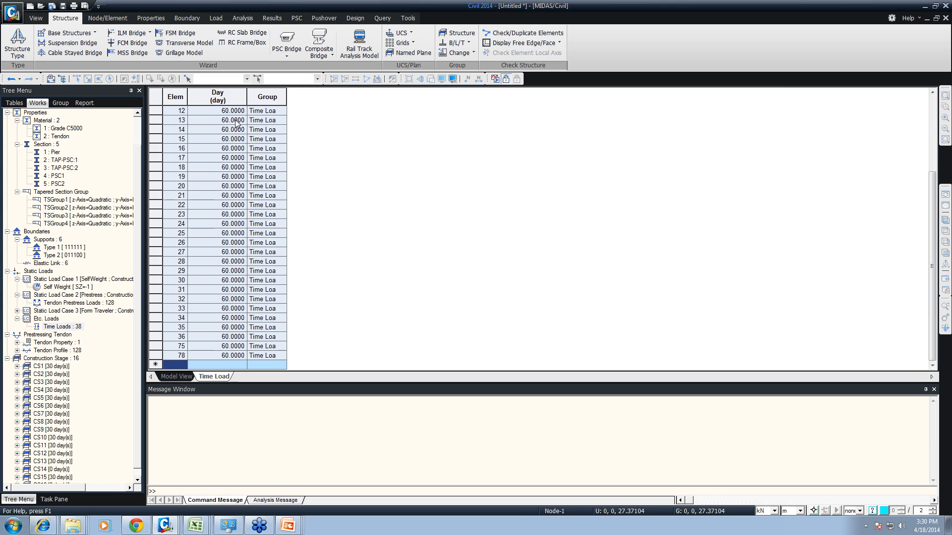
{"action": "left_click", "coordinate": [212, 100]}
{"action": "left_click", "coordinate": [235, 227]}
{"action": "scroll", "coordinate": [236, 227], "scroll_direction": "up", "scroll_amount": 4}
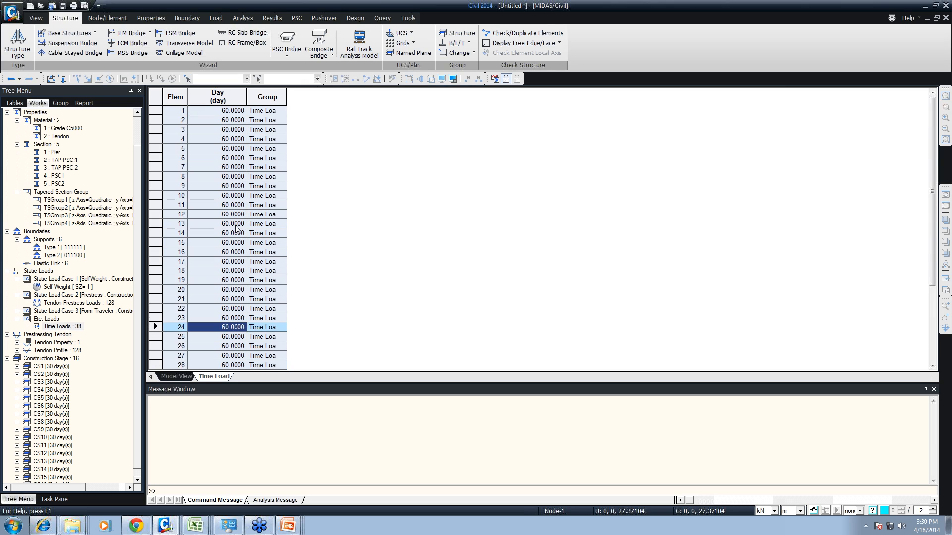
{"action": "left_click", "coordinate": [229, 272]}
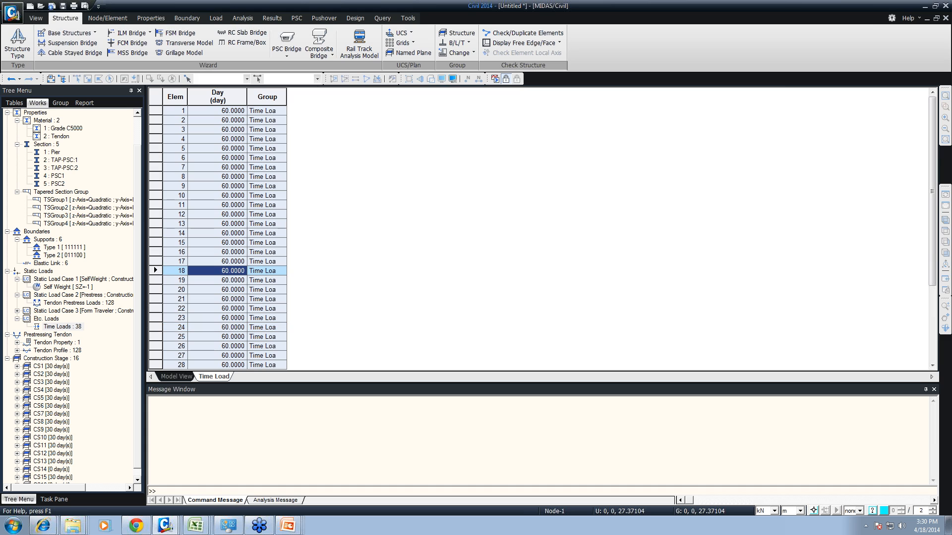
{"action": "left_click", "coordinate": [176, 377]}
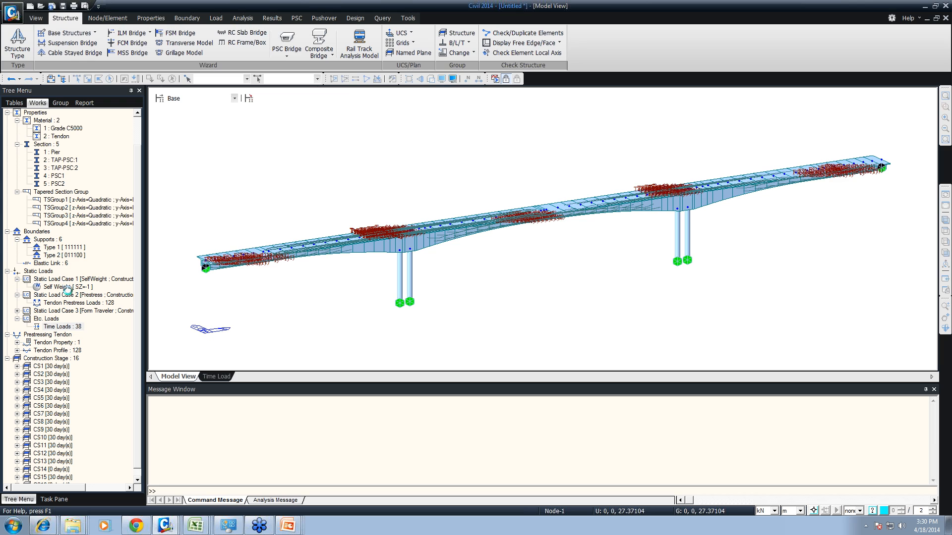
- Check the self-weight load definition without changing it and display the Form Traveler nodal loads on the model
{"action": "left_click", "coordinate": [60, 287]}
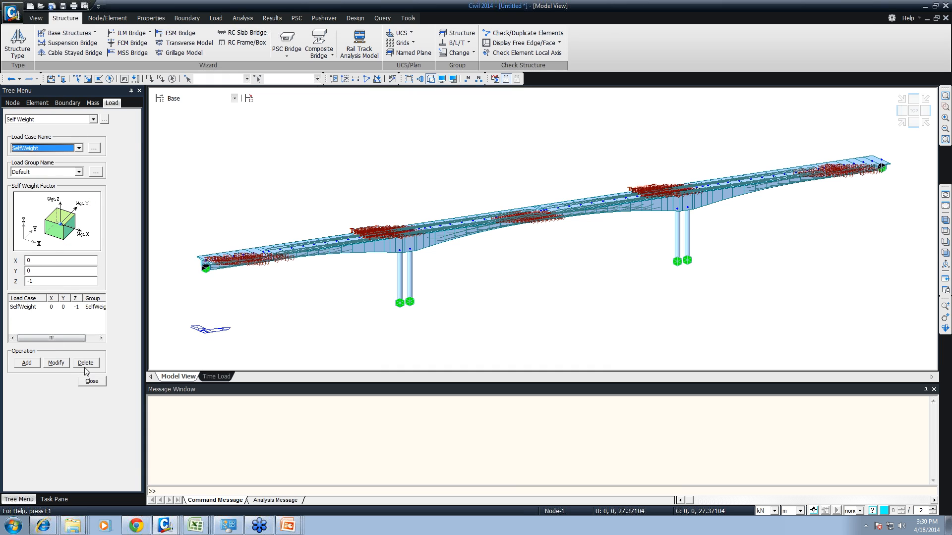
{"action": "left_click", "coordinate": [89, 382]}
{"action": "left_click", "coordinate": [16, 311]}
{"action": "right_click", "coordinate": [57, 319]}
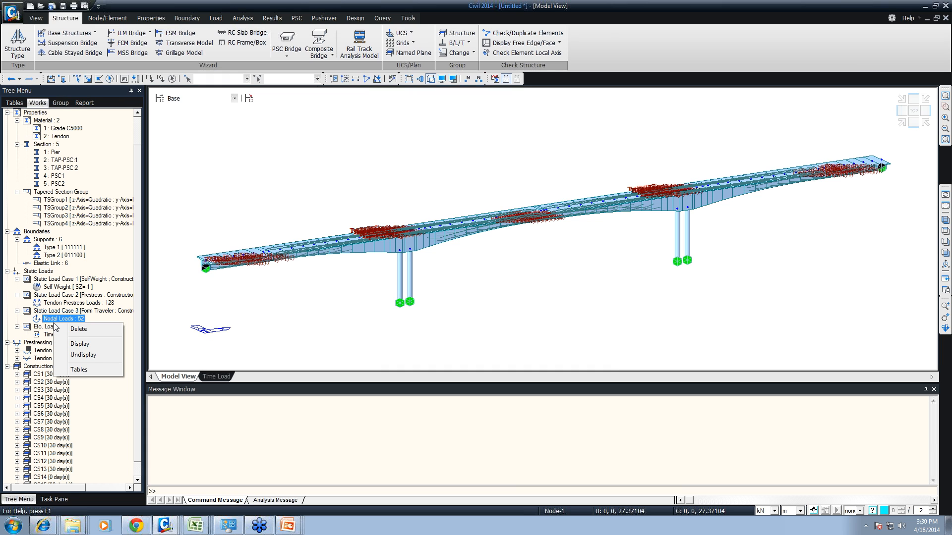
{"action": "left_click", "coordinate": [73, 340]}
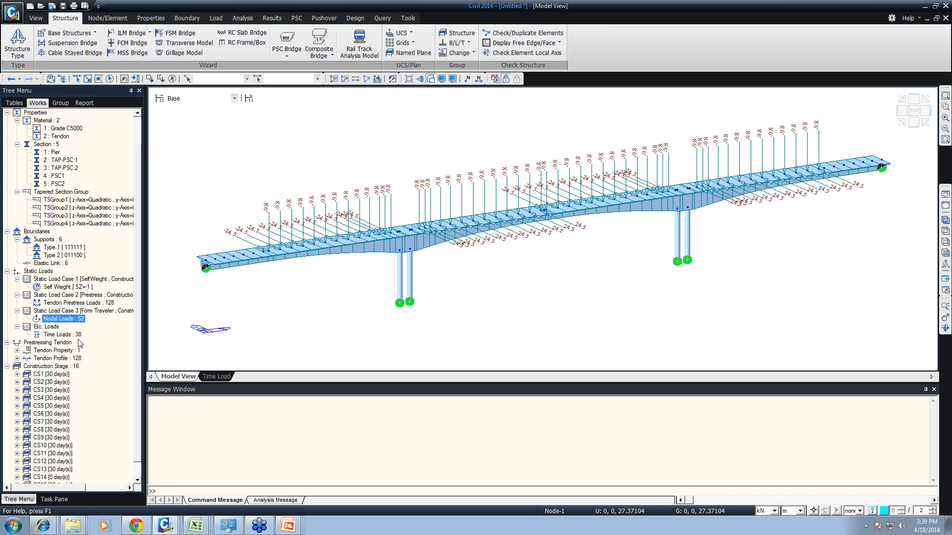
- Examine the element, boundary and load groups activated in construction stage CS1 and the load groups of CS2, without changing them
{"action": "left_click", "coordinate": [234, 99]}
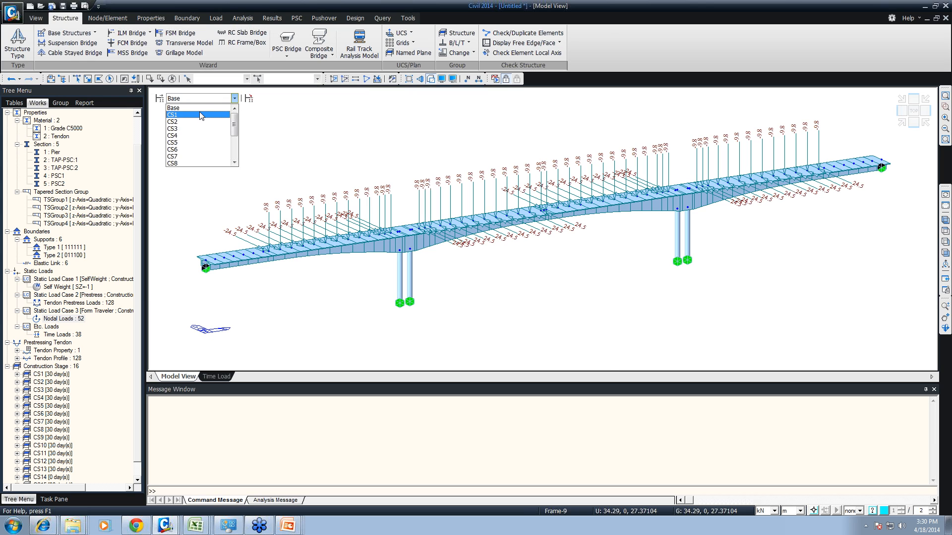
{"action": "left_click", "coordinate": [157, 103]}
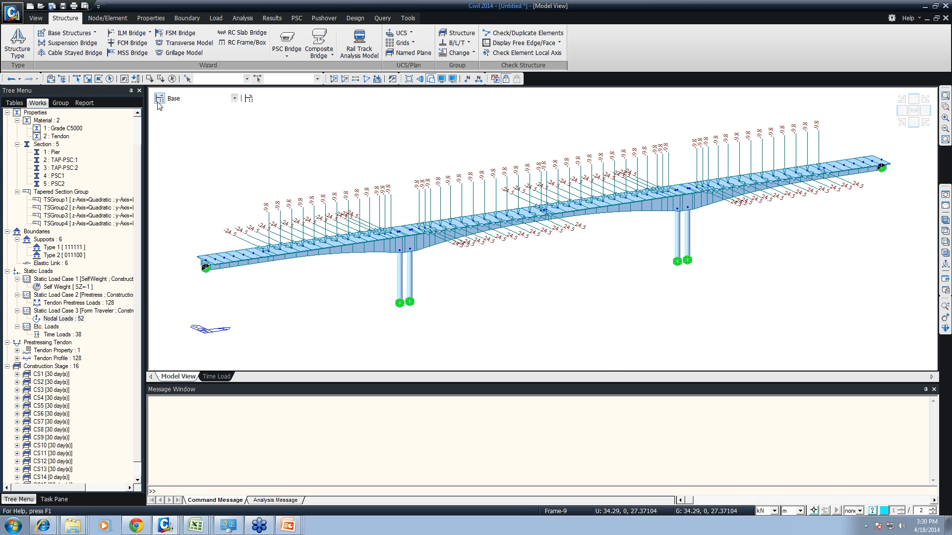
{"action": "left_click", "coordinate": [158, 101]}
{"action": "left_click", "coordinate": [389, 228]}
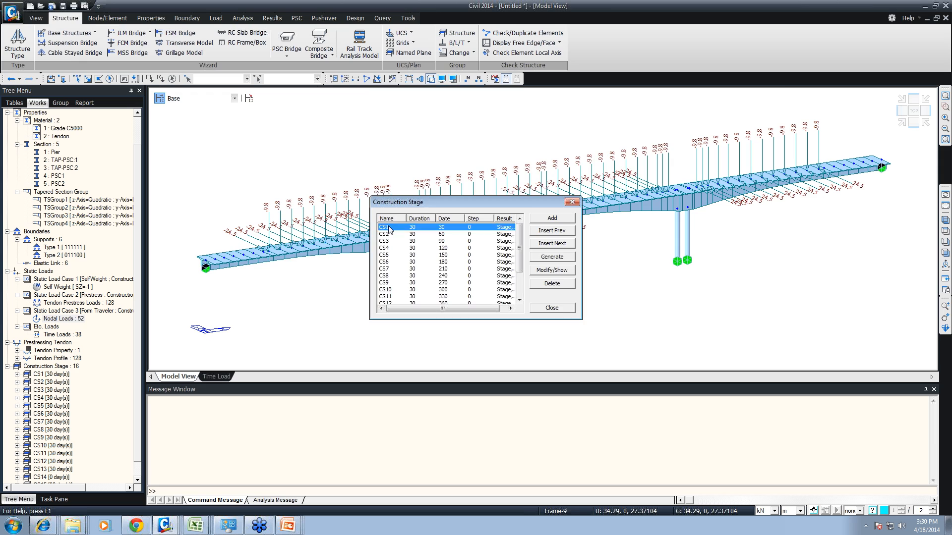
{"action": "double_click", "coordinate": [389, 229]}
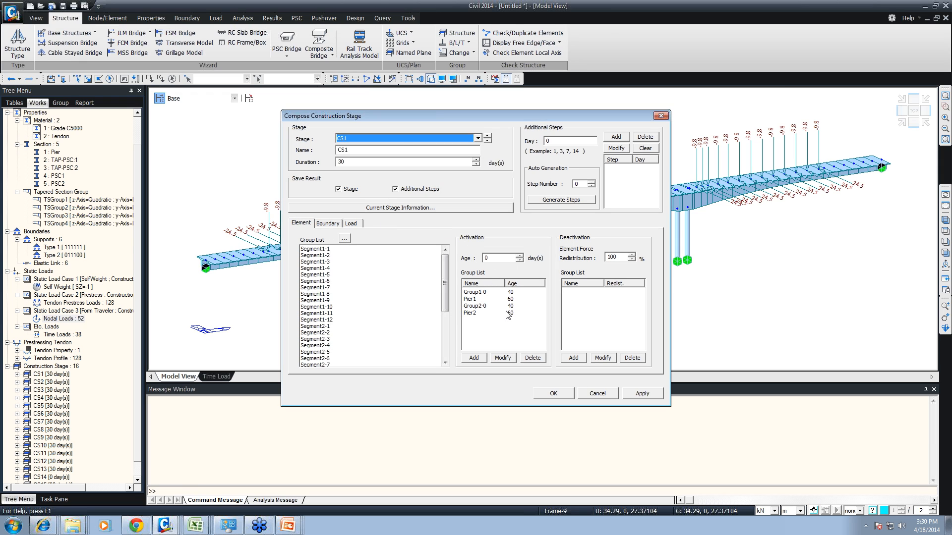
{"action": "left_click", "coordinate": [333, 223]}
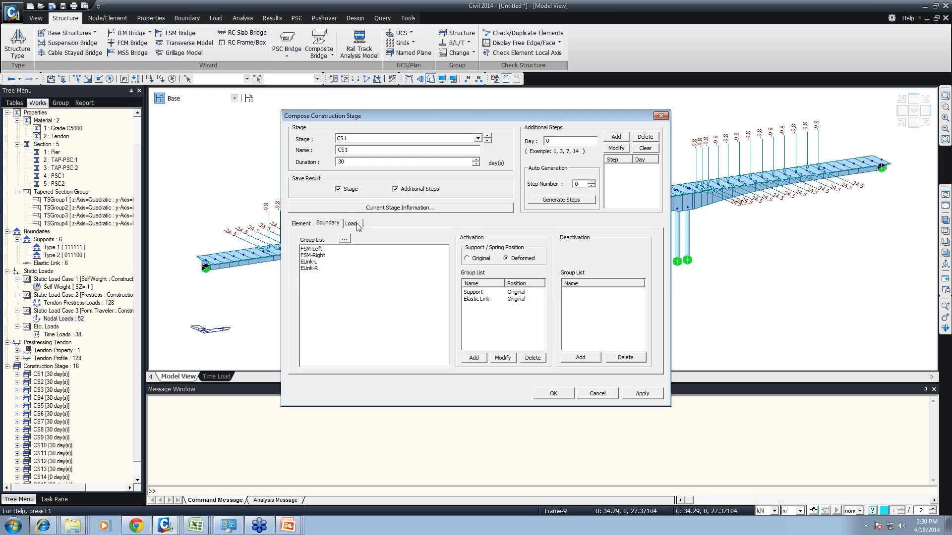
{"action": "left_click", "coordinate": [356, 224]}
{"action": "left_click", "coordinate": [382, 132]}
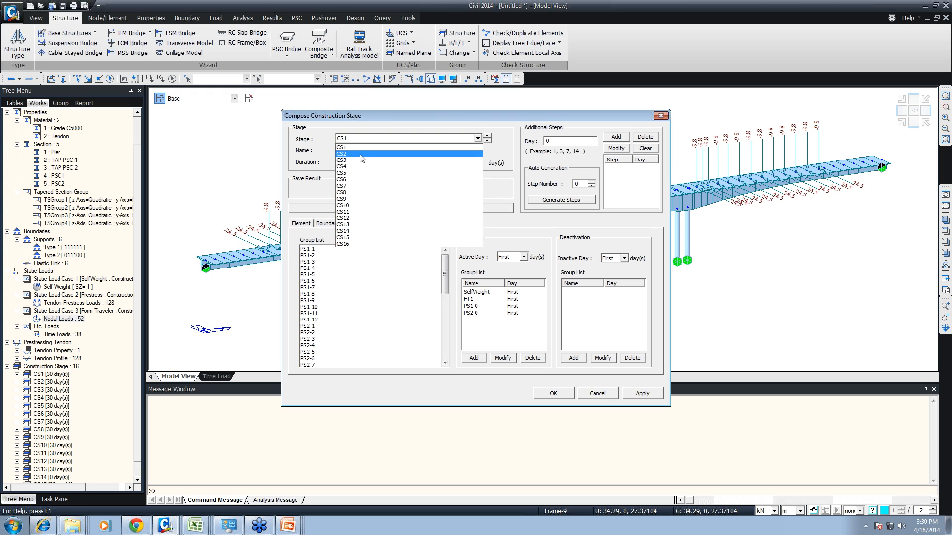
{"action": "left_click", "coordinate": [361, 153]}
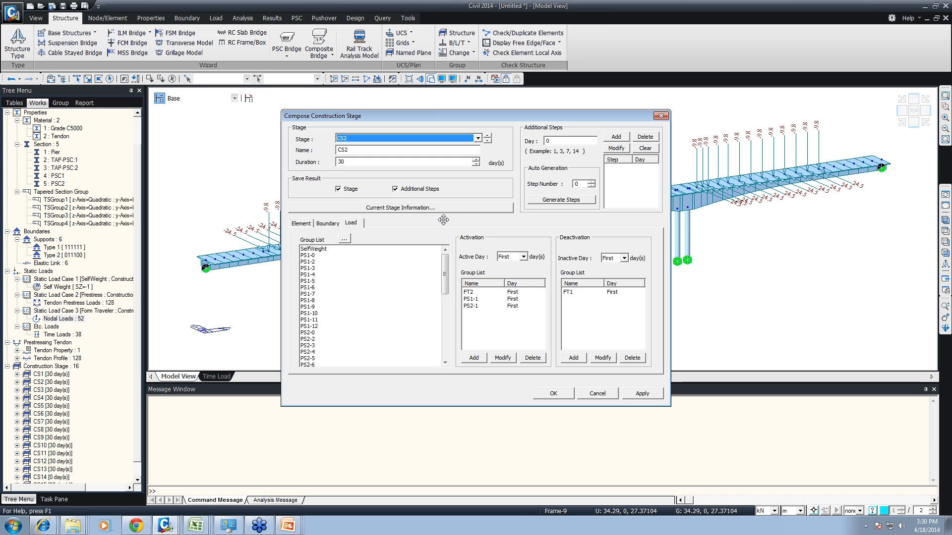
{"action": "left_click", "coordinate": [597, 394]}
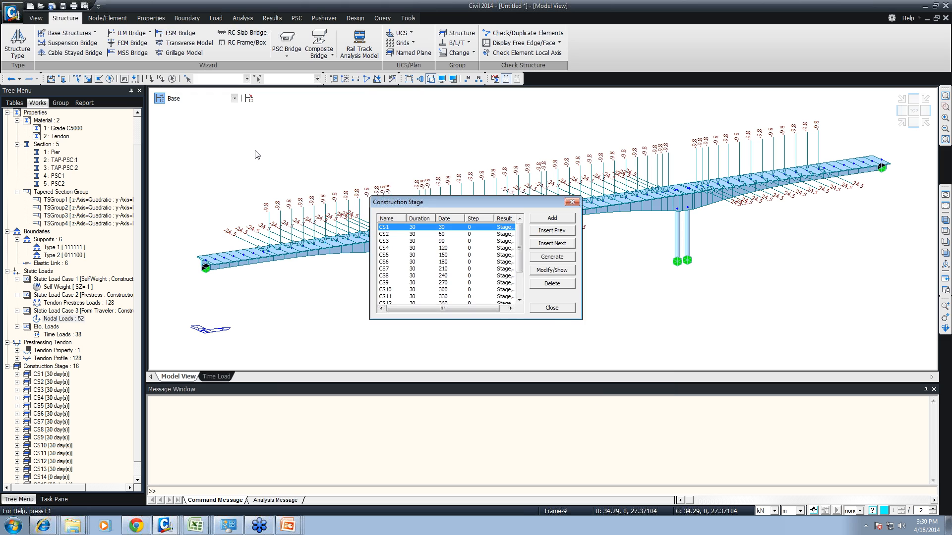
{"action": "left_click", "coordinate": [552, 309]}
- Show construction stages CS1, CS2 and CS3 one after another in the model view
{"action": "left_click", "coordinate": [203, 98]}
{"action": "left_click", "coordinate": [199, 113]}
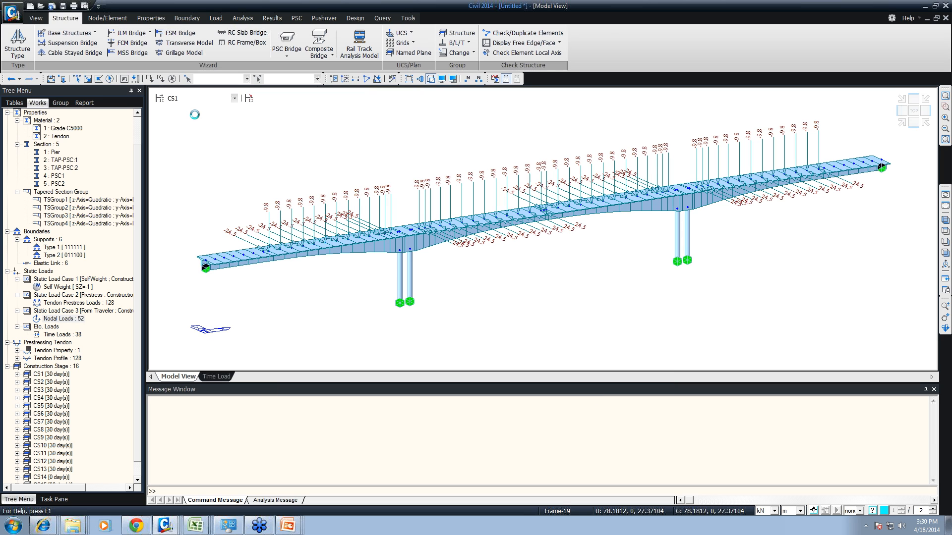
{"action": "left_click", "coordinate": [186, 97]}
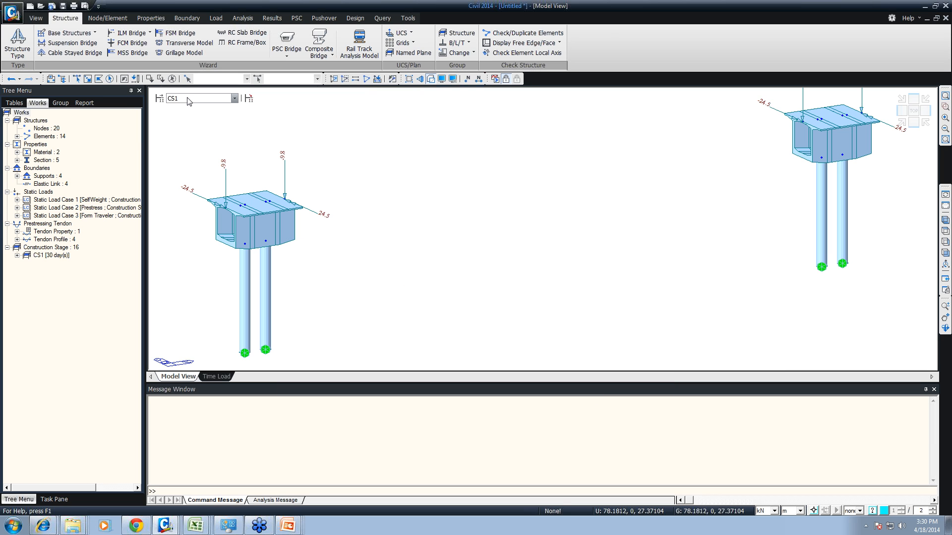
{"action": "left_click", "coordinate": [185, 119]}
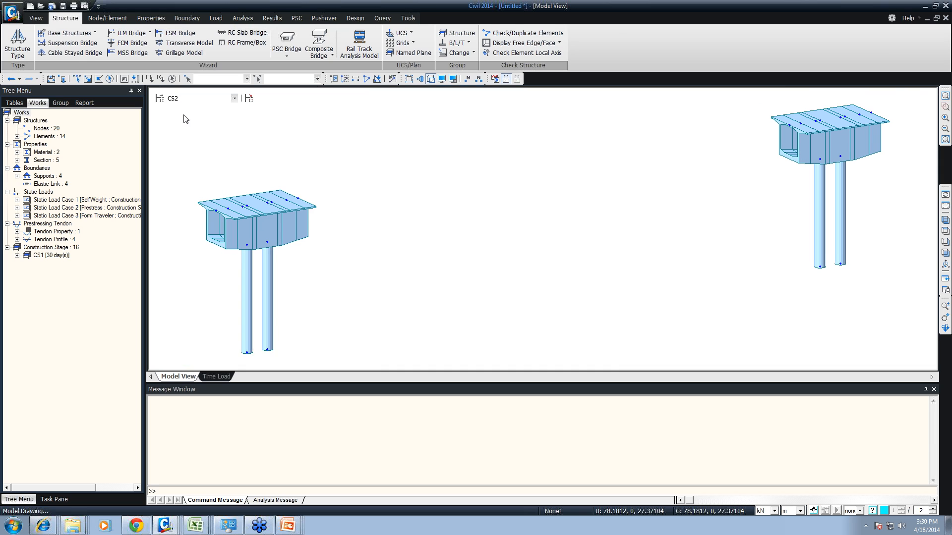
{"action": "left_click", "coordinate": [183, 101]}
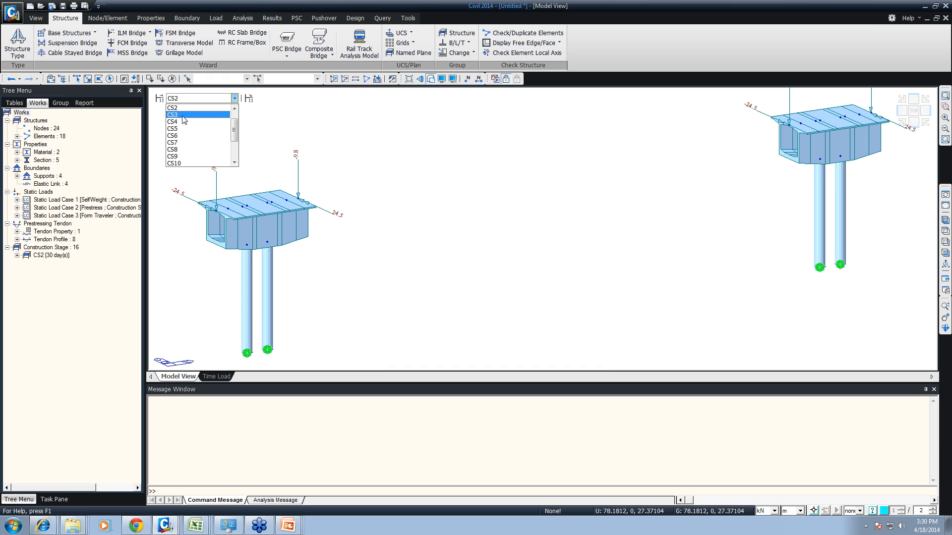
{"action": "left_click", "coordinate": [183, 115]}
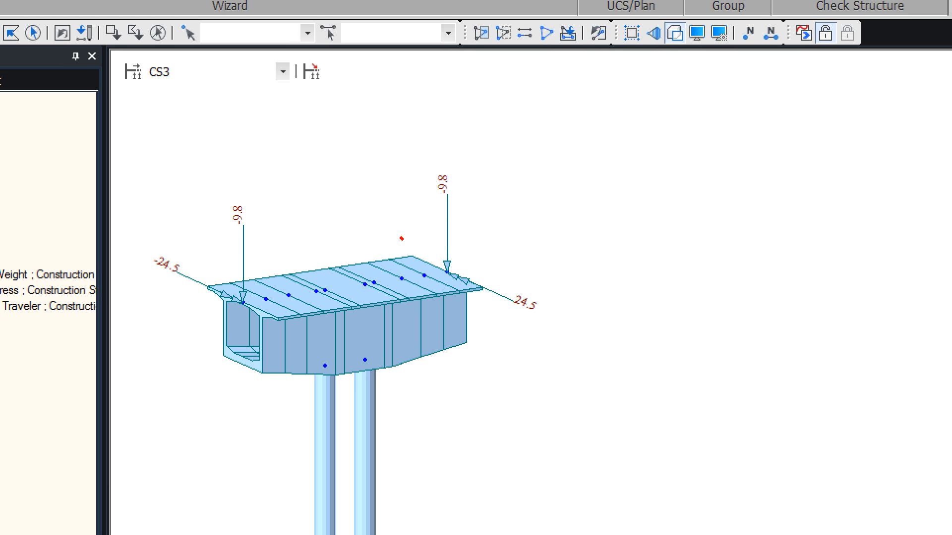
{"action": "mouse_move", "coordinate": [401, 238]}
{"action": "left_mouse_down", "text": "shift"}
{"action": "mouse_move", "coordinate": [401, 280]}
{"action": "mouse_move", "coordinate": [416, 237]}
{"action": "mouse_move", "coordinate": [446, 229]}
{"action": "mouse_move", "coordinate": [447, 276]}
{"action": "mouse_move", "coordinate": [413, 220]}
{"action": "left_mouse_up", "text": "shift"}
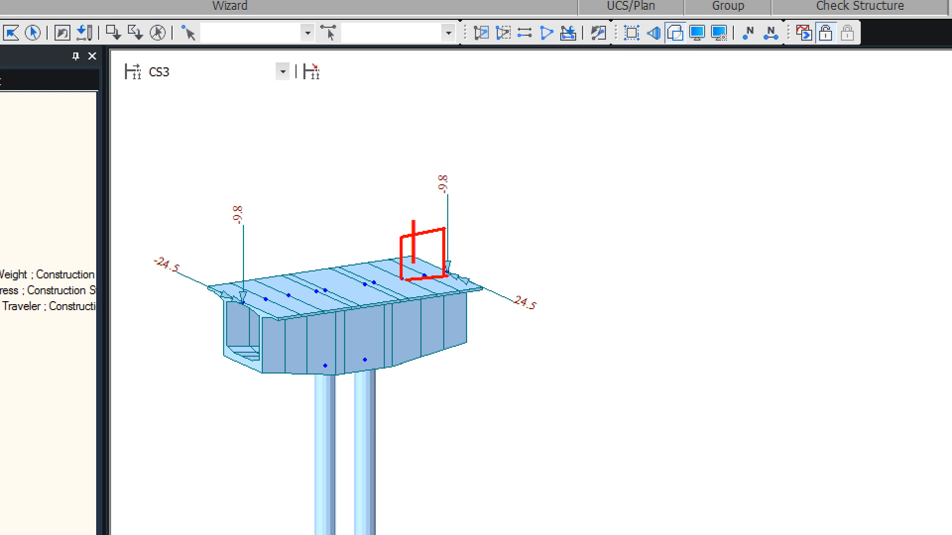
{"action": "type", "text": "ft"}
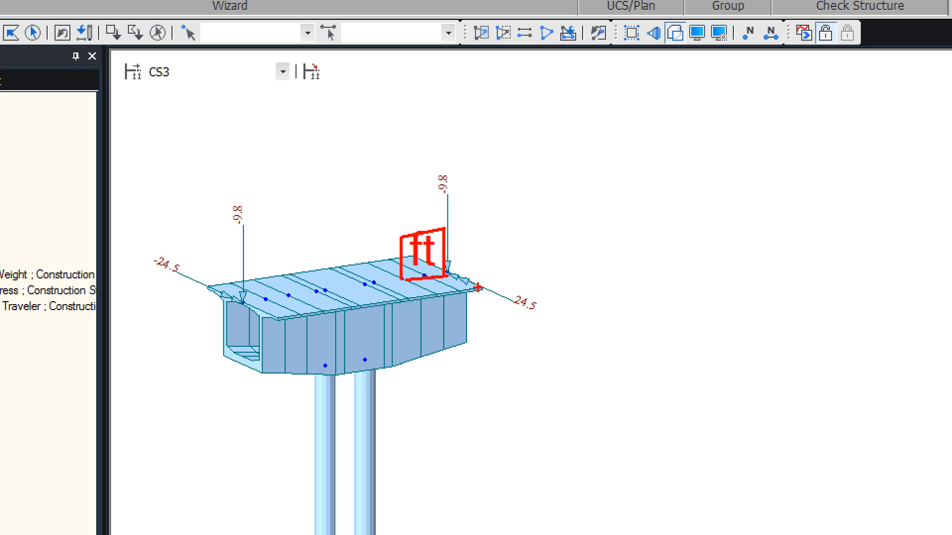
{"action": "mouse_move", "coordinate": [485, 289]}
{"action": "left_mouse_down", "text": "shift"}
{"action": "mouse_move", "coordinate": [547, 273]}
{"action": "mouse_move", "coordinate": [531, 278]}
{"action": "mouse_move", "coordinate": [528, 319]}
{"action": "mouse_move", "coordinate": [461, 342]}
{"action": "left_mouse_up", "text": "shift"}
{"action": "mouse_move", "coordinate": [419, 257]}
{"action": "left_mouse_down", "text": "shift"}
{"action": "mouse_move", "coordinate": [475, 245]}
{"action": "mouse_move", "coordinate": [532, 278]}
{"action": "left_mouse_up", "text": "shift"}
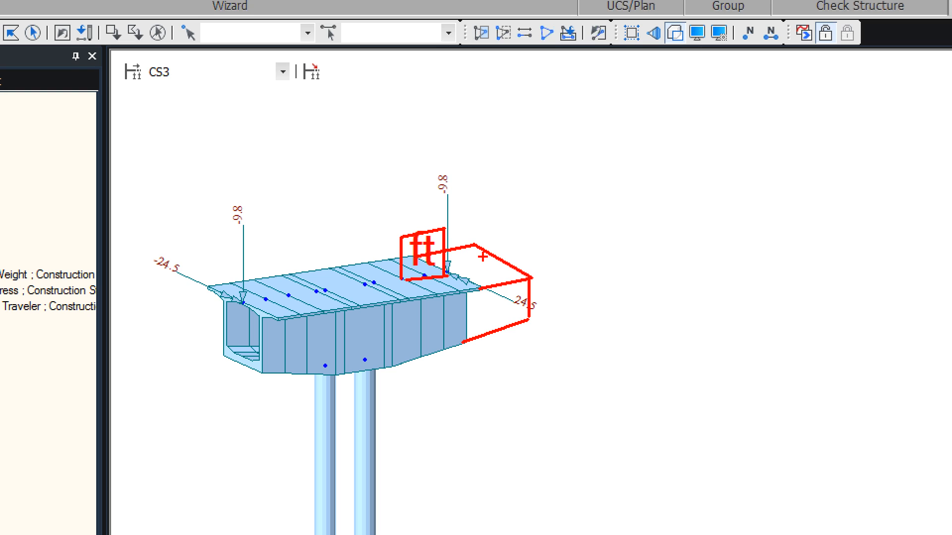
{"action": "mouse_move", "coordinate": [448, 246]}
{"action": "left_mouse_down", "text": "shift"}
{"action": "mouse_move", "coordinate": [470, 232]}
{"action": "mouse_move", "coordinate": [474, 263]}
{"action": "mouse_move", "coordinate": [463, 260]}
{"action": "mouse_move", "coordinate": [482, 250]}
{"action": "left_mouse_up", "text": "shift"}
{"action": "type", "text": "t"}
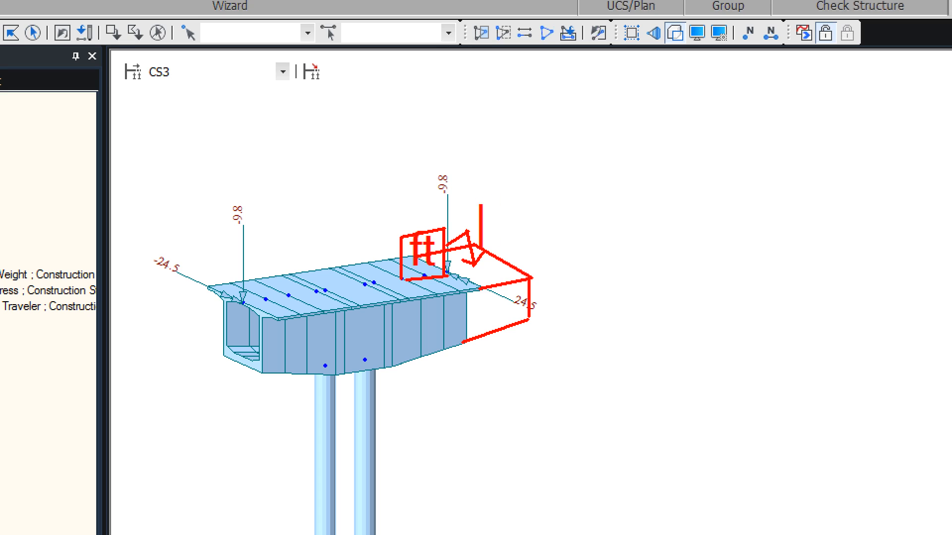
{"action": "type", "text": "wc"}
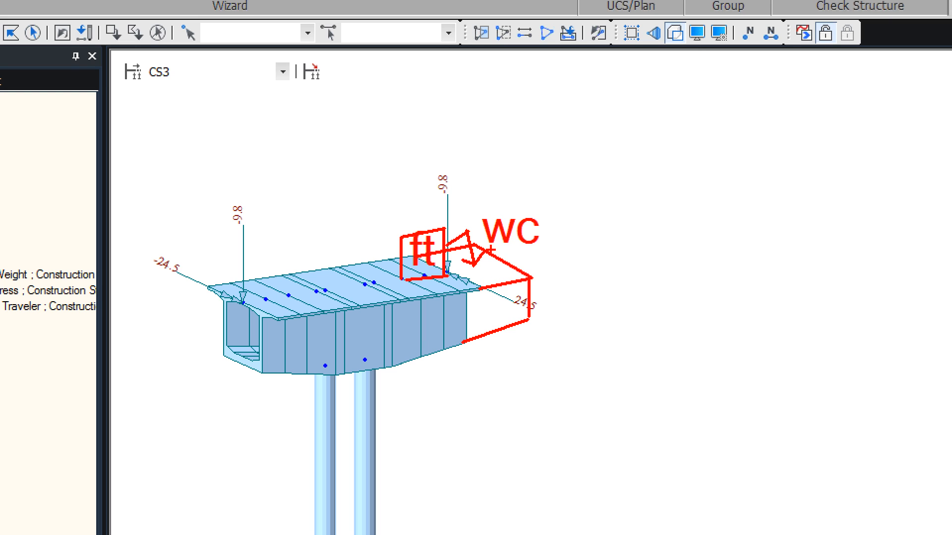
{"action": "left_click_drag", "start_coordinate": [479, 201], "coordinate": [479, 275]}
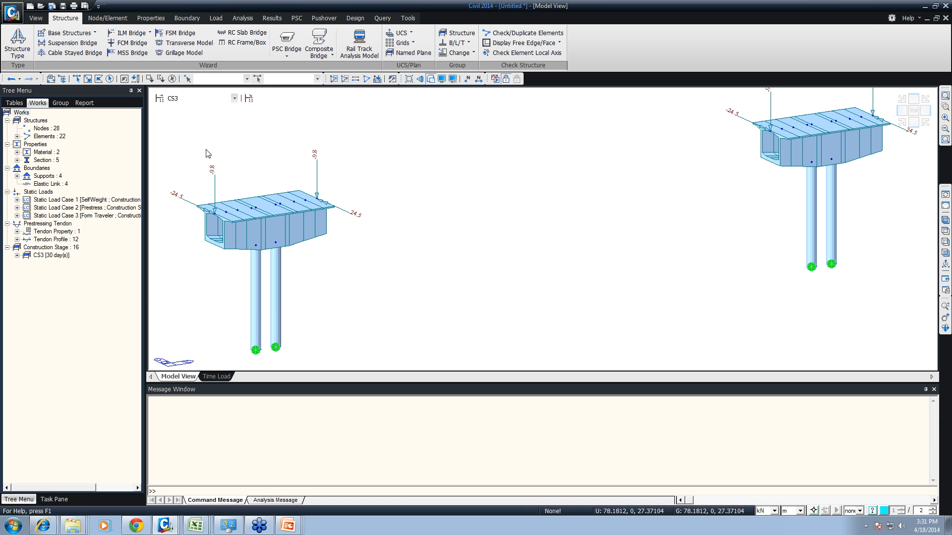
- List the Form Traveler and self-weight loads that are active in construction stage CS3
{"action": "left_click", "coordinate": [17, 211]}
{"action": "left_click", "coordinate": [17, 216]}
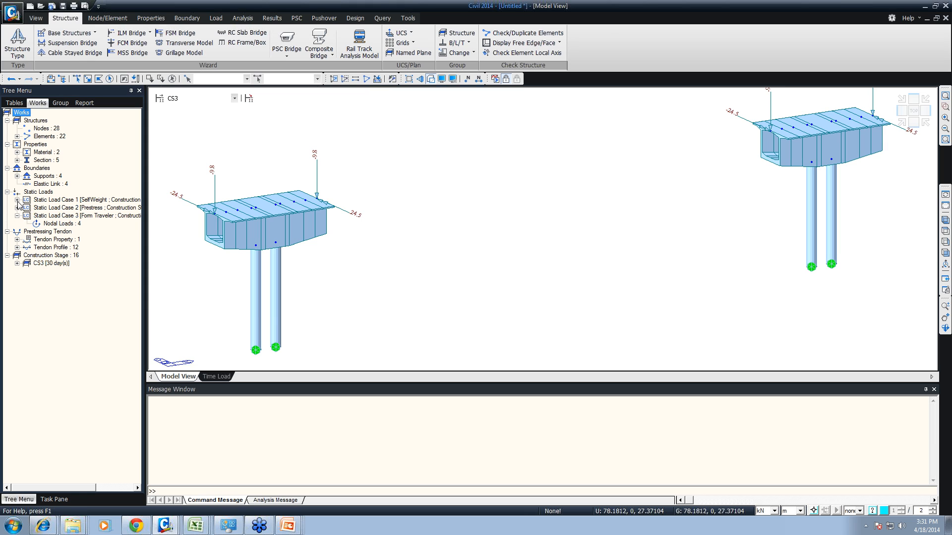
{"action": "left_click", "coordinate": [17, 199]}
- Show construction stages CS5, CS7 and CS13, and run back and forth through the stages to follow the cantilever erection sequence
{"action": "left_click", "coordinate": [234, 98]}
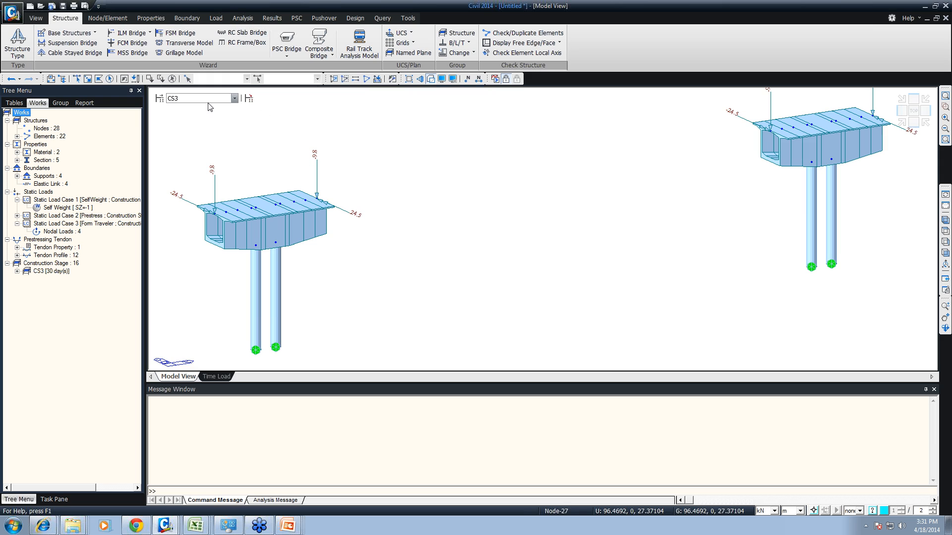
{"action": "left_click", "coordinate": [188, 133]}
{"action": "left_click", "coordinate": [186, 100]}
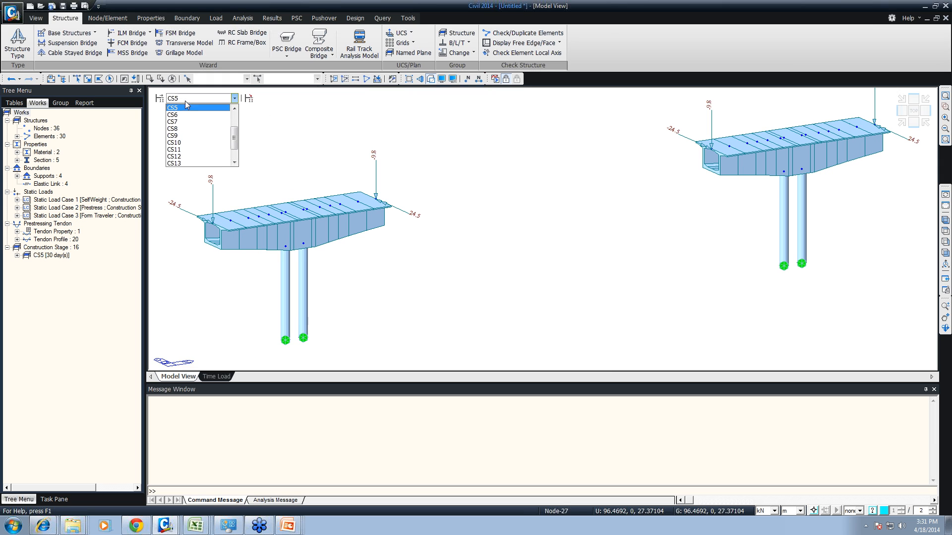
{"action": "left_click", "coordinate": [186, 120]}
{"action": "left_click", "coordinate": [187, 99]}
{"action": "left_click", "coordinate": [181, 147]}
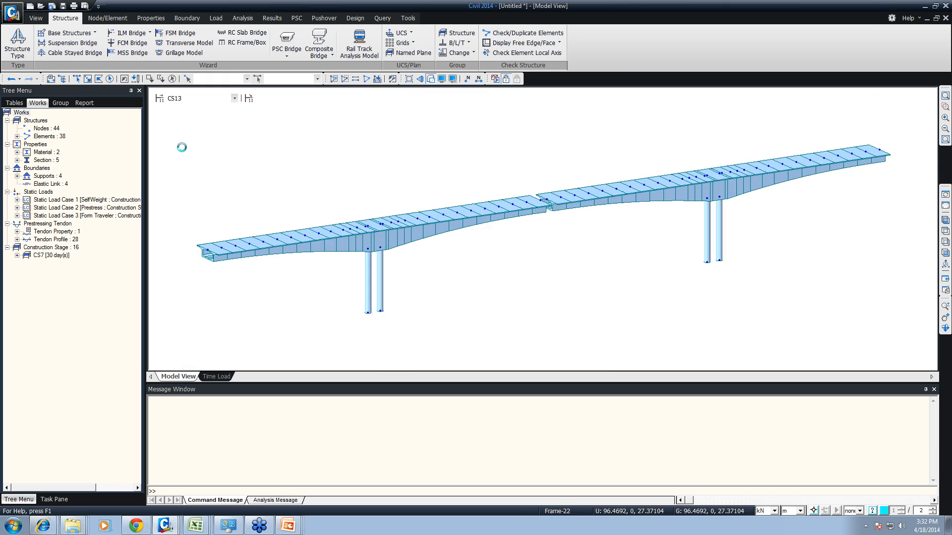
{"action": "scroll", "coordinate": [193, 101], "scroll_direction": "down", "scroll_amount": 1}
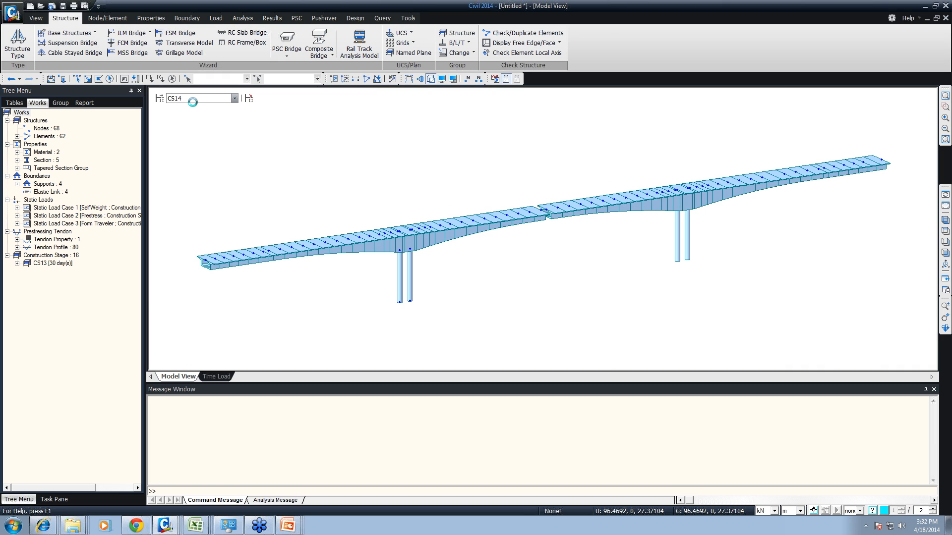
{"action": "scroll", "coordinate": [192, 101], "scroll_direction": "up", "scroll_amount": 1}
{"action": "scroll", "coordinate": [192, 101], "scroll_direction": "up", "scroll_amount": 10}
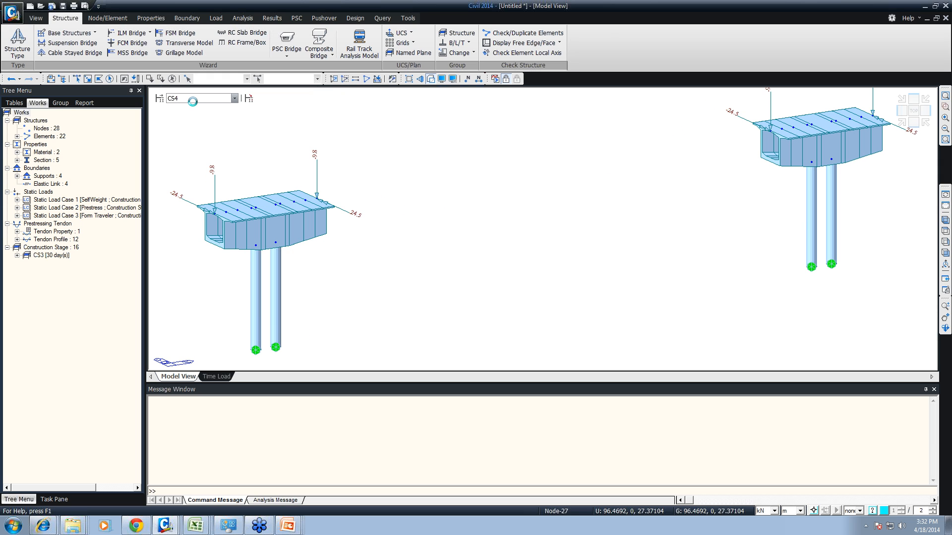
{"action": "scroll", "coordinate": [193, 101], "scroll_direction": "down", "scroll_amount": 10}
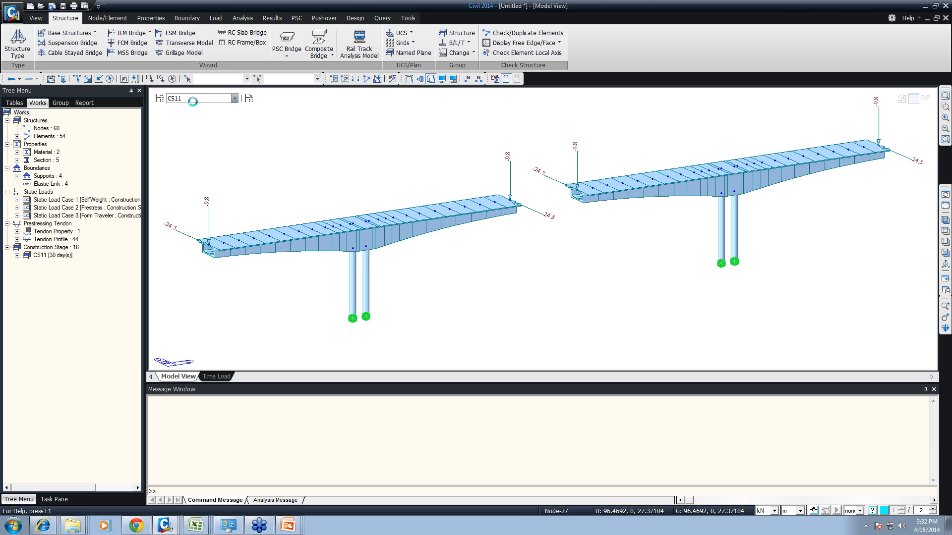
- Show construction stage CS16 in the model view and look through the list of tendon profiles in the tree
{"action": "scroll", "coordinate": [192, 101], "scroll_direction": "down", "scroll_amount": 2}
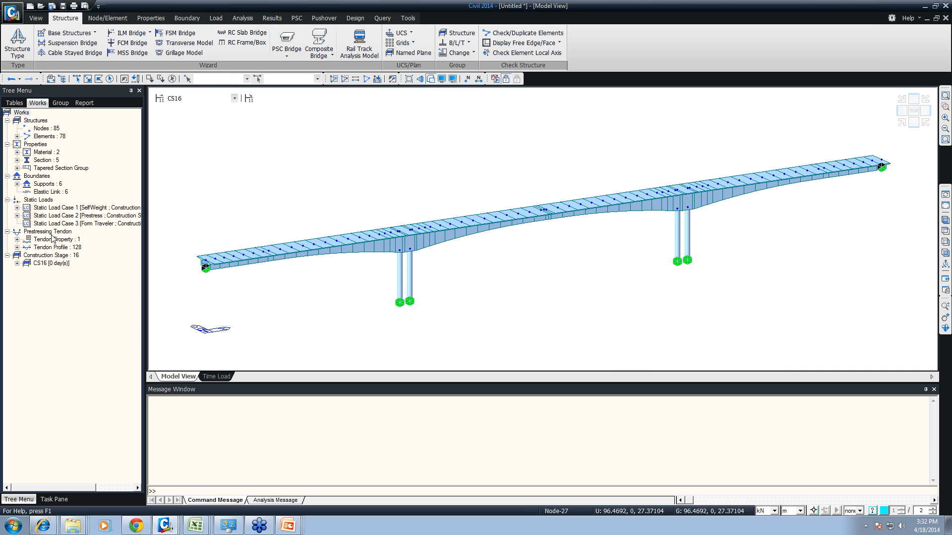
{"action": "left_click", "coordinate": [17, 247]}
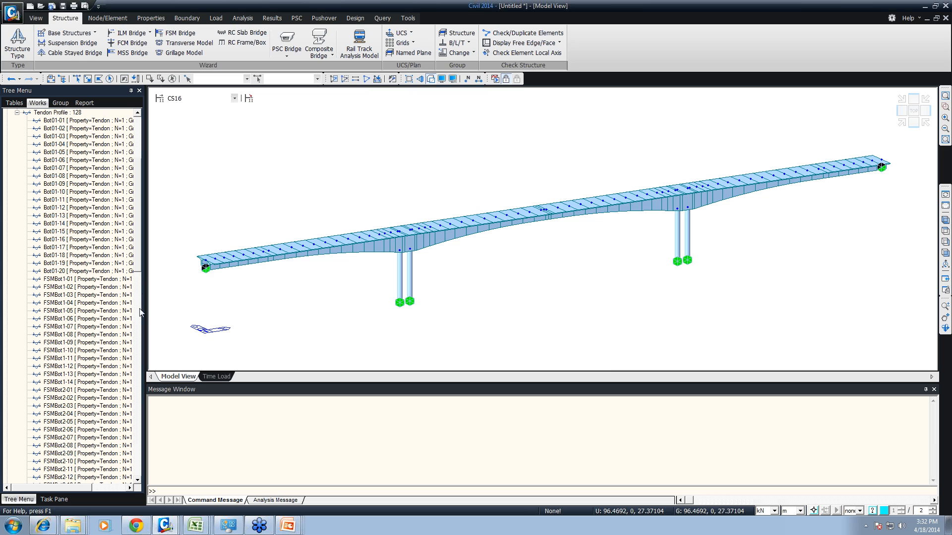
{"action": "left_click_drag", "start_coordinate": [140, 272], "coordinate": [145, 184]}
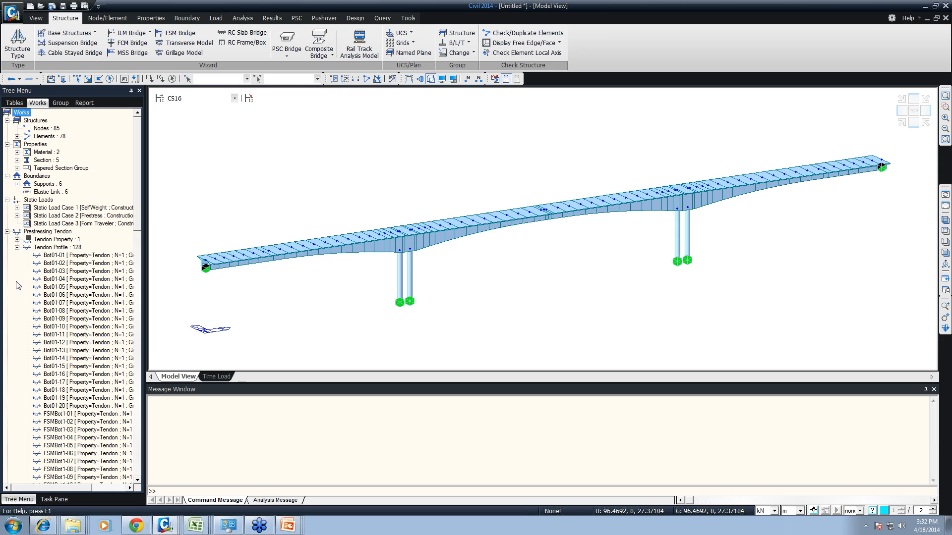
- Start a new project without saving the changes to the untitled FCM bridge model
{"action": "left_click", "coordinate": [12, 13]}
{"action": "left_click", "coordinate": [31, 28]}
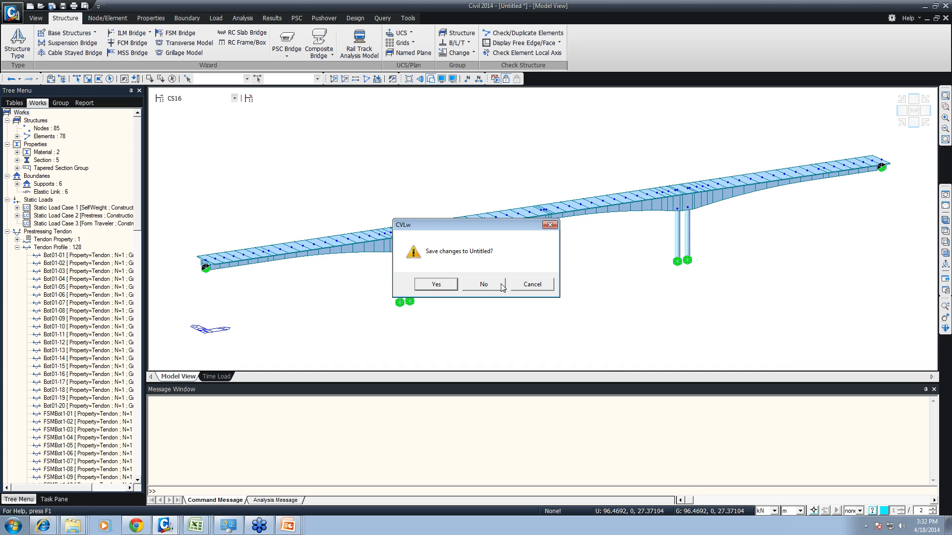
{"action": "left_click", "coordinate": [503, 288]}
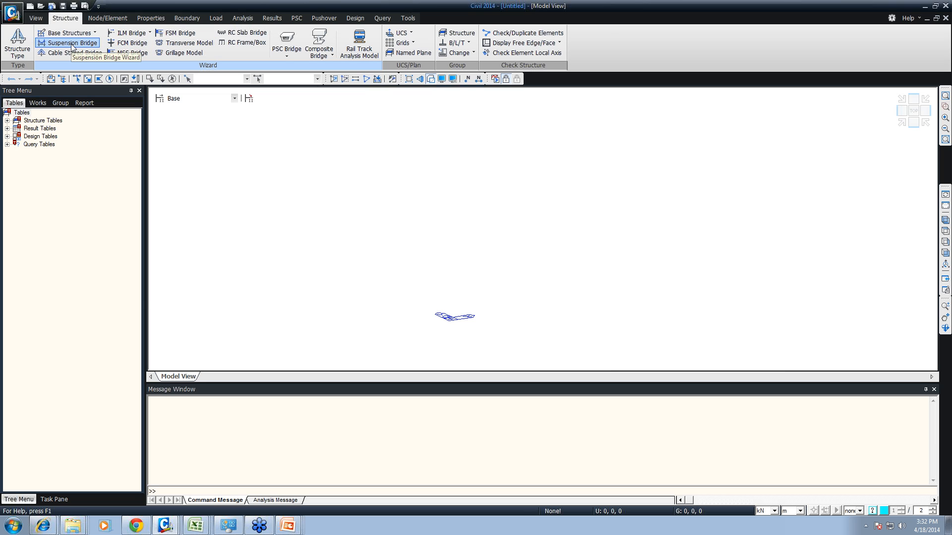
- Look over the Cable Stayed Bridge wizard's inputs and layout diagram, and close it without generating a model
{"action": "left_click", "coordinate": [75, 53]}
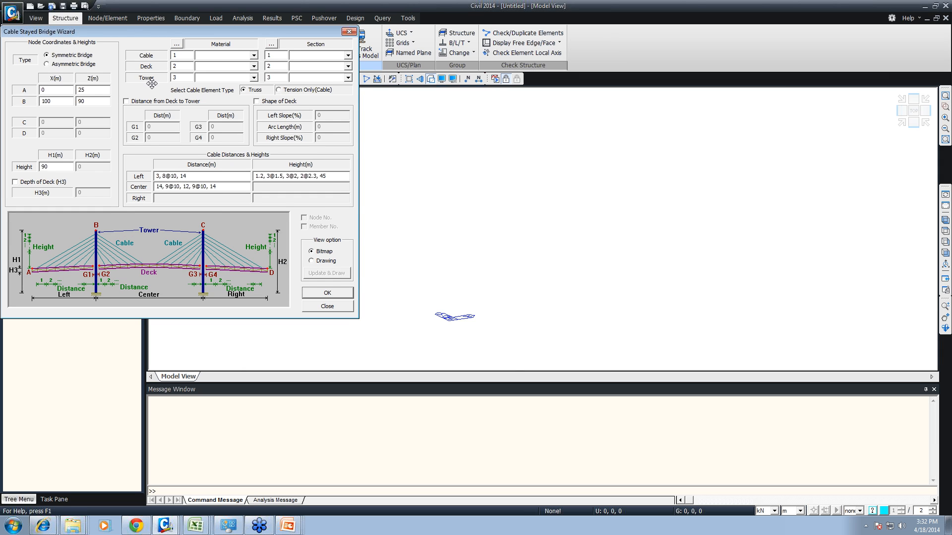
{"action": "left_click_drag", "start_coordinate": [151, 84], "coordinate": [295, 83]}
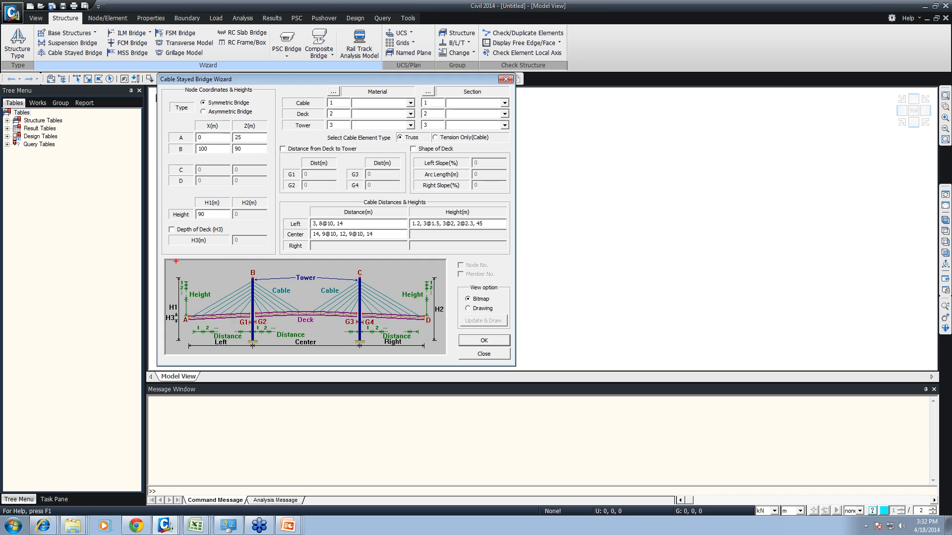
{"action": "mouse_move", "coordinate": [164, 258]}
{"action": "left_mouse_down"}
{"action": "mouse_move", "coordinate": [405, 357]}
{"action": "mouse_move", "coordinate": [451, 359]}
{"action": "left_mouse_up"}
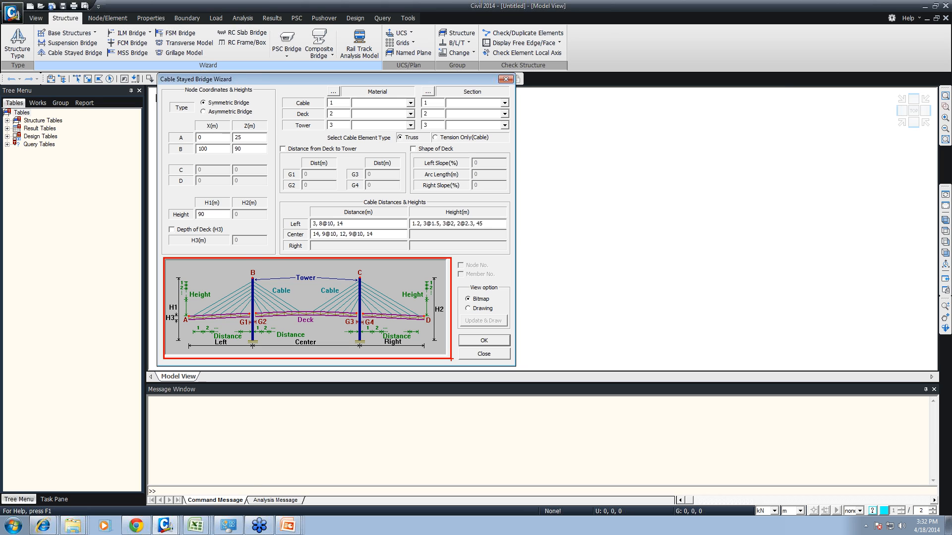
{"action": "key", "text": "Escape"}
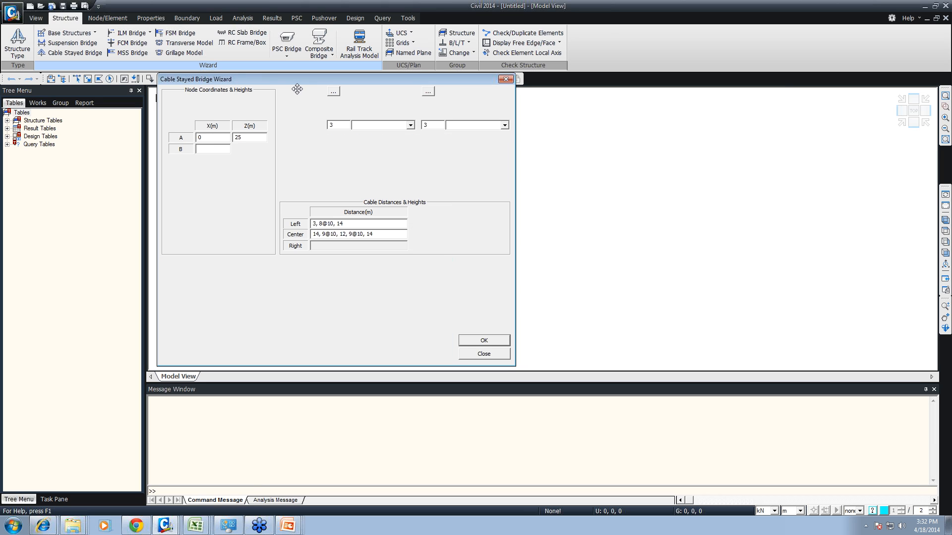
{"action": "left_click", "coordinate": [504, 79]}
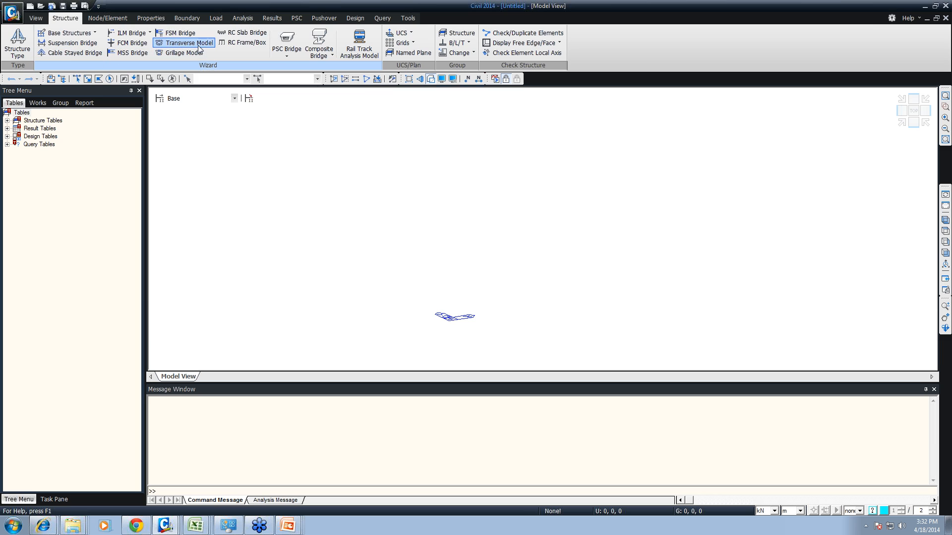
- Open the FSM Bridge wizard and look through its section and tendon data before returning to the model data
{"action": "left_click", "coordinate": [177, 33]}
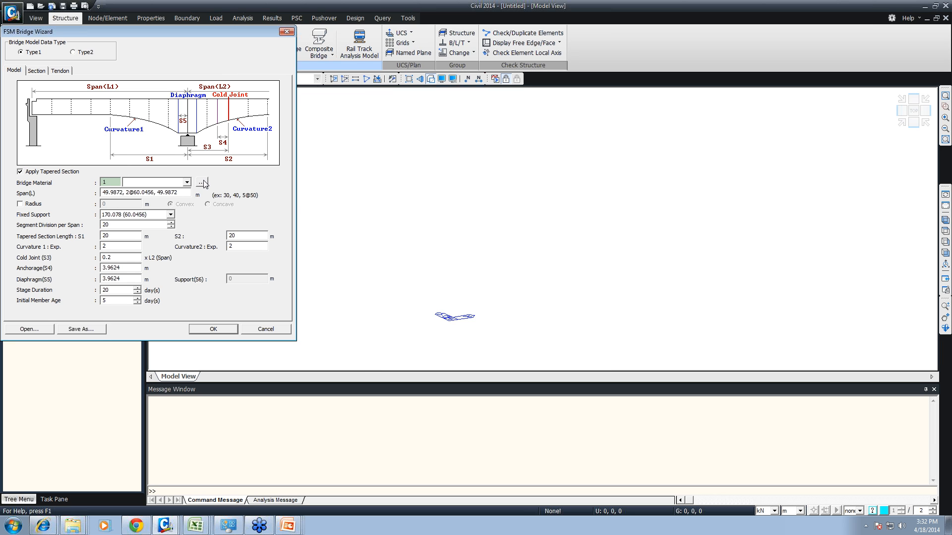
{"action": "left_click", "coordinate": [37, 71]}
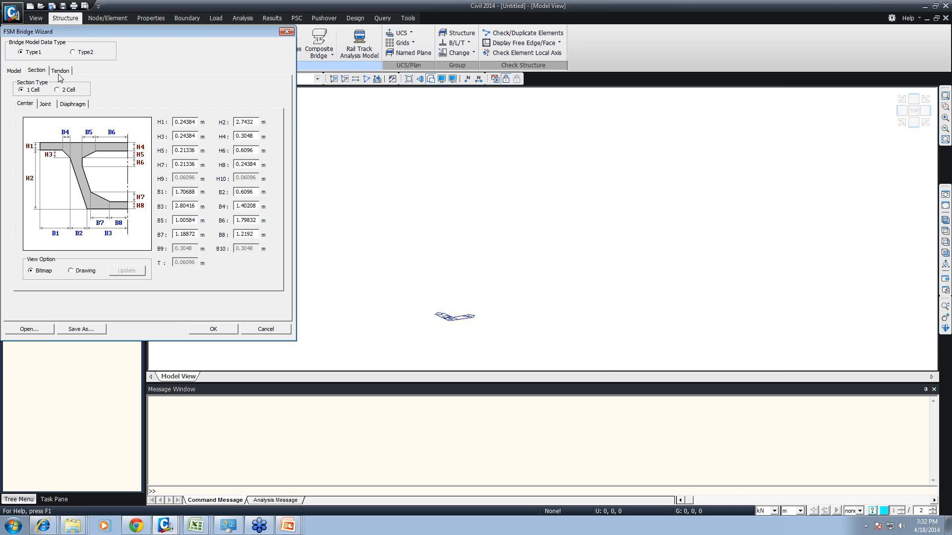
{"action": "left_click", "coordinate": [58, 73]}
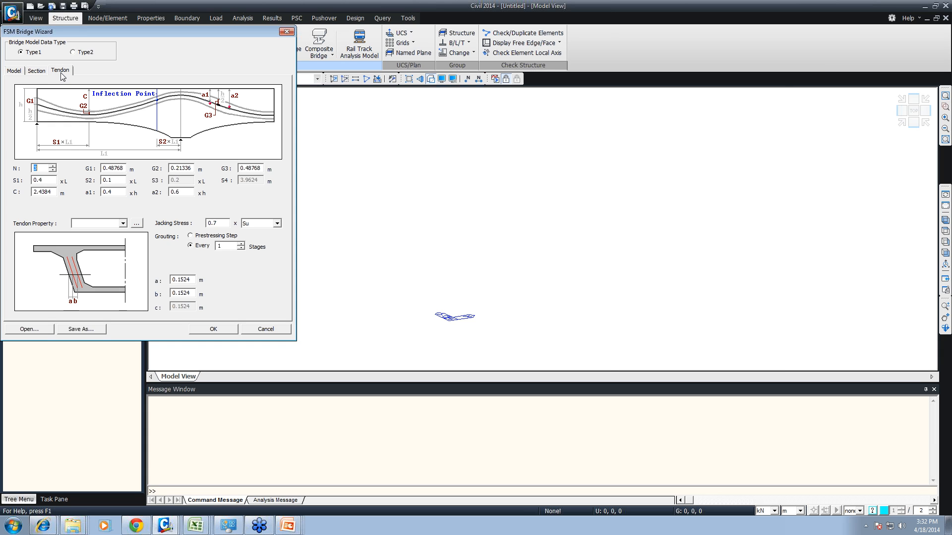
{"action": "left_click", "coordinate": [19, 72]}
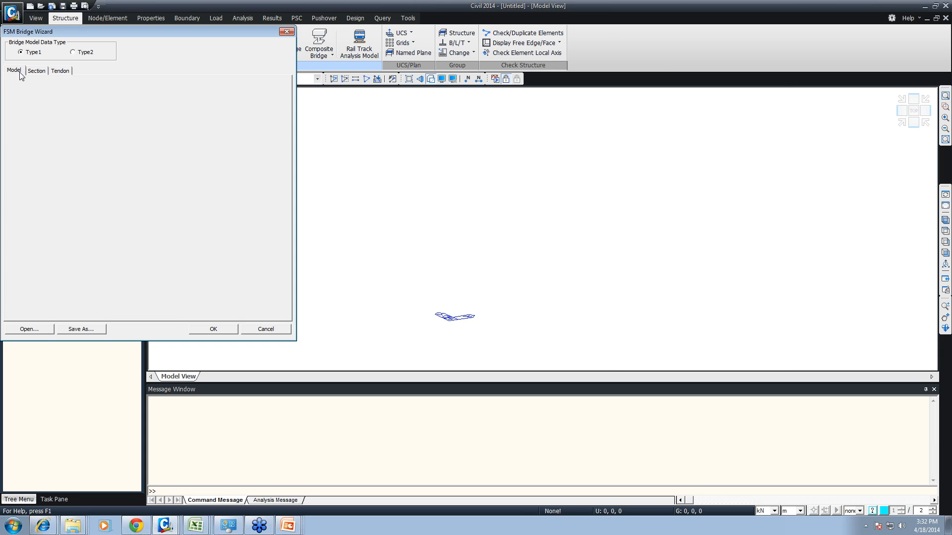
- Add an M40 concrete material from the IS(RC) standard as the bridge material
{"action": "left_click", "coordinate": [186, 182]}
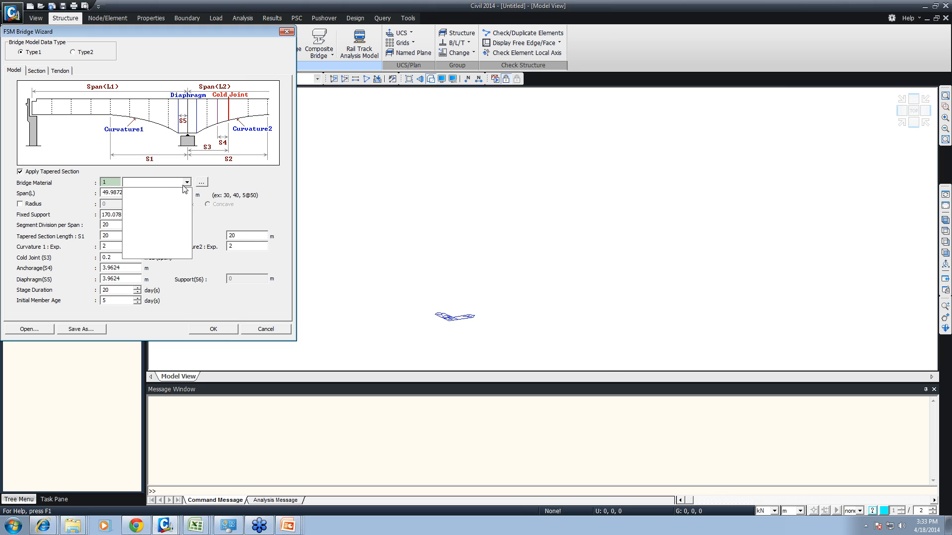
{"action": "left_click", "coordinate": [201, 182]}
{"action": "left_click", "coordinate": [547, 198]}
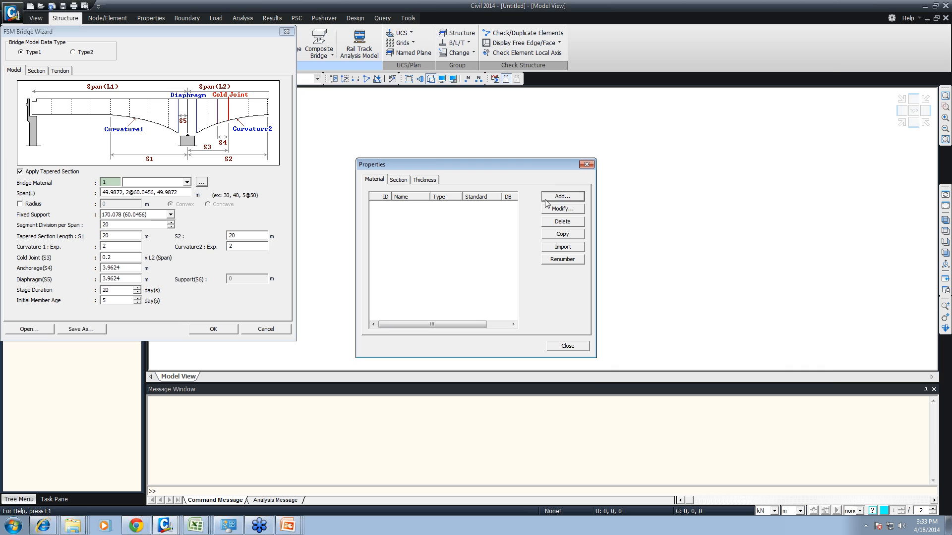
{"action": "left_click", "coordinate": [709, 62]}
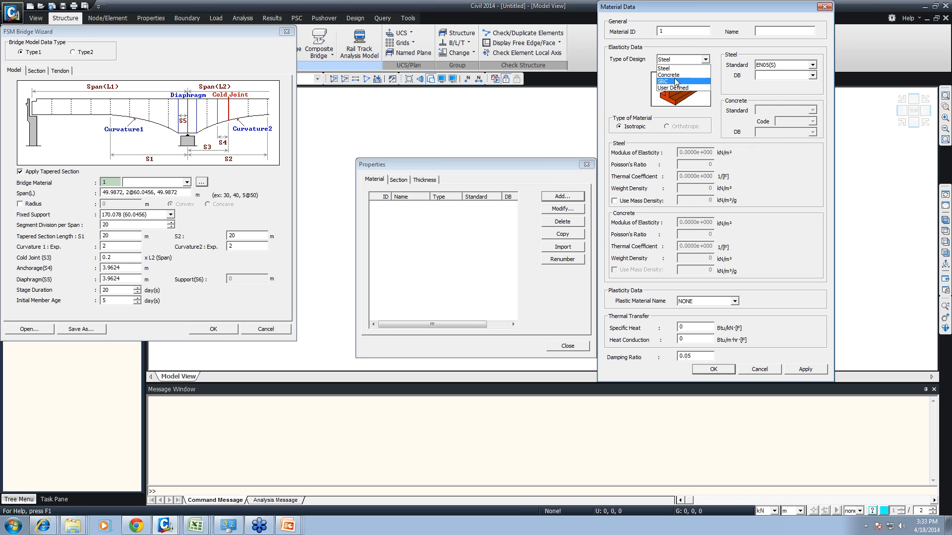
{"action": "left_click", "coordinate": [675, 75]}
{"action": "left_click", "coordinate": [789, 110]}
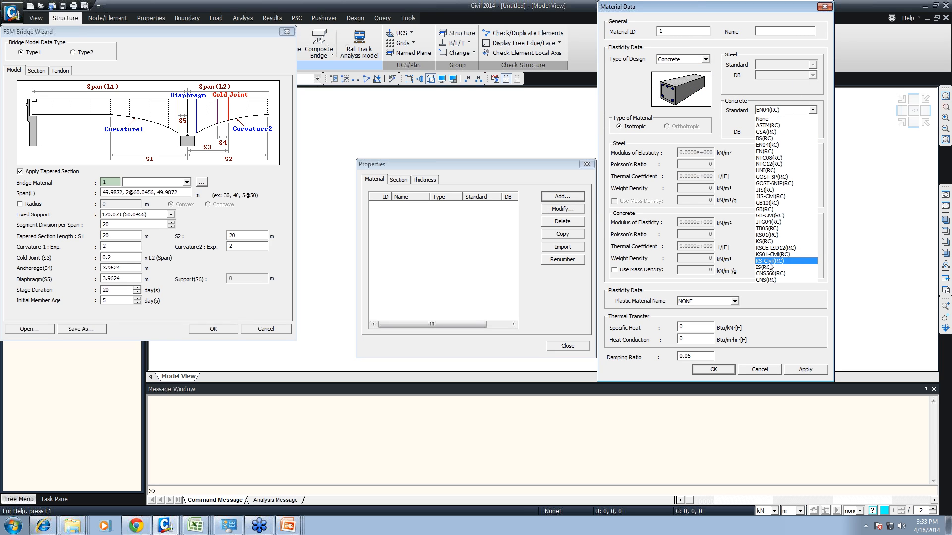
{"action": "left_click", "coordinate": [767, 262]}
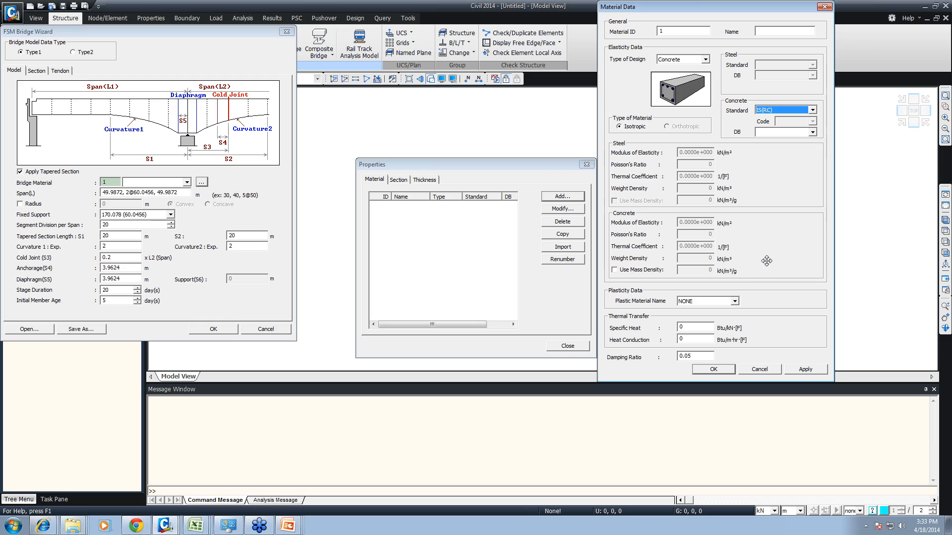
{"action": "left_click", "coordinate": [813, 132]}
{"action": "left_click", "coordinate": [783, 180]}
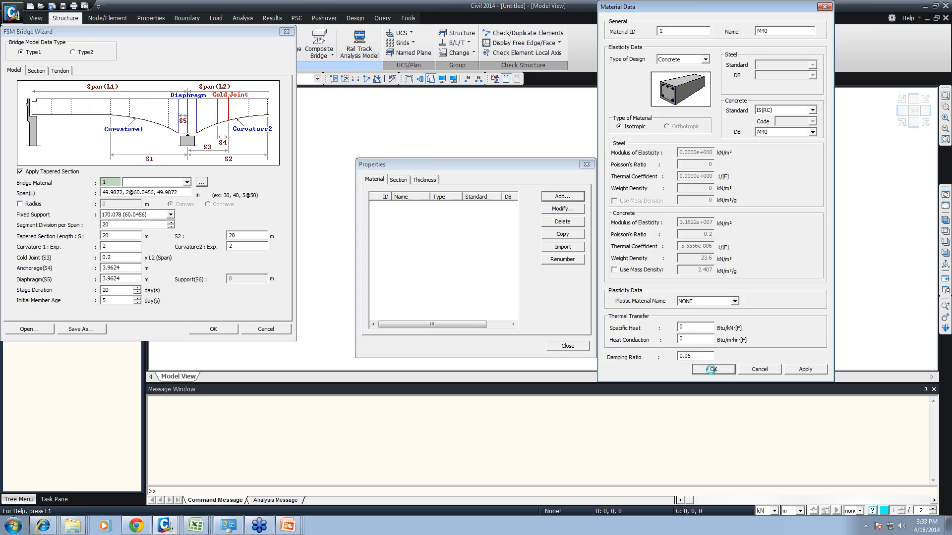
{"action": "left_click", "coordinate": [713, 369]}
{"action": "left_click", "coordinate": [568, 346]}
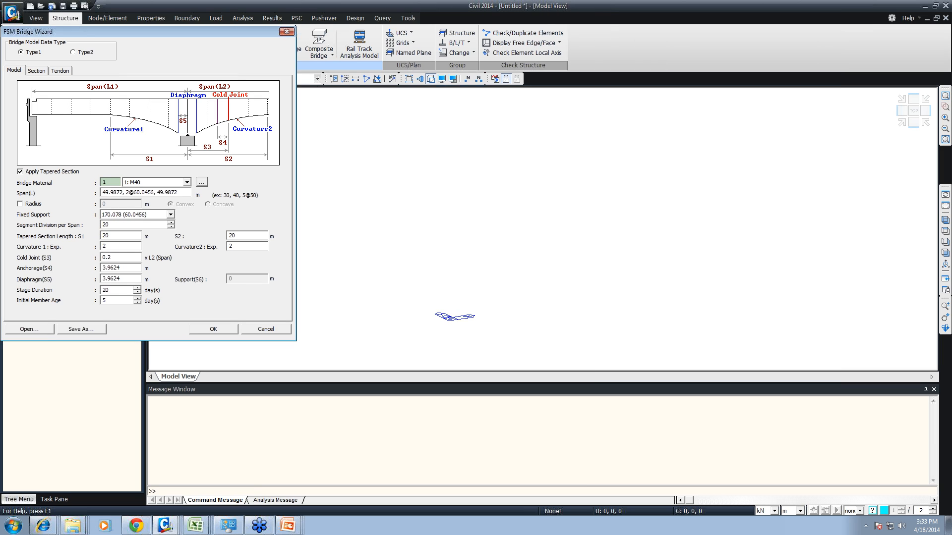
- Compare the section definitions offered for the Type1 and Type2 bridge model data, and return to Type1
{"action": "left_click", "coordinate": [37, 70]}
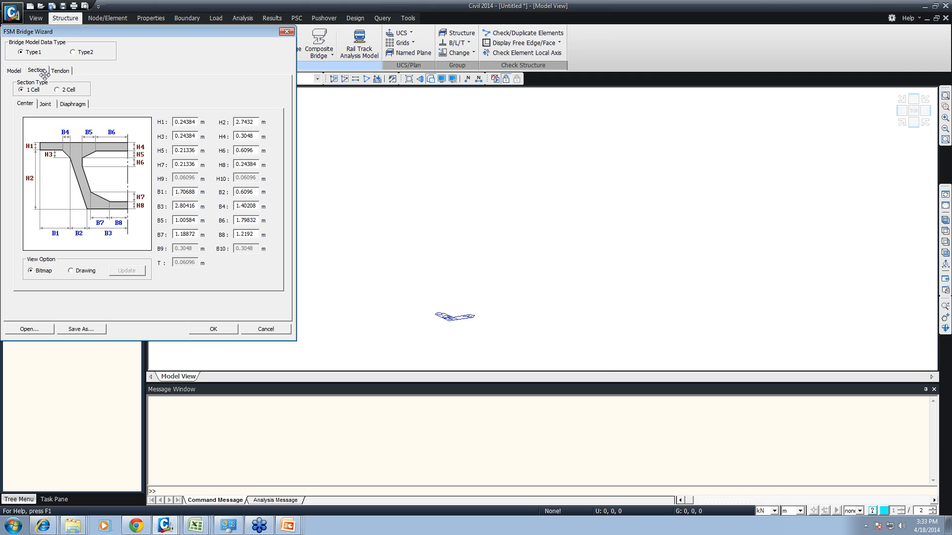
{"action": "left_click", "coordinate": [75, 54]}
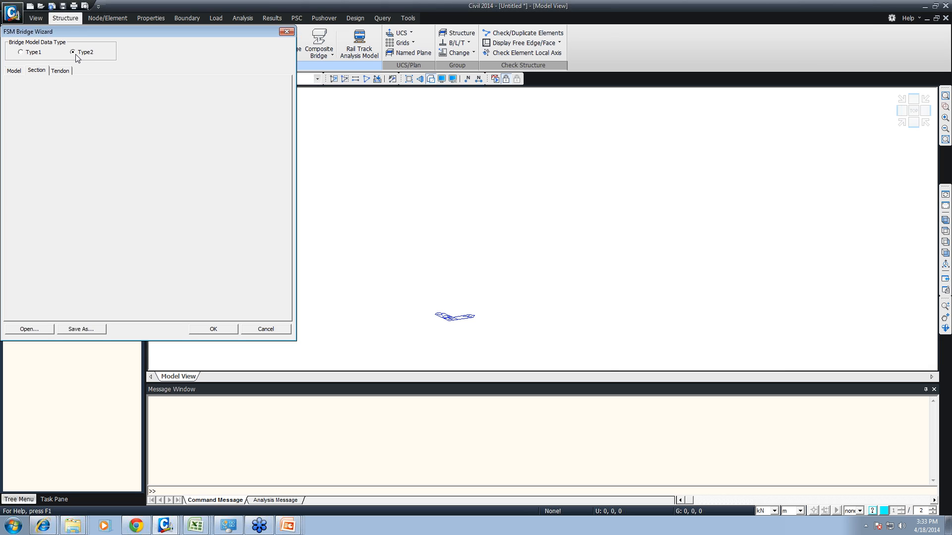
{"action": "left_click", "coordinate": [36, 55]}
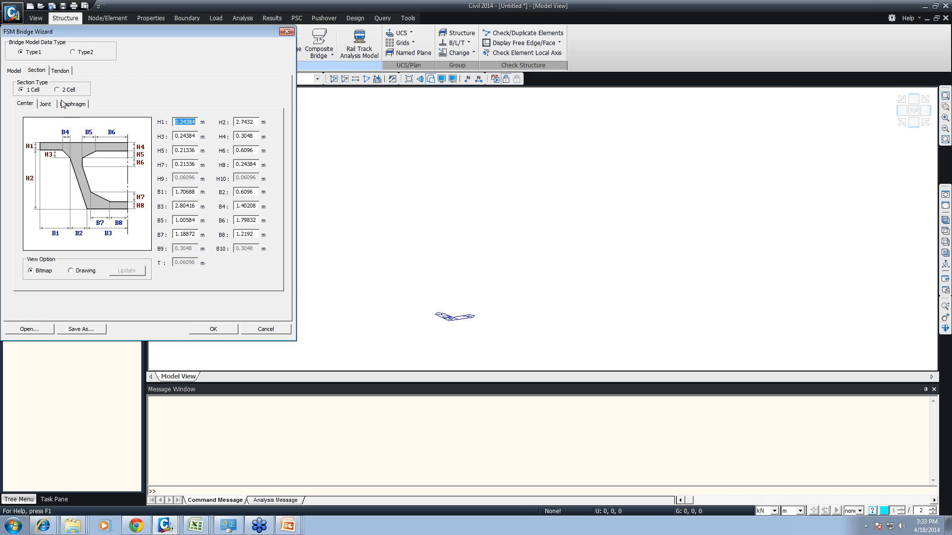
- Create a tendon property named Tendon with material M40 and a total area of 0.00187549 m² from 12.7 mm (0.5") strands
{"action": "left_click", "coordinate": [60, 71]}
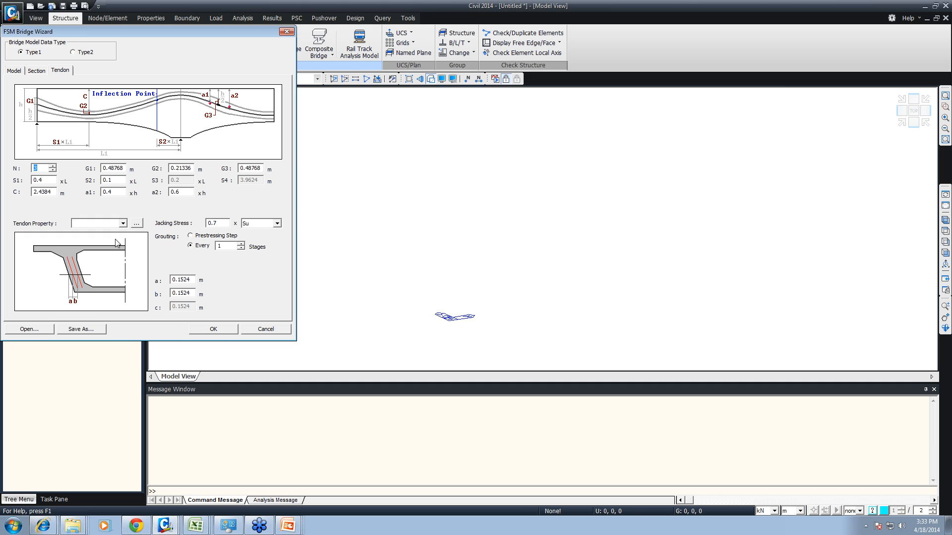
{"action": "left_click", "coordinate": [136, 223]}
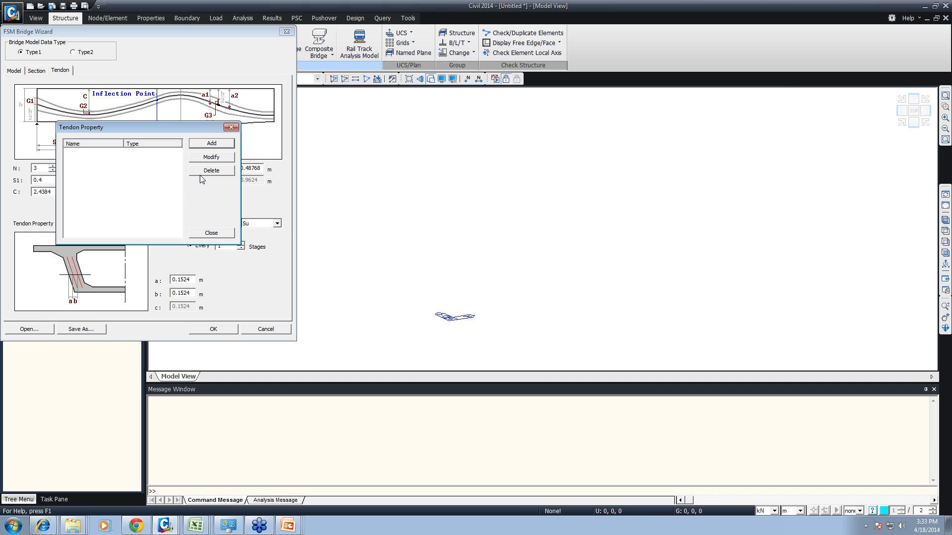
{"action": "left_click", "coordinate": [212, 143]}
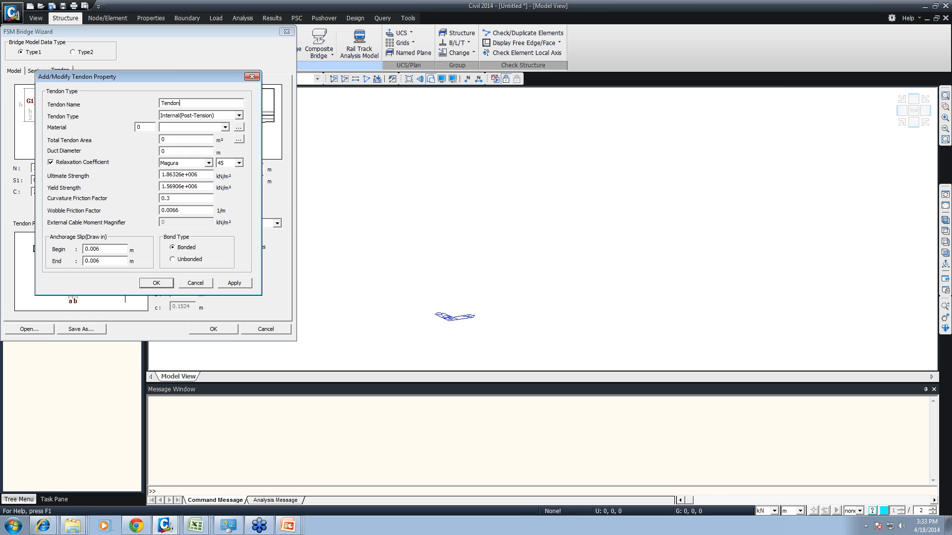
{"action": "left_click", "coordinate": [192, 128]}
{"action": "left_click", "coordinate": [191, 136]}
{"action": "left_click", "coordinate": [239, 138]}
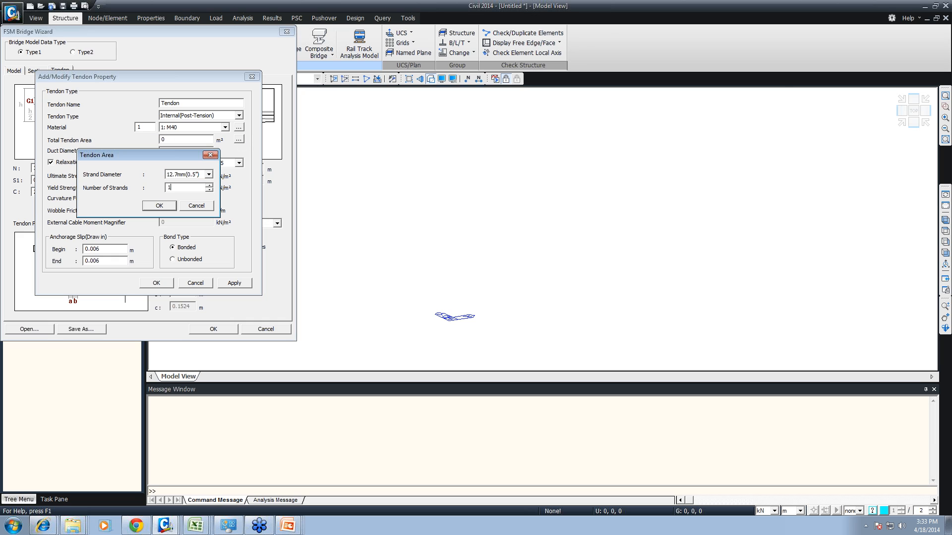
{"action": "left_click", "coordinate": [159, 206]}
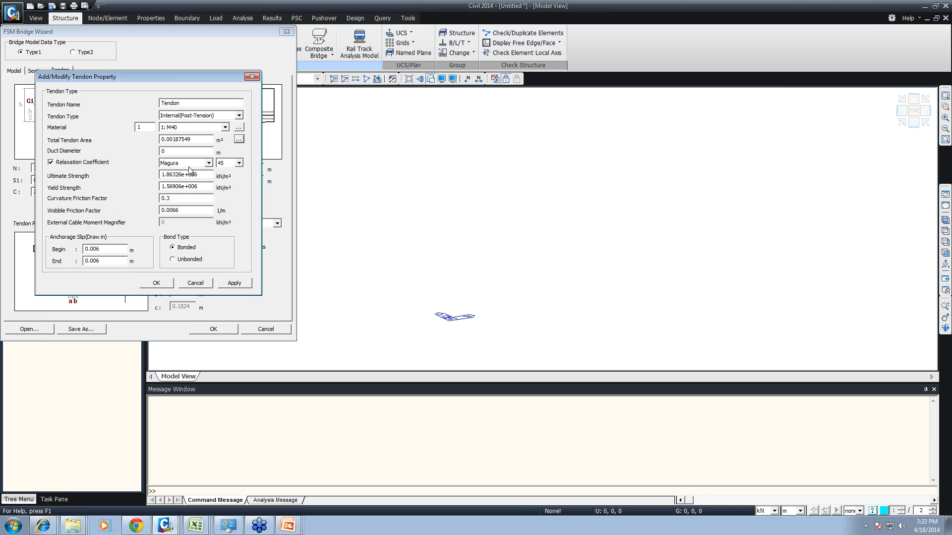
- Set the tendon's duct diameter to 0.1 m and its relaxation coefficient to INDIA(IRC:112-2011), and save the property for the wizard
{"action": "left_click", "coordinate": [188, 163]}
{"action": "left_click", "coordinate": [188, 162]}
{"action": "key", "text": "shift+Tab"}
{"action": "left_click", "coordinate": [197, 163]}
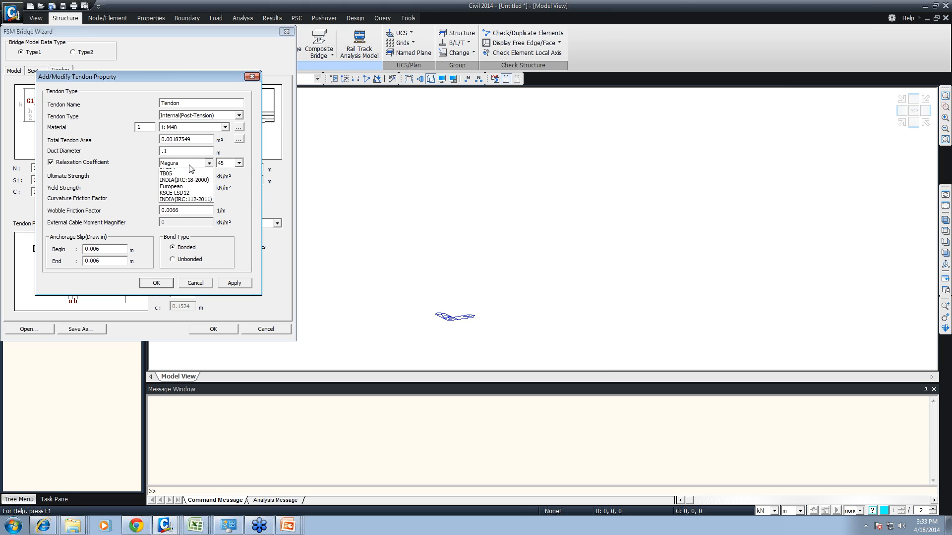
{"action": "left_click", "coordinate": [181, 210]}
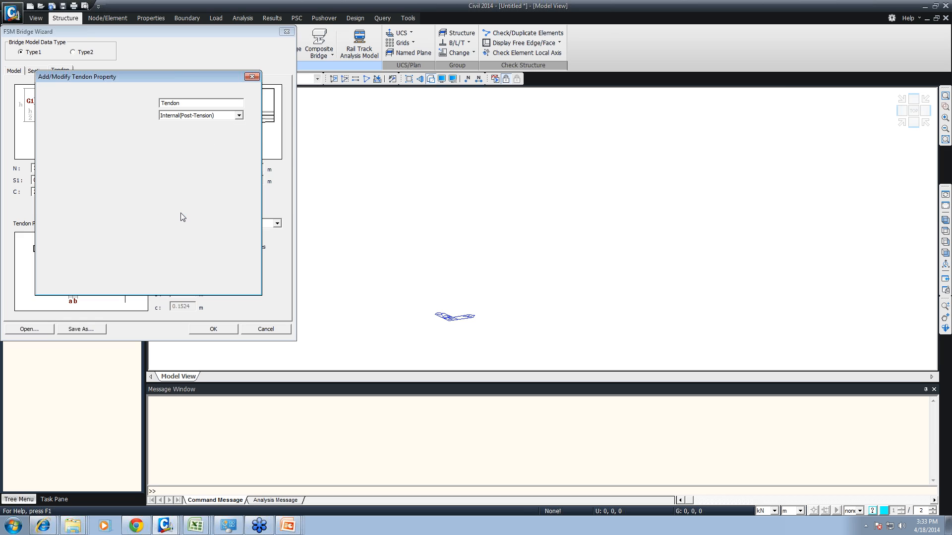
{"action": "left_click", "coordinate": [185, 167]}
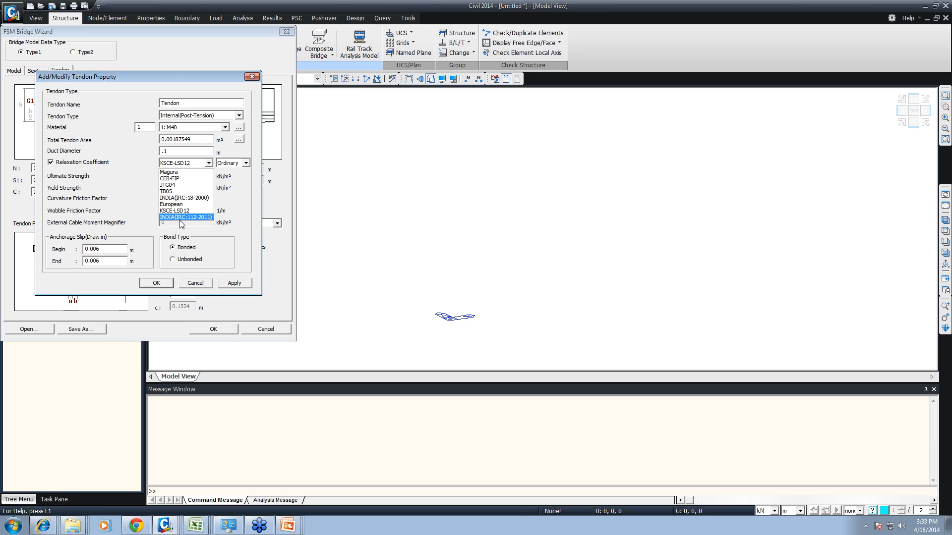
{"action": "left_click", "coordinate": [181, 218]}
{"action": "left_click", "coordinate": [157, 283]}
{"action": "left_click", "coordinate": [208, 235]}
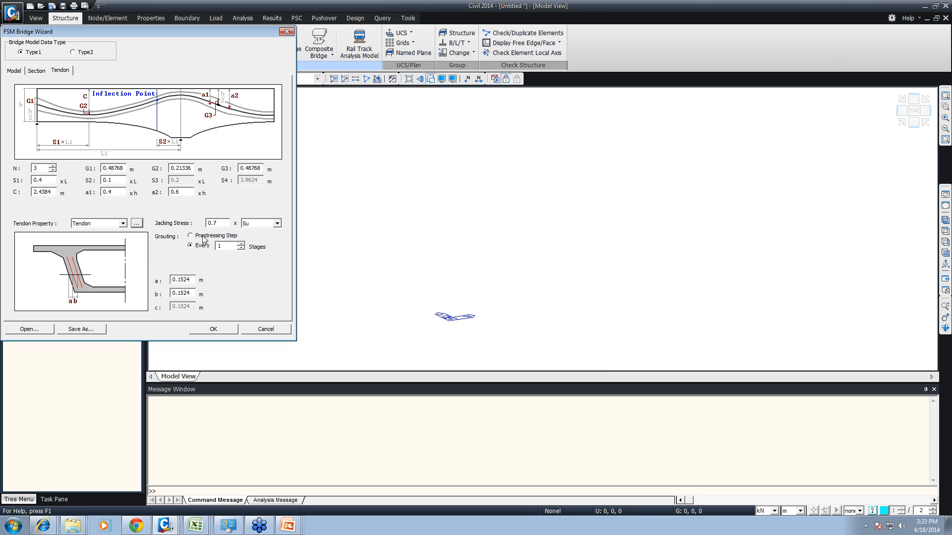
- Generate the FSM bridge model, list its works in the tree and show construction stage CS1
{"action": "left_click", "coordinate": [208, 329]}
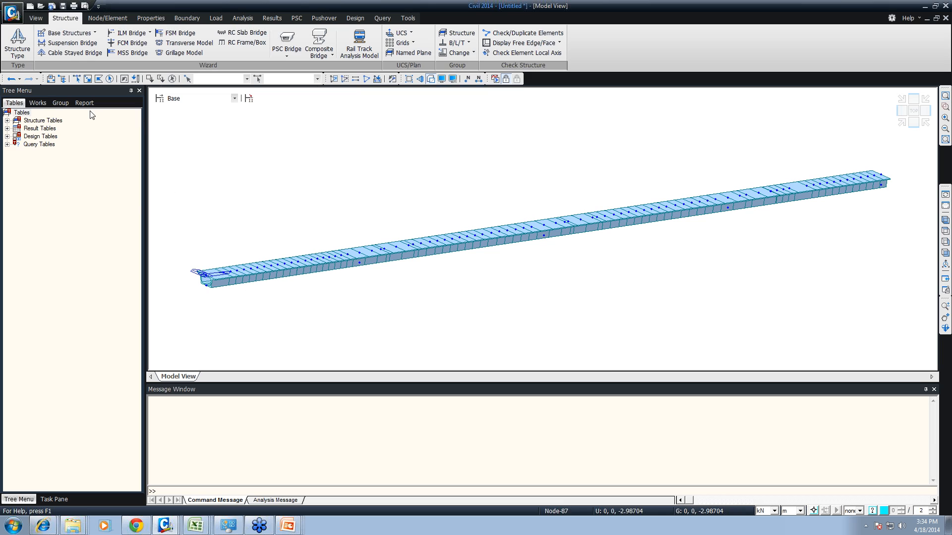
{"action": "left_click", "coordinate": [38, 103]}
{"action": "left_click", "coordinate": [201, 98]}
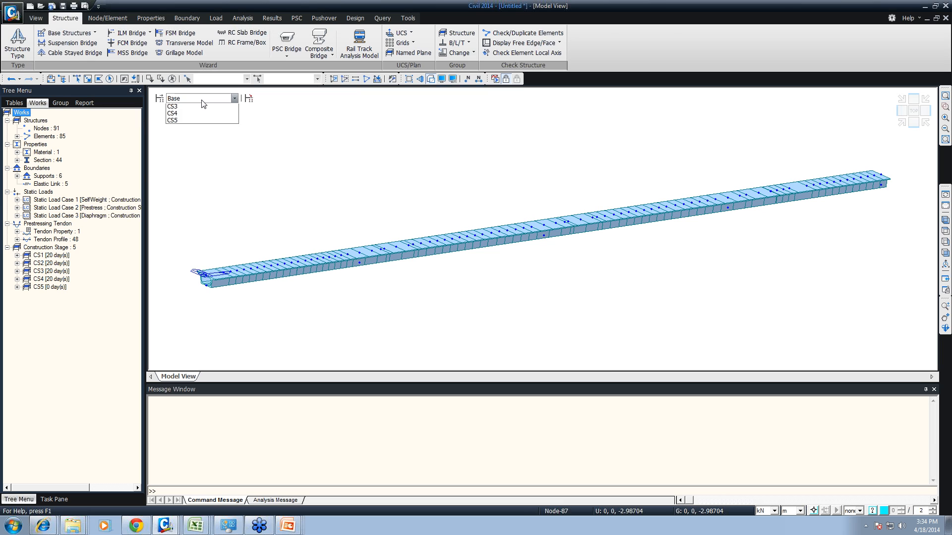
{"action": "left_click", "coordinate": [190, 115]}
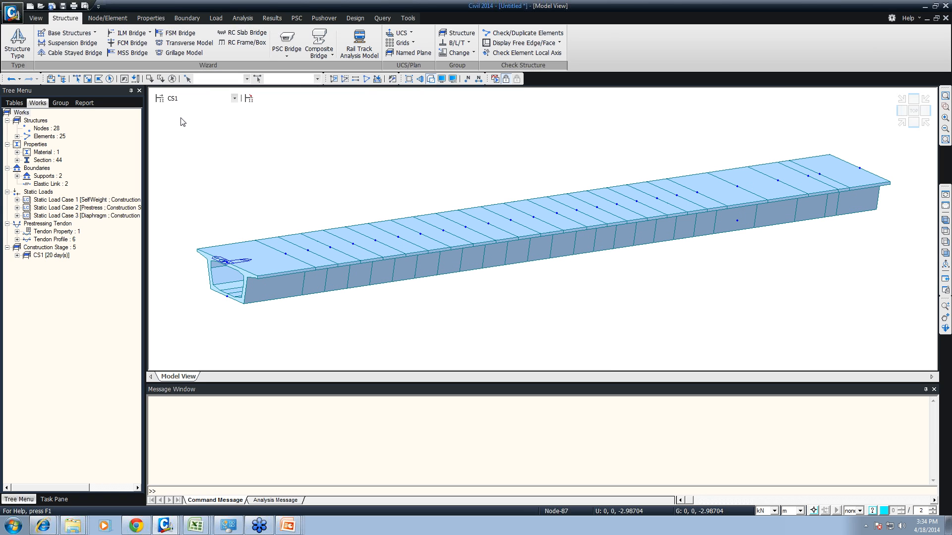
- Show construction stages CS2 and CS3 of the FSM bridge and return to CS1
{"action": "left_click", "coordinate": [186, 103]}
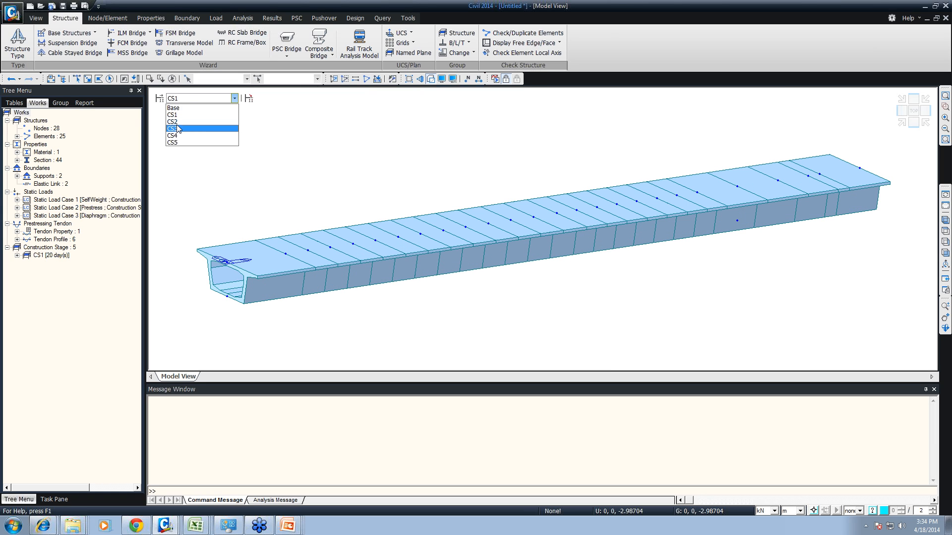
{"action": "left_click", "coordinate": [178, 123]}
{"action": "left_click", "coordinate": [181, 101]}
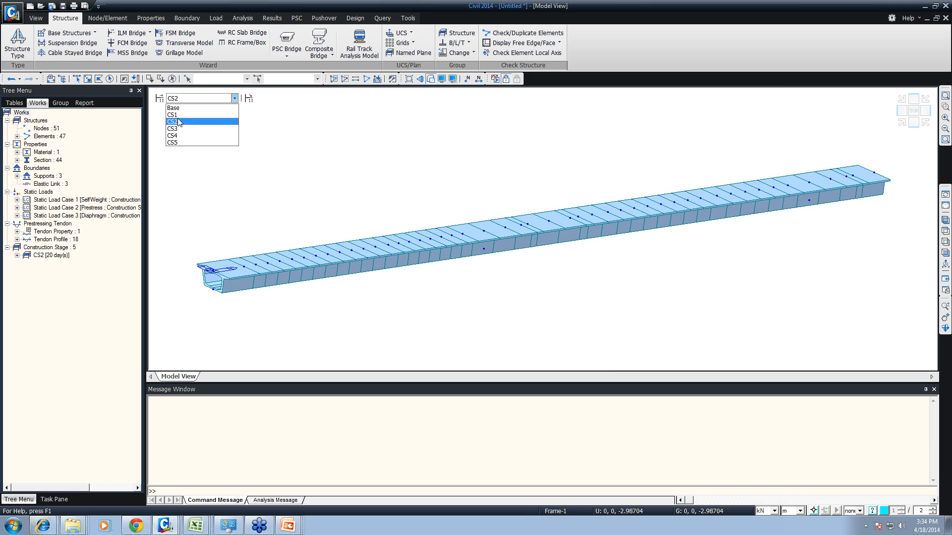
{"action": "left_click", "coordinate": [182, 131]}
{"action": "left_click", "coordinate": [182, 100]}
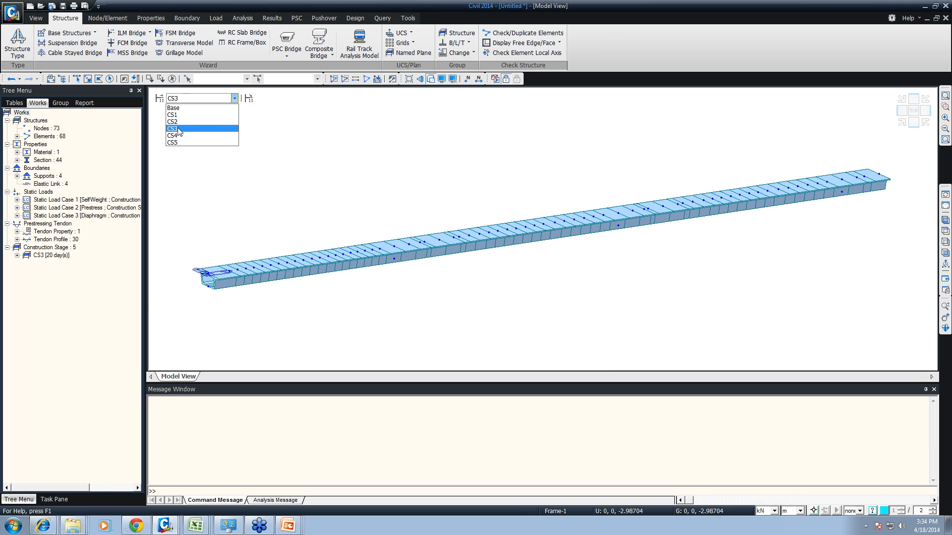
{"action": "left_click", "coordinate": [180, 115]}
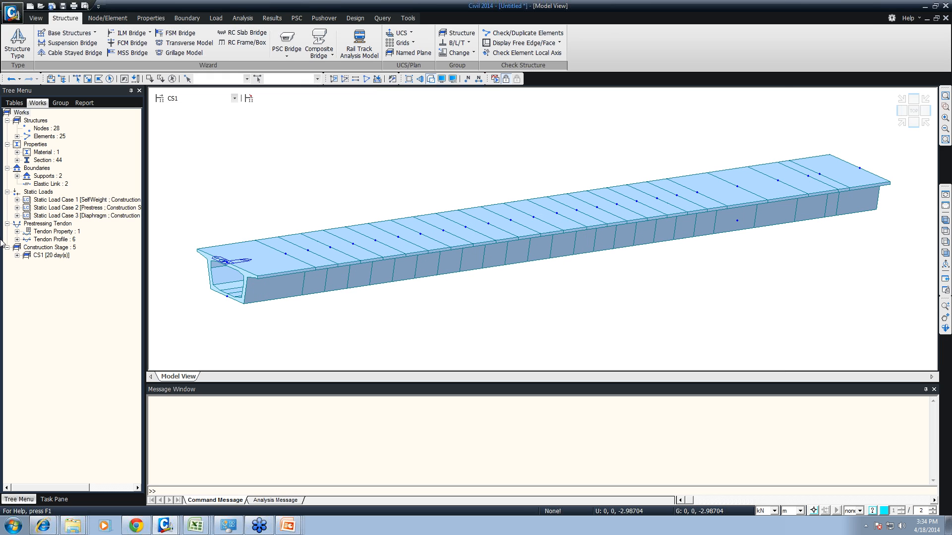
- List the tendon profiles of stage CS1 in the works tree and display them all on the model
{"action": "left_click", "coordinate": [17, 240]}
{"action": "right_click", "coordinate": [50, 246]}
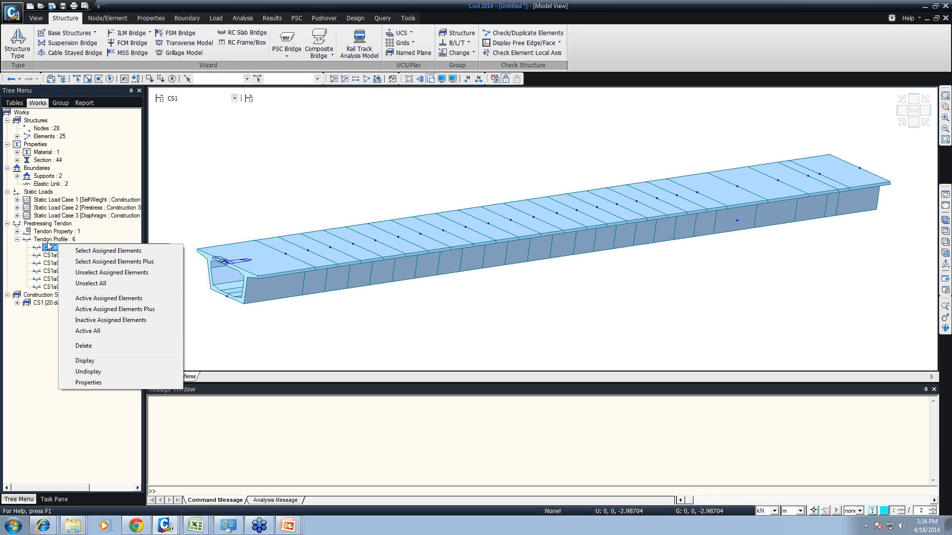
{"action": "right_click", "coordinate": [52, 241]}
{"action": "left_click", "coordinate": [56, 248]}
- Go through construction stages CS2 to CS5 with the tendon profiles displayed
{"action": "left_click", "coordinate": [182, 99]}
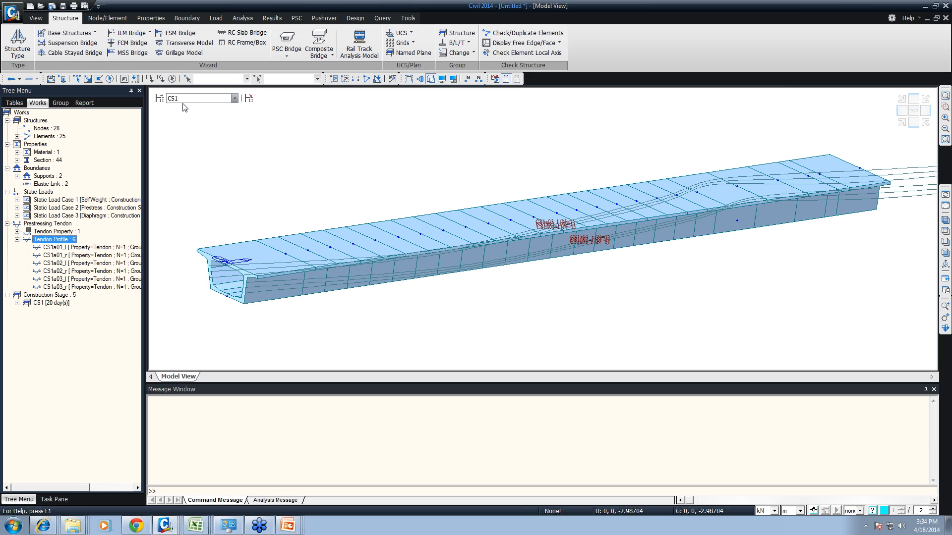
{"action": "left_click", "coordinate": [177, 124]}
{"action": "left_click", "coordinate": [185, 99]}
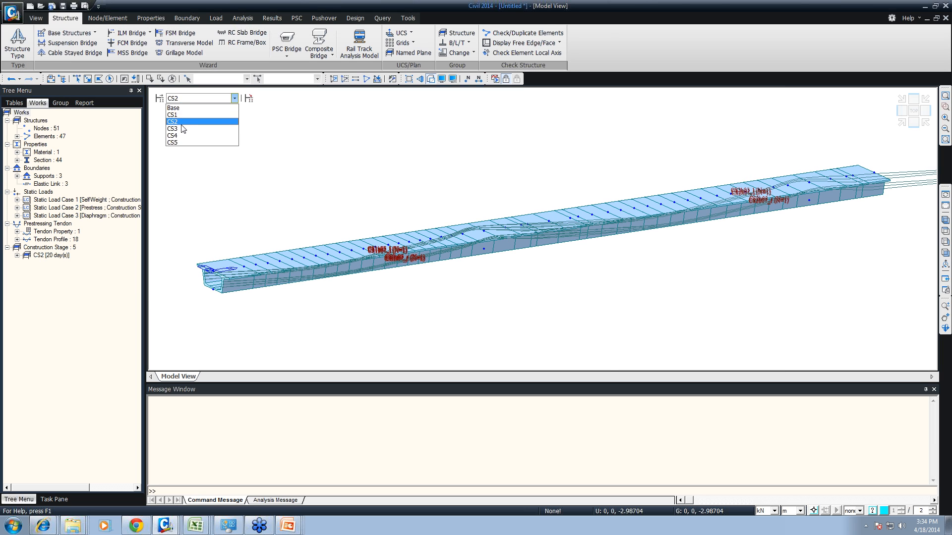
{"action": "left_click", "coordinate": [180, 121]}
{"action": "left_click", "coordinate": [186, 100]}
{"action": "left_click", "coordinate": [180, 125]}
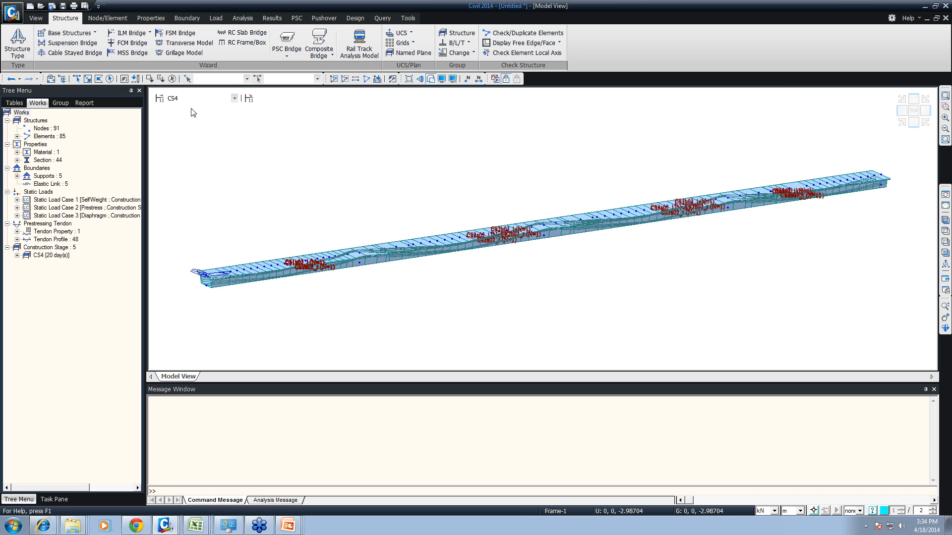
{"action": "left_click", "coordinate": [188, 99]}
{"action": "left_click", "coordinate": [192, 142]}
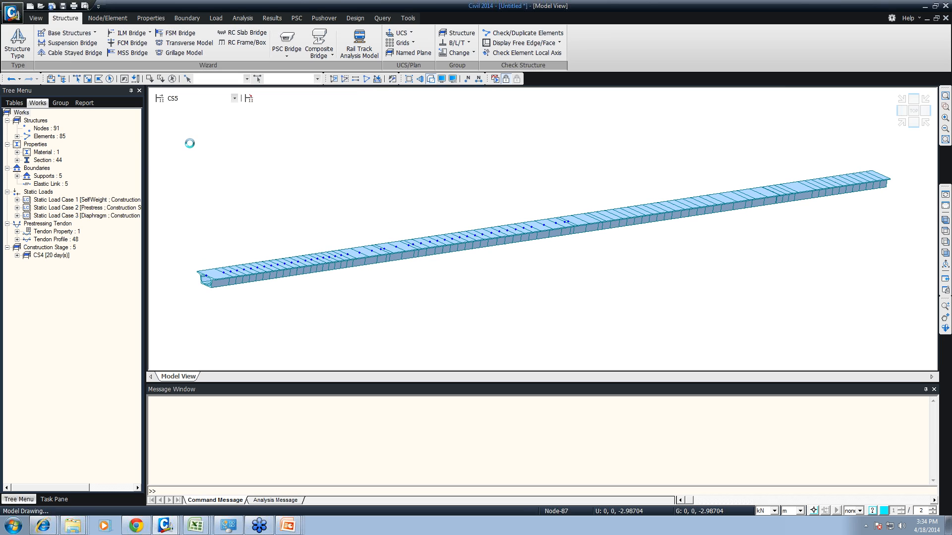
- Expand the material and the SelfWeight, Prestress and Diaphragm static load cases in the works tree
{"action": "left_click", "coordinate": [17, 153]}
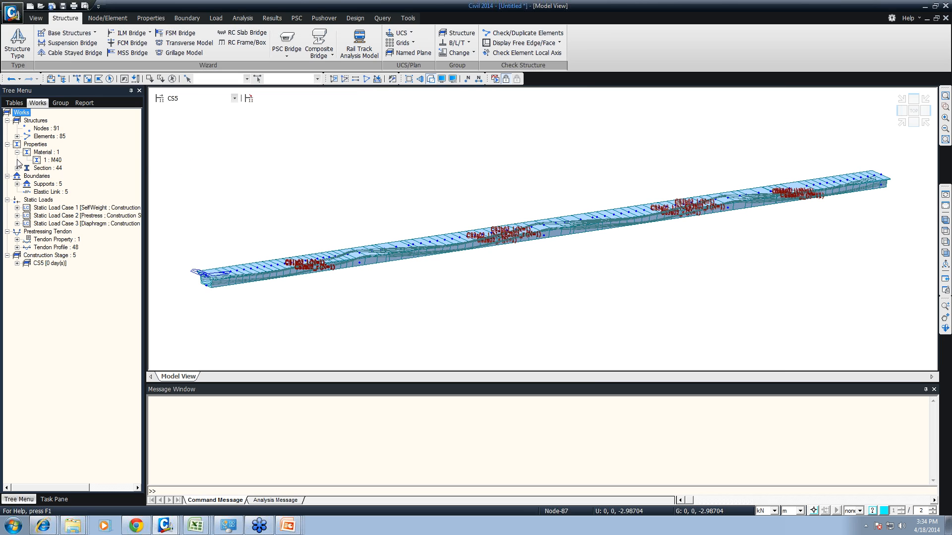
{"action": "left_click", "coordinate": [17, 169]}
{"action": "left_click", "coordinate": [18, 129]}
{"action": "left_click", "coordinate": [17, 208]}
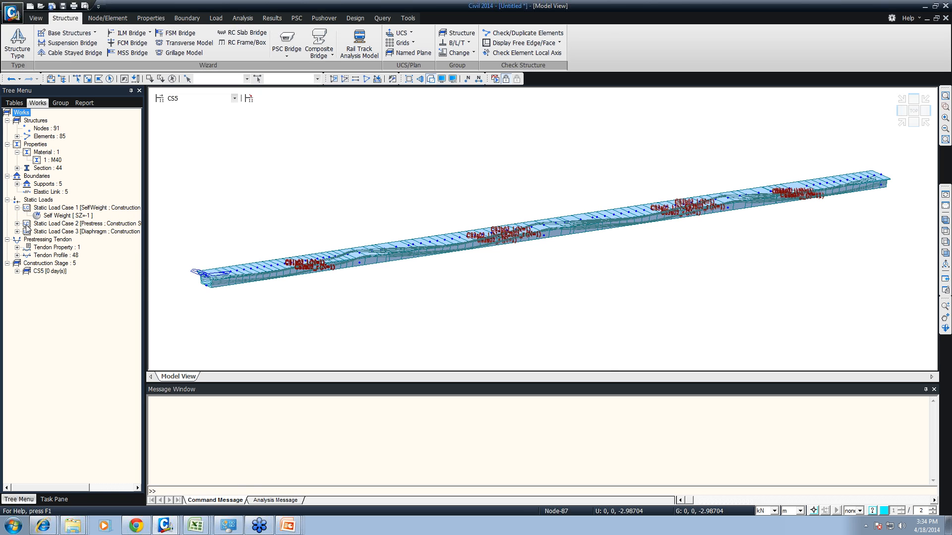
{"action": "left_click", "coordinate": [17, 231]}
{"action": "left_click", "coordinate": [17, 224]}
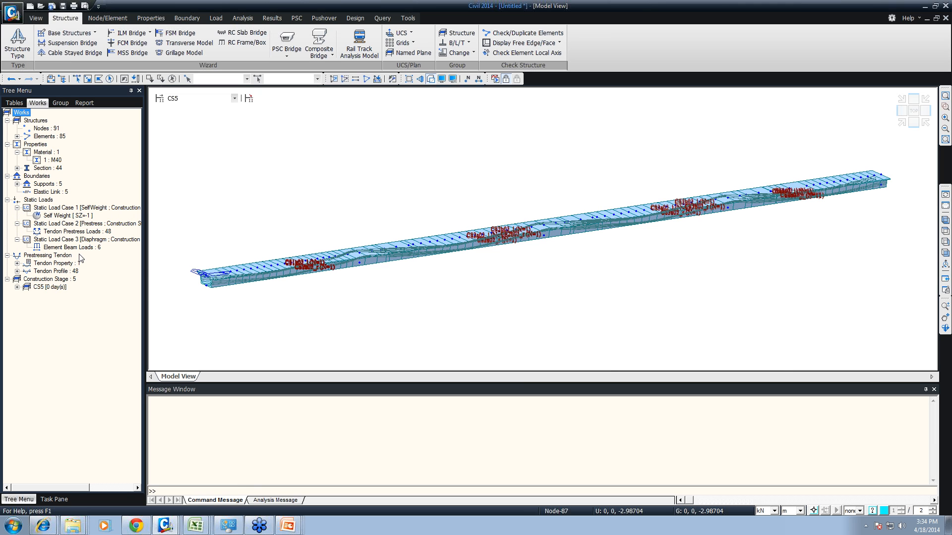
- Display the element beam loads of the Diaphragm load case on the bridge model
{"action": "left_click", "coordinate": [74, 248]}
{"action": "right_click", "coordinate": [86, 249]}
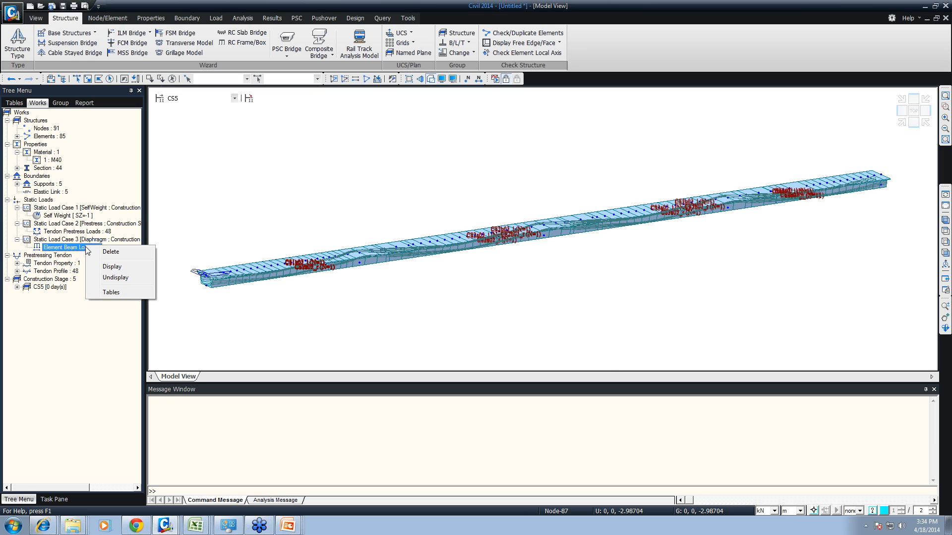
{"action": "left_click", "coordinate": [113, 267]}
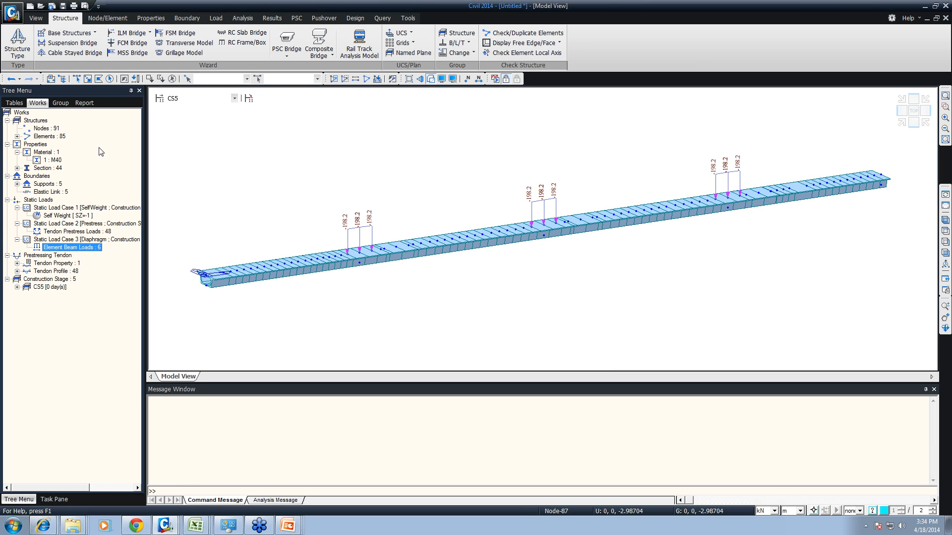
- Open the R.C. Frame/Box Culvert Wizard, set the bridge type to Box Culvert and view its transverse data
{"action": "left_click", "coordinate": [225, 46]}
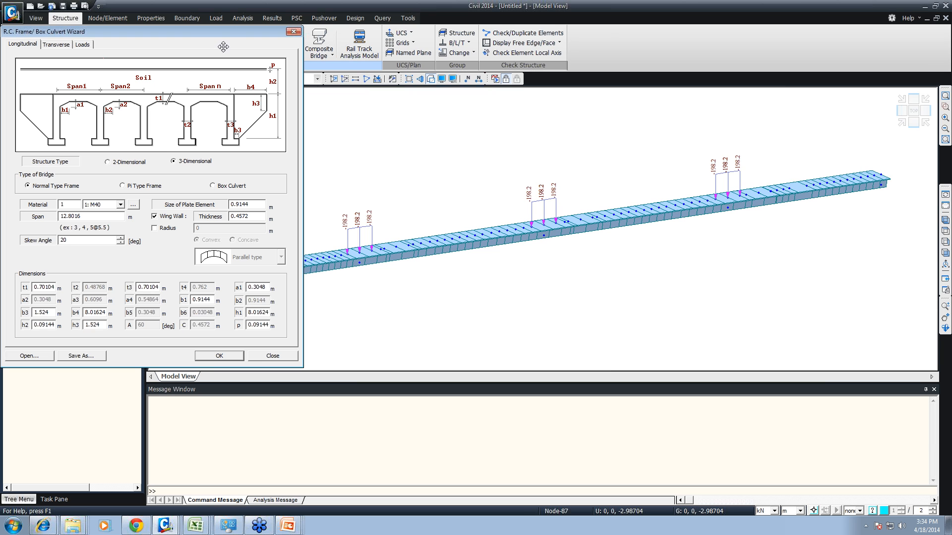
{"action": "left_click_drag", "start_coordinate": [191, 29], "coordinate": [446, 85]}
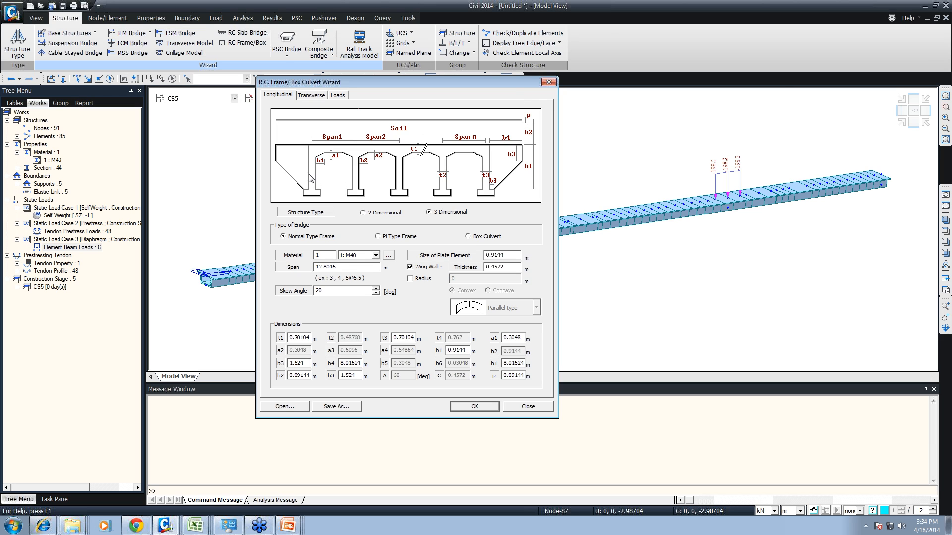
{"action": "left_click", "coordinate": [486, 237]}
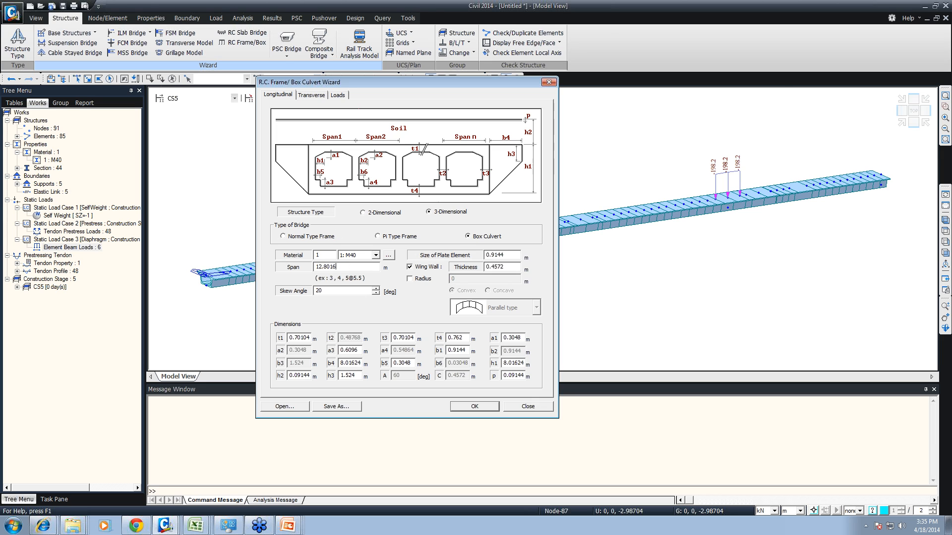
{"action": "left_click", "coordinate": [311, 96]}
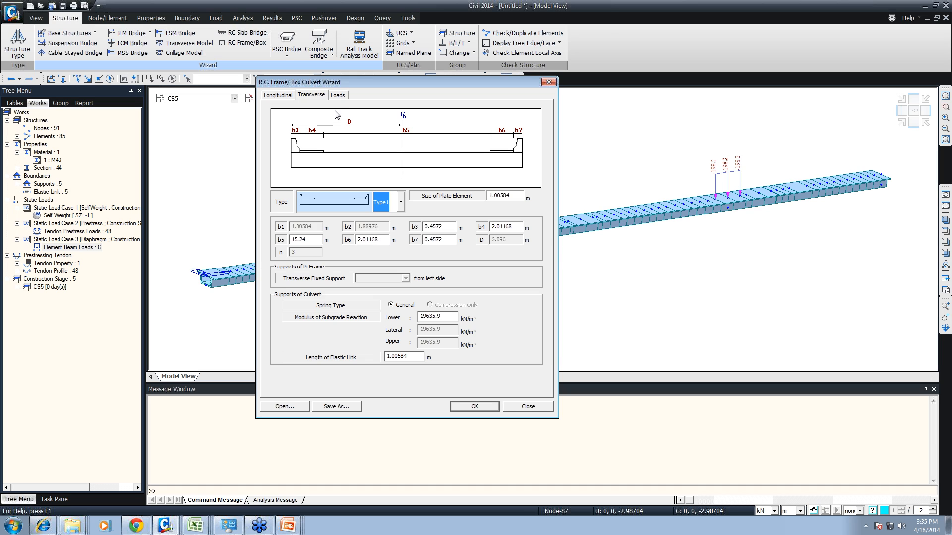
- Review the culvert wizard's loads with load combinations set to IRC:6-2000, and close the wizard without generating a model
{"action": "left_click", "coordinate": [339, 95]}
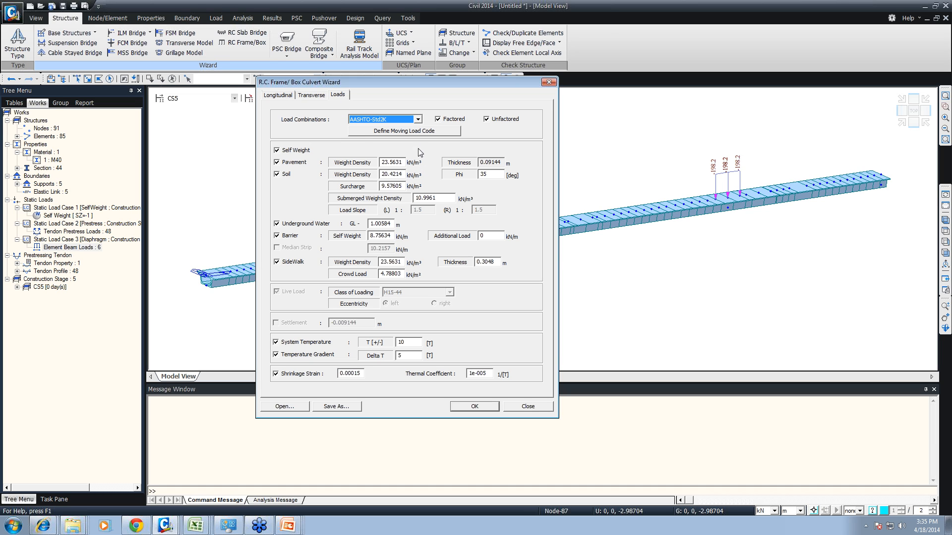
{"action": "left_click", "coordinate": [418, 119]}
{"action": "left_click", "coordinate": [386, 142]}
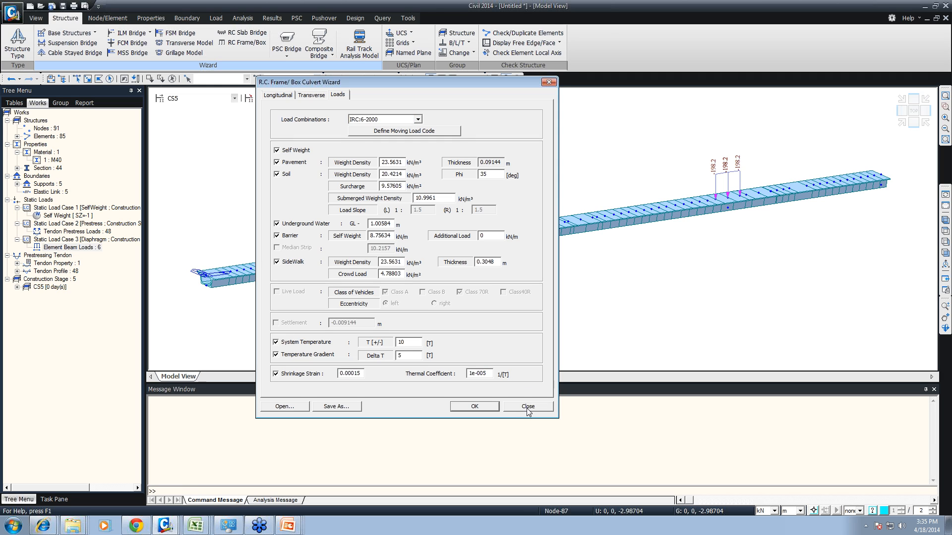
{"action": "left_click", "coordinate": [528, 410]}
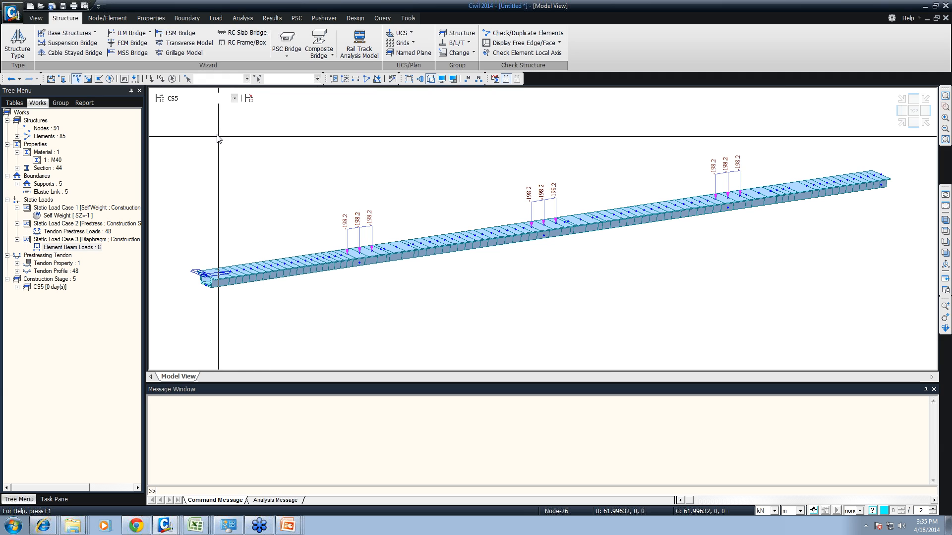
- Select the whole FSM bridge and start a new project without saving the current model
{"action": "left_click_drag", "start_coordinate": [195, 128], "coordinate": [926, 351]}
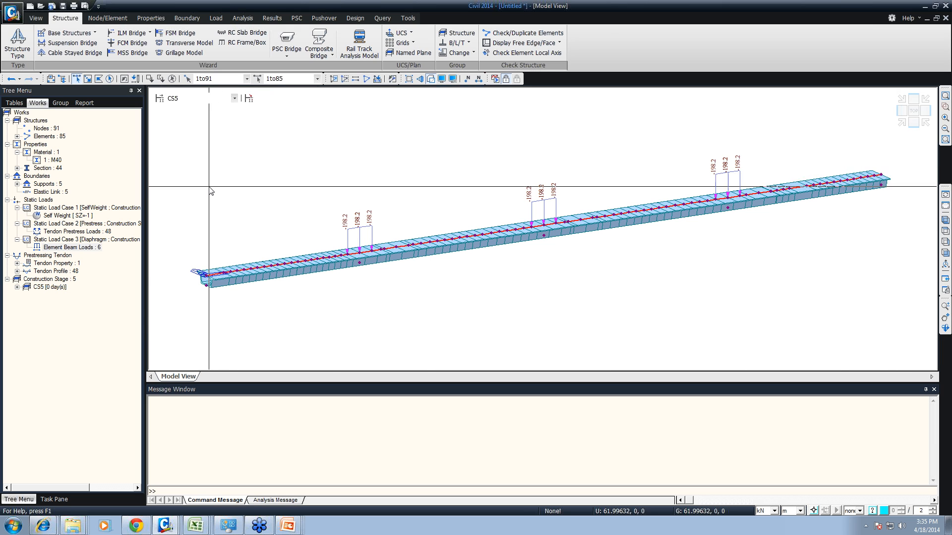
{"action": "left_click", "coordinate": [13, 13]}
{"action": "left_click", "coordinate": [28, 31]}
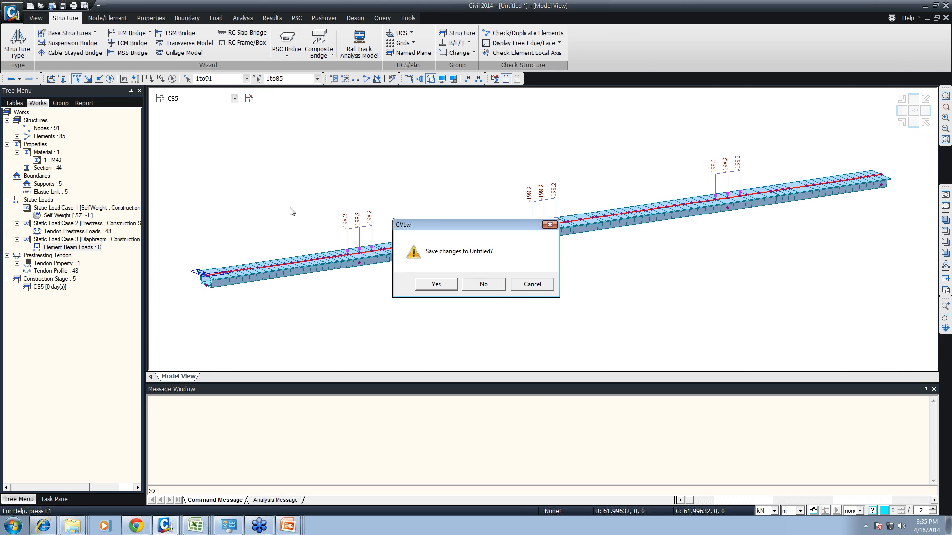
{"action": "left_click", "coordinate": [496, 290]}
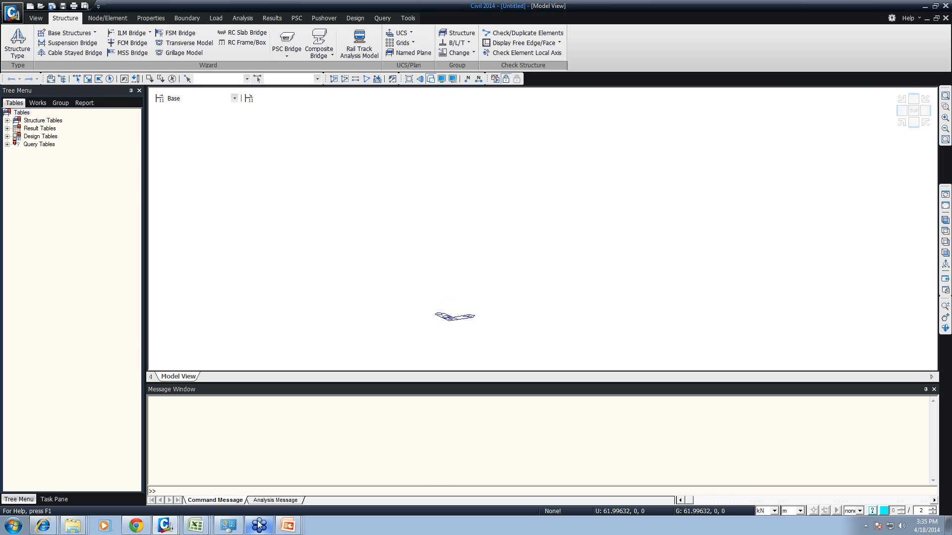
- Switch to the bangladesh webinar presentation in PowerPoint and read its bridge span, section and material specification slides
{"action": "right_click", "coordinate": [270, 523]}
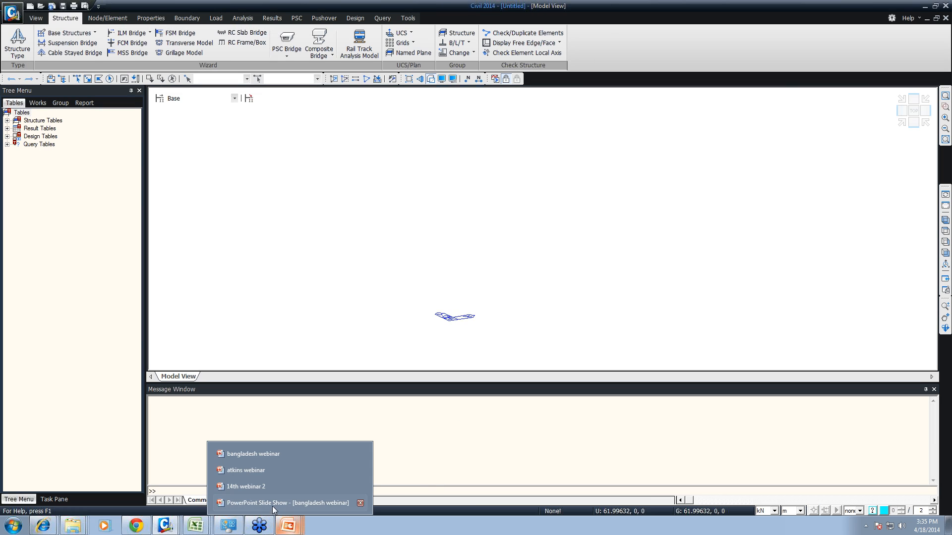
{"action": "left_click", "coordinate": [257, 491]}
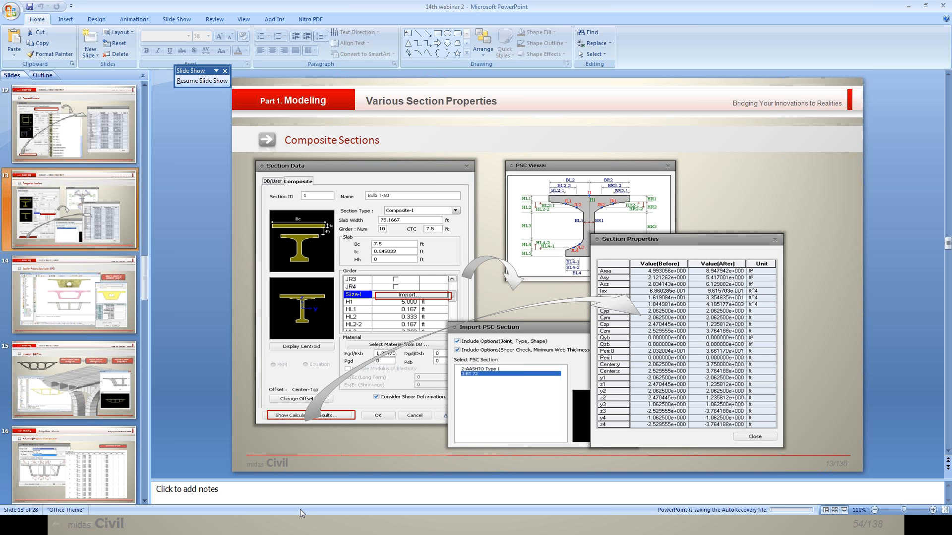
{"action": "key", "text": "super"}
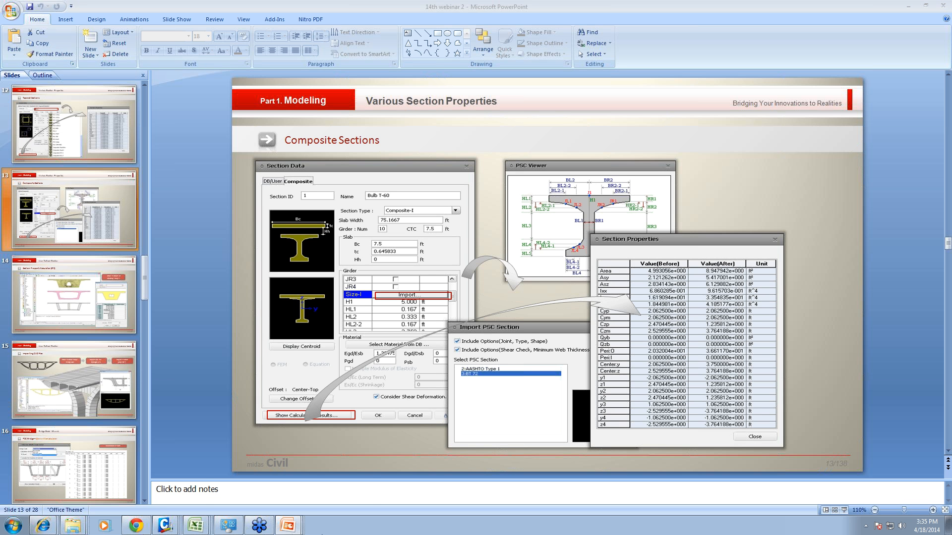
{"action": "left_click", "coordinate": [288, 529]}
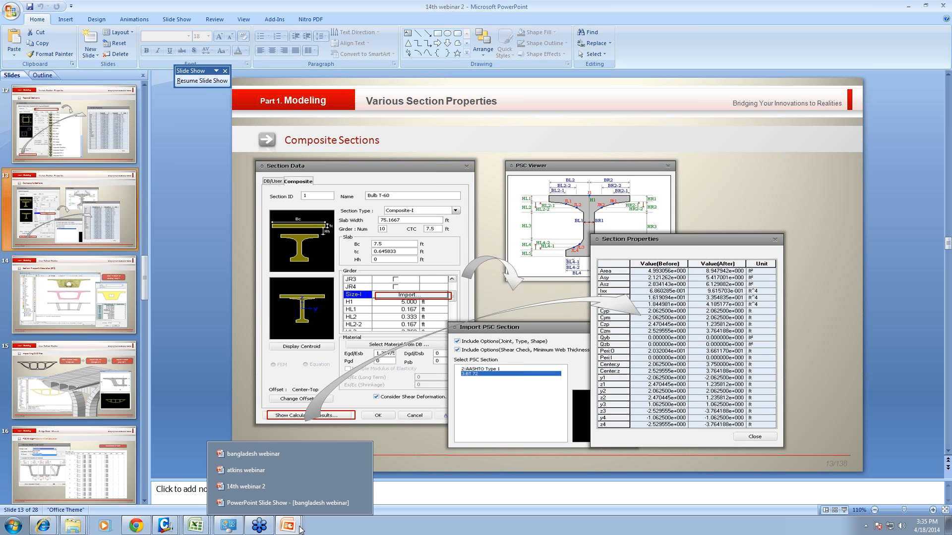
{"action": "left_click", "coordinate": [252, 454]}
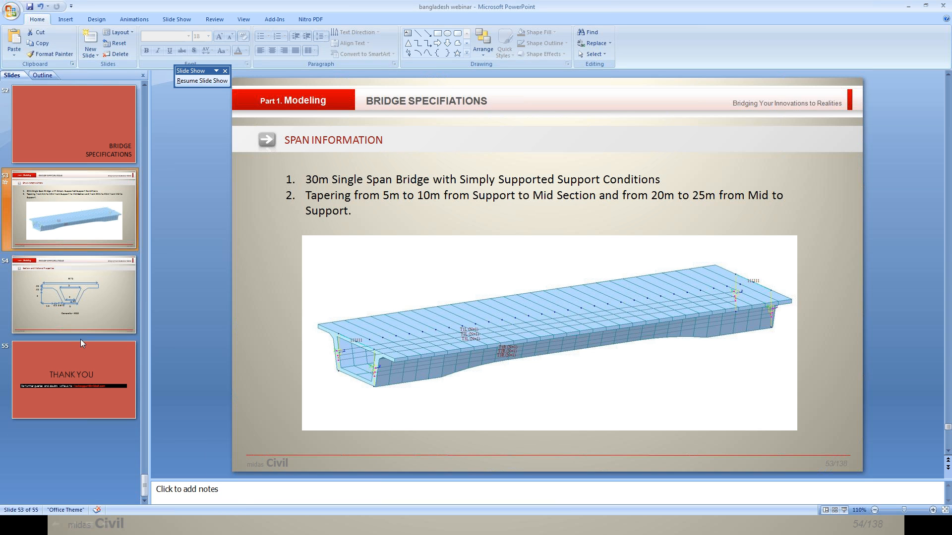
{"action": "left_click", "coordinate": [70, 325]}
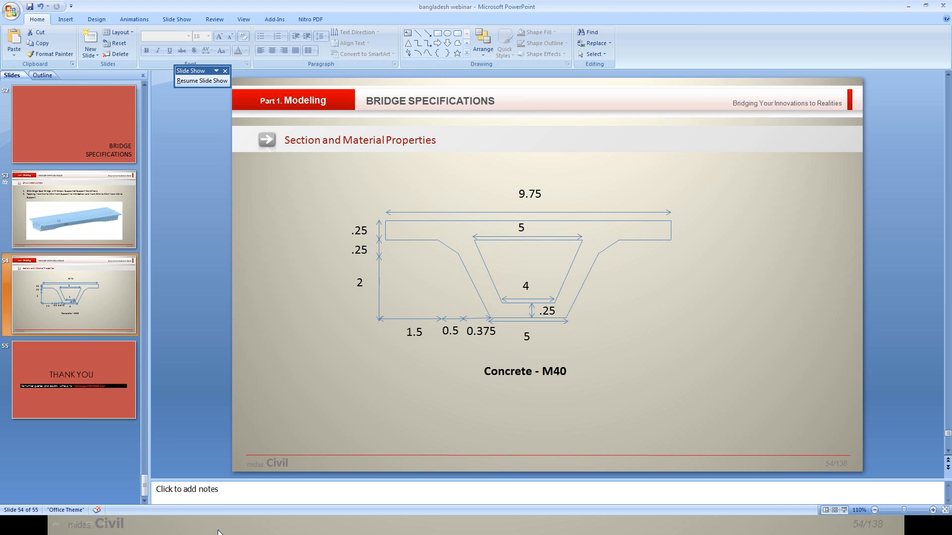
- Switch to the empty untitled midas Civil project and save it as PSC Bos in the PSC Design folder
{"action": "key", "text": "super"}
{"action": "left_click", "coordinate": [166, 525]}
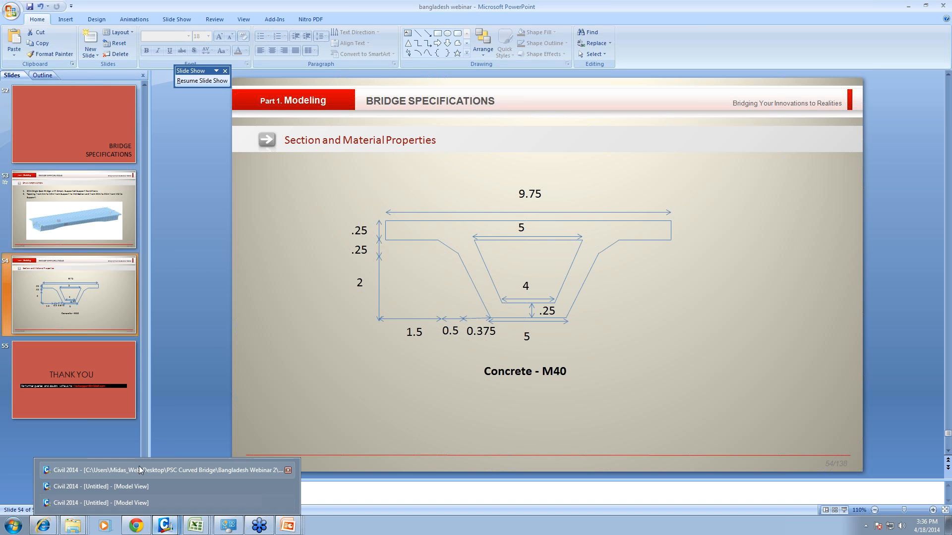
{"action": "left_click", "coordinate": [136, 489]}
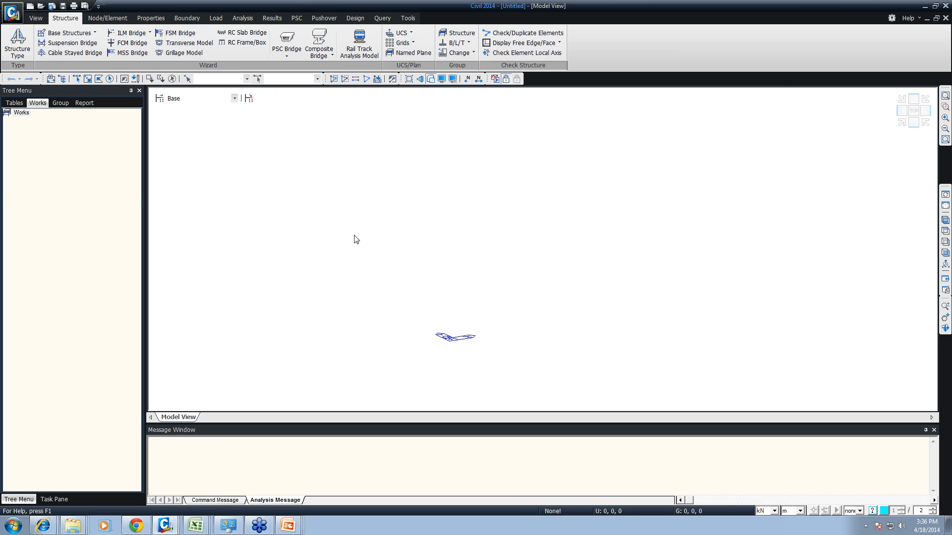
{"action": "left_click", "coordinate": [12, 14]}
{"action": "left_click", "coordinate": [59, 84]}
{"action": "type", "text": "PSC"}
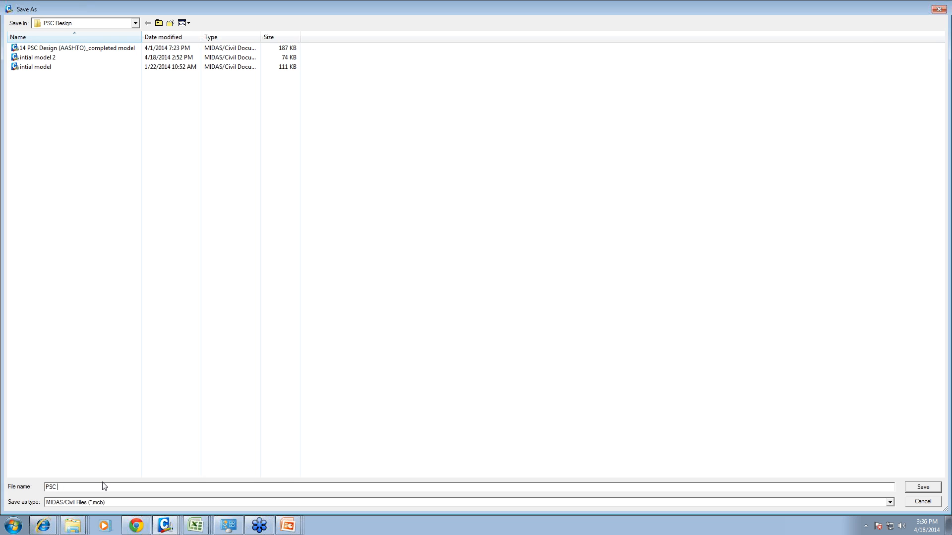
{"action": "type", "text": " Bos"}
{"action": "key", "text": "Return"}
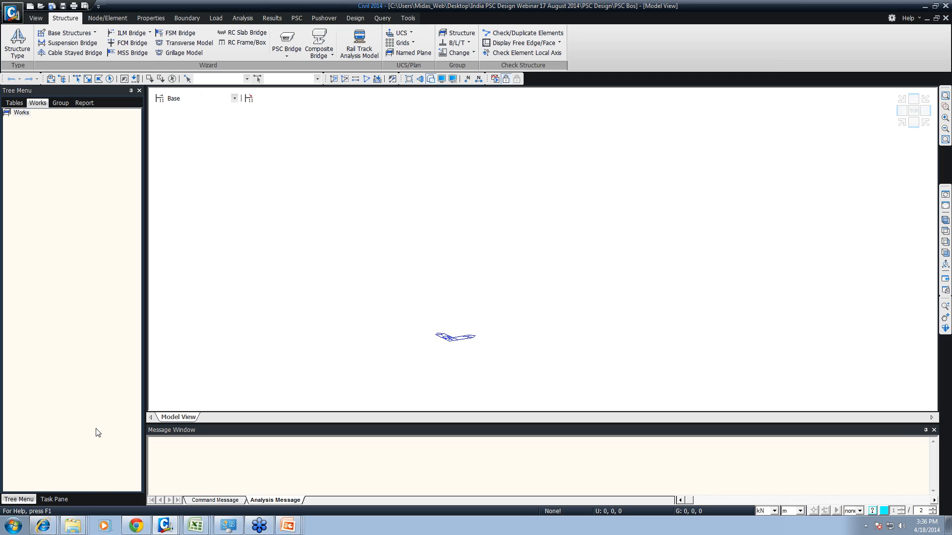
- Start adding a new section in the section properties, moving its definition window clear of the properties list
{"action": "left_click", "coordinate": [162, 20]}
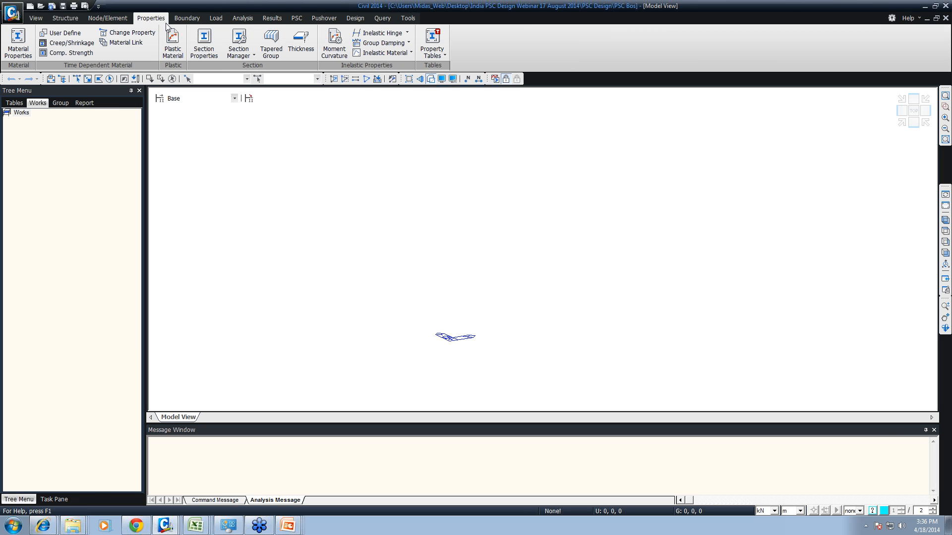
{"action": "right_click", "coordinate": [478, 202]}
{"action": "mouse_move", "coordinate": [576, 229]}
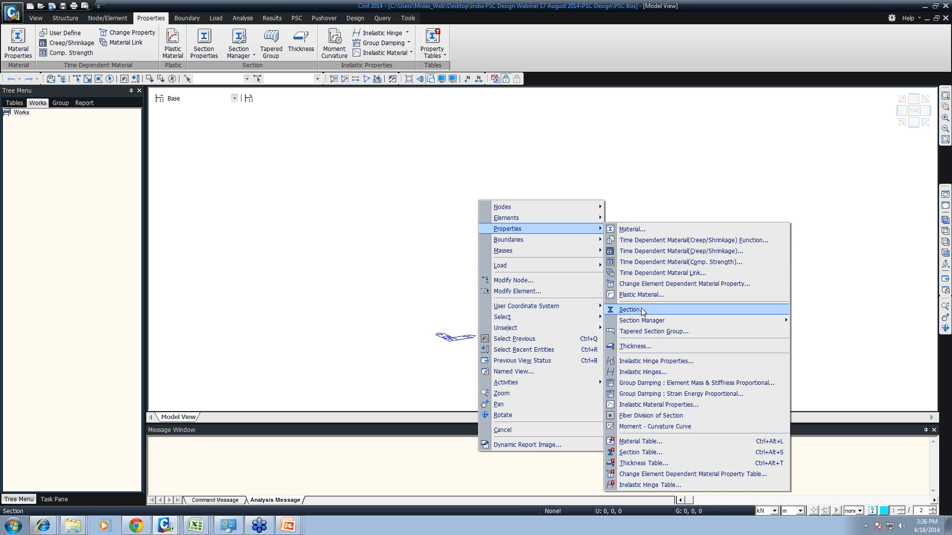
{"action": "left_click", "coordinate": [374, 143]}
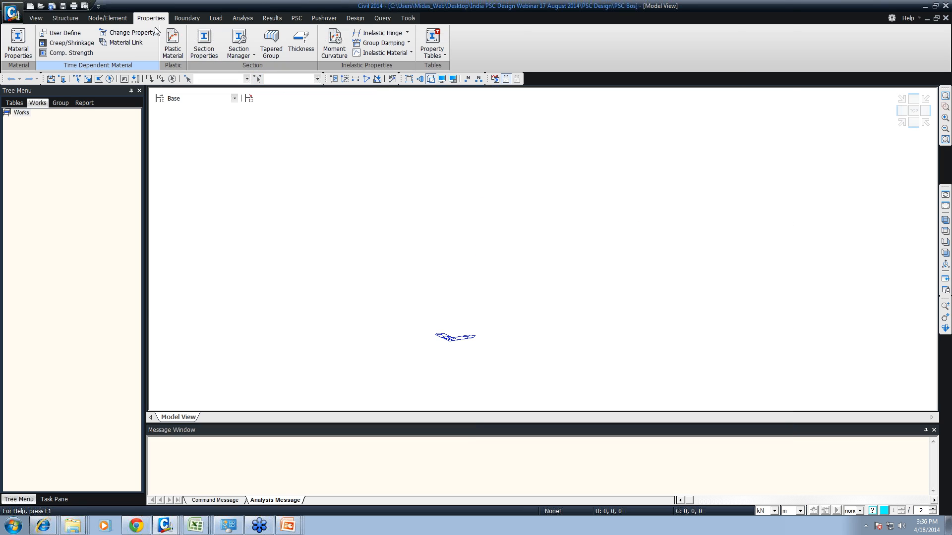
{"action": "left_click", "coordinate": [201, 50]}
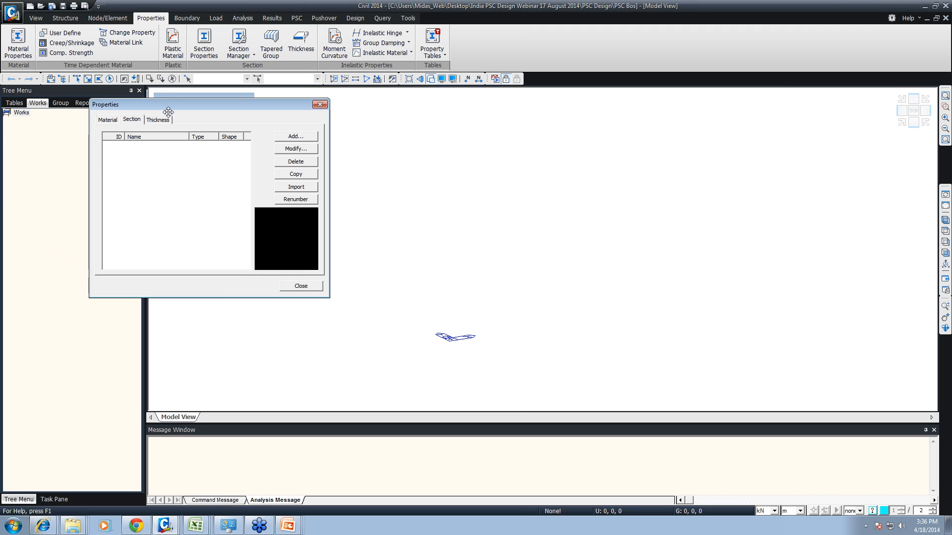
{"action": "left_click", "coordinate": [301, 143]}
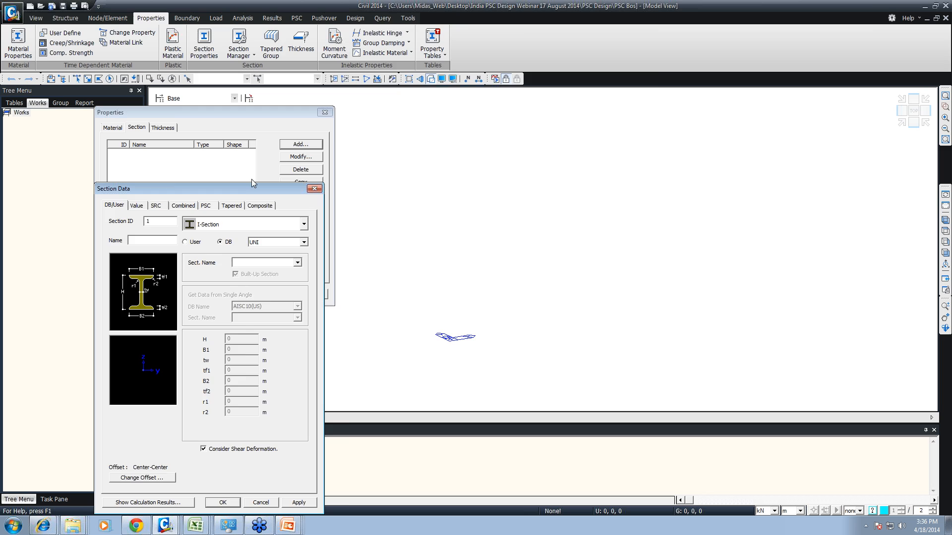
{"action": "left_click_drag", "start_coordinate": [251, 179], "coordinate": [569, 26]}
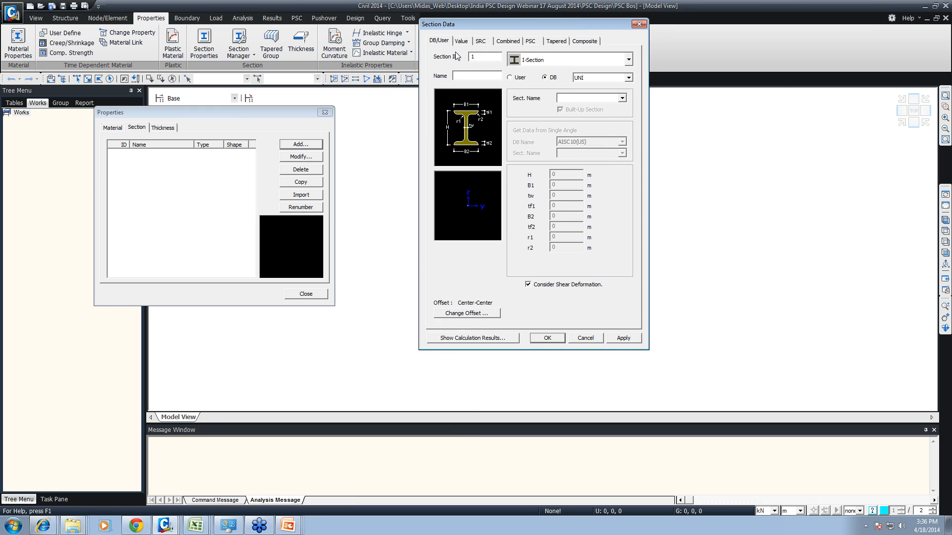
- Define the section as a T-Section from the IS database with section name ISHT 75
{"action": "left_click", "coordinate": [542, 60]}
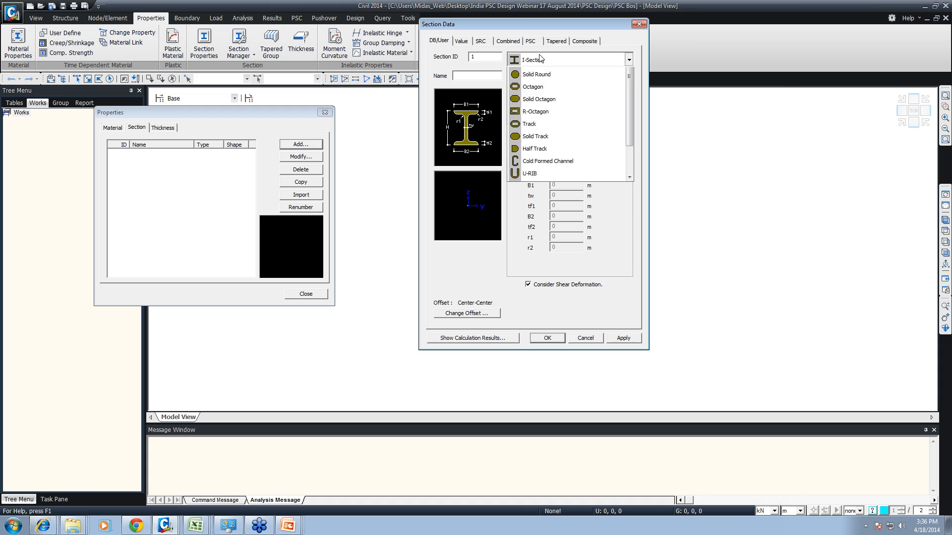
{"action": "left_click", "coordinate": [534, 77]}
{"action": "left_click", "coordinate": [531, 62]}
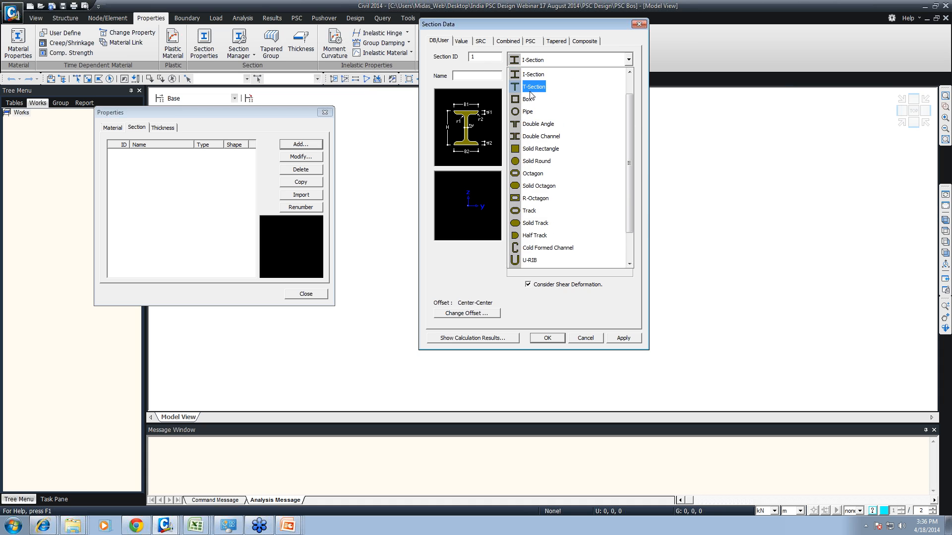
{"action": "left_click", "coordinate": [529, 89]}
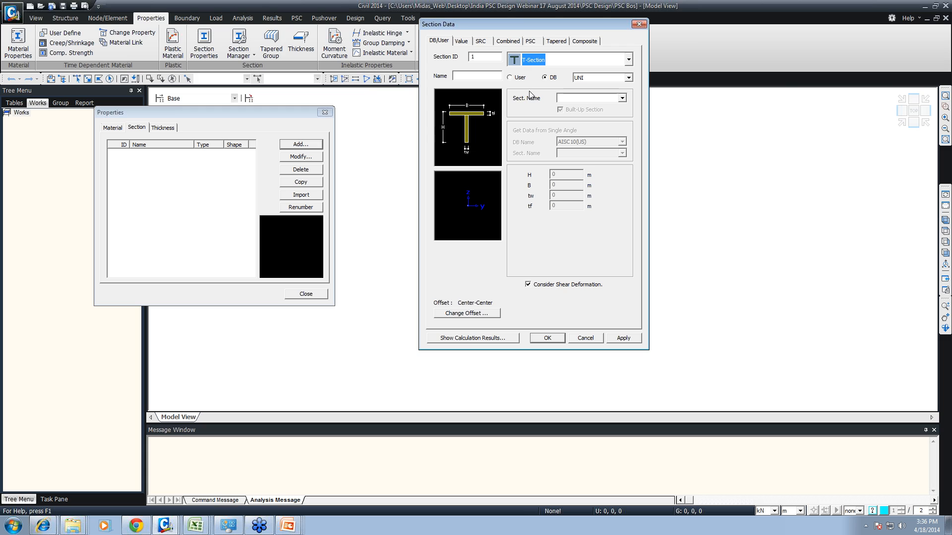
{"action": "left_click", "coordinate": [599, 79]}
{"action": "left_click", "coordinate": [585, 222]}
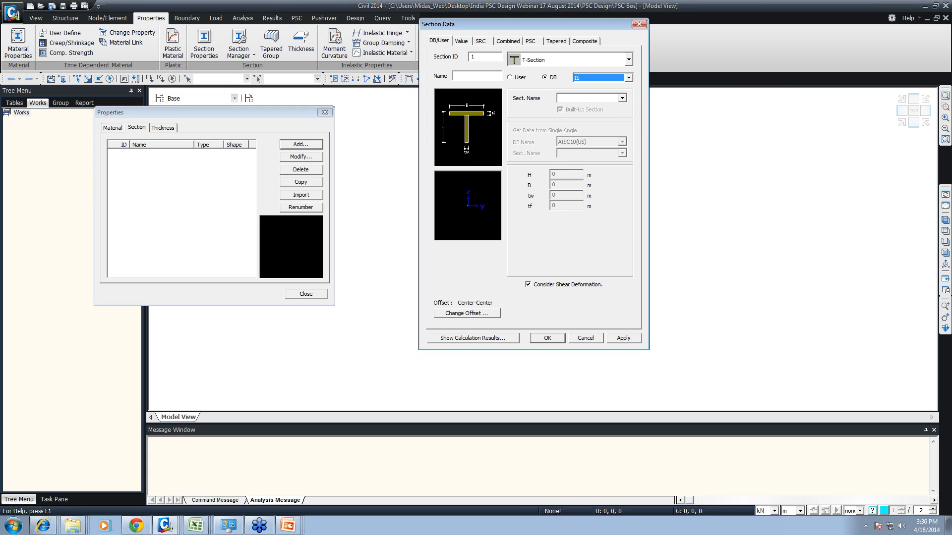
{"action": "left_click", "coordinate": [623, 98]}
{"action": "left_click", "coordinate": [588, 156]}
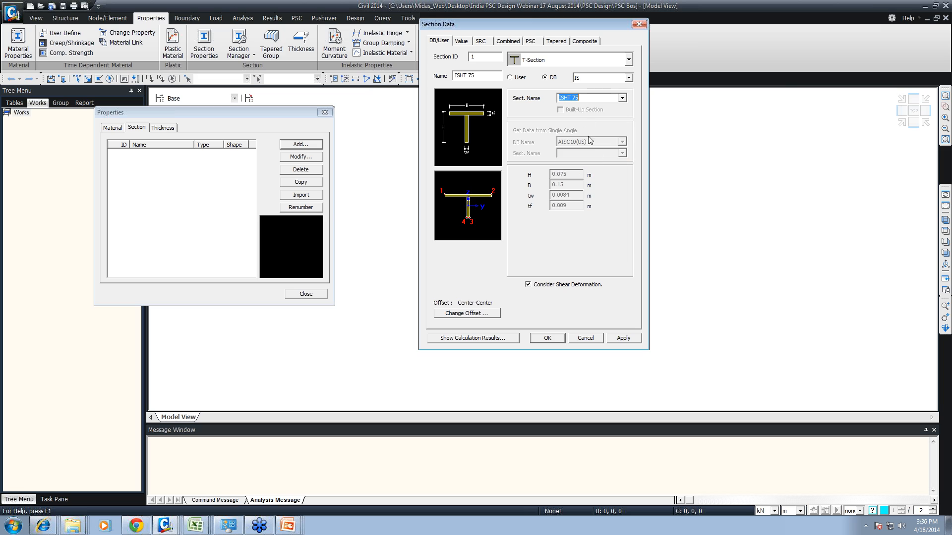
- Browse through the available IS database T-sections, including ISJT 112.5, and pick ISLT 50
{"action": "key", "text": "Down"}
{"action": "key", "text": "Down"}
{"action": "key", "text": "Down"}
{"action": "key", "text": "Down"}
{"action": "key", "text": "Down"}
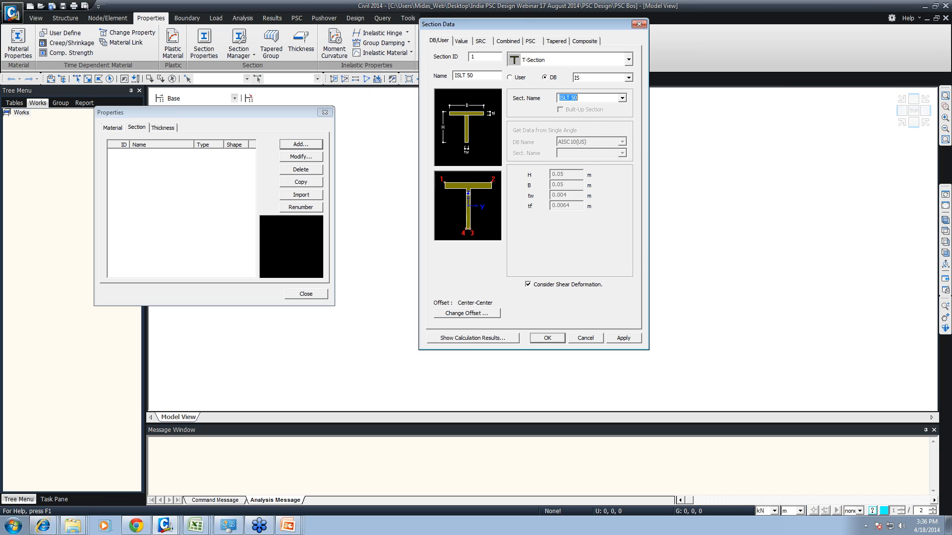
{"action": "key", "text": "Down"}
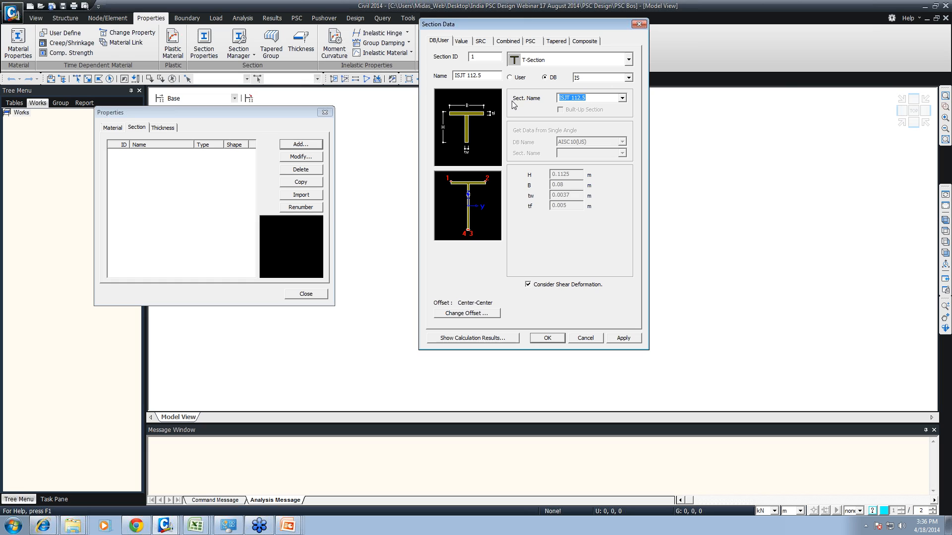
{"action": "key", "text": "Down"}
{"action": "key", "text": "Down"}
{"action": "key", "text": "Down"}
- Try the Channel shape, then change the section to an Angle and pick ISA 45x45x4 from the IS database
{"action": "left_click", "coordinate": [525, 61]}
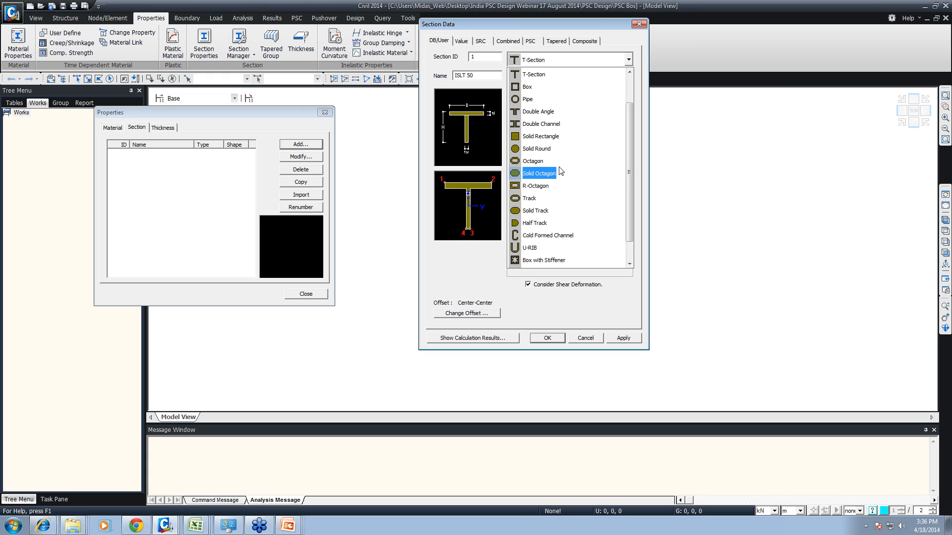
{"action": "scroll", "coordinate": [547, 218], "scroll_direction": "up", "scroll_amount": 1}
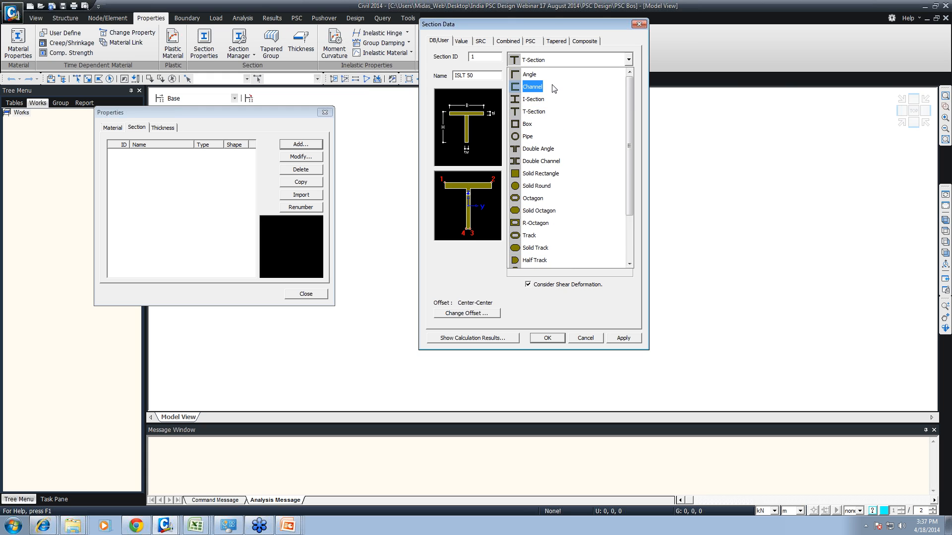
{"action": "left_click", "coordinate": [544, 86]}
{"action": "left_click", "coordinate": [546, 61]}
{"action": "scroll", "coordinate": [540, 158], "scroll_direction": "up", "scroll_amount": 1}
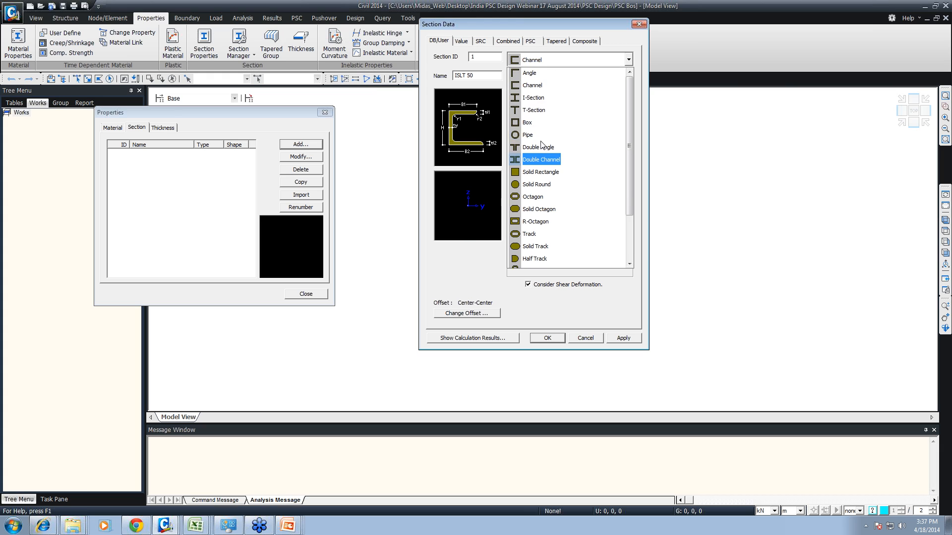
{"action": "left_click", "coordinate": [537, 87]}
{"action": "left_click", "coordinate": [589, 98]}
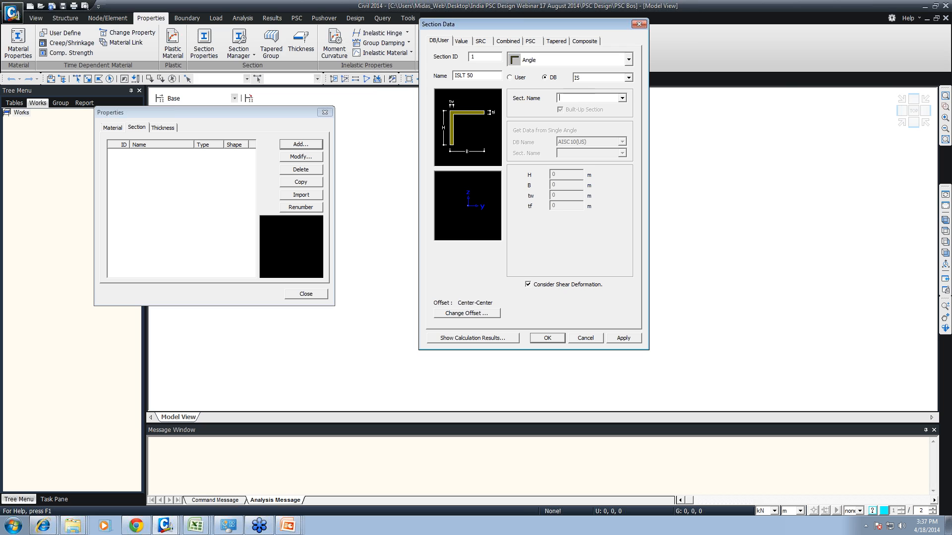
{"action": "left_click", "coordinate": [623, 100]}
{"action": "left_click", "coordinate": [580, 204]}
- Review the value-based section inputs for the I-Section, T-Section and Channel shapes, and choose Solid Rectangle
{"action": "left_click", "coordinate": [464, 42]}
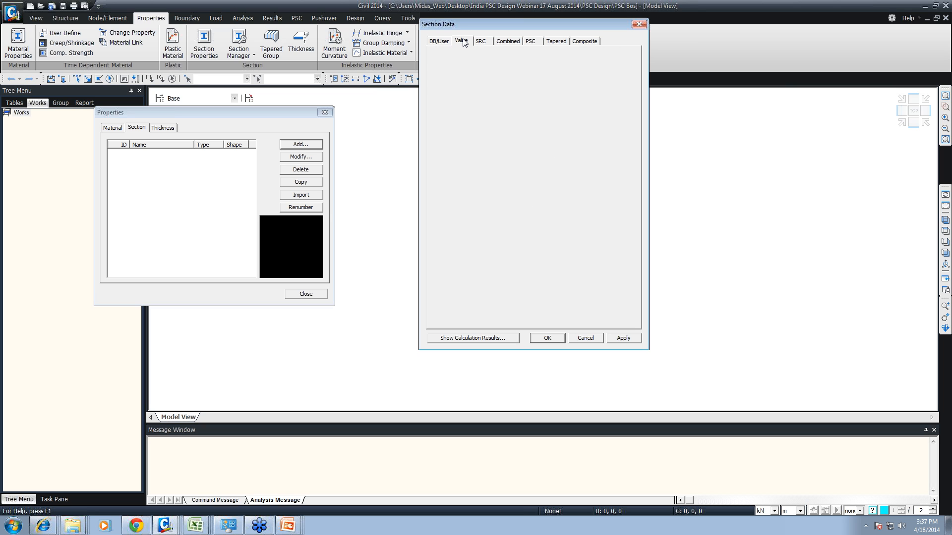
{"action": "left_click", "coordinate": [452, 41]}
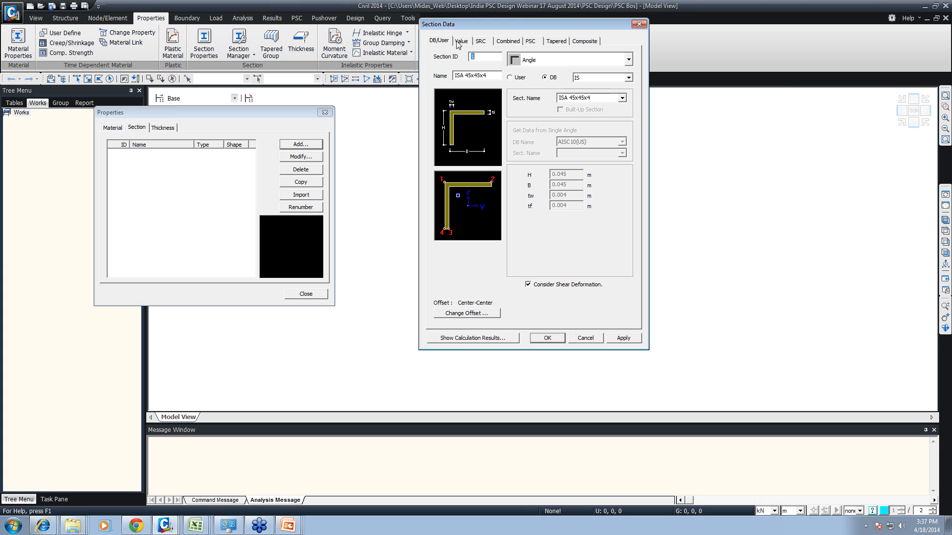
{"action": "left_click", "coordinate": [461, 41]}
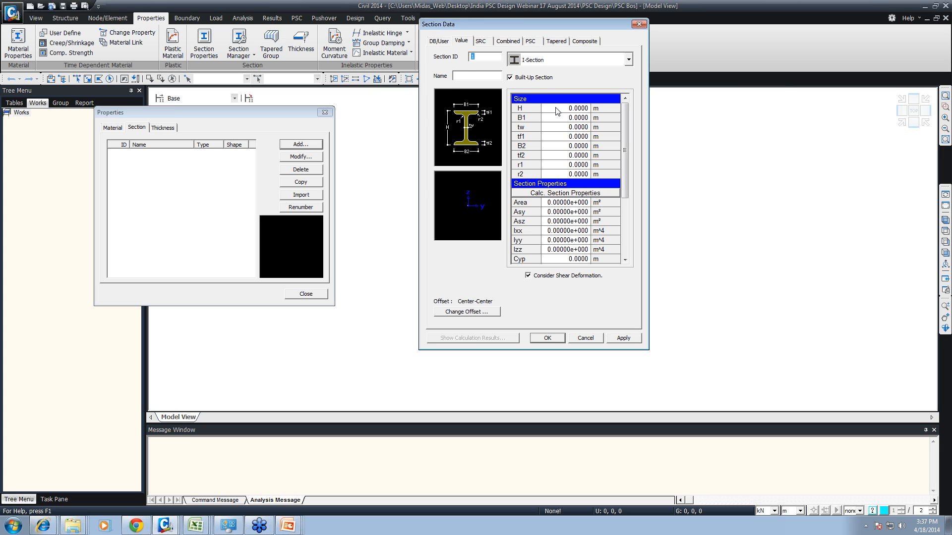
{"action": "left_click_drag", "start_coordinate": [558, 110], "coordinate": [566, 262]}
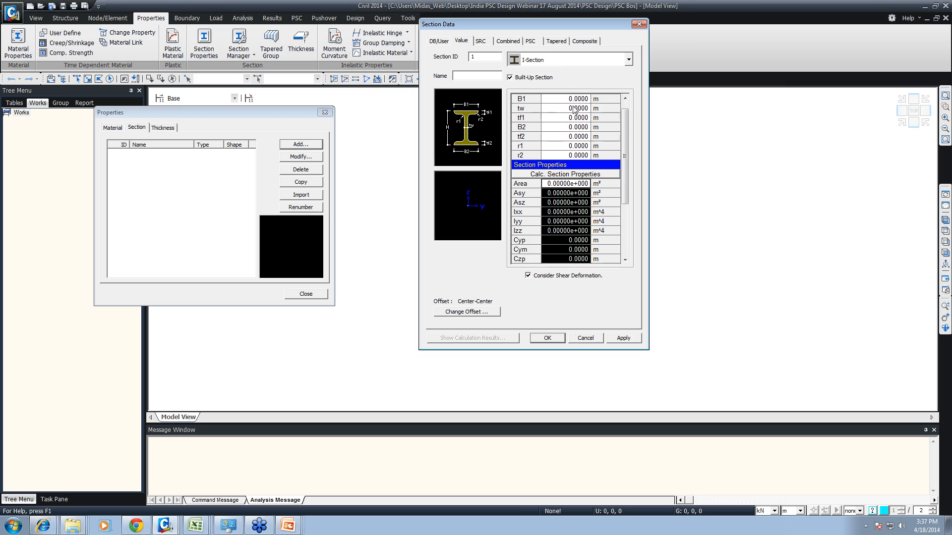
{"action": "left_click", "coordinate": [558, 59]}
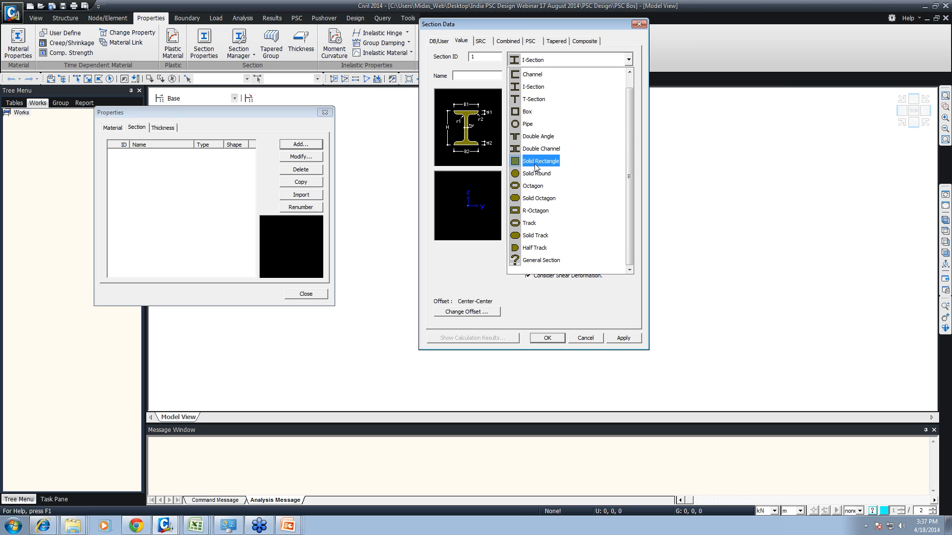
{"action": "left_click", "coordinate": [538, 99]}
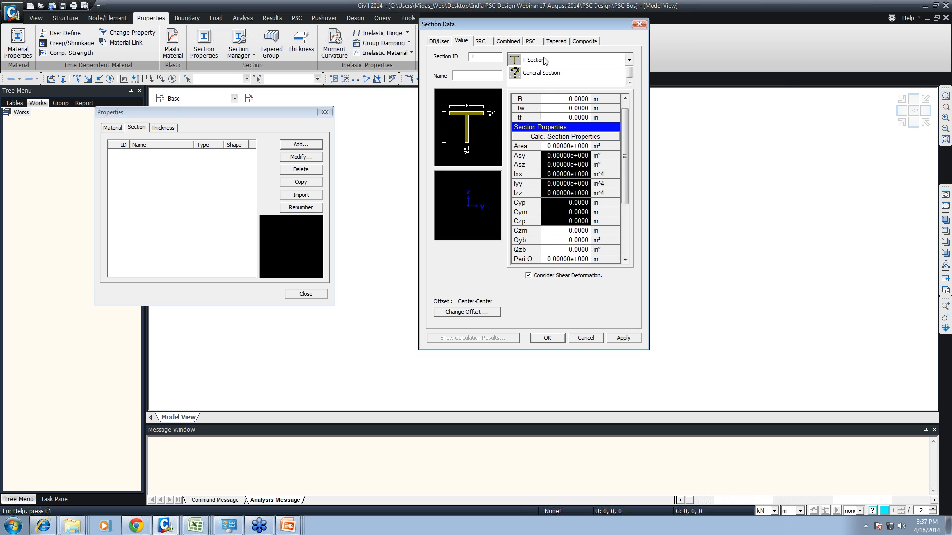
{"action": "left_click", "coordinate": [545, 60]}
{"action": "left_click", "coordinate": [532, 74]}
{"action": "left_click", "coordinate": [545, 59]}
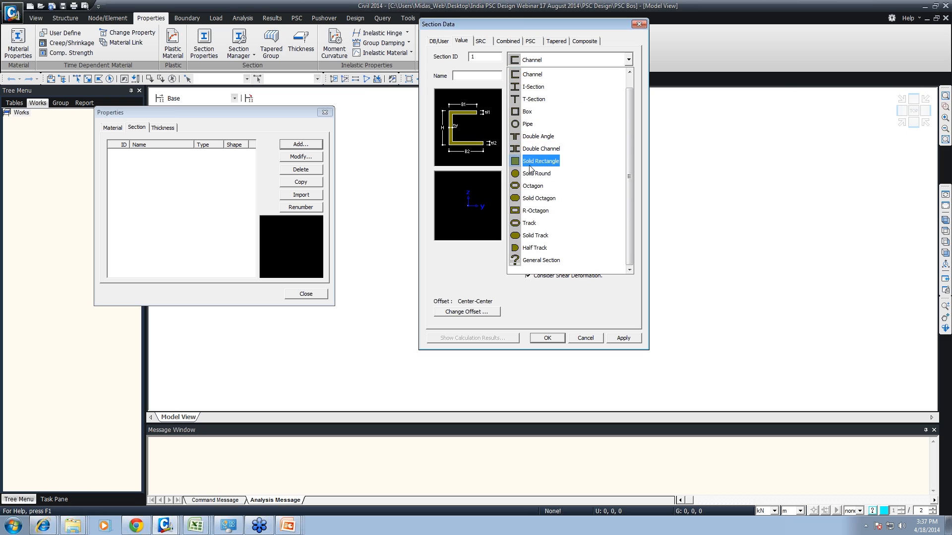
{"action": "left_click", "coordinate": [530, 166]}
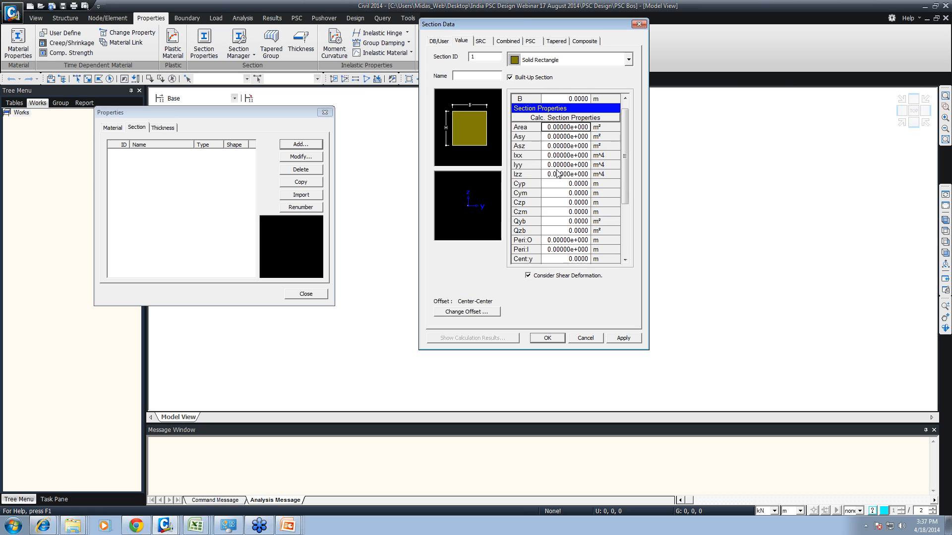
{"action": "left_click_drag", "start_coordinate": [626, 177], "coordinate": [623, 147]}
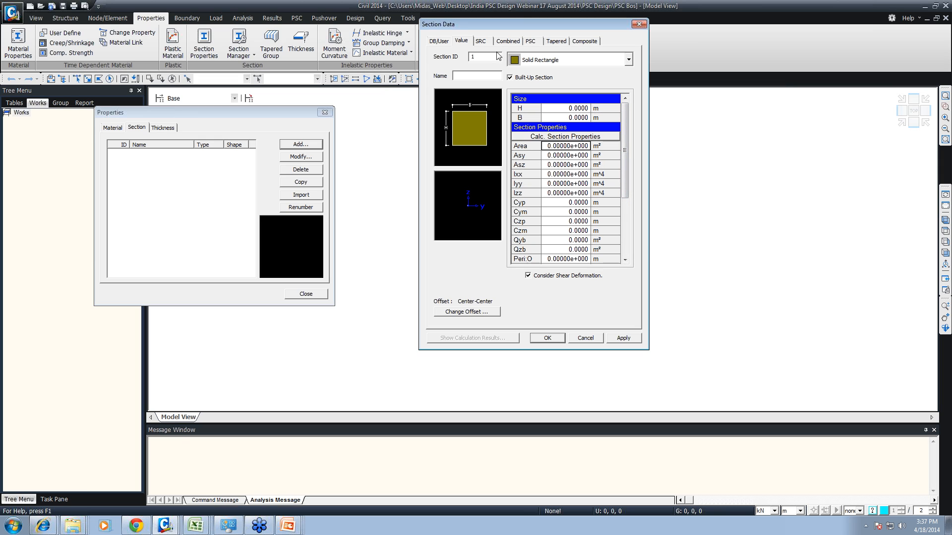
- Set the solid rectangle's height H and width B to 1 m each
{"action": "left_click", "coordinate": [562, 111]}
{"action": "double_click", "coordinate": [563, 111]}
{"action": "left_click", "coordinate": [566, 114]}
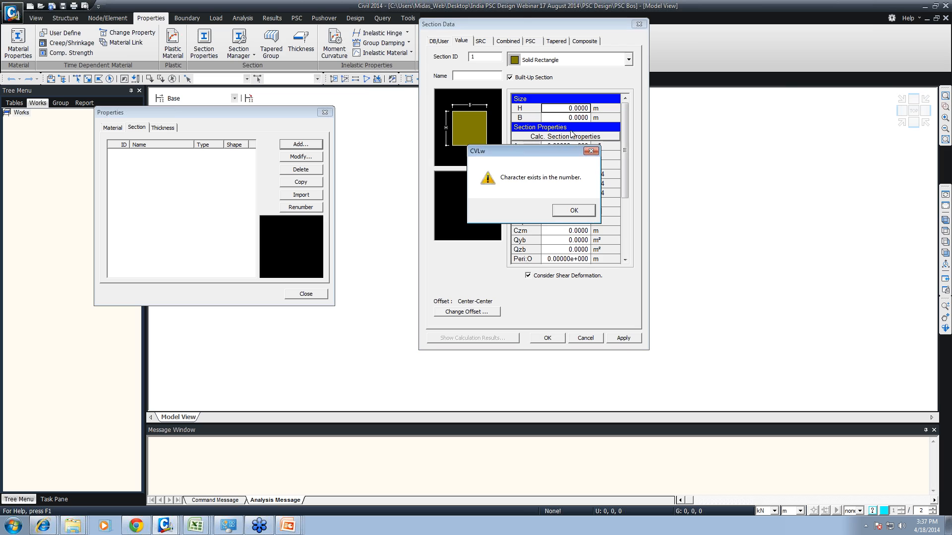
{"action": "left_click", "coordinate": [572, 209]}
{"action": "type", "text": "1"}
{"action": "left_click", "coordinate": [566, 119]}
{"action": "type", "text": "1"}
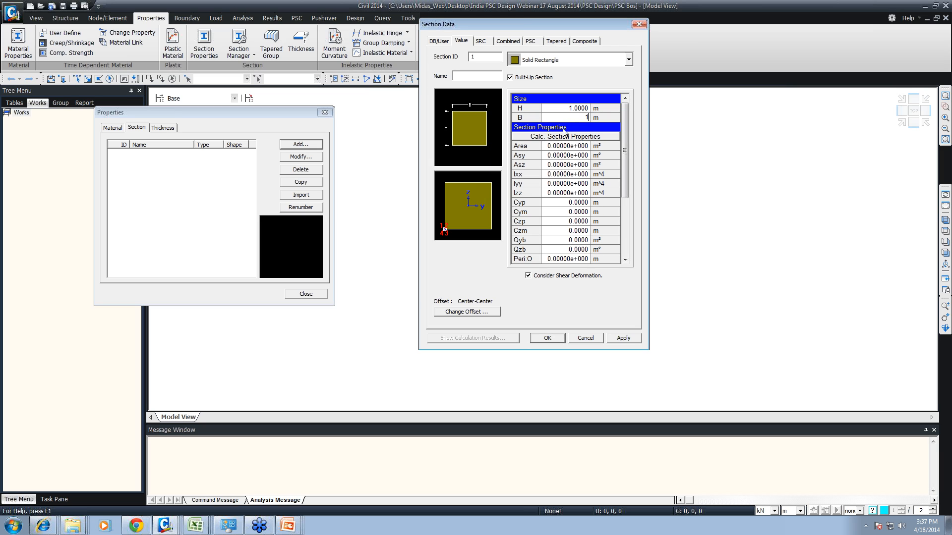
- Calculate the rectangle's section properties and open its Iyy and Izz values for editing
{"action": "left_click", "coordinate": [558, 136]}
{"action": "left_click", "coordinate": [564, 166]}
{"action": "double_click", "coordinate": [563, 185]}
{"action": "double_click", "coordinate": [564, 194]}
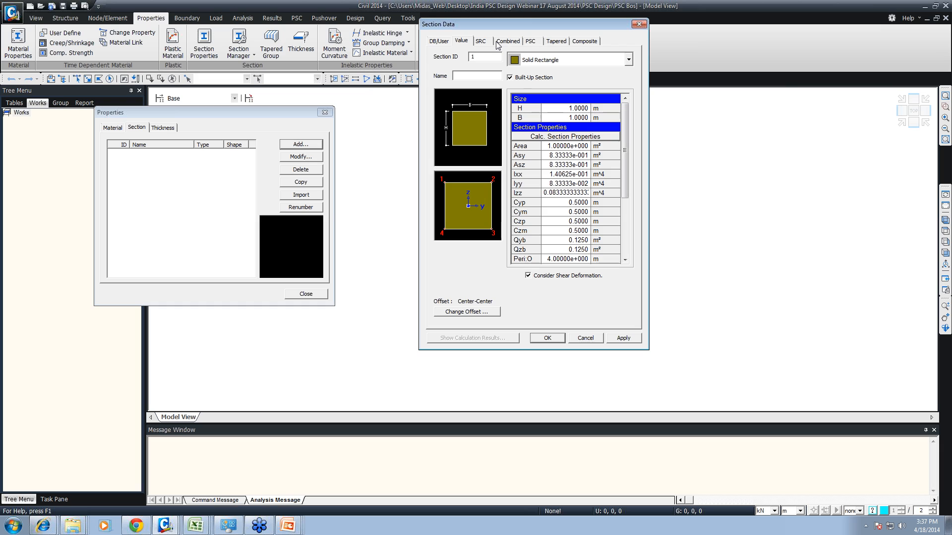
- Review the SRC section inputs and the combined shapes I-C Combined Shape, 2T(Web Opened I) and 2C with Web Plate1
{"action": "left_click", "coordinate": [481, 41]}
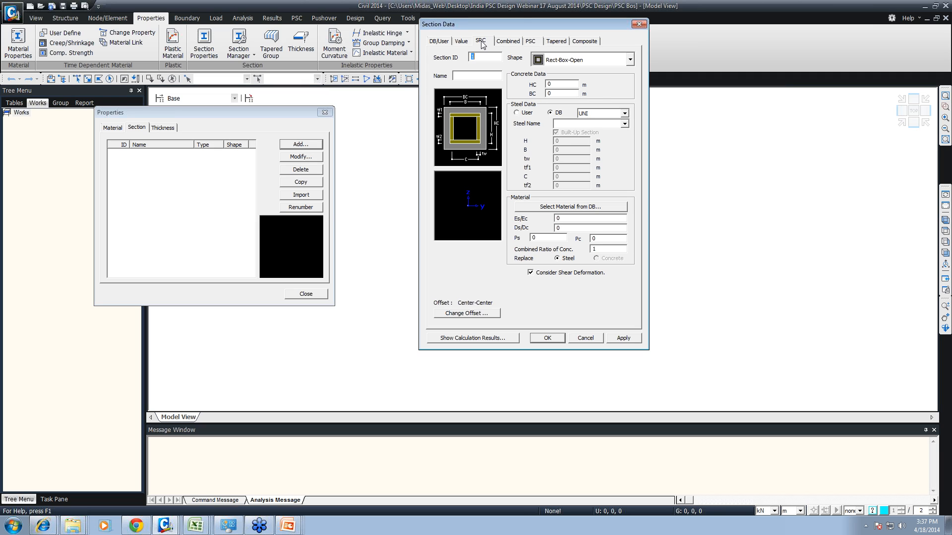
{"action": "left_click", "coordinate": [507, 42]}
{"action": "left_click", "coordinate": [628, 60]}
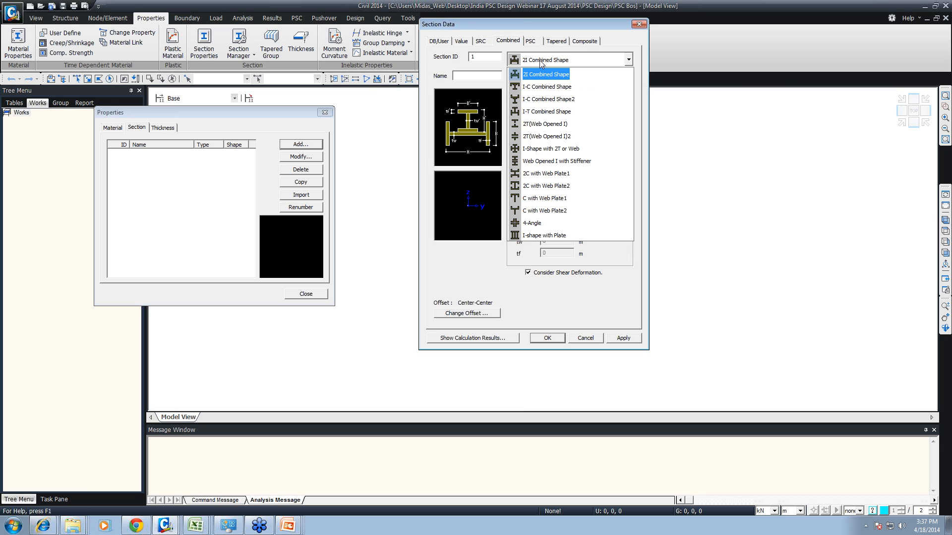
{"action": "left_click", "coordinate": [538, 87]}
{"action": "left_click", "coordinate": [544, 63]}
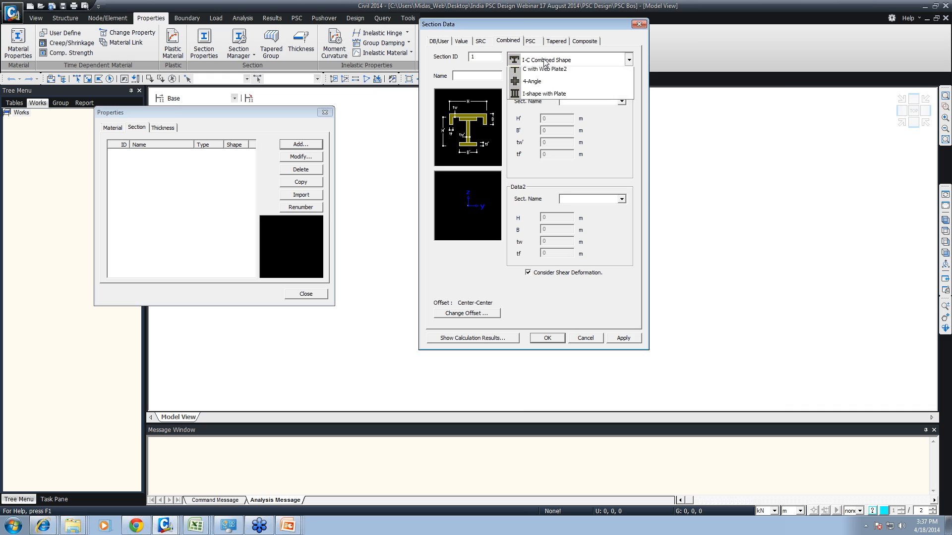
{"action": "left_click", "coordinate": [543, 124]}
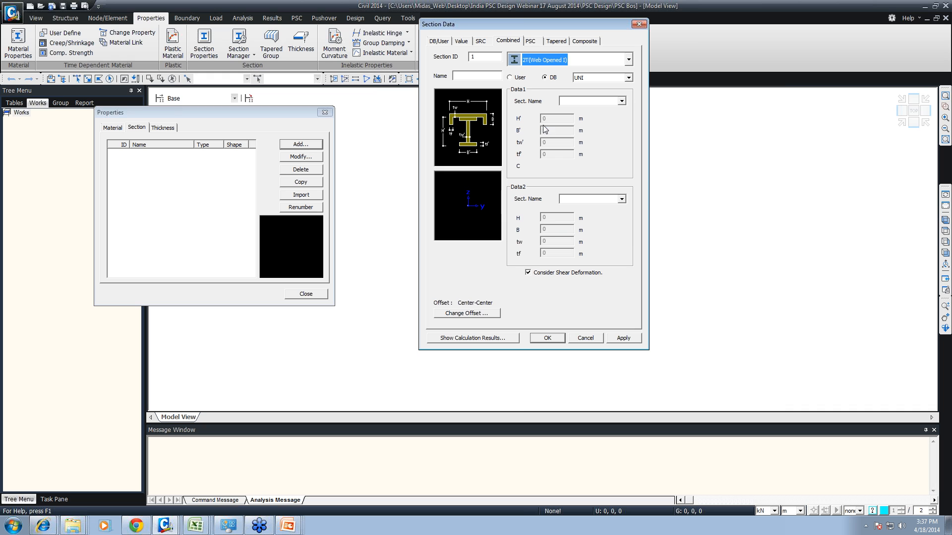
{"action": "left_click", "coordinate": [535, 60]}
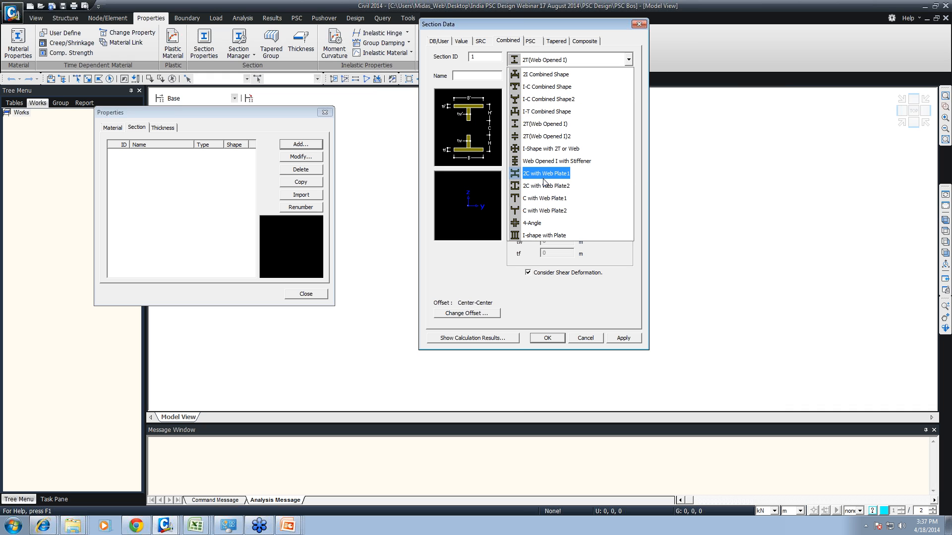
{"action": "left_click", "coordinate": [545, 174]}
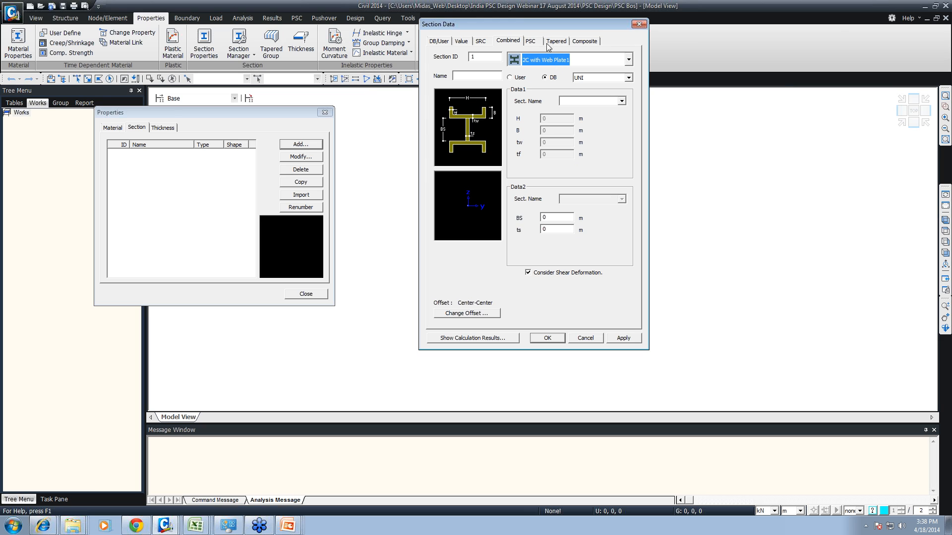
- Review the PSC section inputs for the PSC-1CELL, 2CELL, PSC-3CELL and PSC-nCELL shapes, and the list of remaining PSC shapes
{"action": "left_click", "coordinate": [531, 41]}
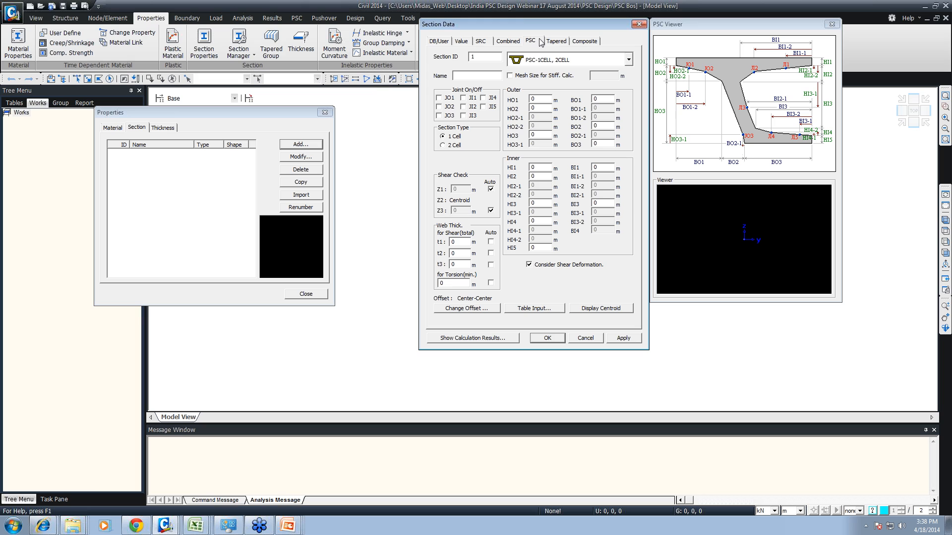
{"action": "left_click", "coordinate": [551, 60]}
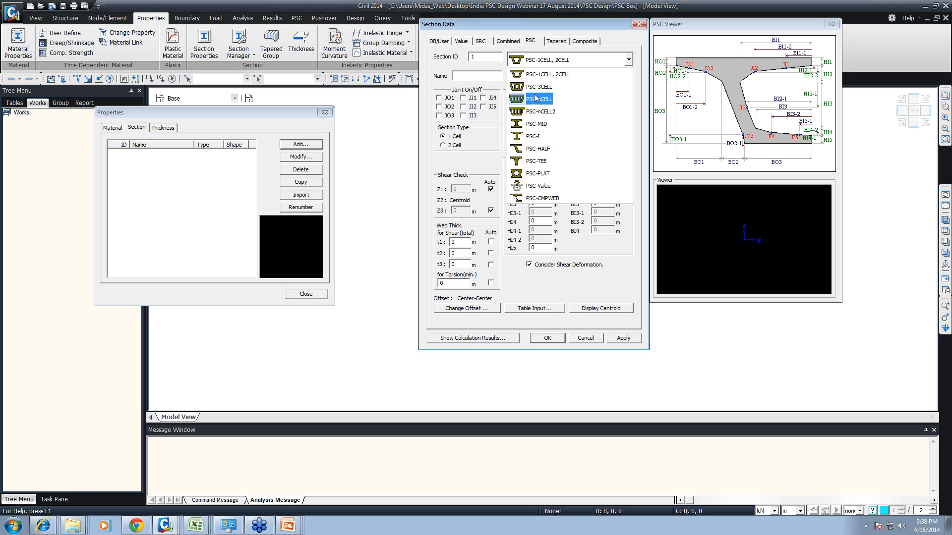
{"action": "left_click", "coordinate": [538, 75]}
{"action": "left_click", "coordinate": [538, 62]}
{"action": "left_click", "coordinate": [537, 87]}
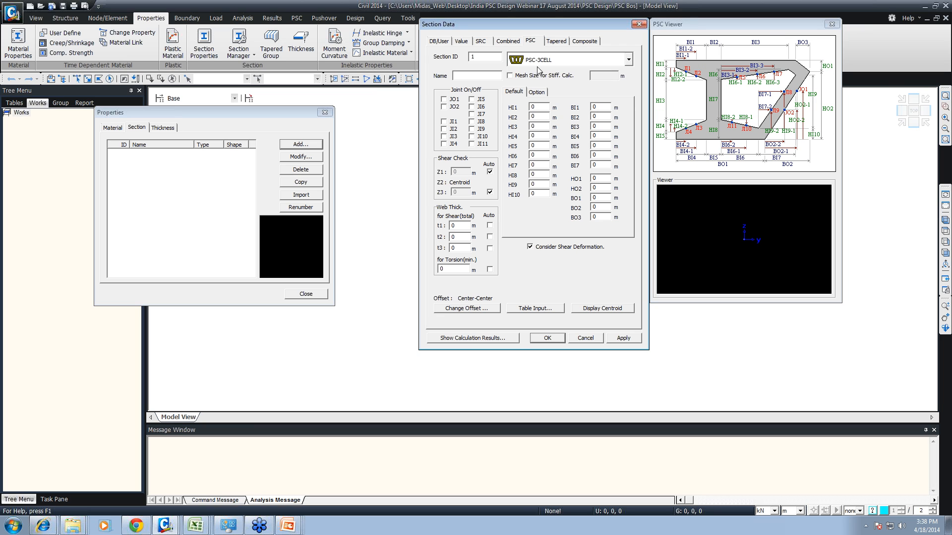
{"action": "left_click", "coordinate": [539, 62]}
{"action": "left_click", "coordinate": [540, 96]}
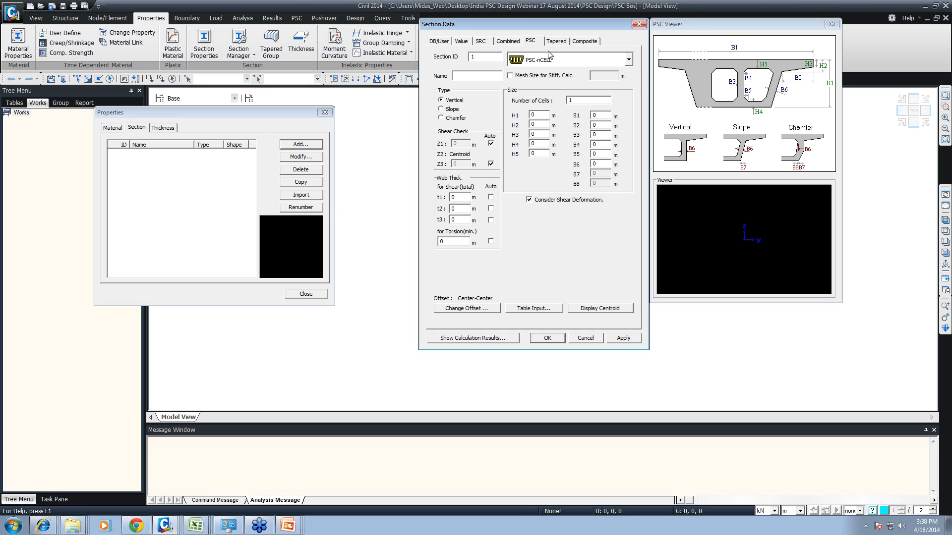
{"action": "left_click", "coordinate": [539, 62]}
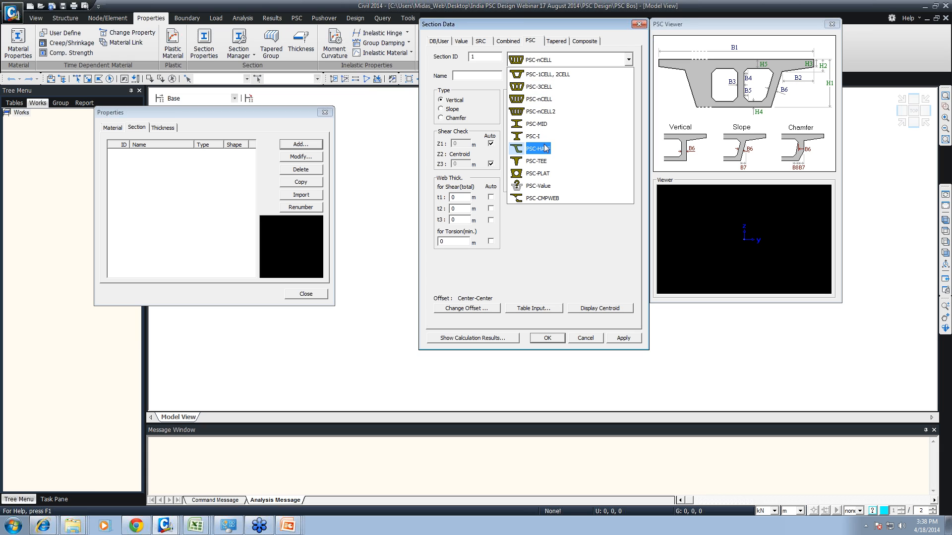
- Review the tapered I-Section inputs and the composite section inputs for the Steel-Box and Composite-I types
{"action": "left_click", "coordinate": [564, 42]}
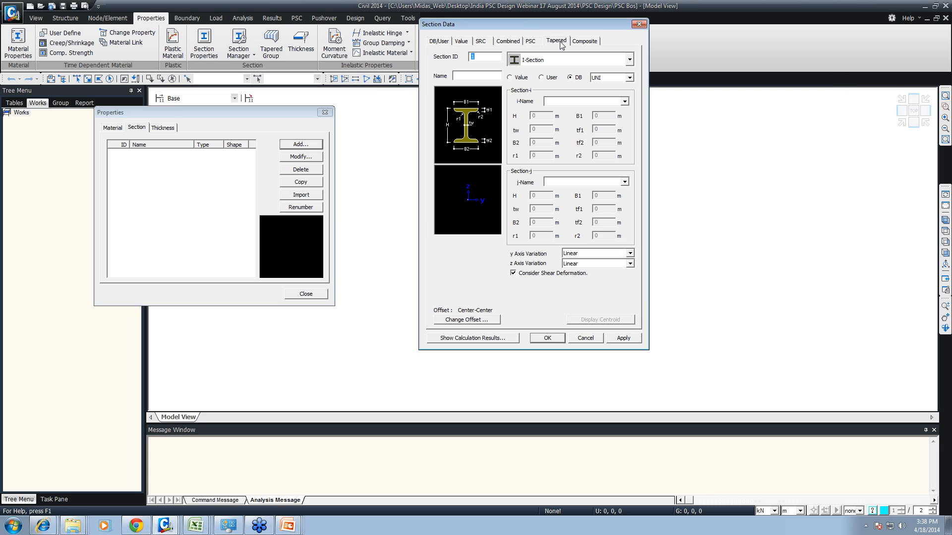
{"action": "left_click", "coordinate": [546, 60]}
{"action": "left_click", "coordinate": [432, 75]}
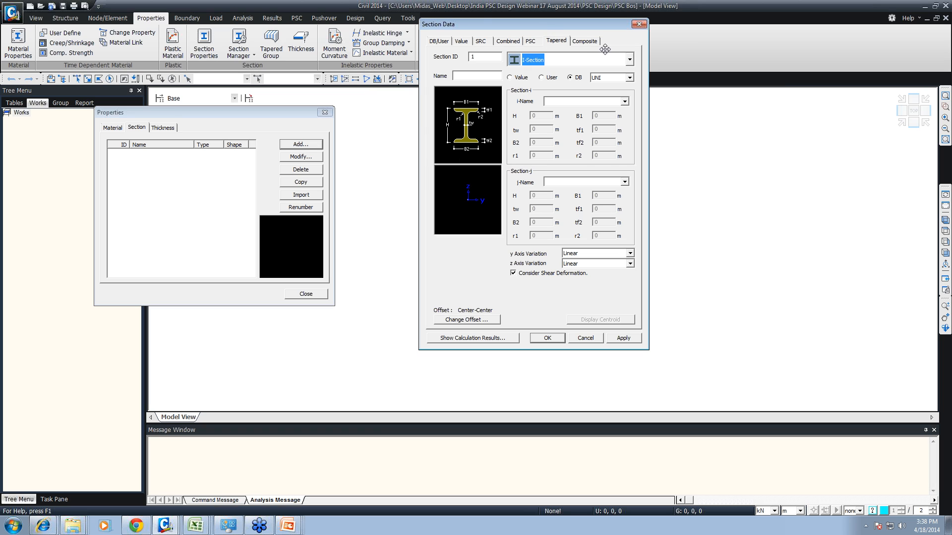
{"action": "left_click", "coordinate": [585, 41]}
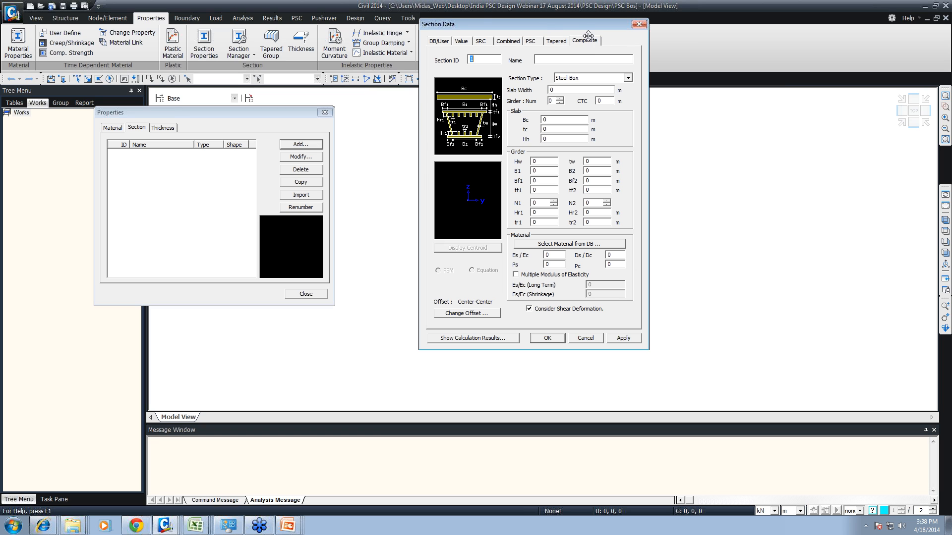
{"action": "left_click", "coordinate": [583, 78]}
{"action": "left_click", "coordinate": [581, 103]}
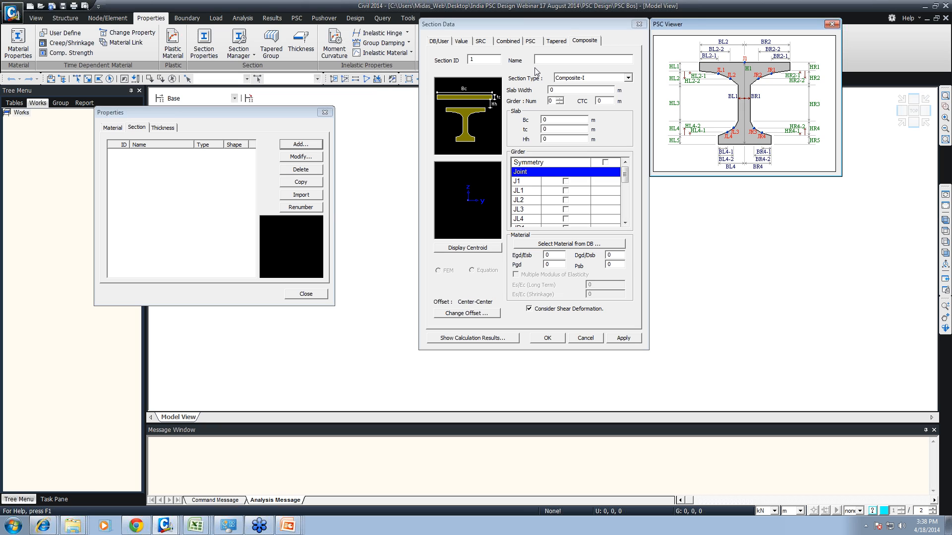
- Return to the PSC sections and choose the PSC-1CELL, 2CELL shape for section 1
{"action": "left_click", "coordinate": [531, 41]}
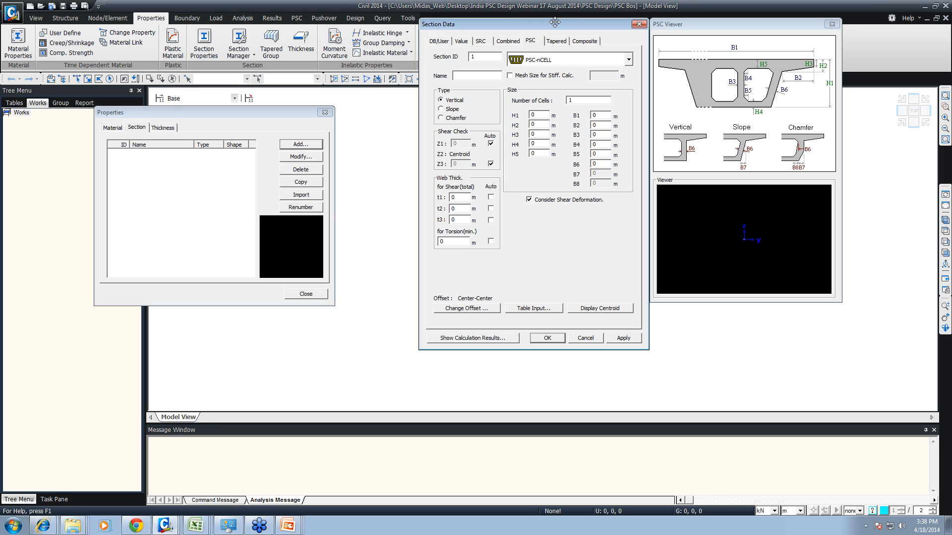
{"action": "left_click", "coordinate": [592, 60]}
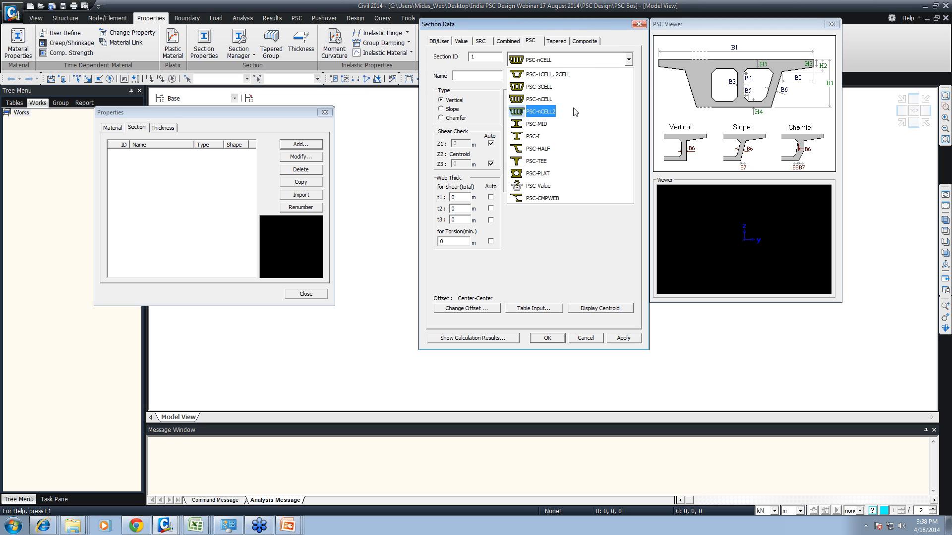
{"action": "left_click", "coordinate": [546, 77]}
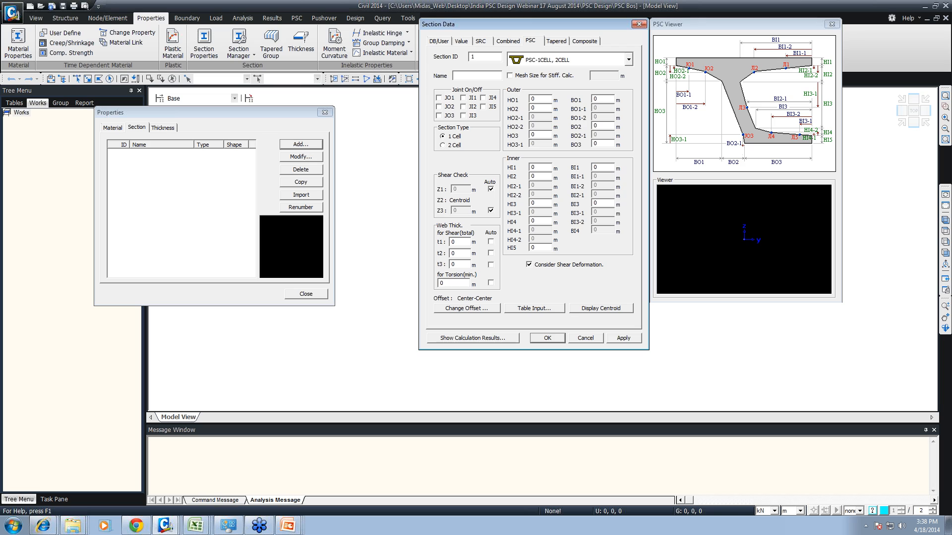
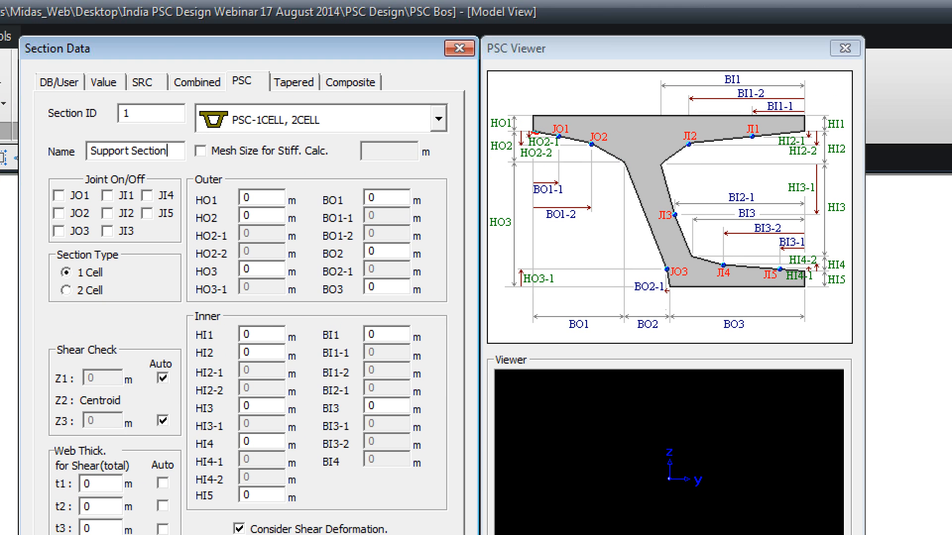
- Examine the haunch lines and the inner and outer joint points on the PSC section's guide diagram
{"action": "mouse_move", "coordinate": [532, 132]}
{"action": "left_mouse_down"}
{"action": "mouse_move", "coordinate": [626, 164]}
{"action": "mouse_move", "coordinate": [772, 133]}
{"action": "left_mouse_up"}
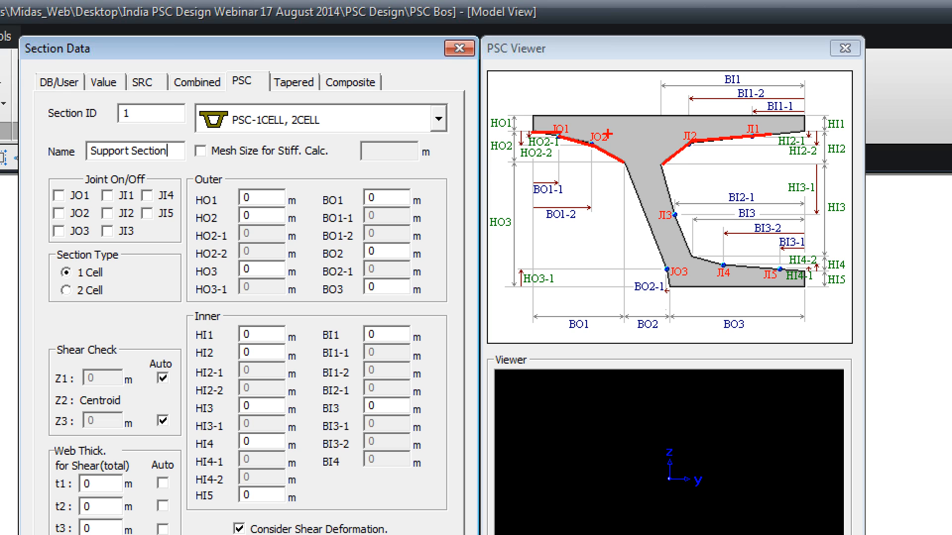
{"action": "left_click_drag", "start_coordinate": [550, 114], "coordinate": [566, 157]}
{"action": "left_click_drag", "start_coordinate": [580, 121], "coordinate": [594, 163]}
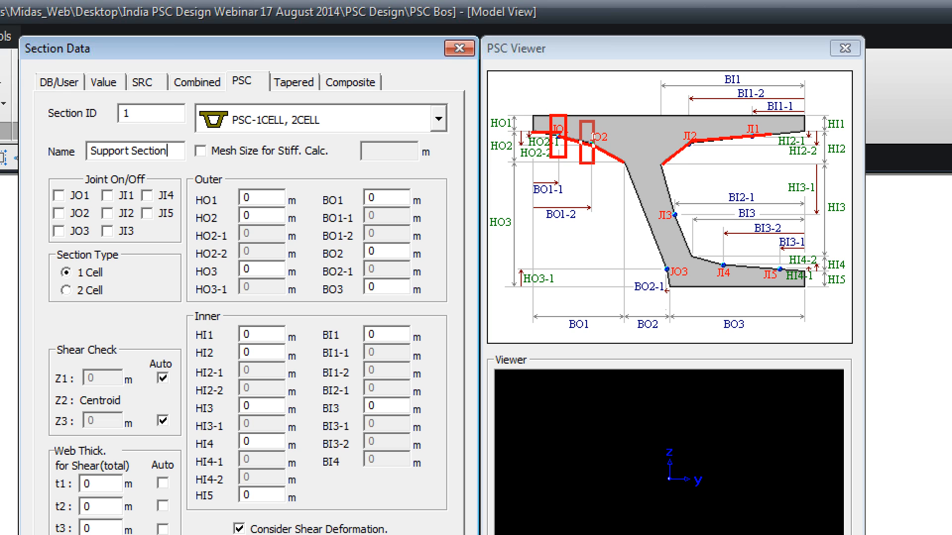
{"action": "left_click_drag", "start_coordinate": [686, 120], "coordinate": [708, 178]}
{"action": "left_click_drag", "start_coordinate": [749, 106], "coordinate": [769, 205]}
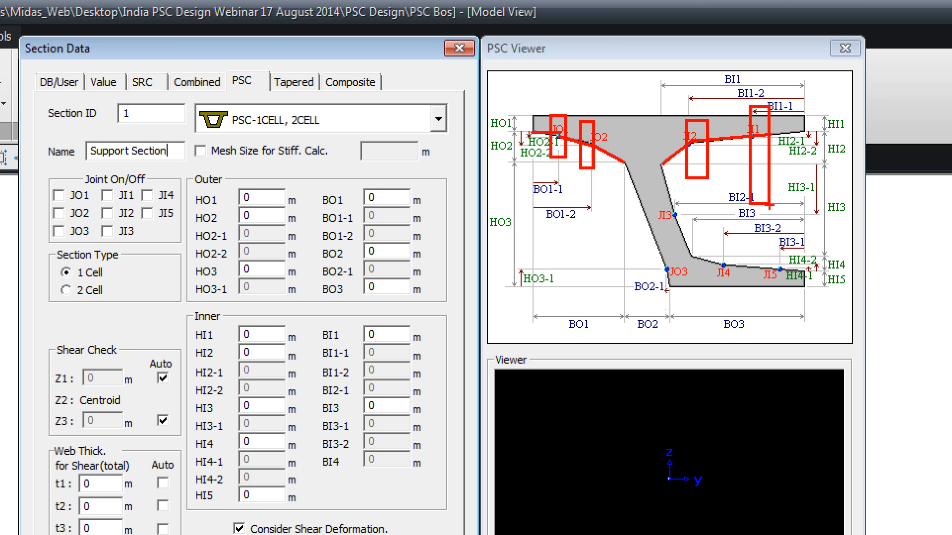
{"action": "left_click", "coordinate": [699, 266]}
{"action": "left_click_drag", "start_coordinate": [639, 245], "coordinate": [687, 306]}
{"action": "left_click_drag", "start_coordinate": [721, 243], "coordinate": [748, 315]}
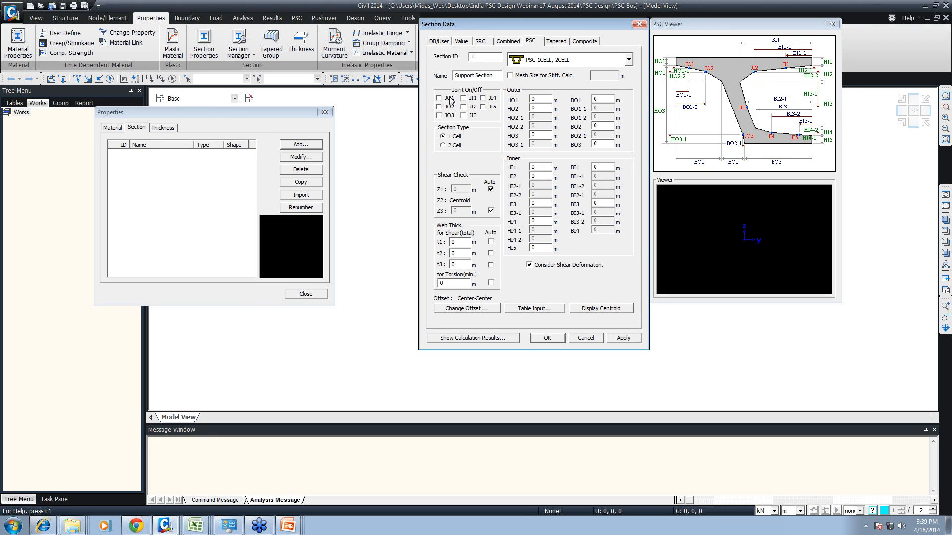
- Turn on joint JO1 and set the outer heights HO1 and HO2 to 0.25 m each
{"action": "left_click", "coordinate": [449, 98]}
{"action": "type", "text": ".25"}
{"action": "key", "text": "Tab"}
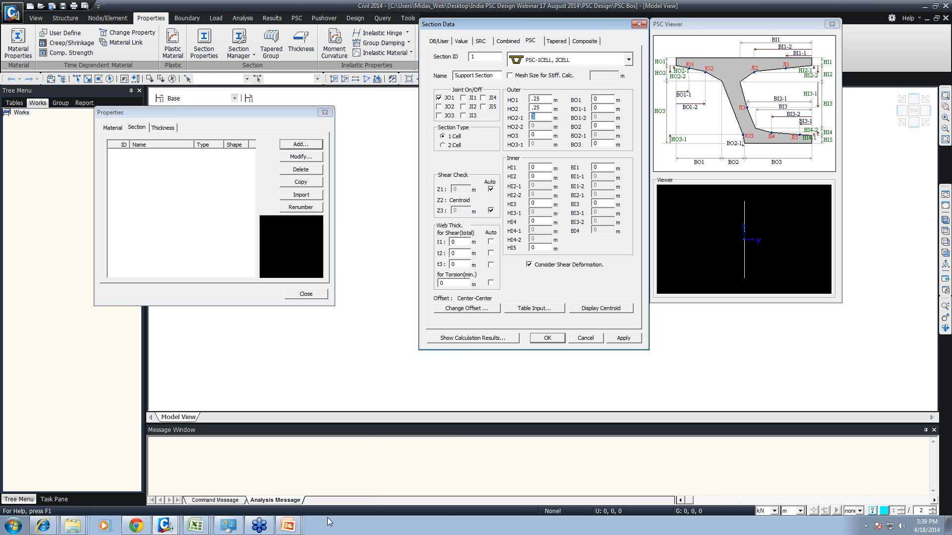
- Switch to the PowerPoint bridge specifications slide, check the section dimensions, and return to the midas Civil PSC model
{"action": "left_click", "coordinate": [288, 525]}
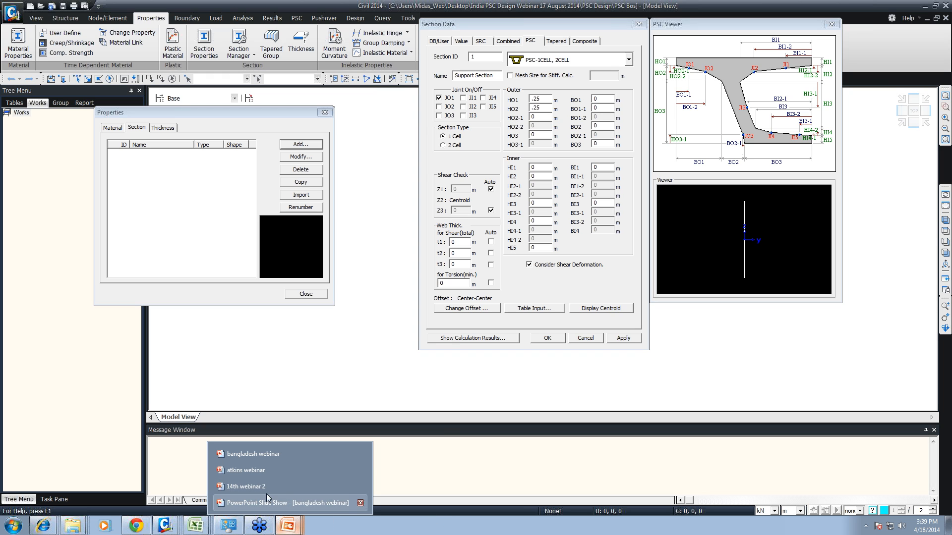
{"action": "left_click", "coordinate": [254, 455]}
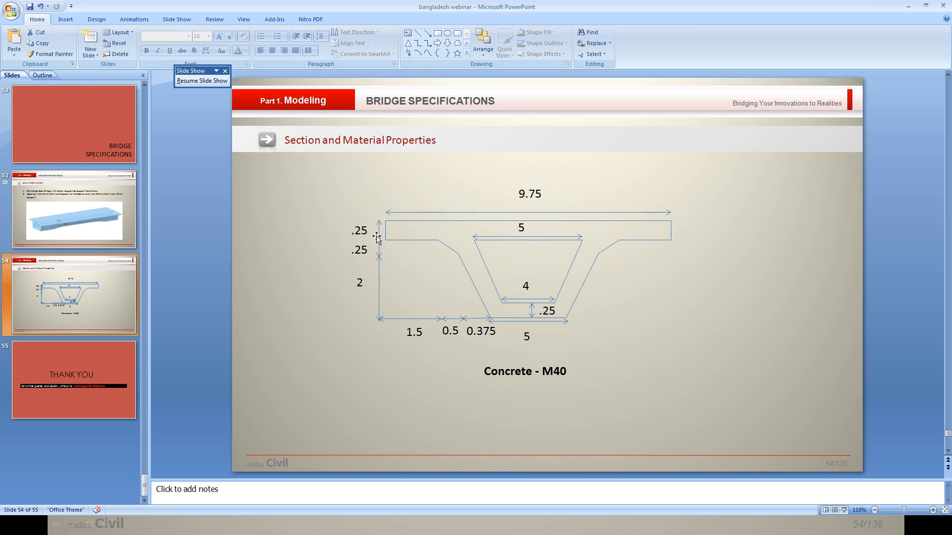
{"action": "left_click", "coordinate": [845, 509]}
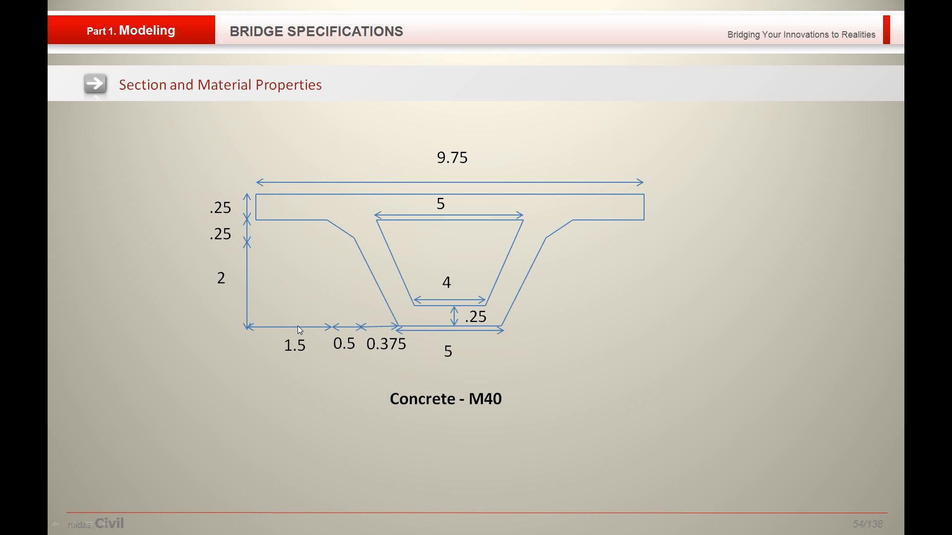
{"action": "key", "text": "alt+Tab"}
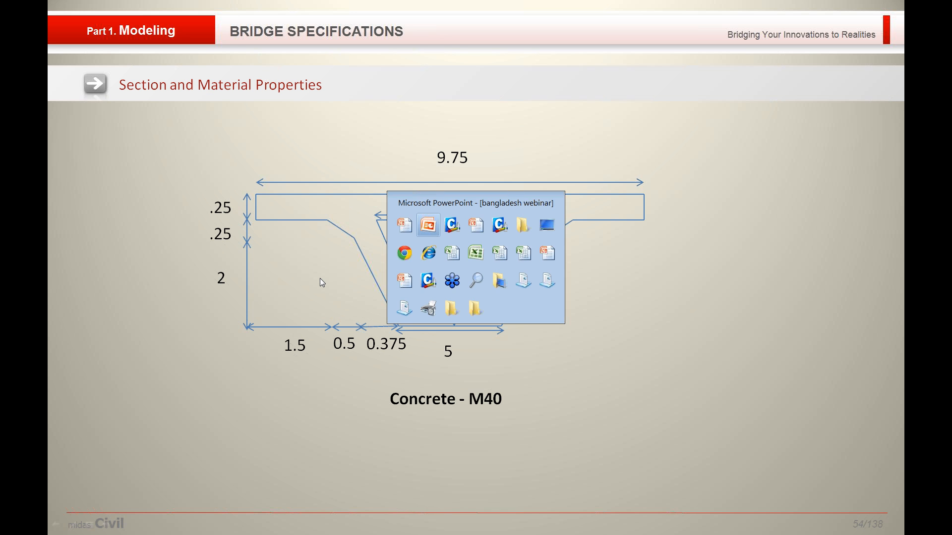
{"action": "key", "text": "super"}
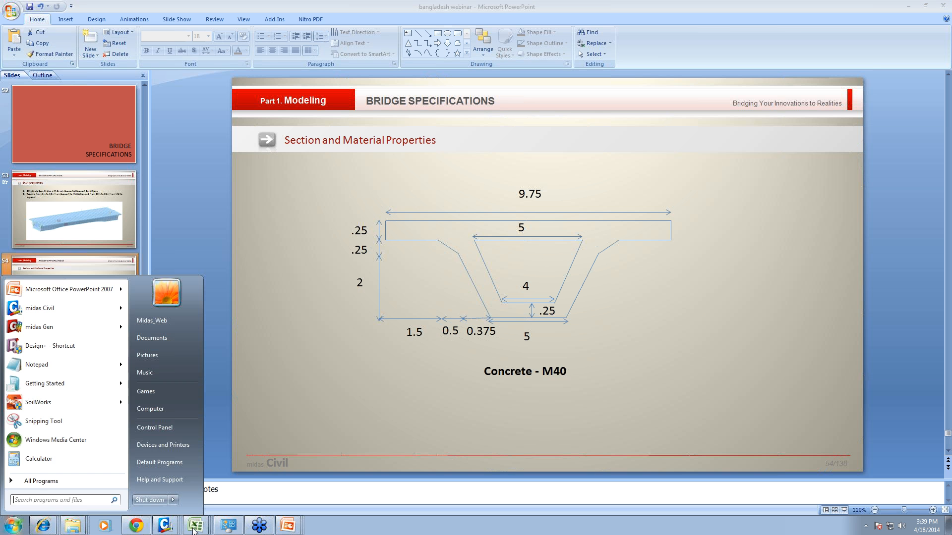
{"action": "left_click", "coordinate": [168, 528]}
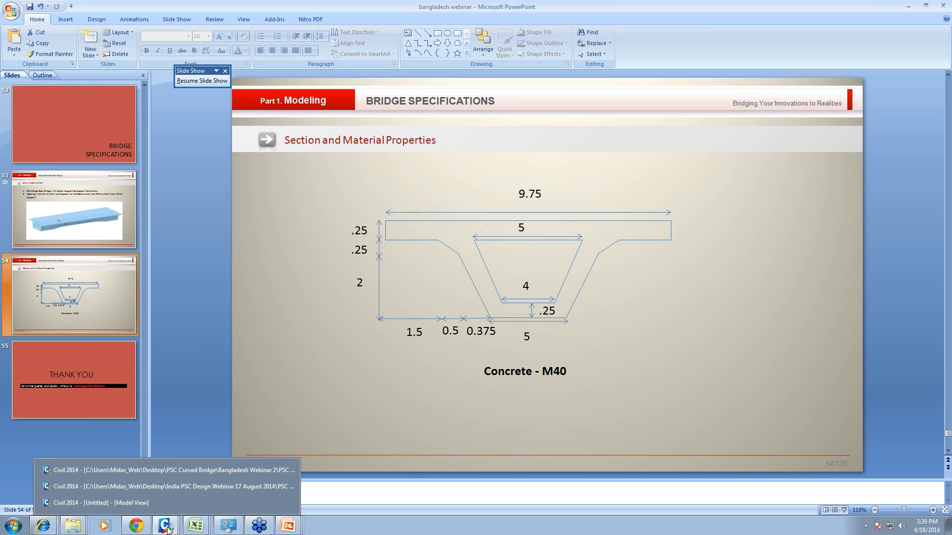
{"action": "left_click", "coordinate": [118, 490]}
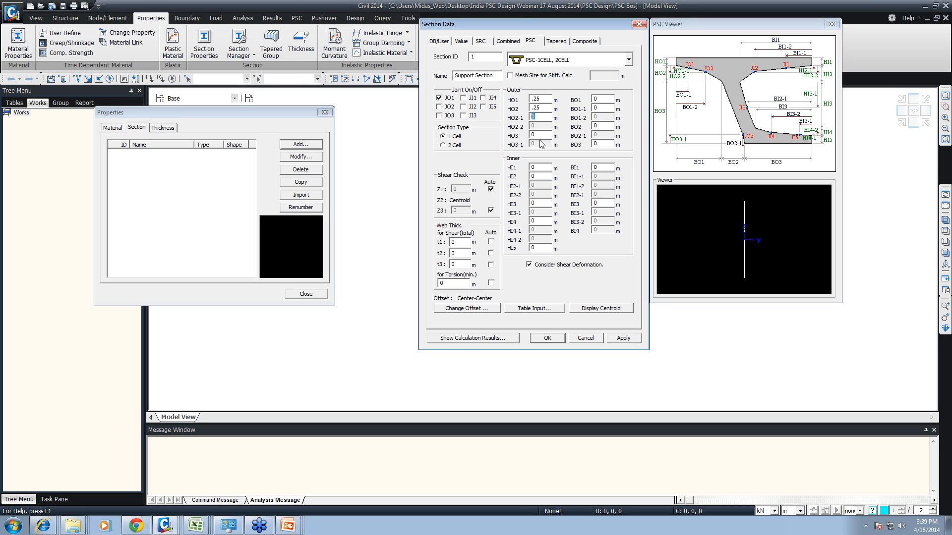
- Set the section heights HO3 to 2 m, HI1 to 0.25 m, HI3 to 2 m and HI5 to 0.25 m
{"action": "key", "text": "Tab"}
{"action": "key", "text": "Tab"}
{"action": "type", "text": ".25"}
{"action": "double_click", "coordinate": [533, 203]}
{"action": "type", "text": "2"}
{"action": "left_click", "coordinate": [534, 248]}
{"action": "type", "text": ".25"}
{"action": "type", "text": "1."}
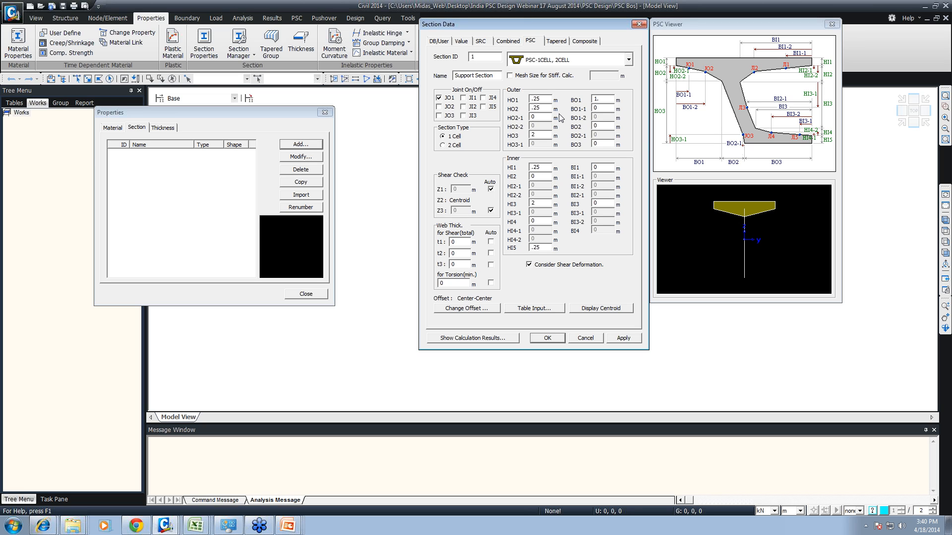
{"action": "type", "text": "5"}
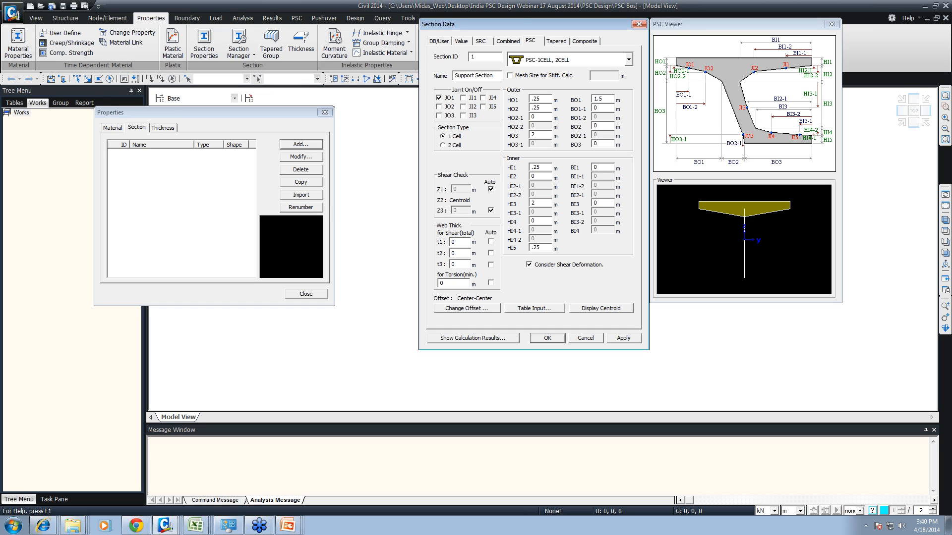
- Set the outer widths BO1 to 2 m, BO1-1 to 1.5 m and BO2 to 0.375 m
{"action": "left_click_drag", "start_coordinate": [603, 99], "coordinate": [585, 100]}
{"action": "type", "text": "2"}
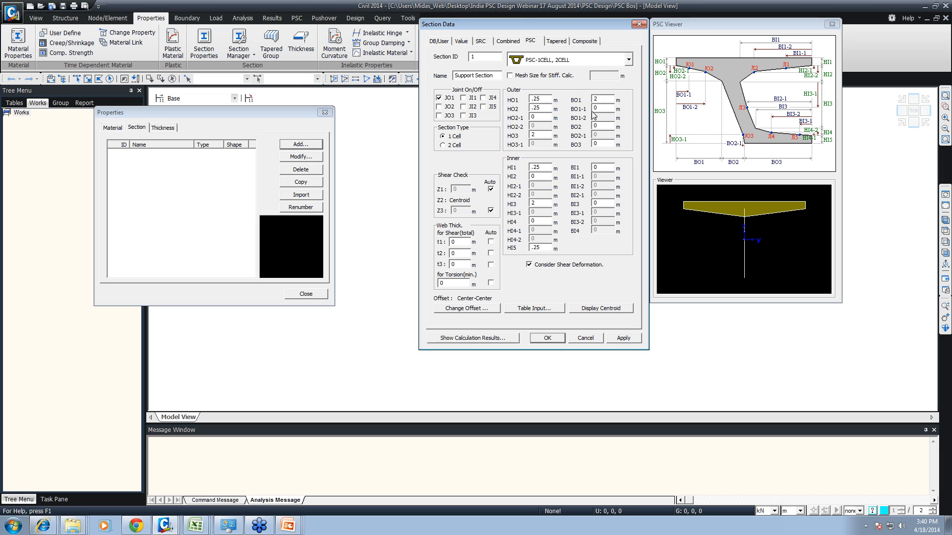
{"action": "key", "text": "Tab"}
{"action": "type", "text": ".5"}
{"action": "key", "text": "BackSpace"}
{"action": "type", "text": "1."}
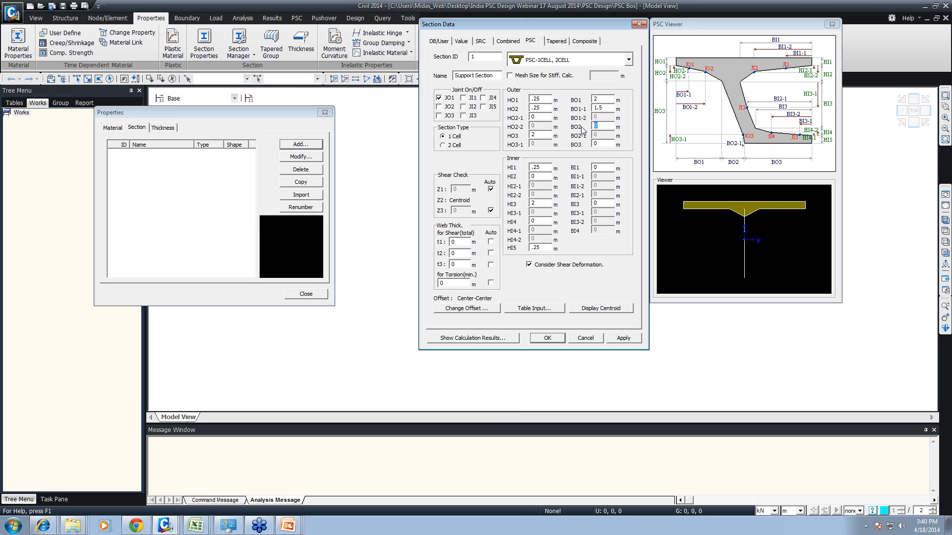
{"action": "type", "text": ".375"}
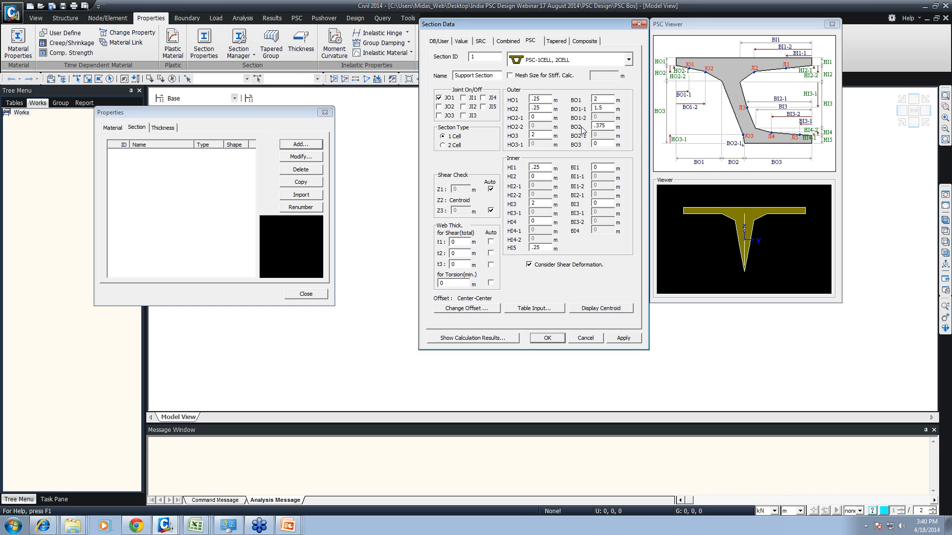
{"action": "type", "text": "2.5"}
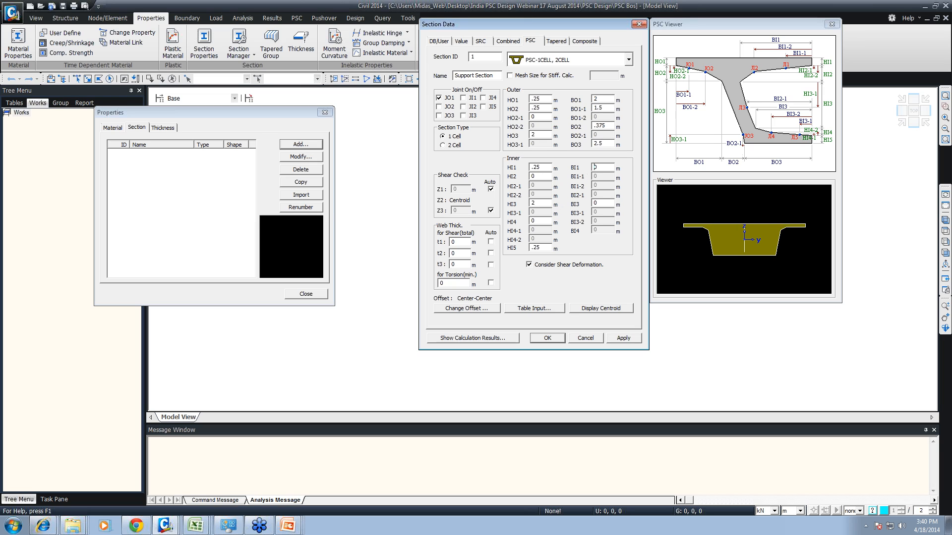
{"action": "type", "text": "2.5"}
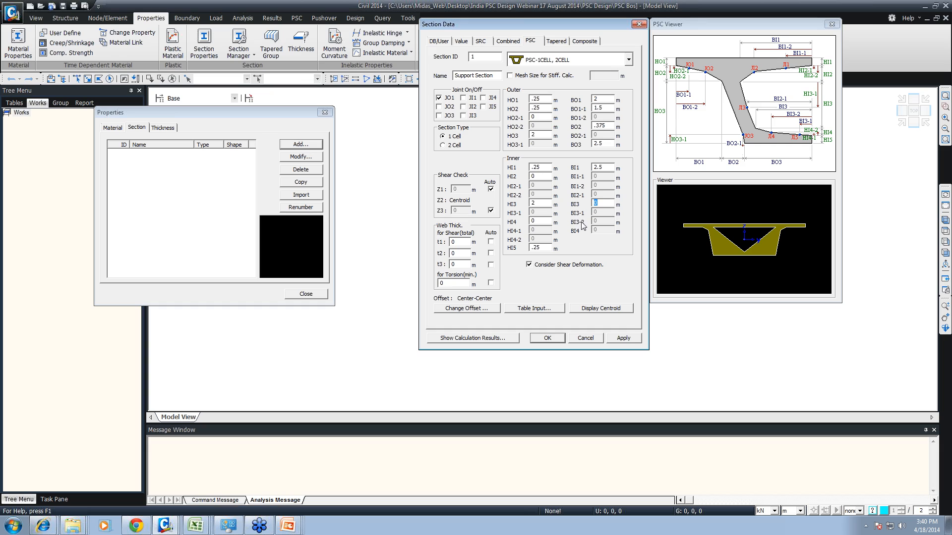
{"action": "type", "text": "2"}
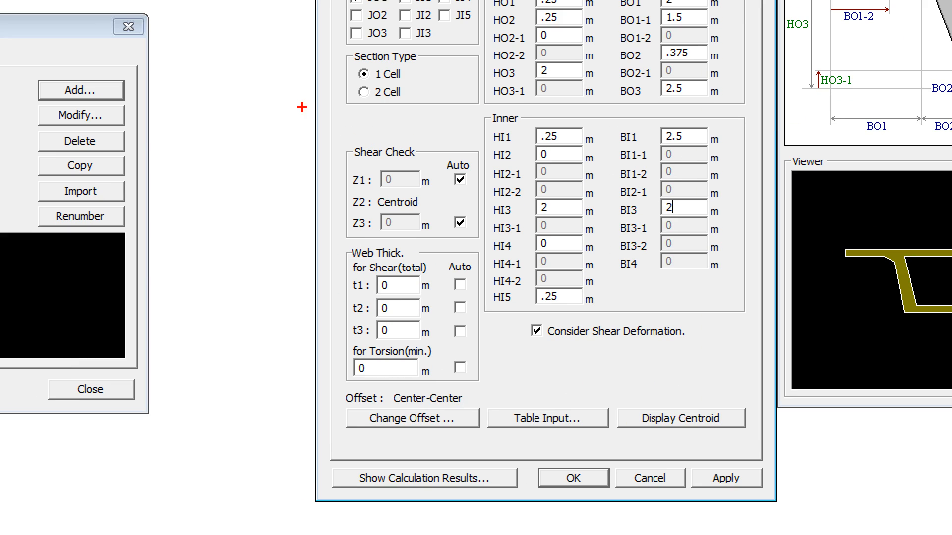
- Set the web thicknesses for shear t1, t2 and t3 and the torsion thickness to automatic calculation
{"action": "mouse_move", "coordinate": [302, 107]}
{"action": "left_mouse_down"}
{"action": "mouse_move", "coordinate": [407, 167]}
{"action": "mouse_move", "coordinate": [502, 480]}
{"action": "mouse_move", "coordinate": [505, 446]}
{"action": "left_mouse_up"}
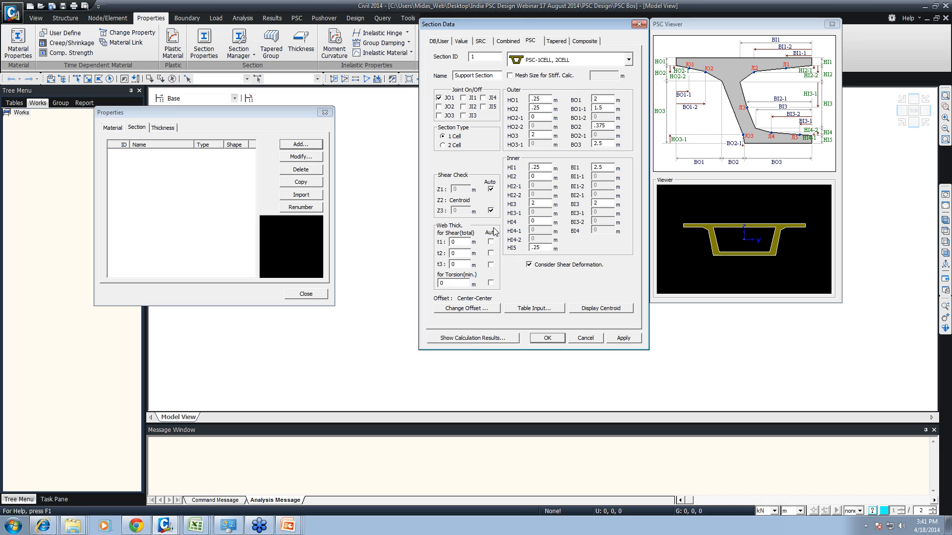
{"action": "left_click", "coordinate": [491, 242]}
{"action": "left_click", "coordinate": [491, 253]}
{"action": "left_click", "coordinate": [491, 264]}
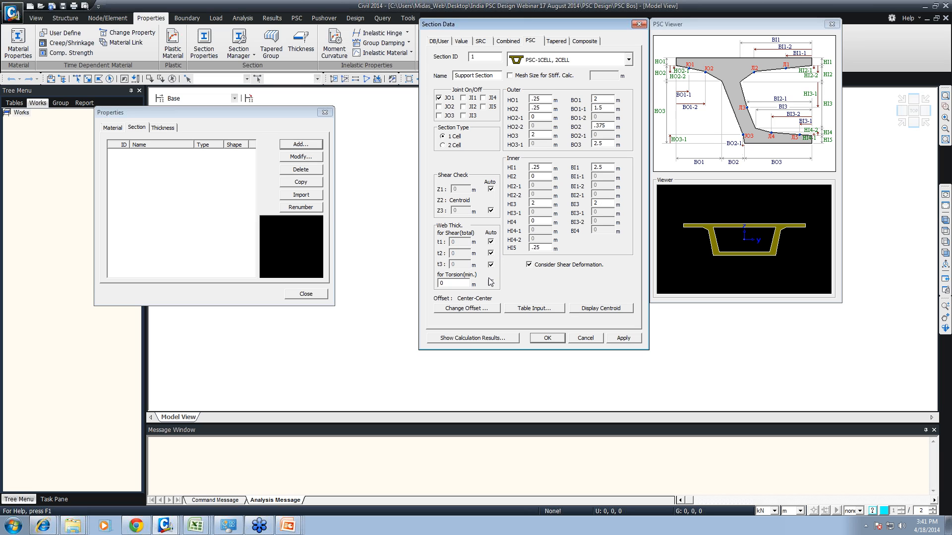
{"action": "left_click", "coordinate": [490, 283]}
- Choose Center-Top as the support section's offset
{"action": "left_click", "coordinate": [482, 309]}
{"action": "left_click", "coordinate": [471, 164]}
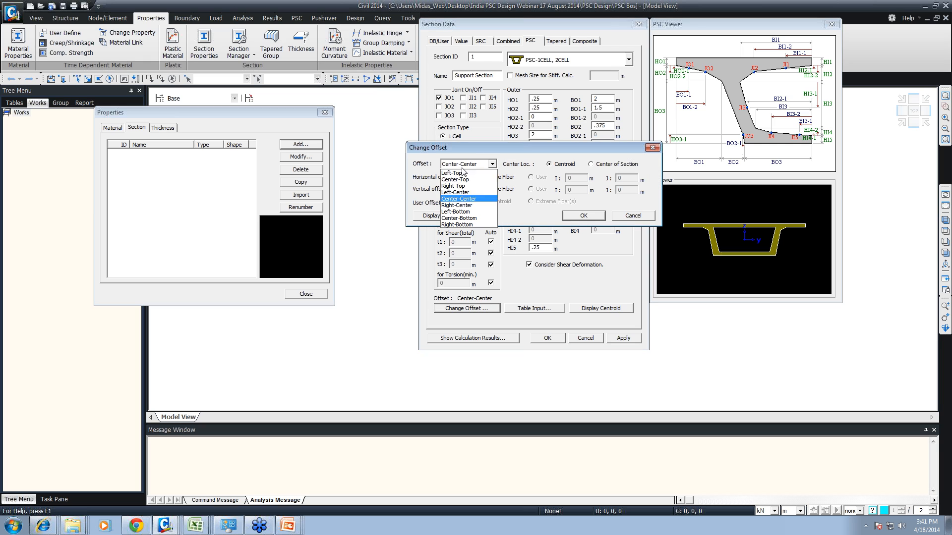
{"action": "left_click", "coordinate": [461, 177]}
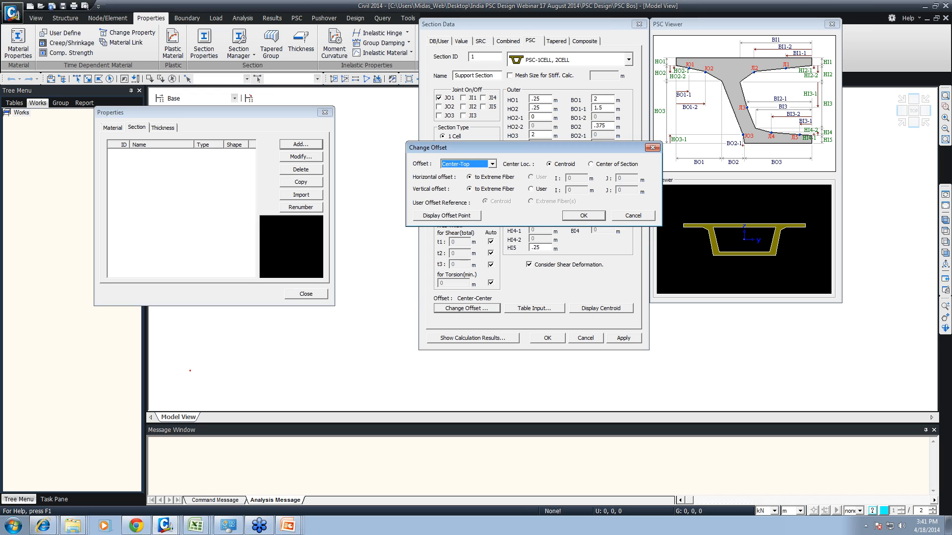
{"action": "left_click_drag", "start_coordinate": [190, 370], "coordinate": [397, 305], "text": "shift"}
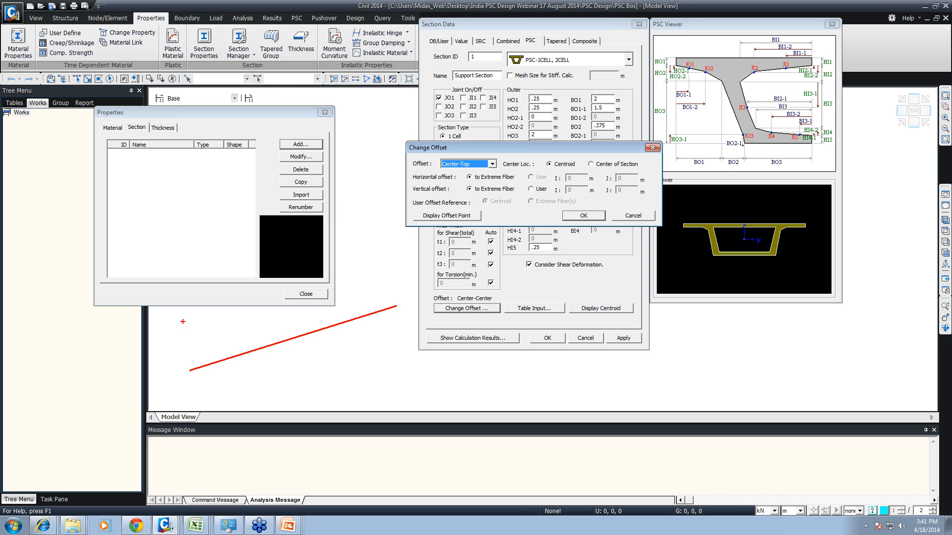
{"action": "mouse_move", "coordinate": [449, 370]}
{"action": "left_mouse_down"}
{"action": "mouse_move", "coordinate": [490, 380]}
{"action": "mouse_move", "coordinate": [484, 410]}
{"action": "left_mouse_up"}
{"action": "mouse_move", "coordinate": [450, 370]}
{"action": "left_mouse_down"}
{"action": "mouse_move", "coordinate": [446, 406]}
{"action": "mouse_move", "coordinate": [485, 411]}
{"action": "mouse_move", "coordinate": [560, 365]}
{"action": "left_mouse_up"}
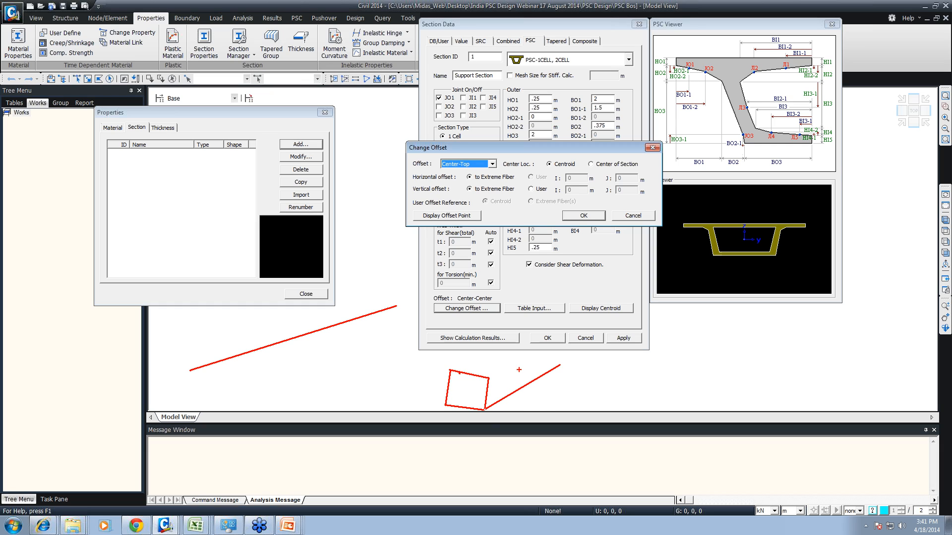
{"action": "left_click_drag", "start_coordinate": [488, 378], "coordinate": [548, 361]}
{"action": "mouse_move", "coordinate": [448, 370]}
{"action": "left_mouse_down"}
{"action": "mouse_move", "coordinate": [538, 351]}
{"action": "mouse_move", "coordinate": [546, 372]}
{"action": "left_mouse_up"}
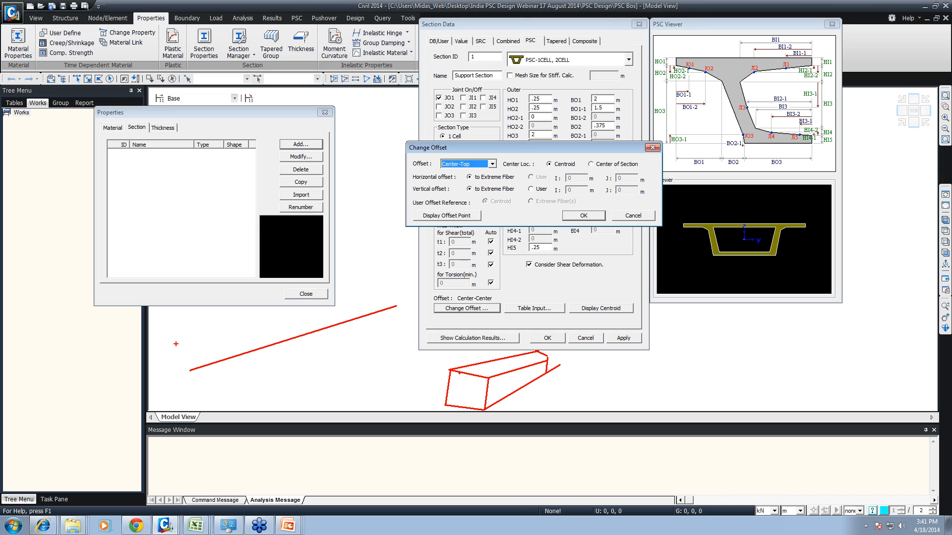
{"action": "mouse_move", "coordinate": [176, 343]}
{"action": "left_mouse_down"}
{"action": "mouse_move", "coordinate": [227, 356]}
{"action": "mouse_move", "coordinate": [228, 397]}
{"action": "left_mouse_up"}
{"action": "mouse_move", "coordinate": [178, 347]}
{"action": "left_mouse_down"}
{"action": "mouse_move", "coordinate": [171, 382]}
{"action": "mouse_move", "coordinate": [228, 397]}
{"action": "left_mouse_up"}
{"action": "mouse_move", "coordinate": [233, 360]}
{"action": "left_mouse_down"}
{"action": "mouse_move", "coordinate": [344, 319]}
{"action": "mouse_move", "coordinate": [270, 346]}
{"action": "left_mouse_up"}
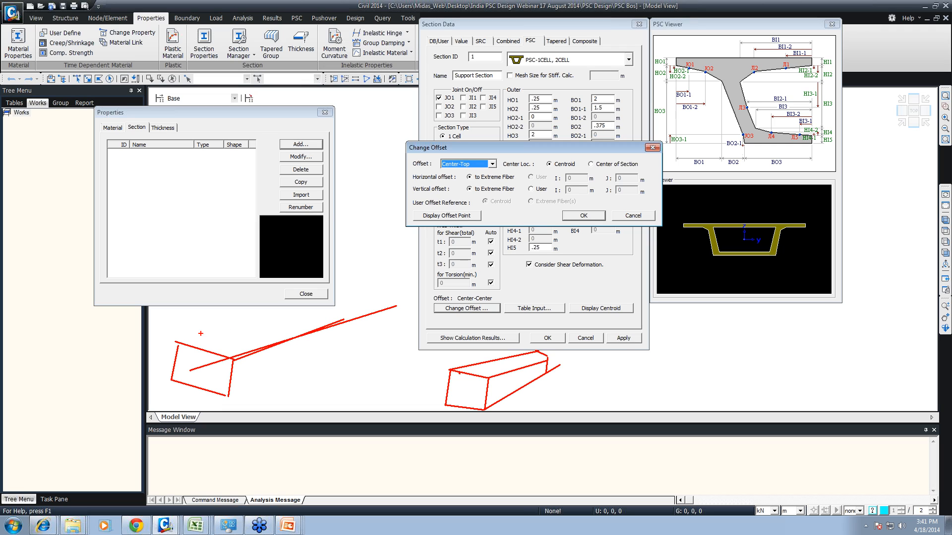
{"action": "left_click_drag", "start_coordinate": [184, 339], "coordinate": [306, 317]}
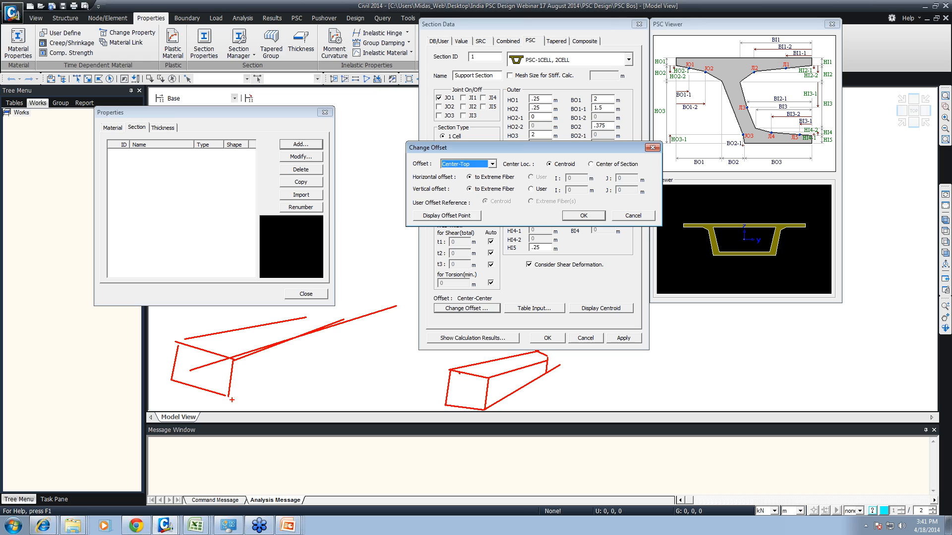
{"action": "left_click_drag", "start_coordinate": [232, 399], "coordinate": [325, 342]}
{"action": "key", "text": "Escape"}
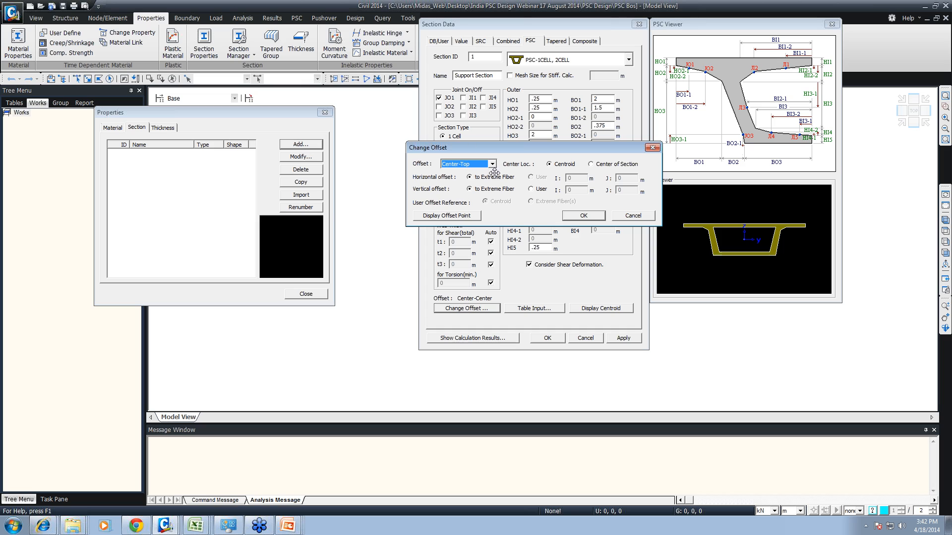
- Confirm the section offset and display the section's centroid in the viewer
{"action": "left_click", "coordinate": [584, 216]}
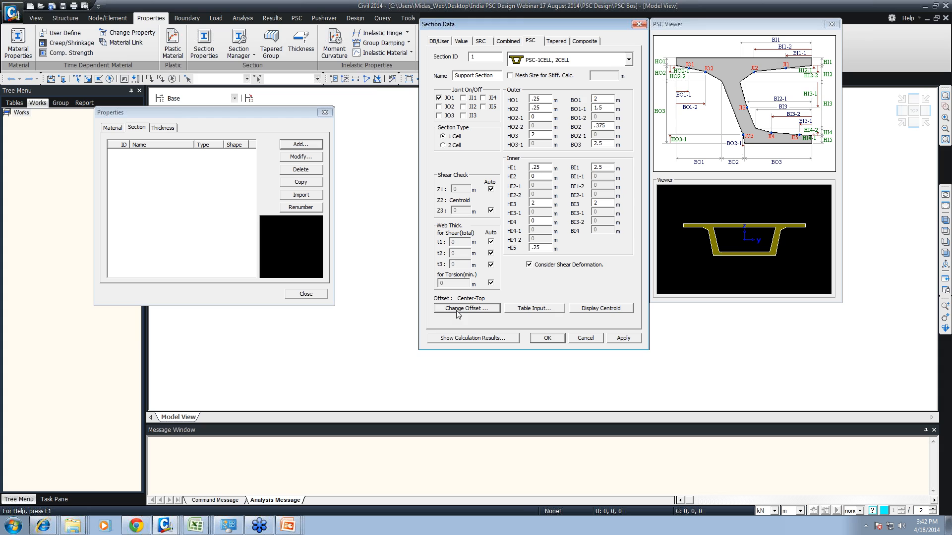
{"action": "left_click", "coordinate": [626, 309]}
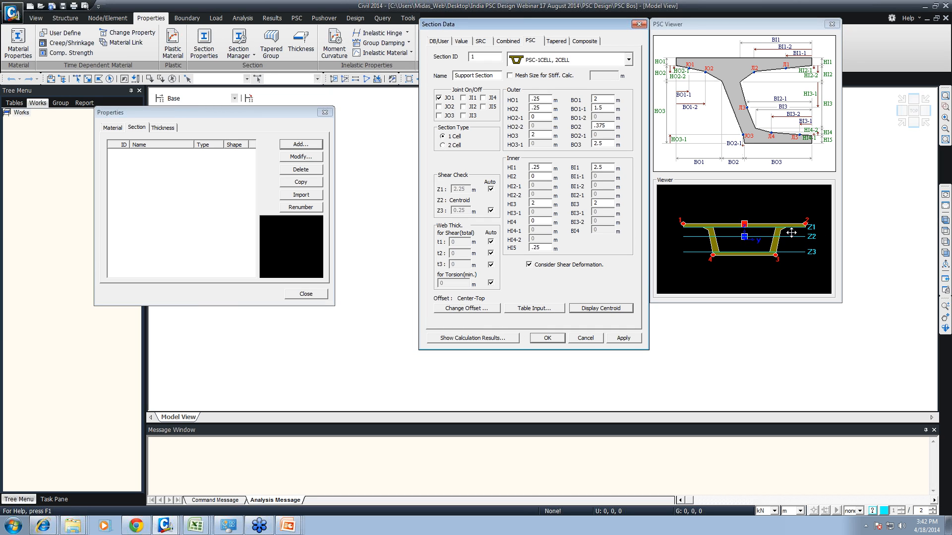
- Review the section's calculated properties and its automatic shear check and web thickness values
{"action": "left_click", "coordinate": [471, 338]}
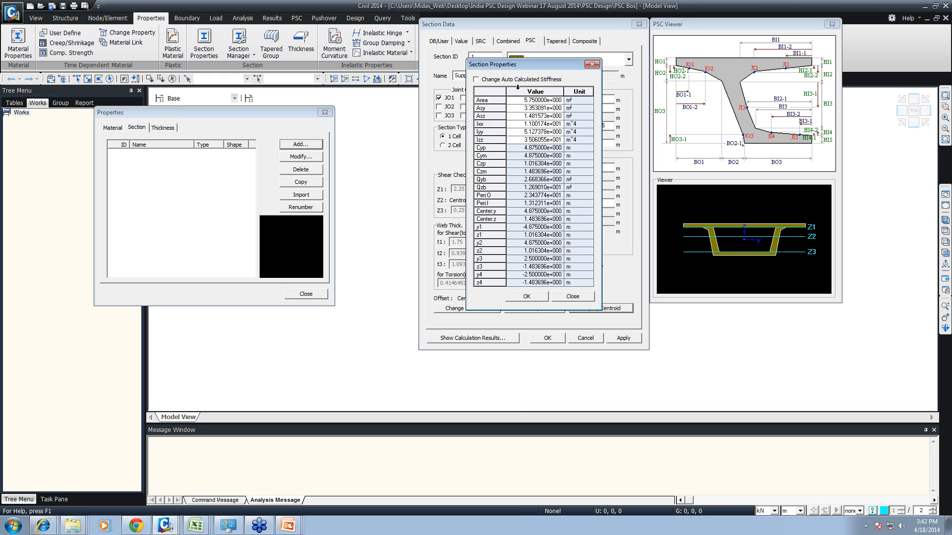
{"action": "left_click_drag", "start_coordinate": [529, 101], "coordinate": [543, 305]}
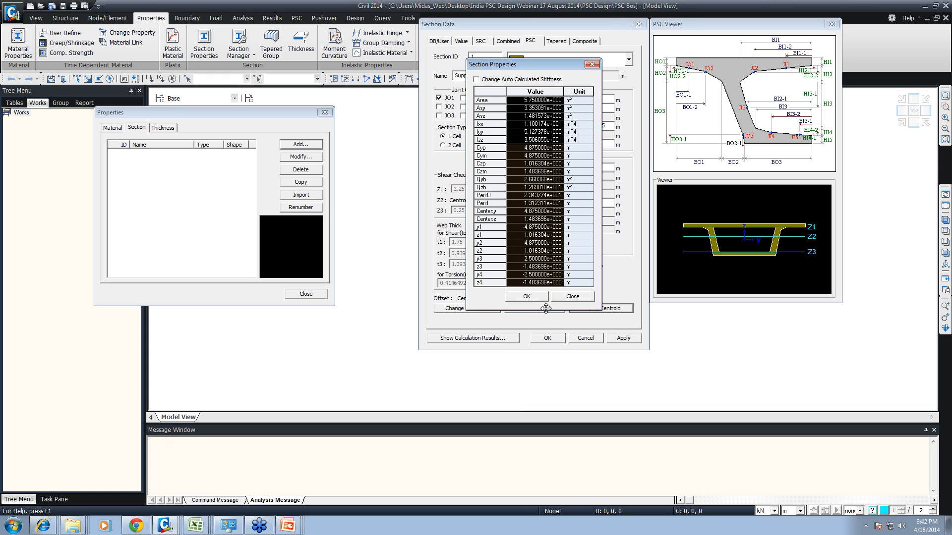
{"action": "left_click", "coordinate": [574, 295]}
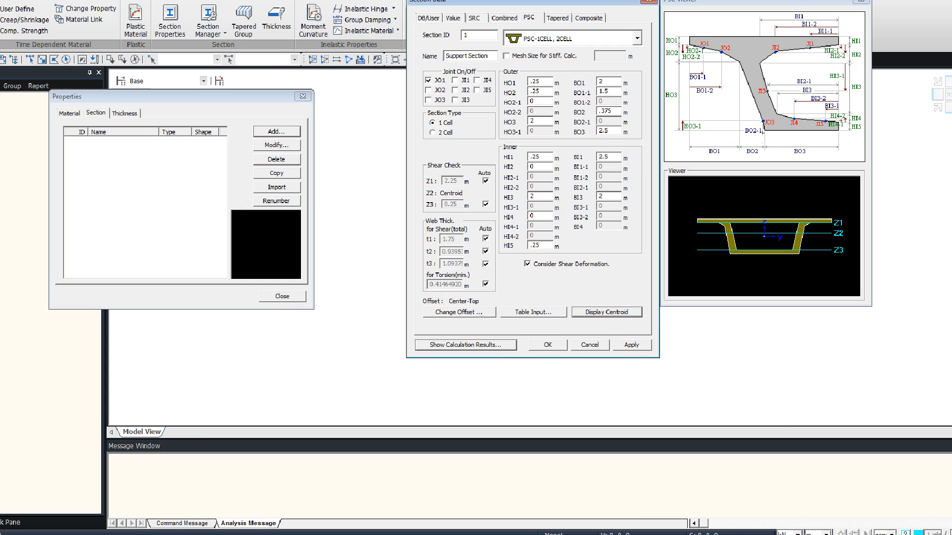
{"action": "mouse_move", "coordinate": [411, 150]}
{"action": "left_mouse_down", "text": "ctrl"}
{"action": "mouse_move", "coordinate": [477, 220]}
{"action": "mouse_move", "coordinate": [510, 303]}
{"action": "left_mouse_up", "text": "ctrl"}
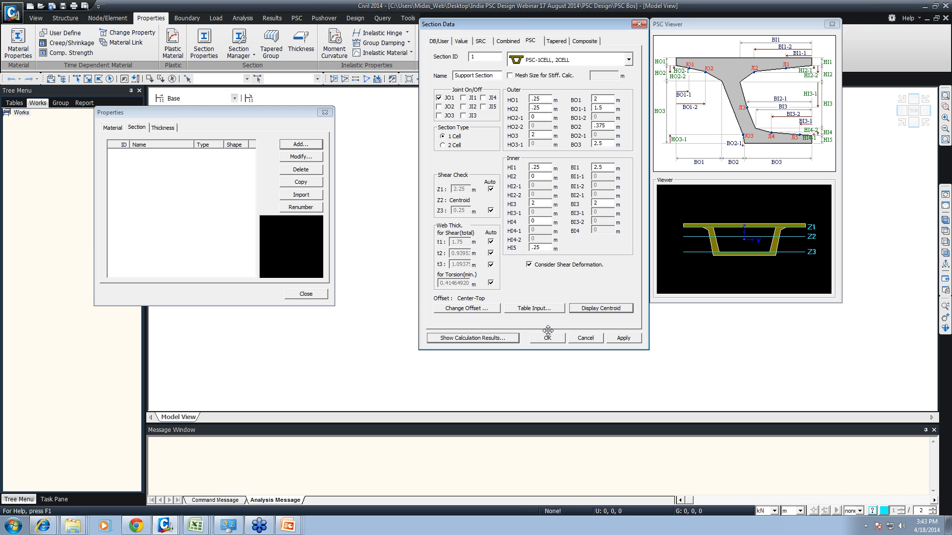
- Add the support section to the section list and name the following section Mid Section
{"action": "left_click", "coordinate": [623, 338]}
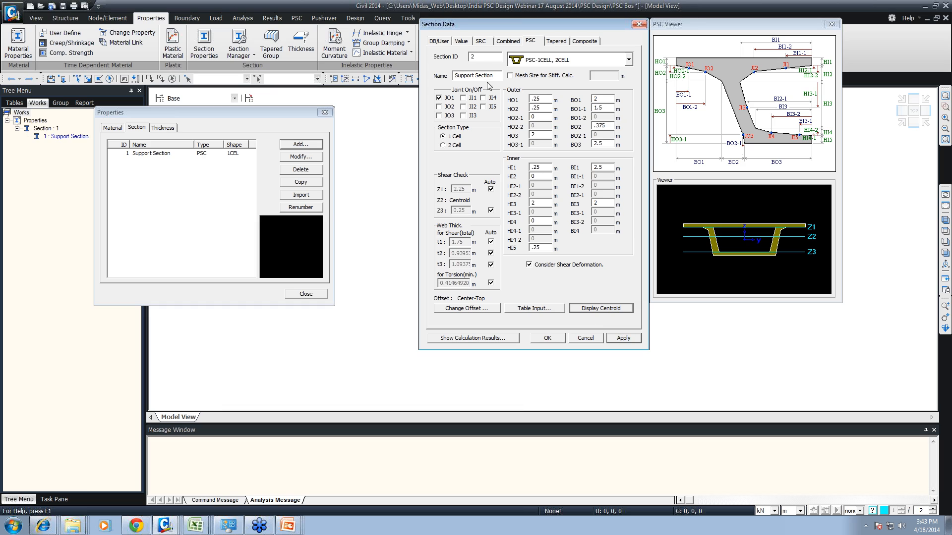
{"action": "left_click_drag", "start_coordinate": [476, 76], "coordinate": [453, 75]}
{"action": "type", "text": "Mid"}
- Set the mid section's outer height HO3 and inner height HI3 to 1.5 m each
{"action": "double_click", "coordinate": [539, 134]}
{"action": "type", "text": "1.5"}
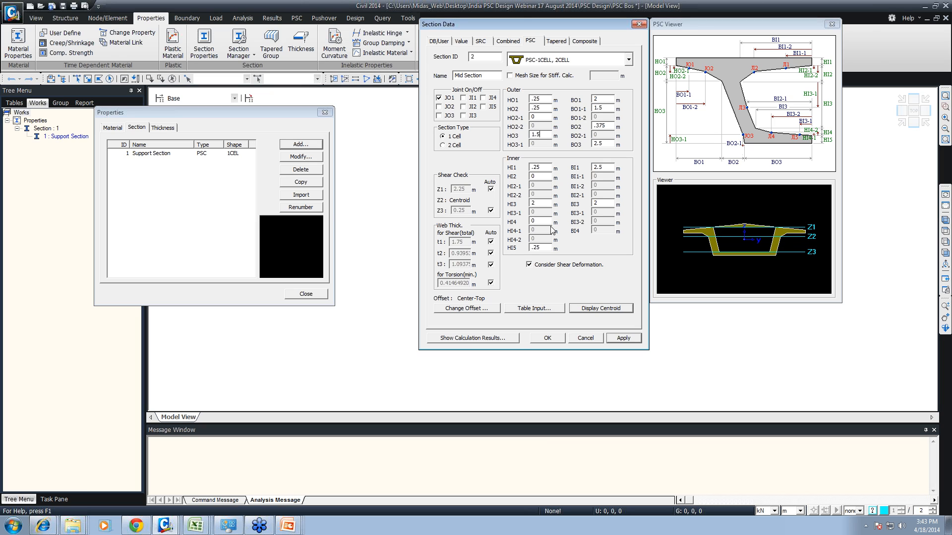
{"action": "double_click", "coordinate": [540, 203]}
{"action": "type", "text": "1.5"}
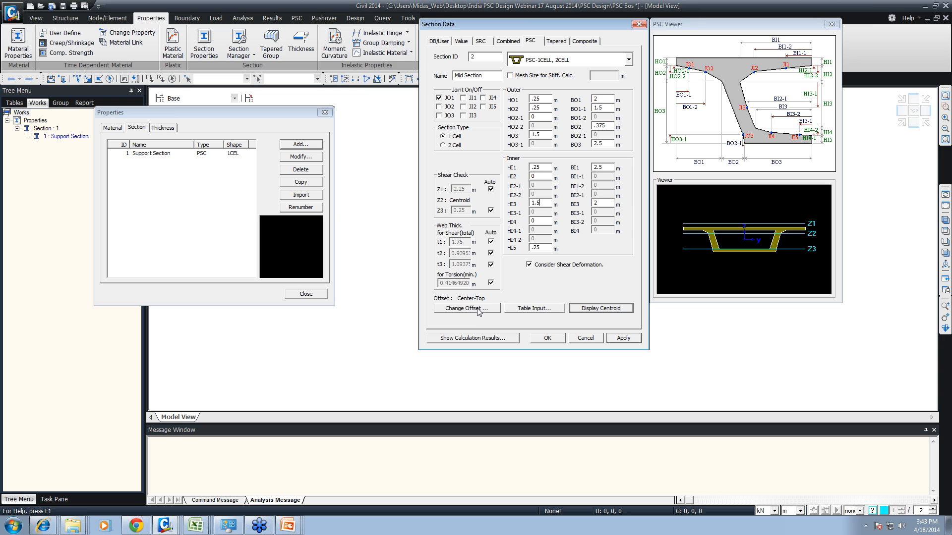
- Calculate the mid section's properties and add the section to the list
{"action": "left_click", "coordinate": [475, 338]}
{"action": "left_click", "coordinate": [557, 297]}
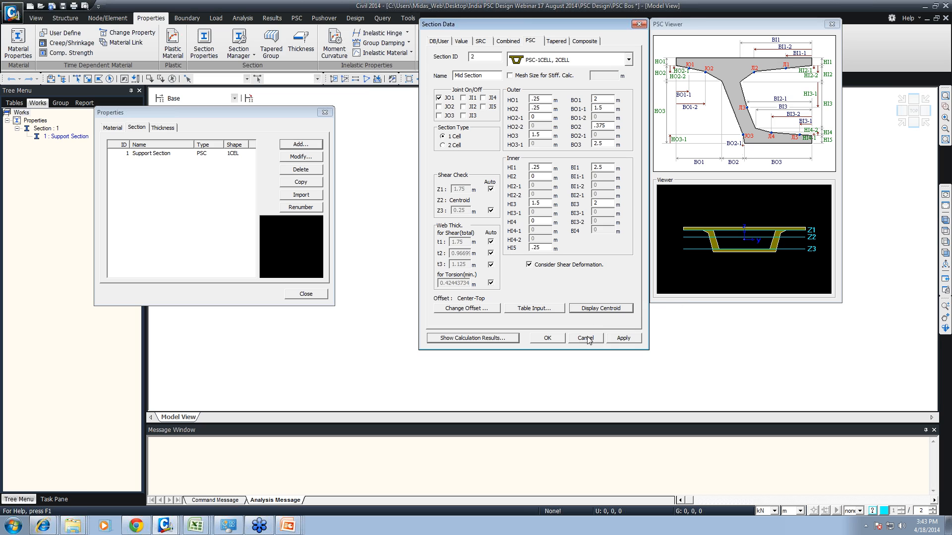
{"action": "left_click", "coordinate": [624, 338]}
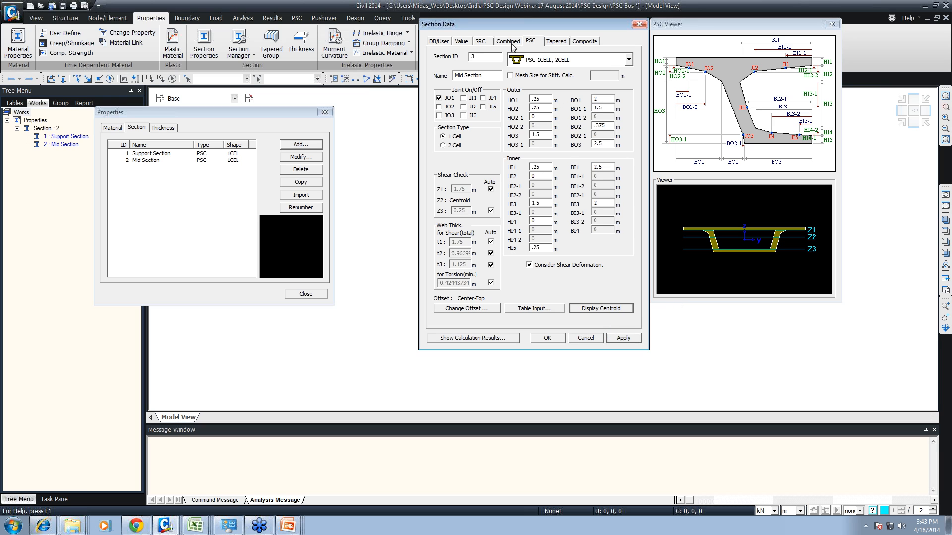
- Start a tapered section of type PSC-1CELL and name it Support-Mid
{"action": "left_click", "coordinate": [556, 41]}
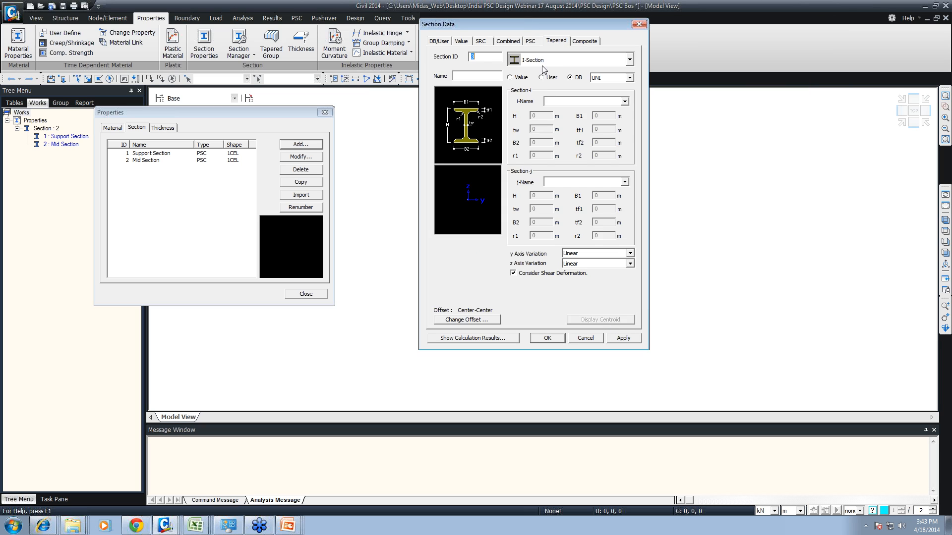
{"action": "left_click", "coordinate": [544, 61]}
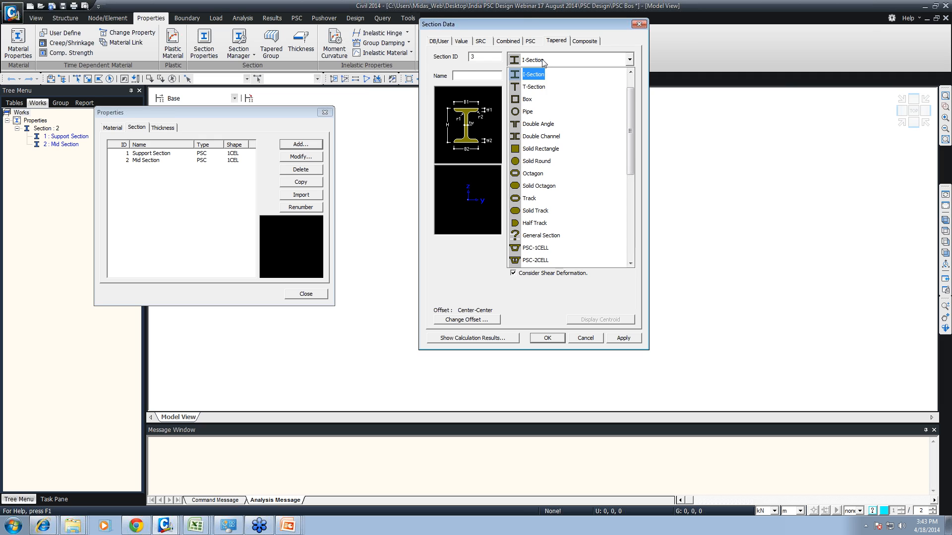
{"action": "scroll", "coordinate": [553, 143], "scroll_direction": "down", "scroll_amount": 3}
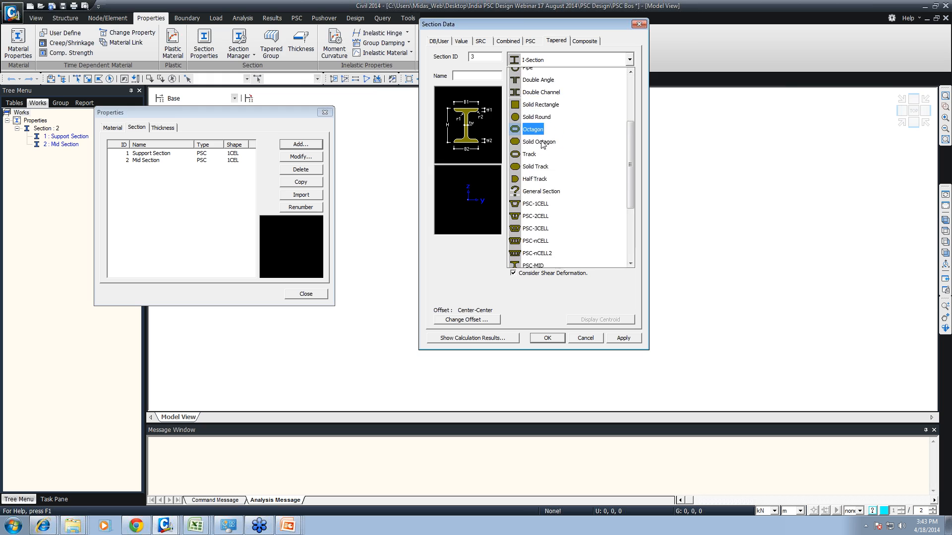
{"action": "scroll", "coordinate": [555, 124], "scroll_direction": "up", "scroll_amount": 2}
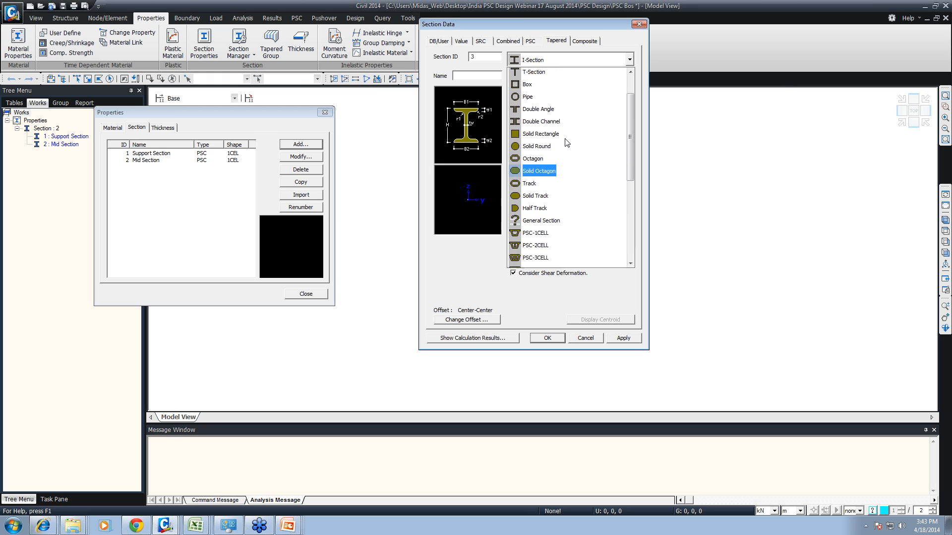
{"action": "scroll", "coordinate": [570, 114], "scroll_direction": "down", "scroll_amount": 1}
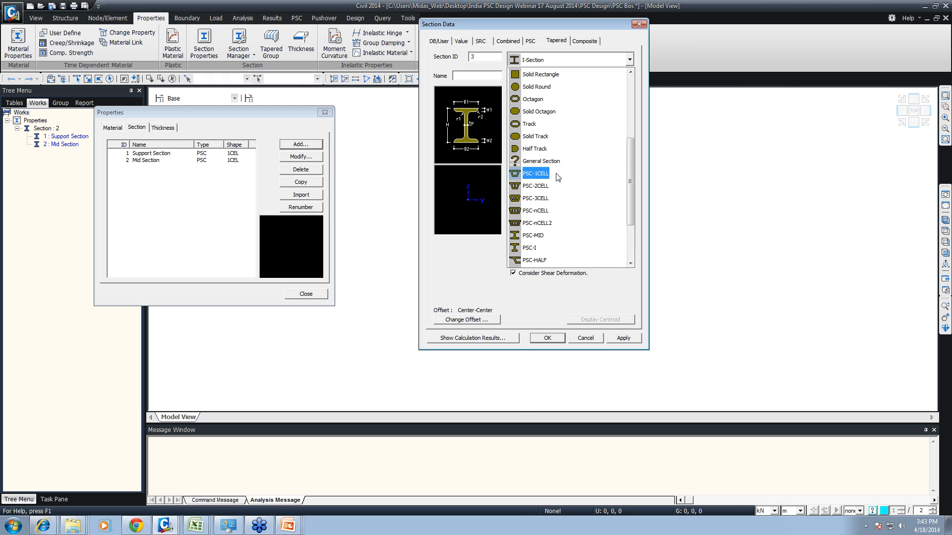
{"action": "scroll", "coordinate": [558, 178], "scroll_direction": "down", "scroll_amount": 2}
{"action": "left_click", "coordinate": [573, 151]}
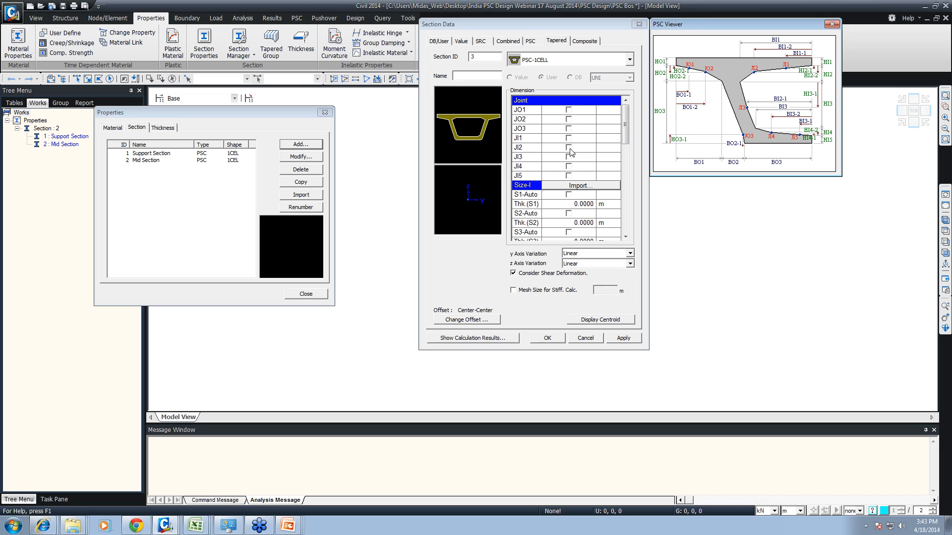
{"action": "left_click", "coordinate": [480, 76]}
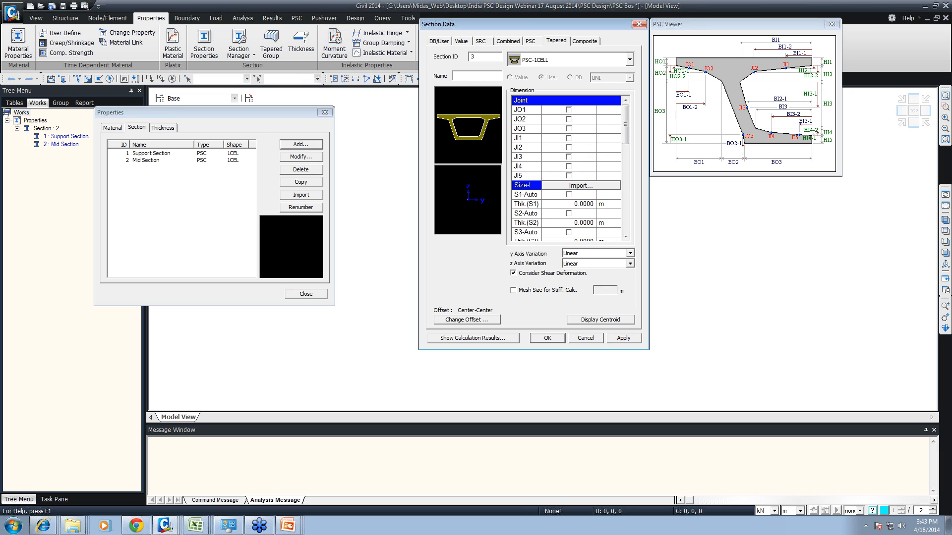
{"action": "type", "text": "Suppor"}
{"action": "type", "text": "t-<M"}
{"action": "mouse_move", "coordinate": [625, 130]}
{"action": "left_mouse_down"}
{"action": "mouse_move", "coordinate": [625, 196]}
{"action": "mouse_move", "coordinate": [621, 119]}
{"action": "left_mouse_up"}
{"action": "left_click_drag", "start_coordinate": [675, 255], "coordinate": [872, 205]}
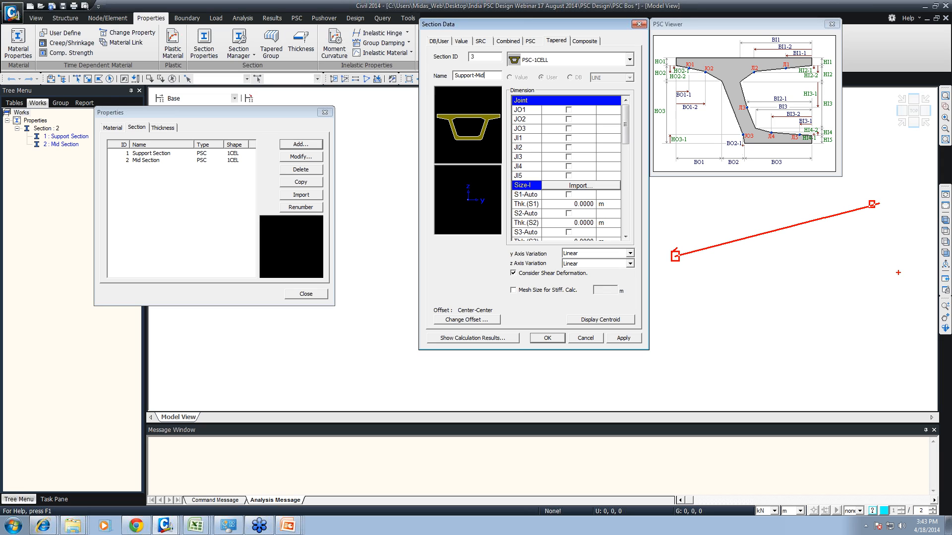
{"action": "type", "text": "t"}
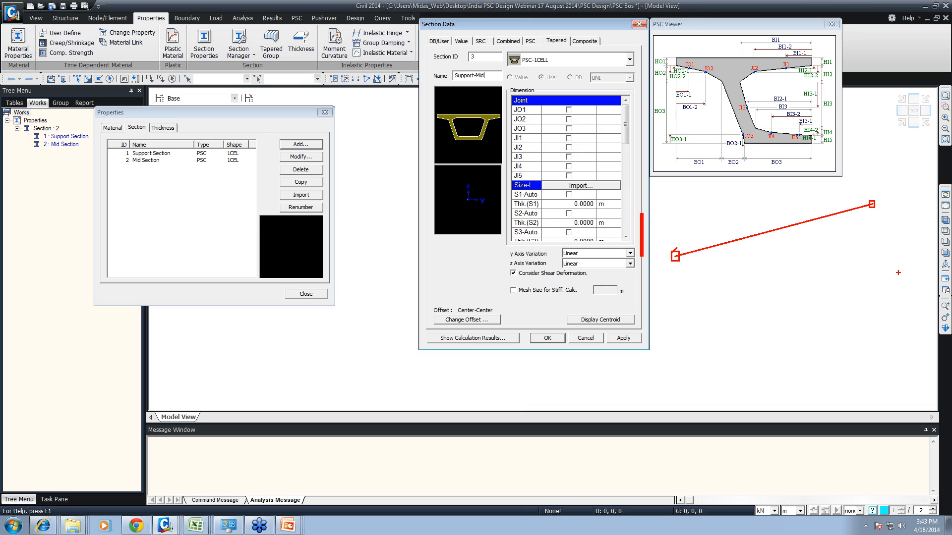
{"action": "type", "text": "1t2"}
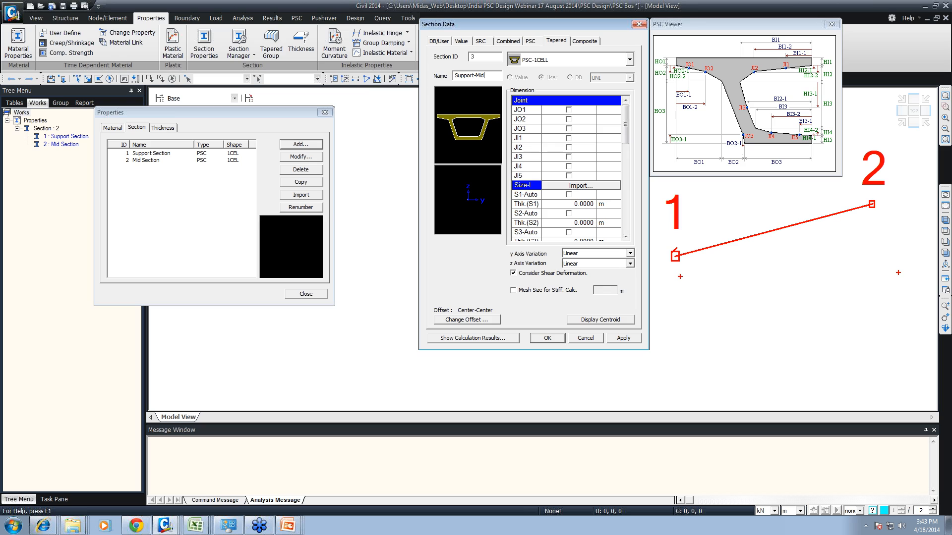
{"action": "mouse_move", "coordinate": [684, 277]}
{"action": "left_mouse_down"}
{"action": "mouse_move", "coordinate": [879, 220]}
{"action": "mouse_move", "coordinate": [874, 231]}
{"action": "left_mouse_up"}
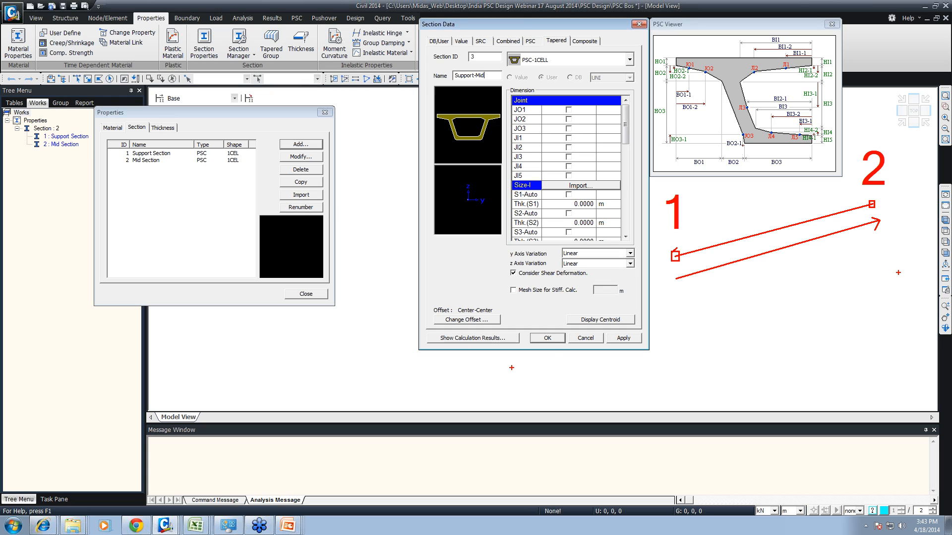
{"action": "type", "text": "t-M"}
{"action": "type", "text": "i"}
{"action": "key", "text": "Escape"}
{"action": "type", "text": "tj"}
{"action": "key", "text": "Escape"}
{"action": "type", "text": "t"}
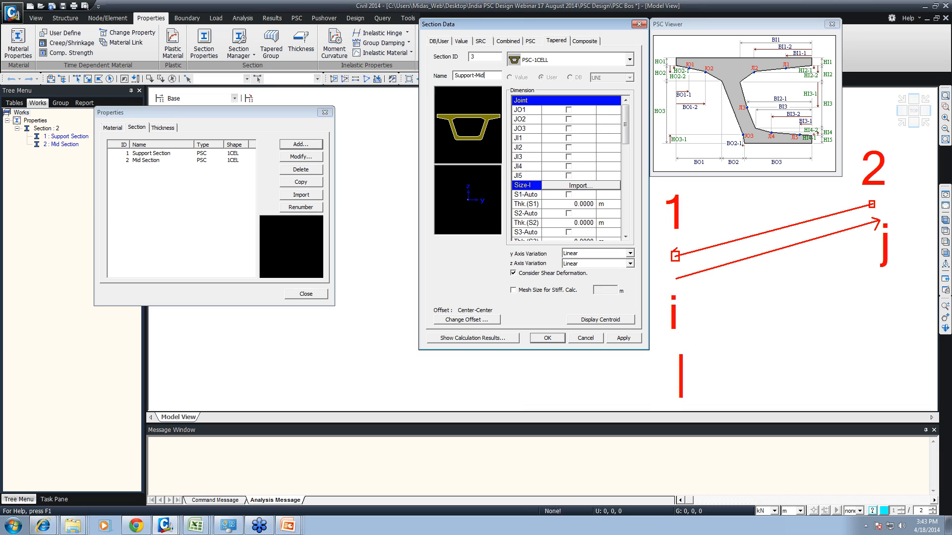
{"action": "type", "text": "s"}
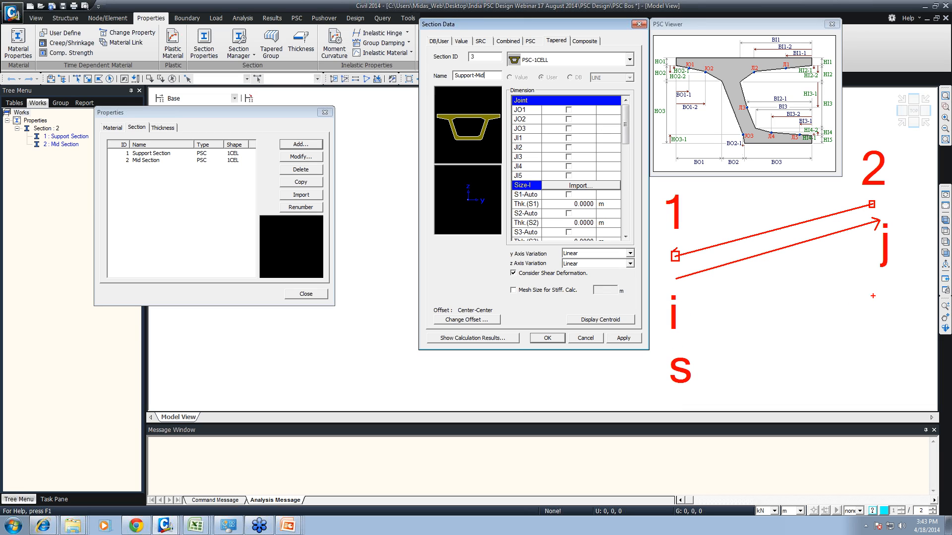
{"action": "type", "text": "tm"}
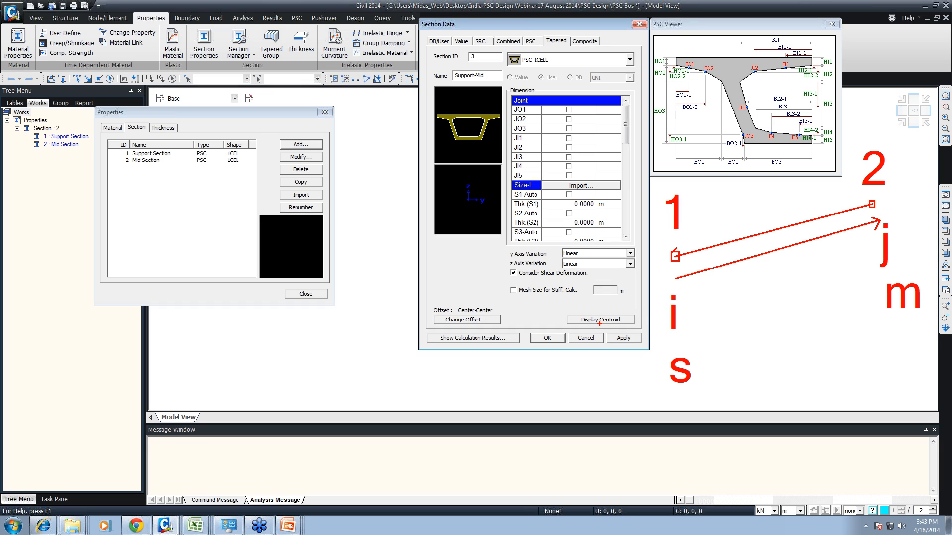
{"action": "key", "text": "Escape"}
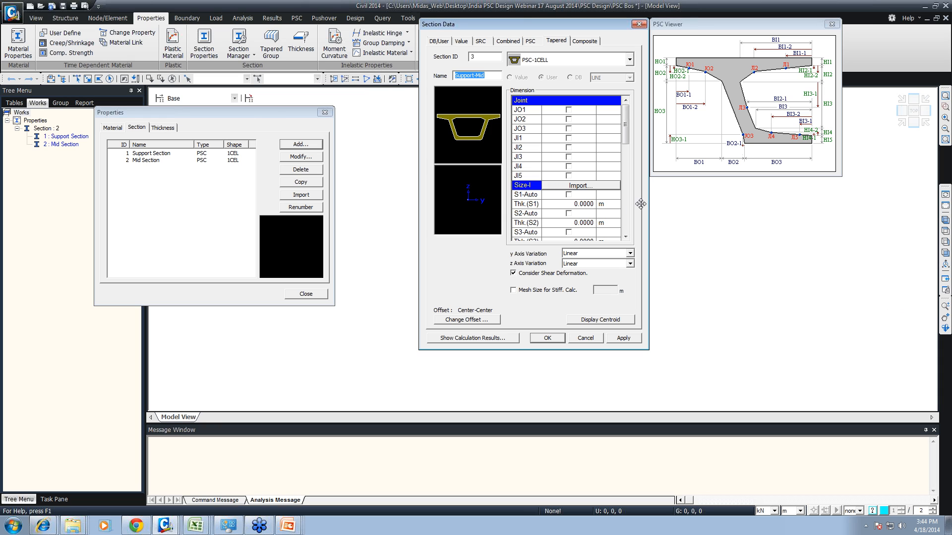
- Import the Support Section dimensions into Size-I of the Support-Mid tapered section
{"action": "left_click", "coordinate": [578, 185]}
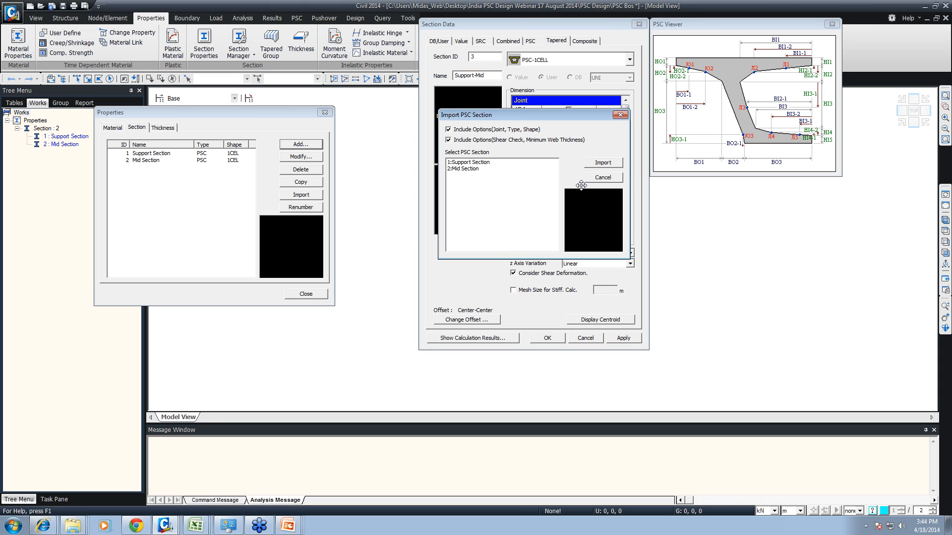
{"action": "left_click", "coordinate": [471, 162]}
{"action": "left_click", "coordinate": [603, 163]}
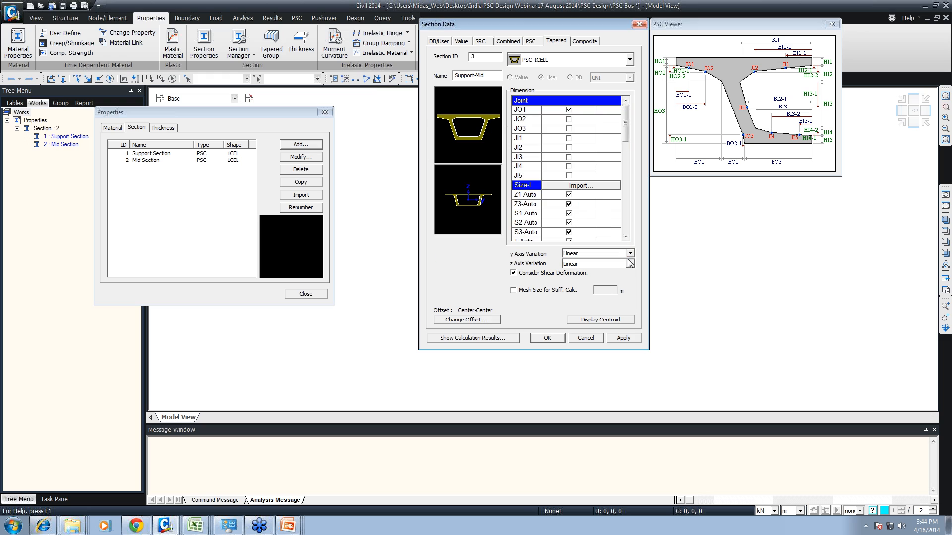
- Import the Mid Section dimensions into Size-J of the Support-Mid tapered section
{"action": "left_click_drag", "start_coordinate": [625, 139], "coordinate": [623, 195]}
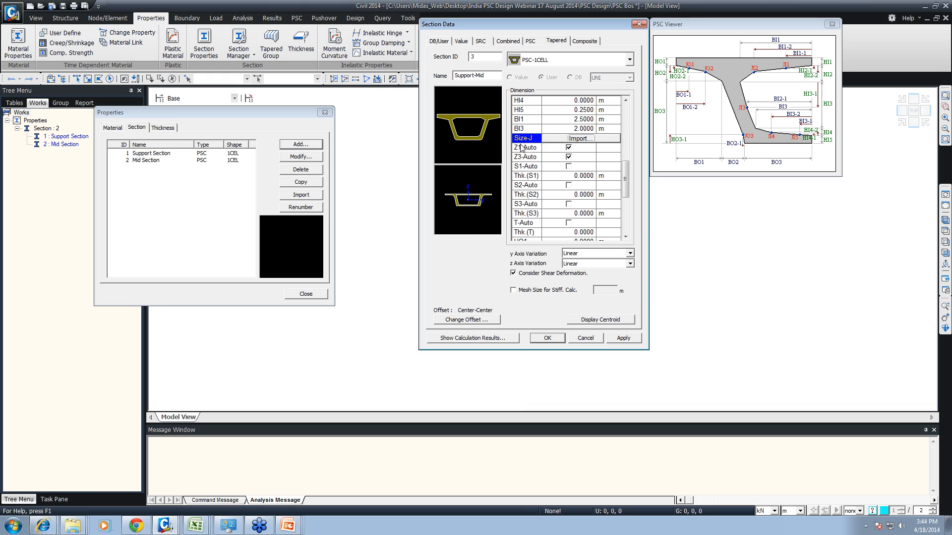
{"action": "left_click", "coordinate": [547, 139]}
{"action": "left_click", "coordinate": [468, 168]}
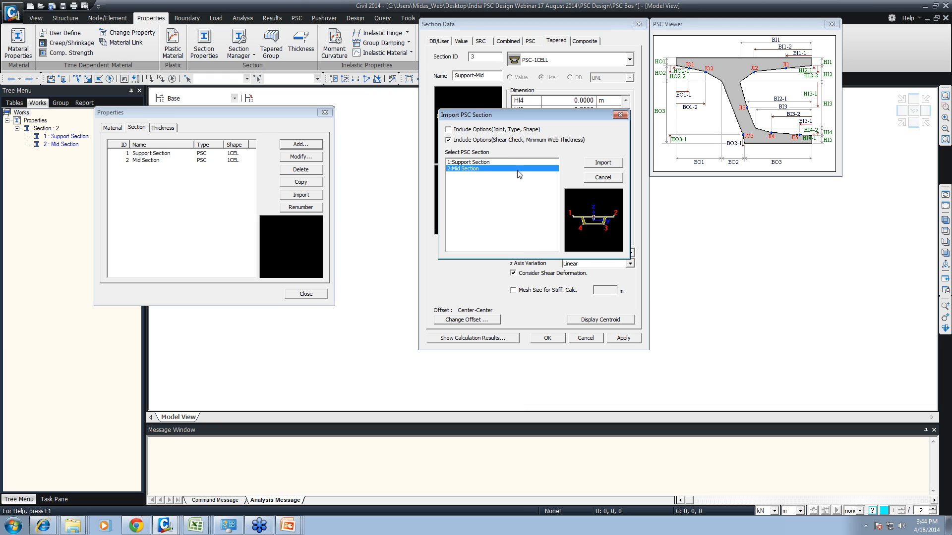
{"action": "left_click", "coordinate": [615, 163]}
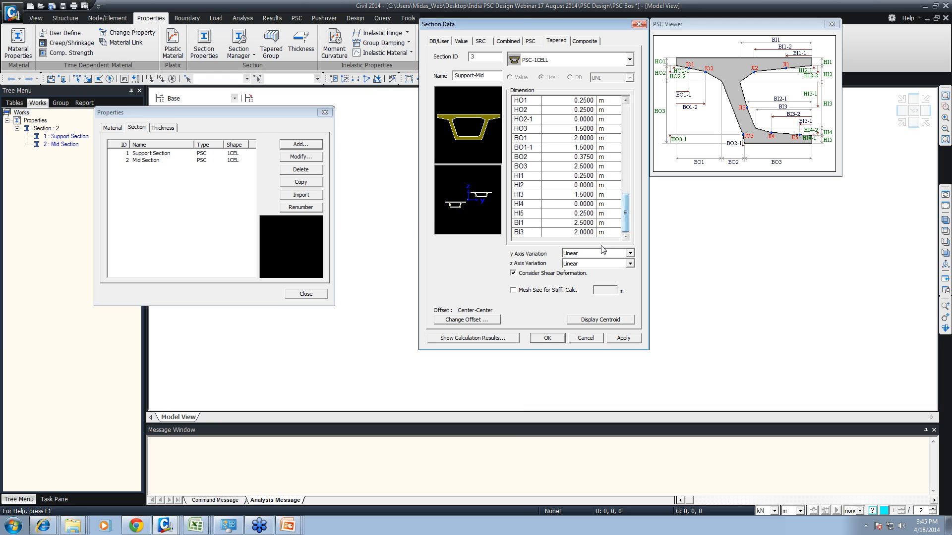
- Add the Support-Mid tapered section with Parabolic z-axis variation and a Center-Top offset
{"action": "left_click", "coordinate": [598, 263]}
{"action": "left_click", "coordinate": [582, 277]}
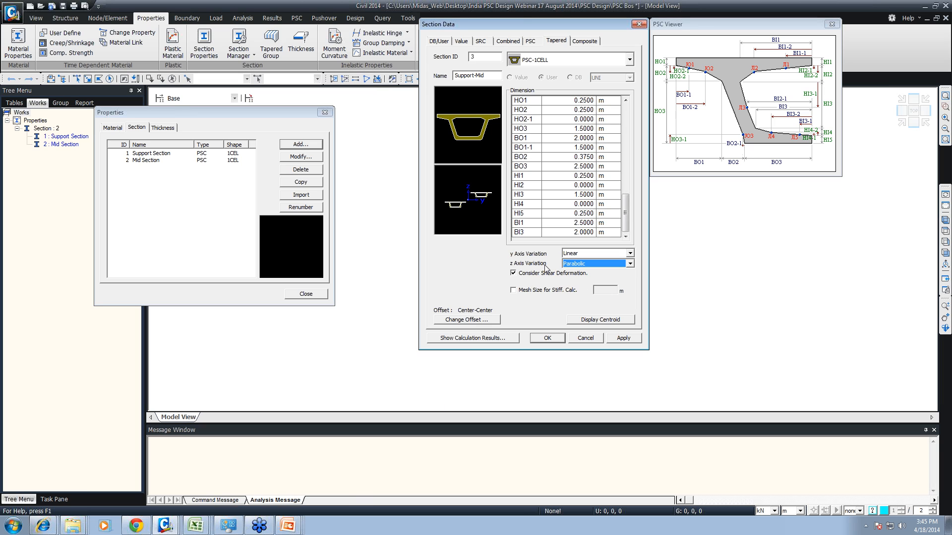
{"action": "left_click", "coordinate": [471, 320]}
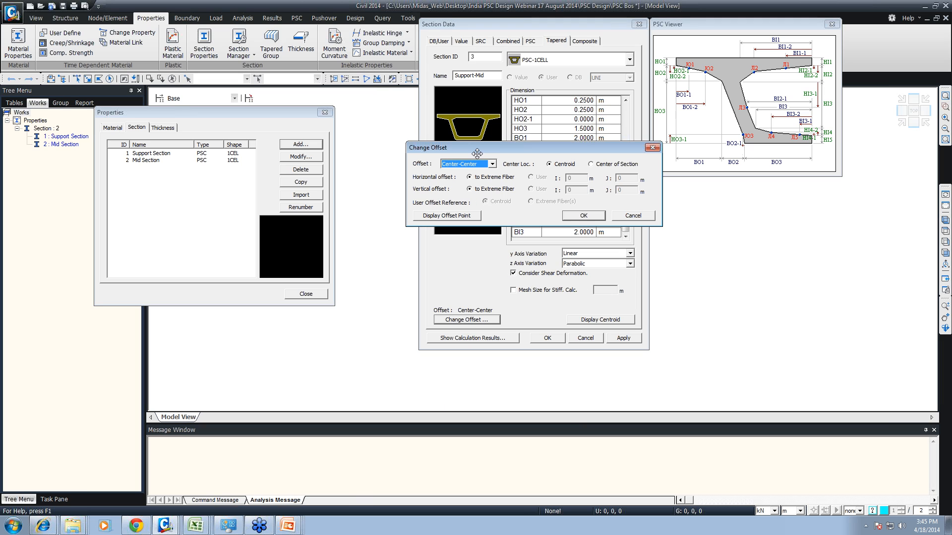
{"action": "left_click", "coordinate": [469, 164]}
{"action": "left_click", "coordinate": [465, 177]}
{"action": "left_click", "coordinate": [579, 216]}
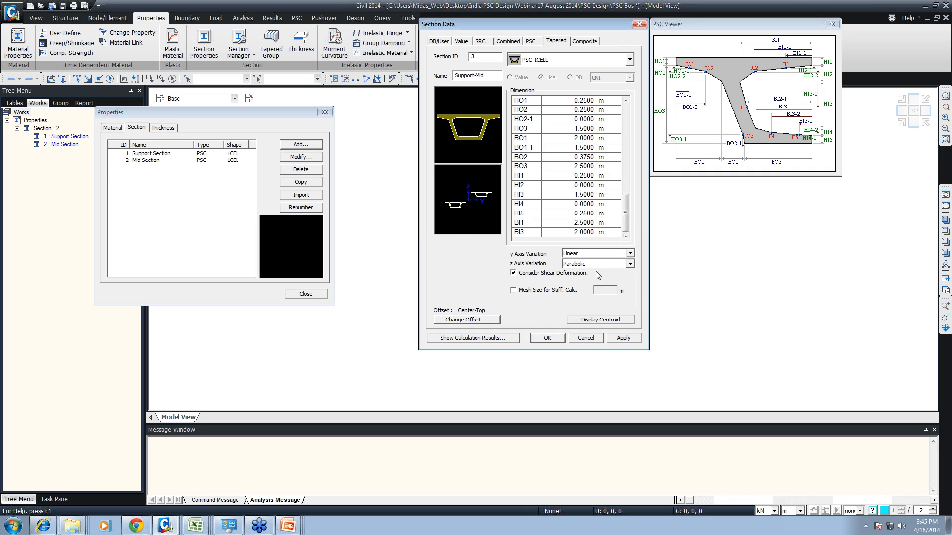
{"action": "left_click", "coordinate": [624, 340]}
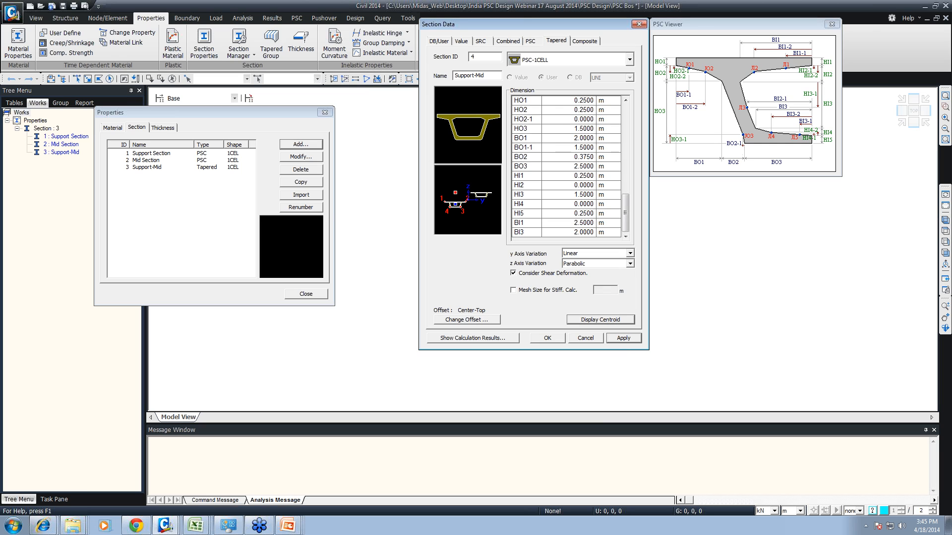
- Name the second tapered section Mid-Support
{"action": "left_click_drag", "start_coordinate": [456, 76], "coordinate": [514, 66]}
{"action": "type", "text": "i"}
{"action": "type", "text": "Mi"}
{"action": "type", "text": "d-uppor"}
{"action": "type", "text": "S"}
- Import the Mid Section dimensions into Size-I of the Mid-Support tapered section
{"action": "scroll", "coordinate": [549, 176], "scroll_direction": "down", "scroll_amount": 3}
{"action": "scroll", "coordinate": [551, 177], "scroll_direction": "up", "scroll_amount": 10}
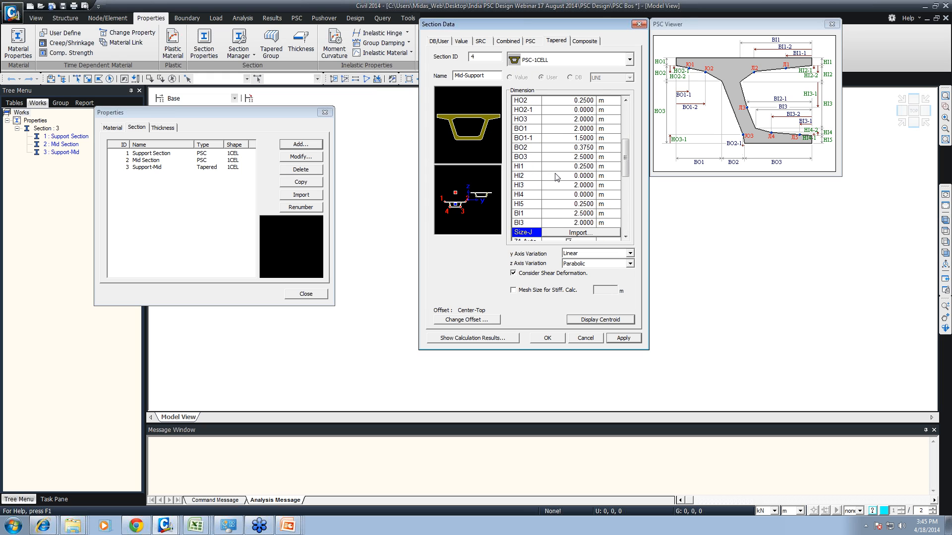
{"action": "scroll", "coordinate": [559, 182], "scroll_direction": "up", "scroll_amount": 2}
{"action": "left_click", "coordinate": [560, 186]}
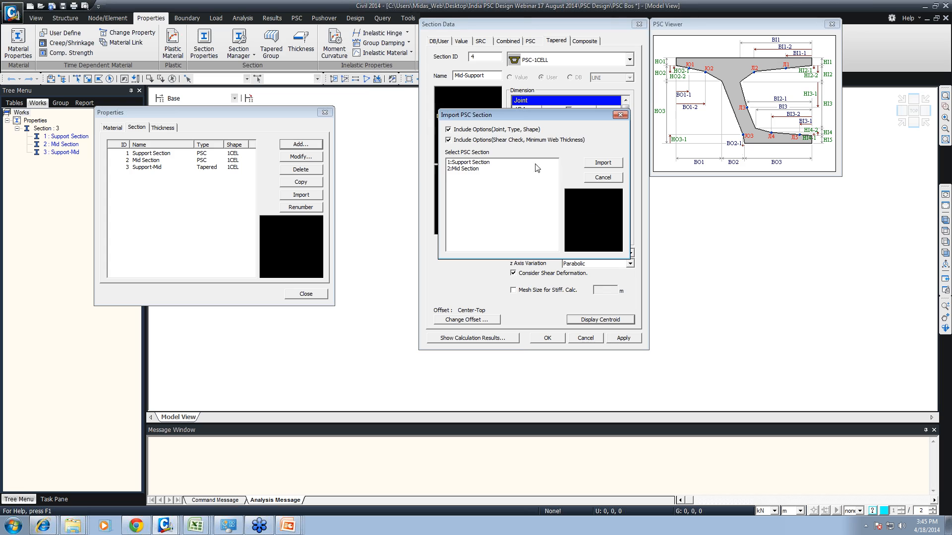
{"action": "left_click", "coordinate": [468, 169]}
{"action": "left_click", "coordinate": [602, 163]}
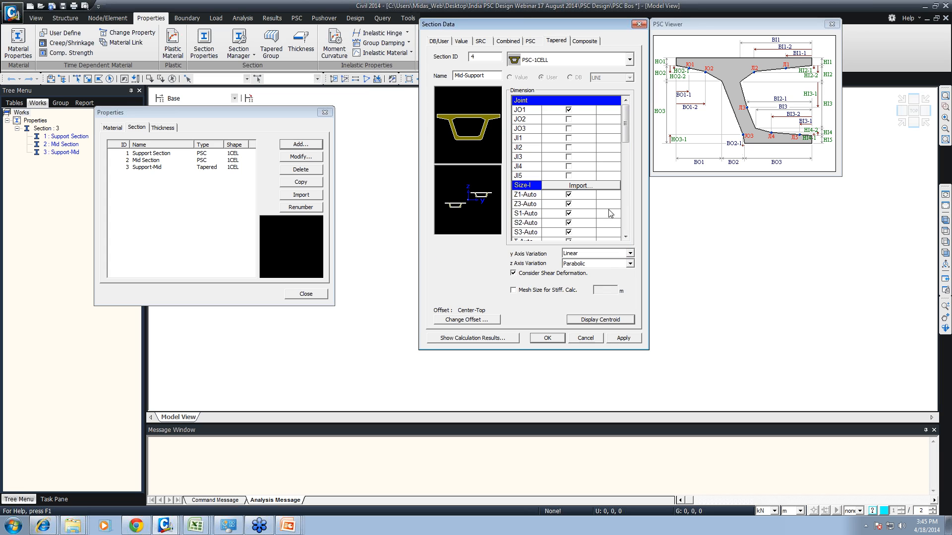
- Import the Support Section dimensions into Size-J of Mid-Support and add the tapered section to the list
{"action": "scroll", "coordinate": [616, 179], "scroll_direction": "down", "scroll_amount": 5}
{"action": "left_click", "coordinate": [580, 129]}
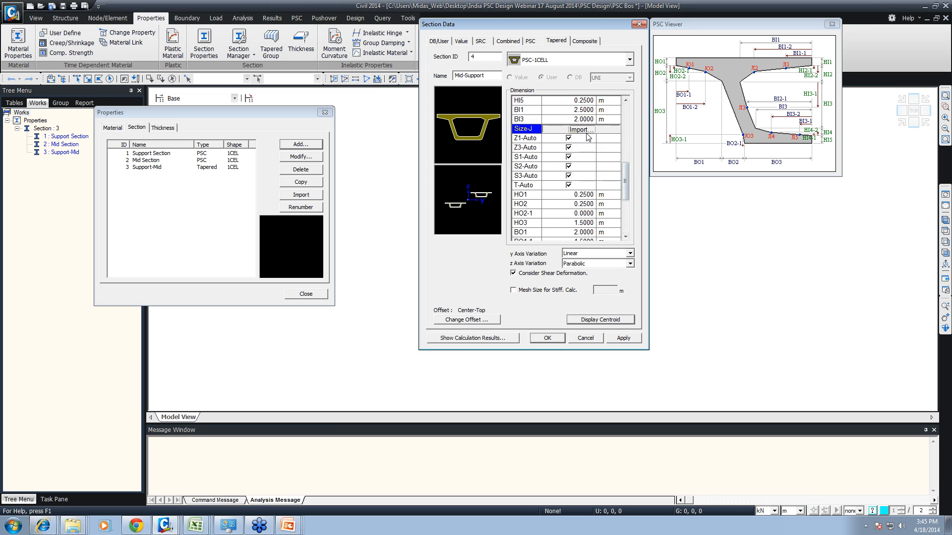
{"action": "left_click", "coordinate": [458, 163]}
{"action": "left_click", "coordinate": [591, 163]}
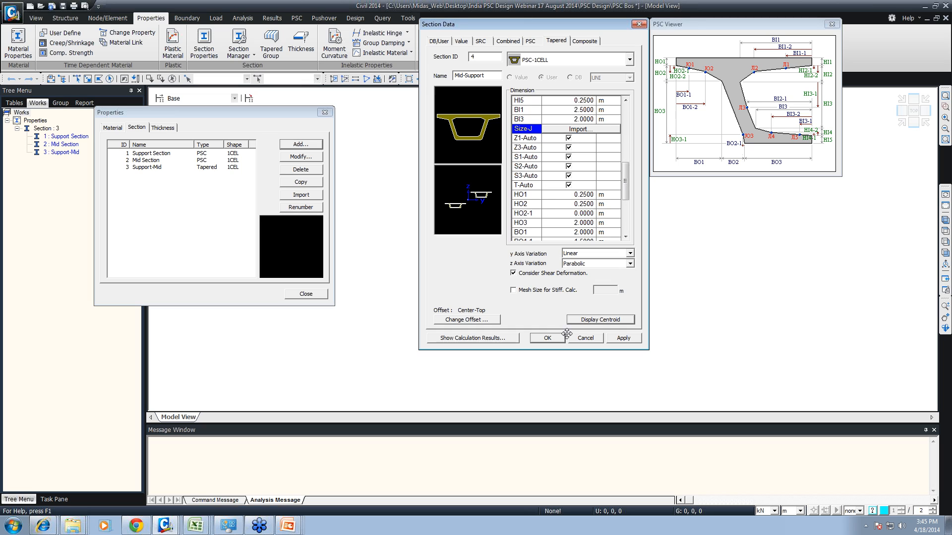
{"action": "left_click", "coordinate": [619, 341]}
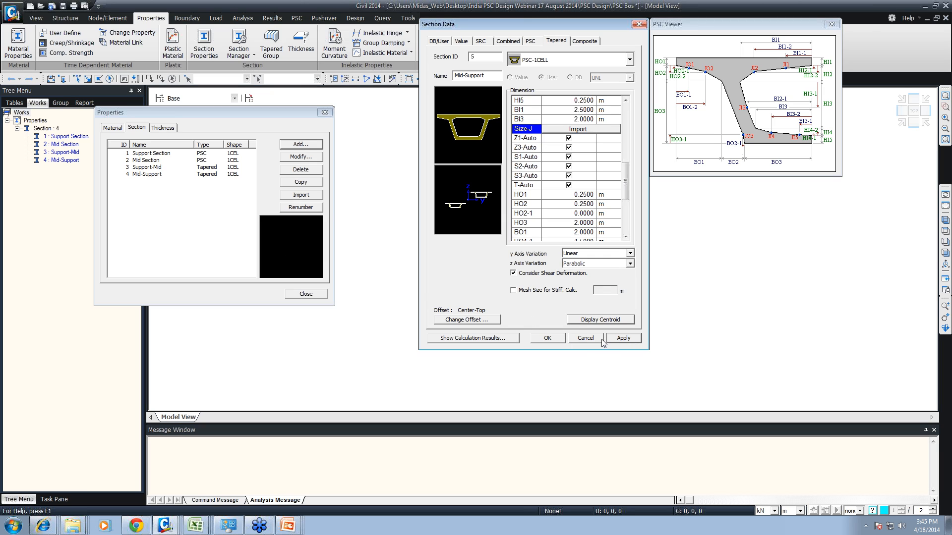
- Leave the section definition and start adding a new material, bringing up its type of design choices
{"action": "left_click", "coordinate": [586, 339]}
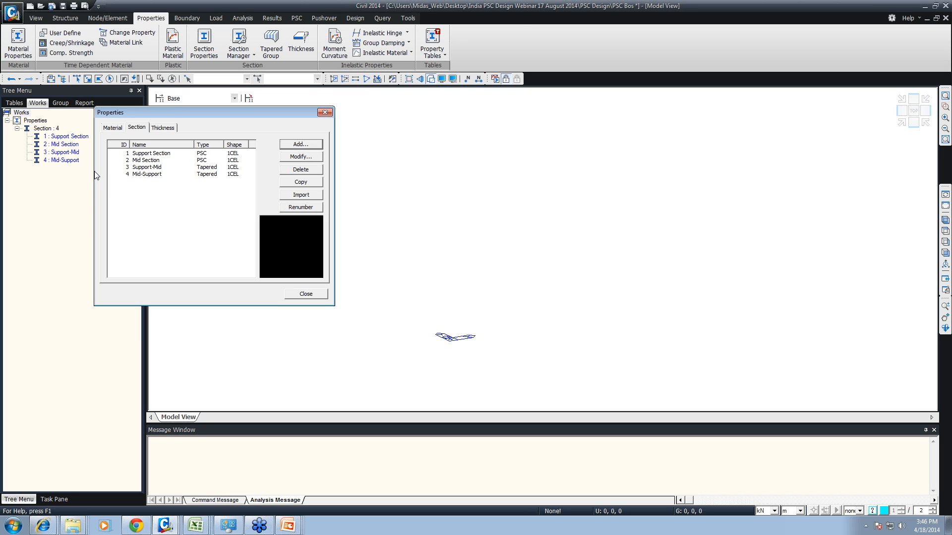
{"action": "left_click", "coordinate": [113, 128]}
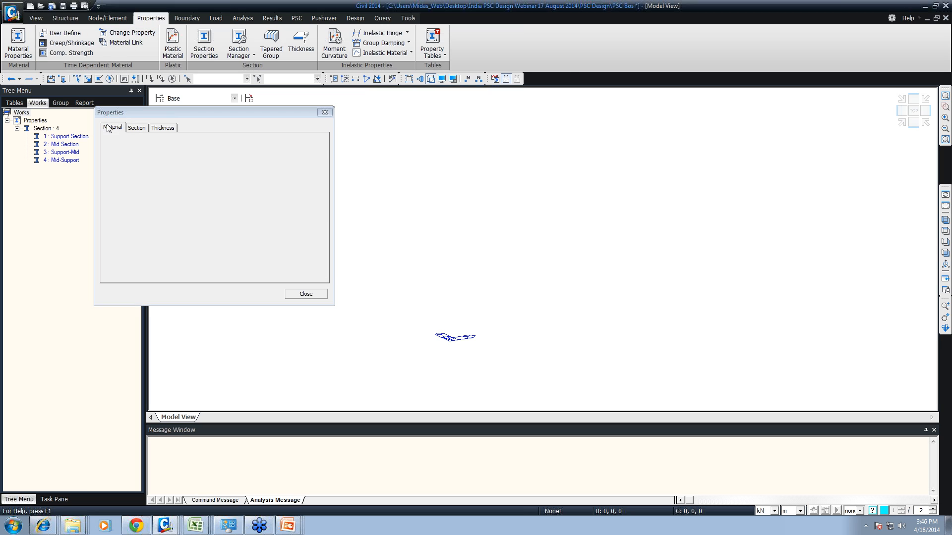
{"action": "left_click", "coordinate": [317, 144]}
{"action": "left_click", "coordinate": [436, 60]}
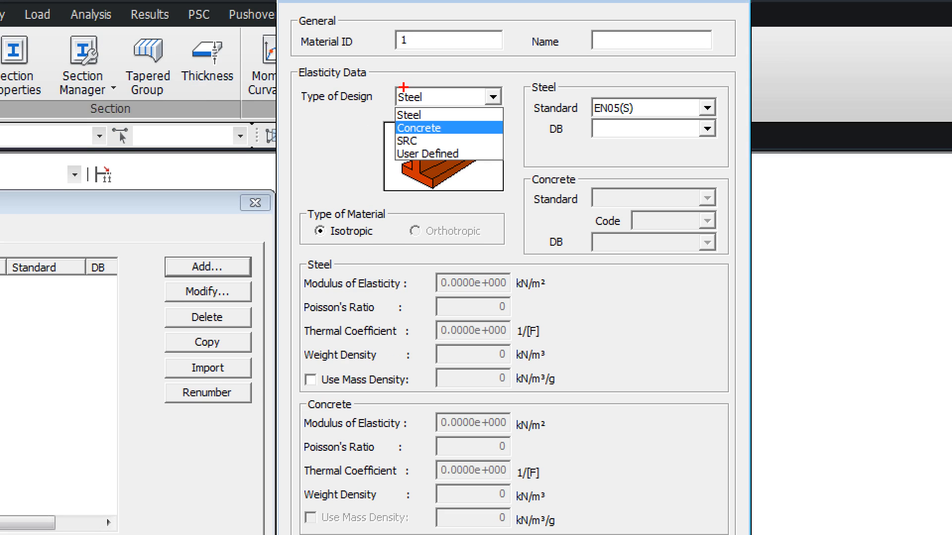
{"action": "left_click_drag", "start_coordinate": [376, 106], "coordinate": [515, 121], "text": "ctrl"}
{"action": "left_click_drag", "start_coordinate": [381, 117], "coordinate": [524, 132], "text": "ctrl"}
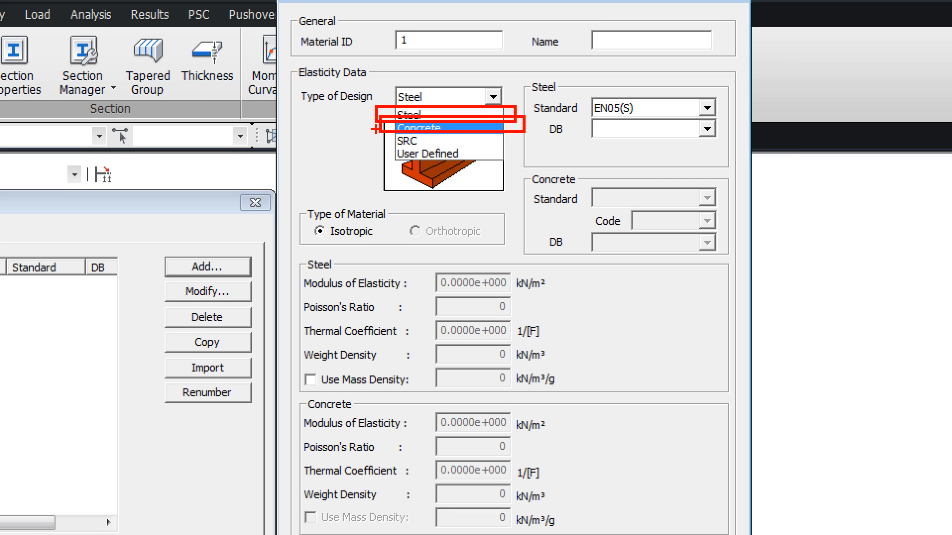
{"action": "left_click_drag", "start_coordinate": [375, 129], "coordinate": [535, 149], "text": "ctrl"}
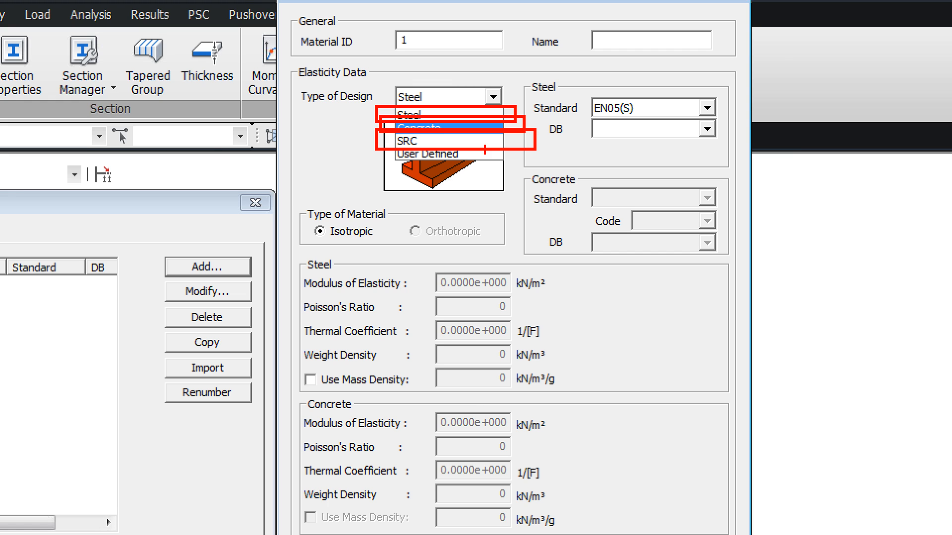
{"action": "left_click_drag", "start_coordinate": [379, 151], "coordinate": [547, 172], "text": "ctrl"}
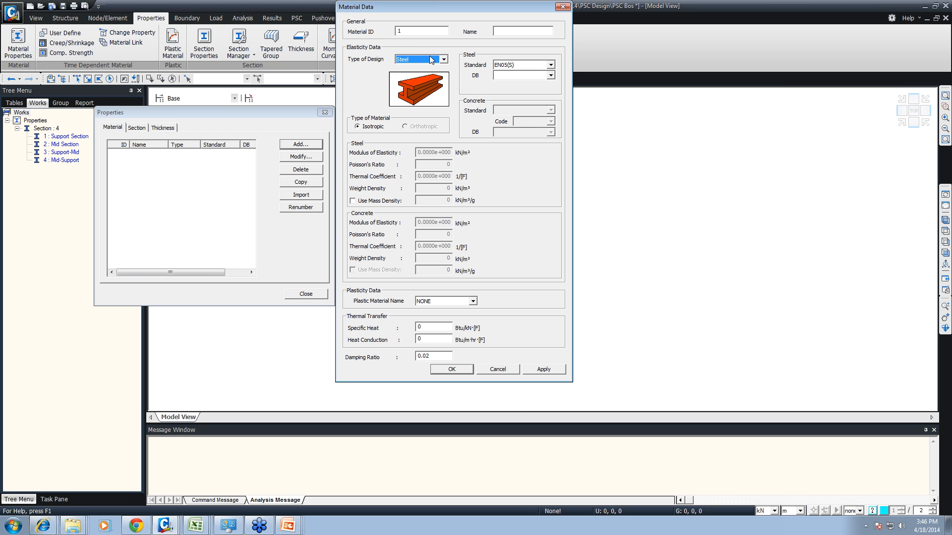
- Set the material's type of design to Concrete with the IS(RC) standard and the M40 grade
{"action": "left_click", "coordinate": [445, 91]}
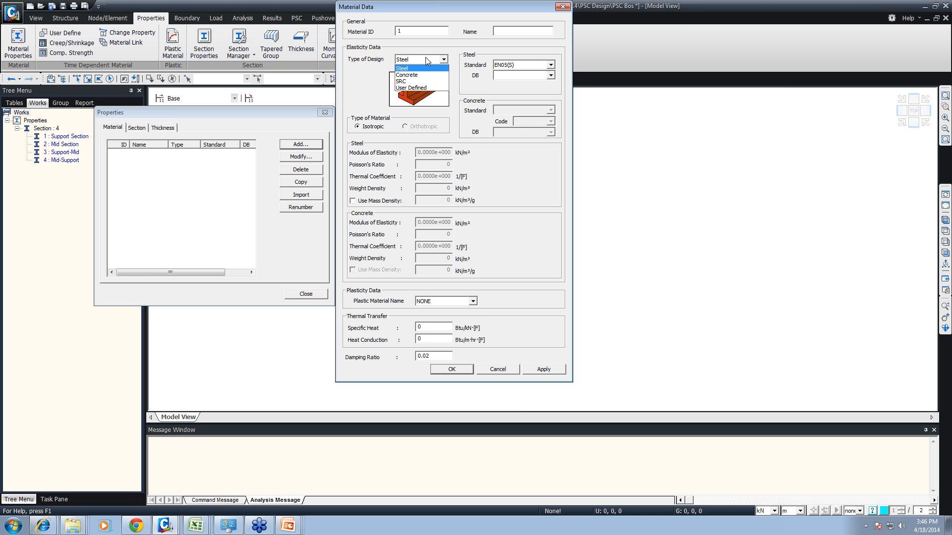
{"action": "left_click", "coordinate": [426, 75]}
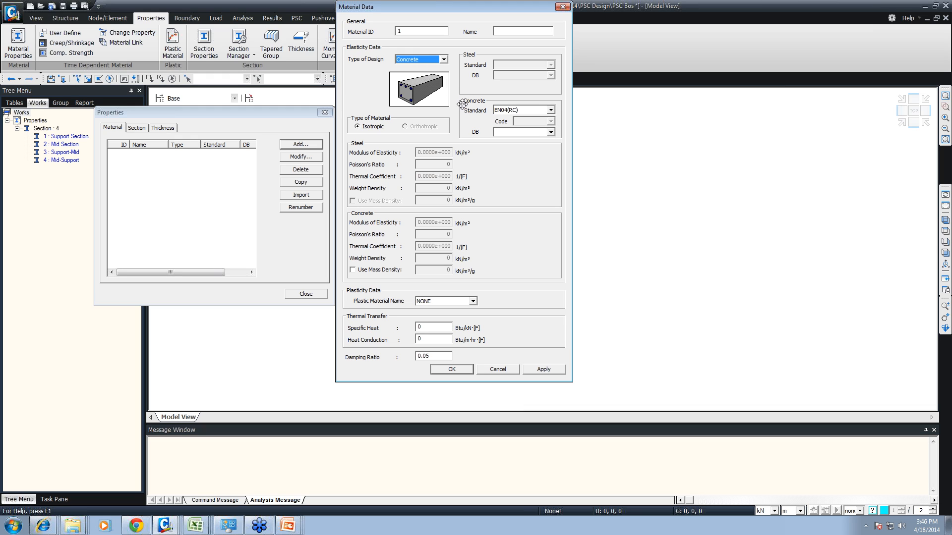
{"action": "left_click", "coordinate": [509, 116]}
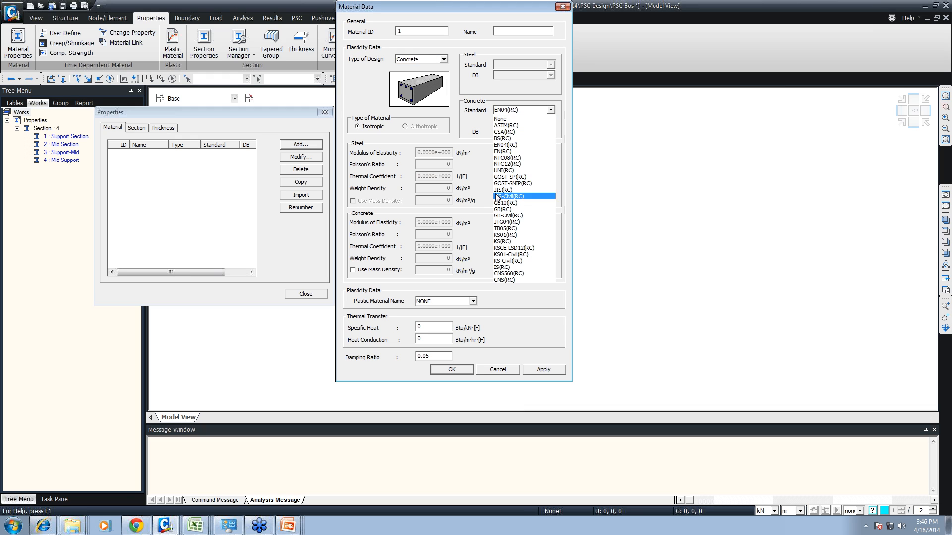
{"action": "left_click", "coordinate": [501, 267]}
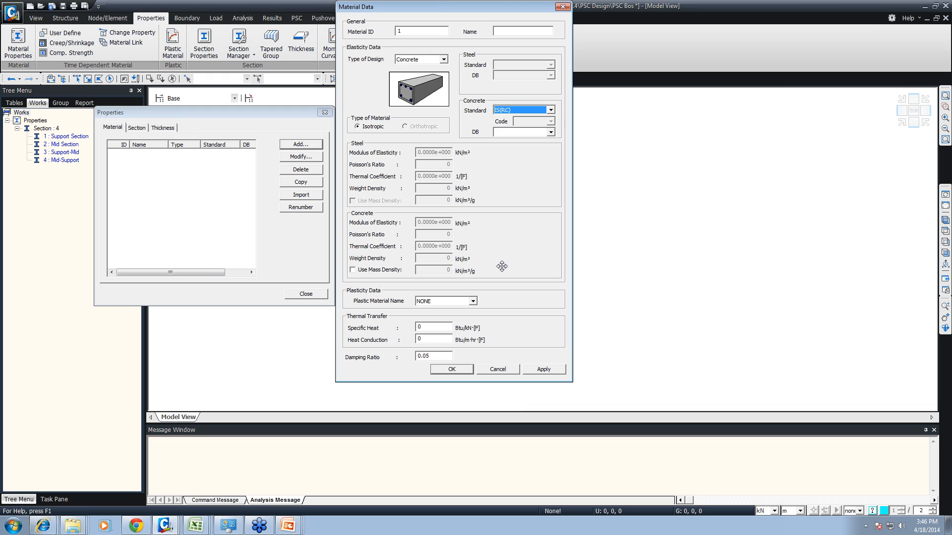
{"action": "left_click", "coordinate": [514, 112]}
{"action": "left_click", "coordinate": [501, 267]}
{"action": "left_click", "coordinate": [550, 132]}
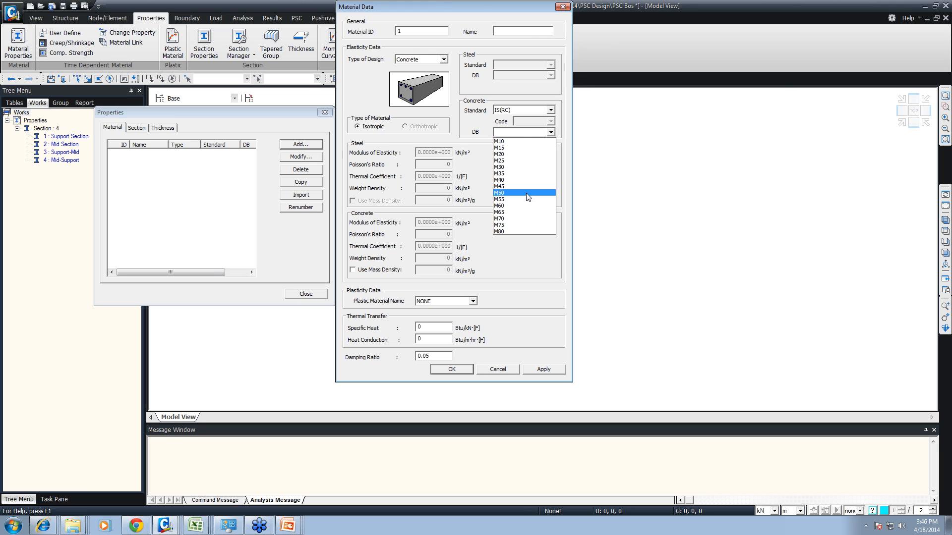
{"action": "left_click", "coordinate": [510, 180]}
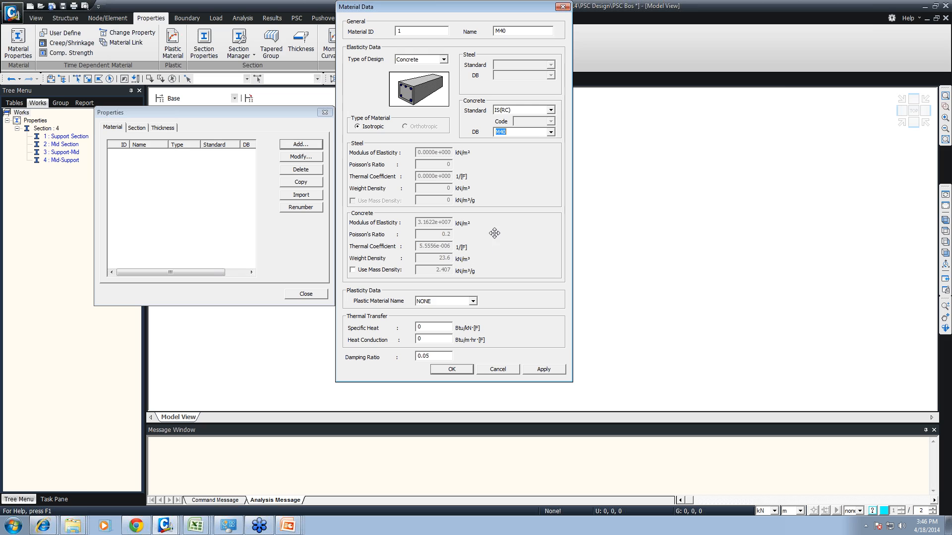
- Switch the concrete standard to None and set the weight density to 25 kN/m³
{"action": "left_click", "coordinate": [551, 111]}
{"action": "left_click_drag", "start_coordinate": [496, 170], "coordinate": [495, 174]}
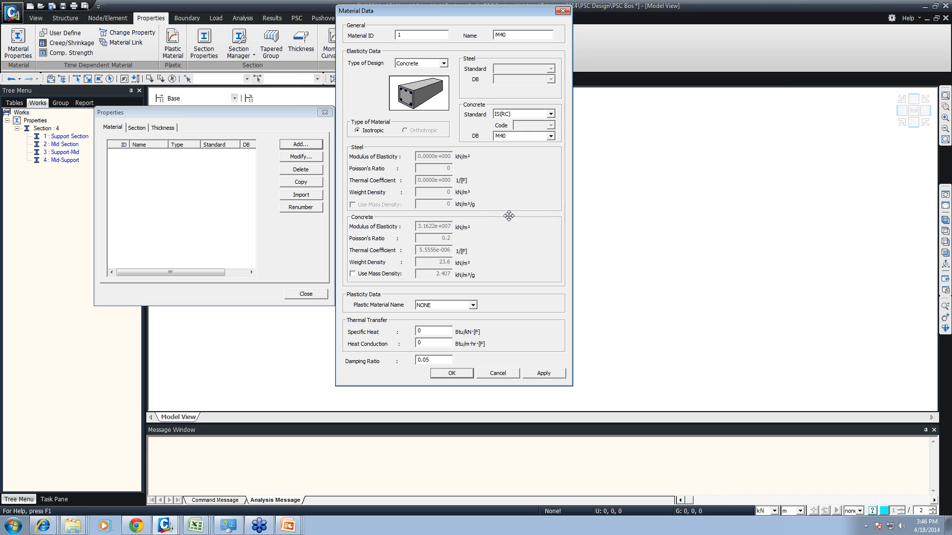
{"action": "left_click", "coordinate": [551, 114]}
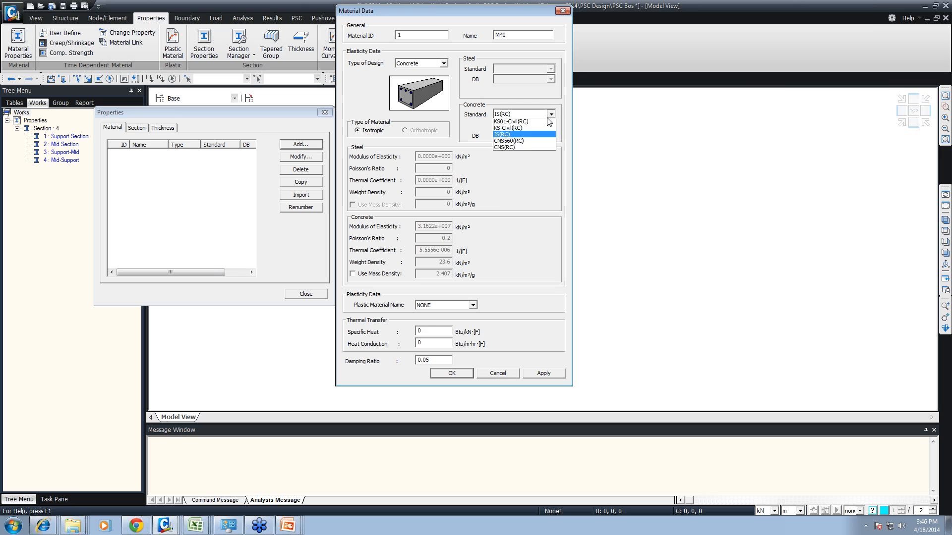
{"action": "left_click", "coordinate": [516, 122]}
{"action": "double_click", "coordinate": [441, 262]}
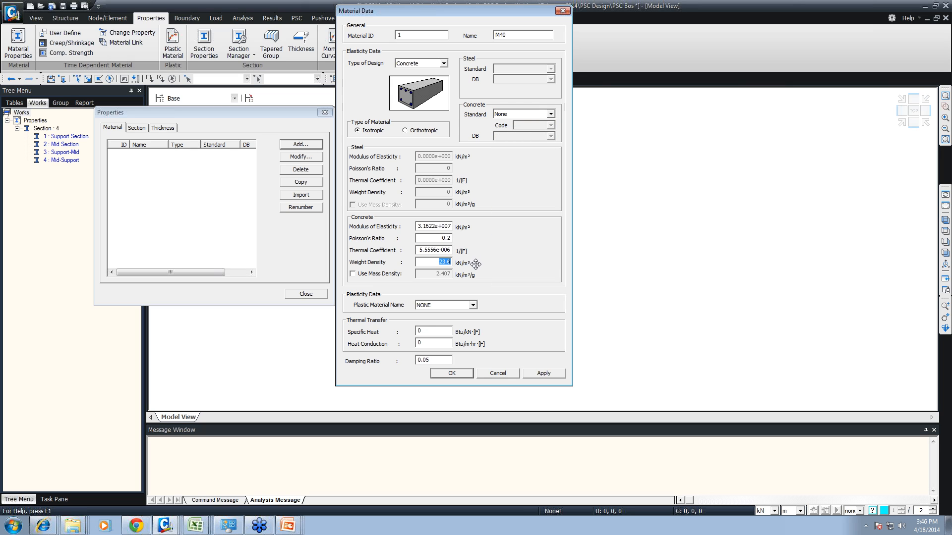
{"action": "type", "text": "25"}
{"action": "left_click", "coordinate": [550, 114]}
{"action": "left_click", "coordinate": [525, 122]}
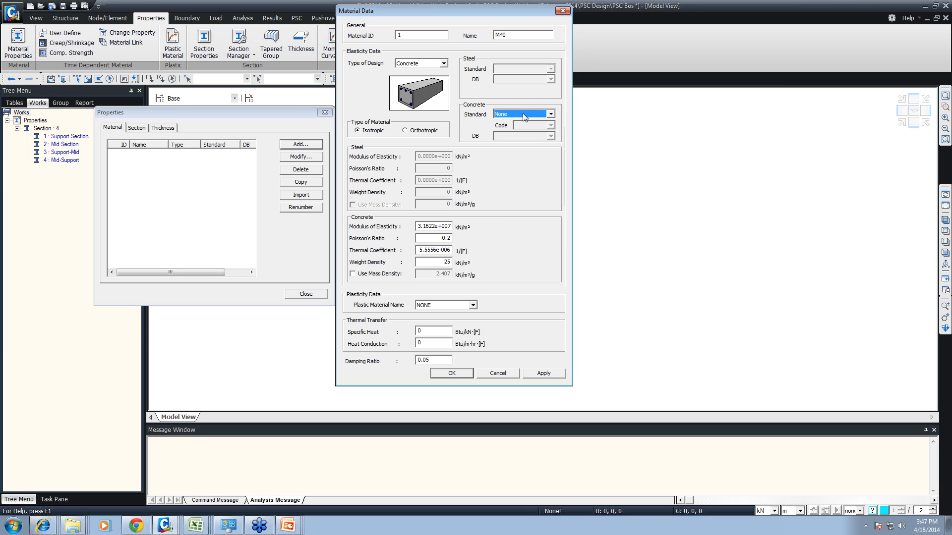
- Name the material Girder, add it to the material list and close the properties
{"action": "left_click_drag", "start_coordinate": [505, 35], "coordinate": [485, 36]}
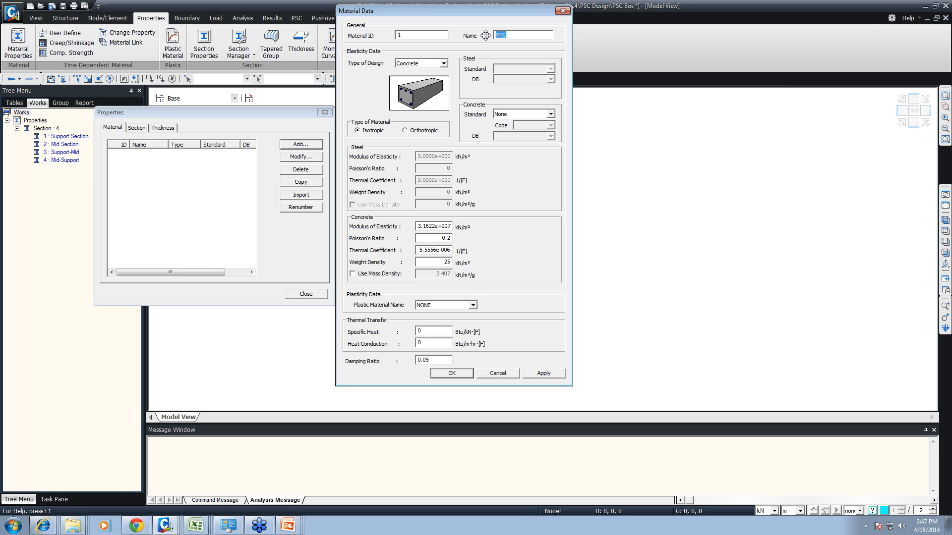
{"action": "type", "text": "Glrder"}
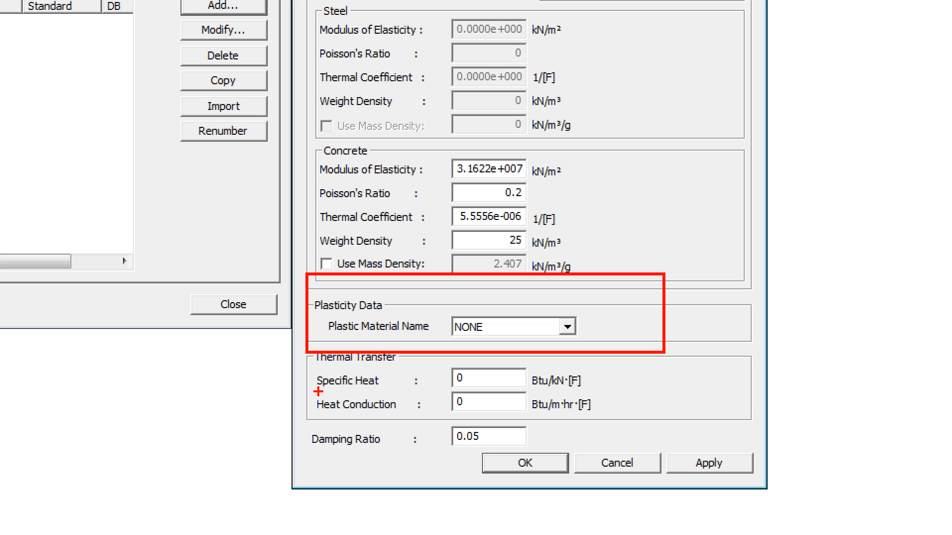
{"action": "mouse_move", "coordinate": [275, 408]}
{"action": "left_mouse_down"}
{"action": "mouse_move", "coordinate": [665, 467]}
{"action": "mouse_move", "coordinate": [628, 461]}
{"action": "left_mouse_up"}
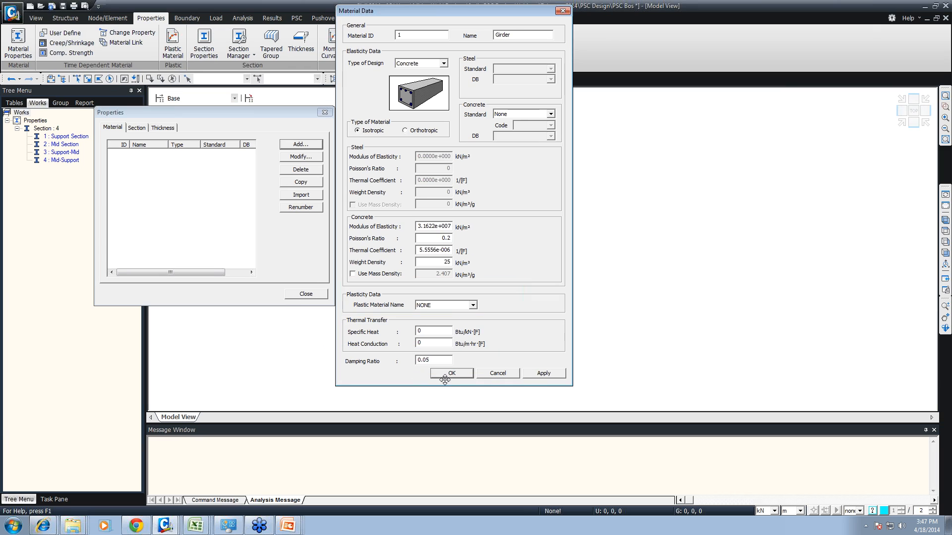
{"action": "left_click", "coordinate": [495, 427]}
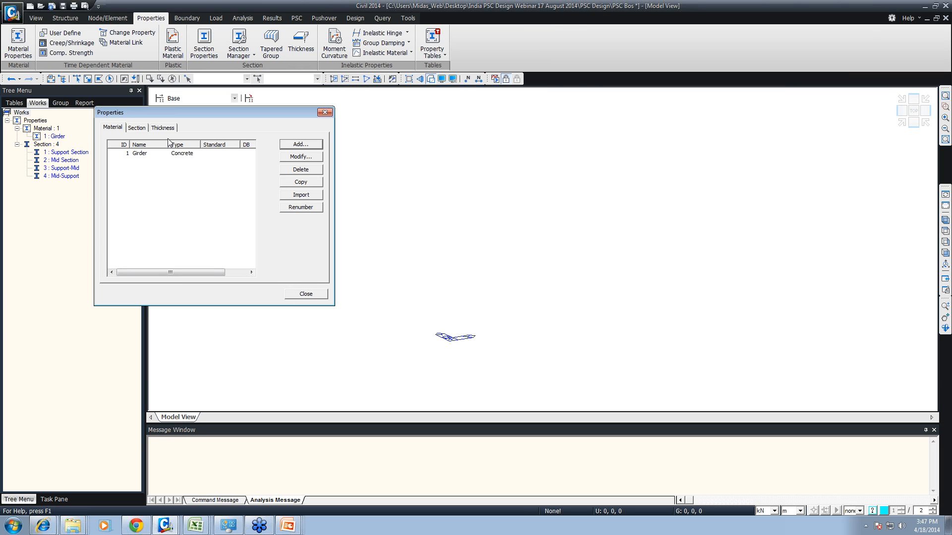
{"action": "left_click", "coordinate": [298, 294]}
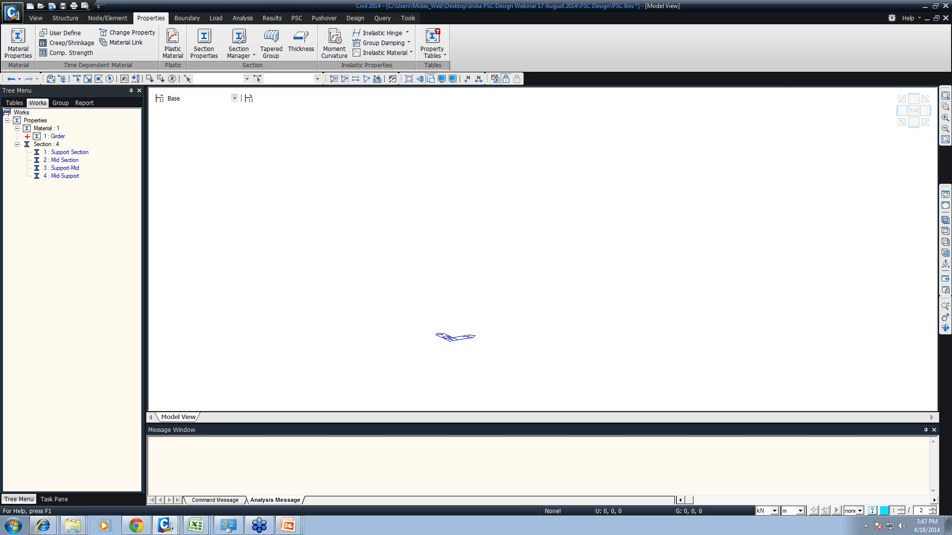
{"action": "left_click_drag", "start_coordinate": [11, 118], "coordinate": [105, 141], "text": "ctrl"}
{"action": "mouse_move", "coordinate": [13, 141]}
{"action": "left_mouse_down", "text": "ctrl"}
{"action": "mouse_move", "coordinate": [59, 150]}
{"action": "mouse_move", "coordinate": [109, 189]}
{"action": "left_mouse_up", "text": "ctrl"}
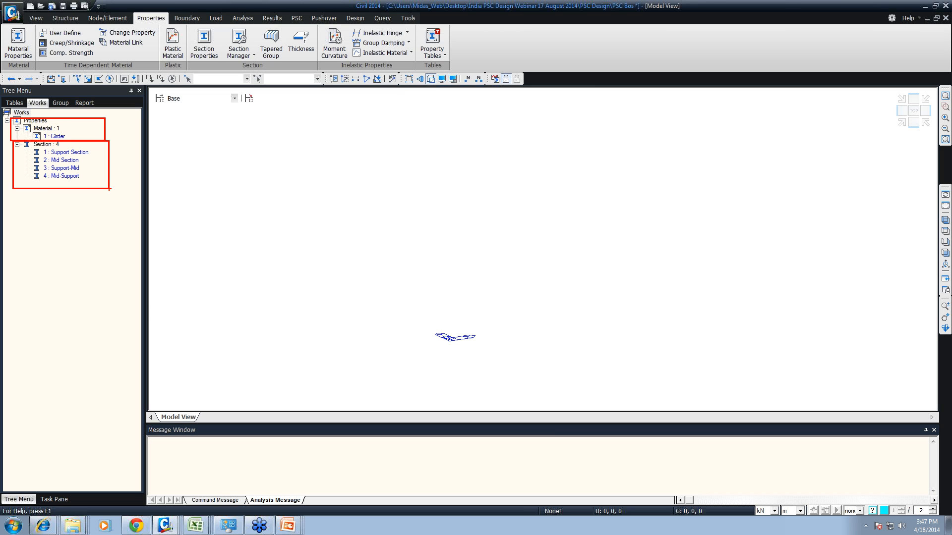
{"action": "key", "text": "Escape"}
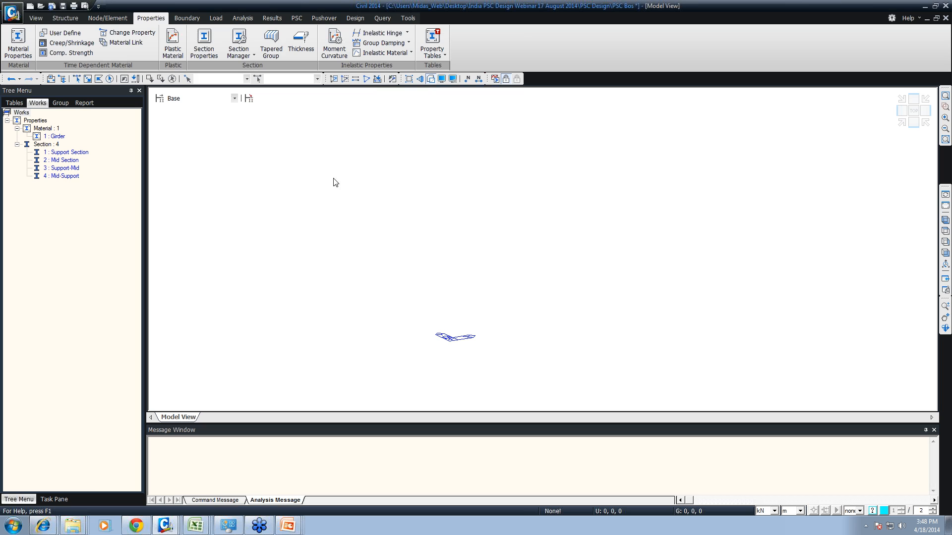
- Create a node at 0, 0, 0 and copy it 30 times at distances of 1, 0, 0 m
{"action": "right_click", "coordinate": [286, 145]}
{"action": "mouse_move", "coordinate": [317, 150]}
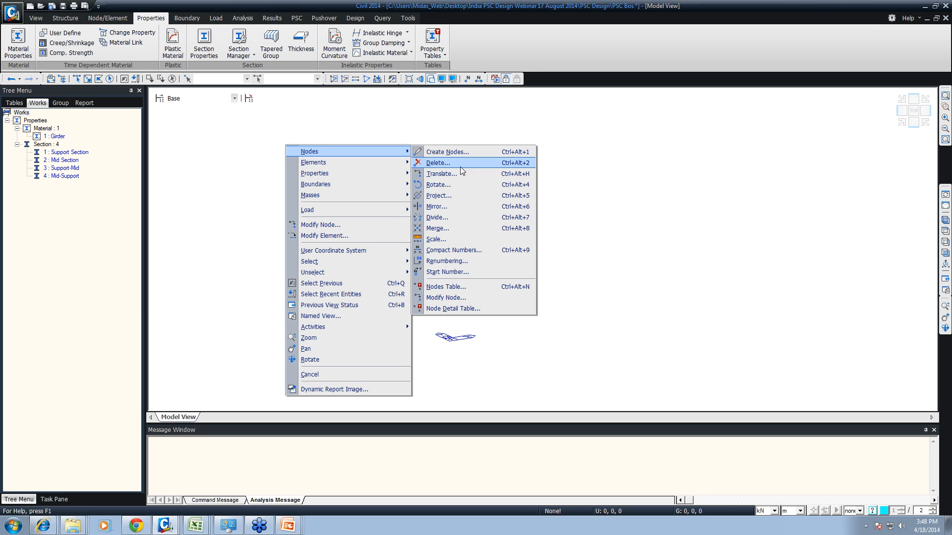
{"action": "left_click", "coordinate": [455, 154]}
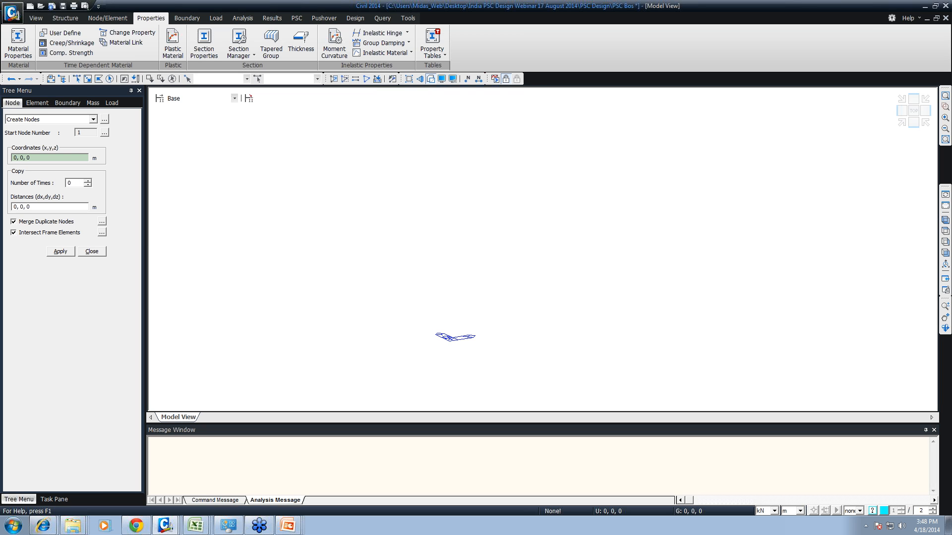
{"action": "double_click", "coordinate": [70, 182]}
{"action": "type", "text": "30"}
{"action": "left_click", "coordinate": [14, 207]}
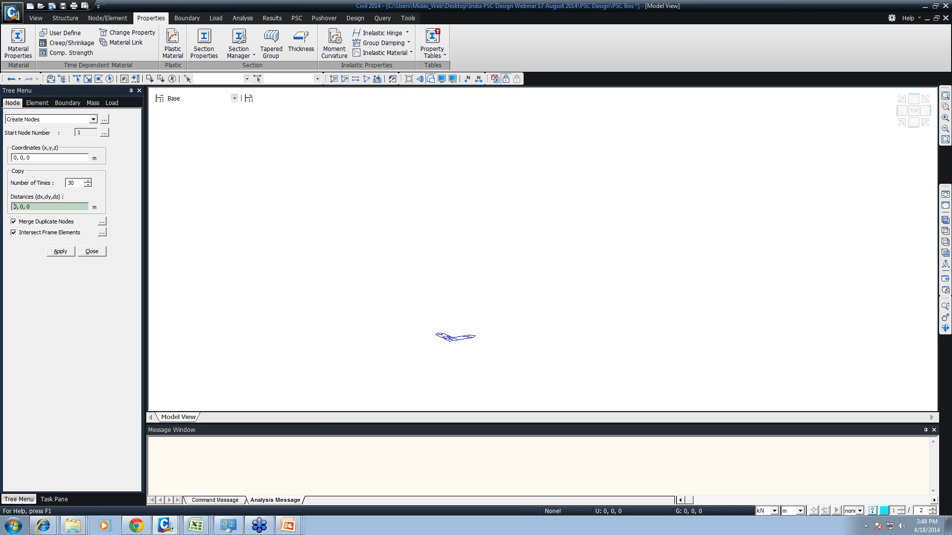
{"action": "type", "text": "1"}
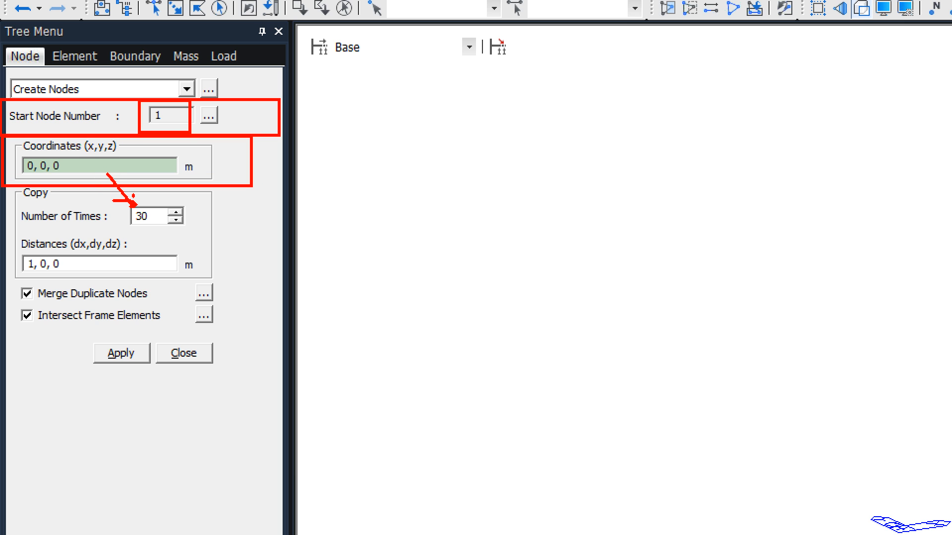
{"action": "mouse_move", "coordinate": [19, 251]}
{"action": "left_mouse_down", "text": "ctrl"}
{"action": "mouse_move", "coordinate": [39, 265]}
{"action": "mouse_move", "coordinate": [33, 271]}
{"action": "left_mouse_up", "text": "ctrl"}
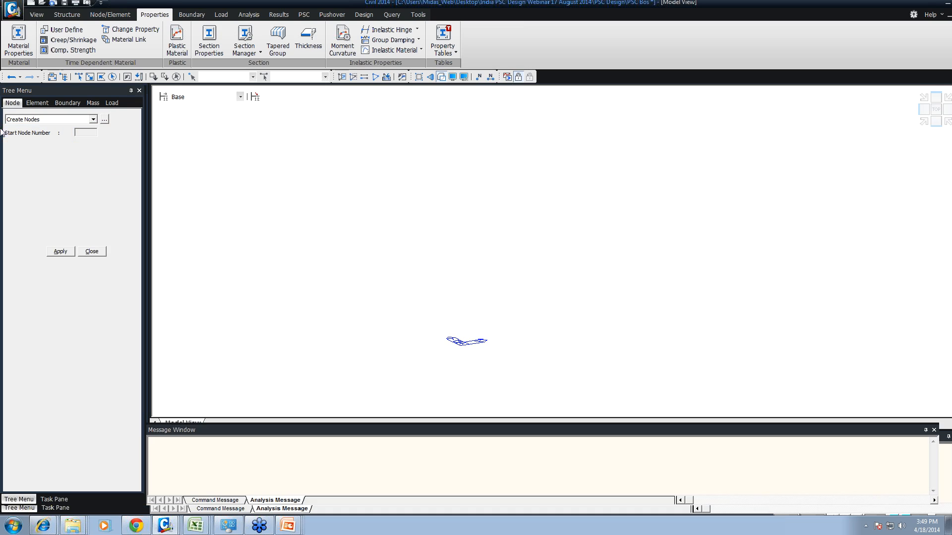
{"action": "left_click", "coordinate": [93, 316]}
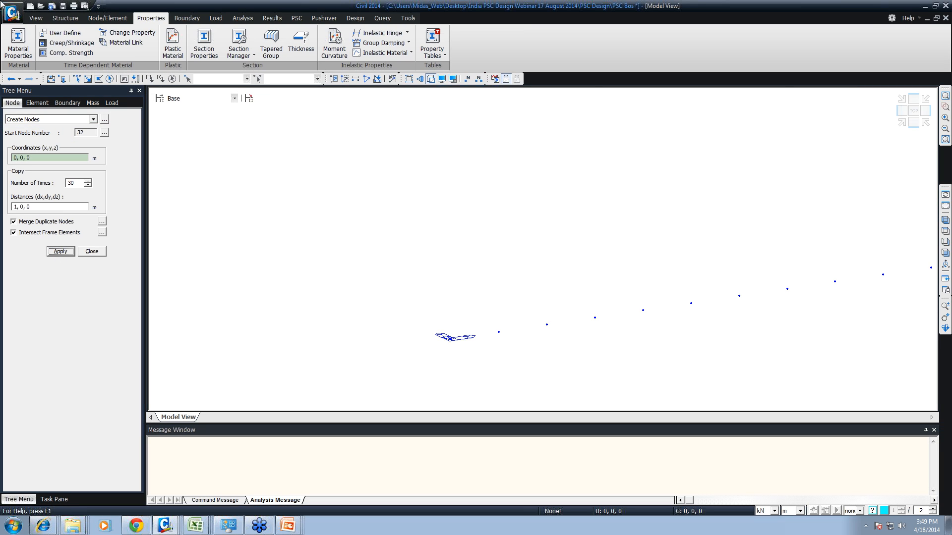
{"action": "left_click", "coordinate": [941, 228]}
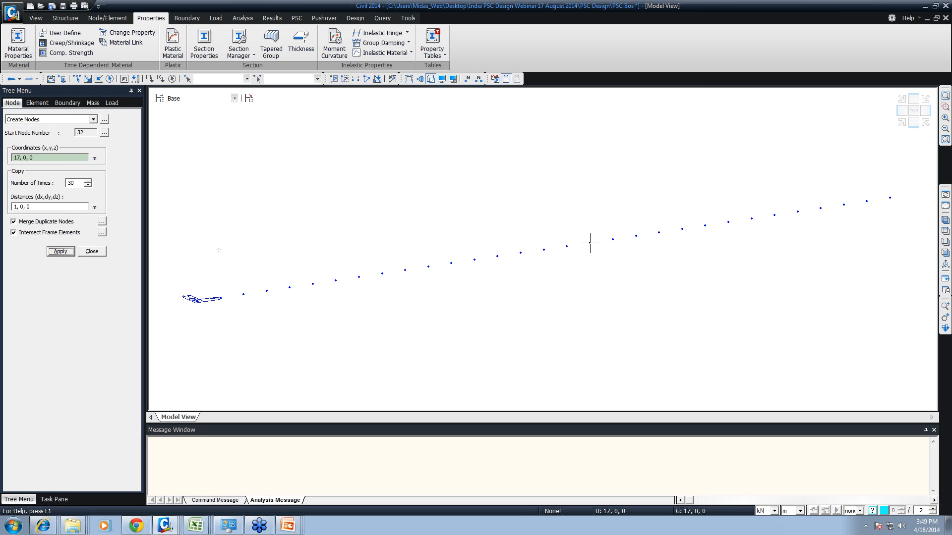
{"action": "left_click", "coordinate": [102, 255]}
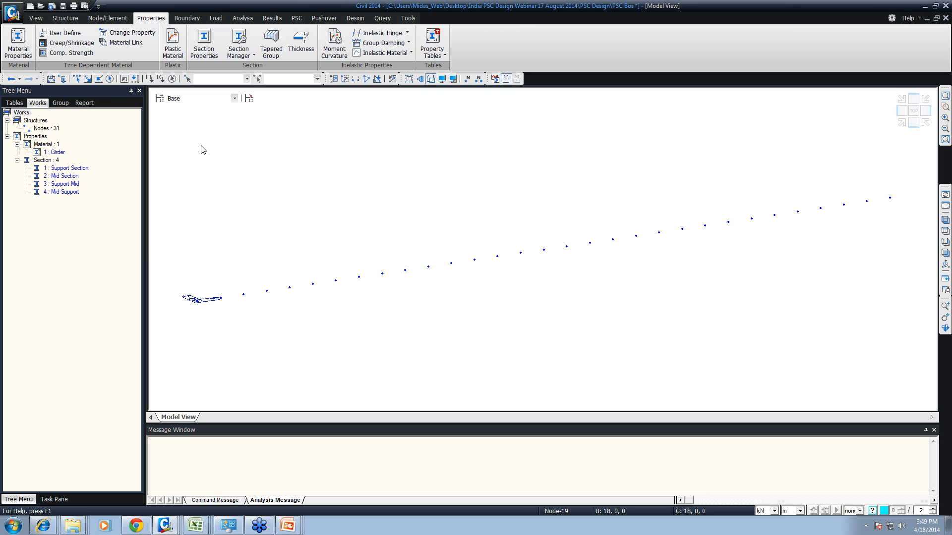
- Create general beam elements from the first to the last node using the Girder material and Support Section
{"action": "right_click", "coordinate": [228, 142]}
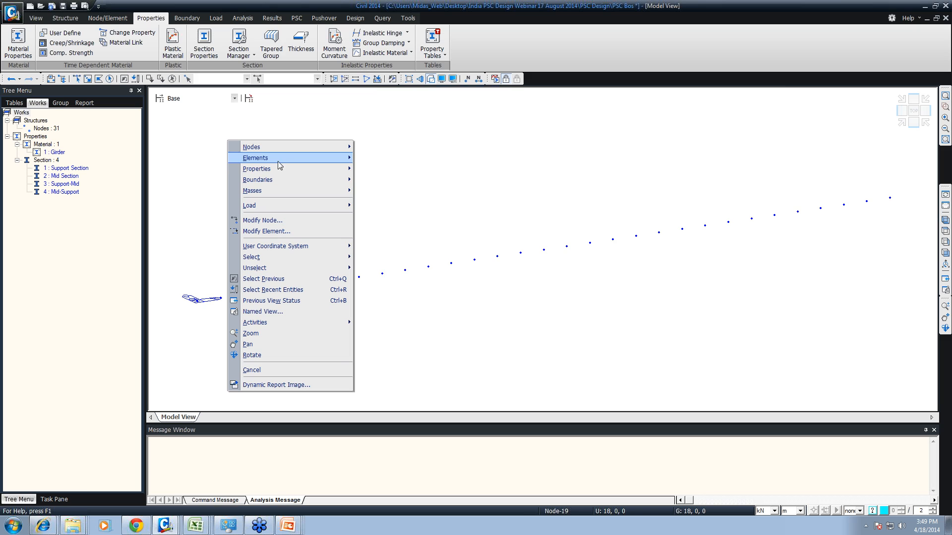
{"action": "mouse_move", "coordinate": [278, 159]}
{"action": "left_click", "coordinate": [380, 159]}
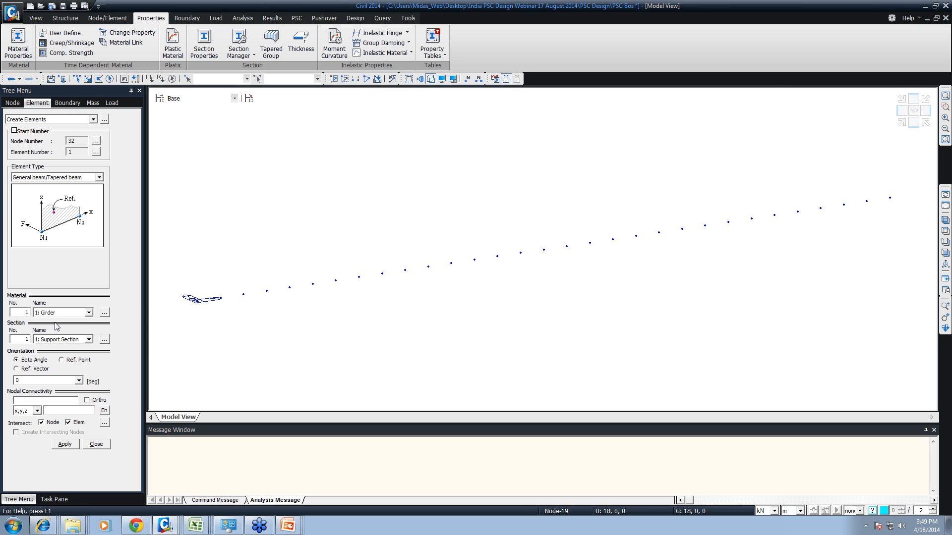
{"action": "left_click", "coordinate": [60, 400]}
{"action": "left_click", "coordinate": [199, 300]}
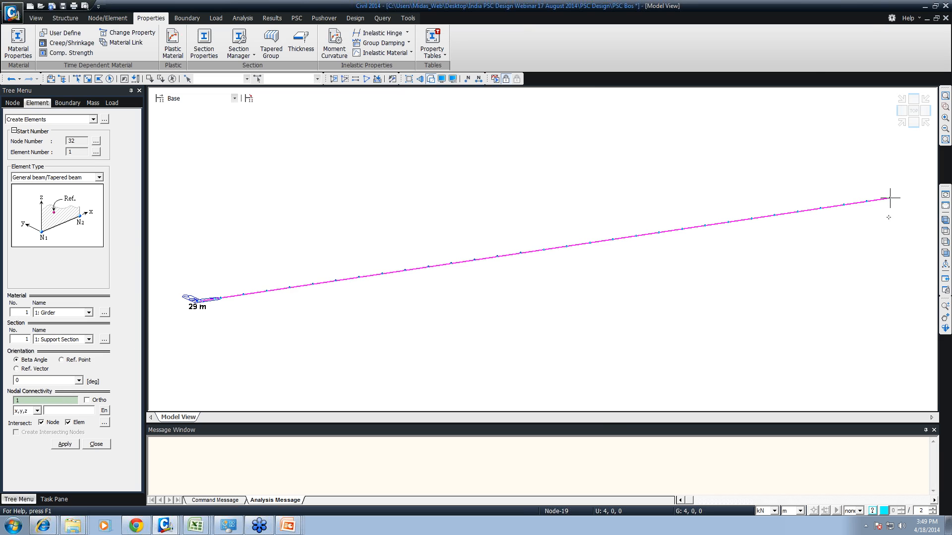
{"action": "left_click", "coordinate": [890, 198]}
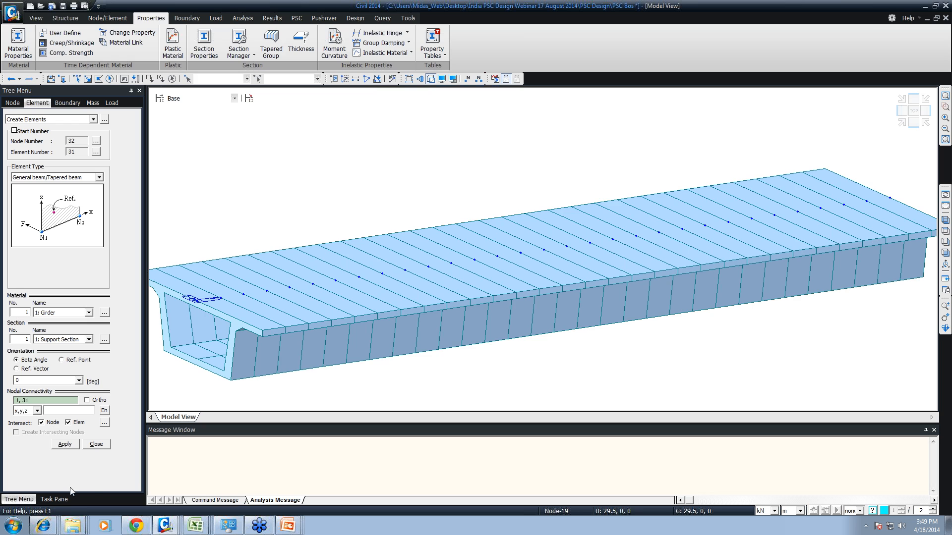
- Close element creation and check in isometric view which elements use Support Section, clearing the selection at the end
{"action": "left_click", "coordinate": [102, 446]}
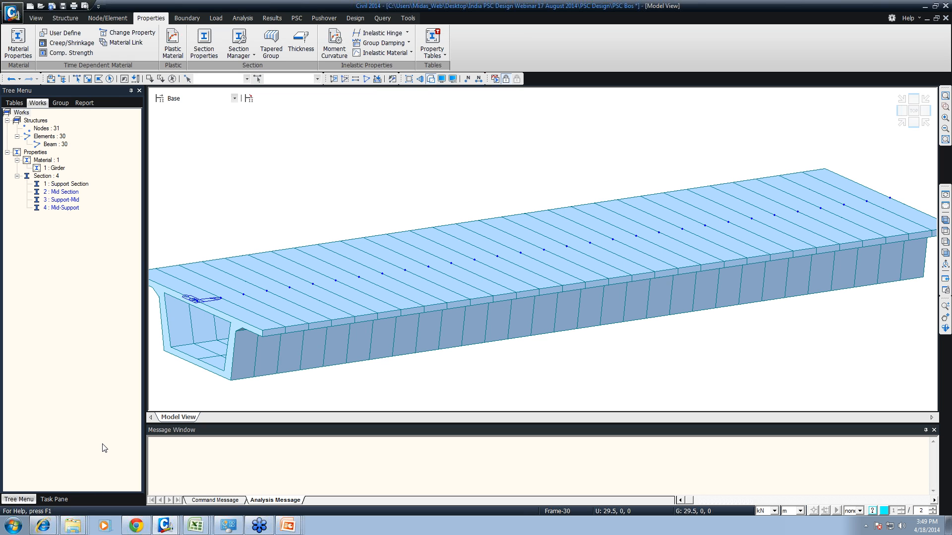
{"action": "left_click", "coordinate": [945, 219]}
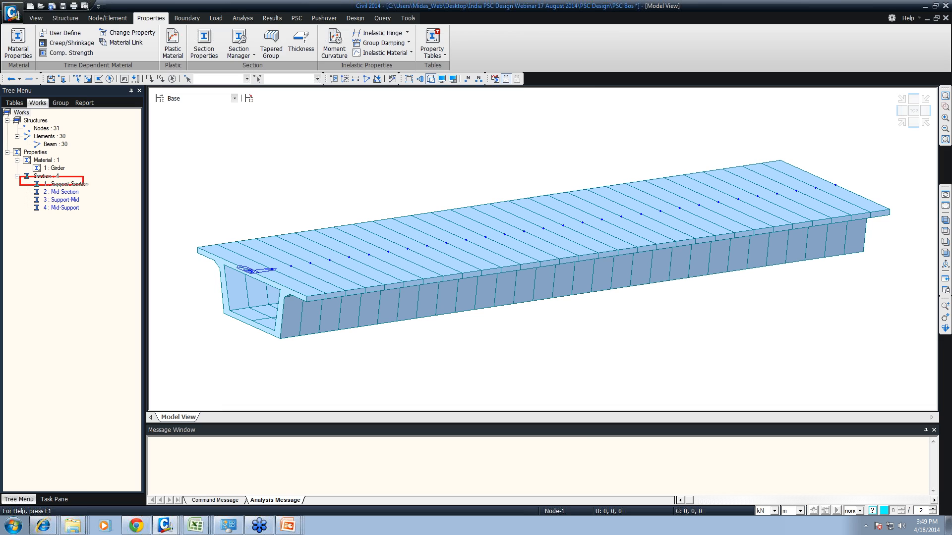
{"action": "left_click_drag", "start_coordinate": [92, 184], "coordinate": [185, 208]}
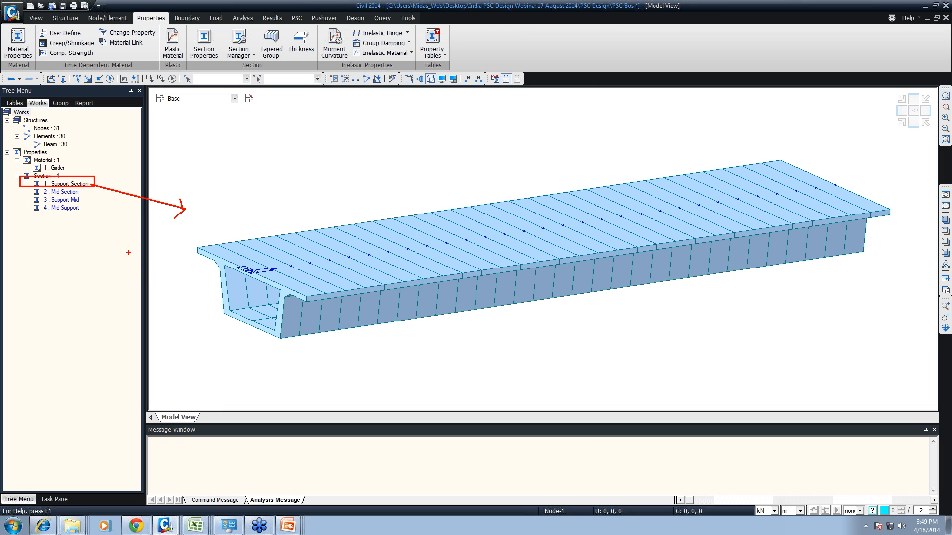
{"action": "key", "text": "Escape"}
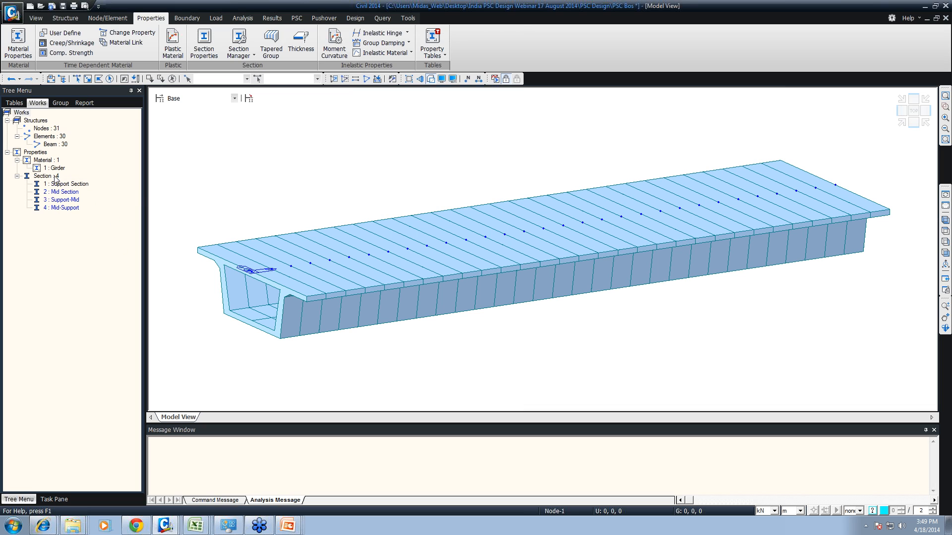
{"action": "left_click", "coordinate": [56, 184]}
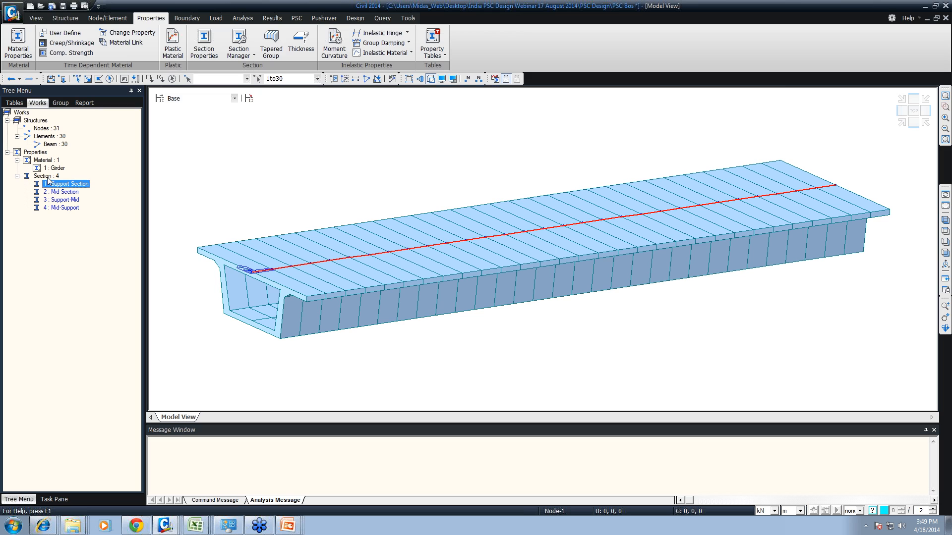
{"action": "left_click", "coordinate": [172, 80]}
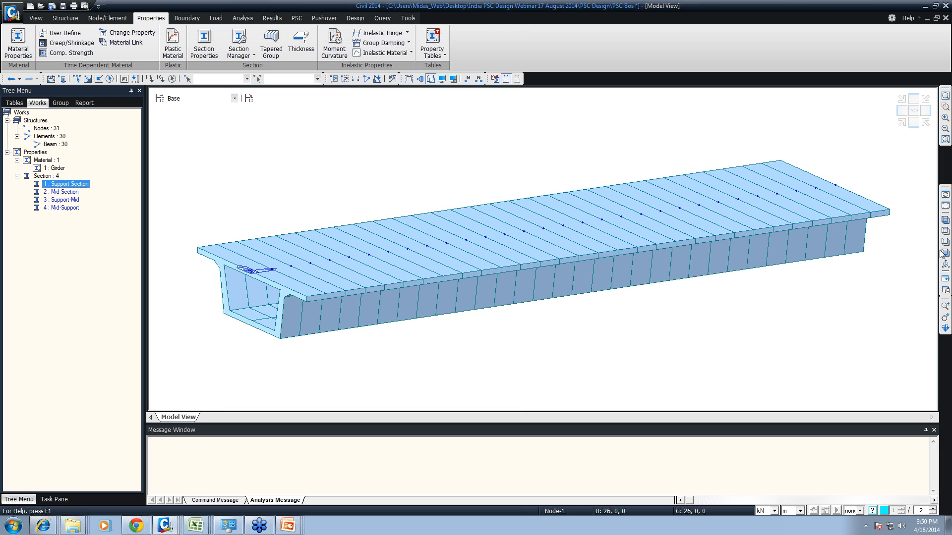
- Select elements 6 to 10 on the plan wireframe and assign the Support-Mid section to them
{"action": "left_click", "coordinate": [945, 232]}
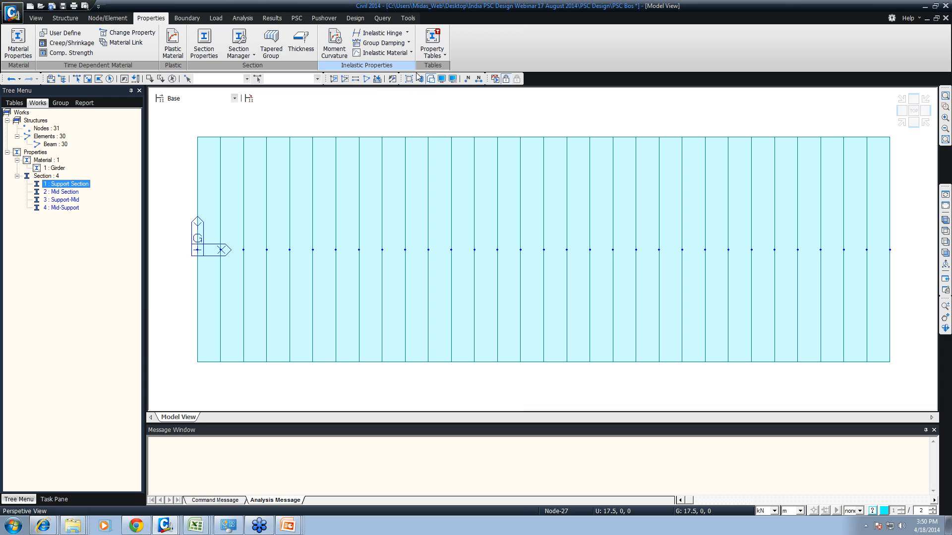
{"action": "left_click", "coordinate": [431, 79]}
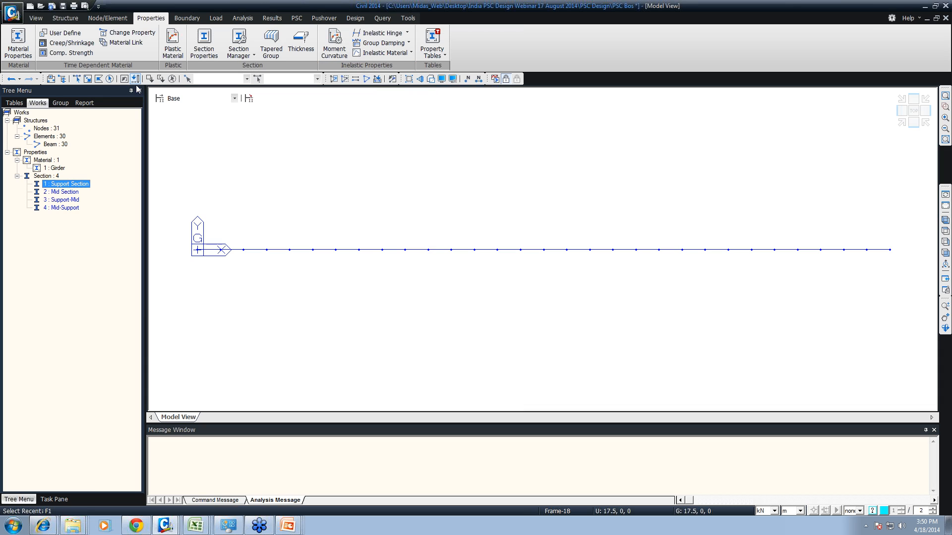
{"action": "left_click", "coordinate": [79, 81]}
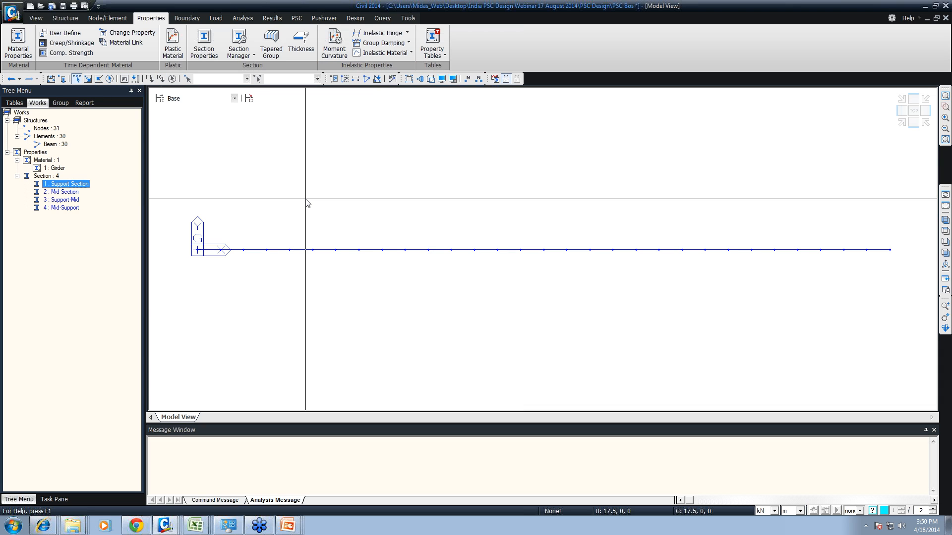
{"action": "left_click_drag", "start_coordinate": [296, 209], "coordinate": [473, 301]}
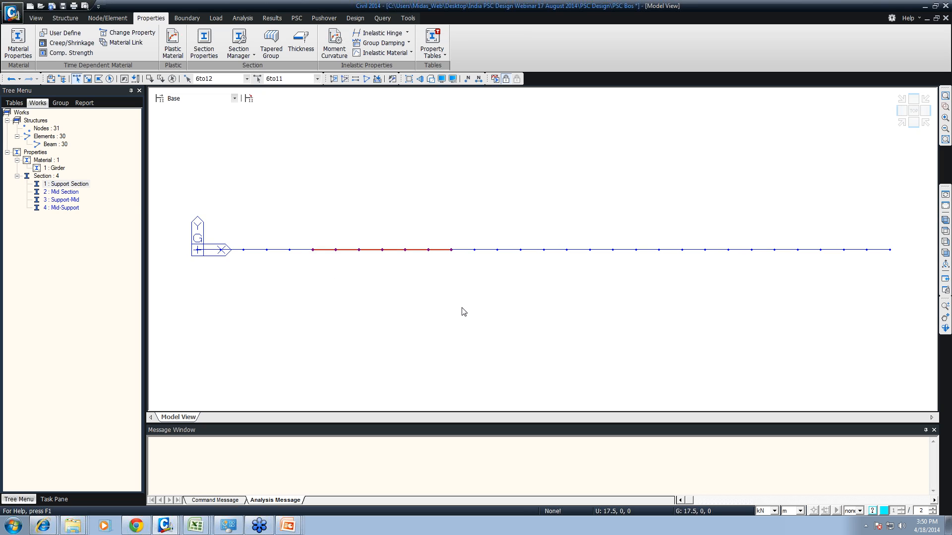
{"action": "left_click", "coordinate": [435, 248]}
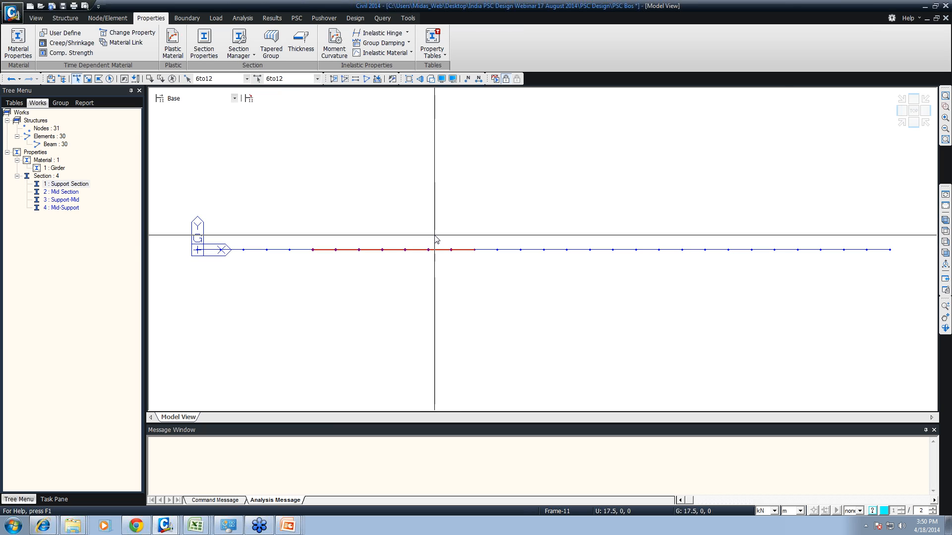
{"action": "left_click_drag", "start_coordinate": [418, 250], "coordinate": [490, 270]}
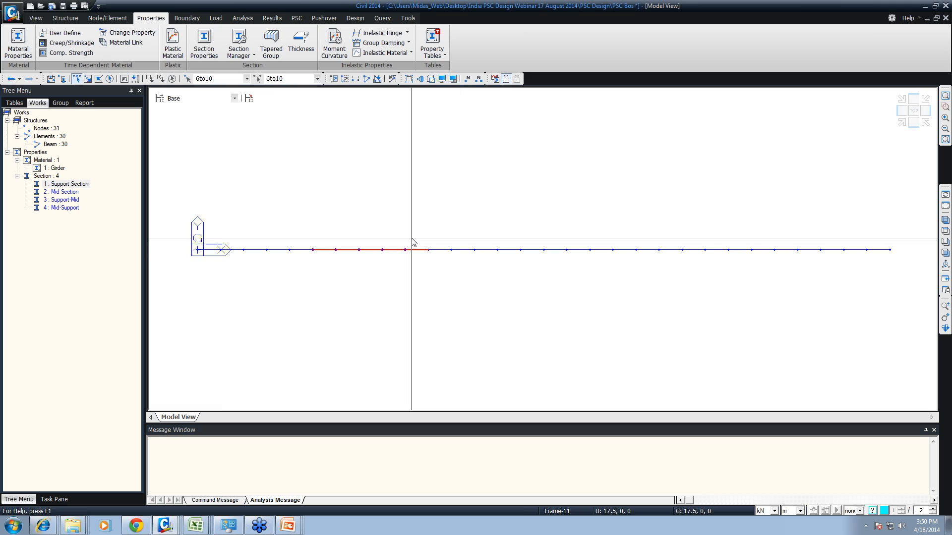
{"action": "left_click_drag", "start_coordinate": [415, 240], "coordinate": [432, 254]}
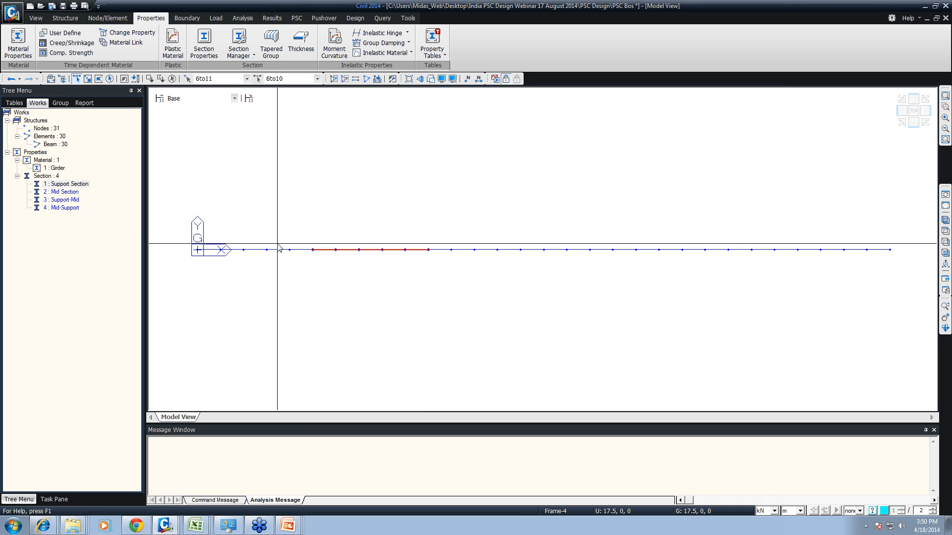
{"action": "left_click", "coordinate": [946, 220]}
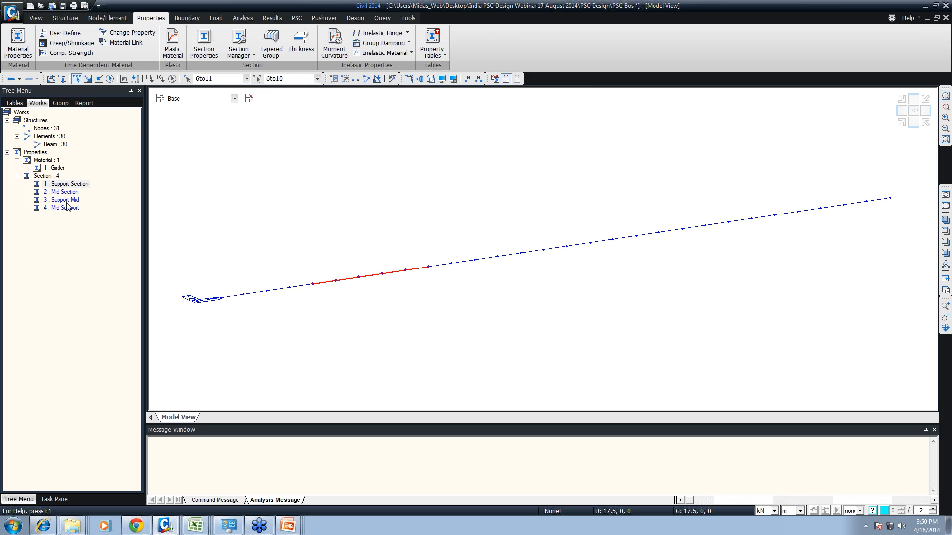
{"action": "left_click", "coordinate": [22, 201]}
{"action": "mouse_move", "coordinate": [22, 193]}
{"action": "left_mouse_down"}
{"action": "mouse_move", "coordinate": [194, 220]}
{"action": "mouse_move", "coordinate": [278, 246]}
{"action": "left_mouse_up"}
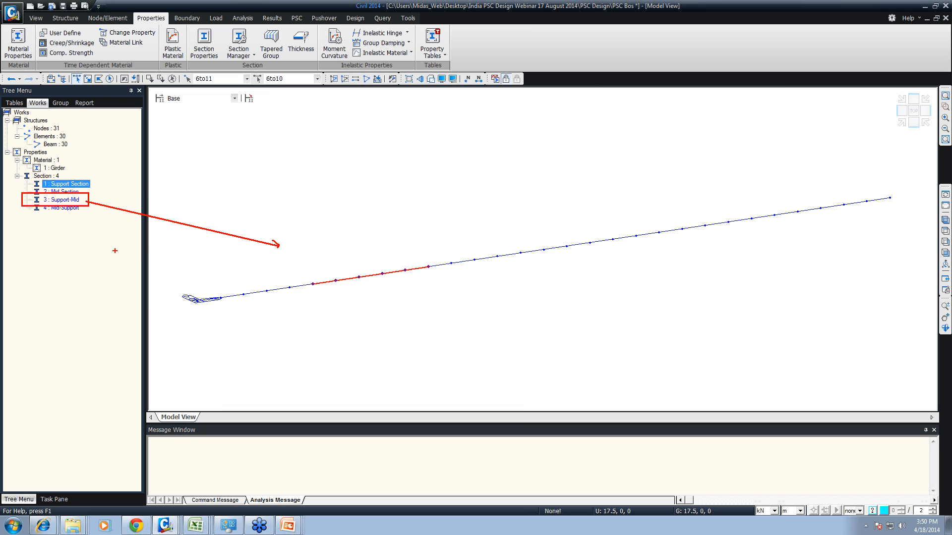
{"action": "key", "text": "Escape"}
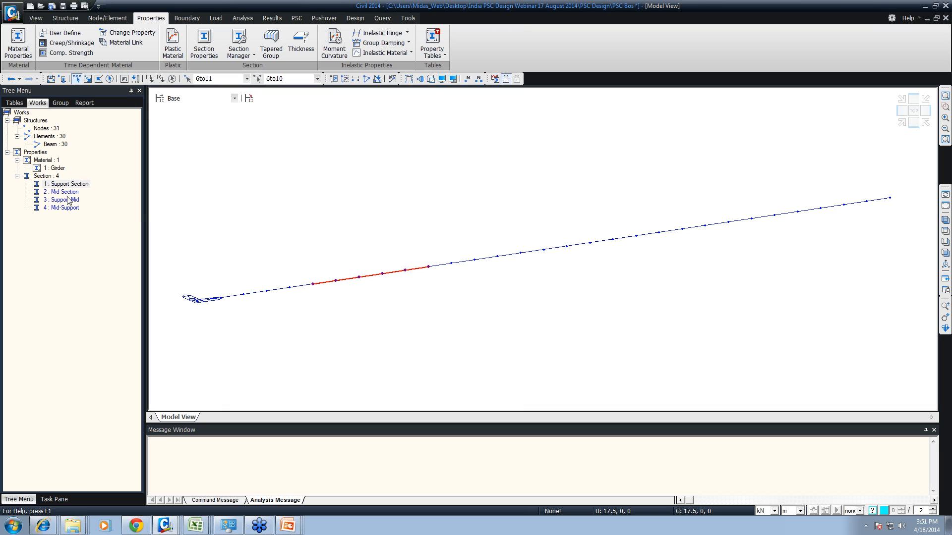
{"action": "left_click_drag", "start_coordinate": [68, 200], "coordinate": [241, 173]}
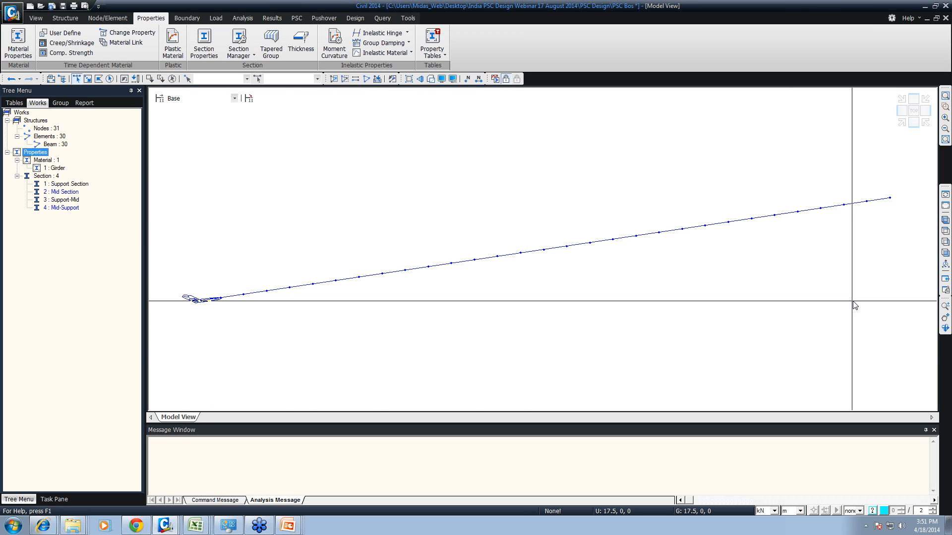
- Select elements 21 to 25 in plan view and assign the Mid-Support section to them
{"action": "left_click", "coordinate": [945, 231]}
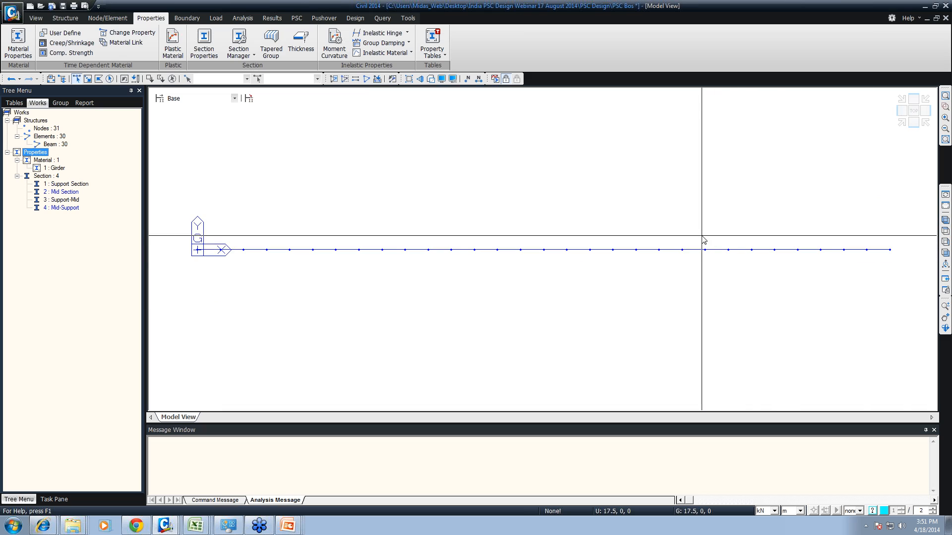
{"action": "left_click_drag", "start_coordinate": [653, 233], "coordinate": [776, 270]}
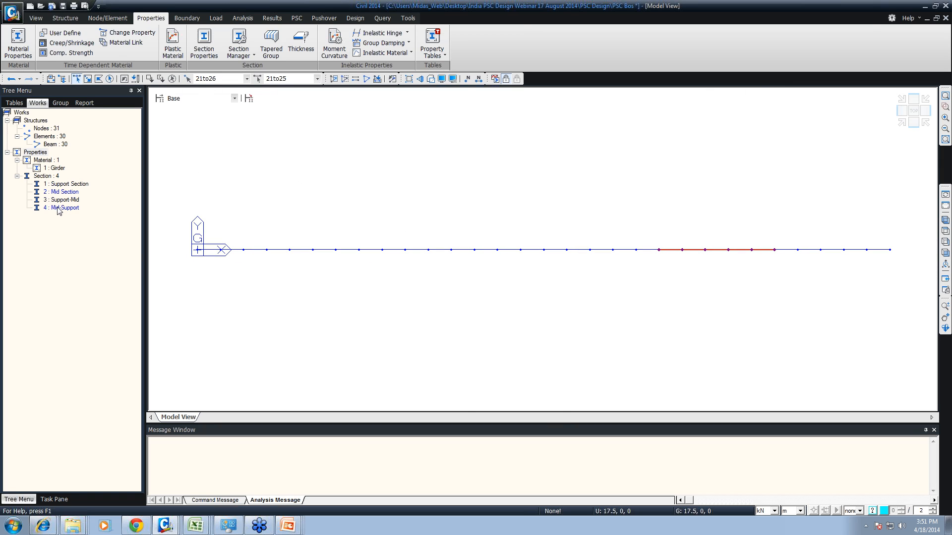
{"action": "left_click_drag", "start_coordinate": [60, 208], "coordinate": [367, 166]}
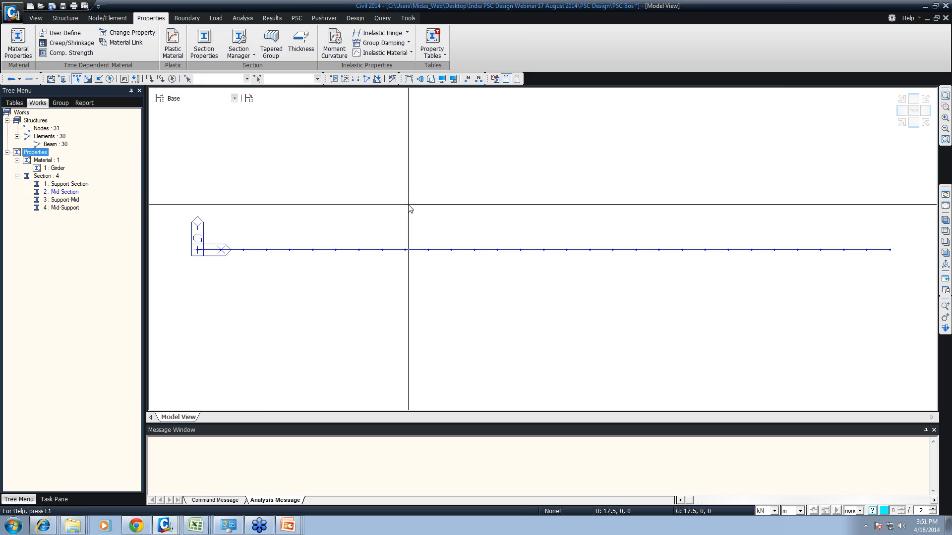
- Highlight in turn the elements assigned to Support Section, Support-Mid and Mid-Support to check the assignments
{"action": "left_click", "coordinate": [66, 185]}
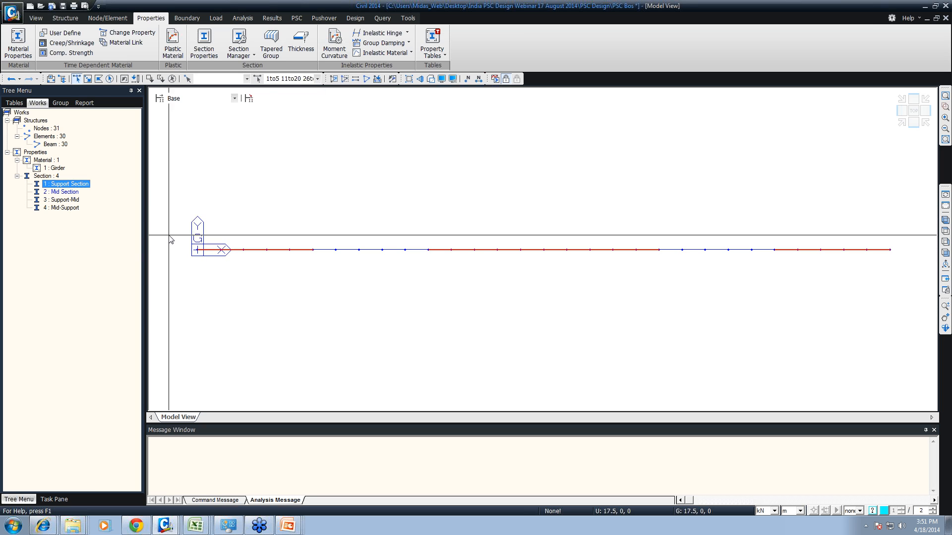
{"action": "left_click", "coordinate": [60, 202]}
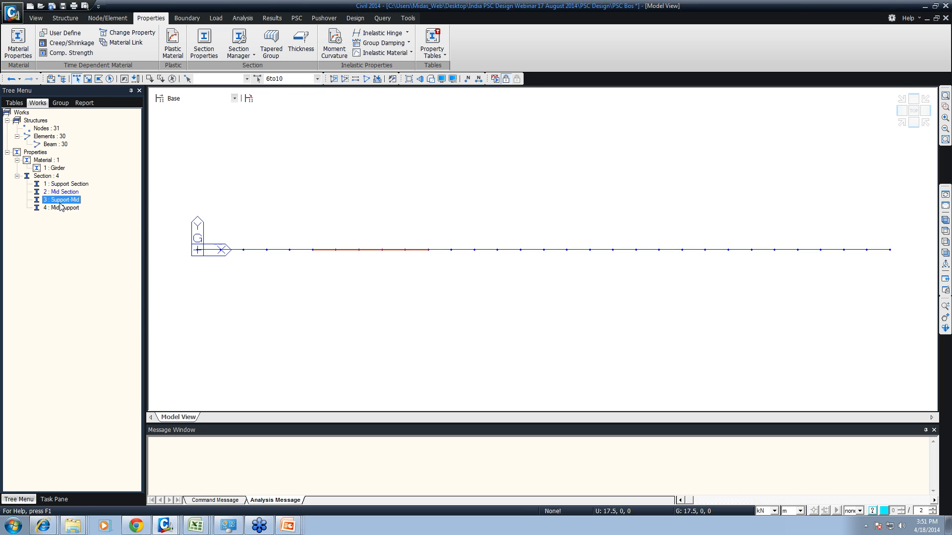
{"action": "left_click", "coordinate": [62, 208]}
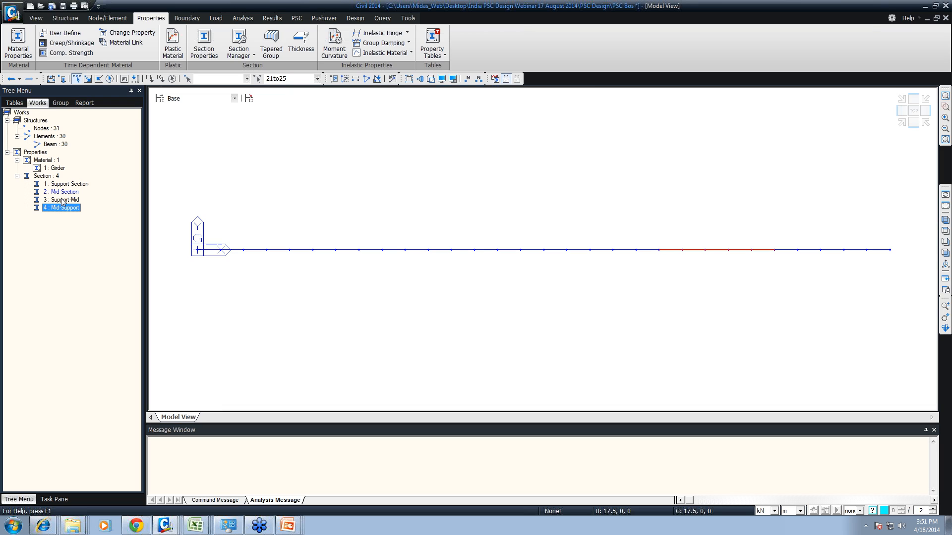
- Select the Support Section elements, deselect 1 to 5 and 26 to 30, and assign Mid Section to elements 11 to 20
{"action": "left_click", "coordinate": [70, 185]}
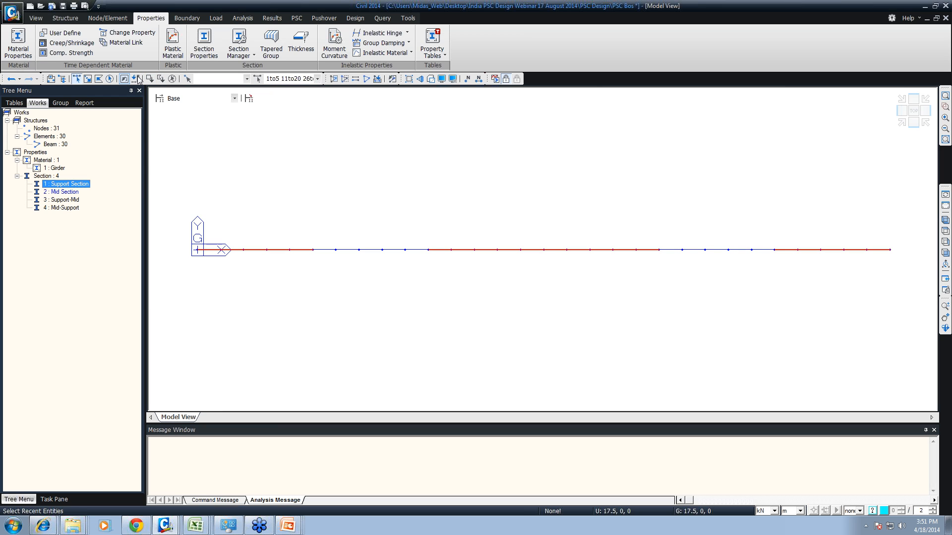
{"action": "left_click_drag", "start_coordinate": [146, 170], "coordinate": [119, 227]}
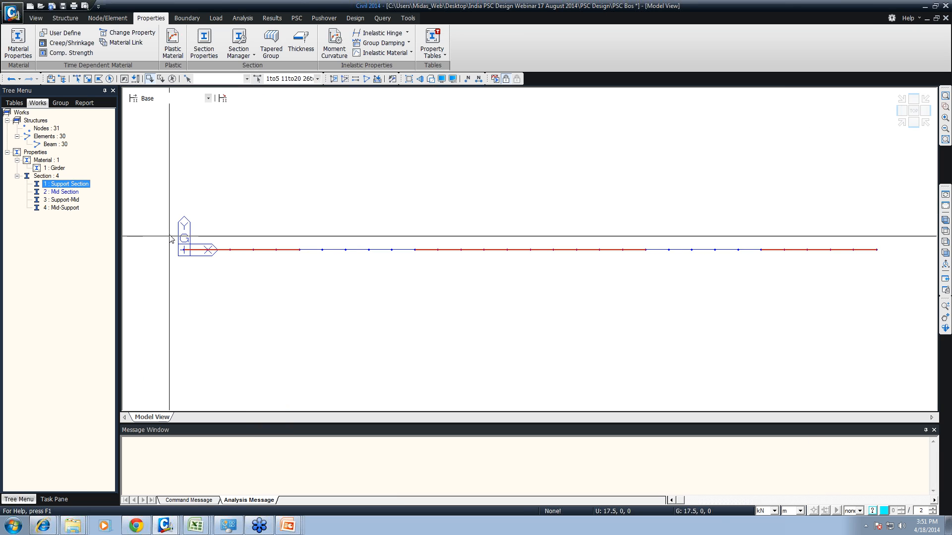
{"action": "left_click_drag", "start_coordinate": [178, 221], "coordinate": [374, 334]}
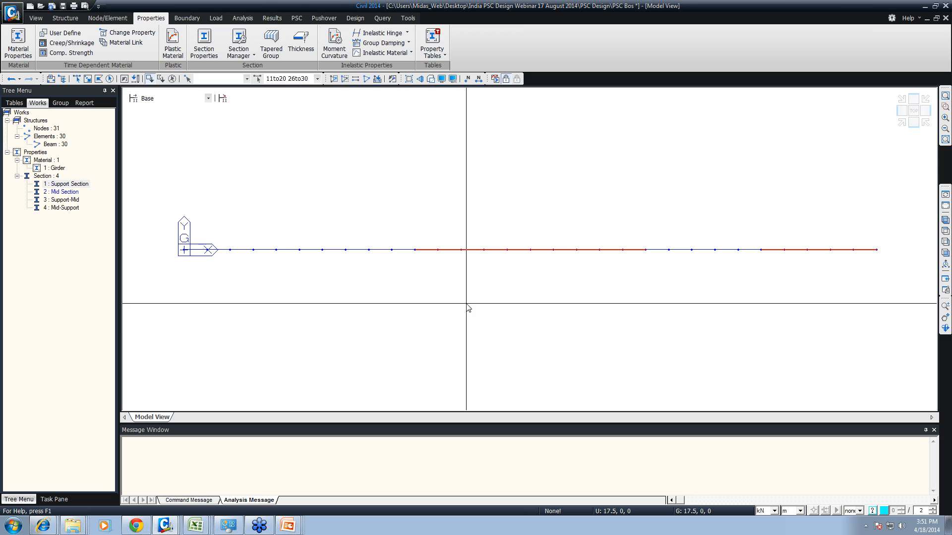
{"action": "left_click_drag", "start_coordinate": [733, 191], "coordinate": [901, 367]}
{"action": "left_click_drag", "start_coordinate": [62, 192], "coordinate": [410, 206]}
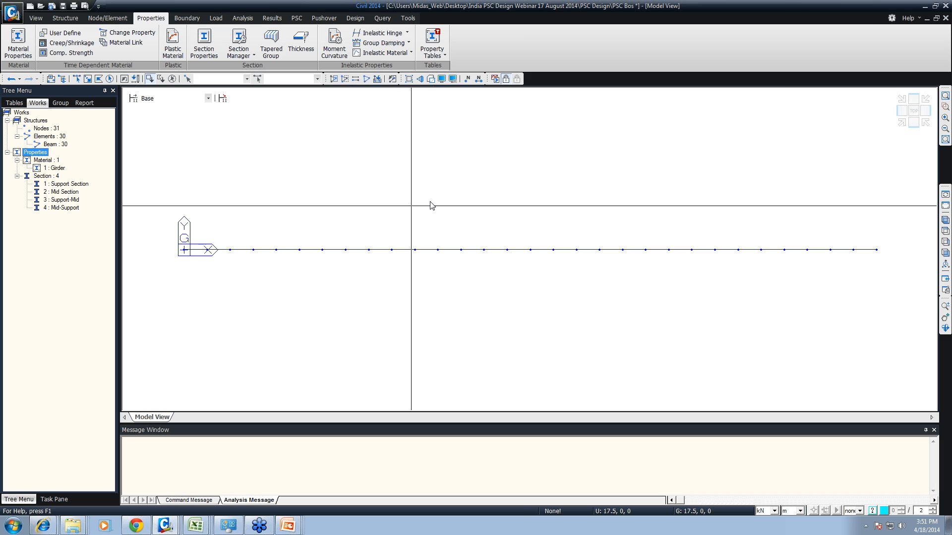
- Display the girder as a rendered isometric view and examine the two tapered transition zones
{"action": "left_click", "coordinate": [946, 220]}
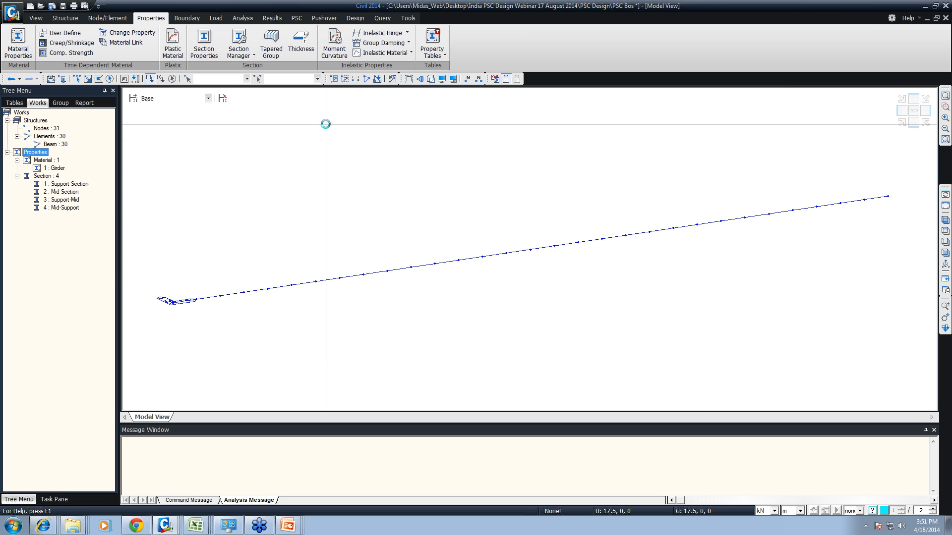
{"action": "key", "text": "ctrl+h"}
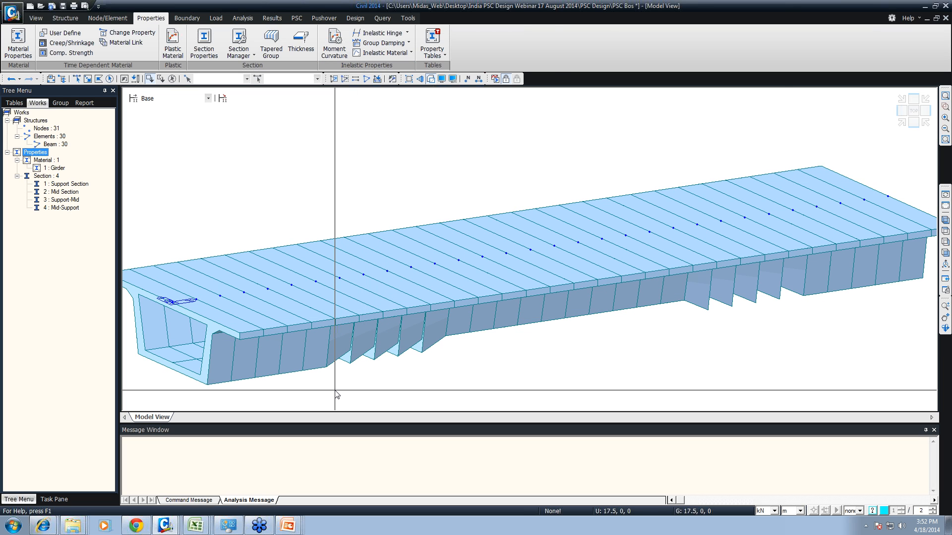
{"action": "left_click_drag", "start_coordinate": [332, 381], "coordinate": [452, 358]}
{"action": "left_click_drag", "start_coordinate": [691, 333], "coordinate": [808, 312]}
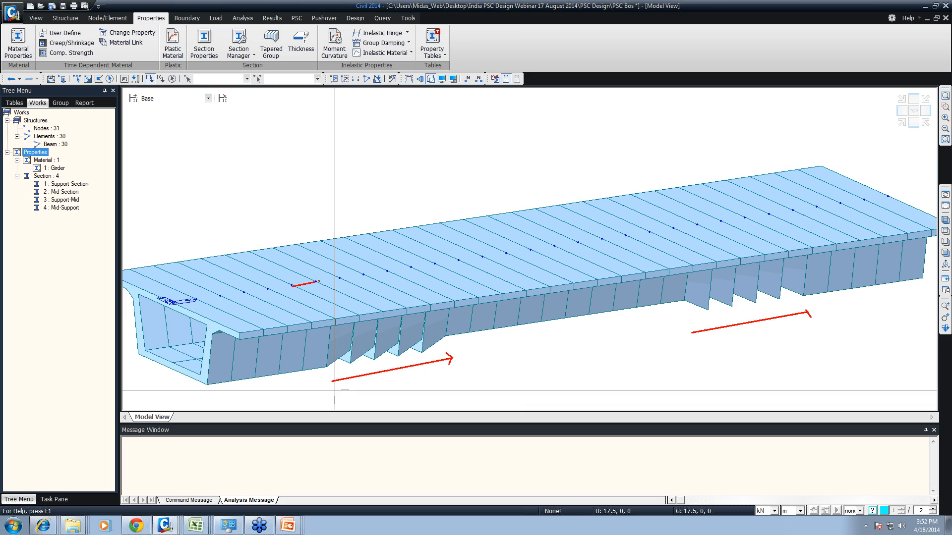
{"action": "left_click_drag", "start_coordinate": [319, 281], "coordinate": [346, 279]}
{"action": "left_click_drag", "start_coordinate": [379, 272], "coordinate": [387, 269]}
{"action": "key", "text": "Escape"}
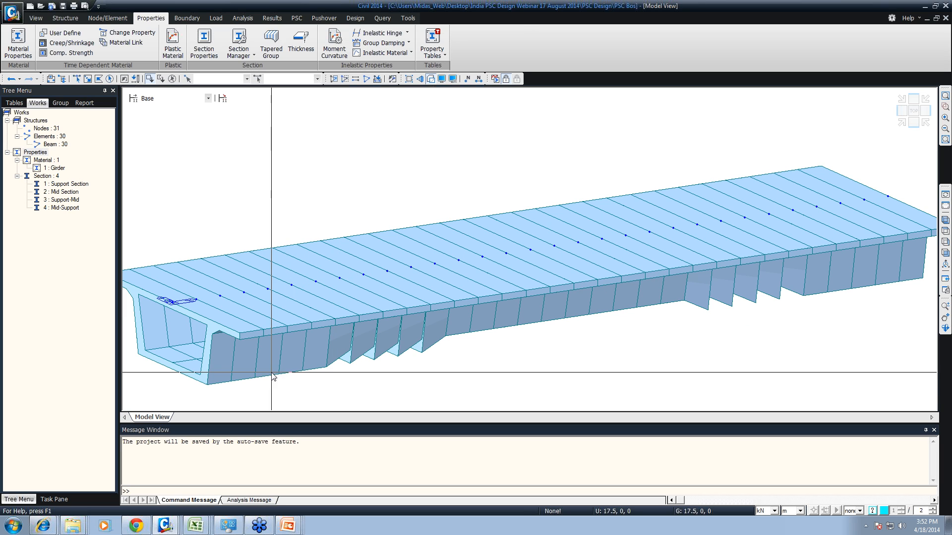
- Add a tapered section group Support-Mid for elements 6 to 10 with polynomial 2.0 z-axis variation and the symmetric plane from the j-end
{"action": "left_click", "coordinate": [63, 192]}
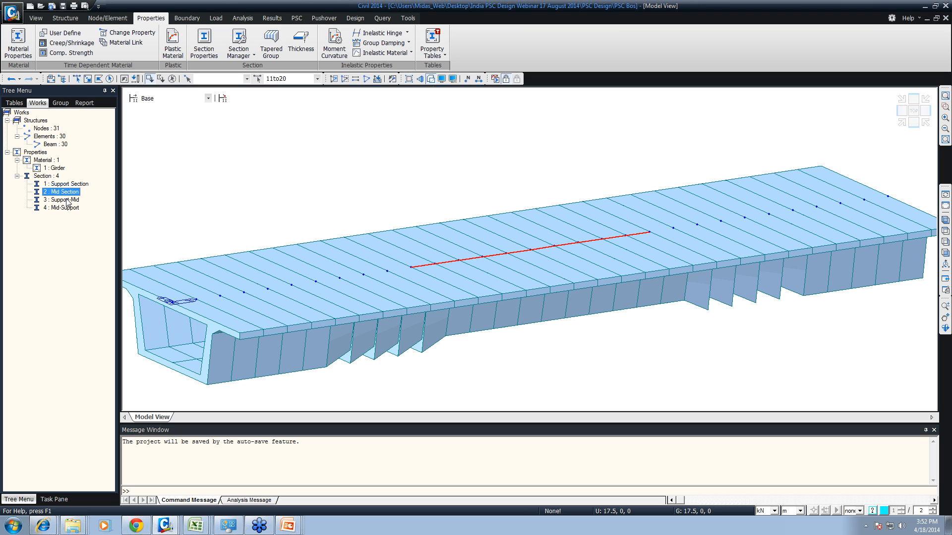
{"action": "left_click", "coordinate": [68, 201]}
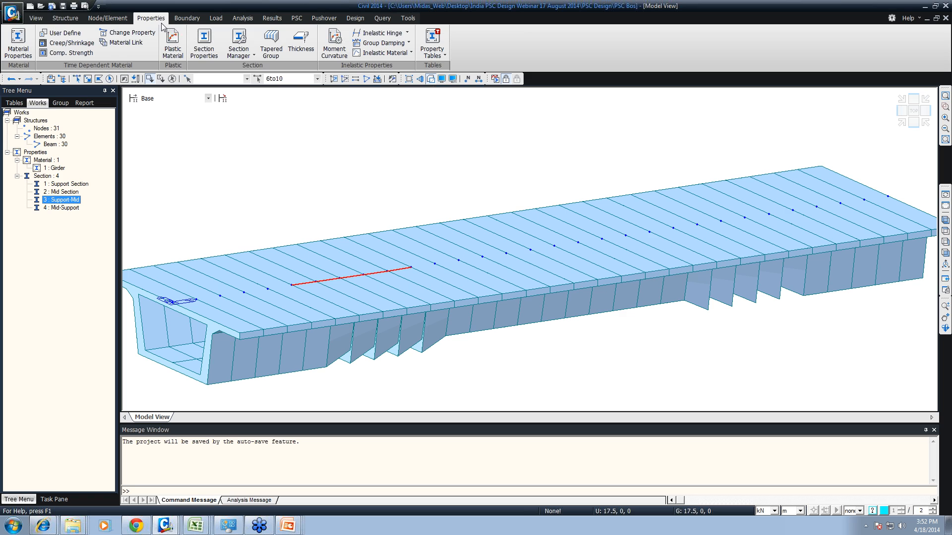
{"action": "left_click", "coordinate": [271, 44]}
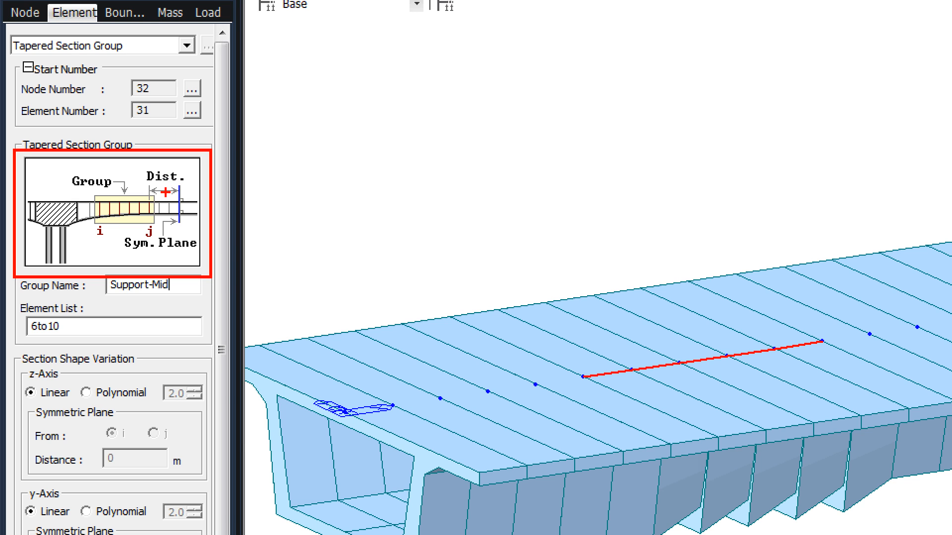
{"action": "left_click_drag", "start_coordinate": [179, 184], "coordinate": [177, 251]}
{"action": "mouse_move", "coordinate": [177, 258]}
{"action": "left_mouse_down"}
{"action": "mouse_move", "coordinate": [89, 258]}
{"action": "mouse_move", "coordinate": [105, 273]}
{"action": "left_mouse_up"}
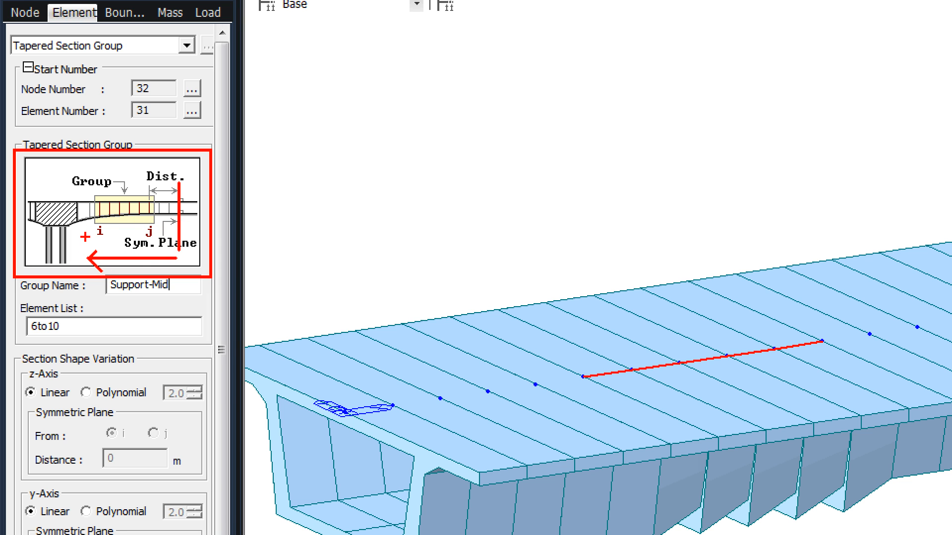
{"action": "key", "text": "Escape"}
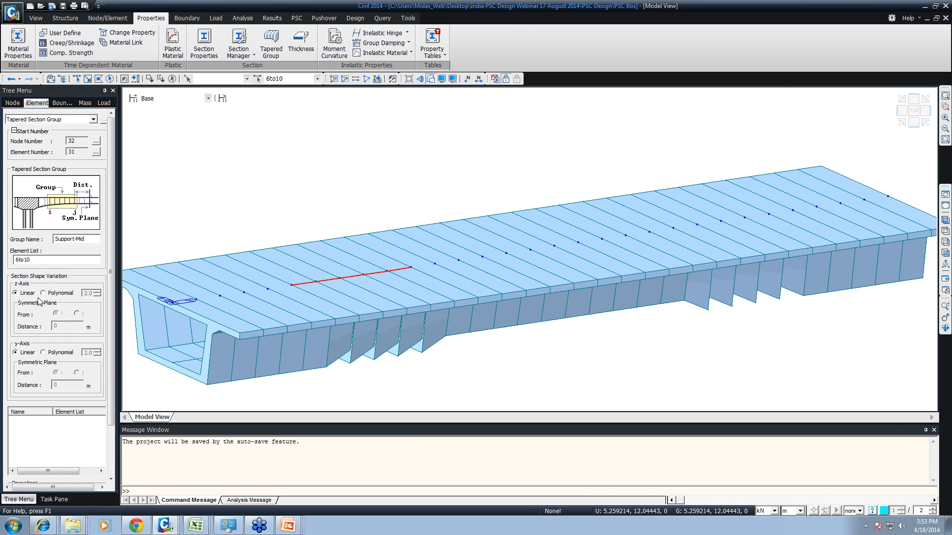
{"action": "left_click", "coordinate": [43, 293]}
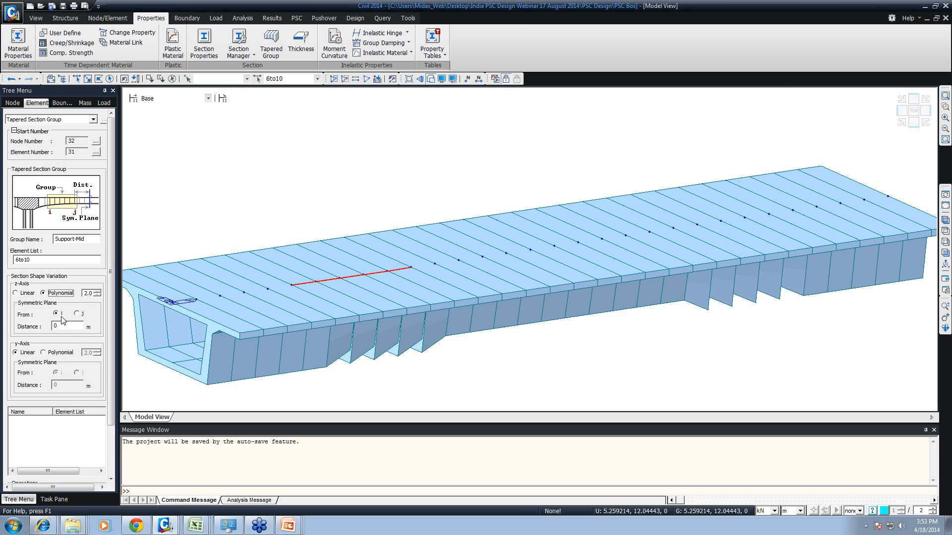
{"action": "left_click", "coordinate": [79, 313]}
{"action": "left_click_drag", "start_coordinate": [110, 331], "coordinate": [111, 389]}
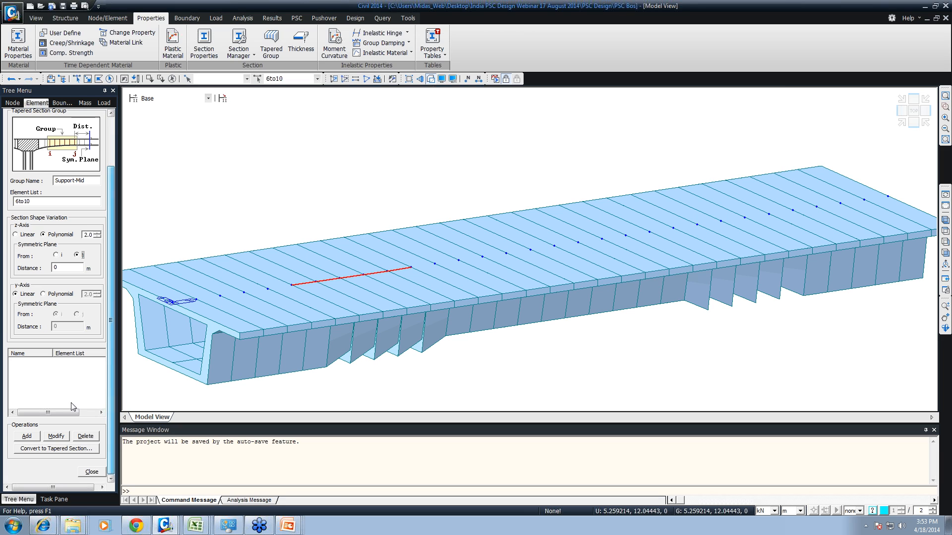
{"action": "left_click", "coordinate": [28, 440]}
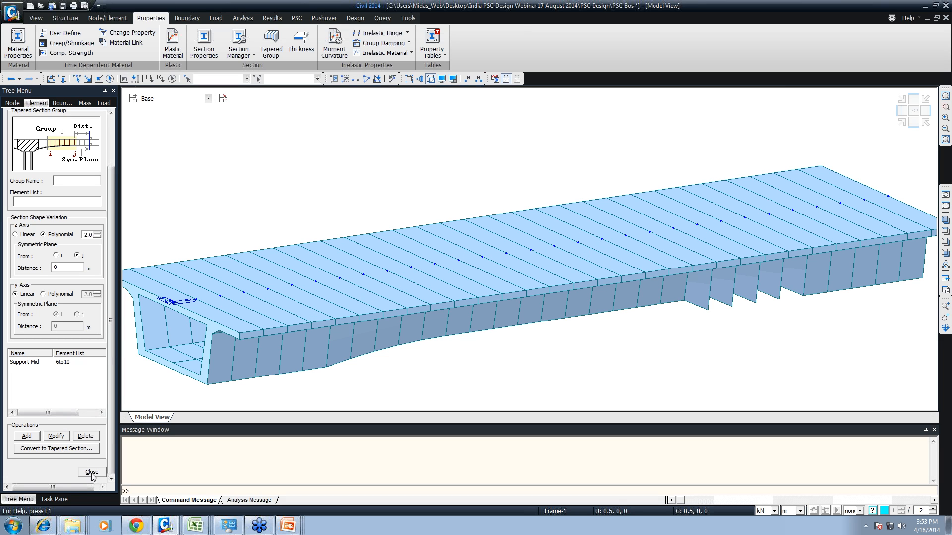
- Add a tapered section group Mid-Support for elements 21 to 25 with polynomial z-axis variation and the symmetric plane from the i-end
{"action": "key", "text": "ctrl+shift+t"}
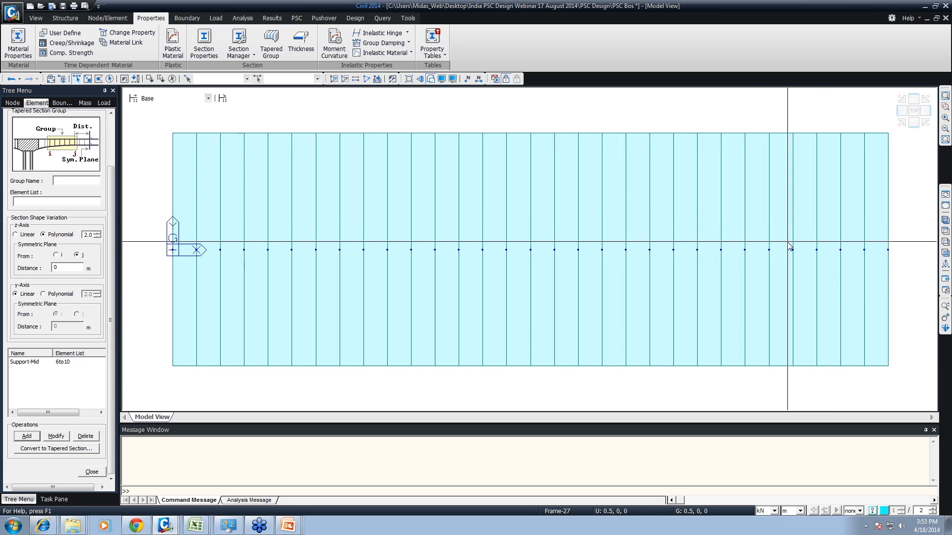
{"action": "key", "text": "ctrl+h"}
{"action": "left_click_drag", "start_coordinate": [643, 235], "coordinate": [773, 266]}
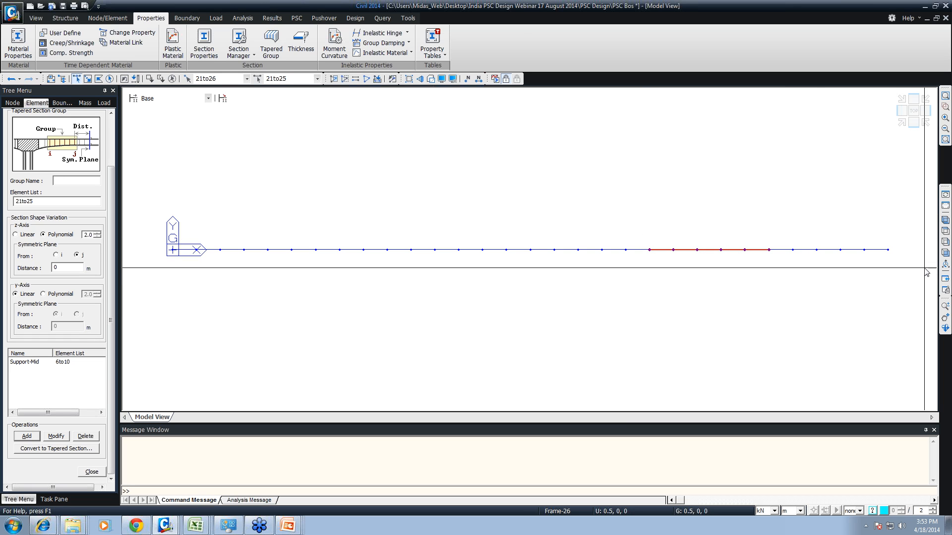
{"action": "left_click", "coordinate": [945, 253]}
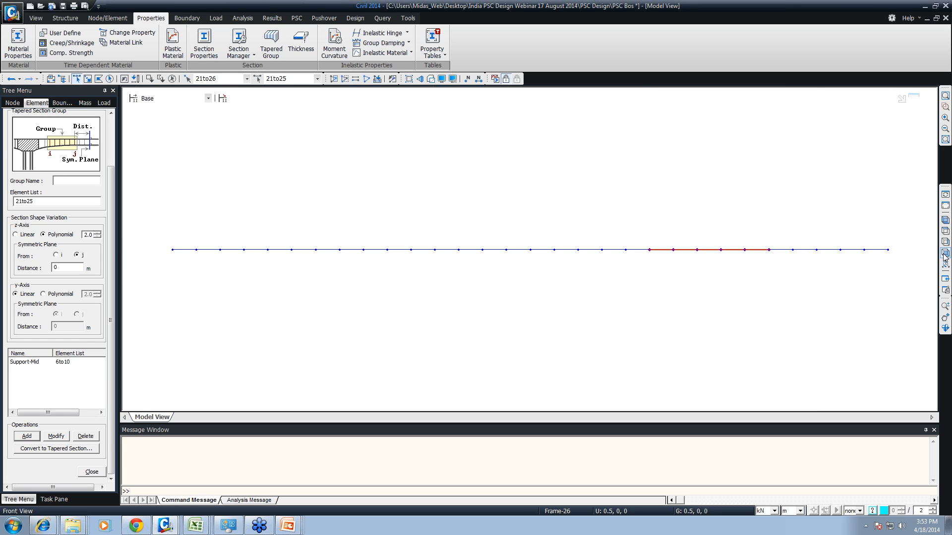
{"action": "left_click", "coordinate": [946, 220]}
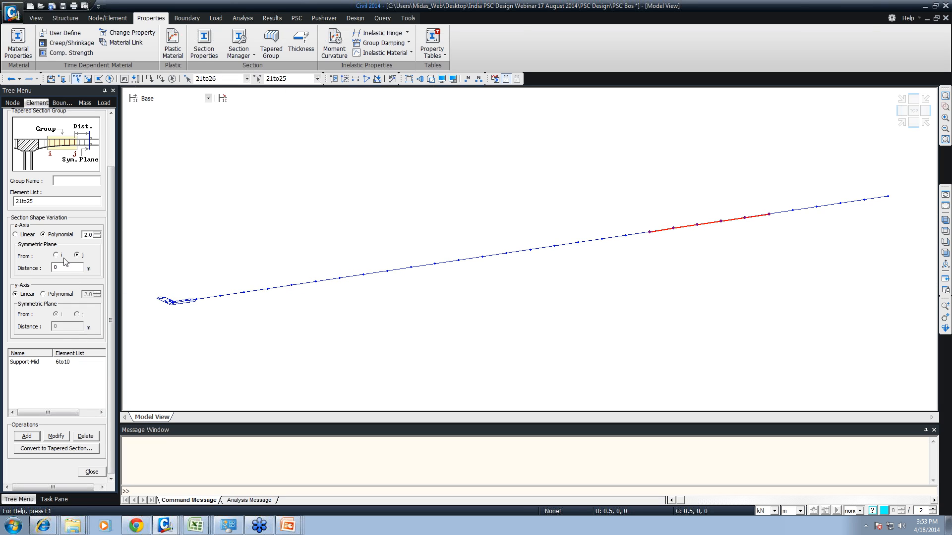
{"action": "left_click", "coordinate": [56, 256]}
{"action": "type", "text": "Mid-Support"}
{"action": "key", "text": "ctrl+h"}
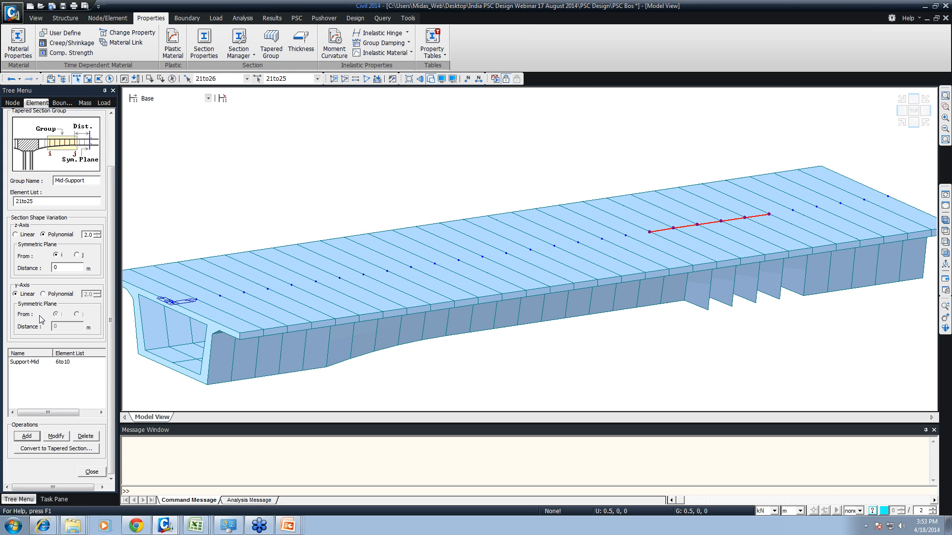
{"action": "left_click", "coordinate": [31, 436]}
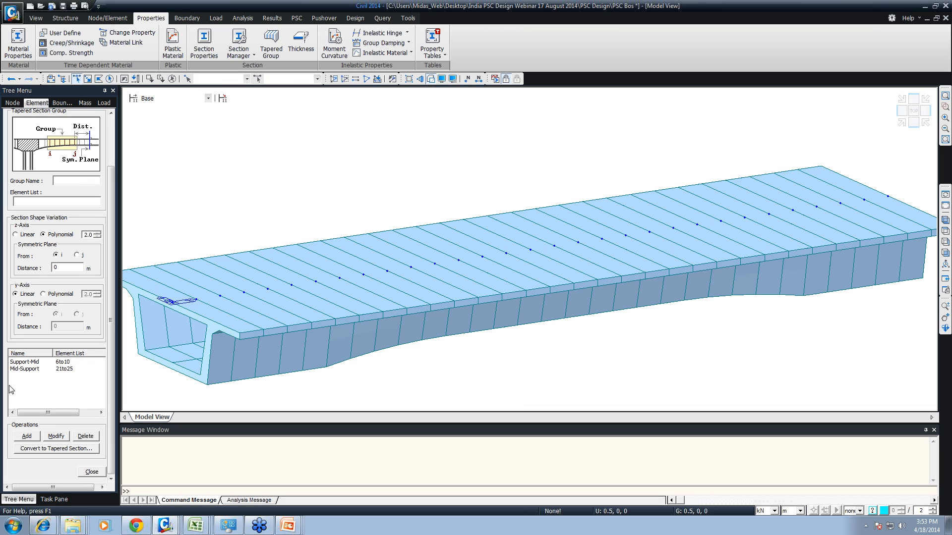
- Convert the Support-Mid and Mid-Support groups to individual tapered sections, using a new name suffix that starts at 1
{"action": "left_click", "coordinate": [28, 362]}
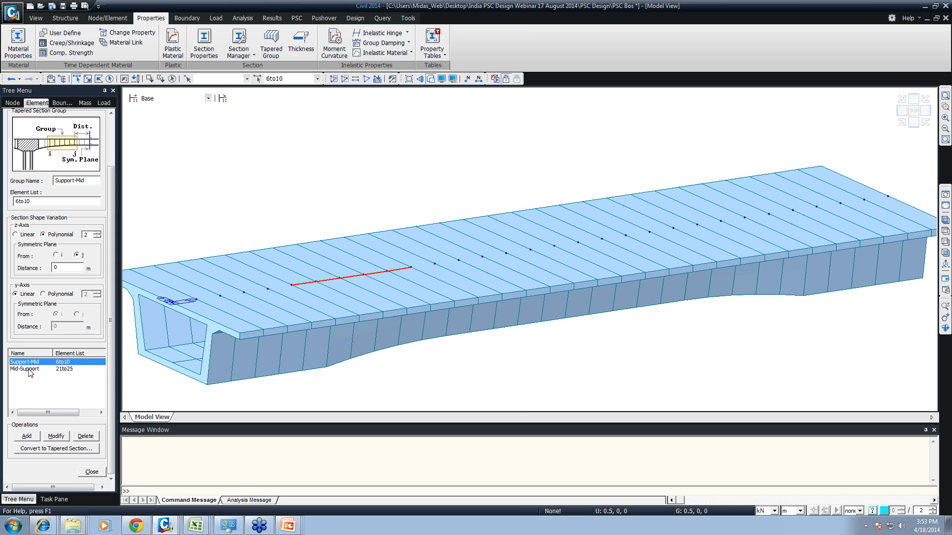
{"action": "left_click", "coordinate": [29, 369]}
{"action": "left_click", "coordinate": [44, 449]}
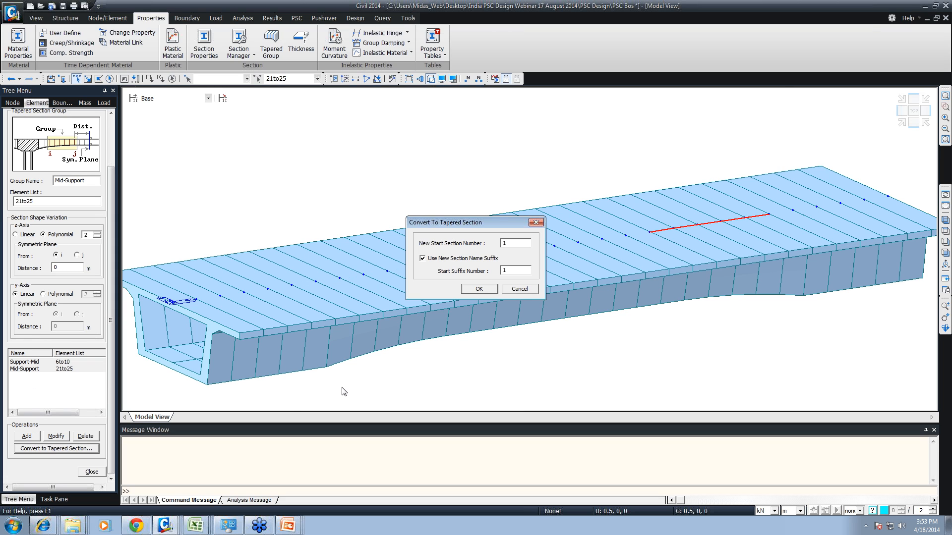
{"action": "left_click", "coordinate": [478, 289]}
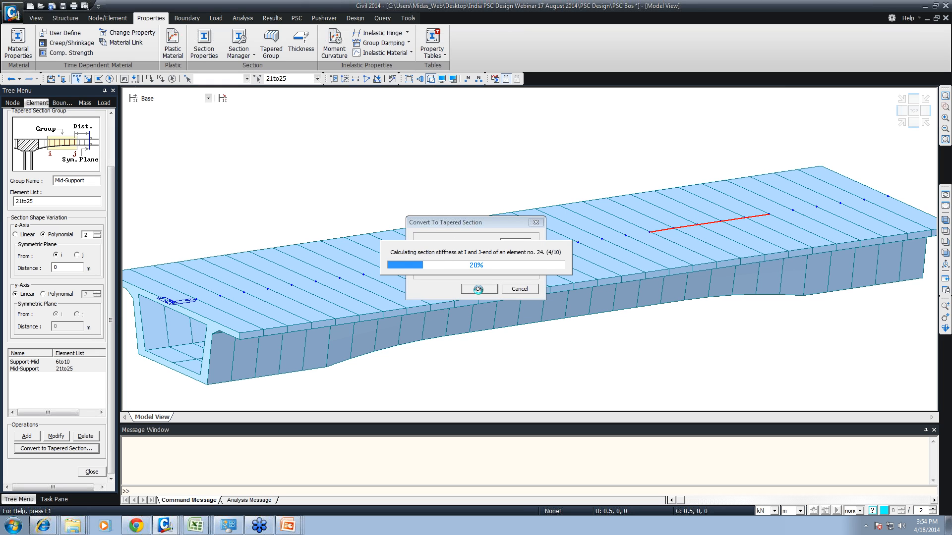
{"action": "left_click", "coordinate": [92, 472]}
- Highlight the elements of several converted Mid-Support sections and examine the Mid-Support2 section's i-end and j-end dimensions
{"action": "left_click", "coordinate": [70, 217]}
{"action": "left_click", "coordinate": [72, 224]}
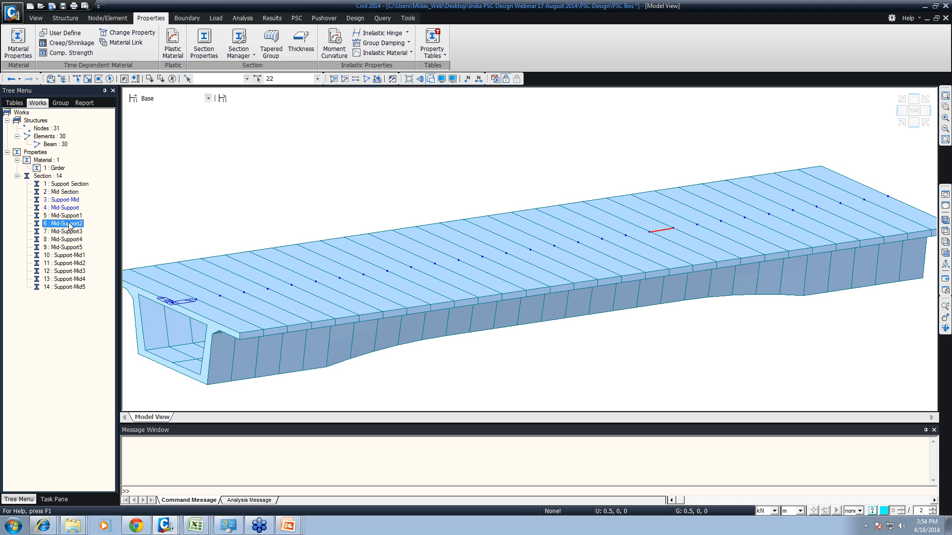
{"action": "left_click", "coordinate": [66, 232]}
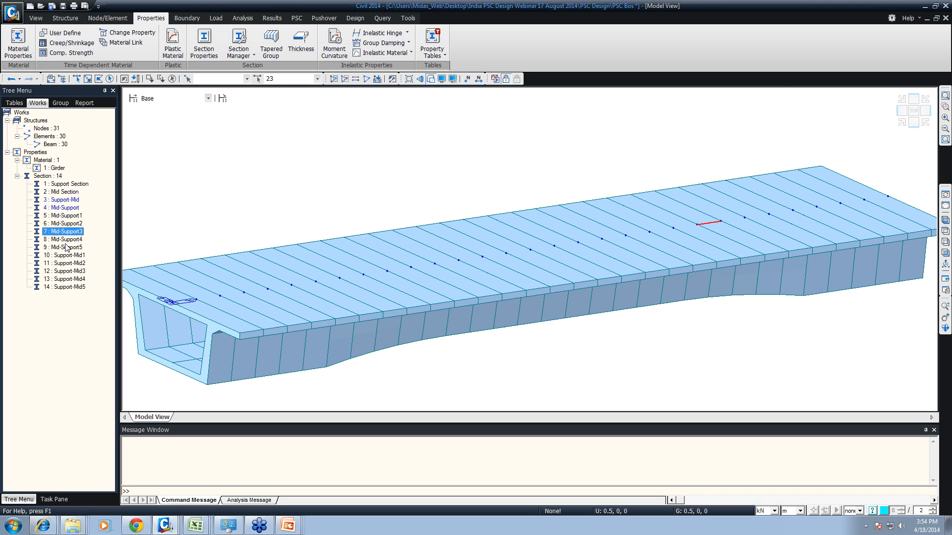
{"action": "right_click", "coordinate": [63, 225]}
{"action": "left_click", "coordinate": [74, 377]}
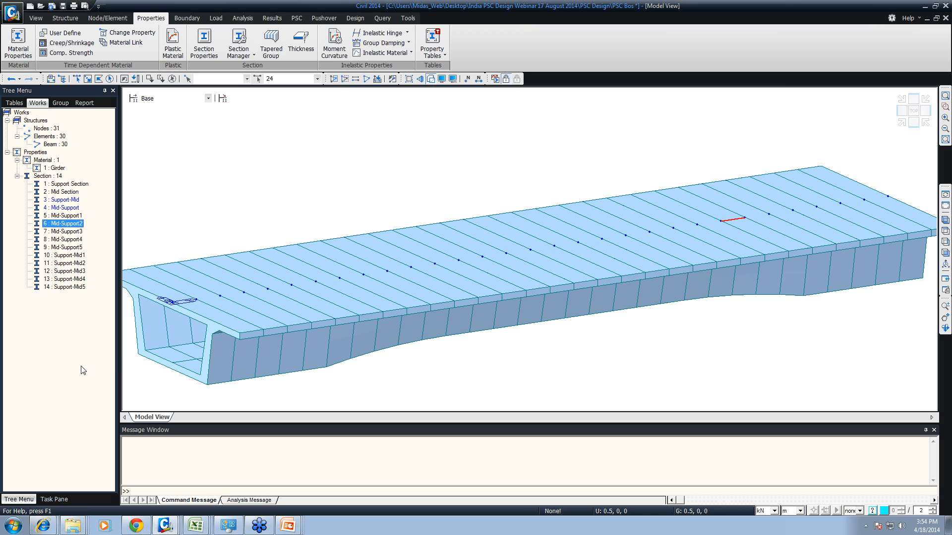
{"action": "right_click", "coordinate": [68, 224]}
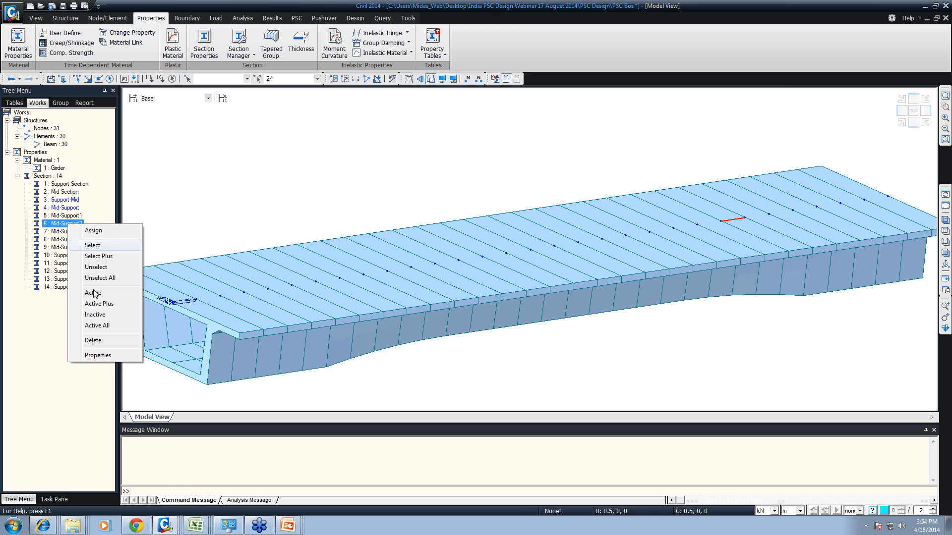
{"action": "left_click", "coordinate": [99, 356]}
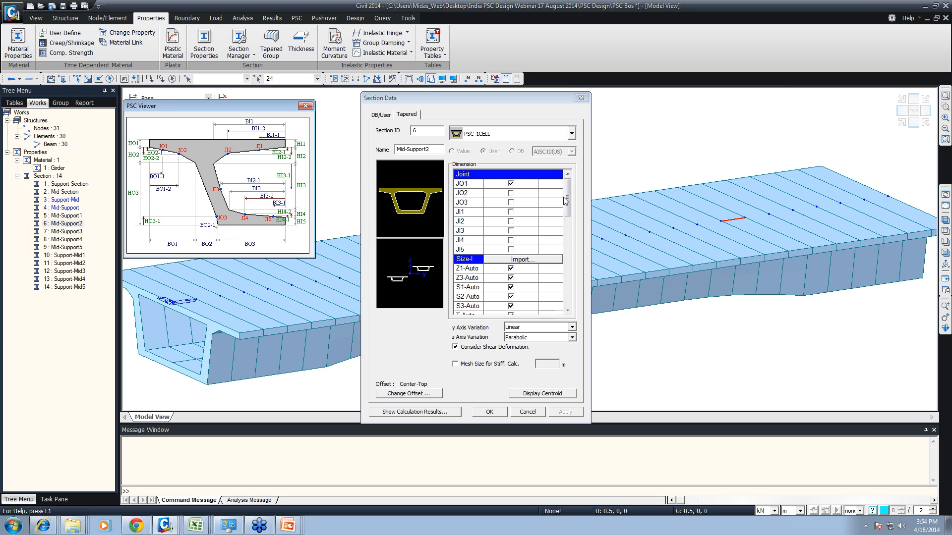
{"action": "mouse_move", "coordinate": [567, 201]}
{"action": "left_mouse_down"}
{"action": "mouse_move", "coordinate": [575, 261]}
{"action": "mouse_move", "coordinate": [569, 216]}
{"action": "left_mouse_up"}
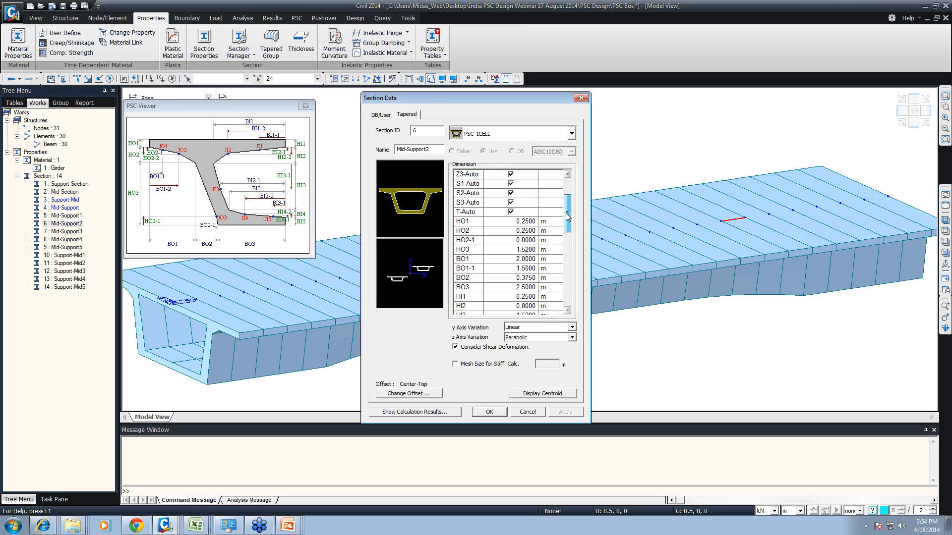
{"action": "left_click_drag", "start_coordinate": [568, 216], "coordinate": [569, 296]}
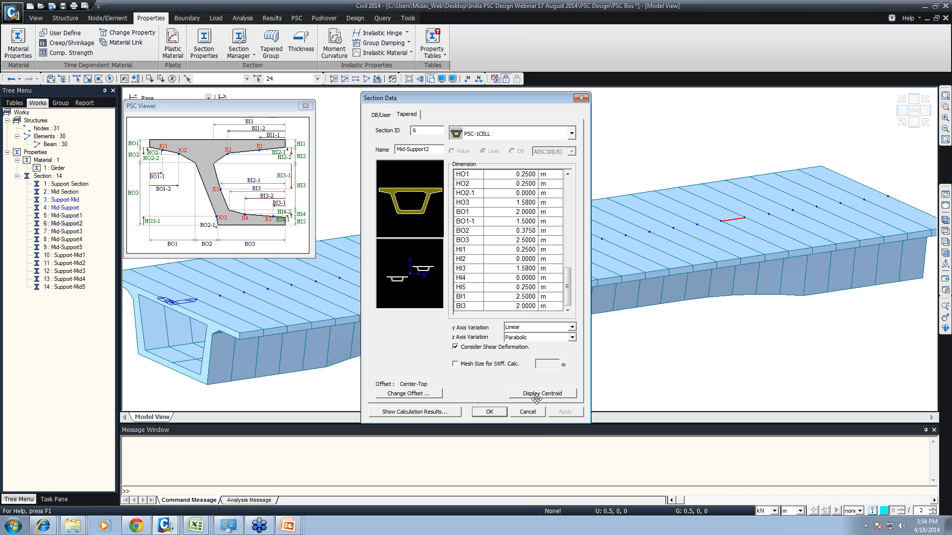
{"action": "left_click", "coordinate": [532, 419]}
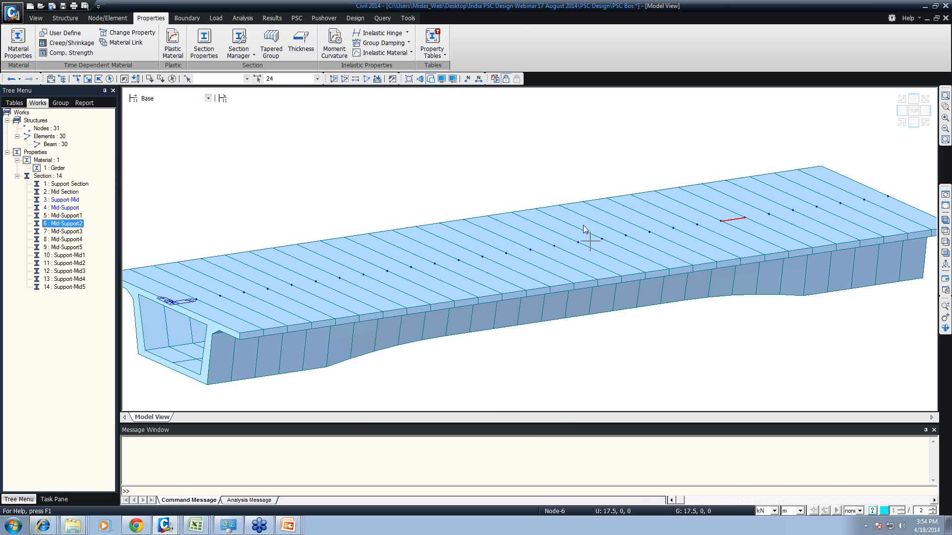
- Select only the girder's two end nodes, 1 and 31, in isometric view and start the Translate Nodes command
{"action": "left_click", "coordinate": [945, 220]}
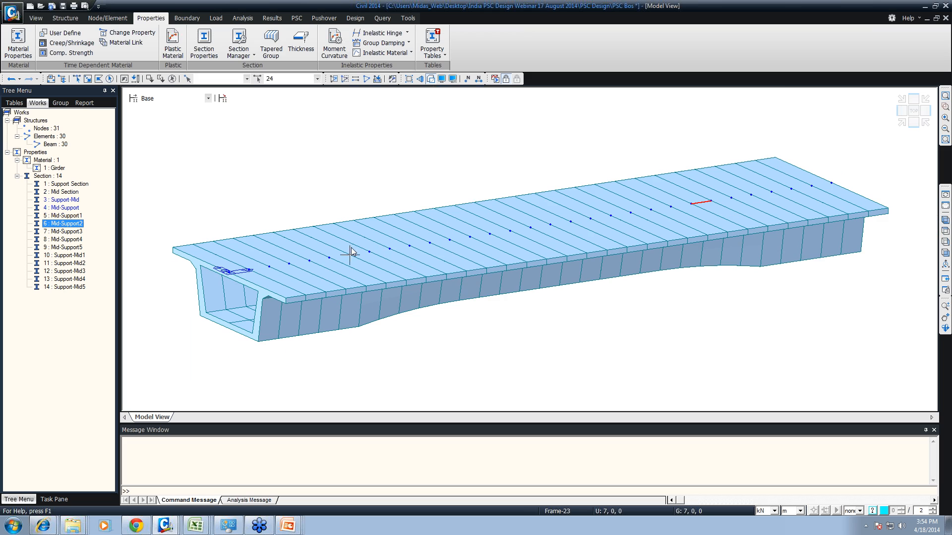
{"action": "key", "text": "ctrl+shift+s"}
{"action": "left_click_drag", "start_coordinate": [687, 183], "coordinate": [736, 232]}
{"action": "left_click", "coordinate": [694, 202]}
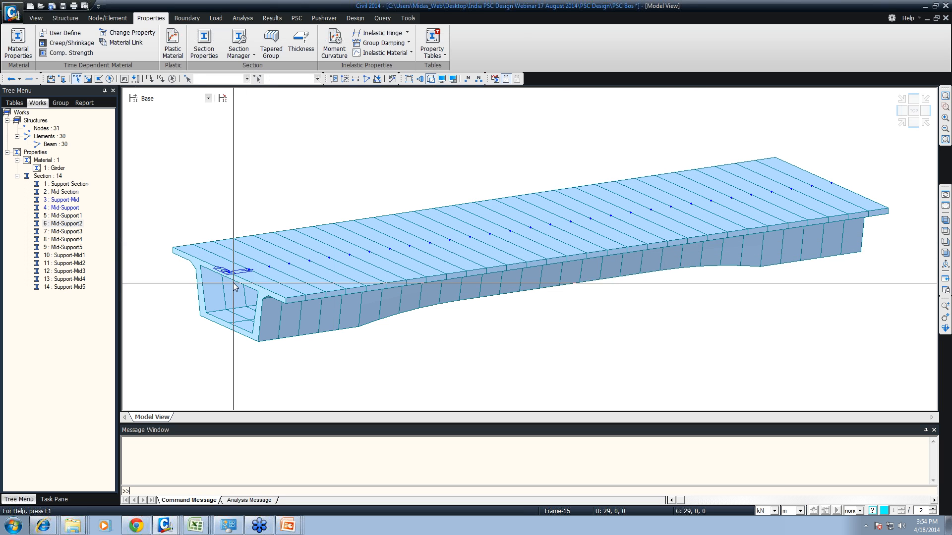
{"action": "left_click_drag", "start_coordinate": [214, 263], "coordinate": [240, 297]}
{"action": "left_click_drag", "start_coordinate": [799, 173], "coordinate": [856, 204]}
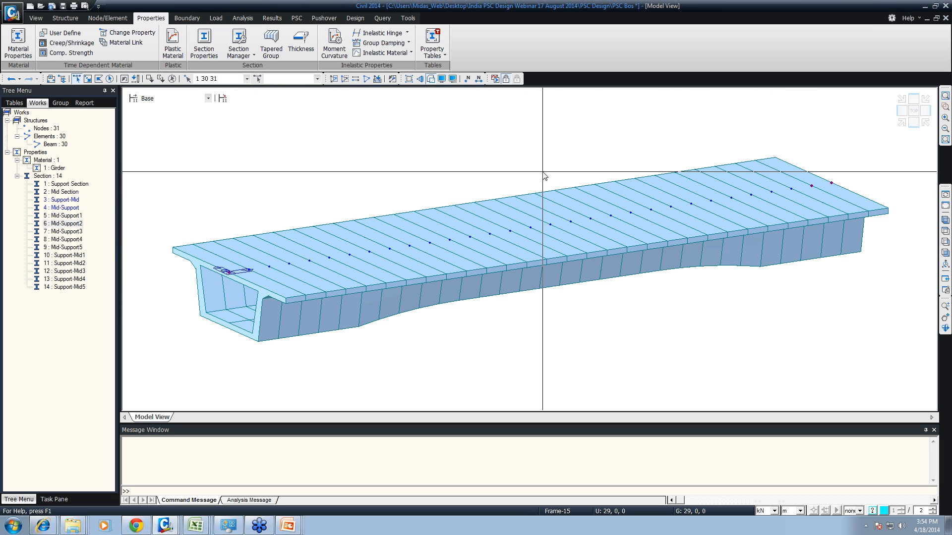
{"action": "left_click_drag", "start_coordinate": [803, 174], "coordinate": [836, 208]}
{"action": "right_click", "coordinate": [368, 157]}
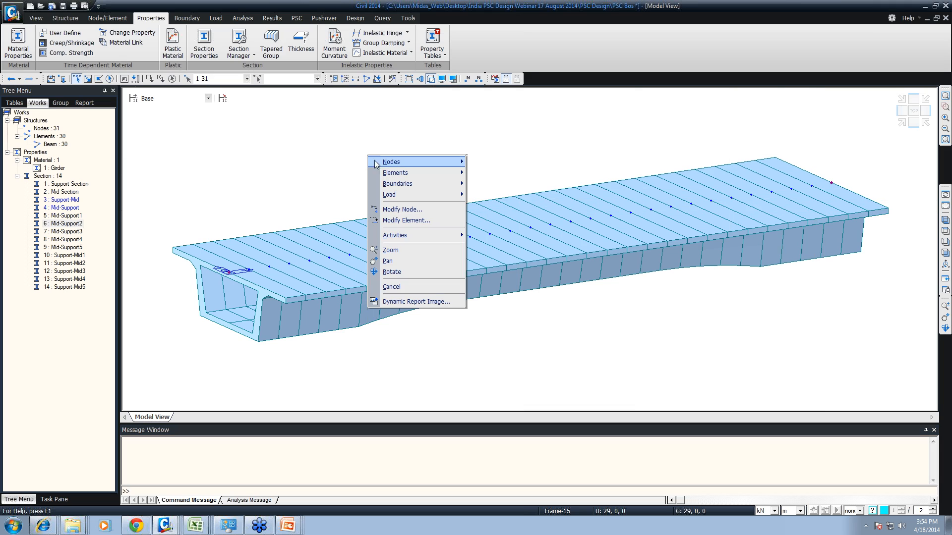
{"action": "mouse_move", "coordinate": [397, 168]}
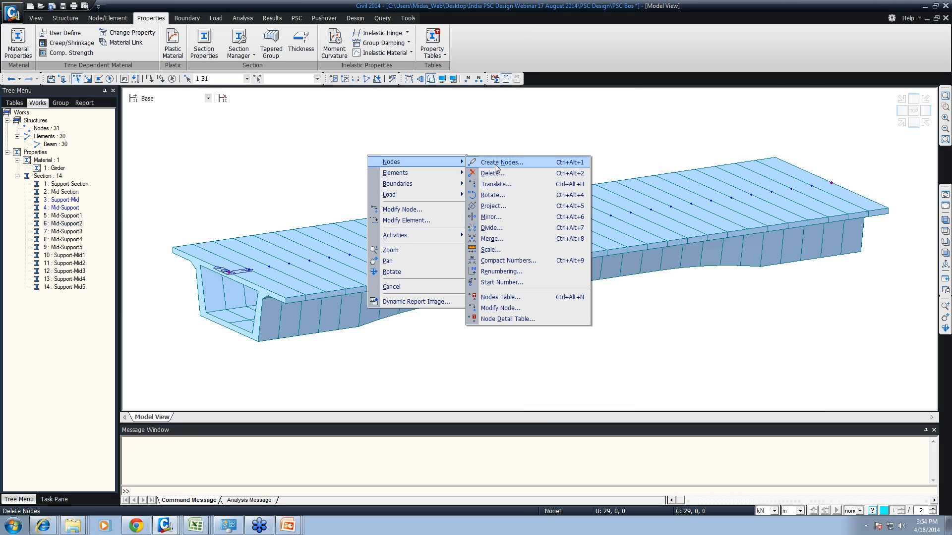
{"action": "left_click", "coordinate": [495, 185]}
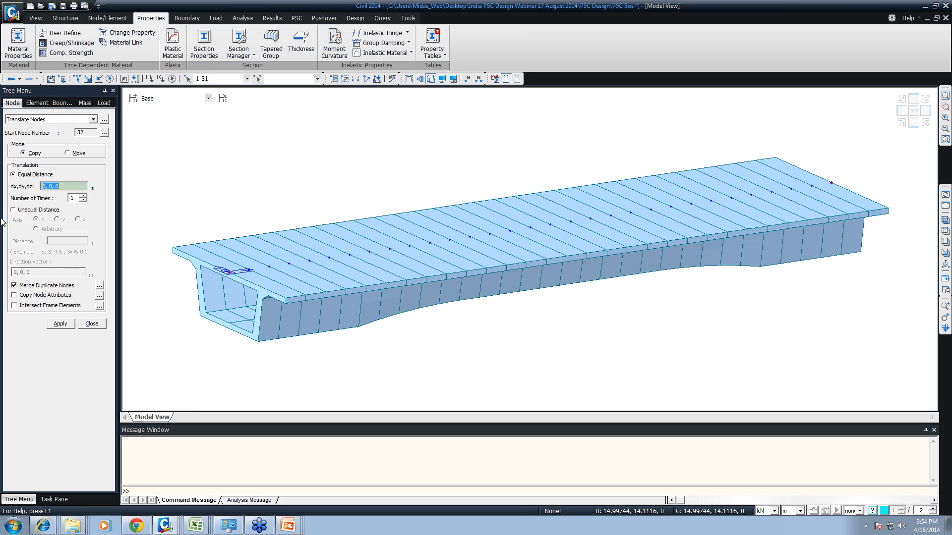
{"action": "left_click", "coordinate": [57, 187]}
{"action": "type", "text": "2.3"}
{"action": "left_click_drag", "start_coordinate": [63, 186], "coordinate": [58, 187]}
{"action": "type", "text": "-4.6"}
- Copy the two end nodes along the y axis by unequal distances of 2.3 and -4.6 m
{"action": "left_click", "coordinate": [36, 210]}
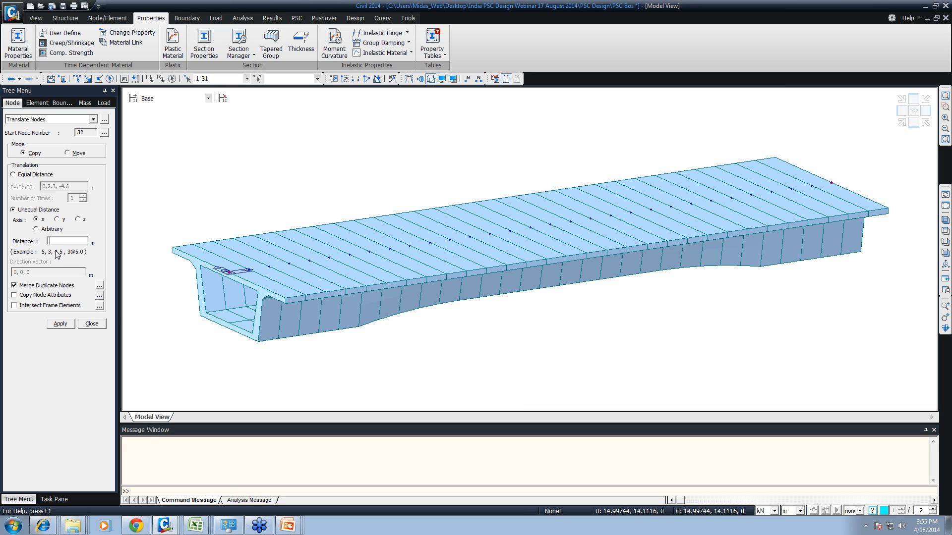
{"action": "left_click", "coordinate": [57, 219]}
{"action": "type", "text": "2.3,-4.6"}
{"action": "left_click", "coordinate": [60, 324]}
- Select the four newly copied nodes, 32 to 35, copy them along the z axis by an unequal distance of -2.5 m, and finish translating
{"action": "right_click", "coordinate": [226, 168]}
{"action": "mouse_move", "coordinate": [278, 175]}
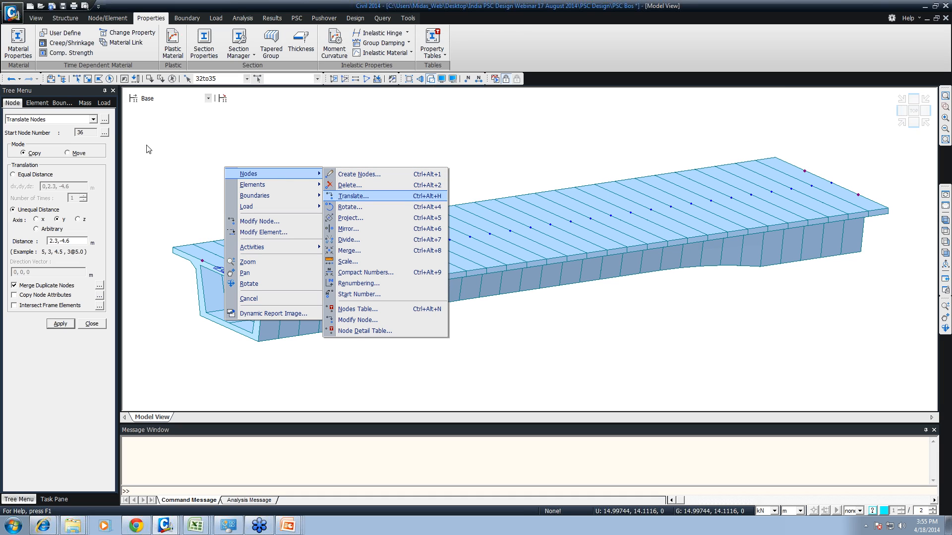
{"action": "left_click", "coordinate": [78, 219]}
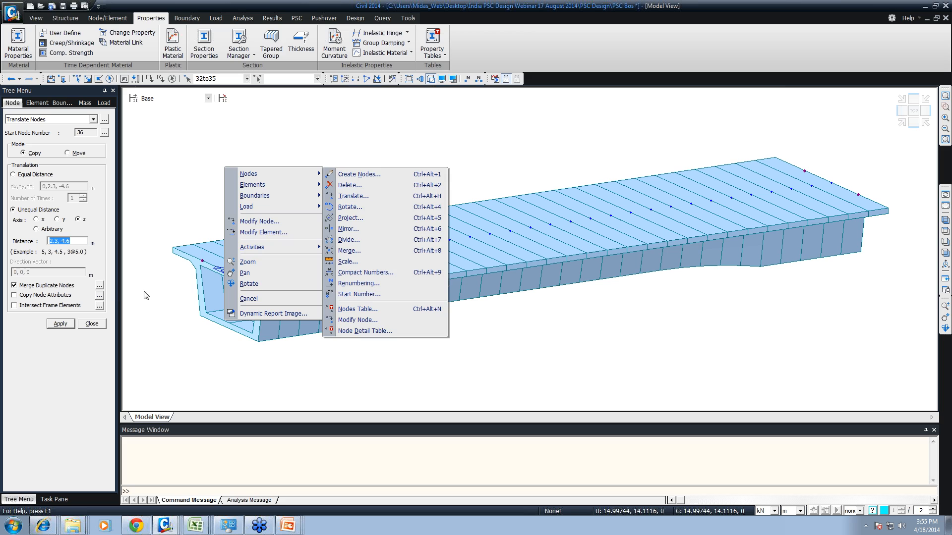
{"action": "left_click_drag", "start_coordinate": [64, 241], "coordinate": [38, 243]}
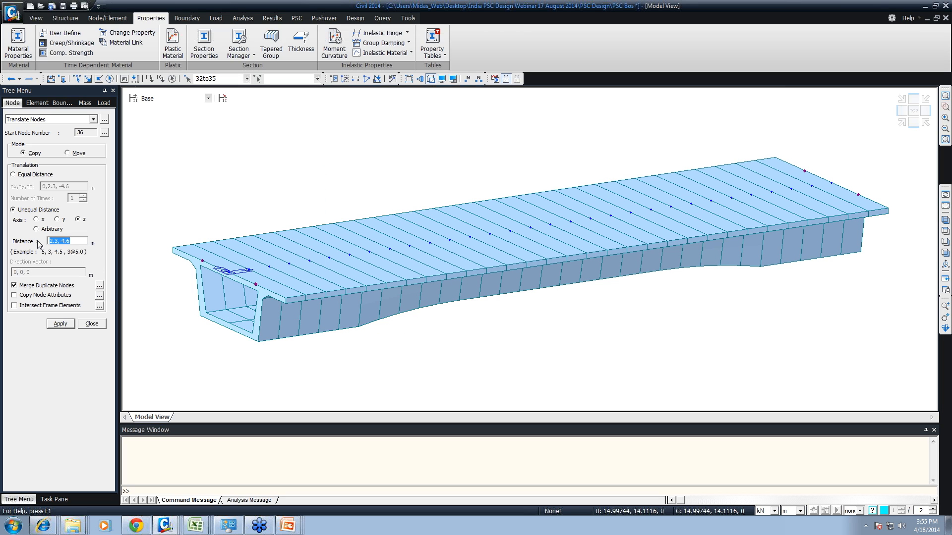
{"action": "type", "text": "-2.5"}
{"action": "left_click", "coordinate": [64, 324]}
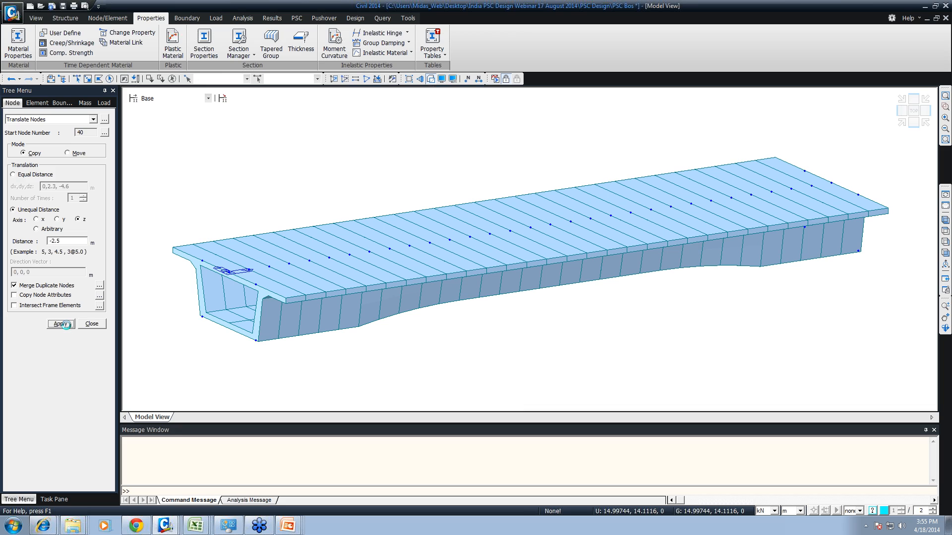
{"action": "key", "text": "ctrl+shift+l"}
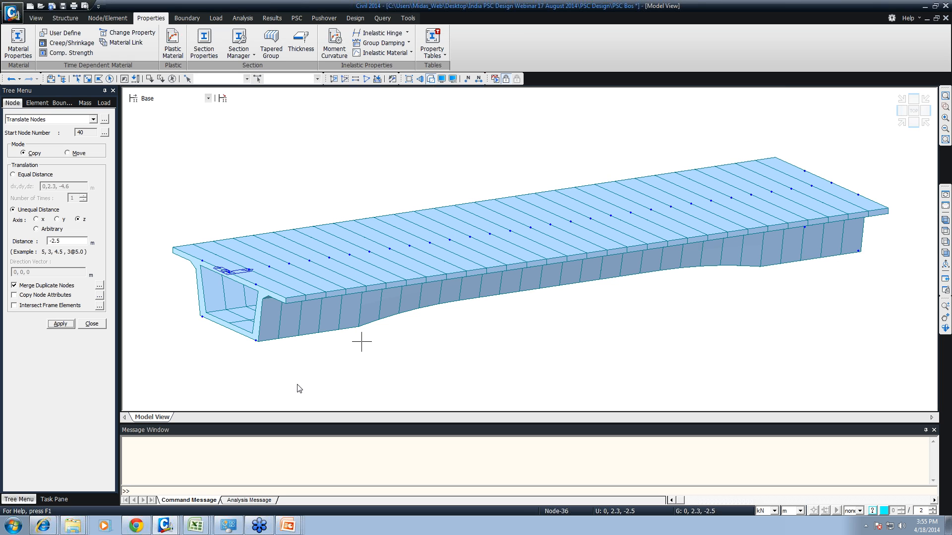
{"action": "left_click", "coordinate": [97, 325]}
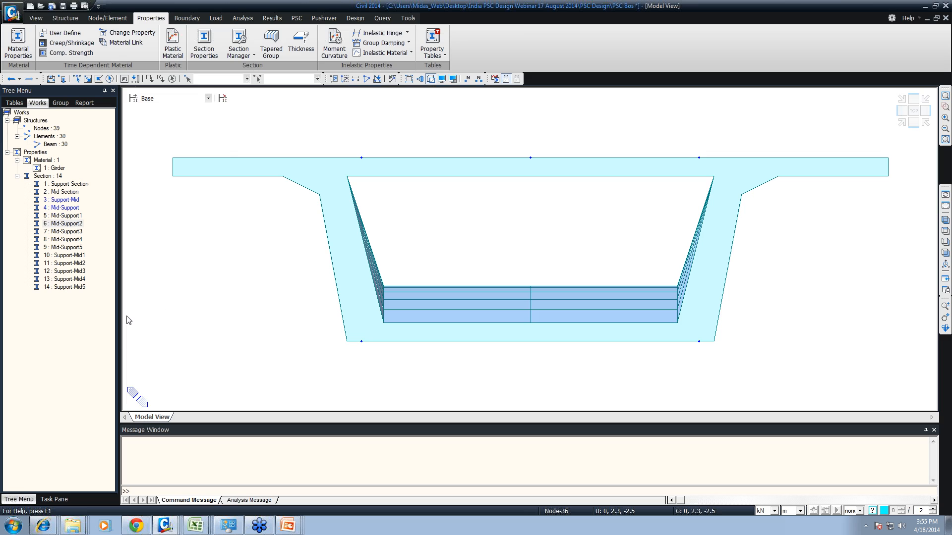
- Turn off the hidden-surface display and show the girder line and support nodes as a wireframe in isometric view
{"action": "middle_click_drag", "start_coordinate": [594, 222], "coordinate": [587, 262], "text": "ctrl"}
{"action": "scroll", "coordinate": [555, 213], "scroll_direction": "down", "scroll_amount": 1}
{"action": "scroll", "coordinate": [586, 261], "scroll_direction": "down", "scroll_amount": 4}
{"action": "middle_click_drag", "start_coordinate": [363, 259], "coordinate": [389, 296], "text": "ctrl"}
{"action": "key", "text": "ctrl+h"}
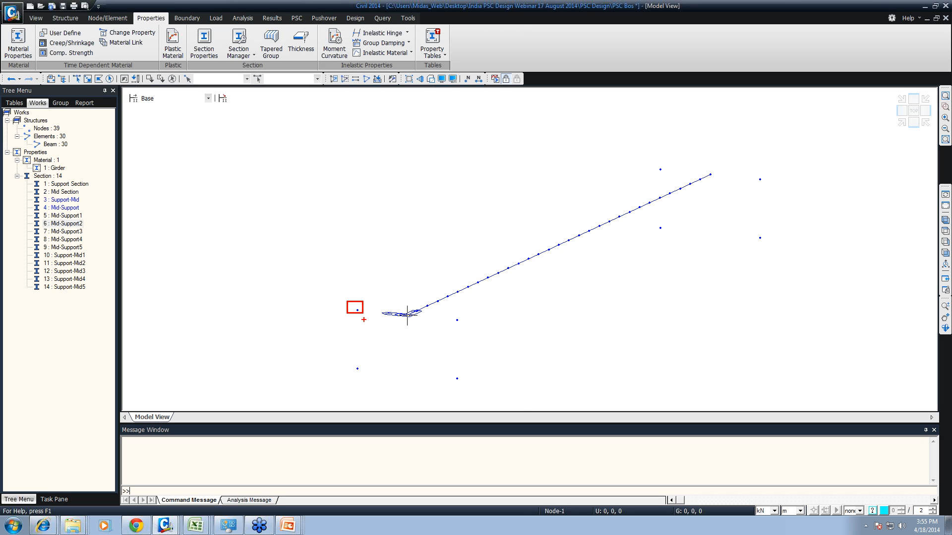
{"action": "left_click", "coordinate": [357, 368]}
{"action": "left_click_drag", "start_coordinate": [449, 316], "coordinate": [468, 328]}
{"action": "left_click_drag", "start_coordinate": [443, 369], "coordinate": [471, 405]}
{"action": "left_click_drag", "start_coordinate": [401, 311], "coordinate": [411, 326]}
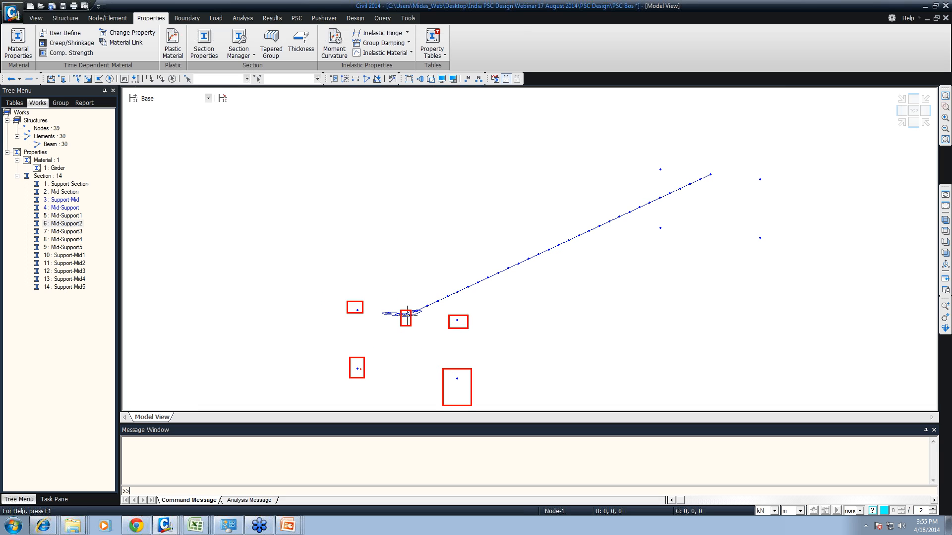
{"action": "mouse_move", "coordinate": [360, 370]}
{"action": "left_mouse_down"}
{"action": "mouse_move", "coordinate": [357, 309]}
{"action": "mouse_move", "coordinate": [461, 326]}
{"action": "mouse_move", "coordinate": [461, 393]}
{"action": "left_mouse_up"}
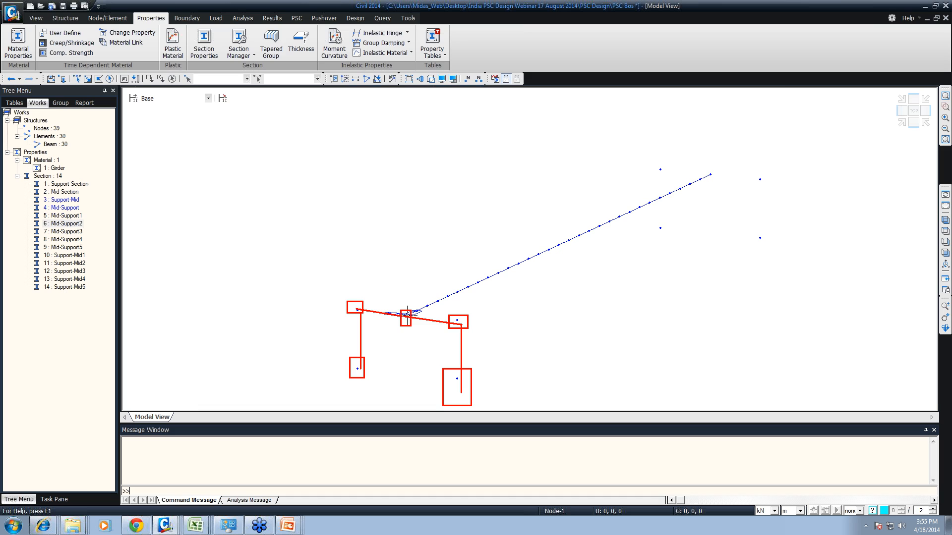
{"action": "mouse_move", "coordinate": [567, 269]}
{"action": "left_mouse_down"}
{"action": "mouse_move", "coordinate": [566, 302]}
{"action": "mouse_move", "coordinate": [589, 311]}
{"action": "left_mouse_up"}
{"action": "left_click", "coordinate": [577, 272]}
{"action": "type", "text": "nks"}
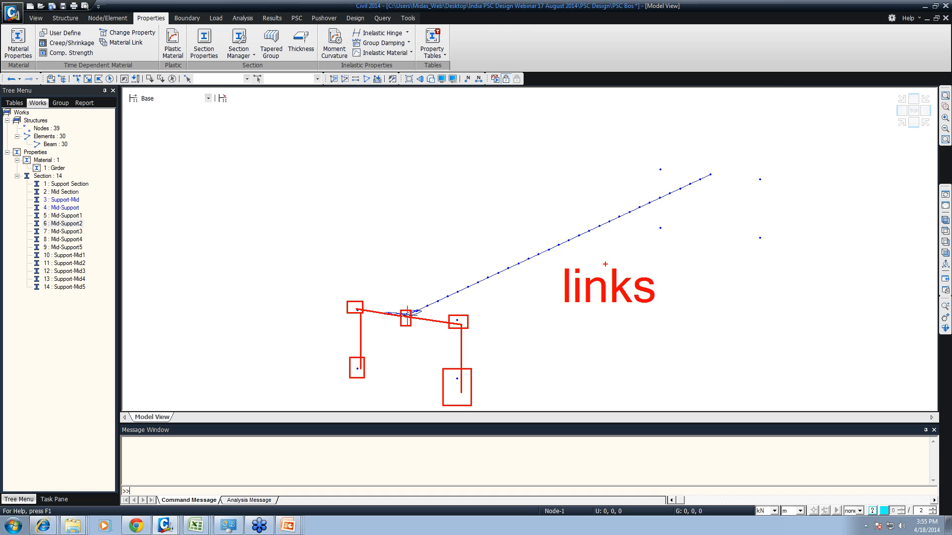
{"action": "key", "text": "Escape"}
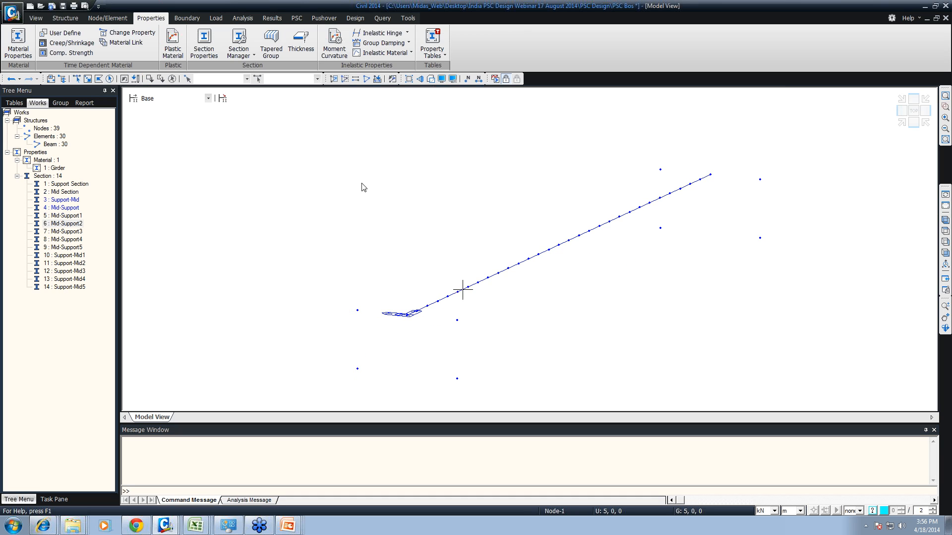
- Start the Elastic Link boundary command for linking the support nodes
{"action": "left_click", "coordinate": [187, 18]}
{"action": "left_click", "coordinate": [164, 44]}
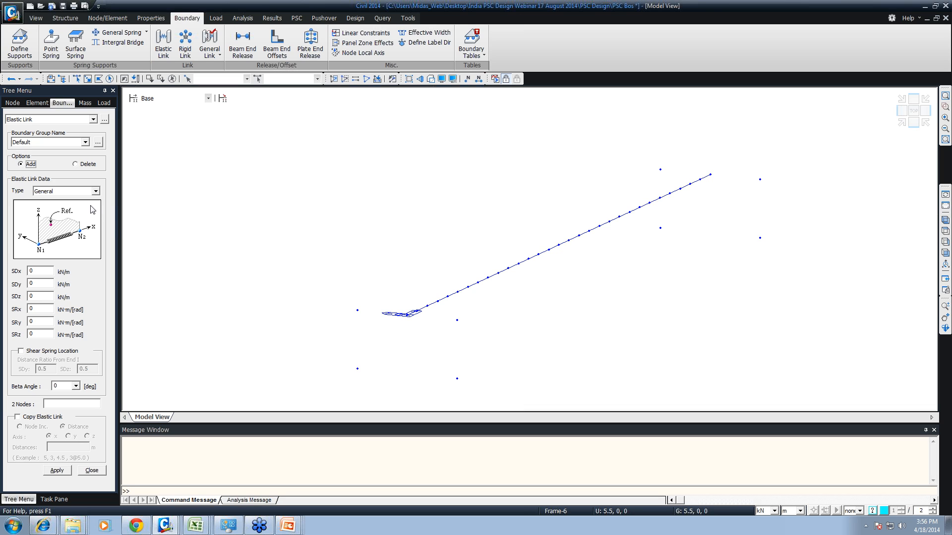
- Create Rigid-type elastic links between both upper and lower support node pairs at the girder start, copying each 30 m along the x axis
{"action": "left_click", "coordinate": [95, 191]}
{"action": "left_click", "coordinate": [42, 207]}
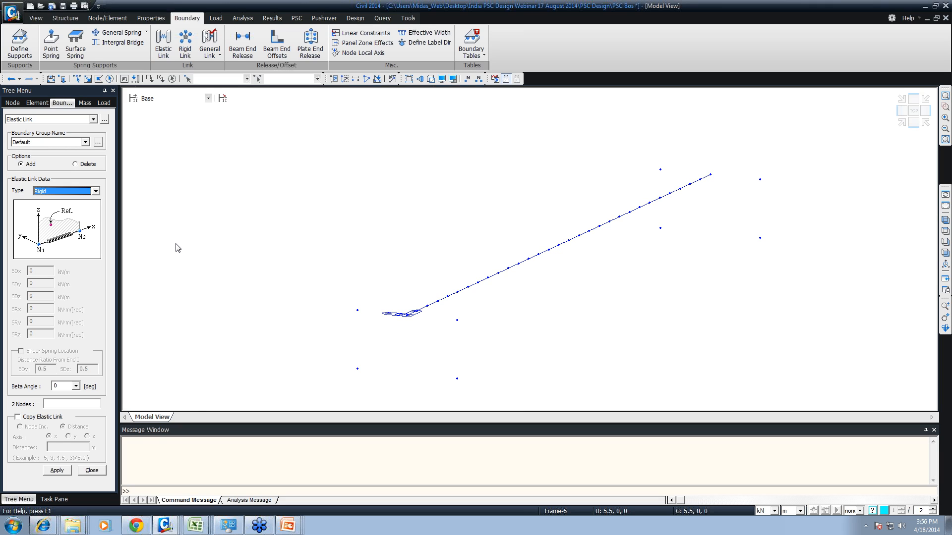
{"action": "left_click", "coordinate": [54, 417]}
{"action": "left_click", "coordinate": [68, 447]}
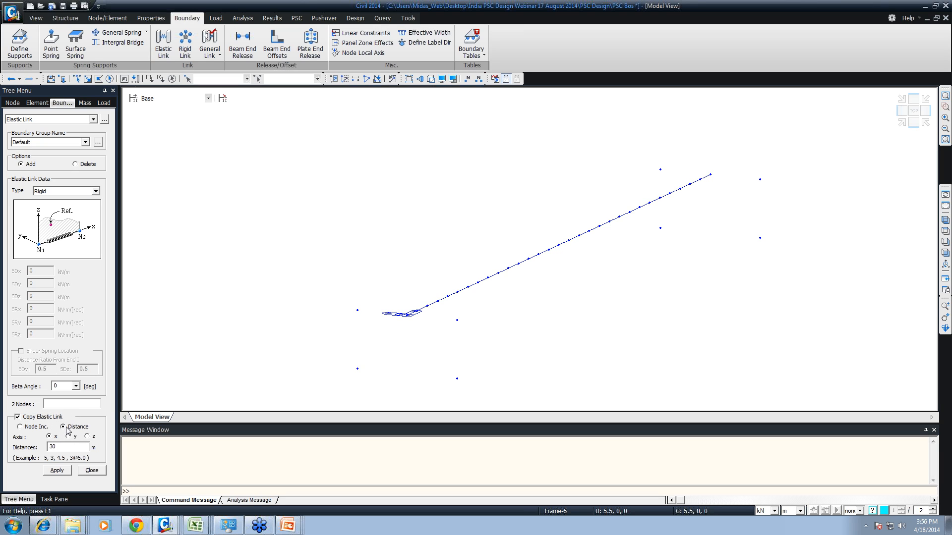
{"action": "left_click", "coordinate": [70, 404]}
{"action": "left_click", "coordinate": [357, 368]}
{"action": "left_click", "coordinate": [357, 311]}
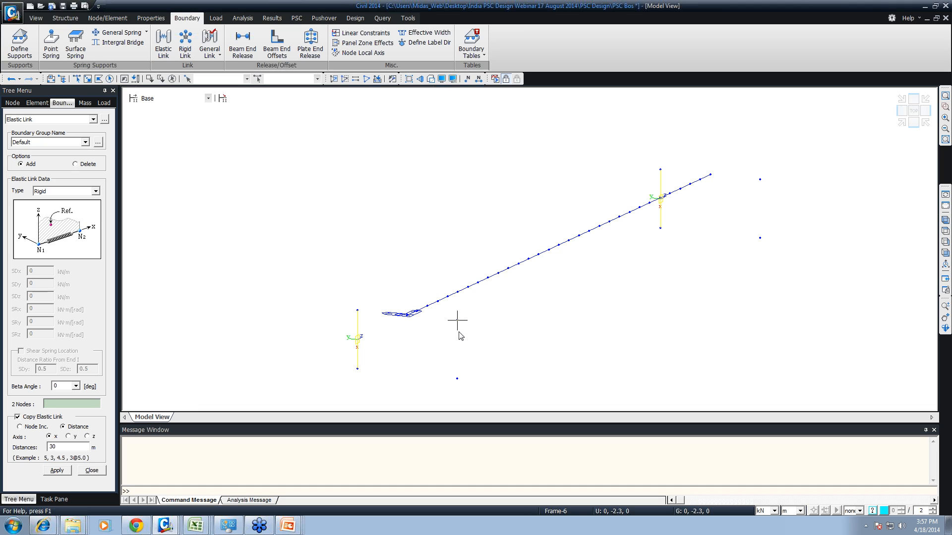
{"action": "left_click", "coordinate": [456, 320]}
{"action": "left_click", "coordinate": [457, 379]}
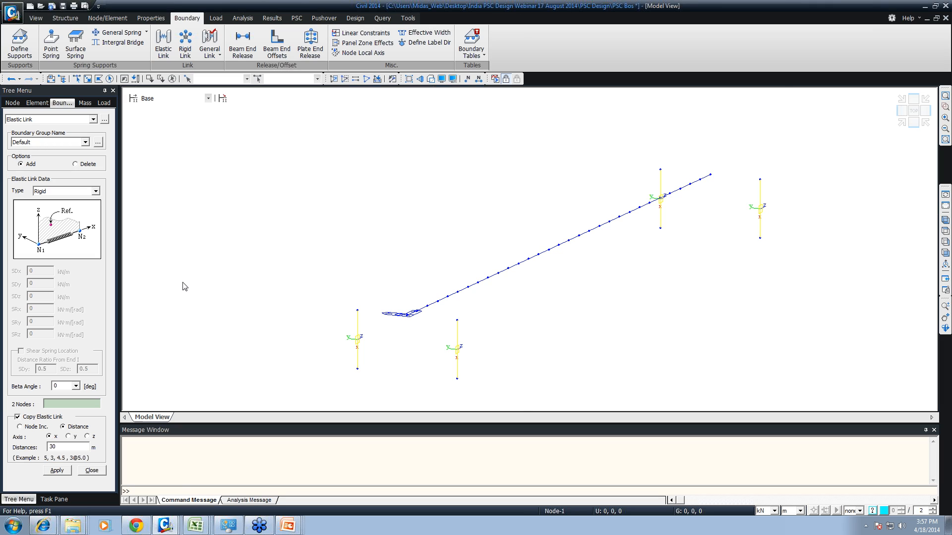
- Start the Rigid Link boundary command
{"action": "left_click", "coordinate": [185, 41]}
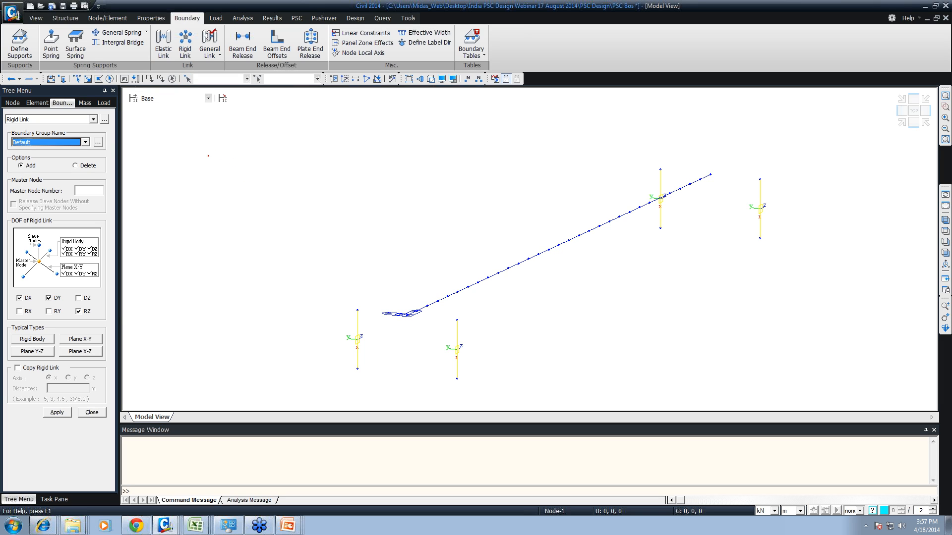
{"action": "left_click_drag", "start_coordinate": [208, 156], "coordinate": [217, 164]}
{"action": "left_click_drag", "start_coordinate": [284, 244], "coordinate": [295, 254]}
{"action": "type", "text": "t"}
{"action": "type", "text": "m"}
{"action": "key", "text": "Escape"}
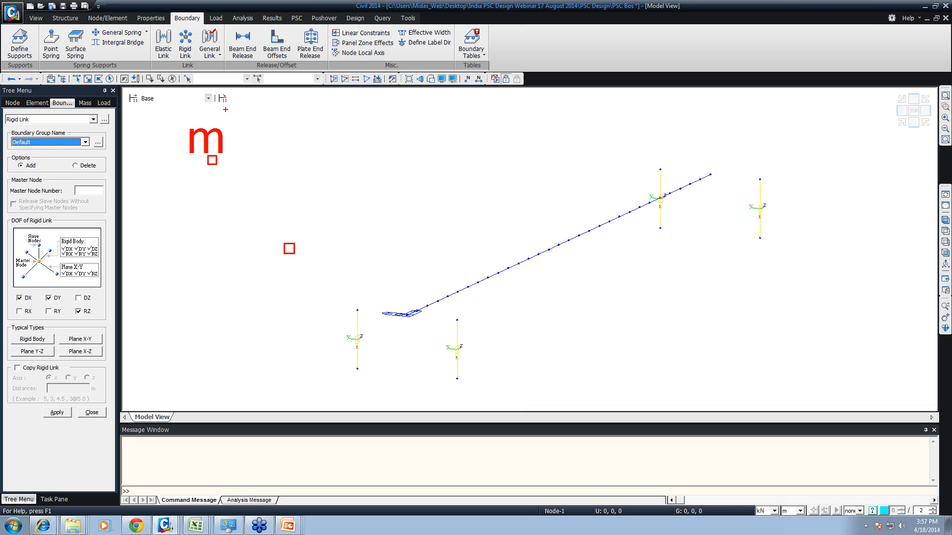
{"action": "type", "text": "t"}
{"action": "type", "text": "s"}
{"action": "key", "text": "Escape"}
{"action": "mouse_move", "coordinate": [211, 163]}
{"action": "left_mouse_down", "text": "shift"}
{"action": "mouse_move", "coordinate": [206, 248]}
{"action": "mouse_move", "coordinate": [211, 240]}
{"action": "mouse_move", "coordinate": [241, 247]}
{"action": "left_mouse_up", "text": "shift"}
{"action": "mouse_move", "coordinate": [251, 174]}
{"action": "left_mouse_down", "text": "shift"}
{"action": "mouse_move", "coordinate": [246, 241]}
{"action": "mouse_move", "coordinate": [254, 252]}
{"action": "mouse_move", "coordinate": [289, 246]}
{"action": "mouse_move", "coordinate": [290, 169]}
{"action": "mouse_move", "coordinate": [254, 177]}
{"action": "mouse_move", "coordinate": [220, 166]}
{"action": "mouse_move", "coordinate": [270, 158]}
{"action": "left_mouse_up", "text": "shift"}
{"action": "left_click_drag", "start_coordinate": [215, 166], "coordinate": [292, 169], "text": "shift"}
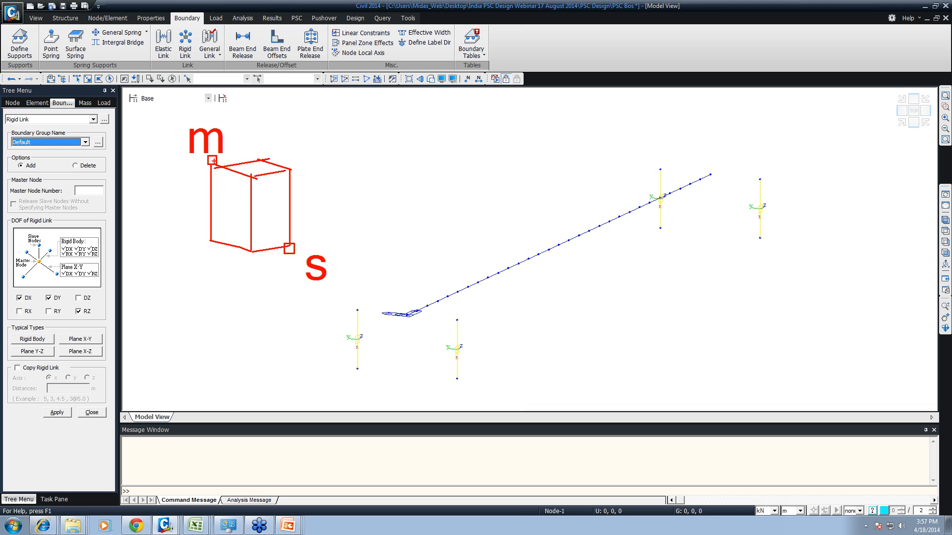
{"action": "left_click_drag", "start_coordinate": [214, 161], "coordinate": [338, 139], "text": "ctrl+shift"}
{"action": "left_click_drag", "start_coordinate": [292, 249], "coordinate": [385, 226], "text": "ctrl+shift"}
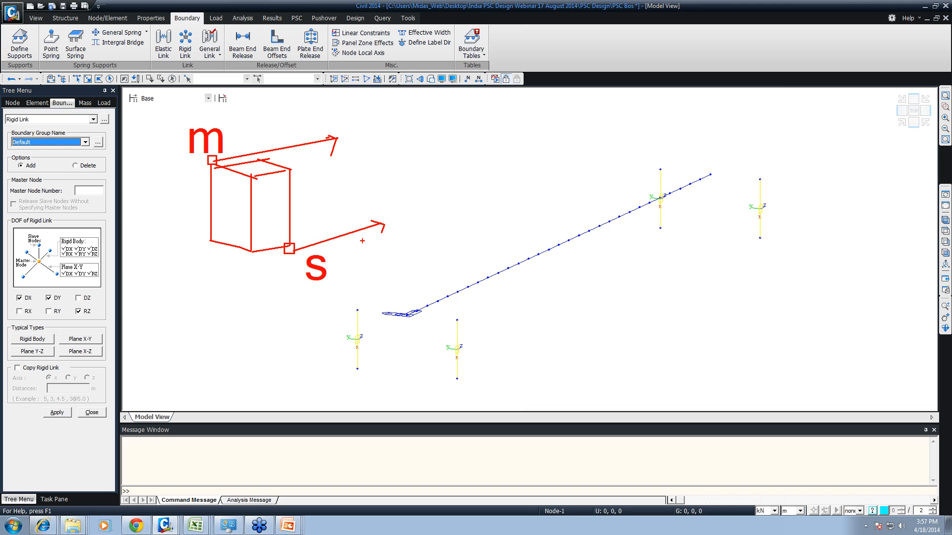
{"action": "key", "text": "Escape"}
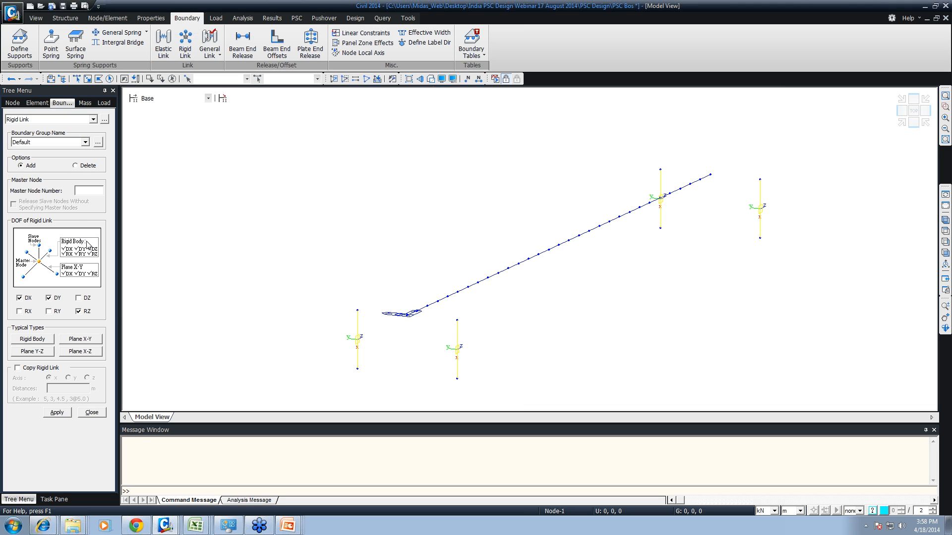
- Select upper support nodes 32 and 34 as slaves, set node 1 as master, and choose the Rigid Body type for the link
{"action": "left_click", "coordinate": [89, 191]}
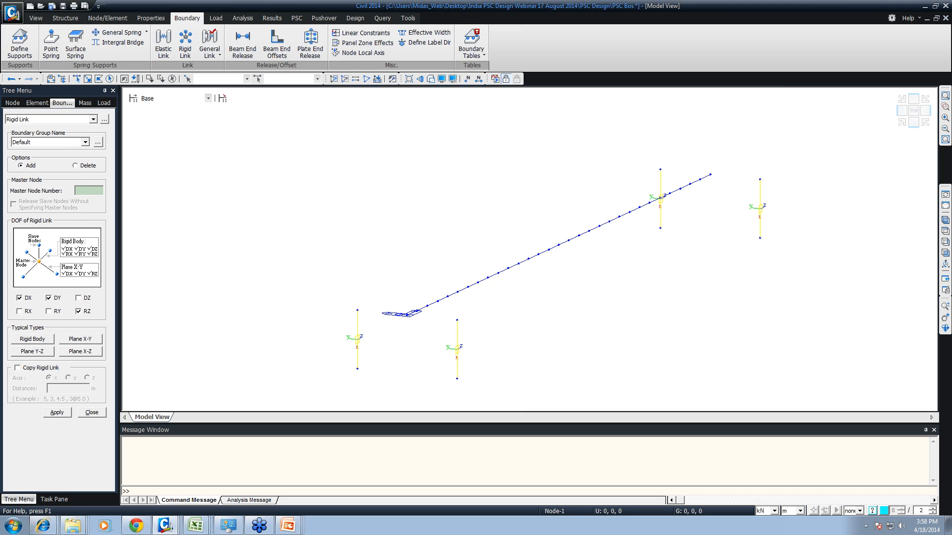
{"action": "left_click", "coordinate": [357, 311]}
{"action": "left_click", "coordinate": [457, 321]}
{"action": "left_click", "coordinate": [89, 191]}
{"action": "left_click", "coordinate": [402, 318]}
{"action": "left_click", "coordinate": [31, 340]}
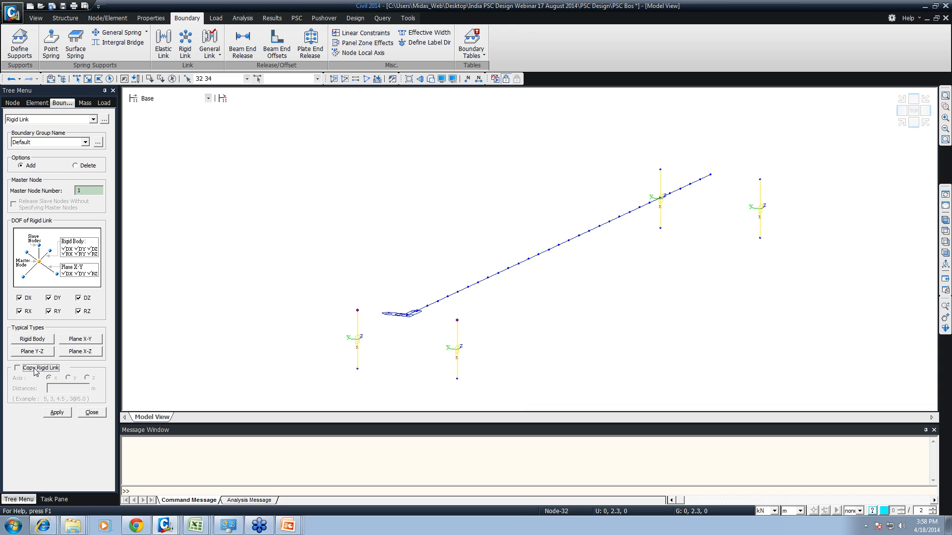
- Enable copying of the rigid link at a distance of 30 m along the x axis and apply it
{"action": "left_click", "coordinate": [36, 370]}
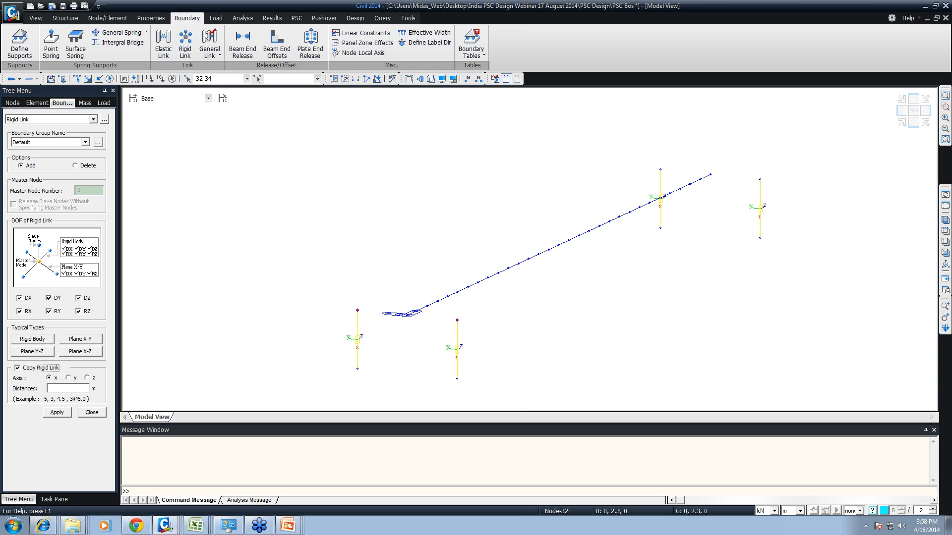
{"action": "left_click", "coordinate": [64, 389]}
{"action": "type", "text": "32"}
{"action": "key", "text": "BackSpace"}
{"action": "type", "text": "0"}
{"action": "left_click", "coordinate": [57, 414]}
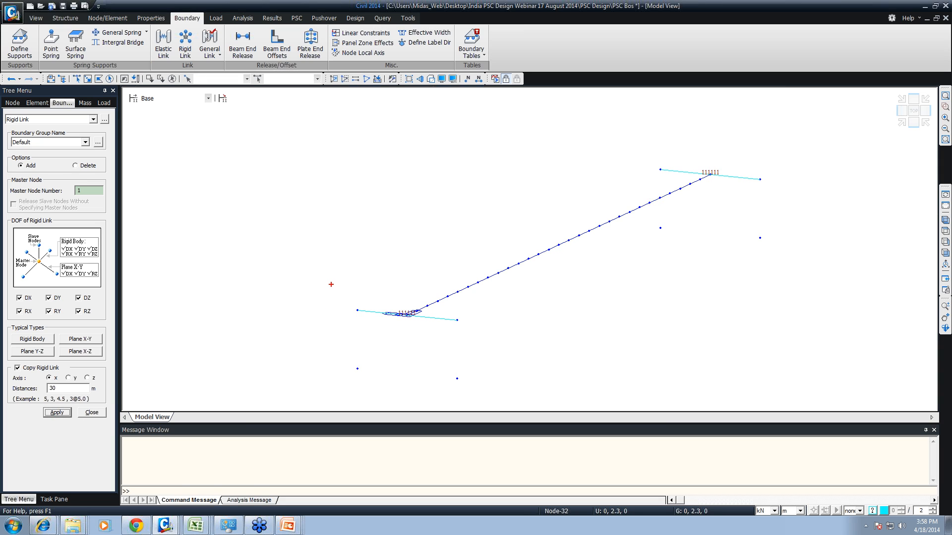
{"action": "left_click_drag", "start_coordinate": [325, 288], "coordinate": [555, 336]}
{"action": "left_click_drag", "start_coordinate": [538, 299], "coordinate": [713, 194]}
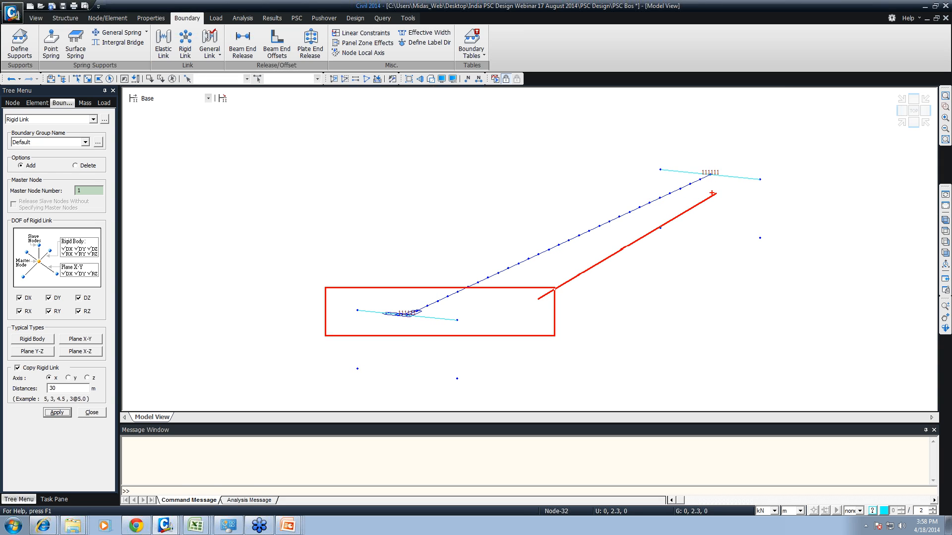
{"action": "left_click_drag", "start_coordinate": [643, 157], "coordinate": [779, 191]}
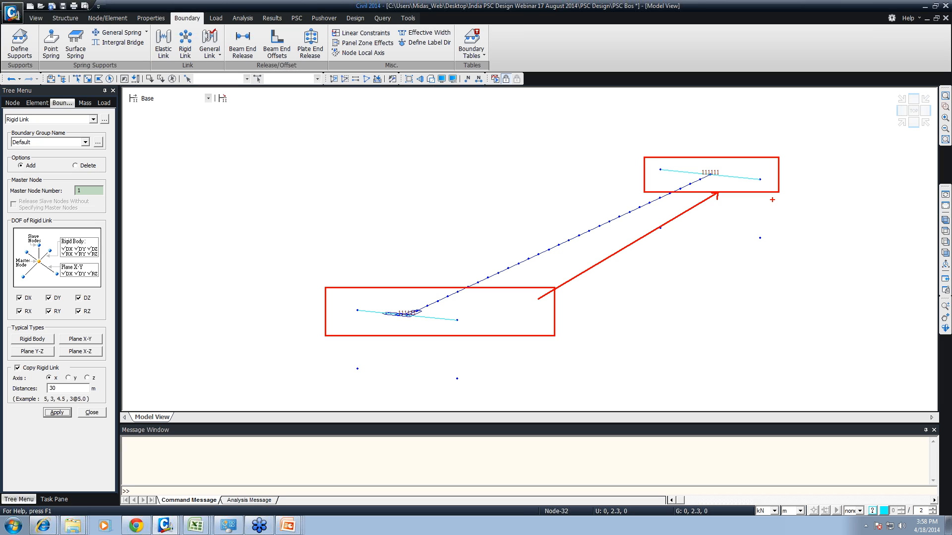
{"action": "key", "text": "Escape"}
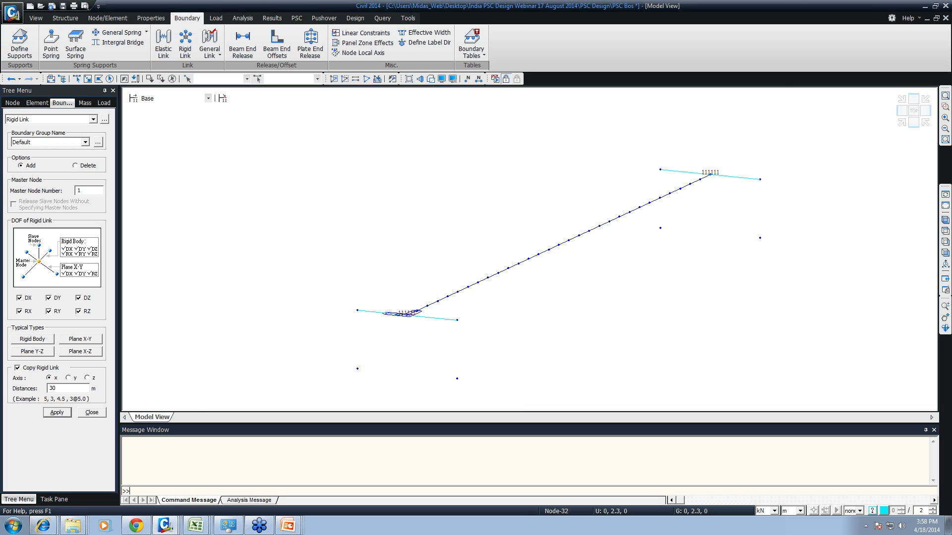
- Check the girder in hidden-surface display from another viewing angle, leave the Rigid Link command, and return to wireframe
{"action": "key", "text": "ctrl+h"}
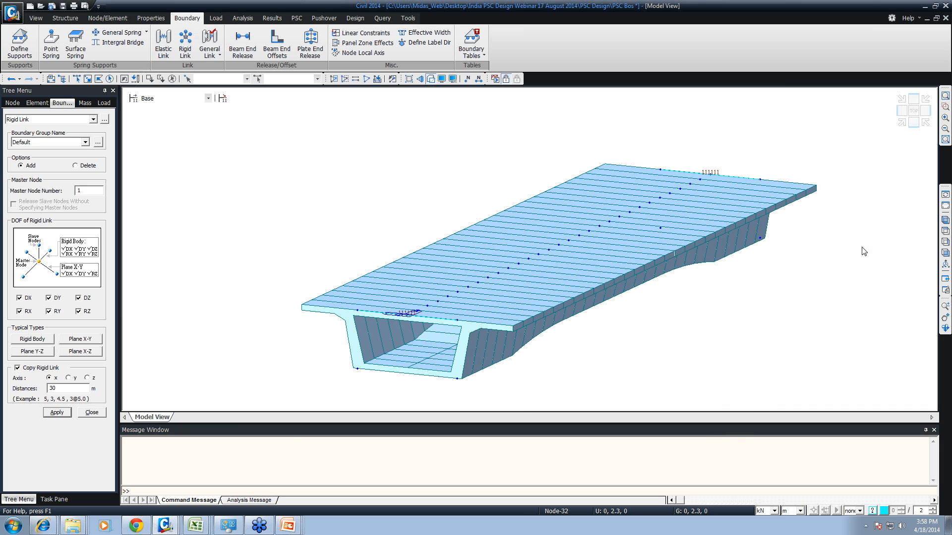
{"action": "left_click", "coordinate": [945, 229]}
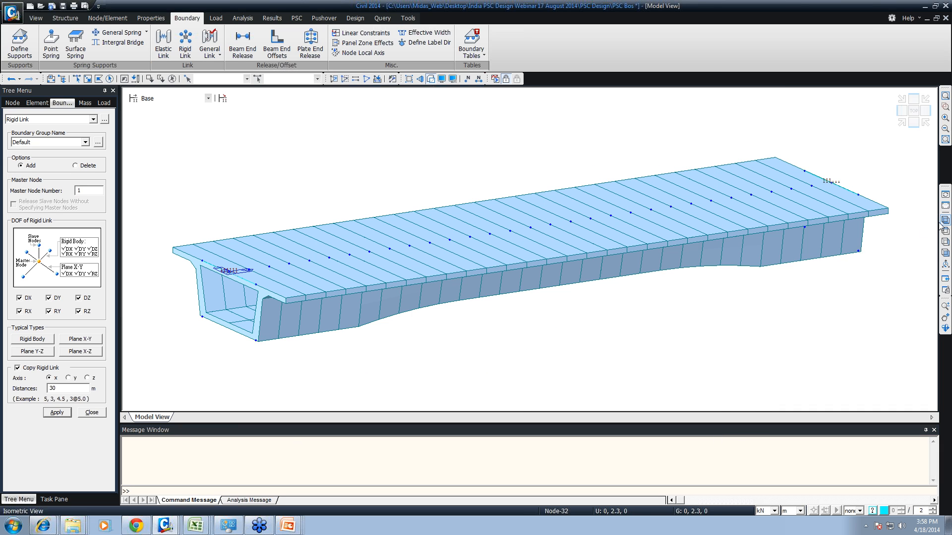
{"action": "left_click", "coordinate": [89, 413]}
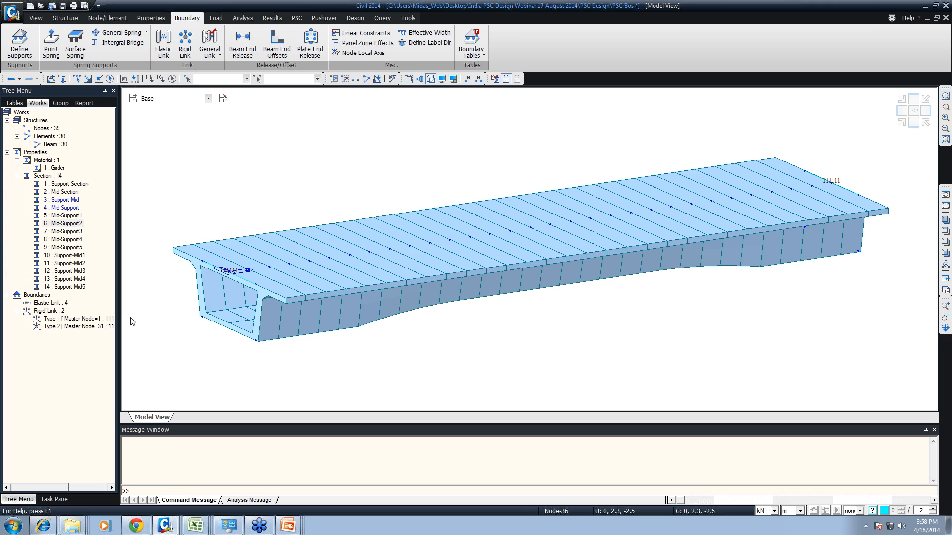
{"action": "key", "text": "ctrl+h"}
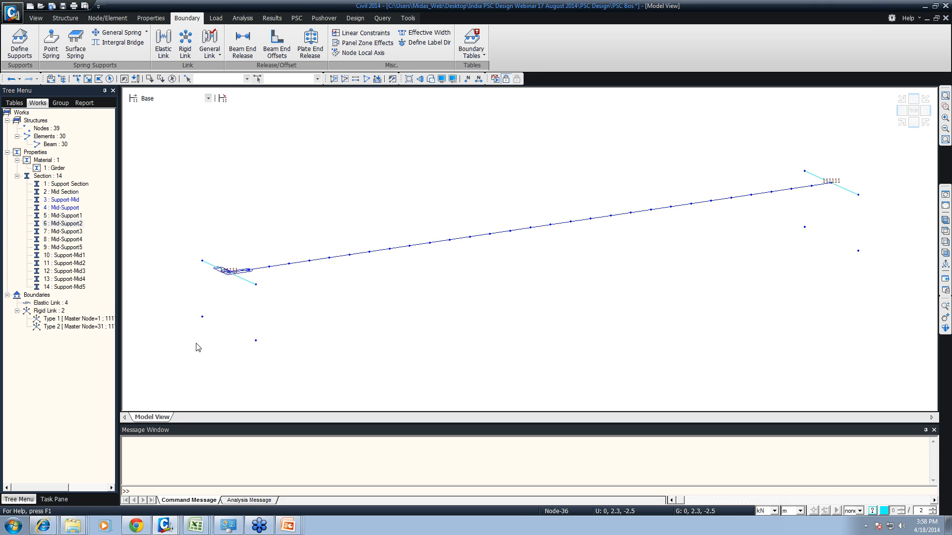
- Add a support at lower node 38 at the girder start, restraining all translations with D-ALL
{"action": "left_click_drag", "start_coordinate": [249, 335], "coordinate": [271, 367]}
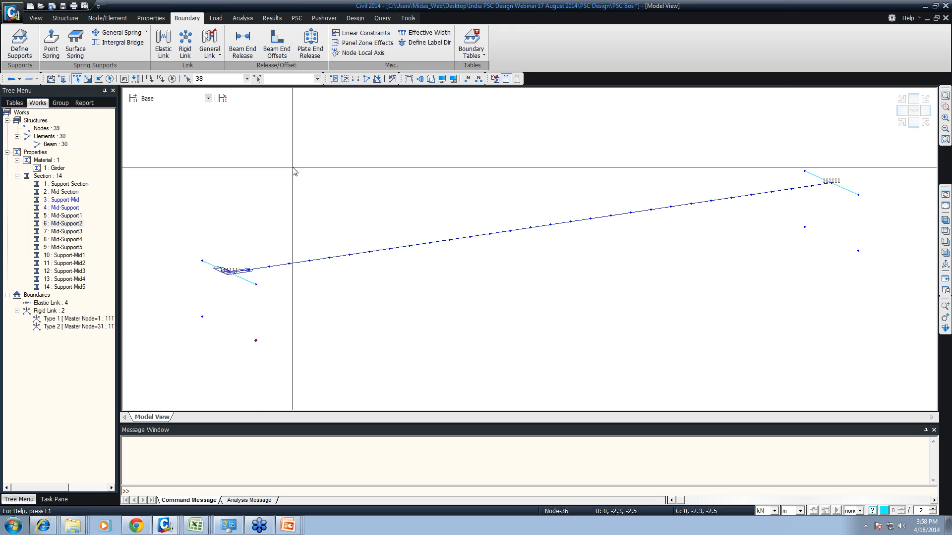
{"action": "left_click", "coordinate": [20, 44]}
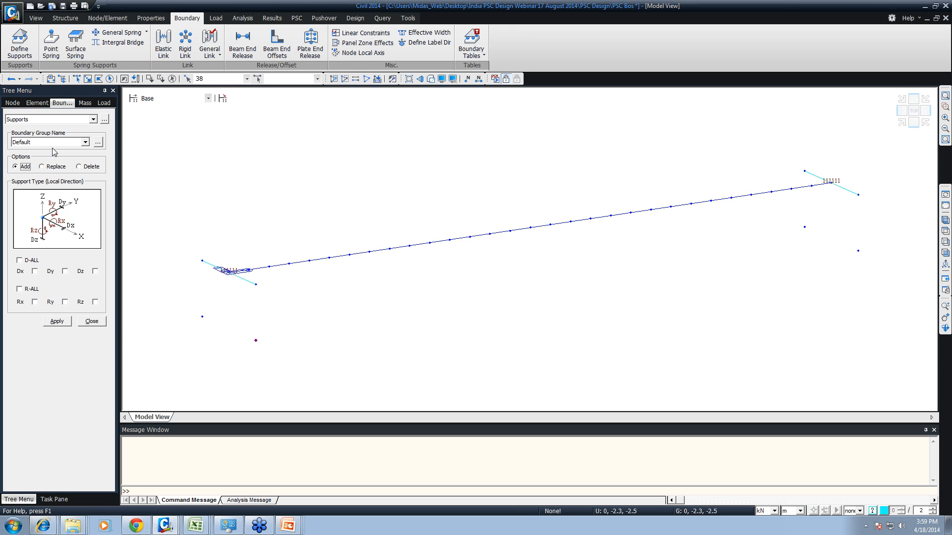
{"action": "left_click", "coordinate": [27, 259]}
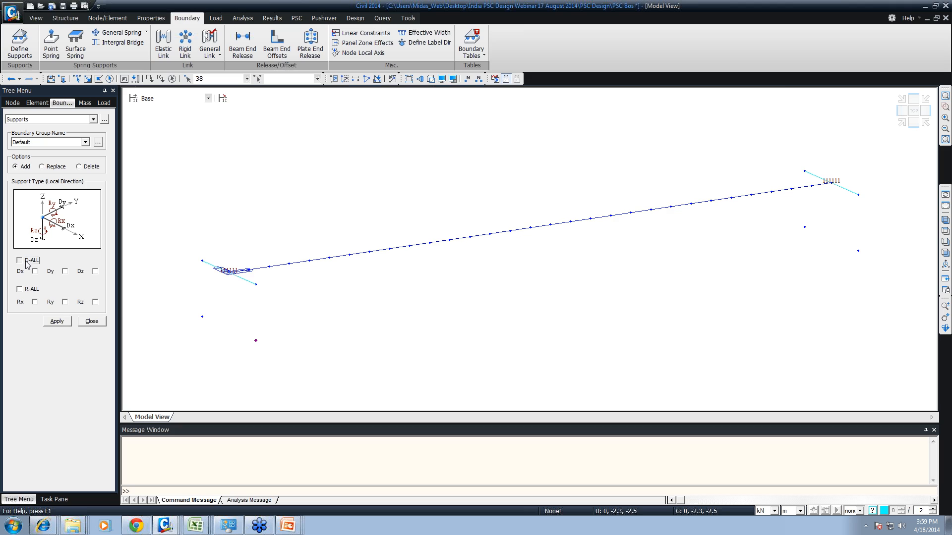
{"action": "left_click", "coordinate": [57, 322]}
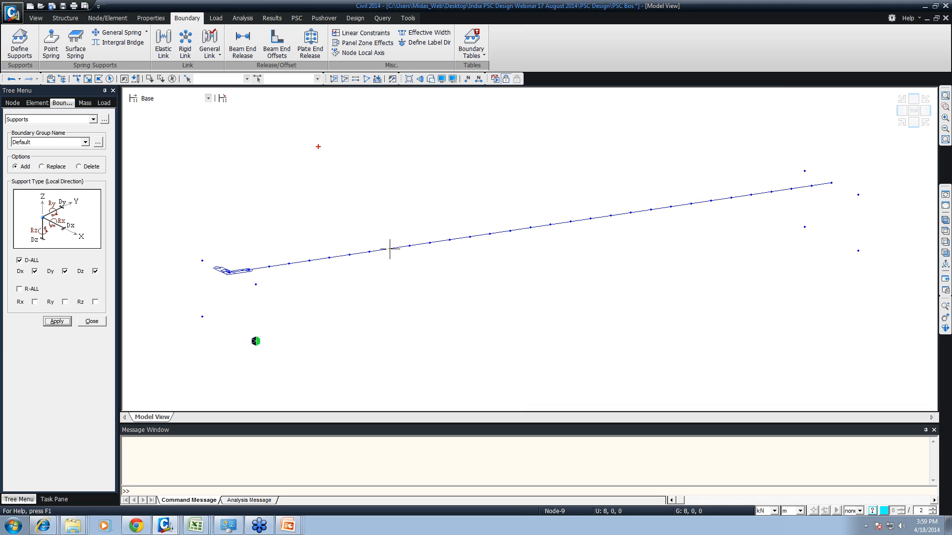
{"action": "left_click_drag", "start_coordinate": [296, 144], "coordinate": [539, 144]}
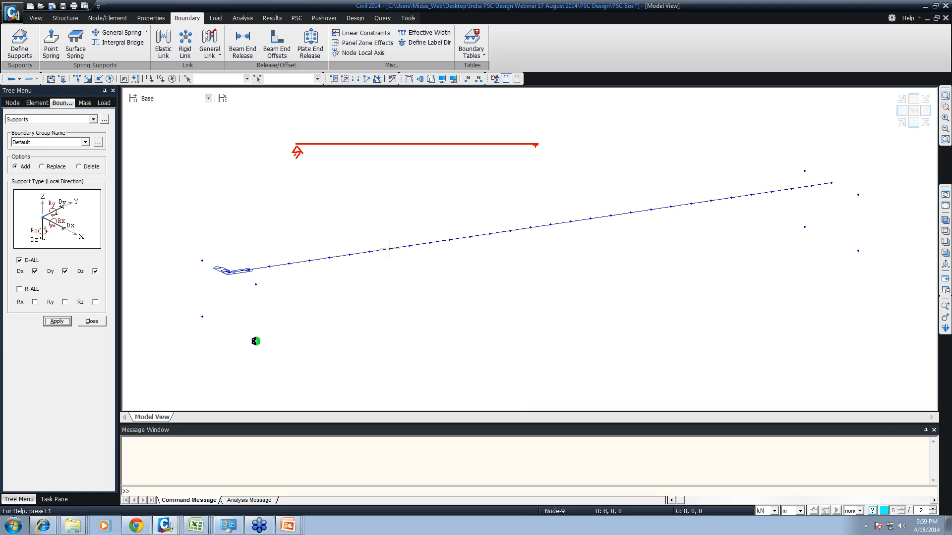
{"action": "left_click_drag", "start_coordinate": [536, 145], "coordinate": [528, 157]}
{"action": "left_click_drag", "start_coordinate": [529, 163], "coordinate": [546, 162]}
{"action": "key", "text": "Escape"}
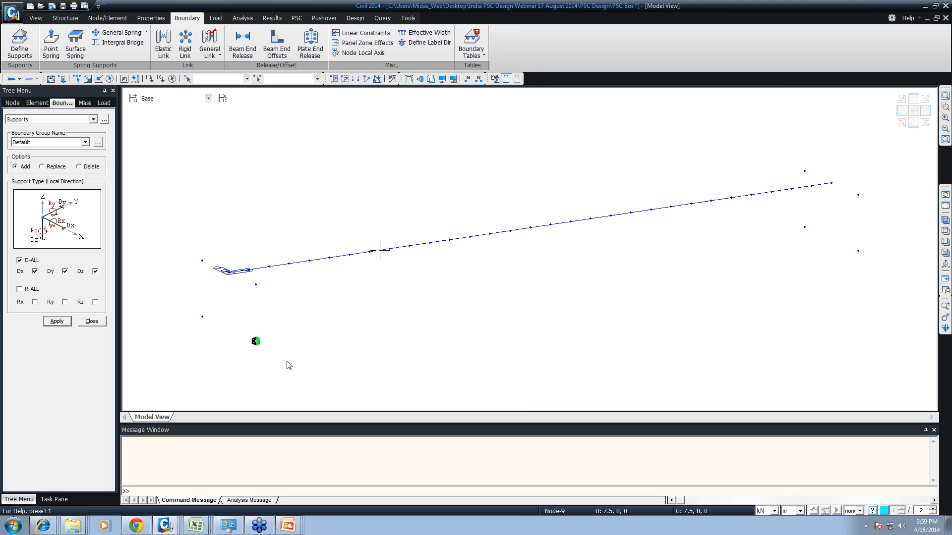
{"action": "key", "text": "ctrl+q"}
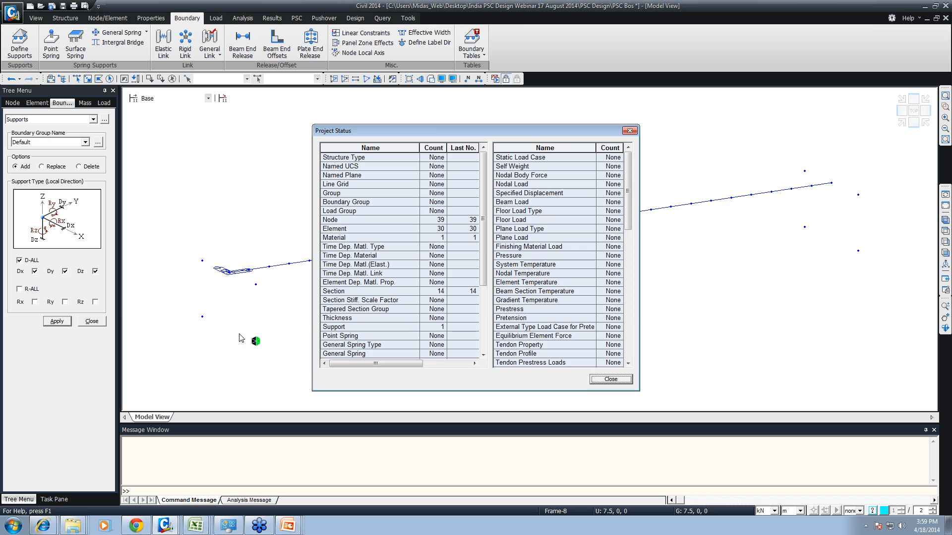
{"action": "left_click", "coordinate": [607, 380]}
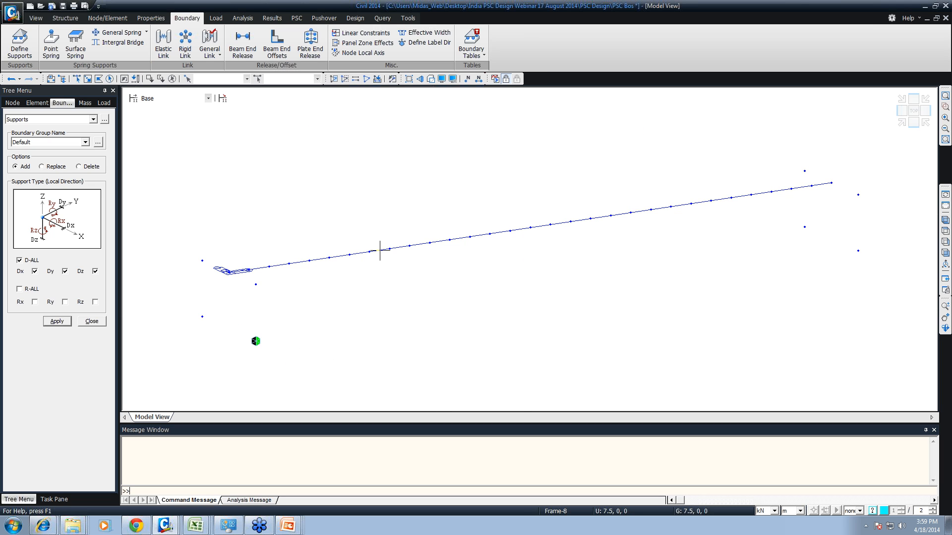
{"action": "left_click_drag", "start_coordinate": [234, 323], "coordinate": [289, 361]}
{"action": "mouse_move", "coordinate": [850, 242]}
{"action": "left_mouse_down"}
{"action": "mouse_move", "coordinate": [863, 269]}
{"action": "mouse_move", "coordinate": [908, 253]}
{"action": "left_mouse_up"}
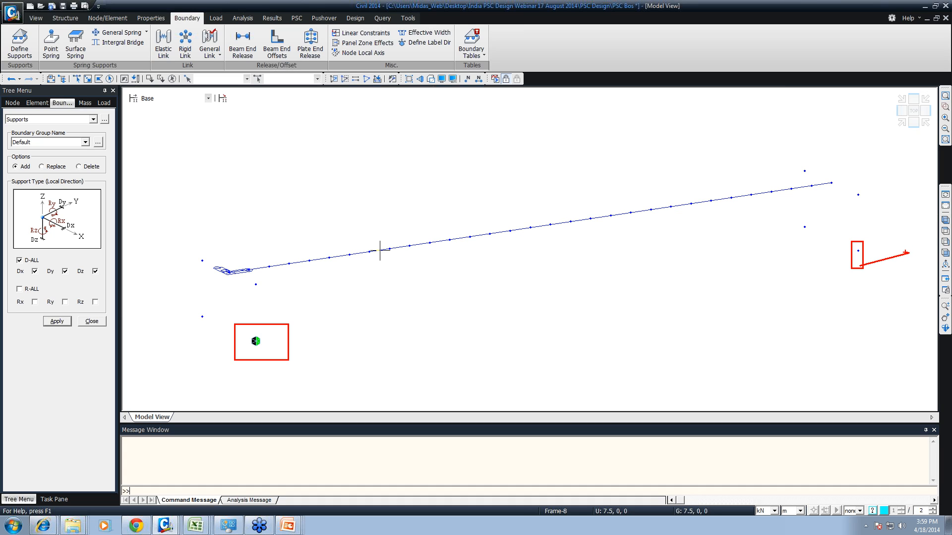
{"action": "type", "text": "tX"}
{"action": "key", "text": "Escape"}
{"action": "left_click_drag", "start_coordinate": [189, 301], "coordinate": [209, 323]}
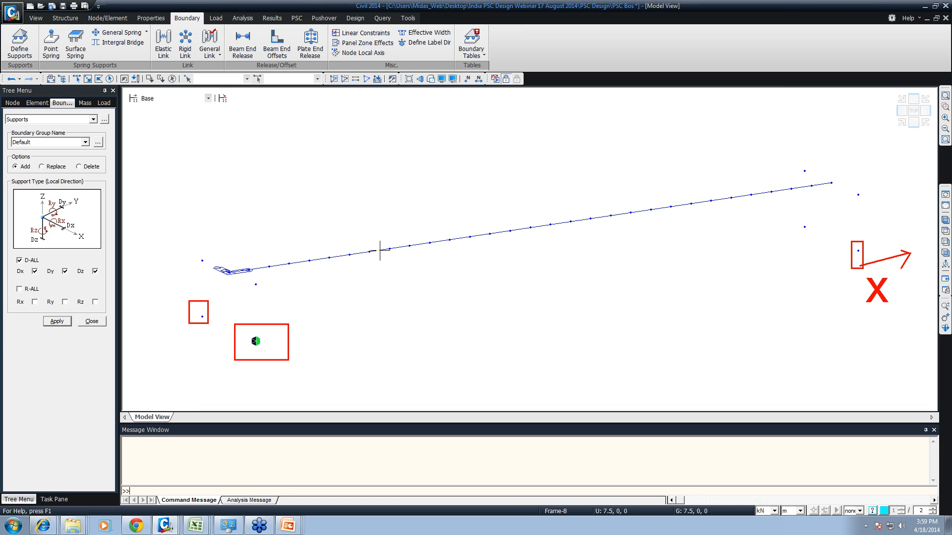
{"action": "left_click_drag", "start_coordinate": [205, 329], "coordinate": [168, 297]}
{"action": "type", "text": "t"}
{"action": "type", "text": "y"}
{"action": "key", "text": "Escape"}
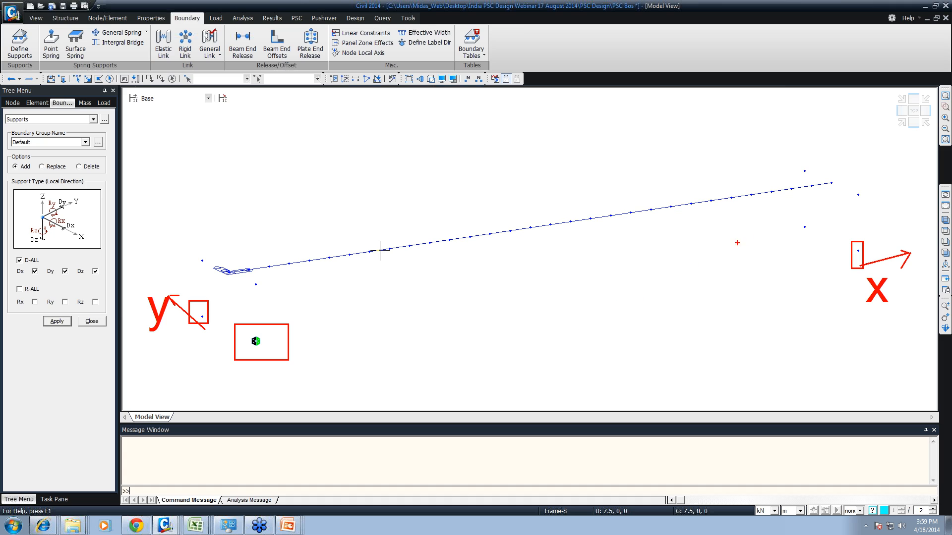
{"action": "mouse_move", "coordinate": [786, 213]}
{"action": "left_mouse_down", "text": "ctrl"}
{"action": "mouse_move", "coordinate": [809, 235]}
{"action": "mouse_move", "coordinate": [850, 221]}
{"action": "left_mouse_up", "text": "ctrl"}
{"action": "type", "text": "t"}
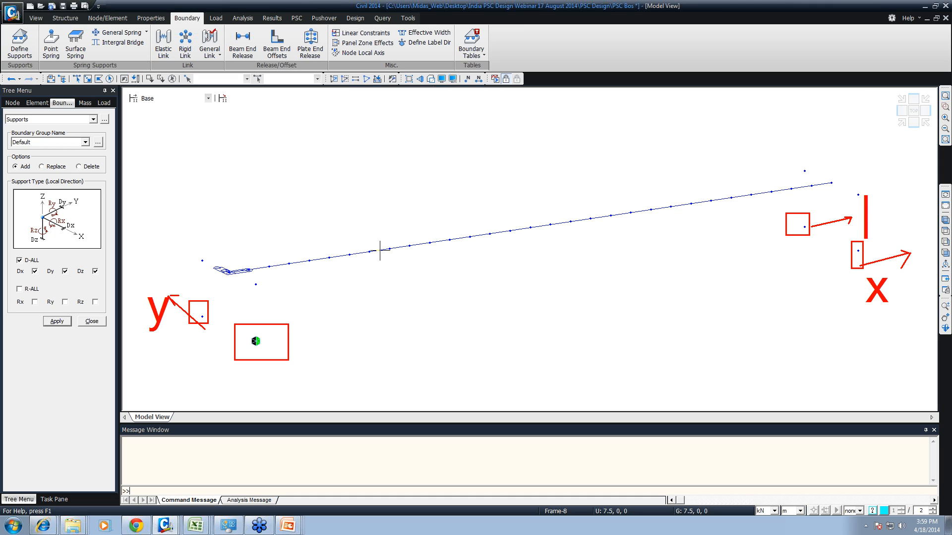
{"action": "type", "text": "X"}
{"action": "left_click_drag", "start_coordinate": [786, 235], "coordinate": [756, 211]}
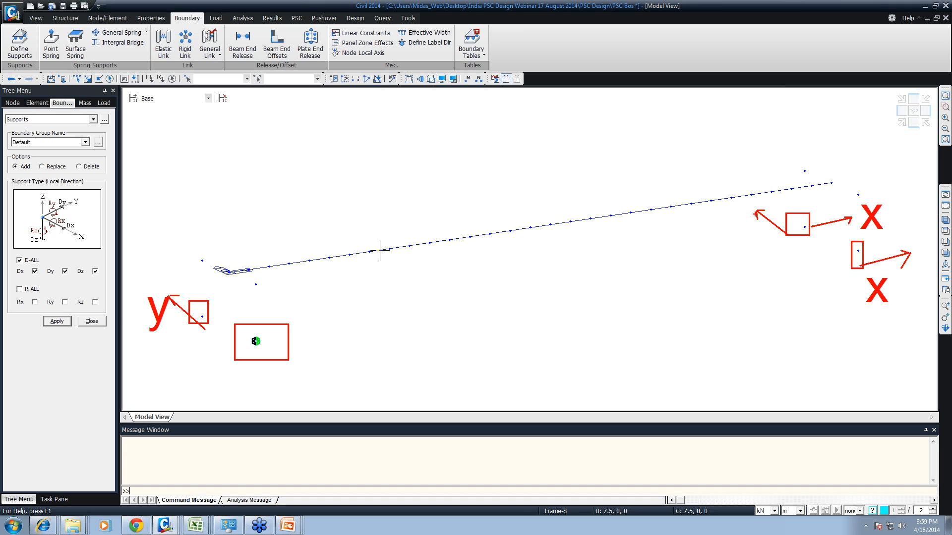
{"action": "type", "text": "ty"}
{"action": "key", "text": "Escape"}
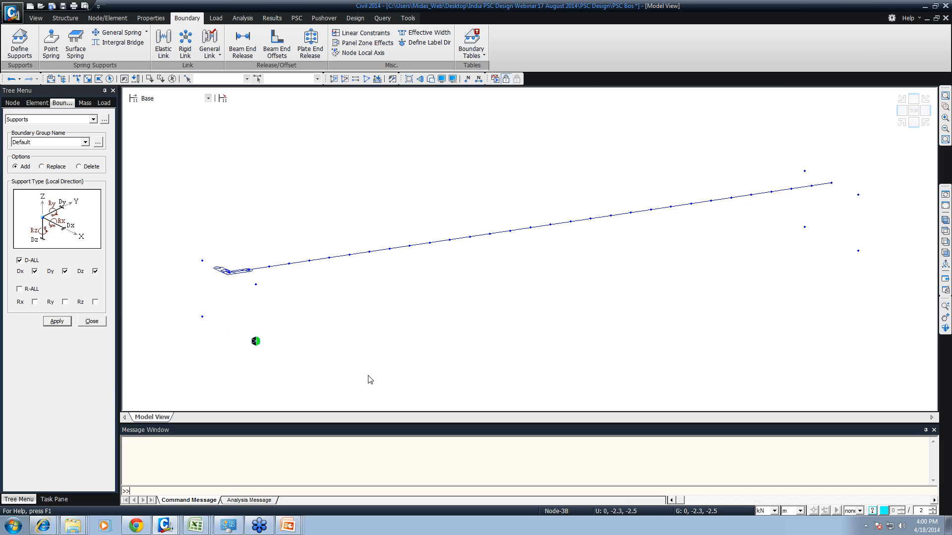
- Add a support restraining only Dy and Dz at the lower far-end node on the same side as node 38
{"action": "left_click", "coordinate": [858, 251]}
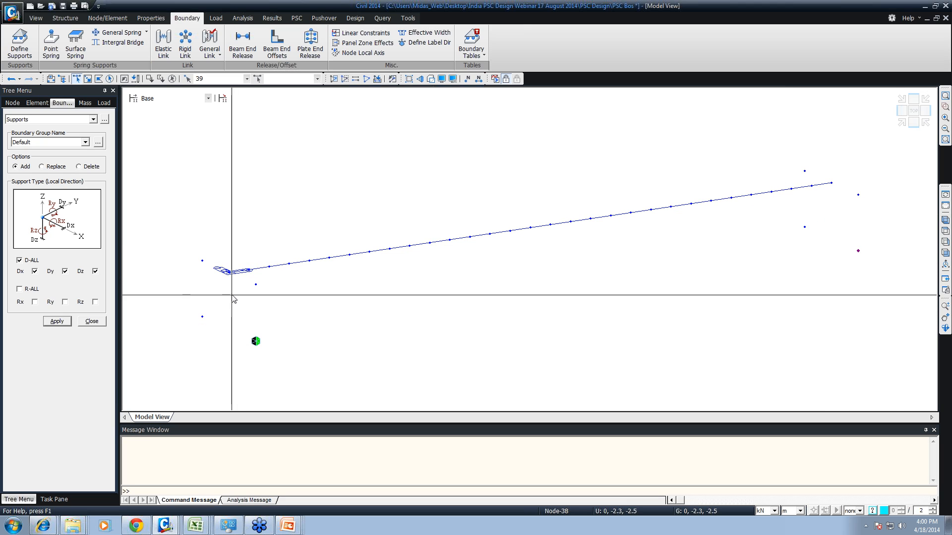
{"action": "left_click", "coordinate": [34, 272]}
{"action": "left_click", "coordinate": [56, 321]}
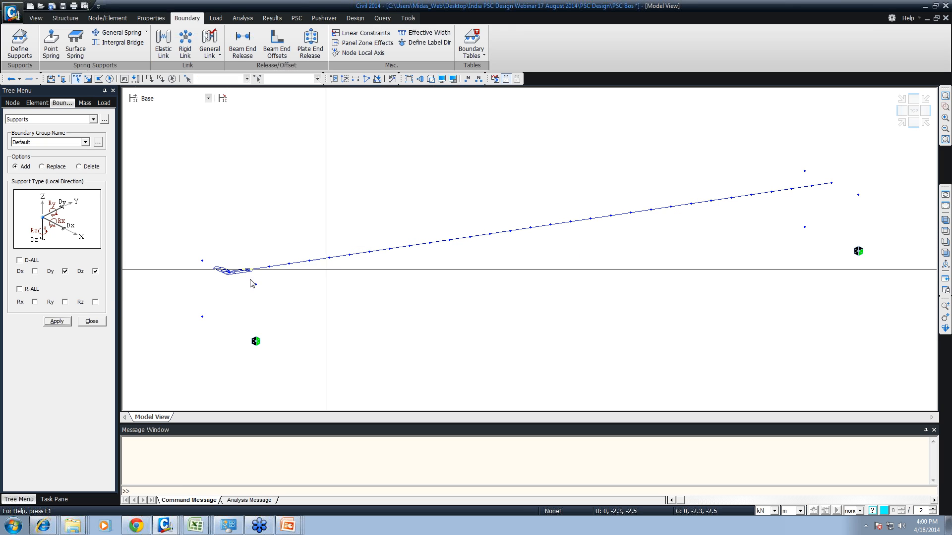
- Add a support restraining only Dx and Dz at lower node 36 at the girder start
{"action": "left_click", "coordinate": [202, 316]}
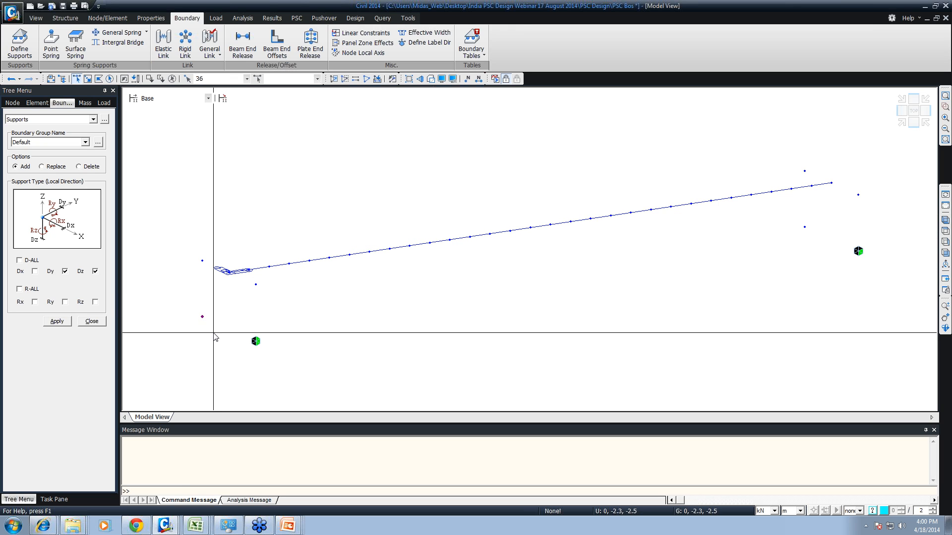
{"action": "left_click", "coordinate": [35, 271]}
{"action": "left_click", "coordinate": [65, 272]}
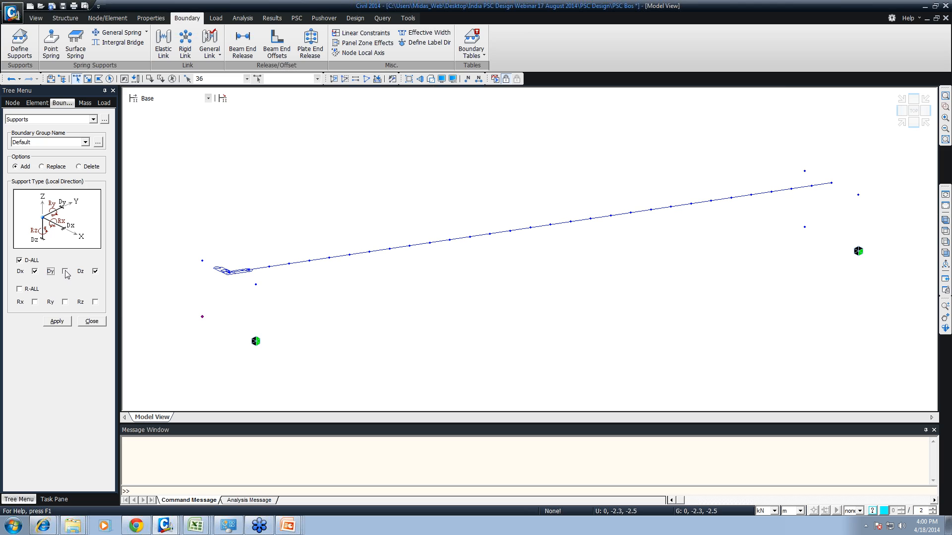
{"action": "left_click", "coordinate": [57, 321]}
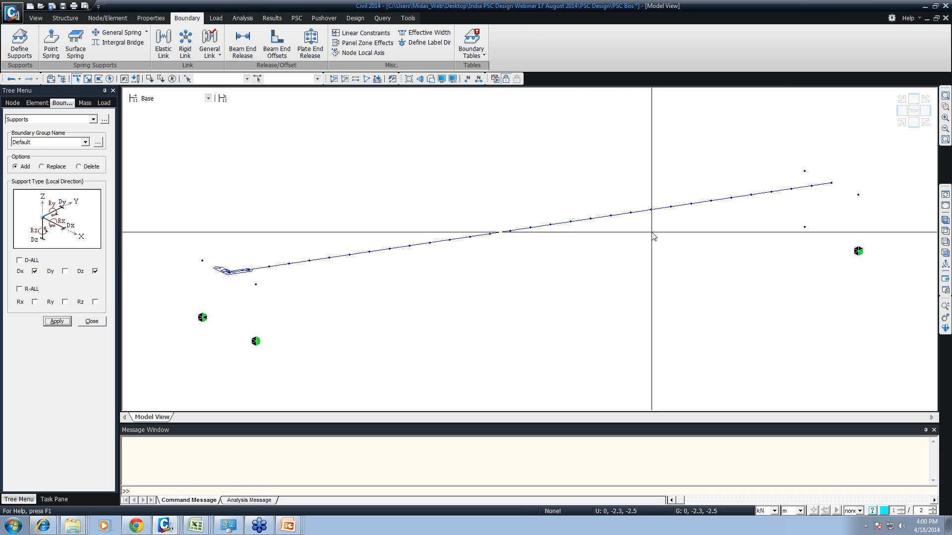
- Add a support restraining only Dz at lower far-end node 37, and leave the Supports command
{"action": "left_click", "coordinate": [804, 227]}
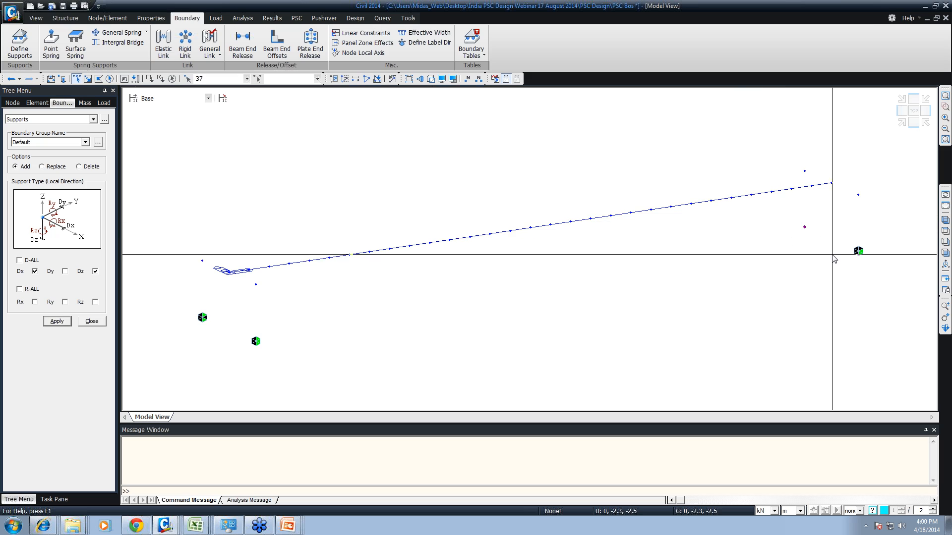
{"action": "left_click", "coordinate": [35, 272]}
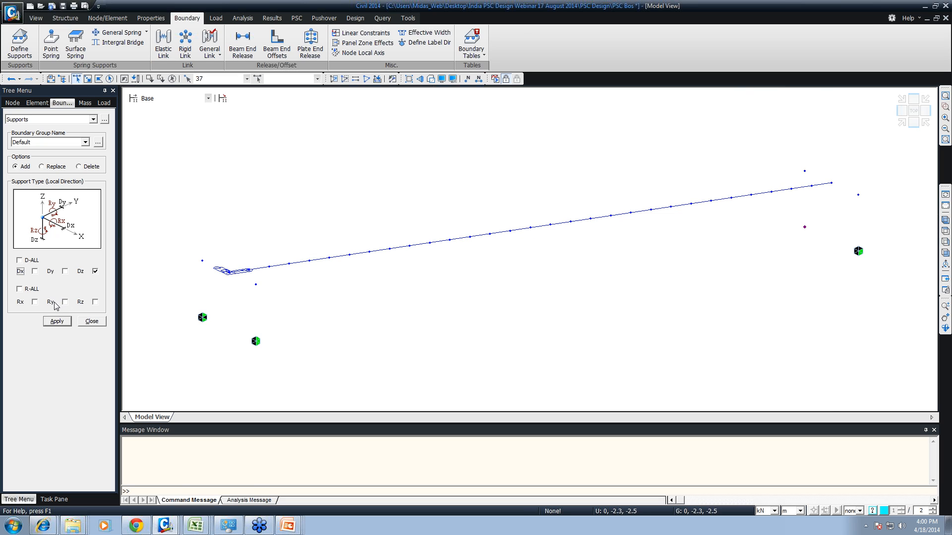
{"action": "left_click", "coordinate": [57, 321]}
{"action": "left_click", "coordinate": [89, 321]}
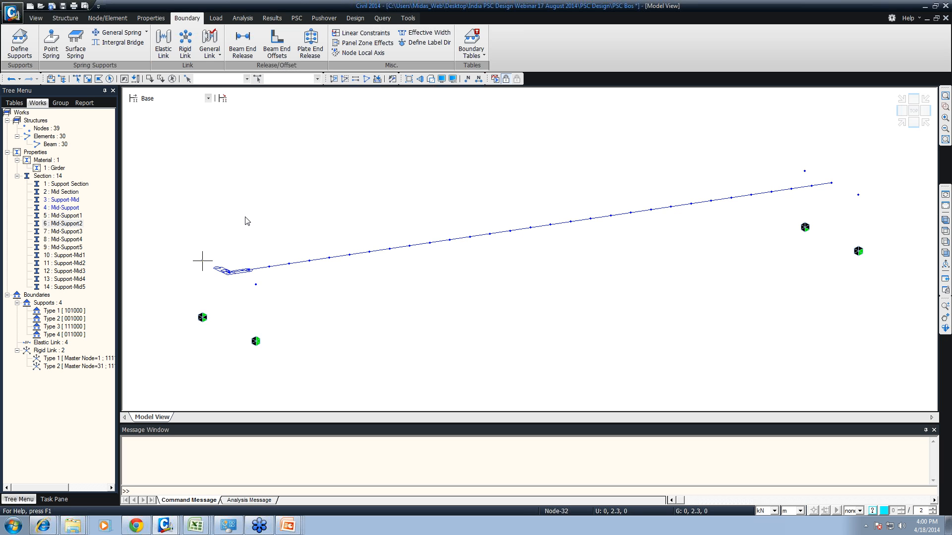
- Check the four supports on the girder in hidden-surface display from another angle, and return to the isometric view
{"action": "key", "text": "ctrl+h"}
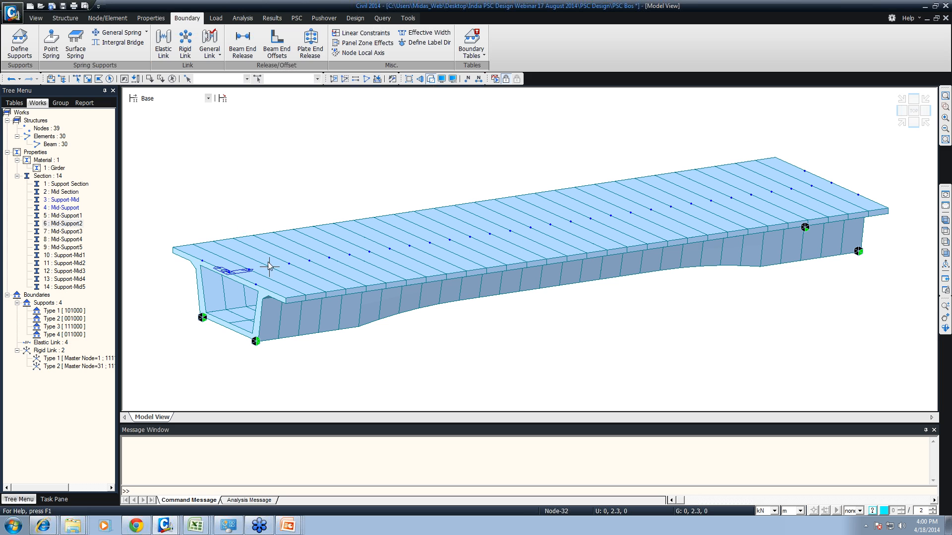
{"action": "mouse_move", "coordinate": [287, 286]}
{"action": "middle_mouse_down", "text": "ctrl"}
{"action": "mouse_move", "coordinate": [350, 265]}
{"action": "mouse_move", "coordinate": [323, 280]}
{"action": "middle_mouse_up", "text": "ctrl"}
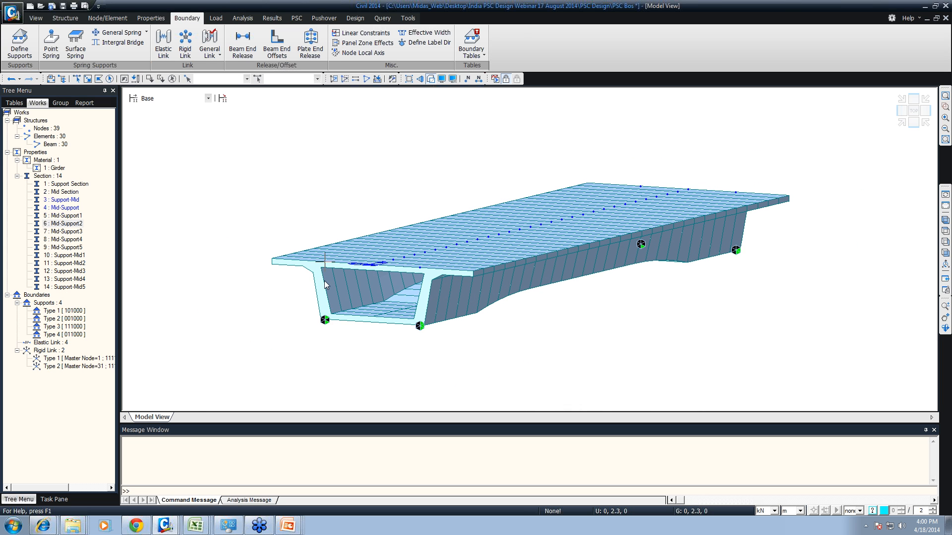
{"action": "key", "text": "ctrl+shift+i"}
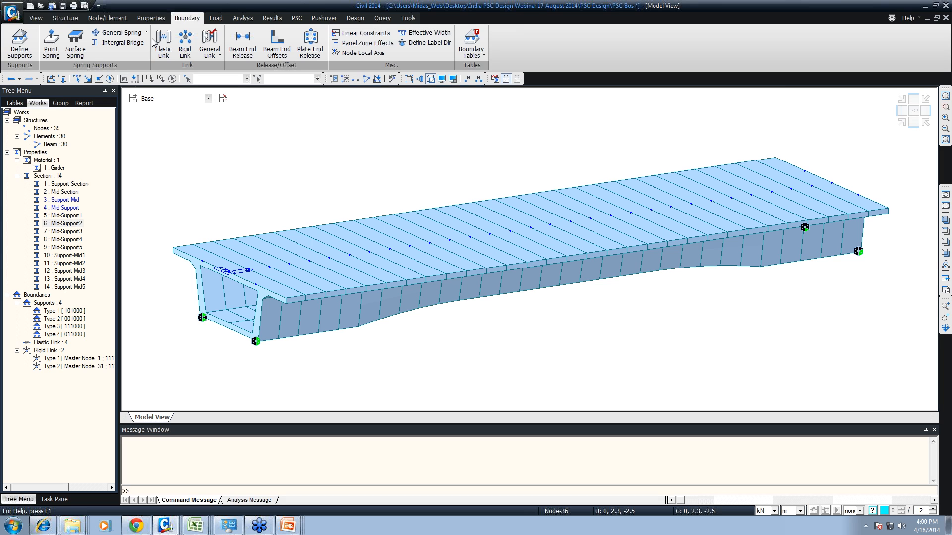
- Add a static load case named SW of type Dead Load (D)
{"action": "left_click", "coordinate": [215, 17]}
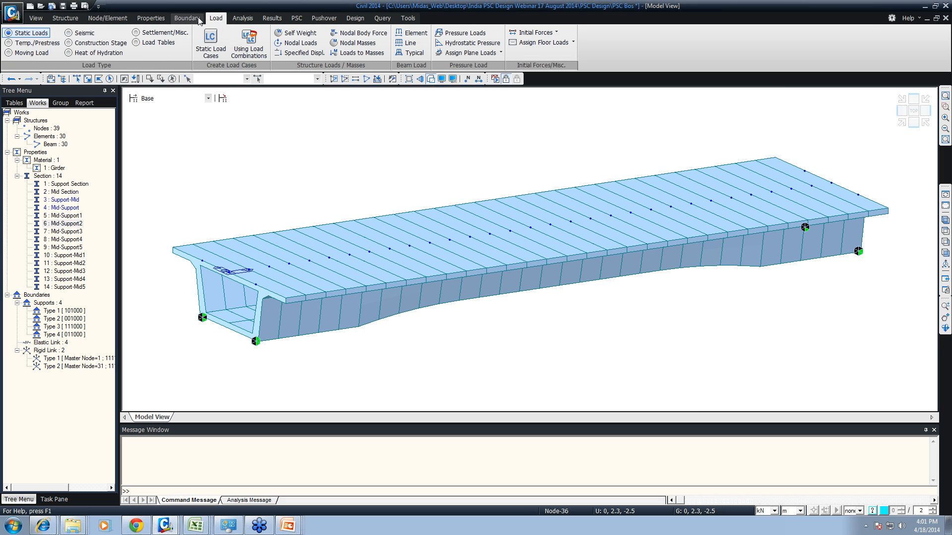
{"action": "left_click", "coordinate": [37, 43]}
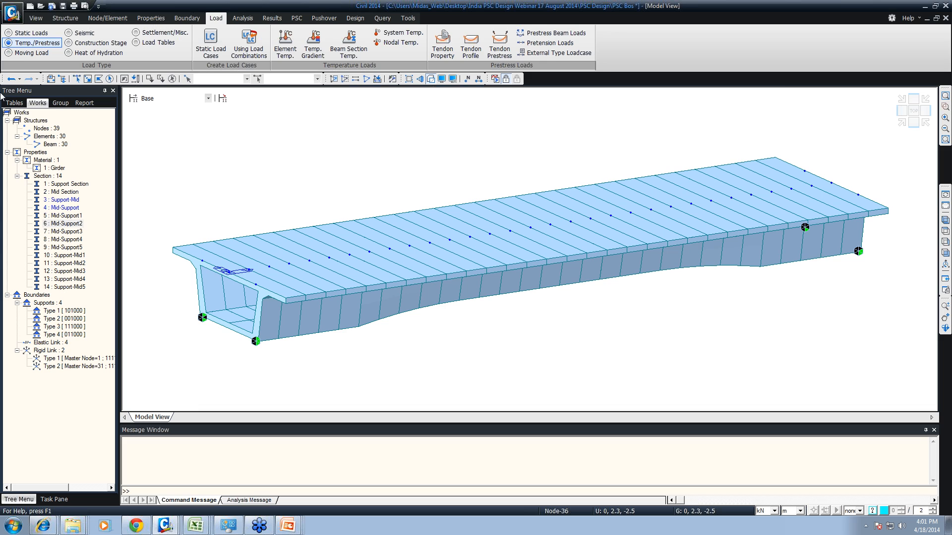
{"action": "left_click", "coordinate": [27, 33]}
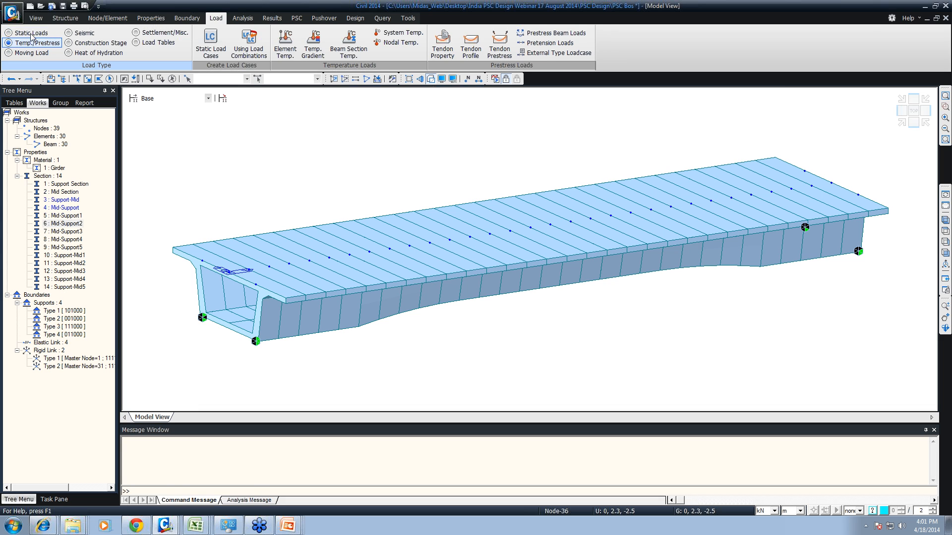
{"action": "left_click", "coordinate": [210, 41]}
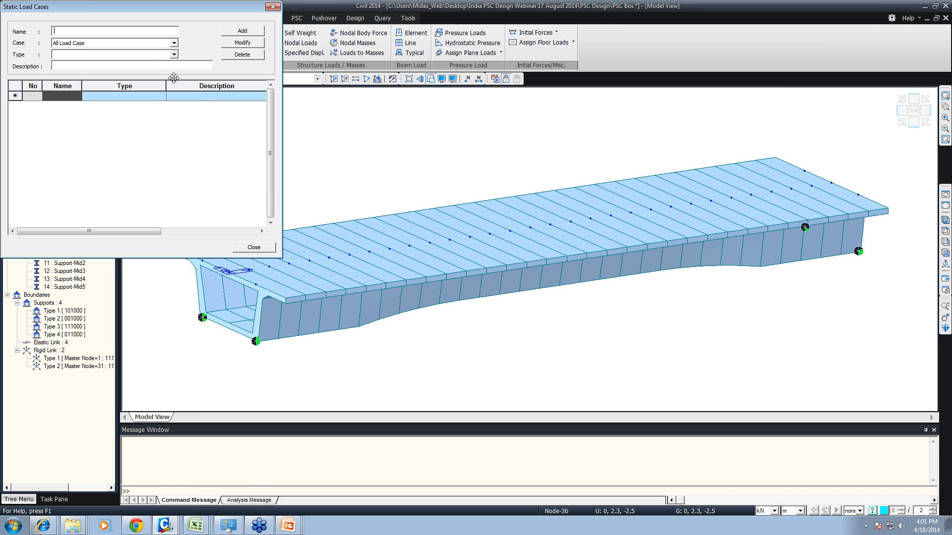
{"action": "left_click", "coordinate": [125, 56]}
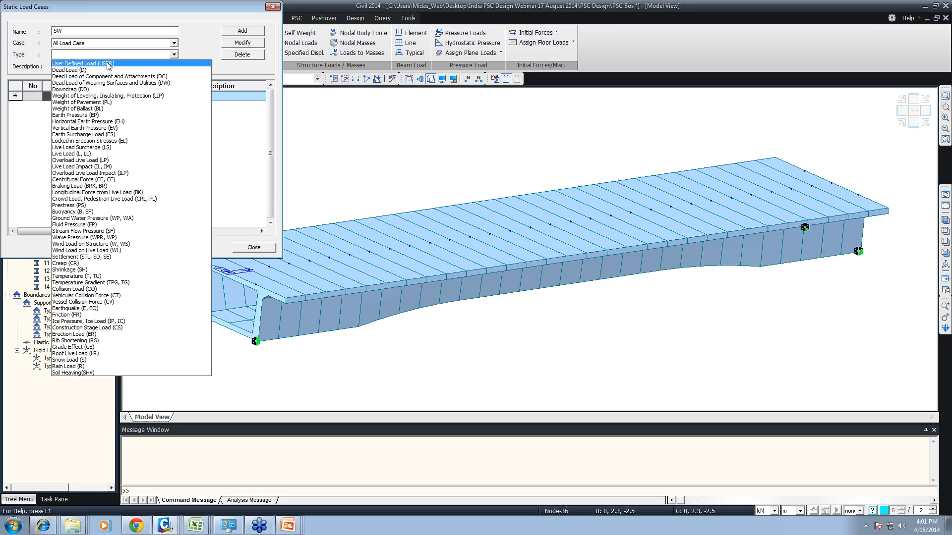
{"action": "left_click", "coordinate": [72, 70]}
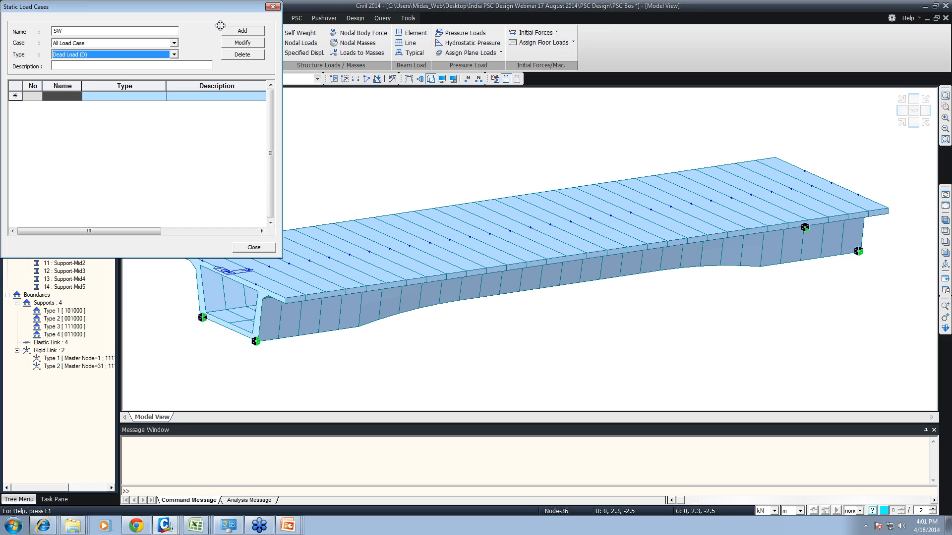
{"action": "left_click", "coordinate": [239, 31]}
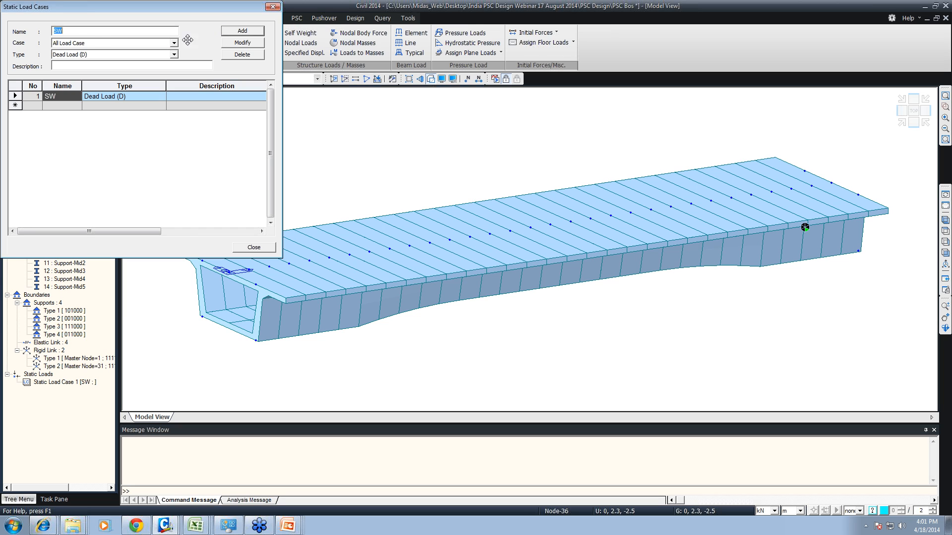
- Add a static load case named SIDL of type Dead Load of Component and Attachments (DC)
{"action": "left_click", "coordinate": [98, 55]}
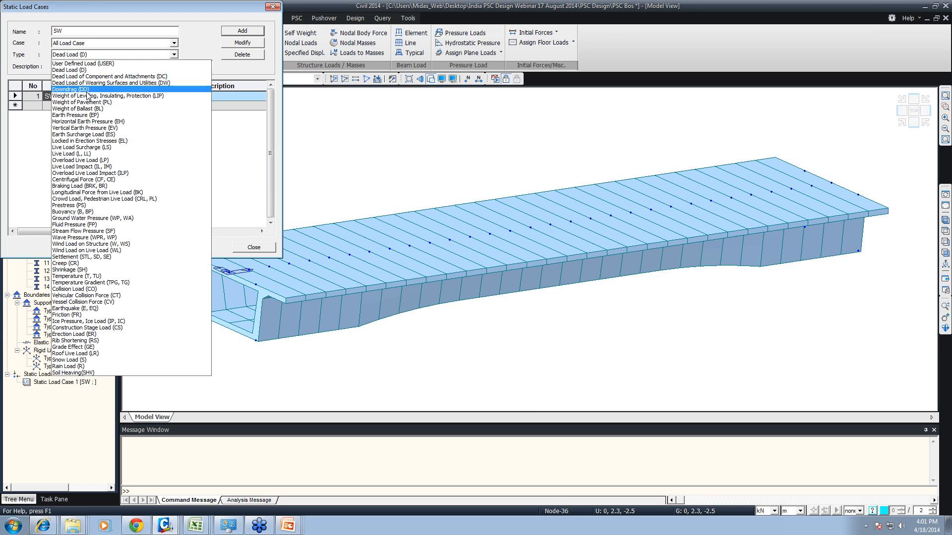
{"action": "left_click", "coordinate": [76, 33]}
{"action": "left_click_drag", "start_coordinate": [74, 32], "coordinate": [27, 33]}
{"action": "type", "text": "SIDL"}
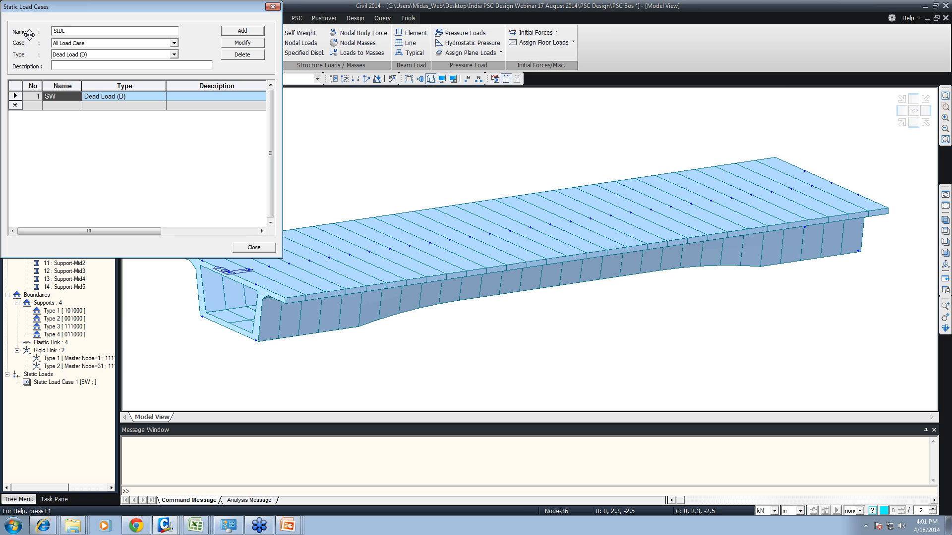
{"action": "left_click", "coordinate": [62, 55]}
{"action": "left_click", "coordinate": [66, 74]}
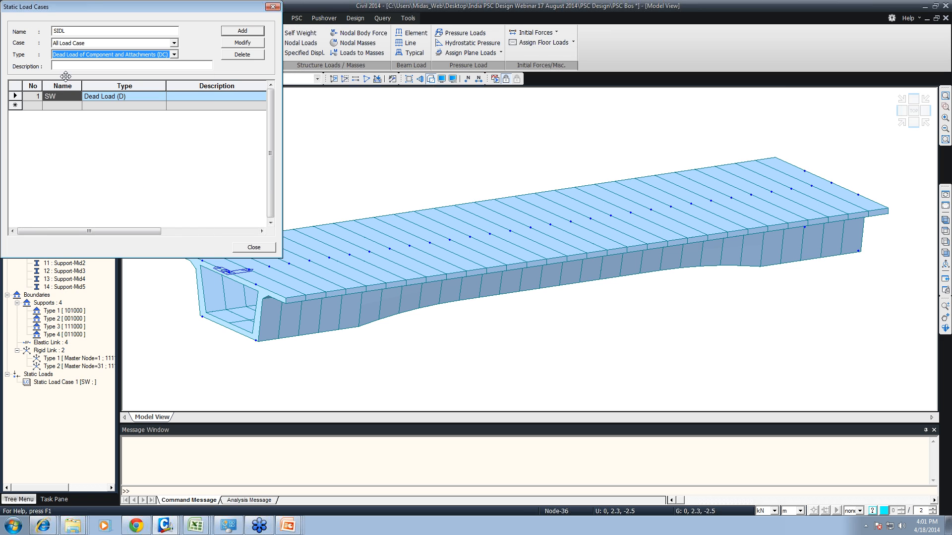
{"action": "left_click", "coordinate": [259, 31]}
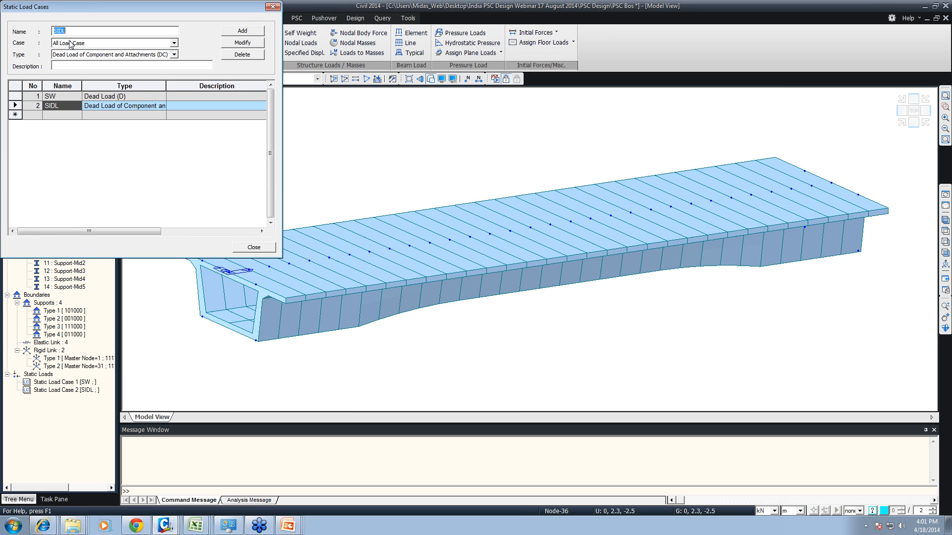
- Add a static load case named PS of type Prestress (PS), widen the load type column and finish defining load cases
{"action": "type", "text": "PS"}
{"action": "left_click", "coordinate": [78, 56]}
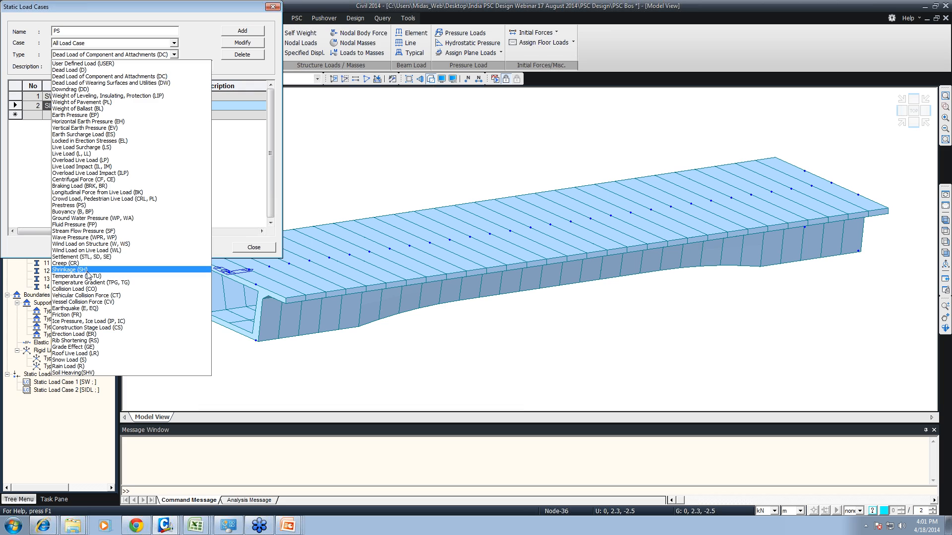
{"action": "left_click", "coordinate": [76, 206]}
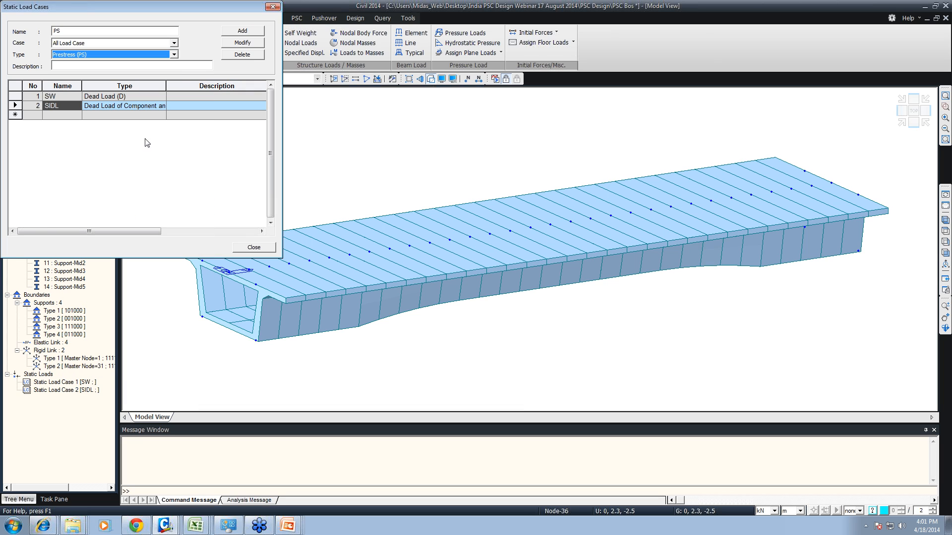
{"action": "left_click", "coordinate": [242, 30]}
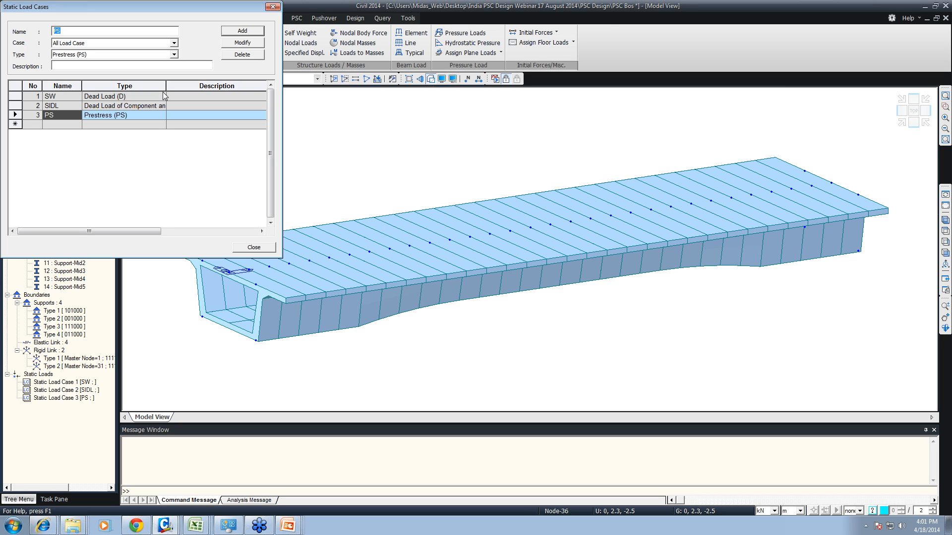
{"action": "left_click_drag", "start_coordinate": [167, 86], "coordinate": [208, 86]}
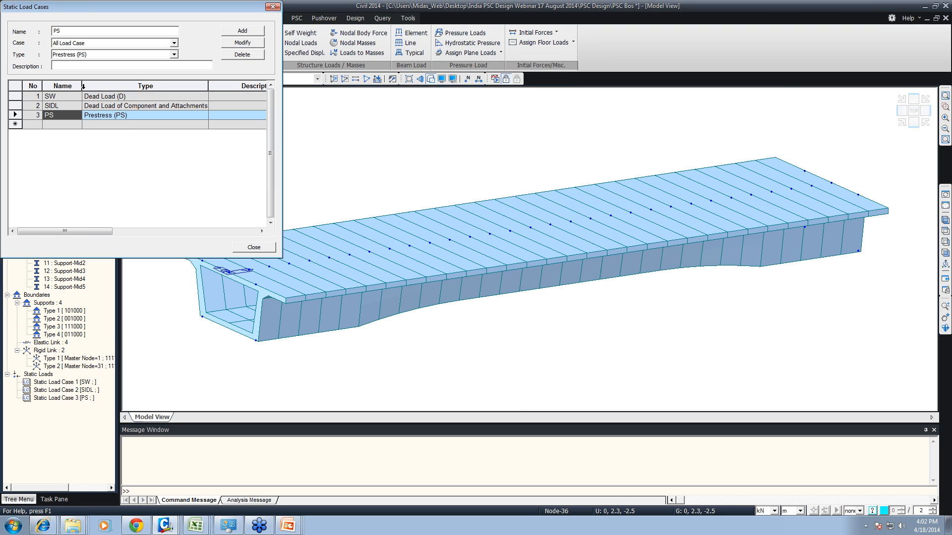
{"action": "left_click", "coordinate": [92, 34]}
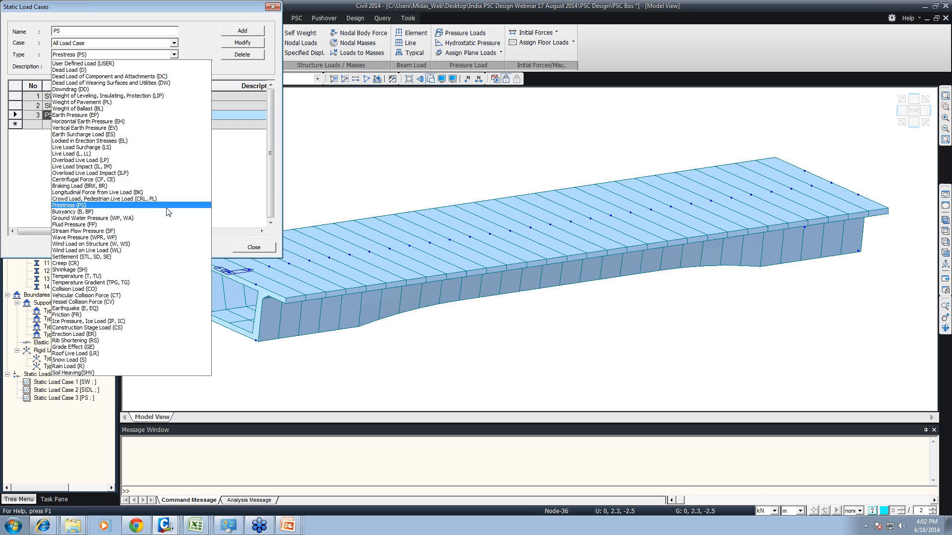
{"action": "left_click", "coordinate": [222, 152]}
{"action": "left_click", "coordinate": [252, 247]}
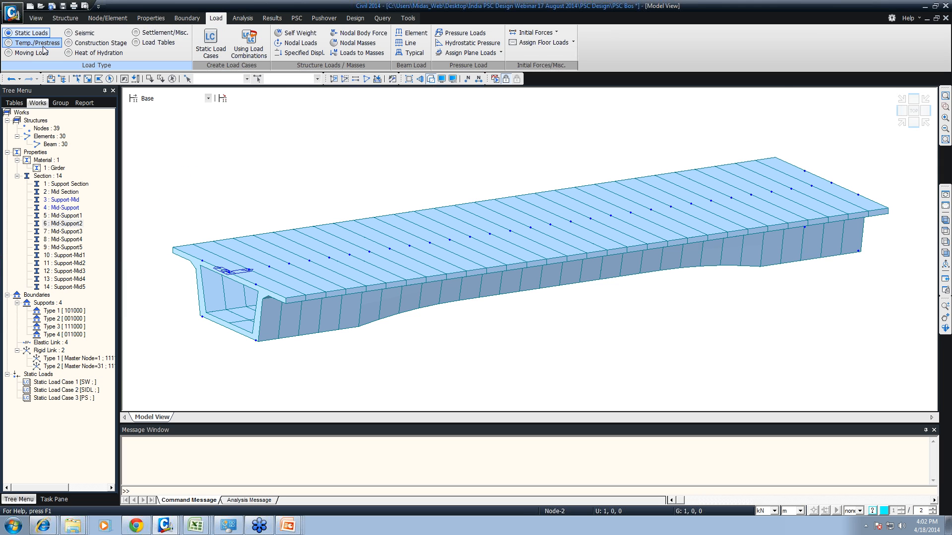
- Start a self weight load for load case SW and set its Z factor to -1
{"action": "left_click", "coordinate": [285, 35]}
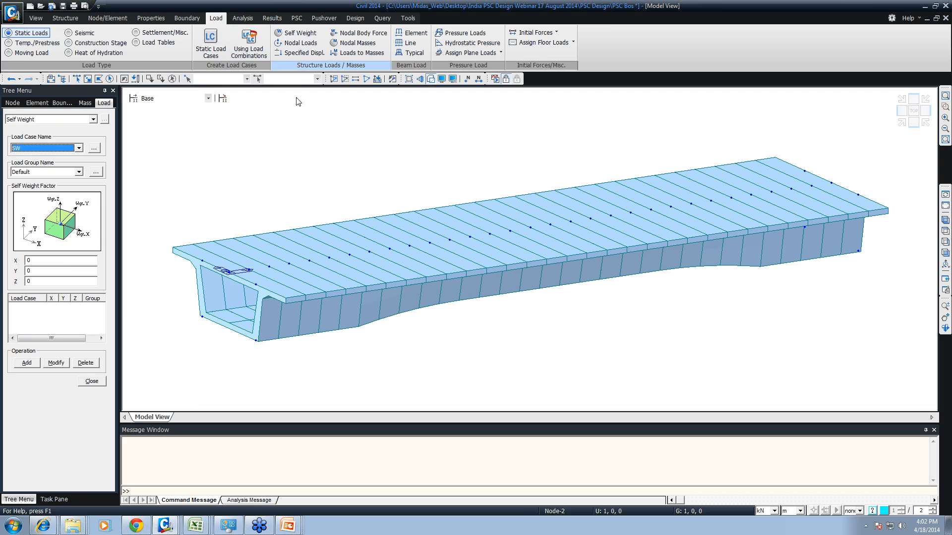
{"action": "left_click_drag", "start_coordinate": [46, 282], "coordinate": [2, 288]}
{"action": "type", "text": "-1"}
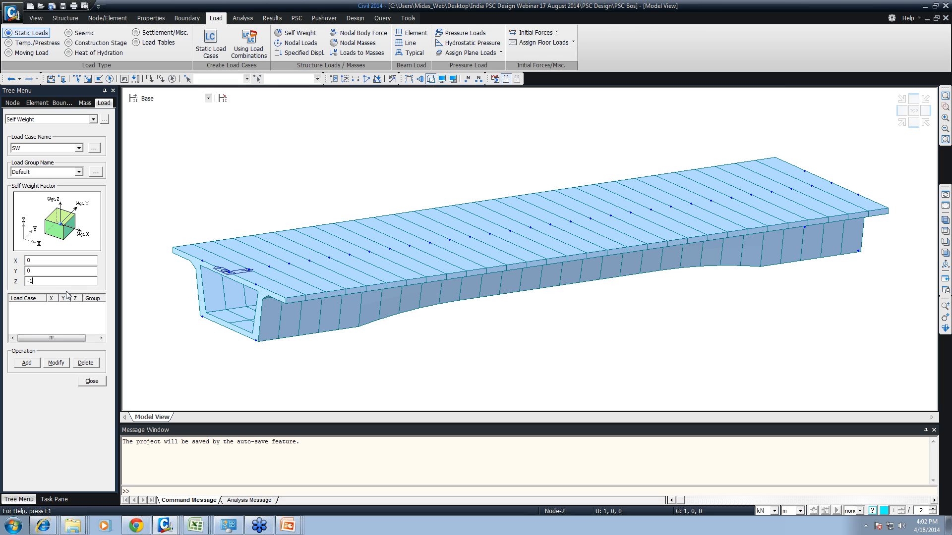
- Define a load group named SW
{"action": "left_click", "coordinate": [96, 172]}
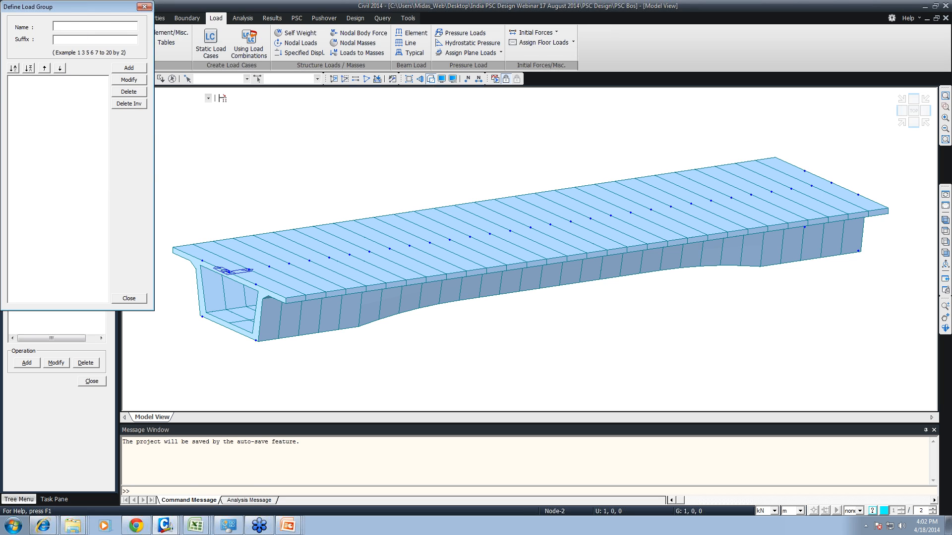
{"action": "left_click_drag", "start_coordinate": [84, 9], "coordinate": [221, 48]}
{"action": "left_click", "coordinate": [226, 70]}
{"action": "type", "text": "SW"}
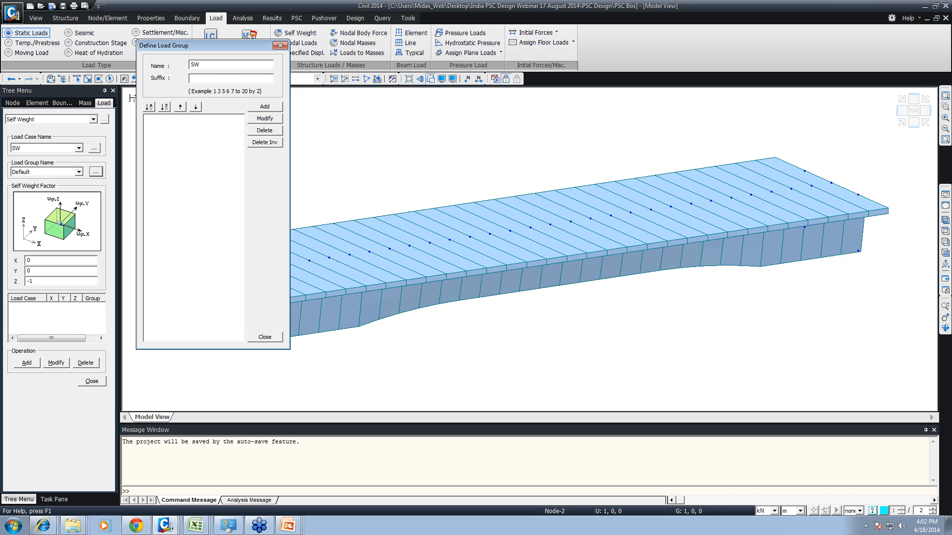
{"action": "left_click", "coordinate": [261, 107]}
- Define two more load groups named SIDL and PS, and finish defining load groups
{"action": "double_click", "coordinate": [196, 64]}
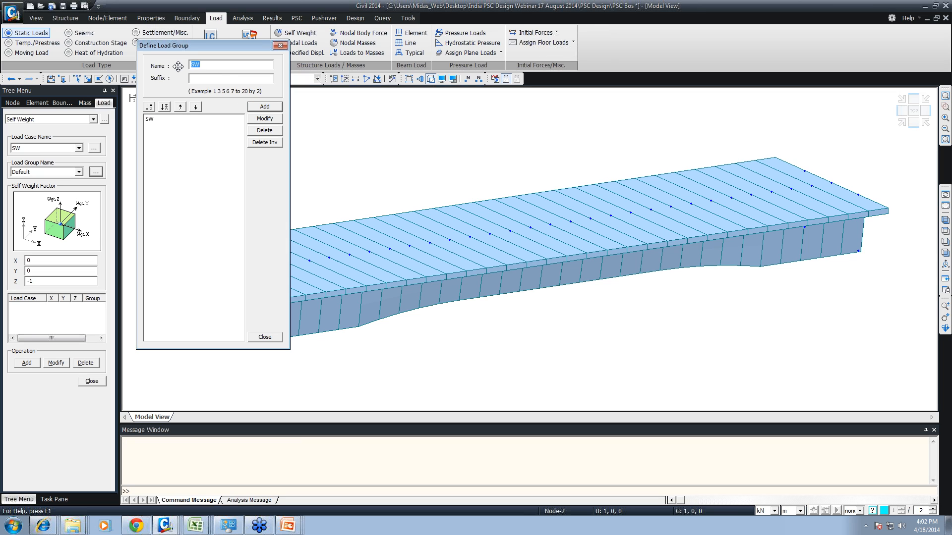
{"action": "type", "text": "SIDL"}
{"action": "left_click", "coordinate": [265, 107]}
{"action": "double_click", "coordinate": [195, 65]}
{"action": "type", "text": "PS"}
{"action": "left_click", "coordinate": [275, 108]}
{"action": "left_click", "coordinate": [266, 338]}
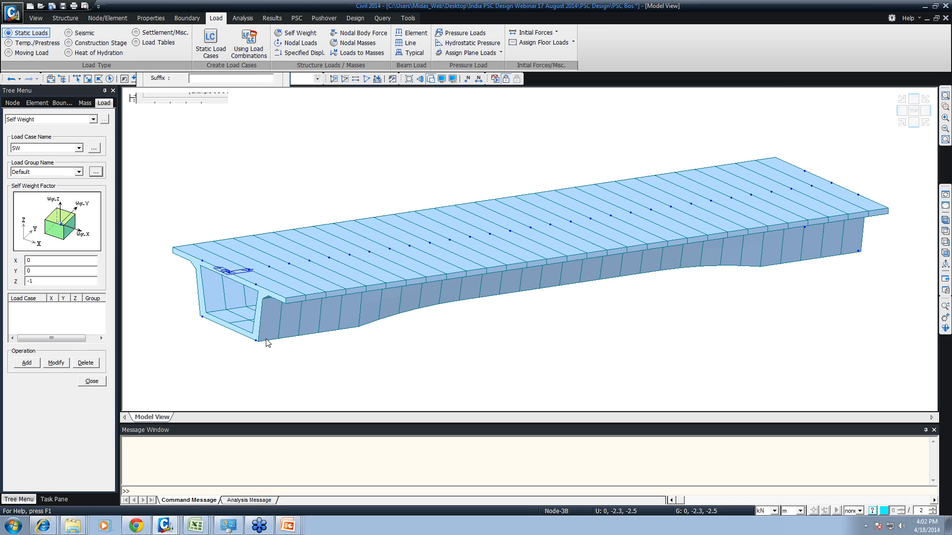
- Assign the self weight to load group SW and add it to the model
{"action": "left_click", "coordinate": [79, 172]}
{"action": "left_click", "coordinate": [24, 192]}
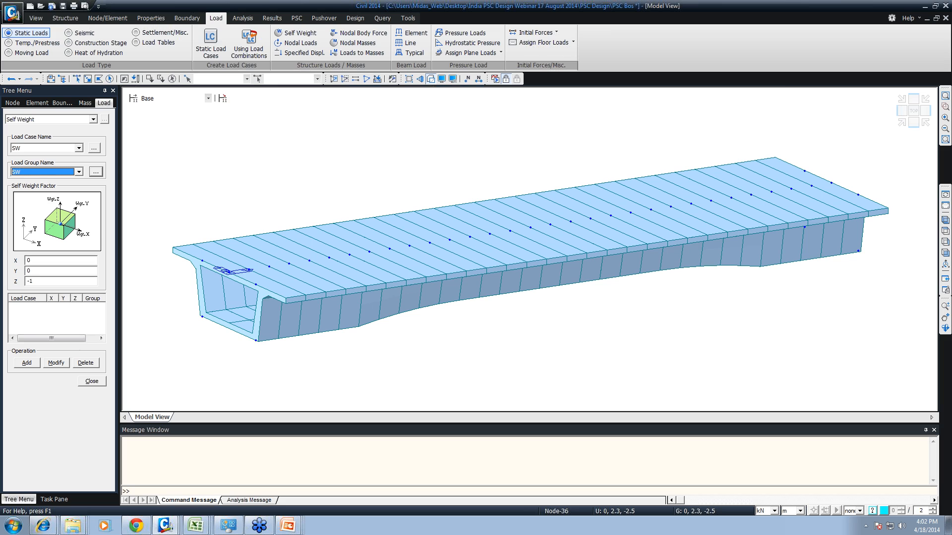
{"action": "left_click", "coordinate": [31, 363]}
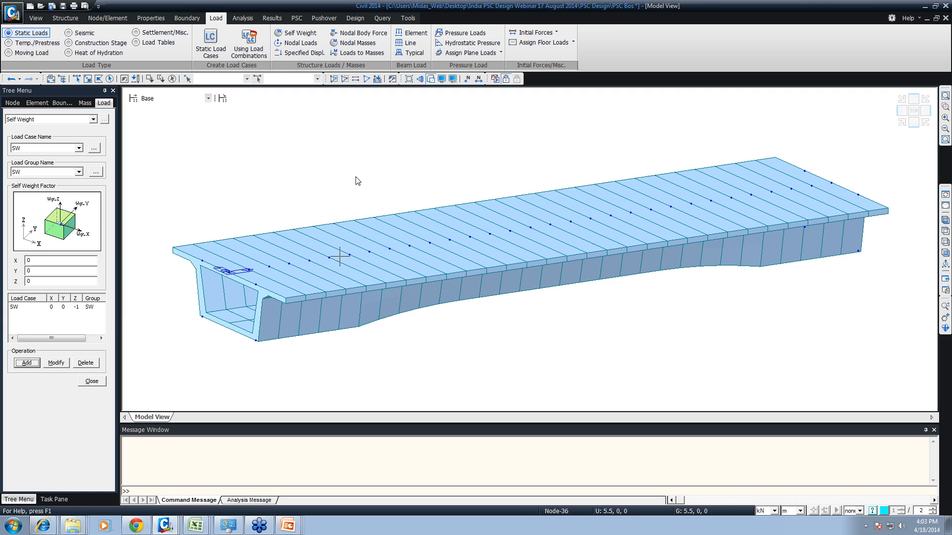
{"action": "key", "text": "ctrl+alt+p"}
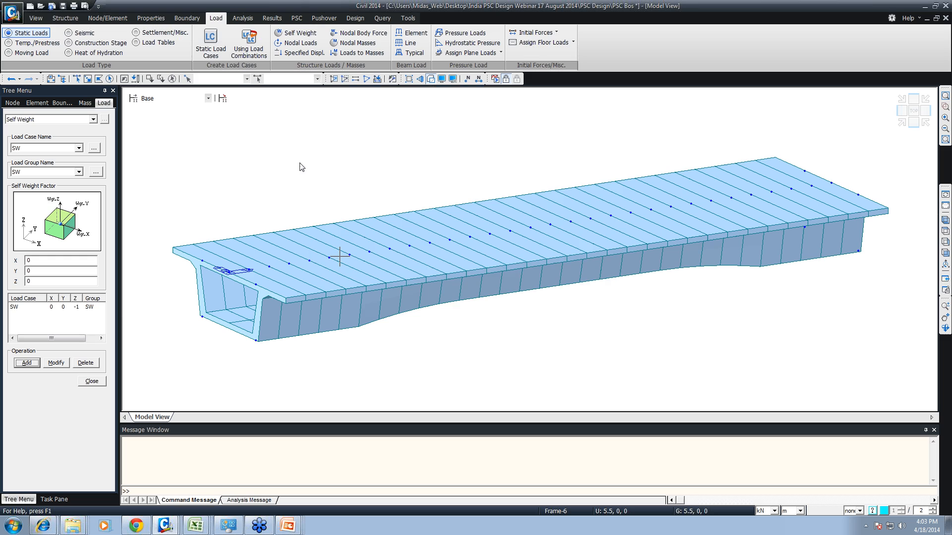
{"action": "left_click", "coordinate": [595, 380]}
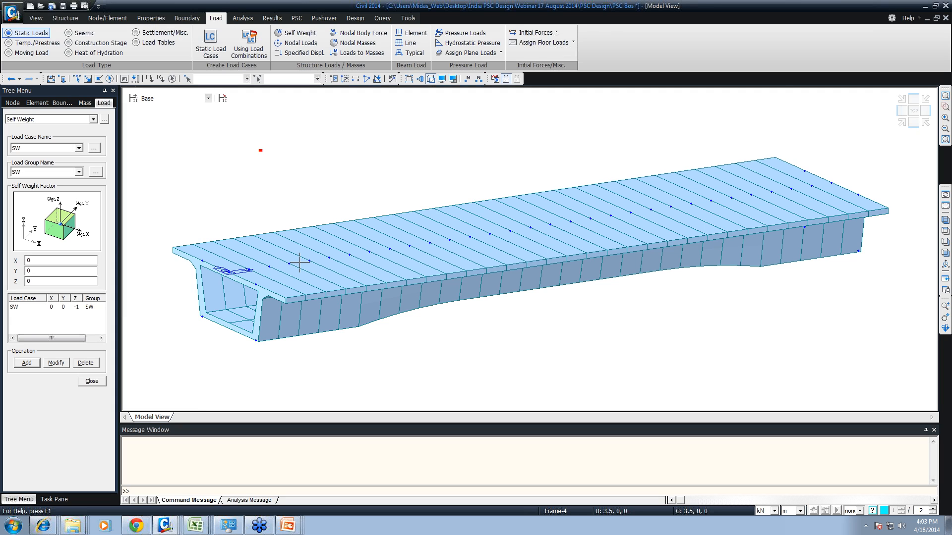
{"action": "scroll", "coordinate": [260, 150], "scroll_direction": "up", "scroll_amount": 5}
{"action": "type", "text": "wc"}
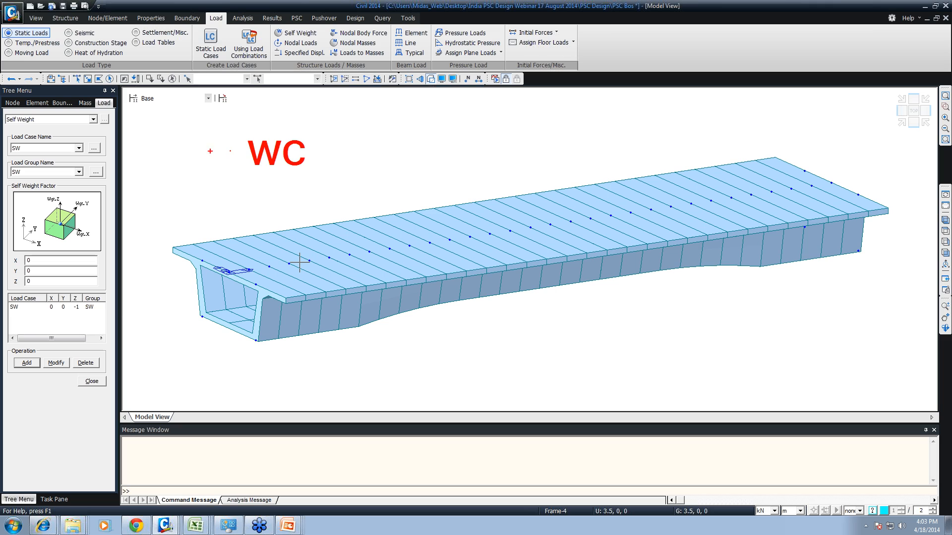
{"action": "type", "text": "-1*"}
{"action": "key", "text": "Escape"}
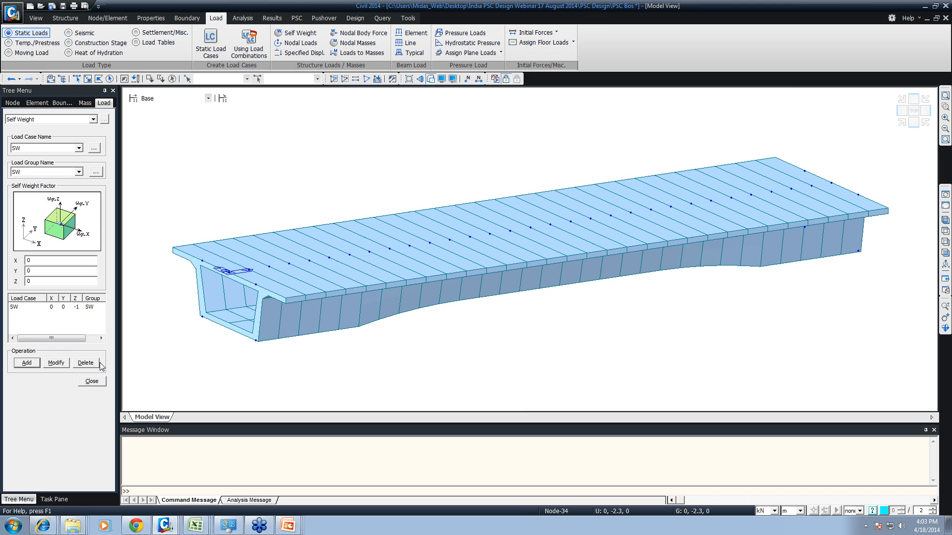
- Start a uniform element beam load on all elements, assigned to load case SIDL and load group SIDL
{"action": "left_click", "coordinate": [91, 382]}
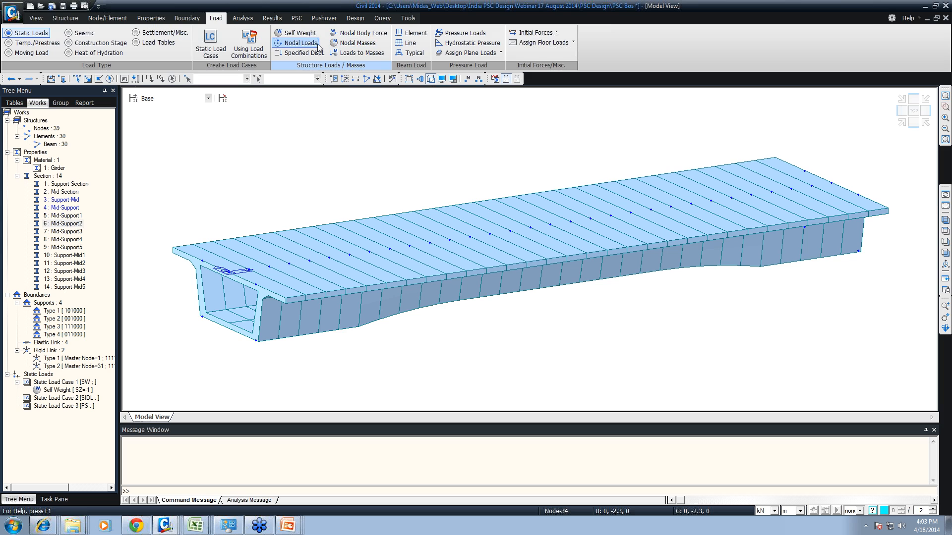
{"action": "left_click", "coordinate": [420, 33]}
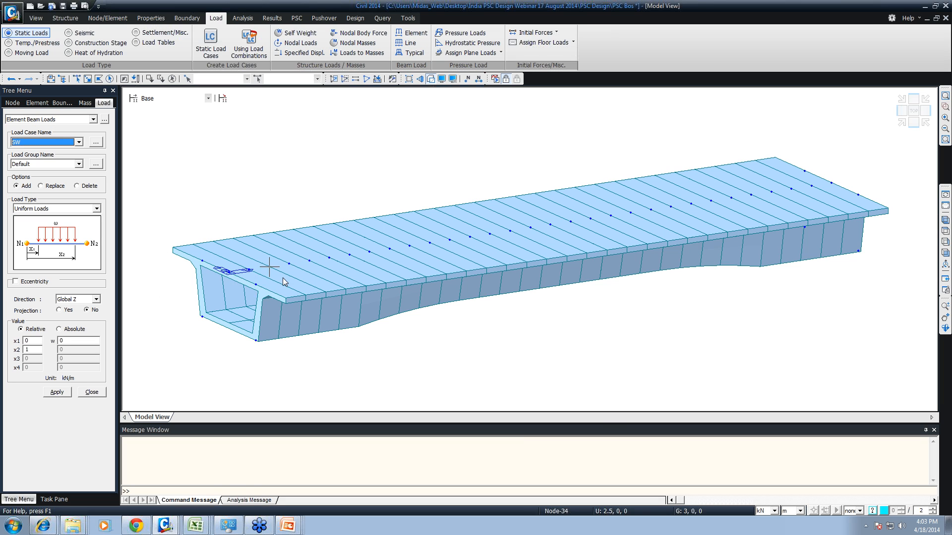
{"action": "key", "text": "ctrl+shift+a"}
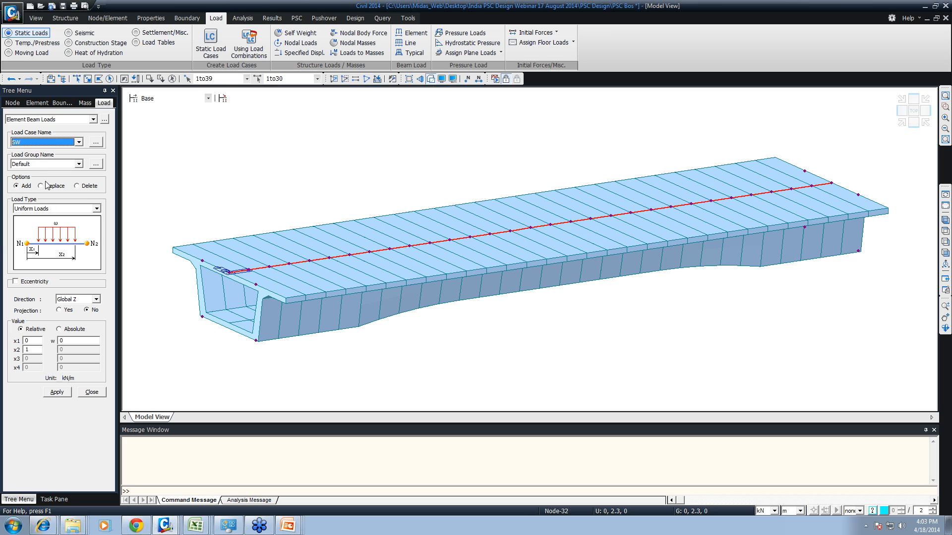
{"action": "left_click", "coordinate": [38, 142]}
{"action": "left_click", "coordinate": [32, 158]}
{"action": "left_click", "coordinate": [34, 164]}
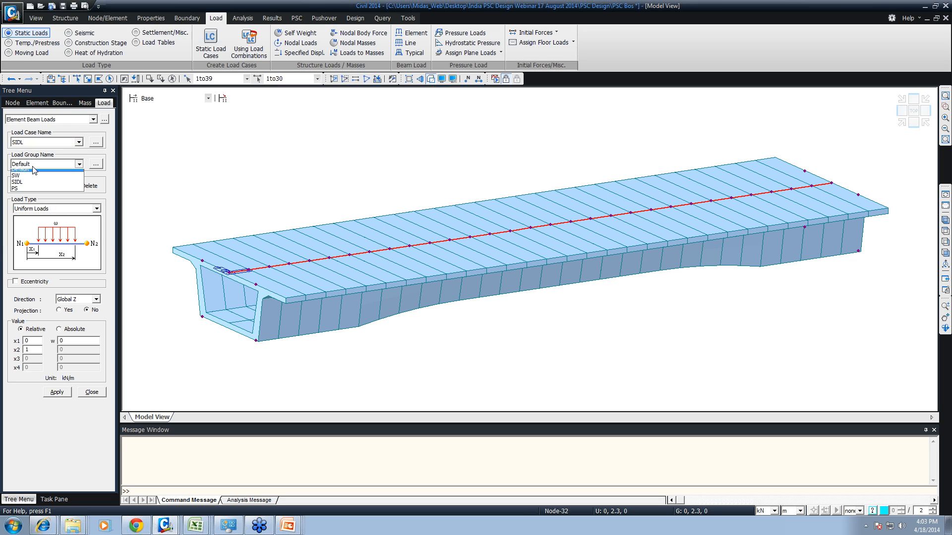
{"action": "left_click", "coordinate": [35, 176]}
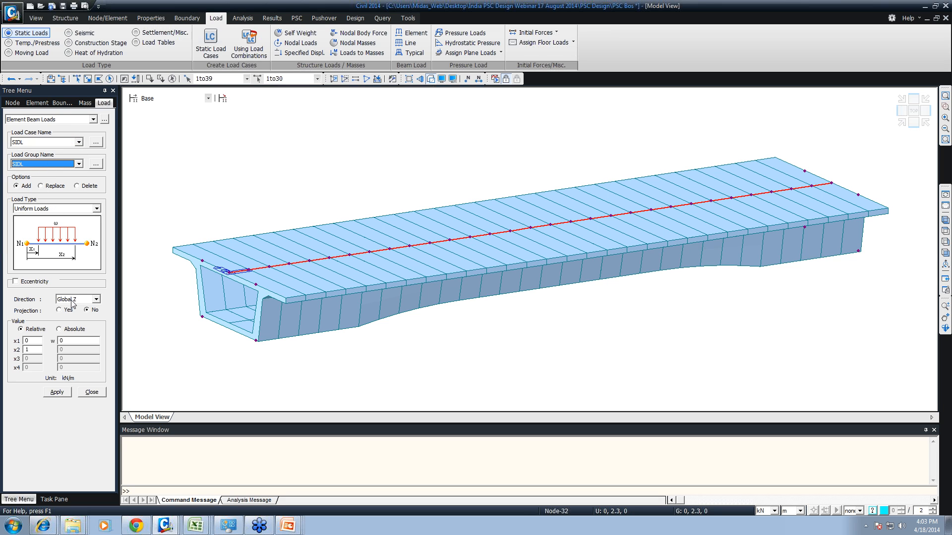
- Turn on eccentricity for the beam load, using the Offset option with the Global Y direction
{"action": "left_click", "coordinate": [61, 340]}
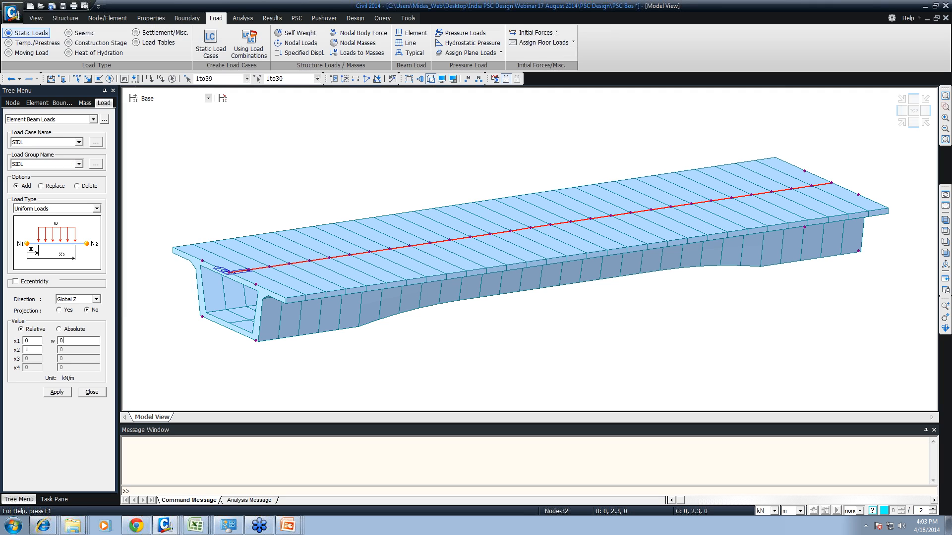
{"action": "left_click", "coordinate": [27, 281]}
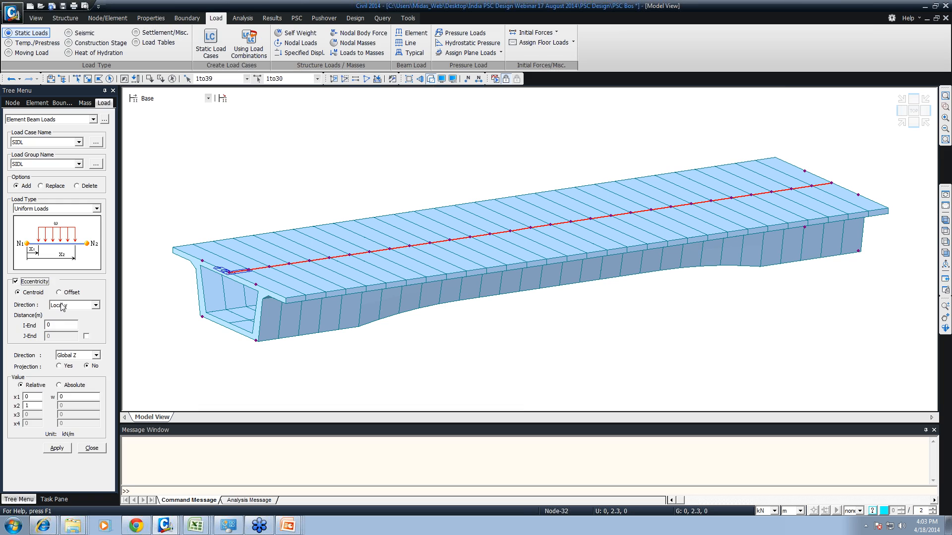
{"action": "left_click", "coordinate": [63, 292]}
{"action": "left_click", "coordinate": [95, 305]}
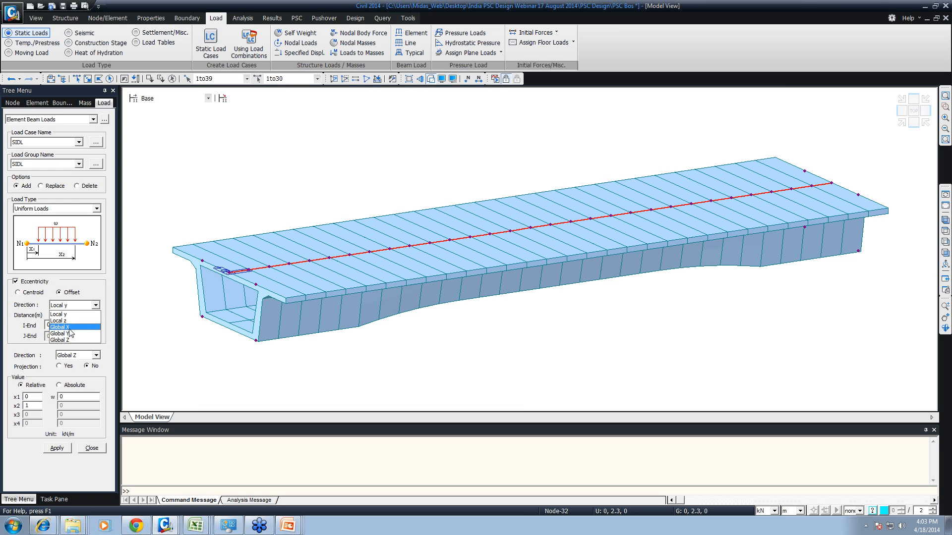
{"action": "left_click", "coordinate": [67, 334]}
{"action": "left_click", "coordinate": [62, 308]}
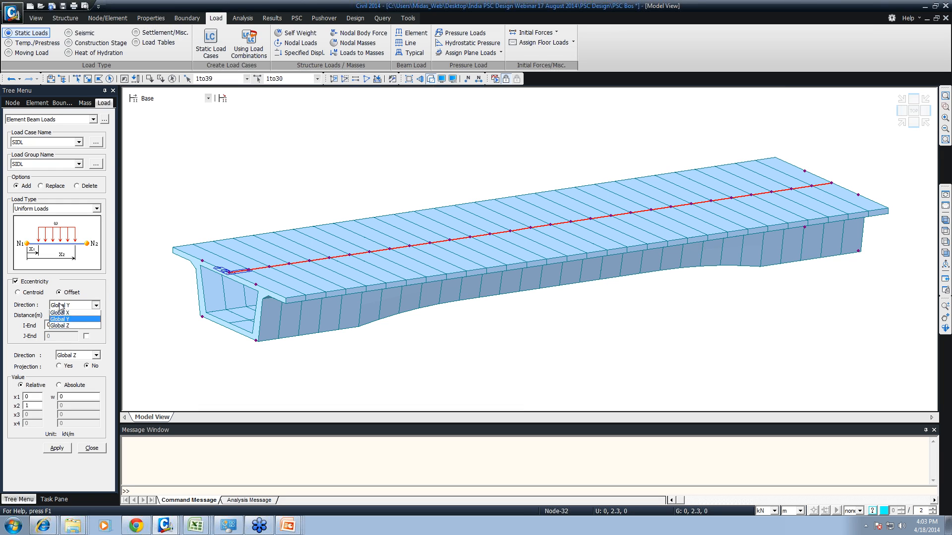
{"action": "left_click", "coordinate": [62, 315]}
{"action": "left_click", "coordinate": [65, 305]}
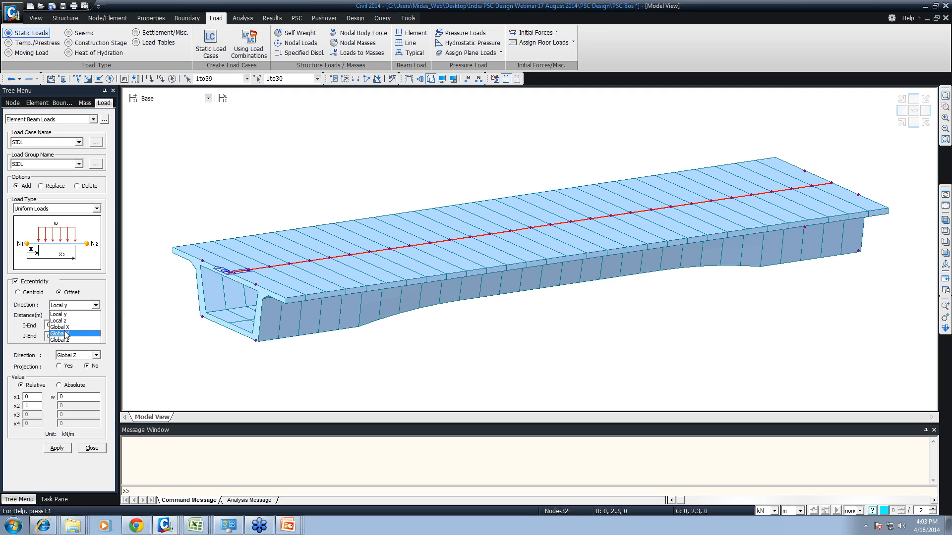
{"action": "left_click", "coordinate": [68, 334]}
- Set the I-End eccentricity distance to 4.75 m and change the eccentricity direction to Local y
{"action": "key", "text": "Tab"}
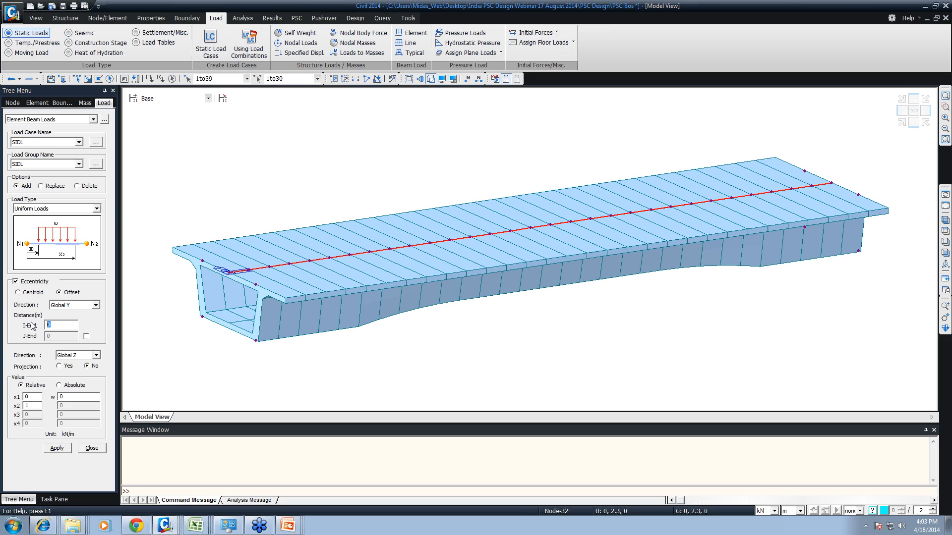
{"action": "type", "text": "-"}
{"action": "type", "text": "4"}
{"action": "key", "text": "BackSpace"}
{"action": "type", "text": "74"}
{"action": "type", "text": "5"}
{"action": "left_click", "coordinate": [67, 306]}
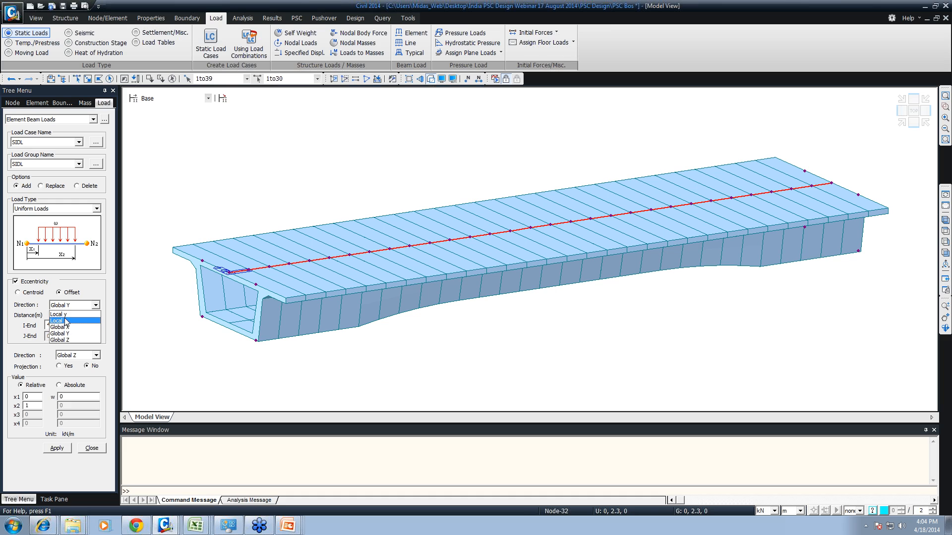
{"action": "left_click", "coordinate": [65, 315]}
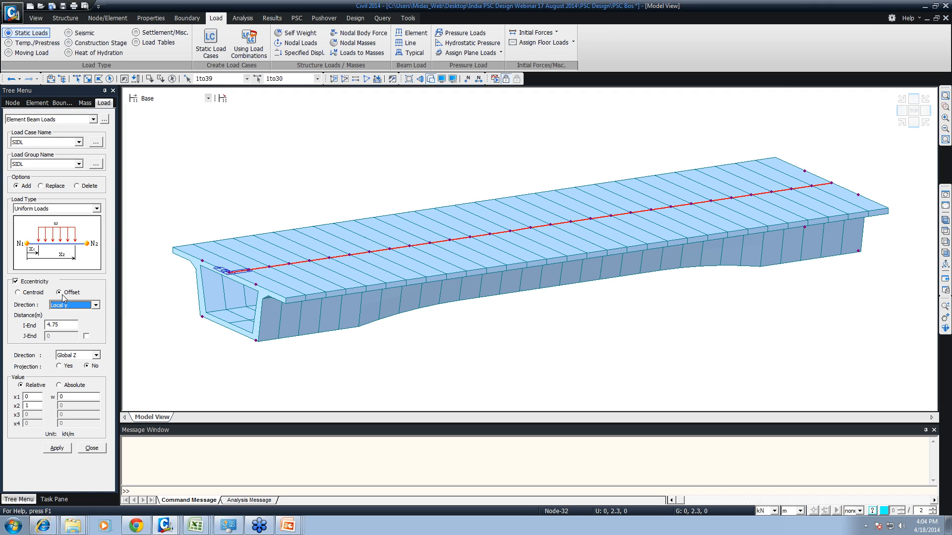
- Keep the load direction as Global Z, set w to -4.5 kN/m, and apply the load along one deck edge
{"action": "left_click", "coordinate": [62, 325]}
{"action": "left_click", "coordinate": [81, 356]}
{"action": "left_click", "coordinate": [72, 372]}
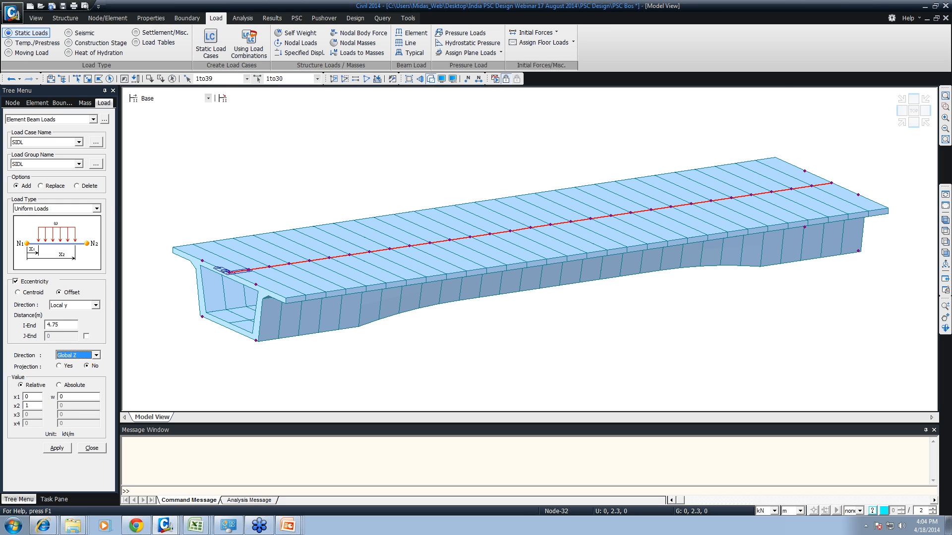
{"action": "key", "text": "Tab"}
{"action": "type", "text": "-"}
{"action": "left_click", "coordinate": [56, 449]}
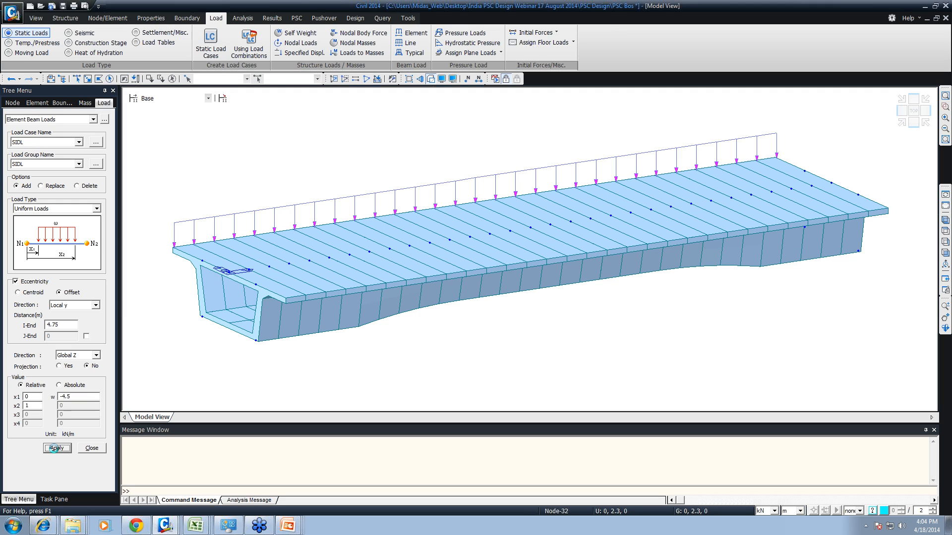
- Apply the same SIDL load to all elements again with an I-End eccentricity distance of -4.75 m
{"action": "key", "text": "ctrl+shift+a"}
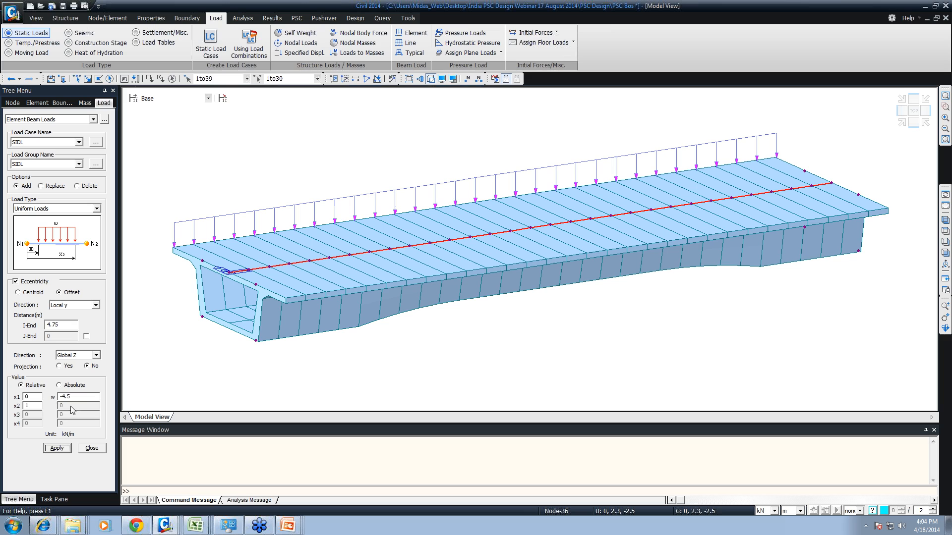
{"action": "left_click", "coordinate": [48, 325]}
{"action": "type", "text": "-"}
{"action": "left_click", "coordinate": [62, 449]}
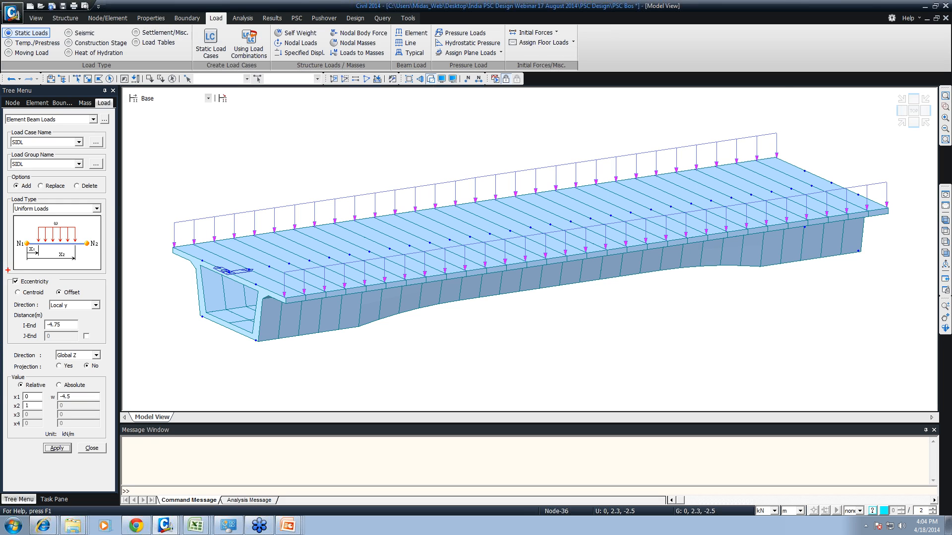
{"action": "left_click_drag", "start_coordinate": [7, 270], "coordinate": [90, 298]}
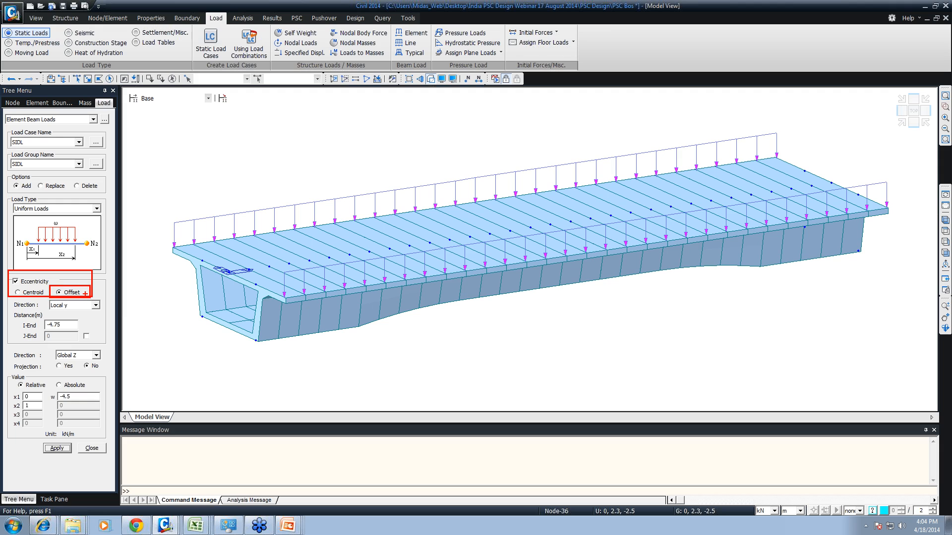
{"action": "left_click_drag", "start_coordinate": [231, 272], "coordinate": [438, 240]}
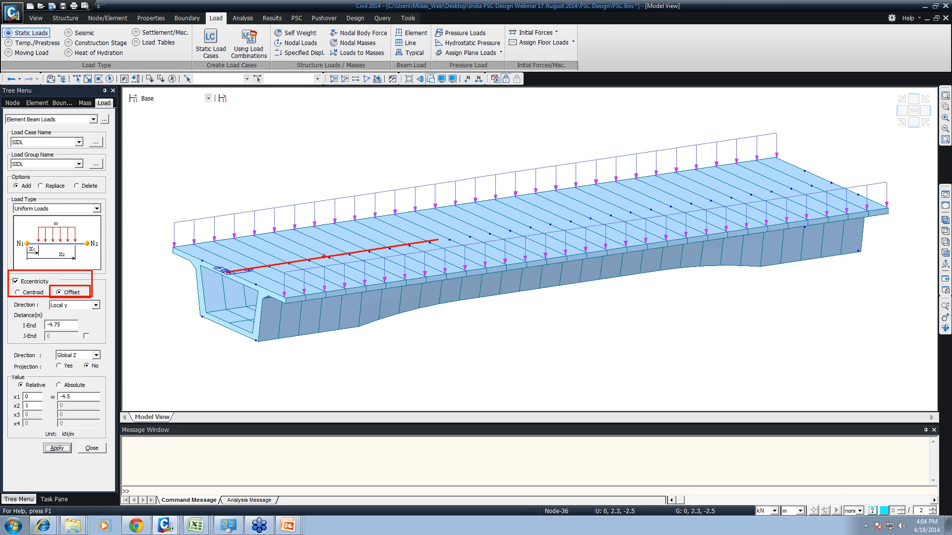
{"action": "mouse_move", "coordinate": [325, 257]}
{"action": "left_mouse_down"}
{"action": "mouse_move", "coordinate": [276, 235]}
{"action": "mouse_move", "coordinate": [367, 279]}
{"action": "left_mouse_up"}
{"action": "mouse_move", "coordinate": [12, 297]}
{"action": "left_mouse_down"}
{"action": "mouse_move", "coordinate": [108, 308]}
{"action": "mouse_move", "coordinate": [101, 298]}
{"action": "left_mouse_up"}
{"action": "left_click_drag", "start_coordinate": [13, 298], "coordinate": [108, 315]}
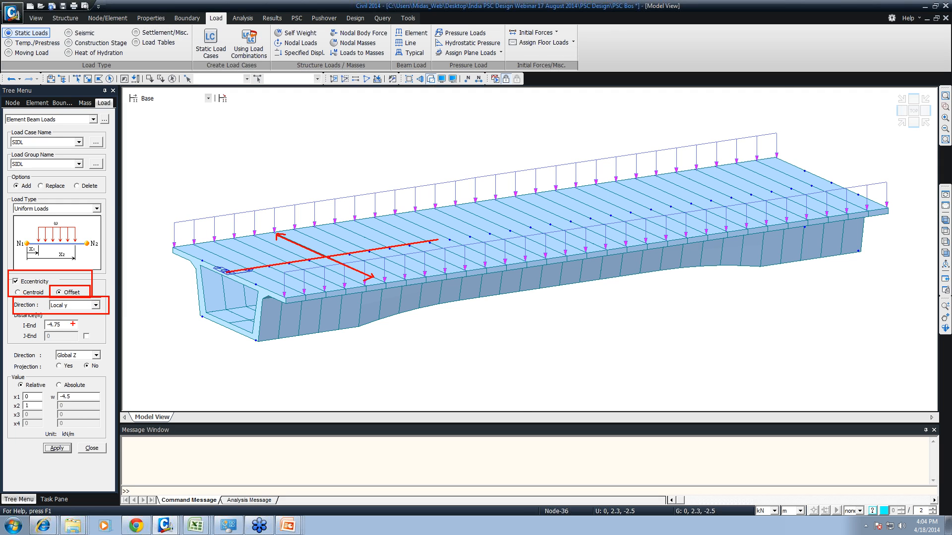
{"action": "left_click_drag", "start_coordinate": [9, 286], "coordinate": [51, 296]}
{"action": "mouse_move", "coordinate": [225, 294]}
{"action": "left_mouse_down"}
{"action": "mouse_move", "coordinate": [232, 299]}
{"action": "mouse_move", "coordinate": [173, 276]}
{"action": "left_mouse_up"}
{"action": "key", "text": "Escape"}
- Finish the beam loads and start a new prestress tendon property named Tendon
{"action": "left_click", "coordinate": [94, 448]}
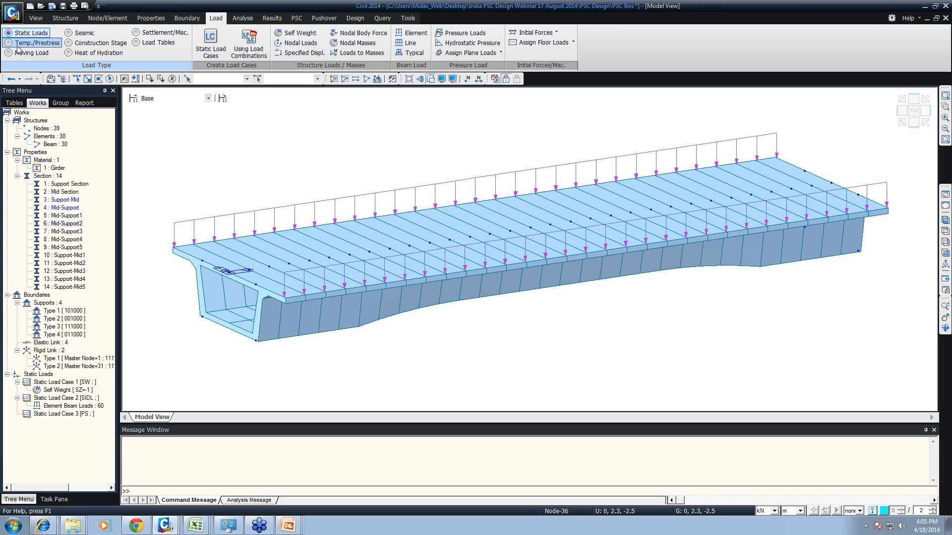
{"action": "left_click", "coordinate": [33, 43]}
{"action": "left_click", "coordinate": [454, 58]}
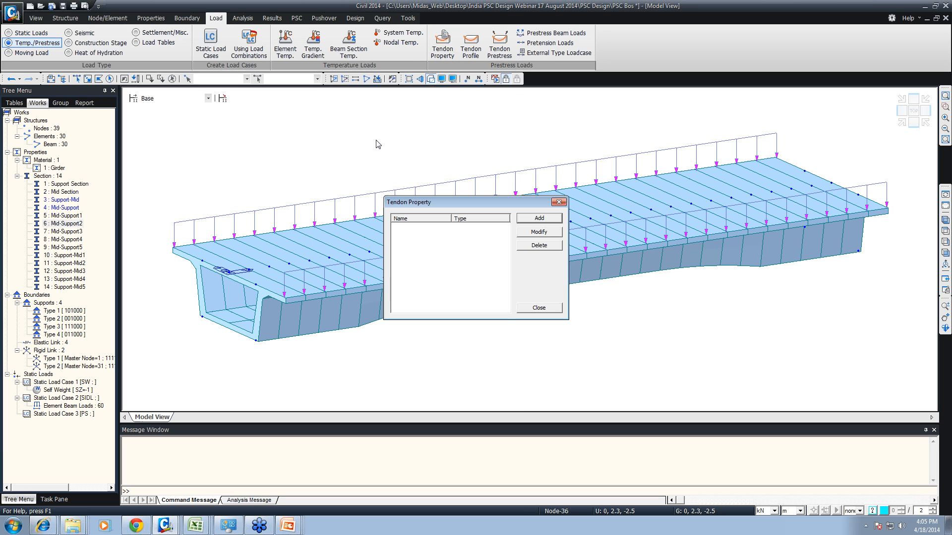
{"action": "left_click", "coordinate": [539, 219]}
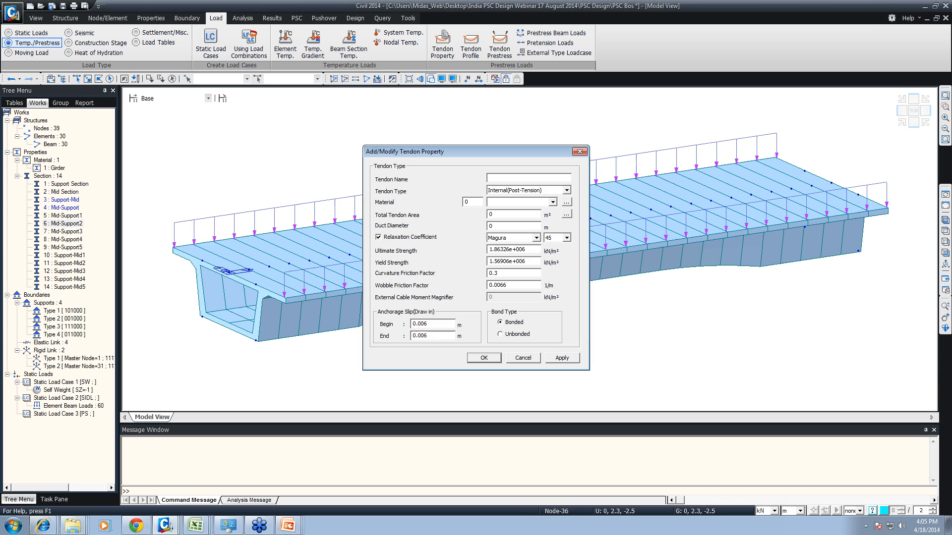
{"action": "type", "text": "Tenodn"}
{"action": "key", "text": "BackSpace"}
{"action": "key", "text": "BackSpace"}
{"action": "type", "text": "don"}
- Set the tendon type to Internal(Post-Tension) and pick Girder as its material
{"action": "left_click", "coordinate": [566, 190]}
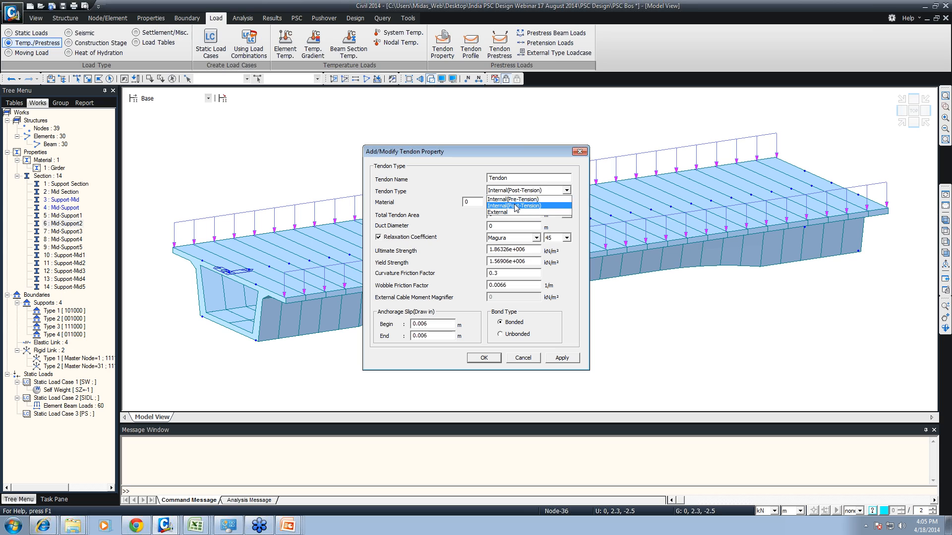
{"action": "left_click", "coordinate": [513, 205]}
{"action": "left_click", "coordinate": [523, 204]}
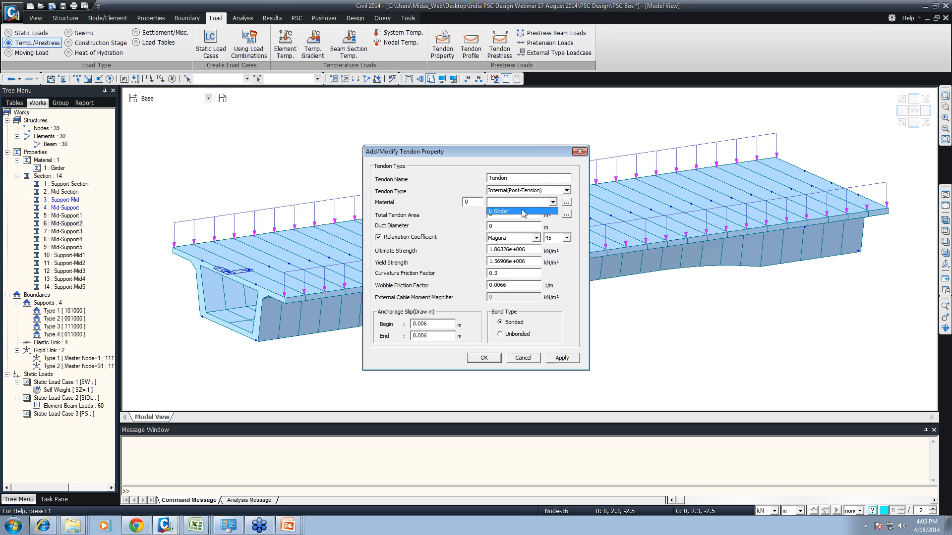
{"action": "left_click", "coordinate": [523, 210]}
{"action": "left_click", "coordinate": [533, 202]}
{"action": "left_click", "coordinate": [516, 203]}
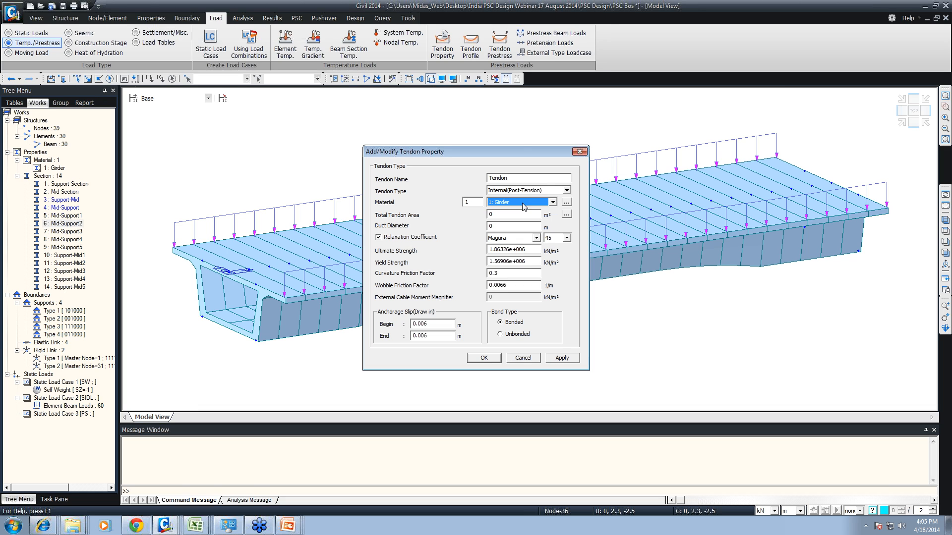
- Start a new steel material named Tendon from the tendon property's material definition
{"action": "left_click", "coordinate": [568, 203]}
{"action": "left_click", "coordinate": [563, 196]}
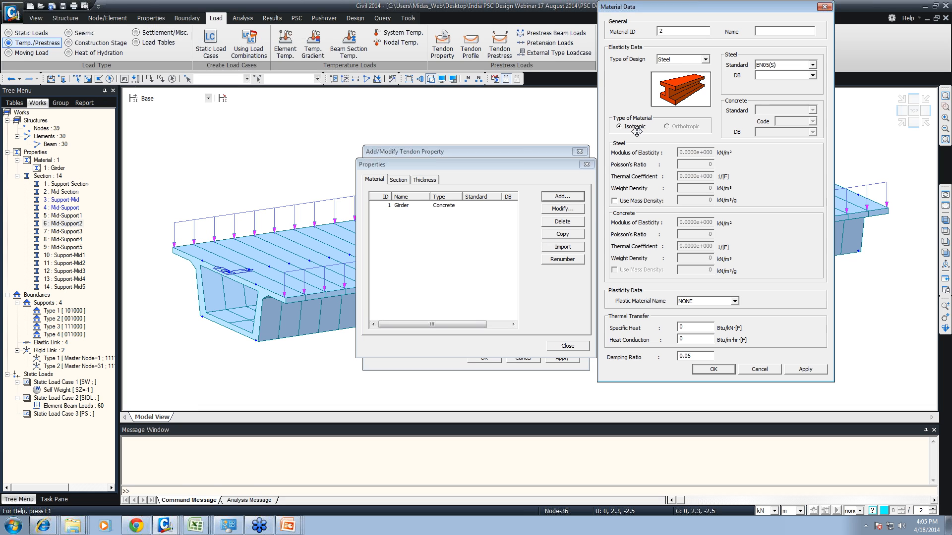
{"action": "left_click", "coordinate": [703, 60]}
{"action": "left_click", "coordinate": [777, 32]}
- Load the material's steel properties from standard IS(S), grade Fe540B
{"action": "left_click", "coordinate": [783, 65]}
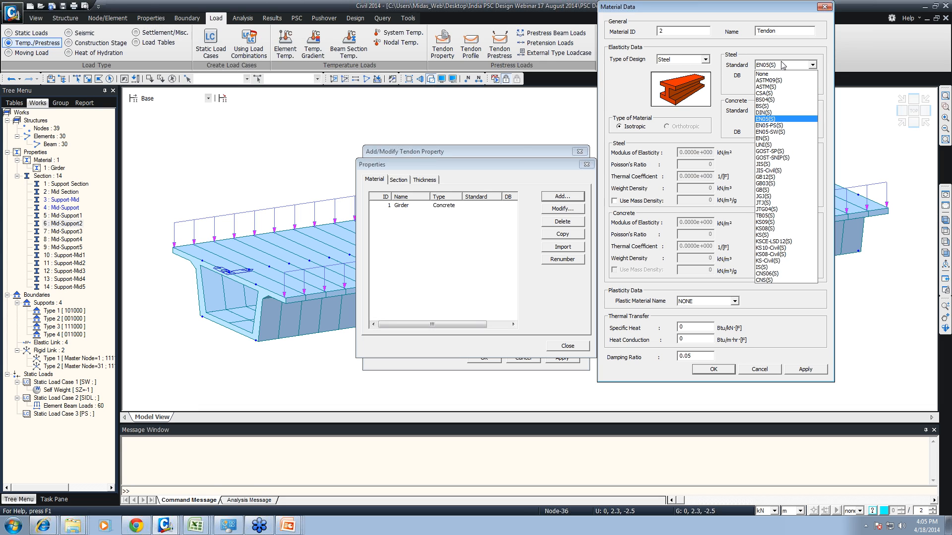
{"action": "left_click", "coordinate": [762, 267]}
{"action": "left_click", "coordinate": [813, 75]}
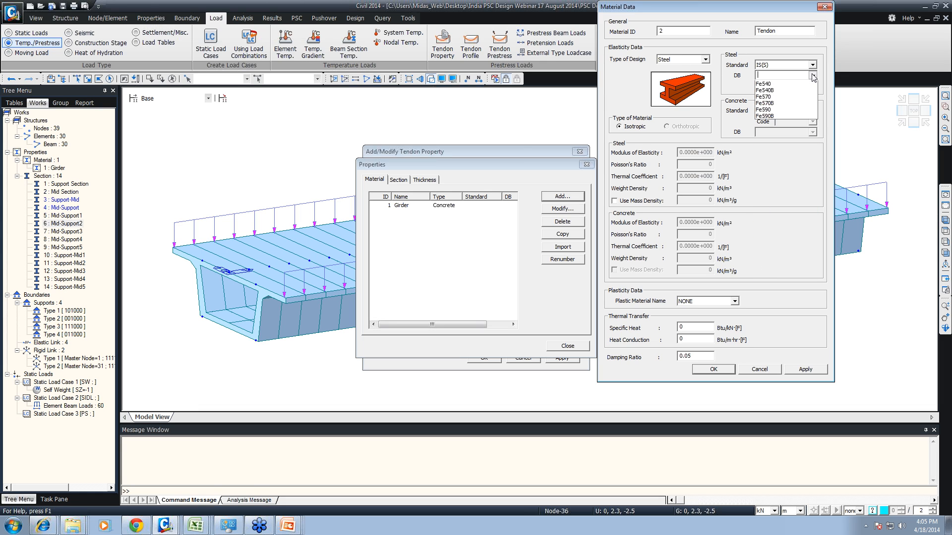
{"action": "left_click", "coordinate": [763, 163]}
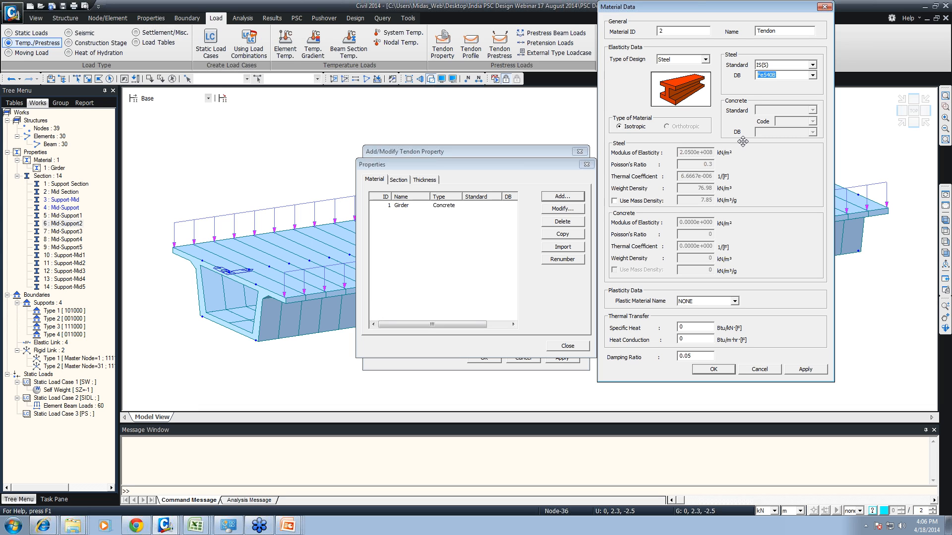
- Change the steel standard to None, set the modulus of elasticity to 1.950e+008 kN/m², and add the Tendon material
{"action": "left_click", "coordinate": [769, 66]}
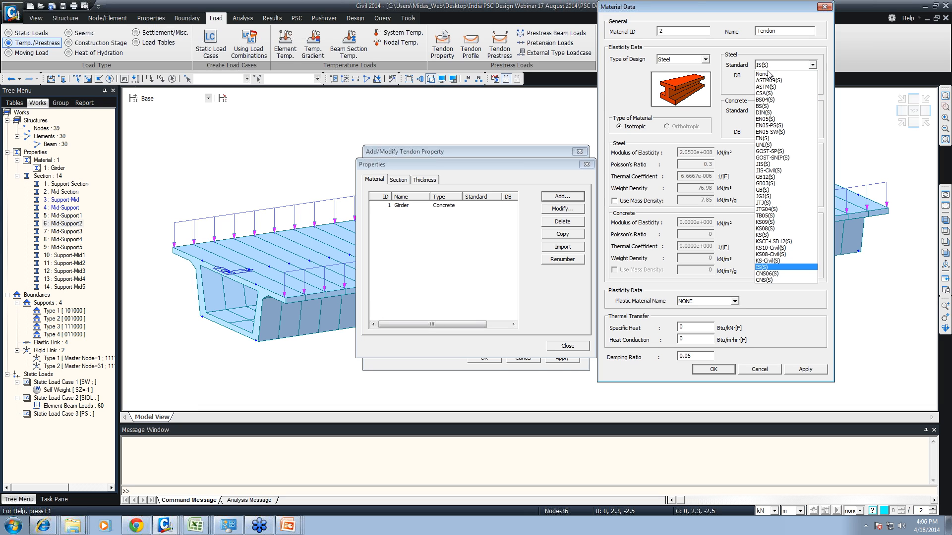
{"action": "left_click", "coordinate": [767, 74]}
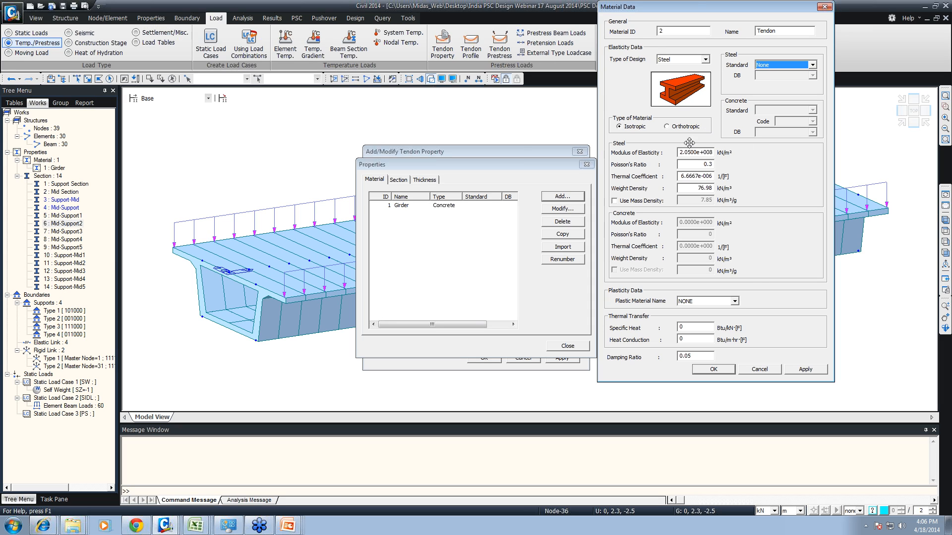
{"action": "left_click_drag", "start_coordinate": [682, 153], "coordinate": [694, 153]}
{"action": "type", "text": "1"}
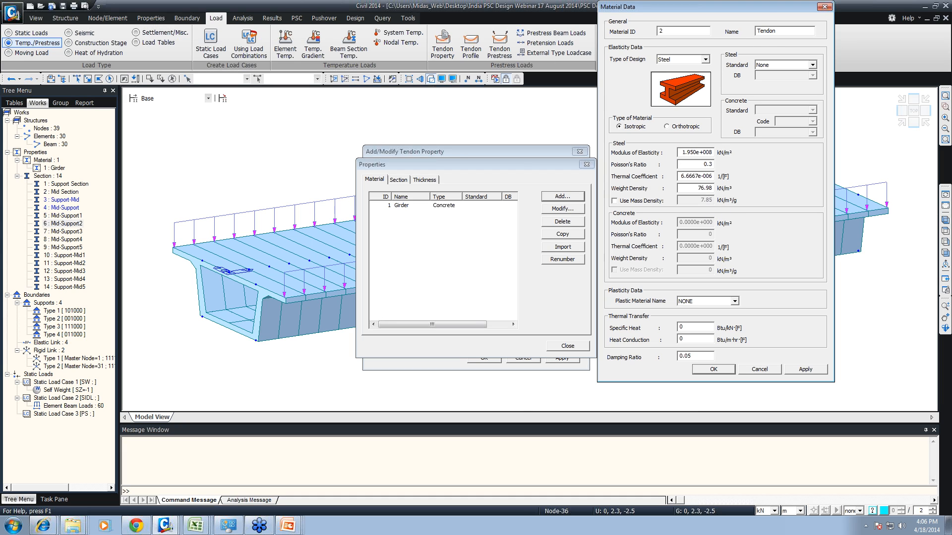
{"action": "left_click", "coordinate": [715, 369]}
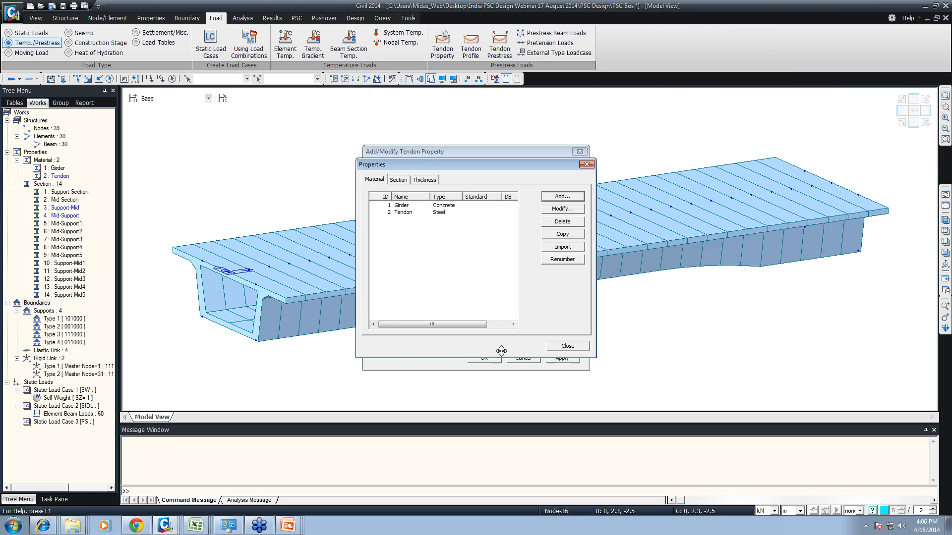
- Close the material definition and set the tendon property's material to 2: Tendon
{"action": "left_click", "coordinate": [556, 346]}
{"action": "left_click", "coordinate": [518, 203]}
{"action": "left_click", "coordinate": [500, 218]}
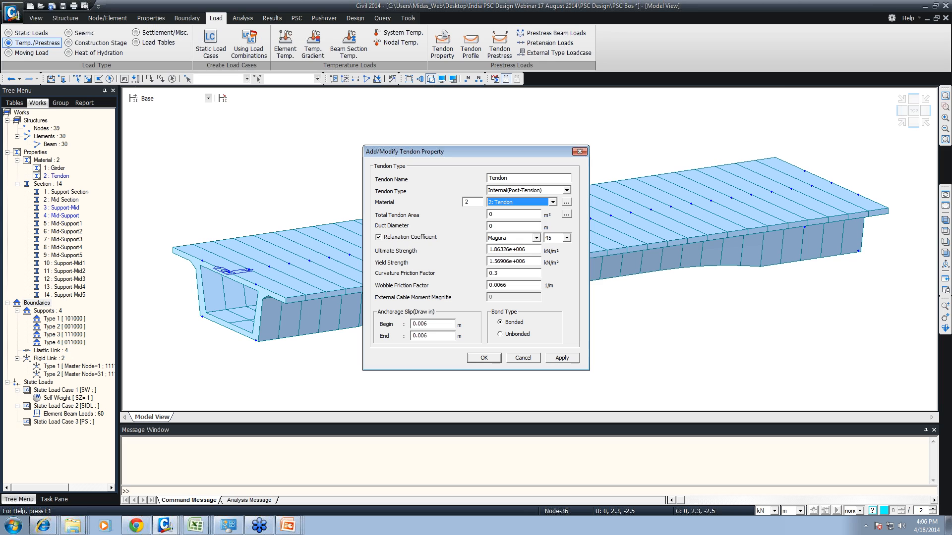
- Compute the total tendon area from 19 strands of 12.7mm(0.5") diameter
{"action": "left_click", "coordinate": [566, 214]}
{"action": "left_click", "coordinate": [542, 230]}
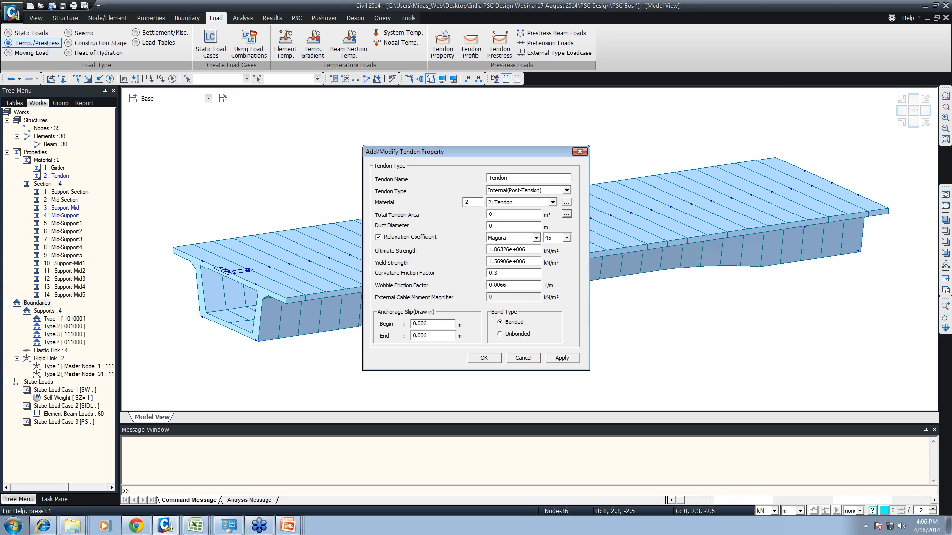
{"action": "left_click", "coordinate": [568, 215]}
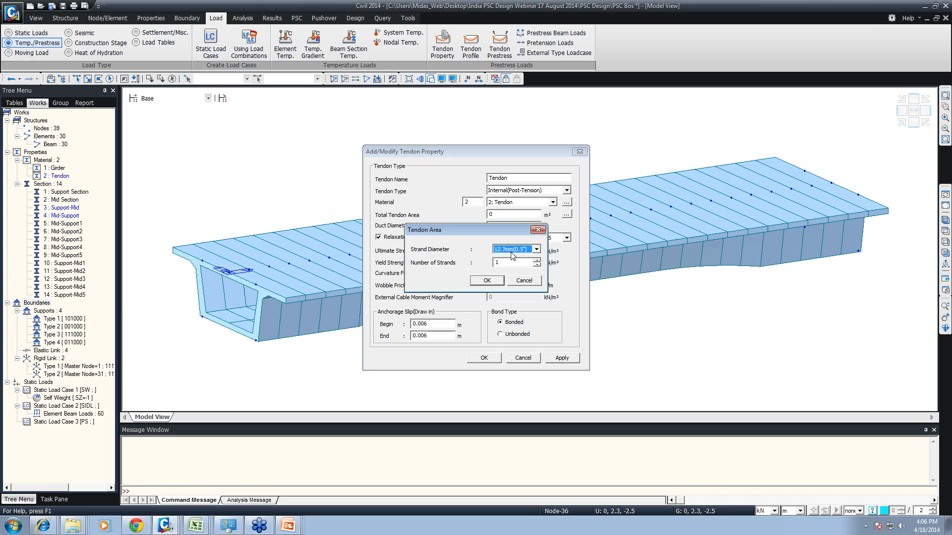
{"action": "key", "text": "Tab"}
{"action": "type", "text": "19"}
{"action": "left_click", "coordinate": [491, 283]}
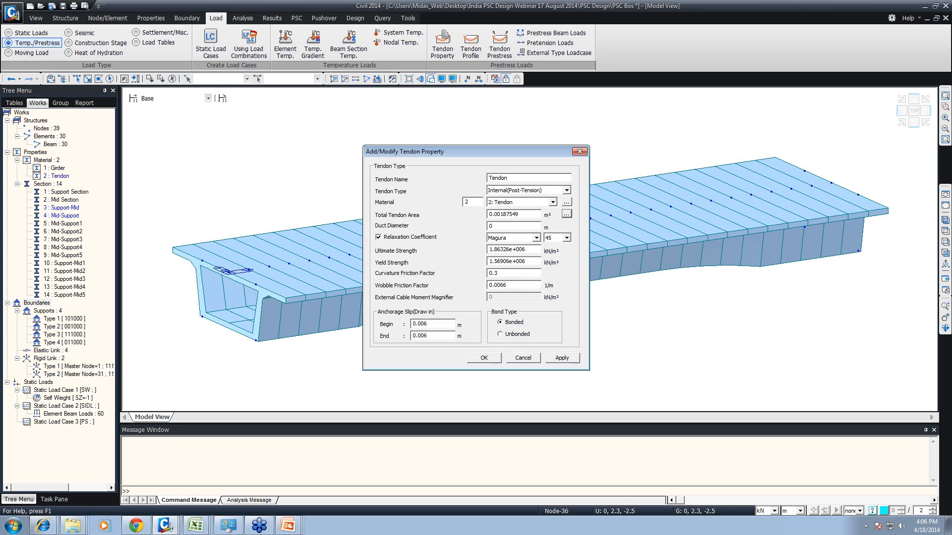
- Set the duct diameter to 0.1 m and the relaxation coefficient to INDIA(IRC:112-2011) with Low relaxation
{"action": "left_click_drag", "start_coordinate": [521, 214], "coordinate": [461, 214]}
{"action": "double_click", "coordinate": [503, 214]}
{"action": "key", "text": "Tab"}
{"action": "left_click", "coordinate": [500, 239]}
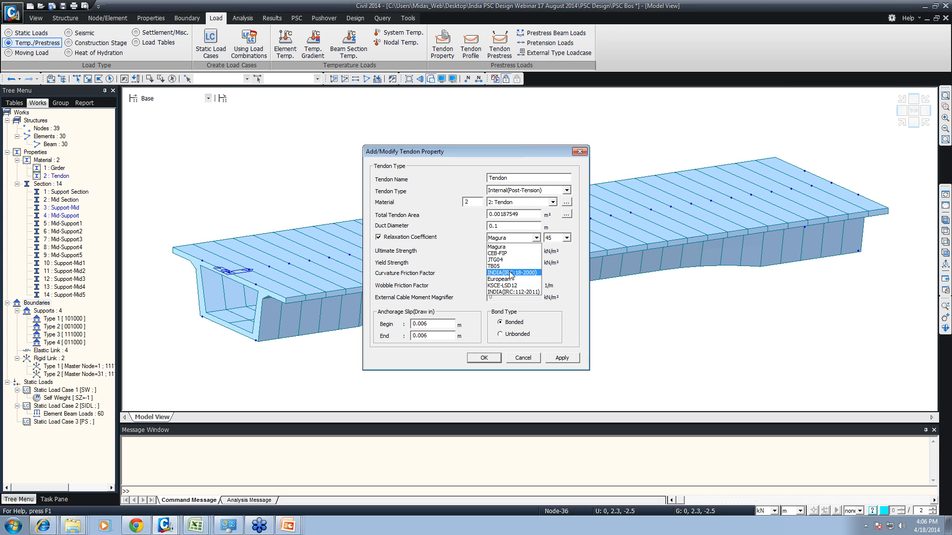
{"action": "left_click", "coordinate": [513, 293]}
{"action": "left_click", "coordinate": [563, 238]}
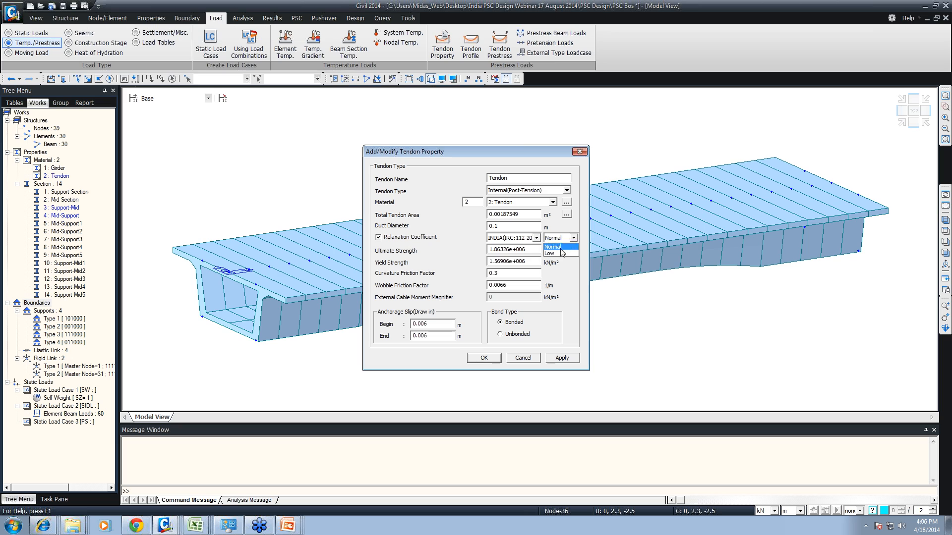
{"action": "left_click", "coordinate": [550, 253]}
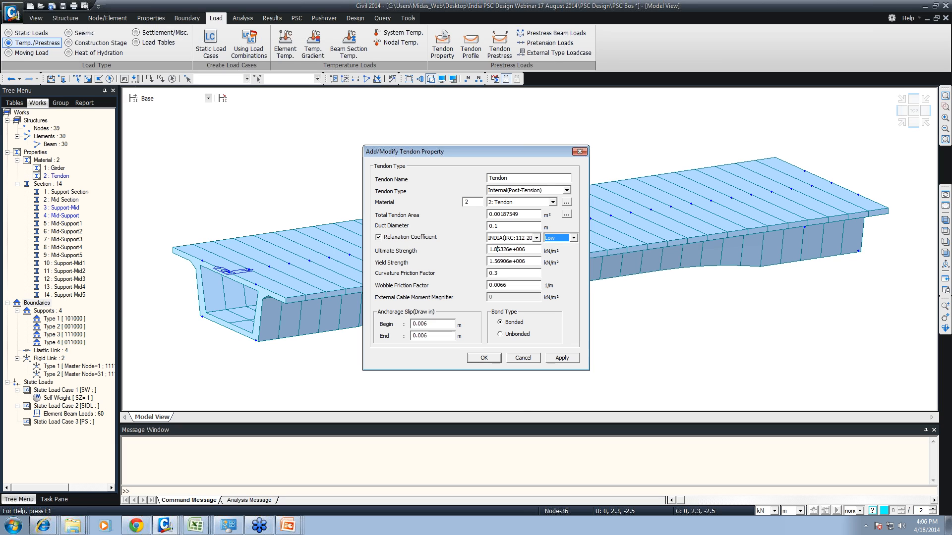
- Set the tendon's ultimate strength to 1.87e+006 kN/m² and its yield strength to 1.57e+006 kN/m²
{"action": "mouse_move", "coordinate": [497, 249]}
{"action": "left_mouse_down"}
{"action": "mouse_move", "coordinate": [512, 249]}
{"action": "mouse_move", "coordinate": [509, 261]}
{"action": "left_mouse_up"}
{"action": "type", "text": "7"}
{"action": "type", "text": "7"}
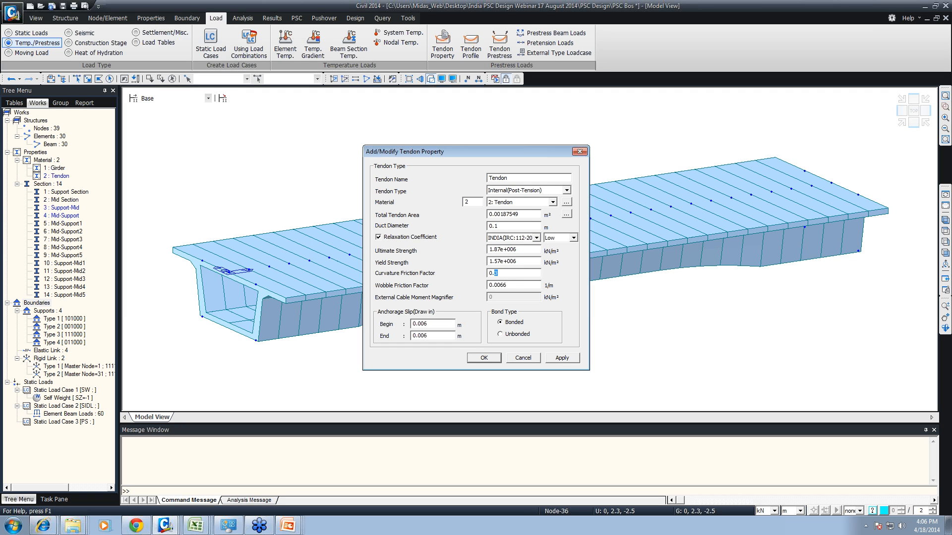
- Adjust the curvature and wobble friction factors, then save the tendon property and close its definition
{"action": "left_click_drag", "start_coordinate": [501, 285], "coordinate": [506, 285]}
{"action": "type", "text": "4"}
{"action": "left_click", "coordinate": [484, 358]}
{"action": "left_click", "coordinate": [539, 308]}
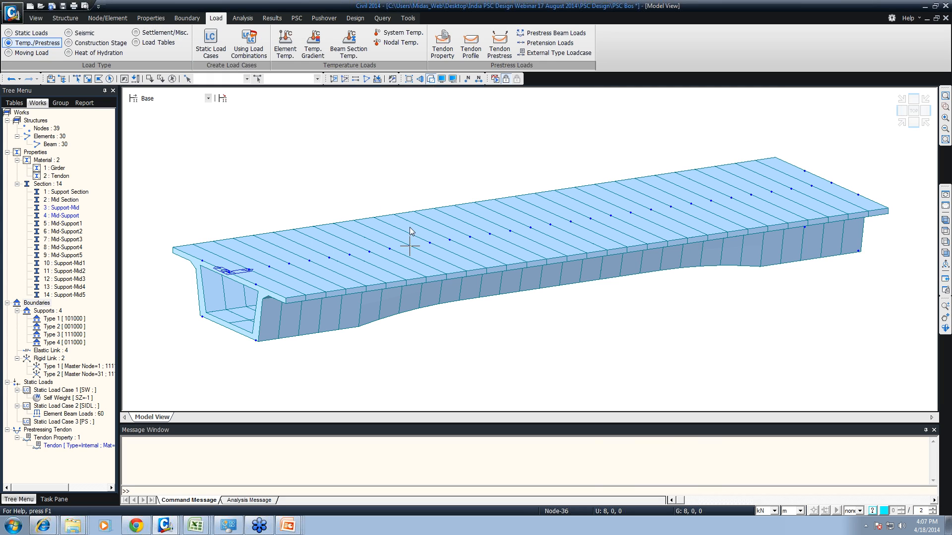
- Start a new tendon profile named T1L and view the girder's cross-section end-on
{"action": "left_click", "coordinate": [471, 49]}
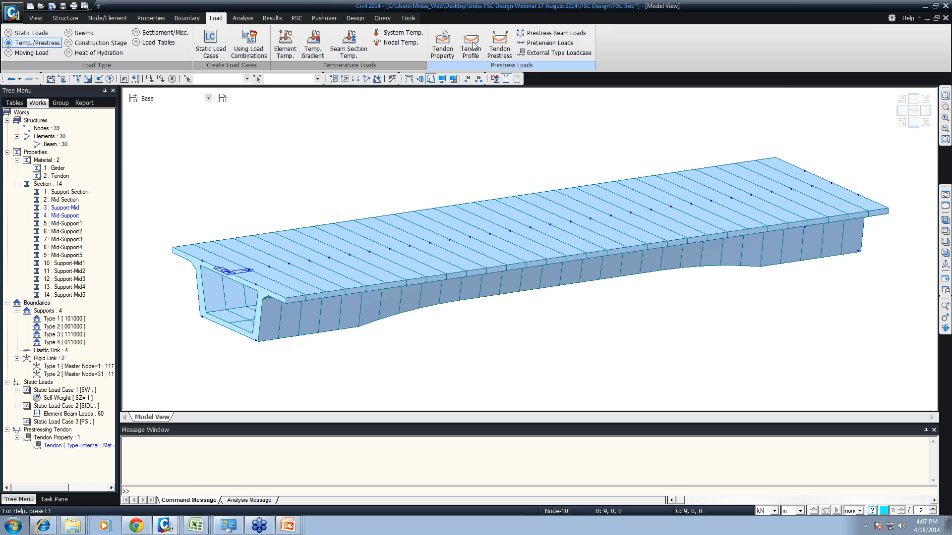
{"action": "left_click", "coordinate": [293, 27]}
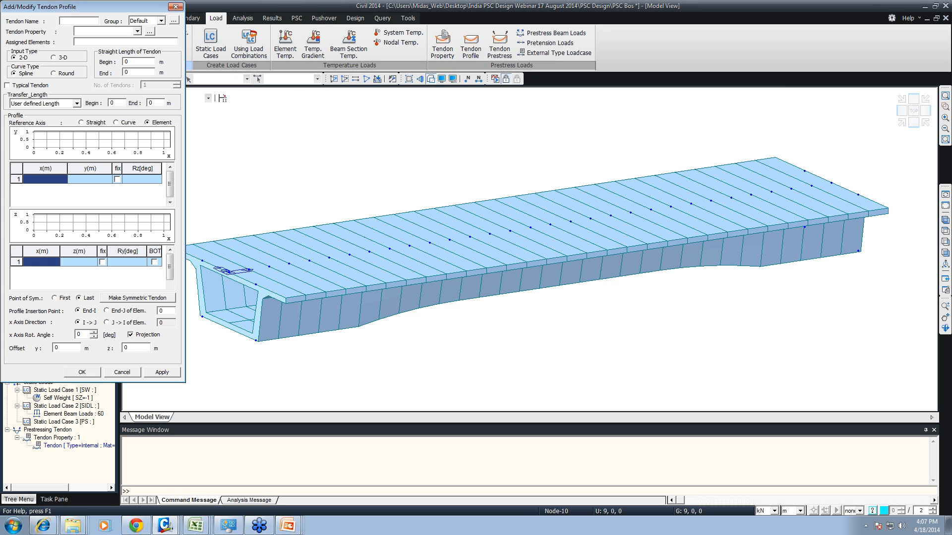
{"action": "type", "text": "T1L"}
{"action": "key", "text": "ctrl+shift+l"}
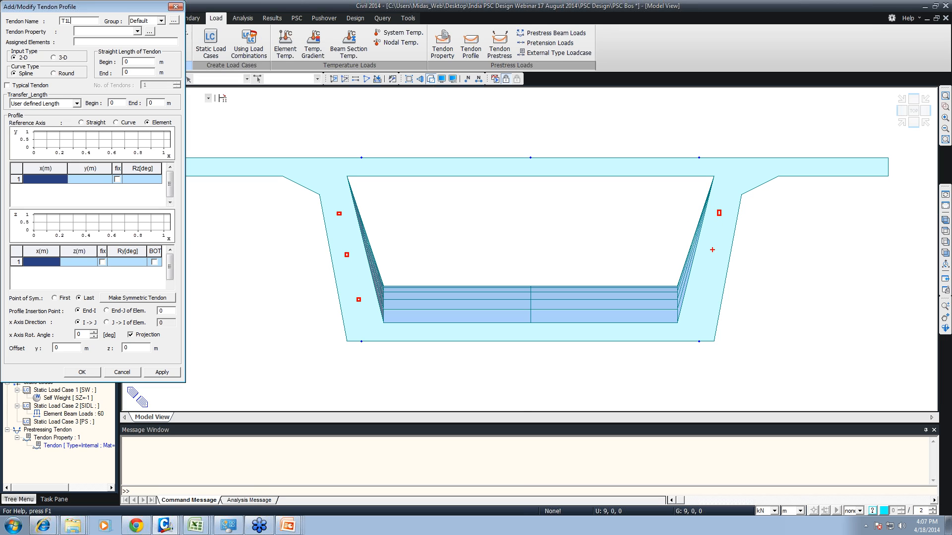
{"action": "left_click", "coordinate": [708, 245]}
{"action": "key", "text": "Escape"}
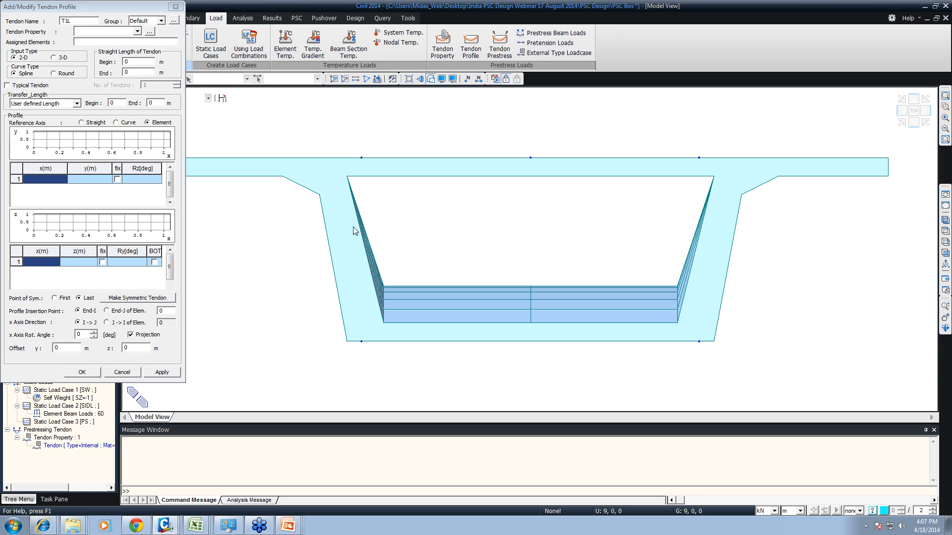
- Give the T1L profile the Tendon property and assign all girder elements, 1to30, to it
{"action": "left_click", "coordinate": [113, 31]}
{"action": "left_click", "coordinate": [106, 40]}
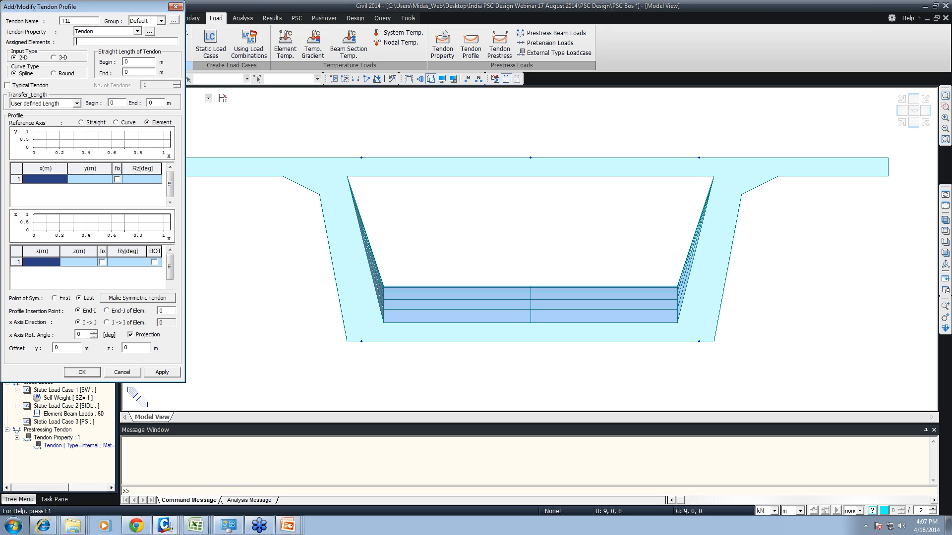
{"action": "key", "text": "ctrl+shift+a"}
{"action": "left_click", "coordinate": [944, 221]}
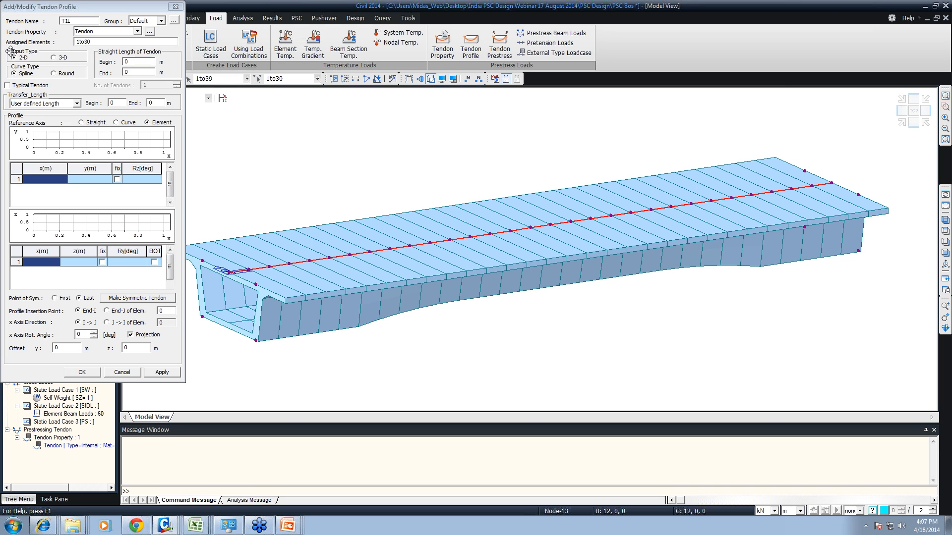
{"action": "left_click_drag", "start_coordinate": [6, 49], "coordinate": [43, 79]}
{"action": "left_click_drag", "start_coordinate": [10, 120], "coordinate": [167, 205]}
{"action": "left_click_drag", "start_coordinate": [33, 54], "coordinate": [83, 136]}
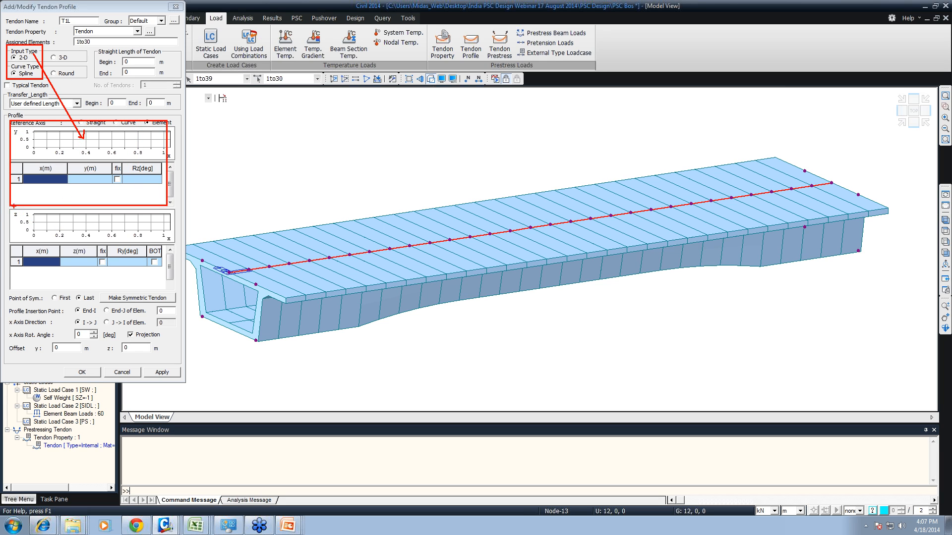
{"action": "mouse_move", "coordinate": [8, 206]}
{"action": "left_mouse_down"}
{"action": "mouse_move", "coordinate": [153, 342]}
{"action": "mouse_move", "coordinate": [177, 311]}
{"action": "left_mouse_up"}
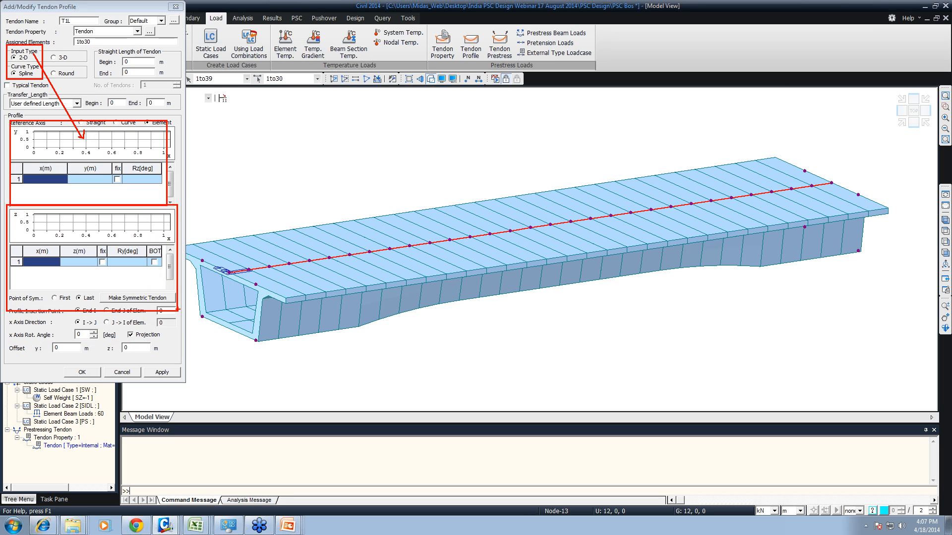
{"action": "left_click_drag", "start_coordinate": [234, 101], "coordinate": [410, 292]}
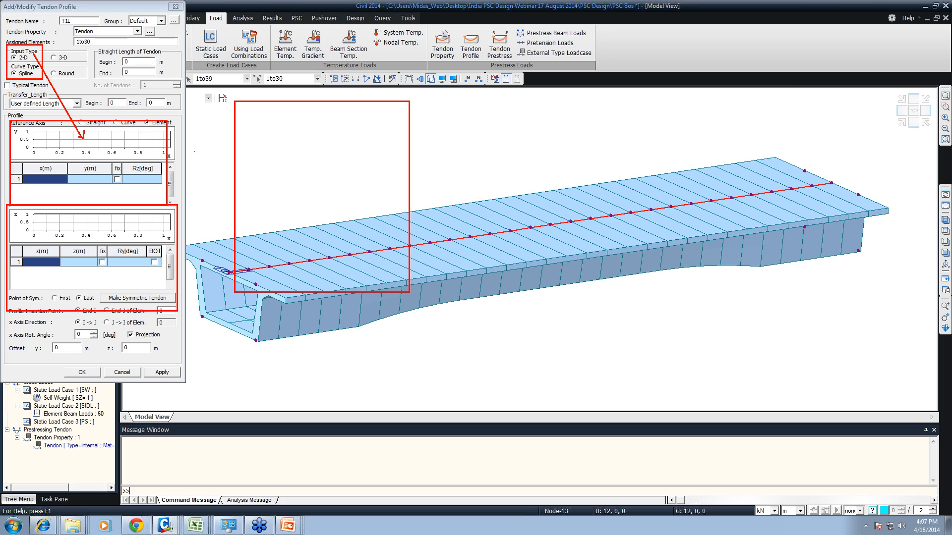
{"action": "type", "text": "tW"}
{"action": "key", "text": "BackSpace"}
{"action": "type", "text": "excel she"}
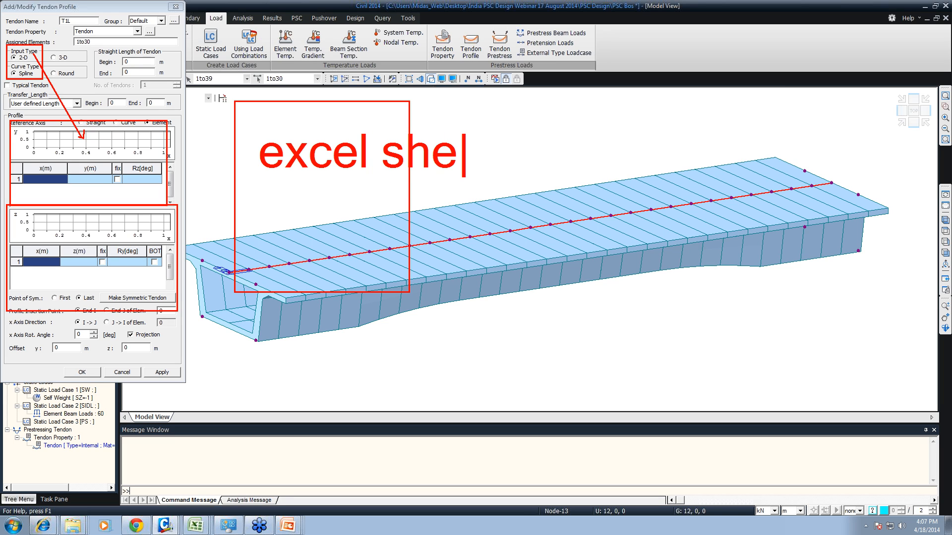
{"action": "type", "text": "et"}
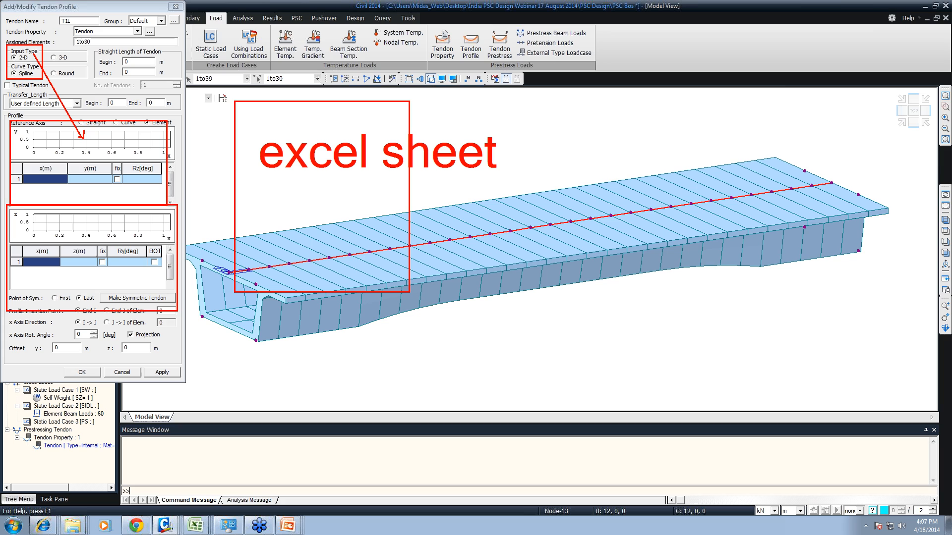
{"action": "left_click_drag", "start_coordinate": [259, 155], "coordinate": [146, 188]}
{"action": "type", "text": "tc"}
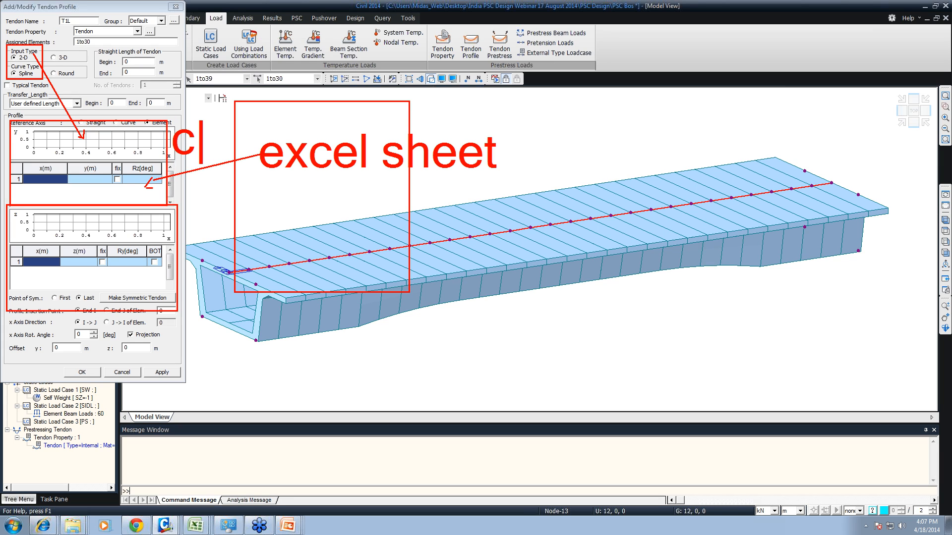
{"action": "type", "text": "trl+"}
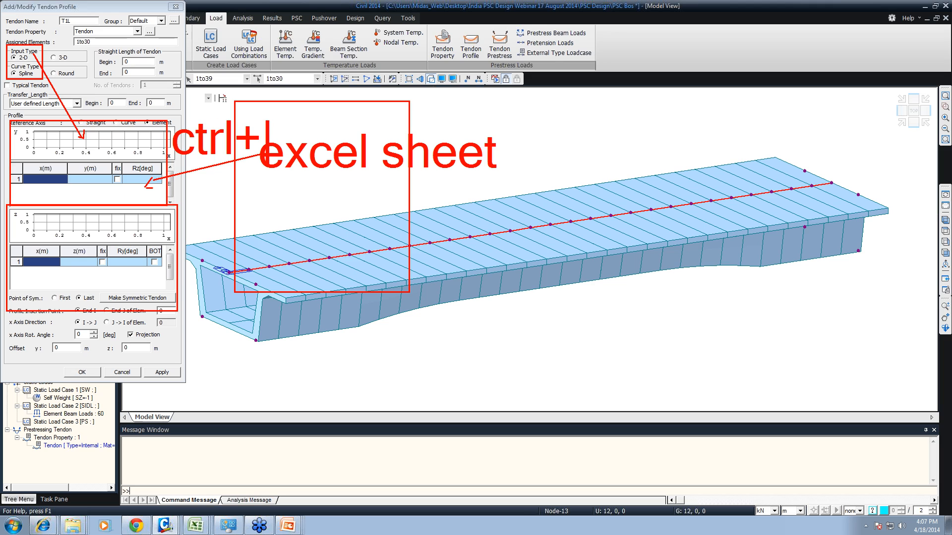
{"action": "type", "text": "v"}
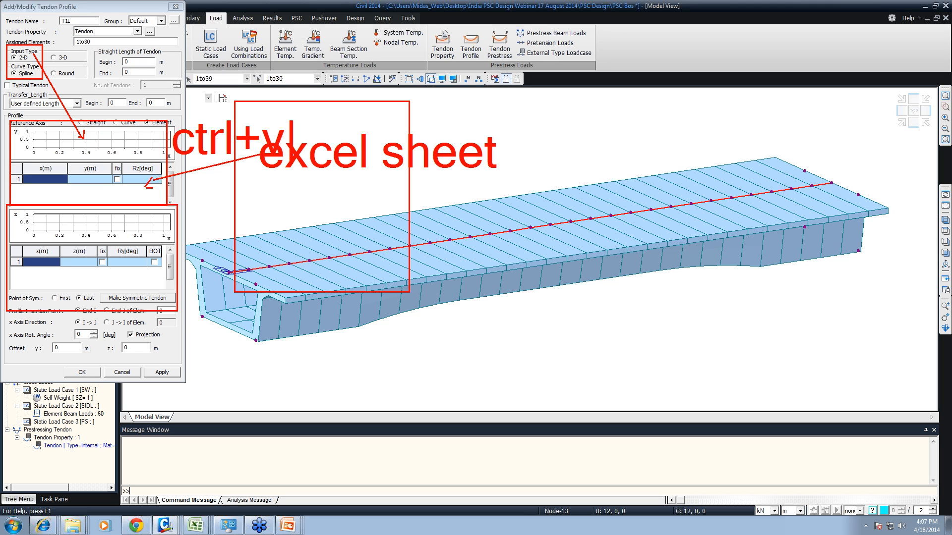
{"action": "key", "text": "Escape"}
{"action": "key", "text": "Escape"}
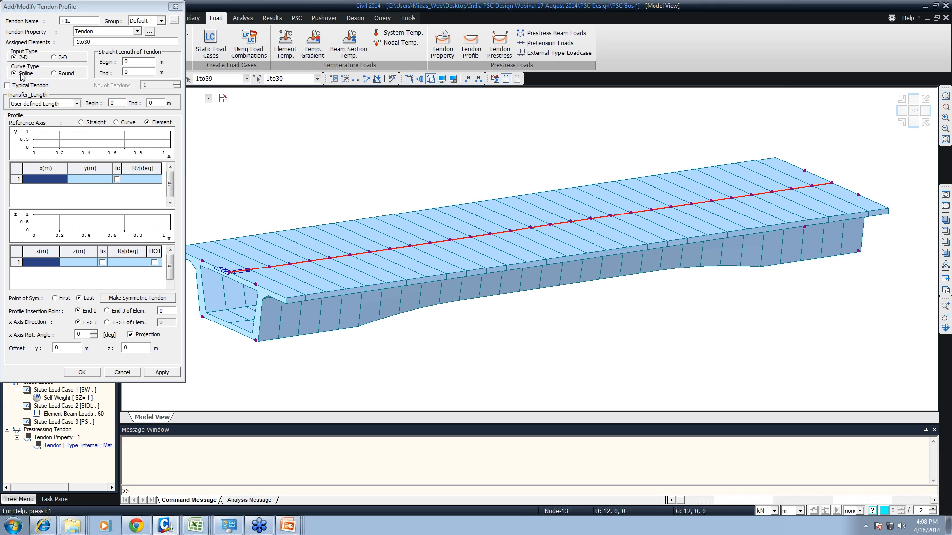
- Switch the profile input type to 3-D and enter the first point at x 0, y 0, z -1.2 m
{"action": "left_click", "coordinate": [60, 61]}
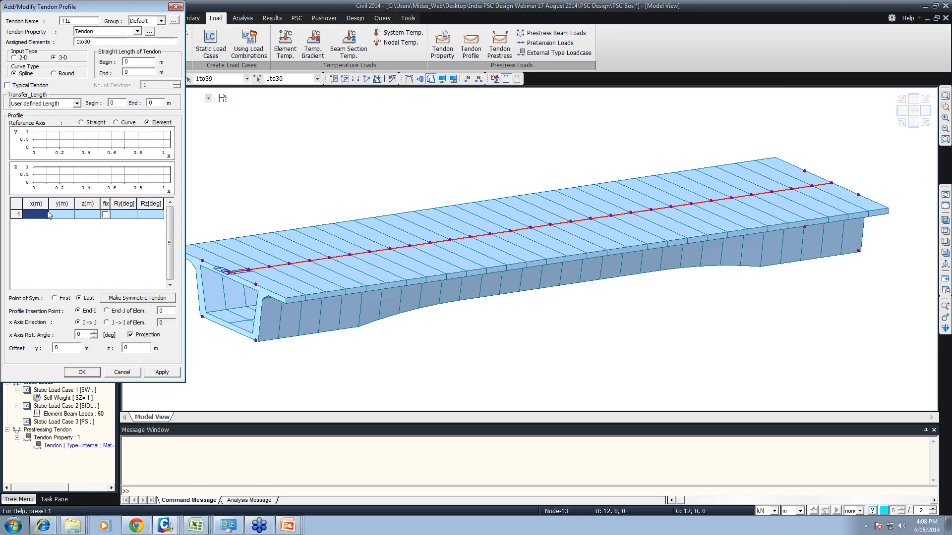
{"action": "type", "text": "0"}
{"action": "left_click", "coordinate": [91, 213]}
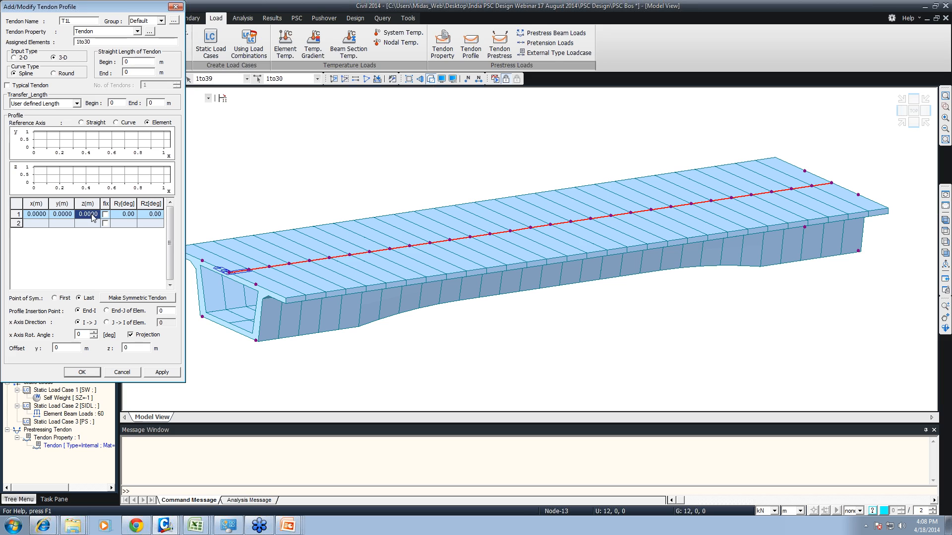
{"action": "double_click", "coordinate": [91, 213]}
{"action": "left_click_drag", "start_coordinate": [91, 214], "coordinate": [57, 218]}
{"action": "type", "text": "-1.2"}
- Enter the second profile point at x 30, y 0, z -1.2 m
{"action": "left_click", "coordinate": [38, 224]}
{"action": "type", "text": "30"}
{"action": "key", "text": "Return"}
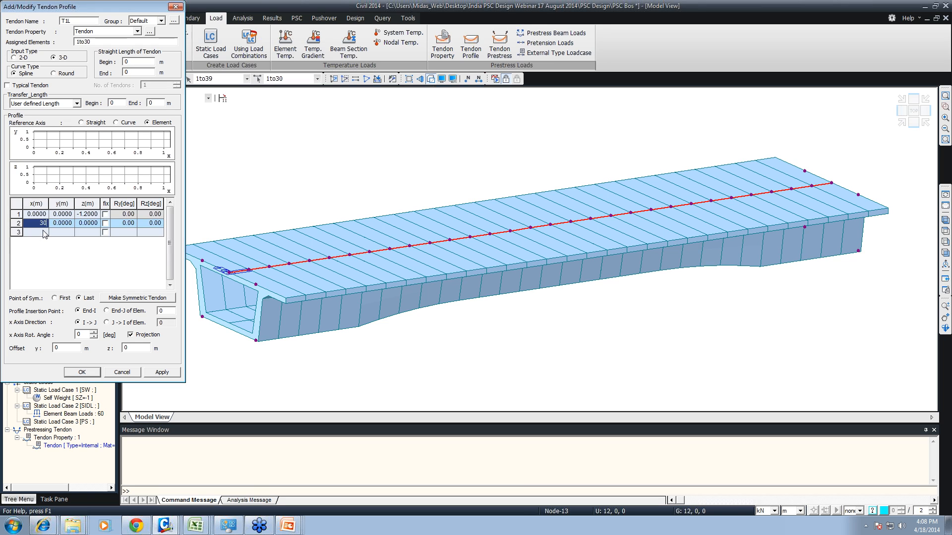
{"action": "left_click", "coordinate": [60, 223]}
{"action": "left_click", "coordinate": [97, 224]}
{"action": "type", "text": "-1.2"}
{"action": "left_click", "coordinate": [96, 232]}
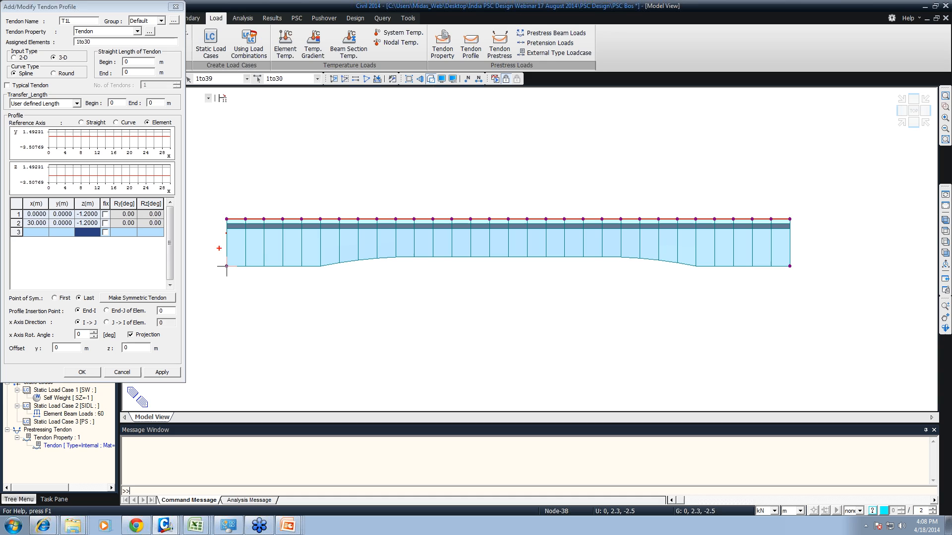
{"action": "mouse_move", "coordinate": [226, 238]}
{"action": "left_mouse_down"}
{"action": "mouse_move", "coordinate": [269, 253]}
{"action": "mouse_move", "coordinate": [447, 251]}
{"action": "mouse_move", "coordinate": [768, 229]}
{"action": "left_mouse_up"}
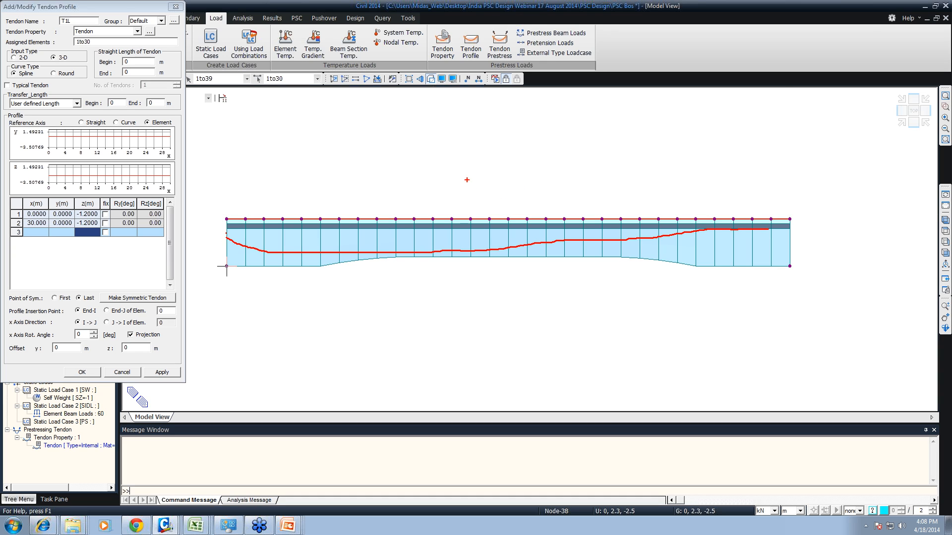
{"action": "mouse_move", "coordinate": [466, 180]}
{"action": "left_mouse_down"}
{"action": "mouse_move", "coordinate": [488, 285]}
{"action": "mouse_move", "coordinate": [467, 294]}
{"action": "left_mouse_up"}
{"action": "mouse_move", "coordinate": [456, 284]}
{"action": "left_mouse_down"}
{"action": "mouse_move", "coordinate": [357, 285]}
{"action": "mouse_move", "coordinate": [373, 297]}
{"action": "left_mouse_up"}
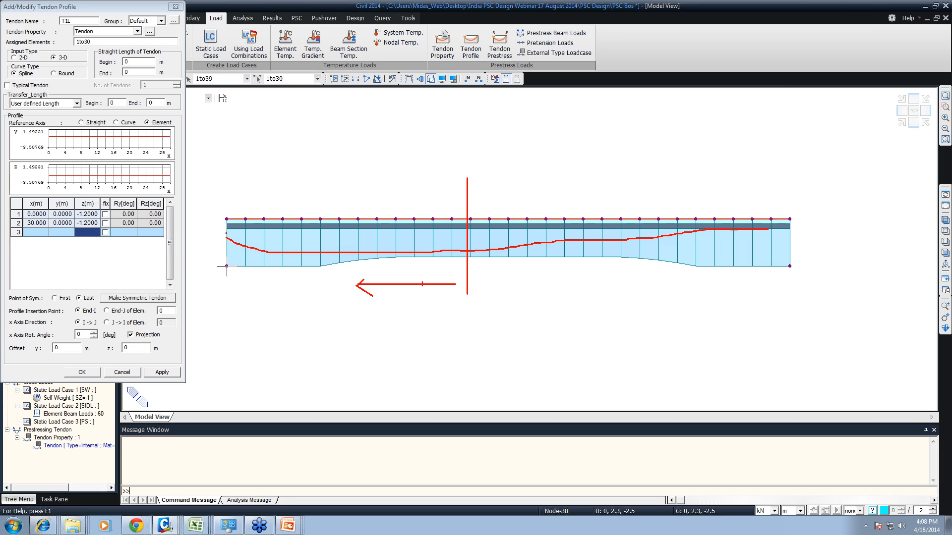
{"action": "mouse_move", "coordinate": [469, 283]}
{"action": "left_mouse_down"}
{"action": "mouse_move", "coordinate": [602, 279]}
{"action": "mouse_move", "coordinate": [600, 290]}
{"action": "left_mouse_up"}
{"action": "key", "text": "Escape"}
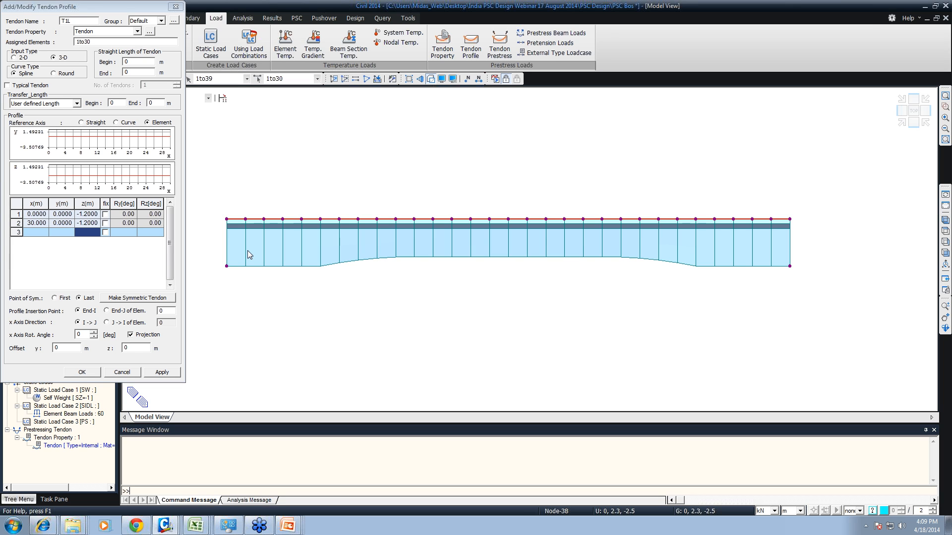
- Insert the T1L profile at End-I of element 1 with a y offset of 2.55 m and apply it
{"action": "key", "text": "ctrl+shift+i"}
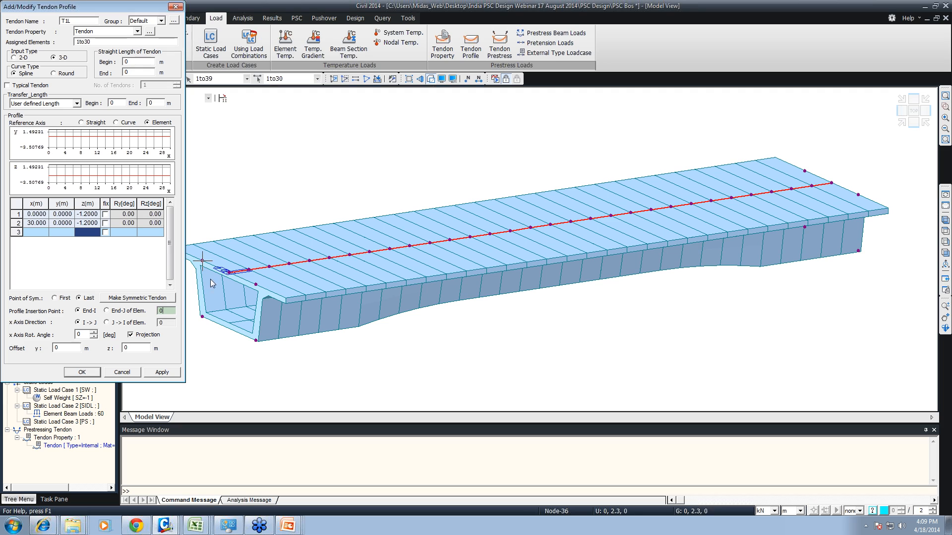
{"action": "left_click", "coordinate": [202, 317]}
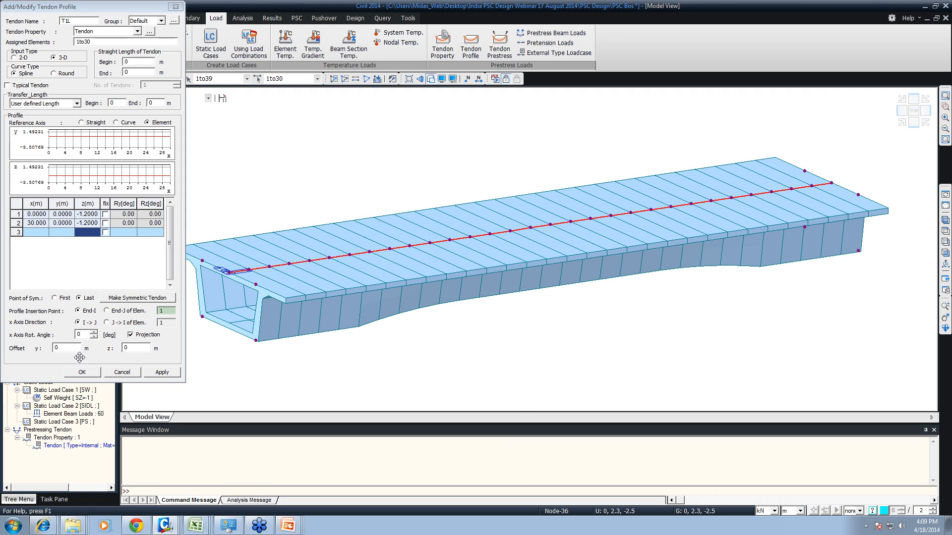
{"action": "left_click_drag", "start_coordinate": [65, 348], "coordinate": [39, 351]}
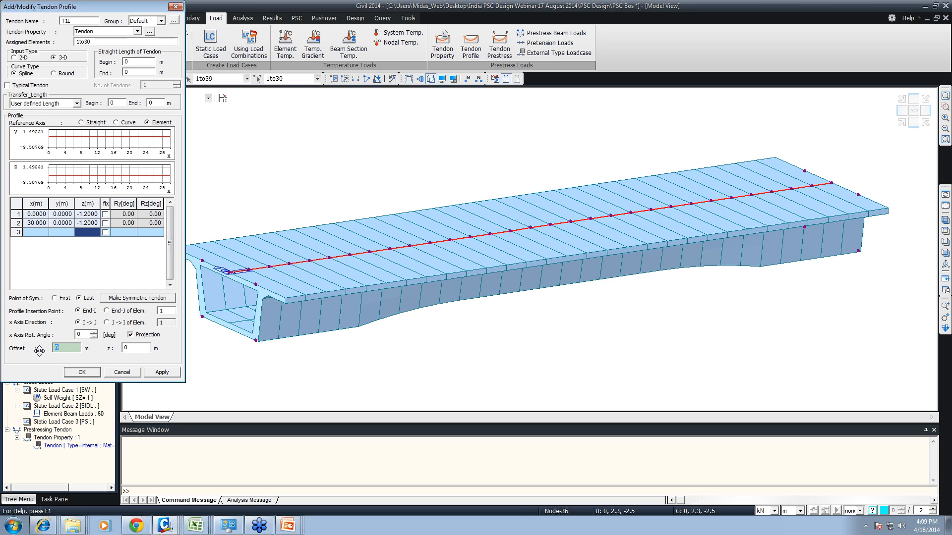
{"action": "type", "text": "2.55"}
{"action": "left_click", "coordinate": [160, 370]}
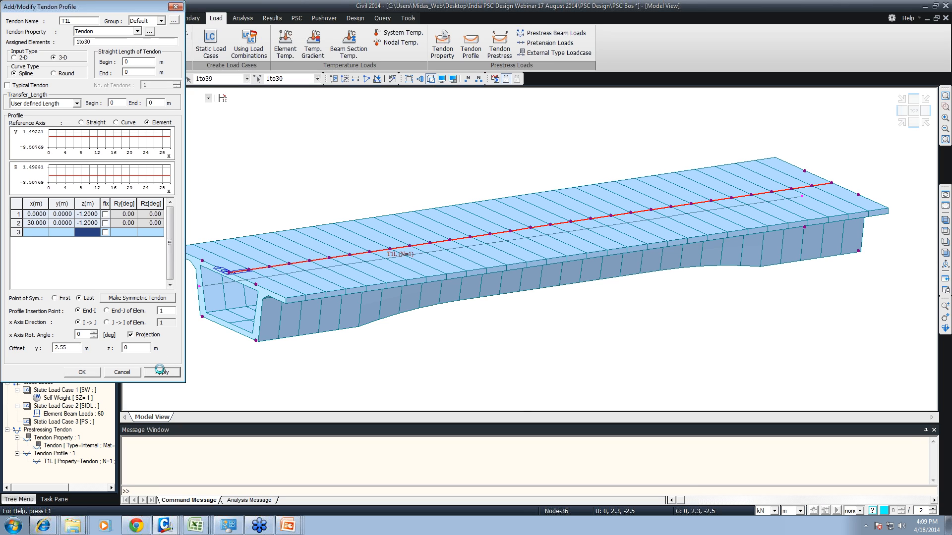
- View the girder end-on and add tendon profile T1R with a y offset of -2.55 m
{"action": "key", "text": "ctrl+shift+l"}
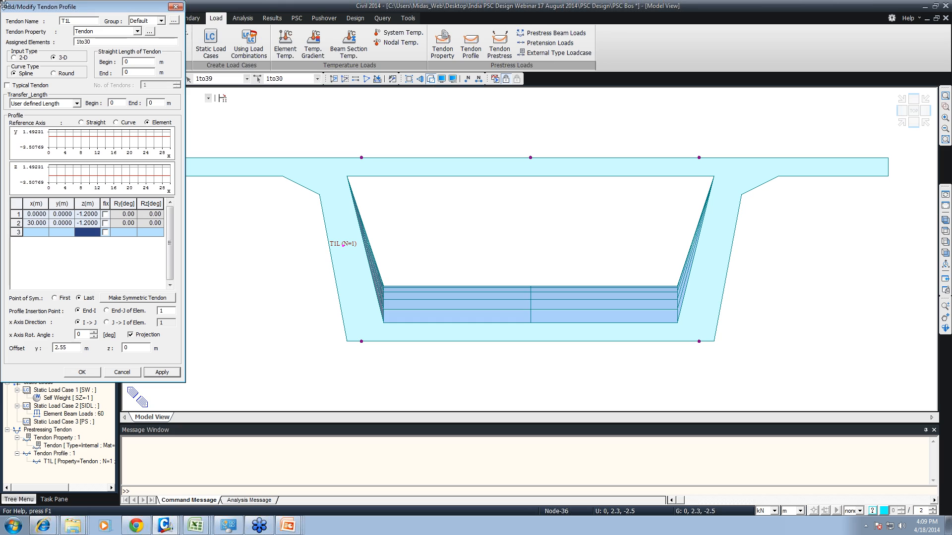
{"action": "left_click", "coordinate": [75, 21]}
{"action": "left_click_drag", "start_coordinate": [75, 20], "coordinate": [65, 21]}
{"action": "type", "text": "2"}
{"action": "type", "text": "1R"}
{"action": "double_click", "coordinate": [60, 347]}
{"action": "type", "text": "-2"}
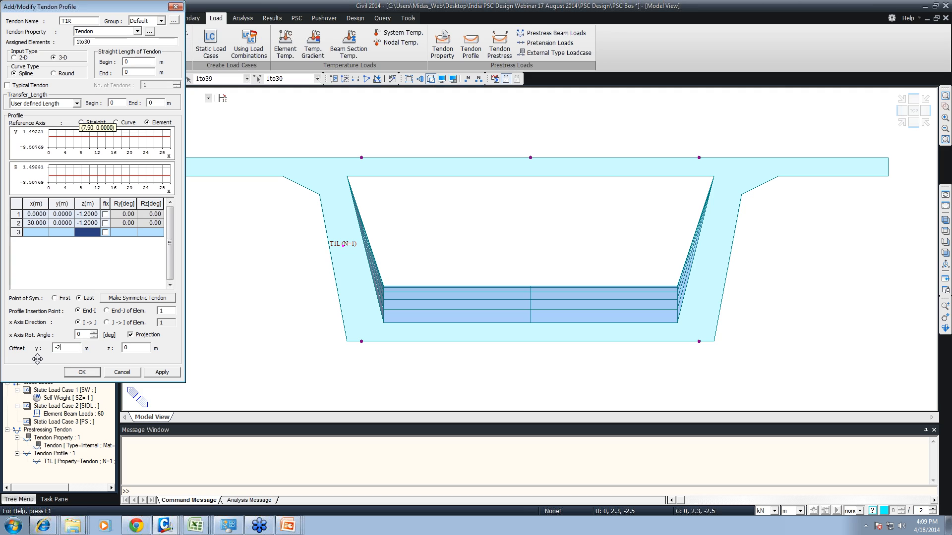
{"action": "type", "text": ".55"}
{"action": "left_click", "coordinate": [155, 374]}
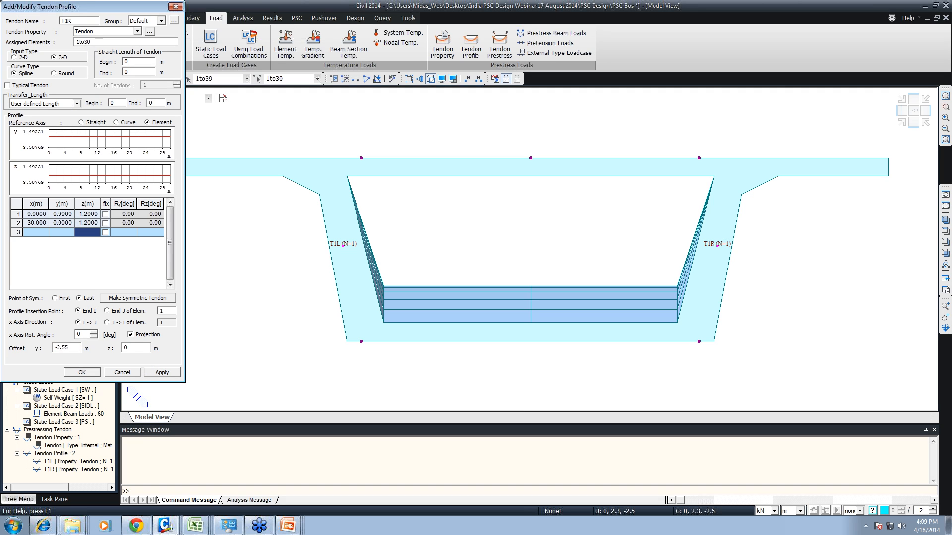
- Rename the profile T2L and set the z coordinate of both profile points to -1.5 m
{"action": "left_click_drag", "start_coordinate": [73, 20], "coordinate": [64, 21]}
{"action": "type", "text": "2L"}
{"action": "double_click", "coordinate": [95, 214]}
{"action": "left_click_drag", "start_coordinate": [92, 214], "coordinate": [84, 223]}
{"action": "type", "text": "5"}
{"action": "double_click", "coordinate": [95, 223]}
{"action": "type", "text": "5"}
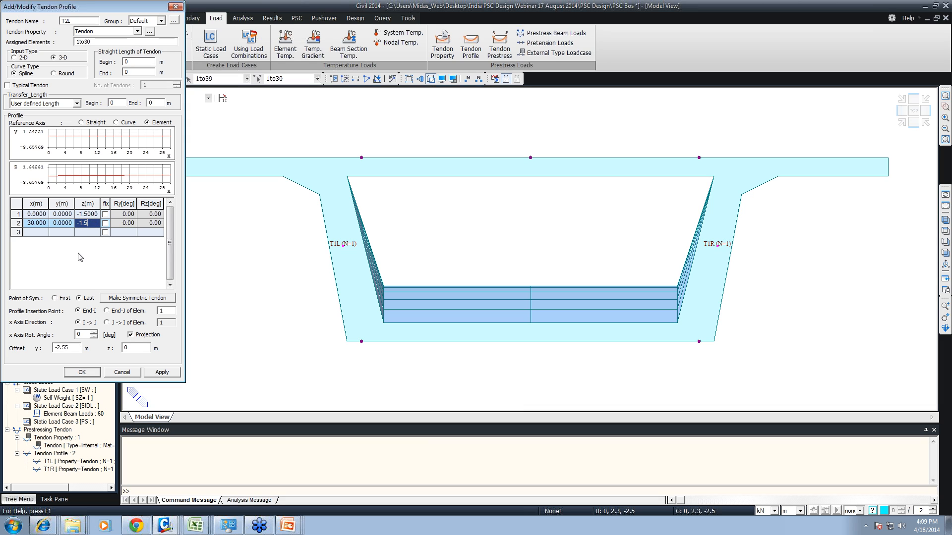
{"action": "left_click", "coordinate": [87, 234]}
- Set the T2L profile's y offset to 2.45 m and apply it
{"action": "double_click", "coordinate": [64, 347]}
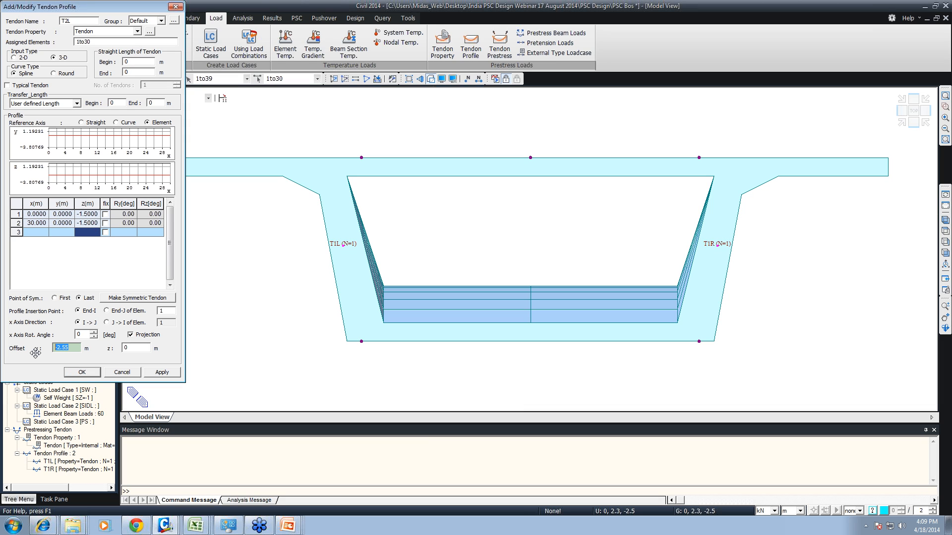
{"action": "key", "text": "BackSpace"}
{"action": "type", "text": "2.45"}
{"action": "left_click", "coordinate": [162, 372]}
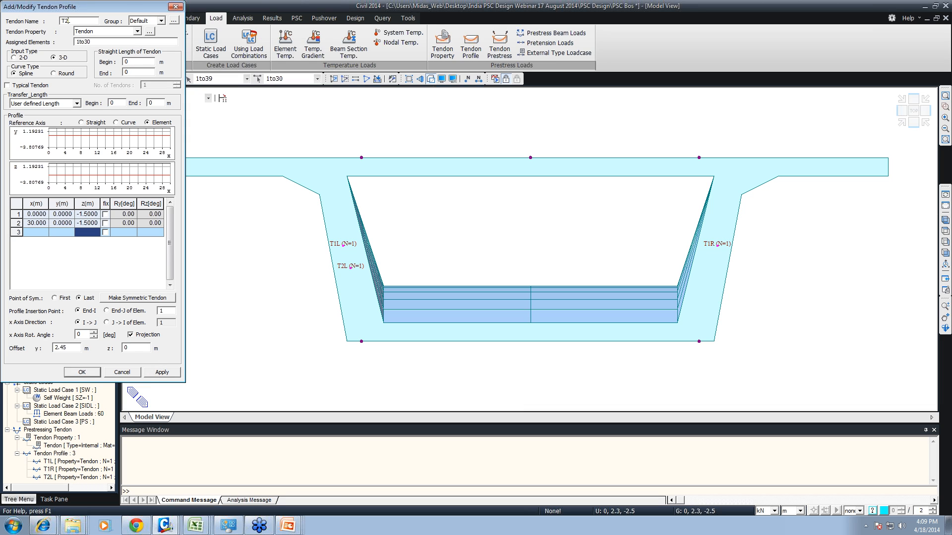
- Add tendon profile T2R with the same points and a y offset of -2.45 m
{"action": "left_click_drag", "start_coordinate": [70, 21], "coordinate": [65, 21]}
{"action": "type", "text": "2R"}
{"action": "left_click", "coordinate": [54, 348]}
{"action": "type", "text": "-"}
{"action": "left_click", "coordinate": [161, 372]}
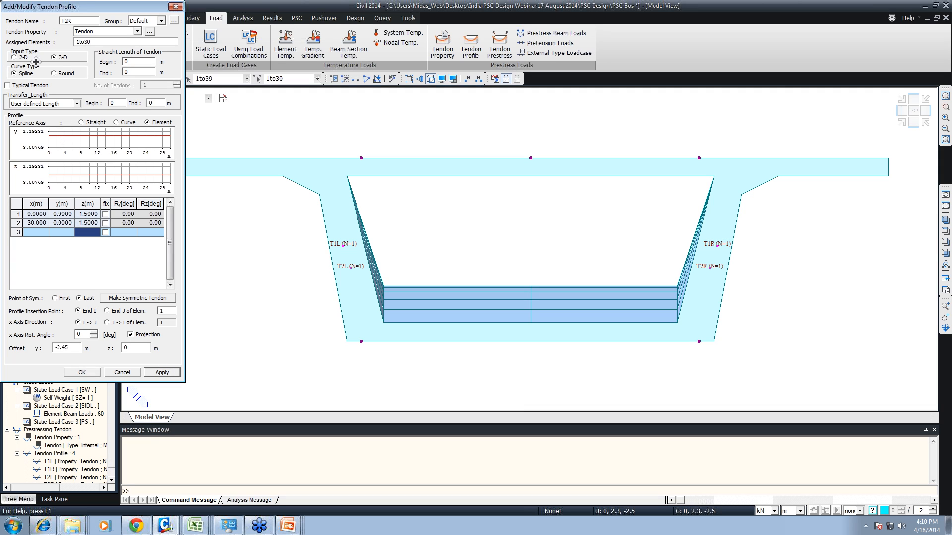
- Set the z coordinate of both profile points to -1.8 m for the third tendon pair
{"action": "left_click", "coordinate": [87, 214]}
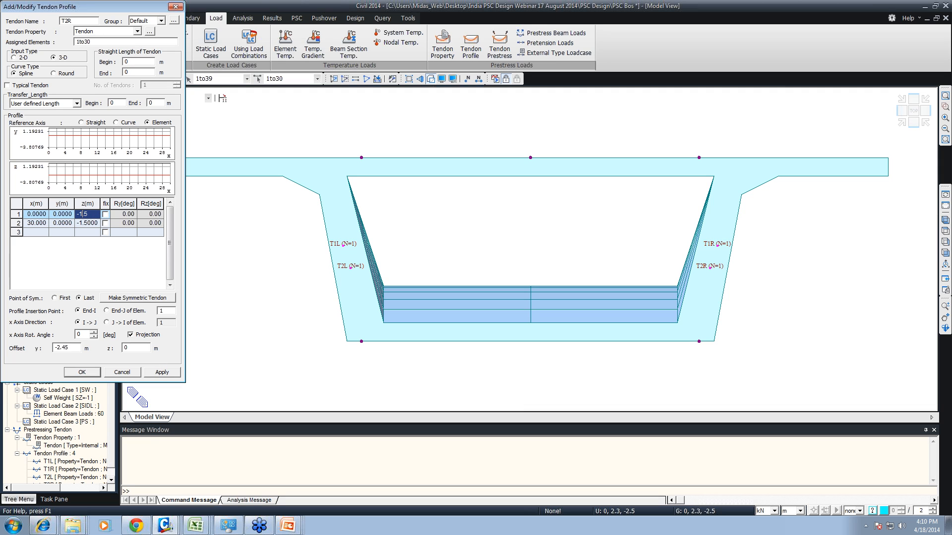
{"action": "type", "text": "8"}
{"action": "left_click", "coordinate": [90, 224]}
{"action": "left_click_drag", "start_coordinate": [90, 223], "coordinate": [83, 223]}
{"action": "type", "text": "8"}
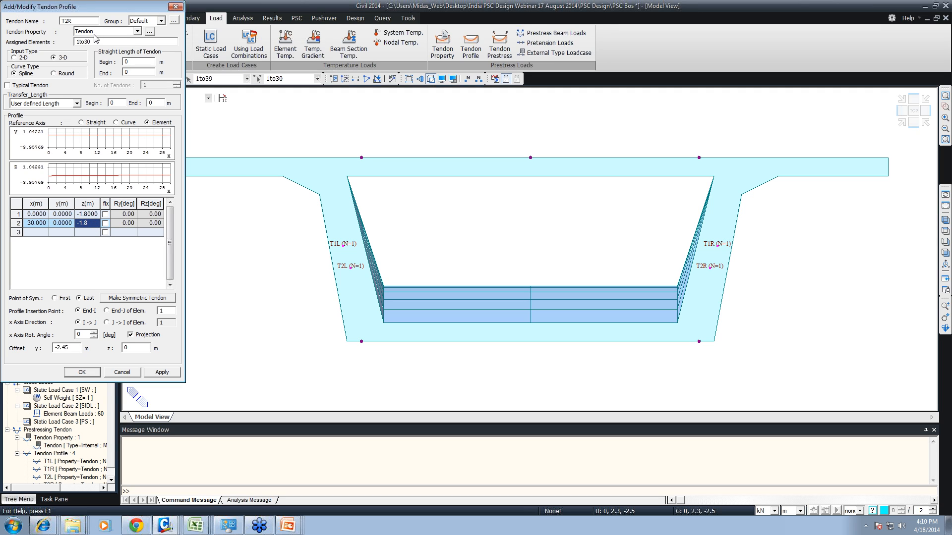
- Name the profile T3L, give it a y offset of 2.35 m and apply it
{"action": "left_click_drag", "start_coordinate": [74, 21], "coordinate": [65, 21]}
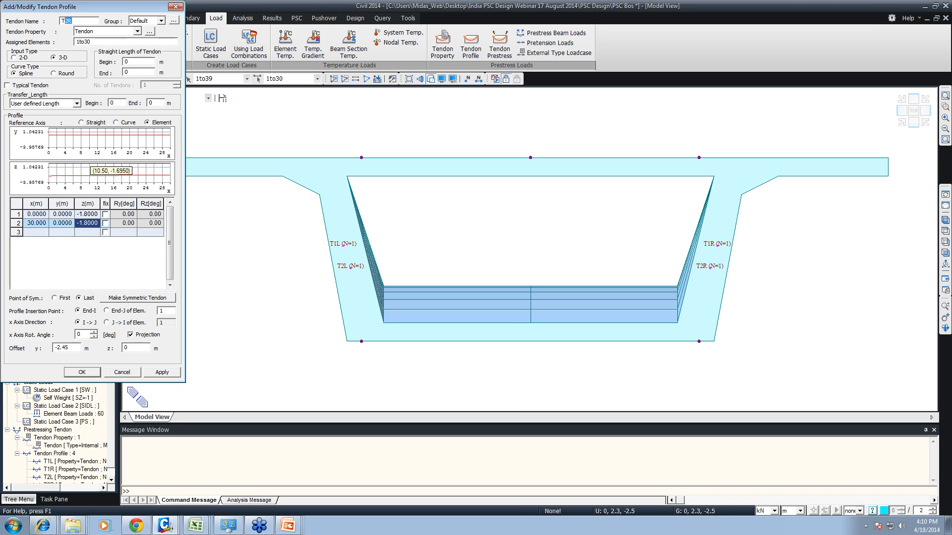
{"action": "type", "text": "3L"}
{"action": "left_click", "coordinate": [64, 348]}
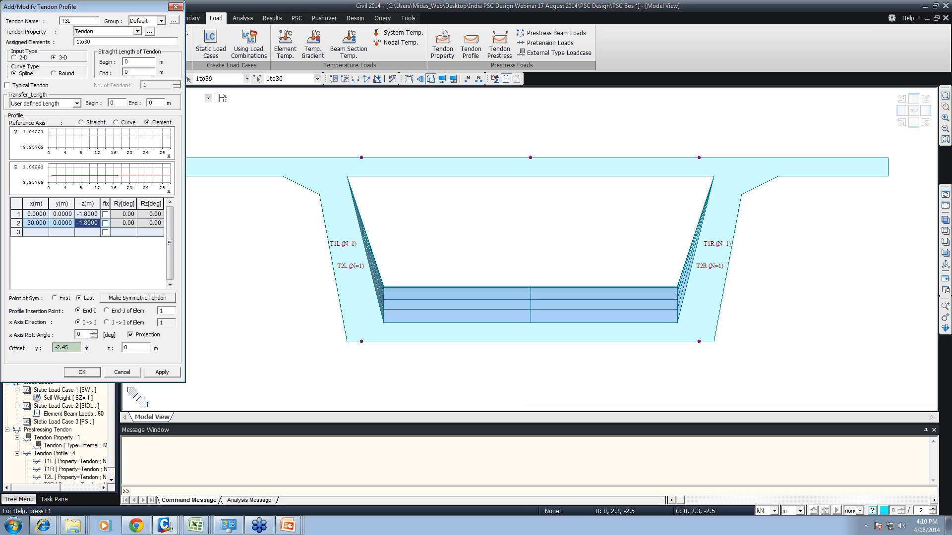
{"action": "type", "text": "3"}
{"action": "double_click", "coordinate": [61, 348]}
{"action": "type", "text": "2."}
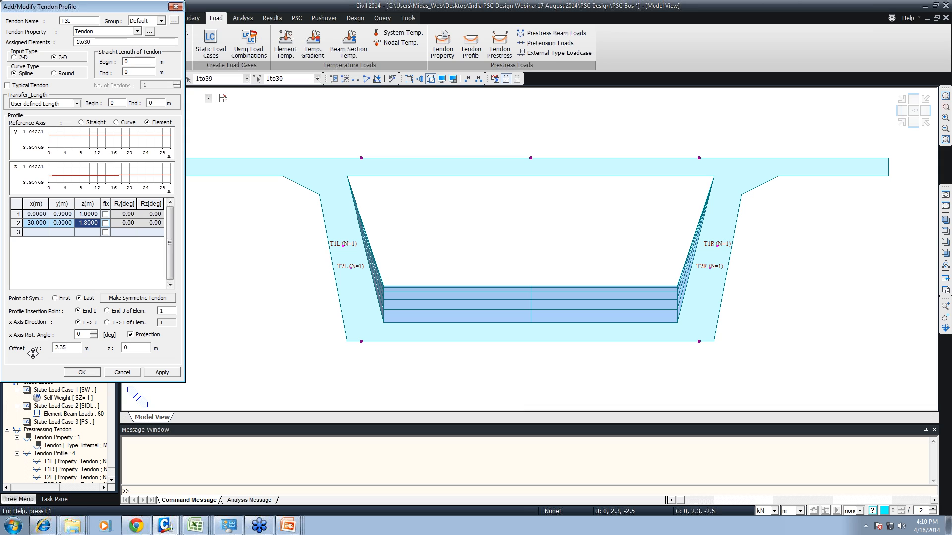
{"action": "type", "text": "35"}
{"action": "left_click", "coordinate": [159, 372]}
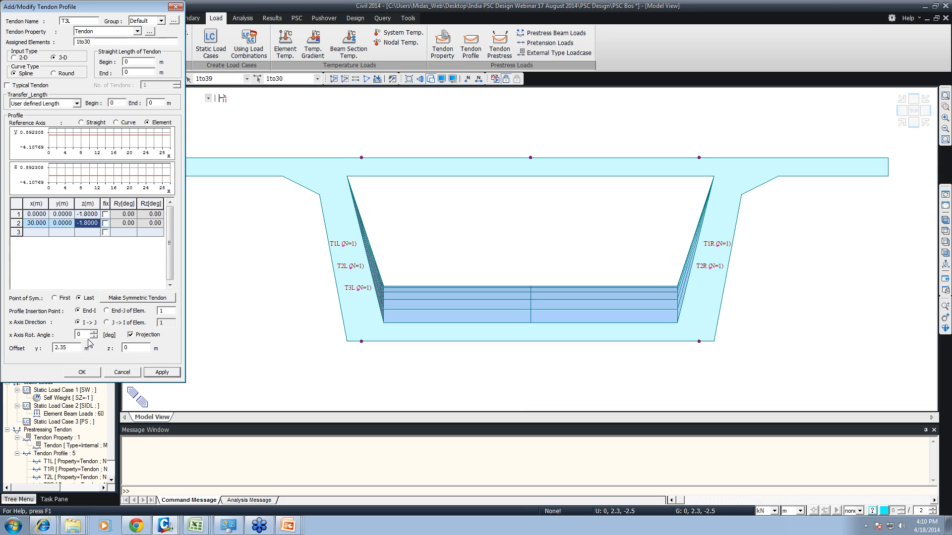
- Add tendon profile T3R with the same points and a y offset of -2.35 m
{"action": "double_click", "coordinate": [61, 348]}
{"action": "type", "text": "-2.35"}
{"action": "left_click", "coordinate": [162, 372]}
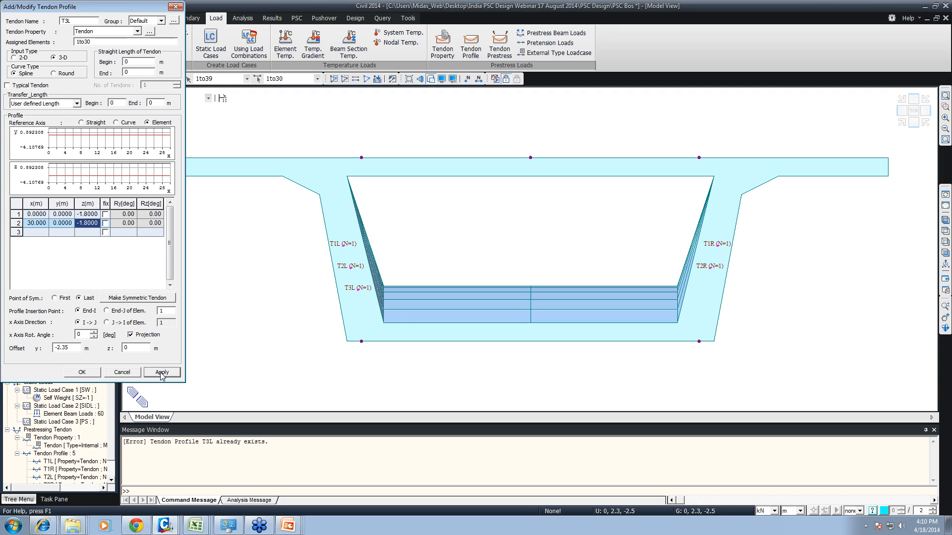
{"action": "left_click", "coordinate": [71, 21]}
{"action": "key", "text": "BackSpace"}
{"action": "type", "text": "R"}
{"action": "left_click", "coordinate": [153, 373]}
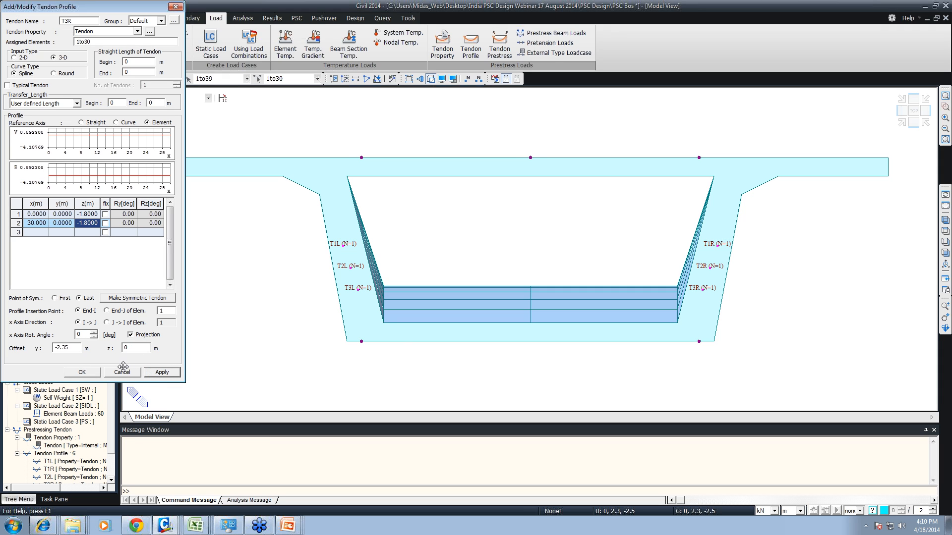
- Close the tendon profile definition and open the Tendon Prestress Loads input
{"action": "left_click", "coordinate": [123, 372]}
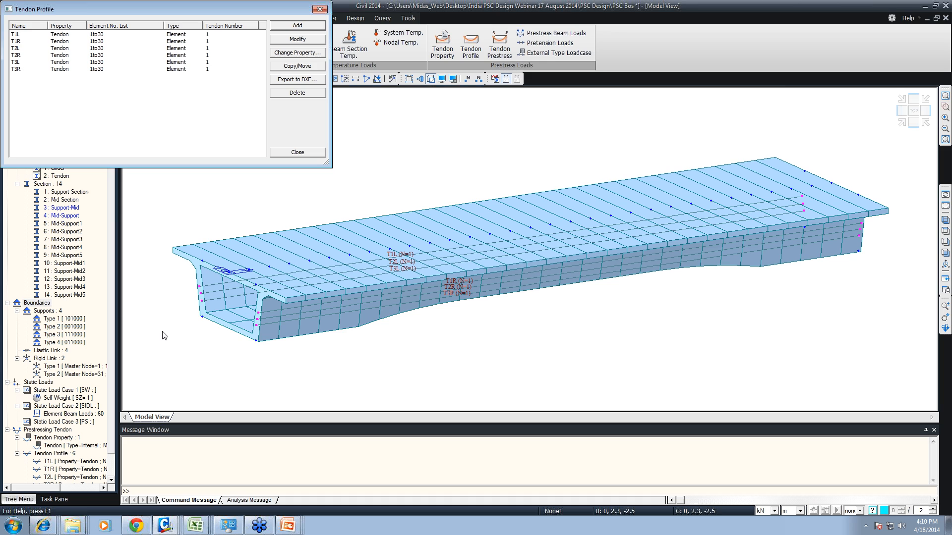
{"action": "left_click", "coordinate": [303, 153]}
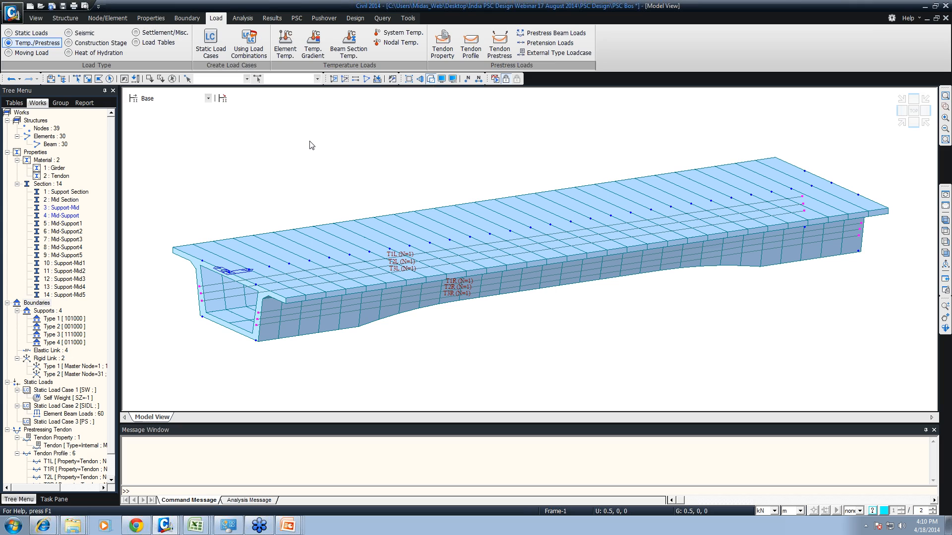
{"action": "left_click", "coordinate": [499, 46]}
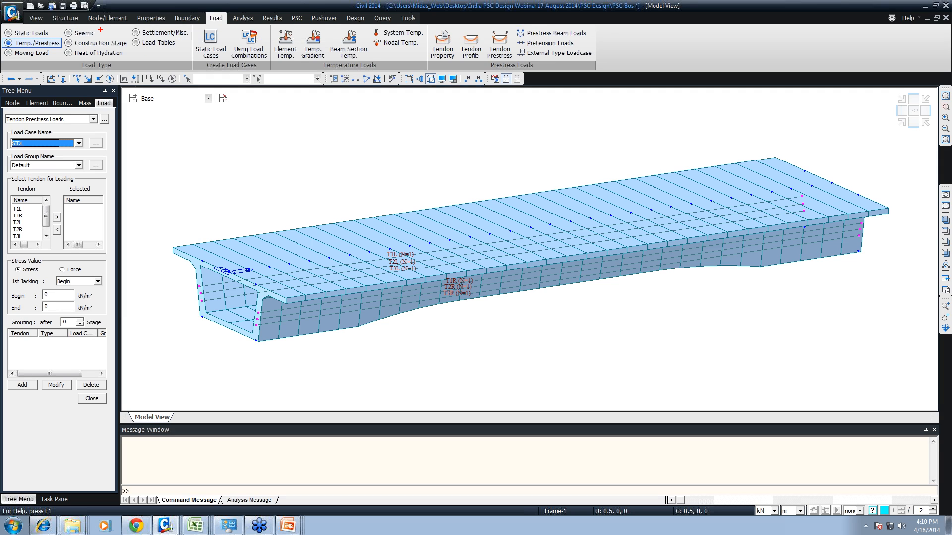
{"action": "mouse_move", "coordinate": [82, 9]}
{"action": "left_mouse_down", "text": "ctrl"}
{"action": "mouse_move", "coordinate": [228, 34]}
{"action": "mouse_move", "coordinate": [274, 21]}
{"action": "mouse_move", "coordinate": [281, 34]}
{"action": "mouse_move", "coordinate": [367, 34]}
{"action": "left_mouse_up", "text": "ctrl"}
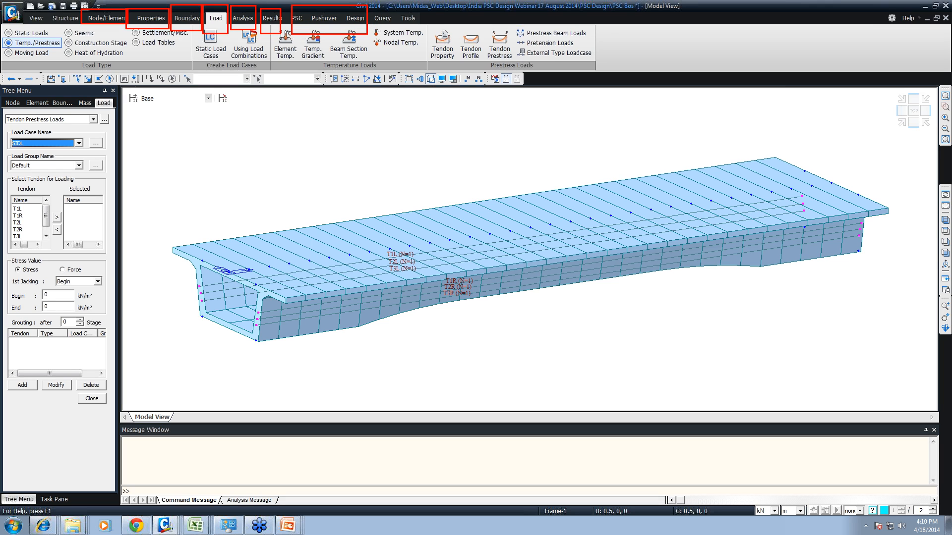
{"action": "key", "text": "Escape"}
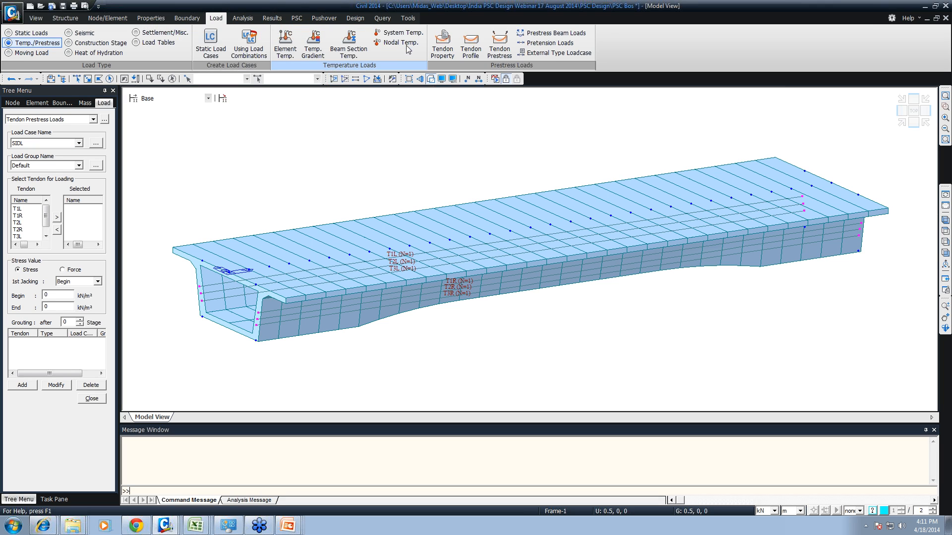
{"action": "left_click_drag", "start_coordinate": [429, 26], "coordinate": [454, 66], "text": "ctrl"}
{"action": "left_click_drag", "start_coordinate": [455, 26], "coordinate": [481, 66], "text": "ctrl"}
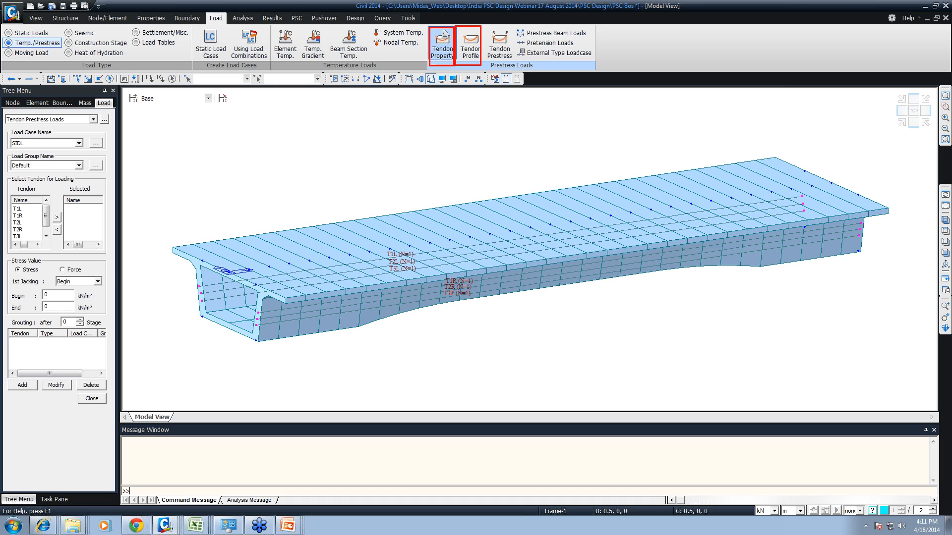
{"action": "left_click_drag", "start_coordinate": [483, 31], "coordinate": [521, 69], "text": "ctrl"}
{"action": "key", "text": "Escape"}
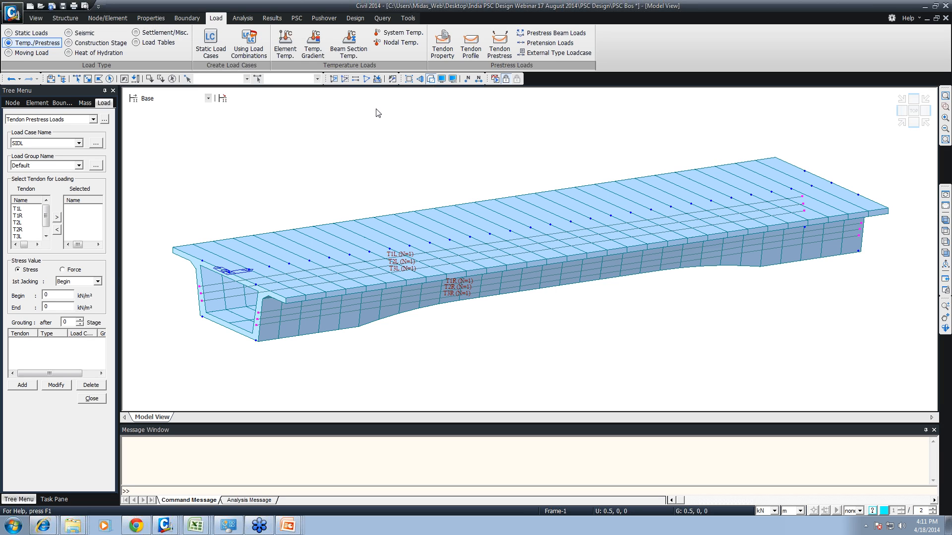
- Open the PSC bridge Tendon Template and start adding a template tendon for elements 1to30
{"action": "scroll", "coordinate": [107, 20], "scroll_direction": "up", "scroll_amount": 2}
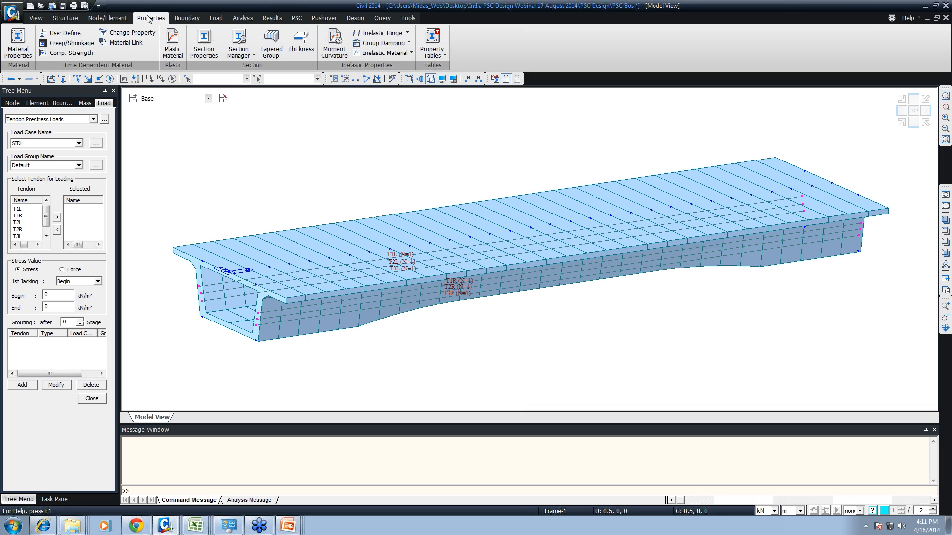
{"action": "scroll", "coordinate": [87, 25], "scroll_direction": "up", "scroll_amount": 2}
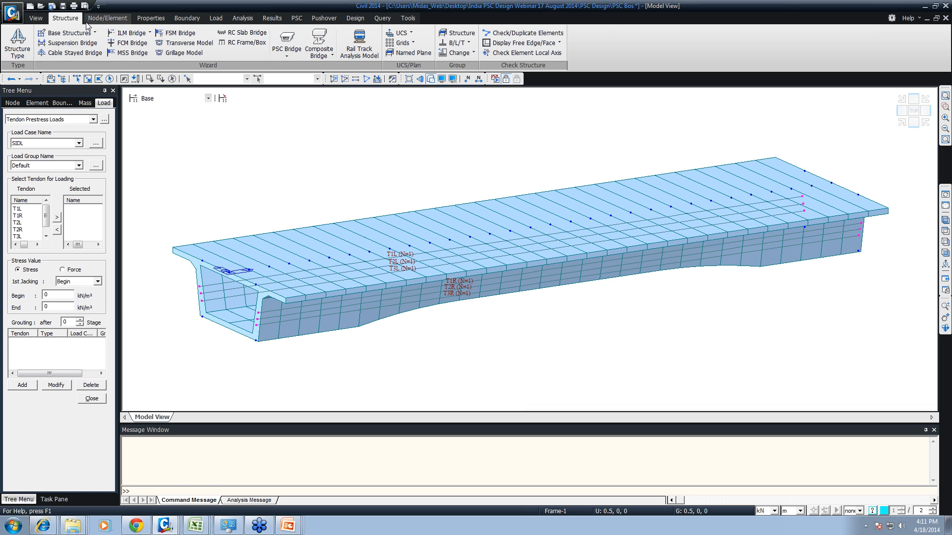
{"action": "left_click", "coordinate": [318, 50]}
{"action": "left_click", "coordinate": [286, 49]}
{"action": "left_click", "coordinate": [307, 99]}
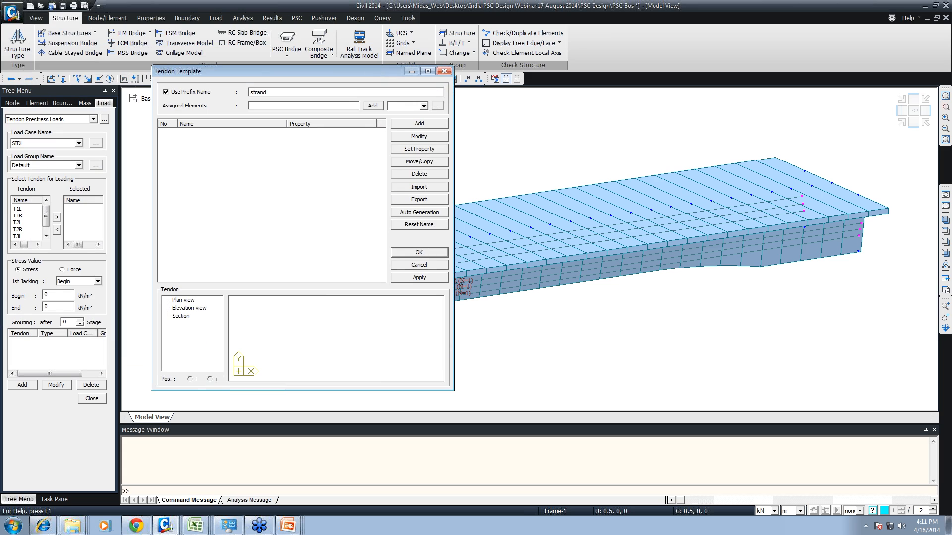
{"action": "left_click", "coordinate": [402, 120]}
{"action": "left_click", "coordinate": [398, 264]}
{"action": "left_click", "coordinate": [419, 123]}
- Try Curved 1 as the template tendon's plan and elevation type, accept it, and close the Tendon Template without applying
{"action": "left_click", "coordinate": [268, 155]}
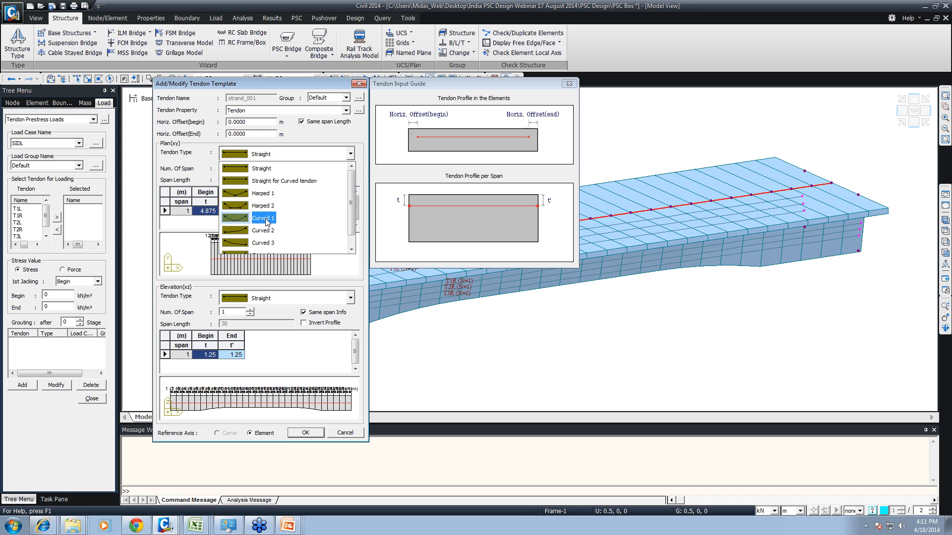
{"action": "left_click", "coordinate": [266, 218]}
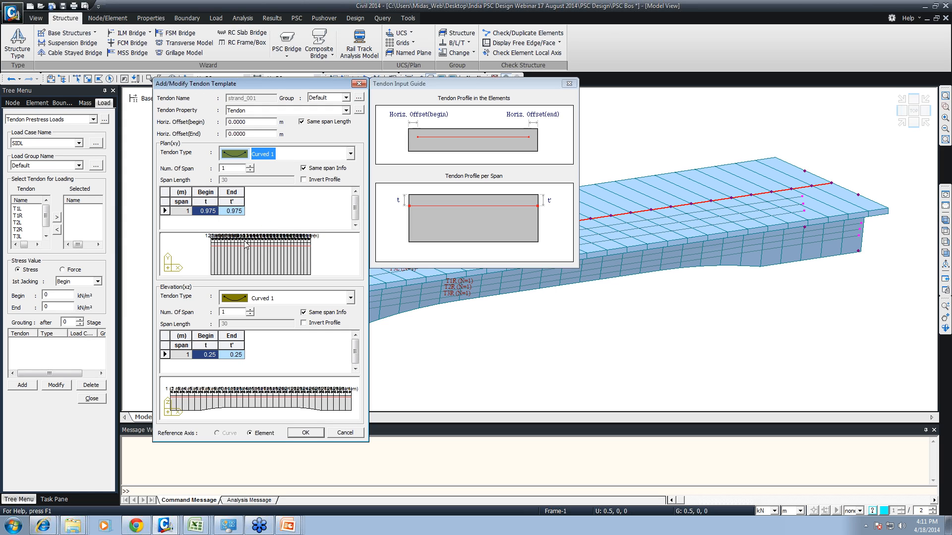
{"action": "left_click", "coordinate": [261, 300]}
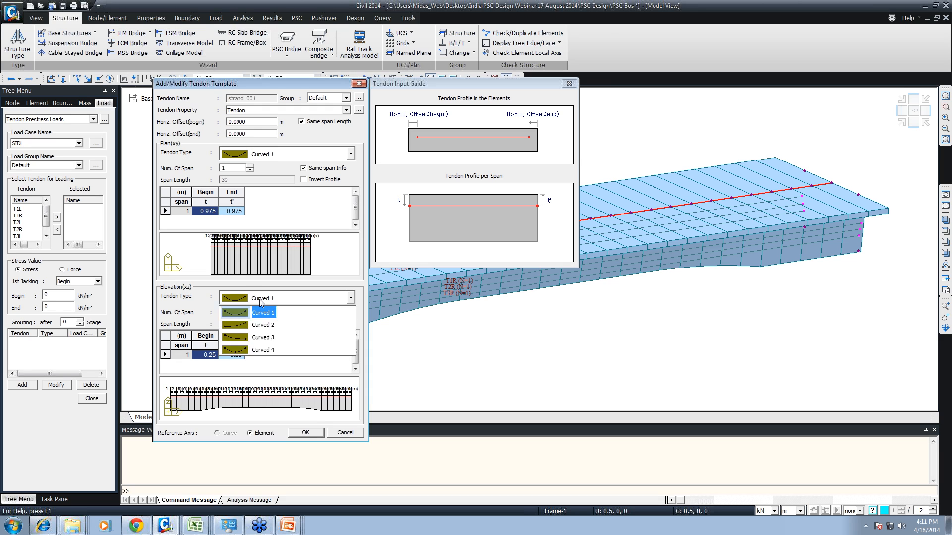
{"action": "left_click", "coordinate": [256, 314]}
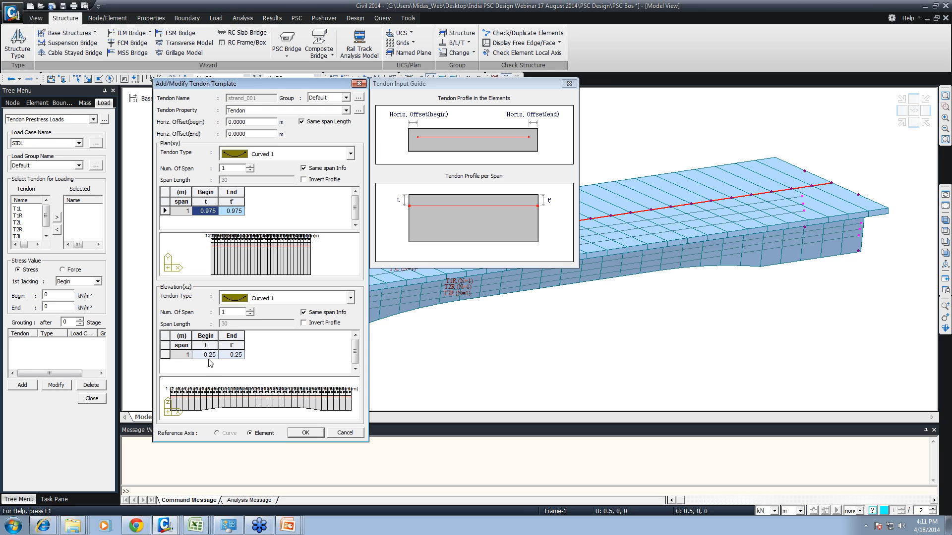
{"action": "left_click", "coordinate": [225, 355]}
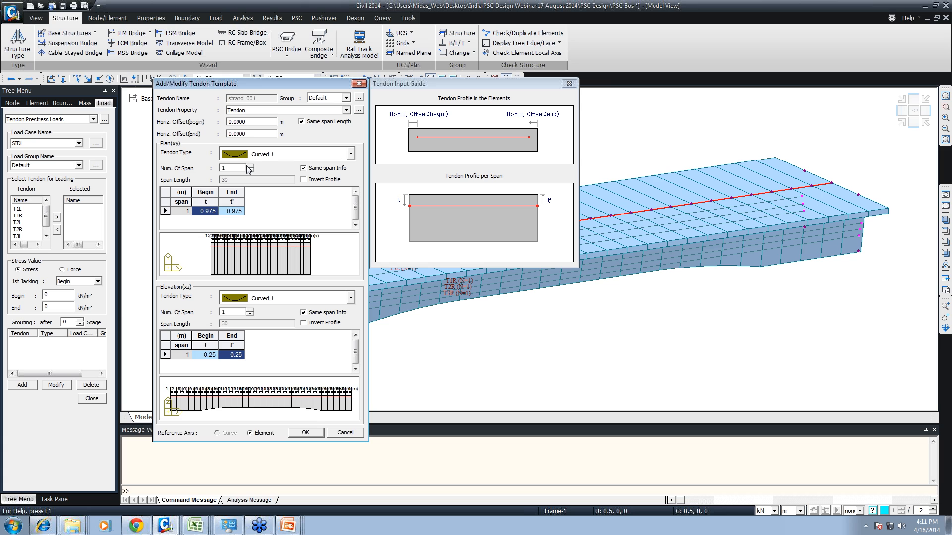
{"action": "left_click", "coordinate": [314, 433]}
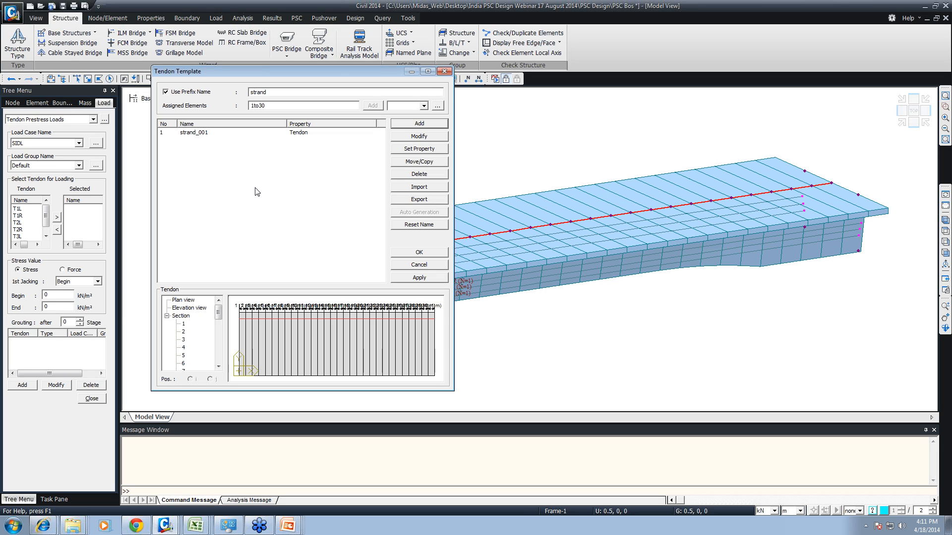
{"action": "left_click", "coordinate": [444, 72]}
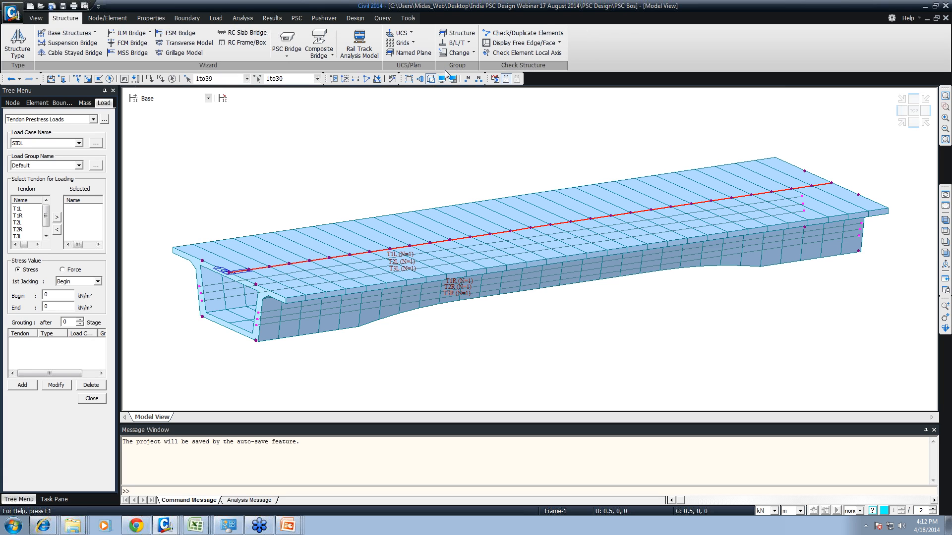
- Set the load case and the load group of the tendon prestress load to PS
{"action": "left_click", "coordinate": [20, 210]}
{"action": "left_click", "coordinate": [36, 144]}
{"action": "left_click", "coordinate": [33, 164]}
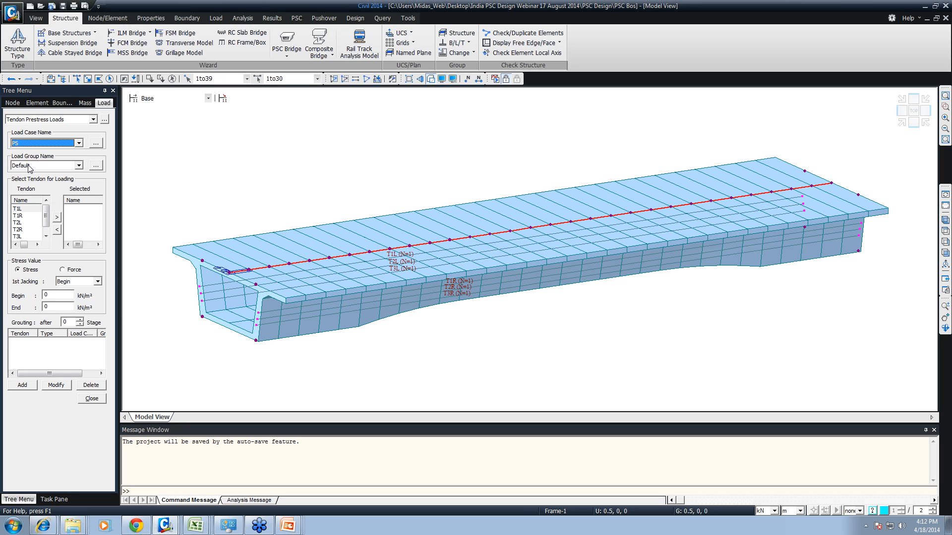
{"action": "left_click", "coordinate": [28, 165]}
{"action": "left_click", "coordinate": [24, 193]}
- Add all tendons, from T1L to T3R, to the tendons selected for prestress loading
{"action": "left_click", "coordinate": [23, 209]}
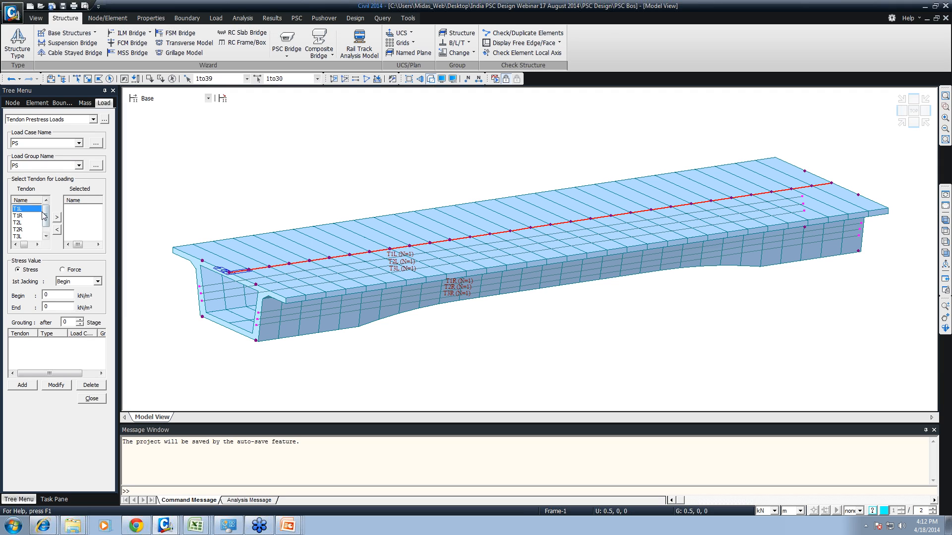
{"action": "left_click", "coordinate": [46, 236]}
{"action": "left_click", "coordinate": [30, 237], "text": "shift"}
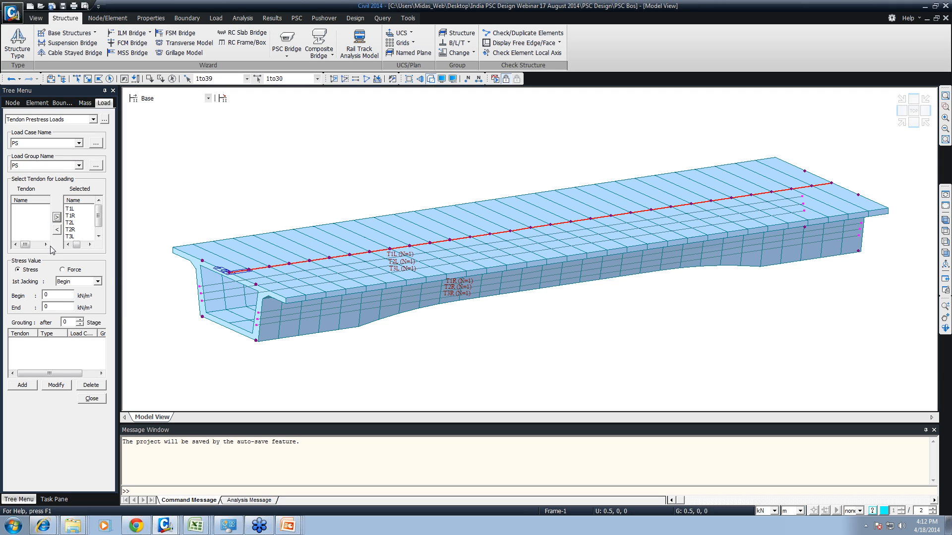
- Enter the jacking stress at the beginning of the selected tendons
{"action": "left_click", "coordinate": [56, 217]}
{"action": "left_click", "coordinate": [66, 283]}
{"action": "left_click", "coordinate": [62, 297]}
{"action": "key", "text": "Tab"}
{"action": "type", "text": "13020-0"}
{"action": "key", "text": "BackSpace"}
{"action": "key", "text": "BackSpace"}
{"action": "type", "text": "0"}
- Copy the beginning stress to the end of the tendons, add the tendon prestress loads, and close the load definition
{"action": "left_click_drag", "start_coordinate": [66, 295], "coordinate": [22, 297]}
{"action": "key", "text": "ctrl+c"}
{"action": "left_click", "coordinate": [45, 306]}
{"action": "key", "text": "ctrl+v"}
{"action": "left_click", "coordinate": [25, 386]}
{"action": "left_click", "coordinate": [91, 399]}
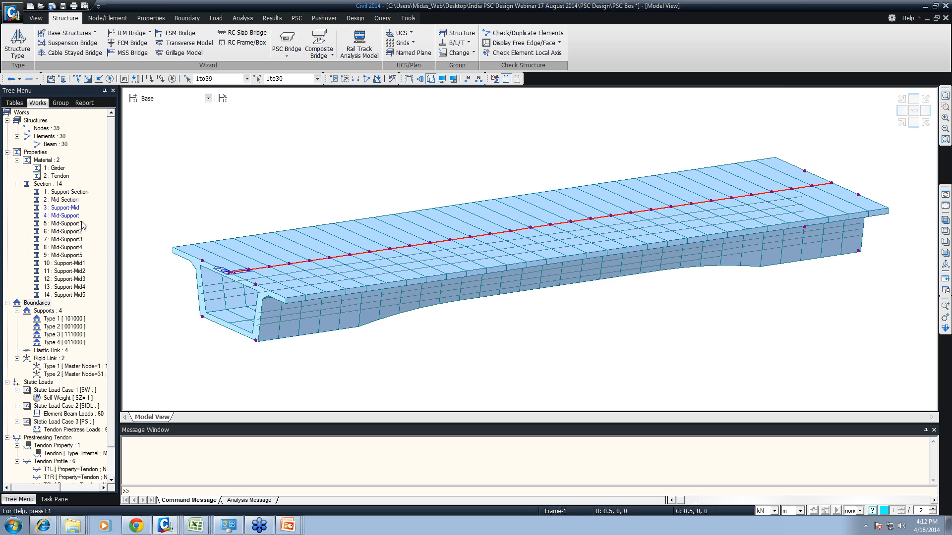
{"action": "scroll", "coordinate": [116, 320], "scroll_direction": "down", "scroll_amount": 2}
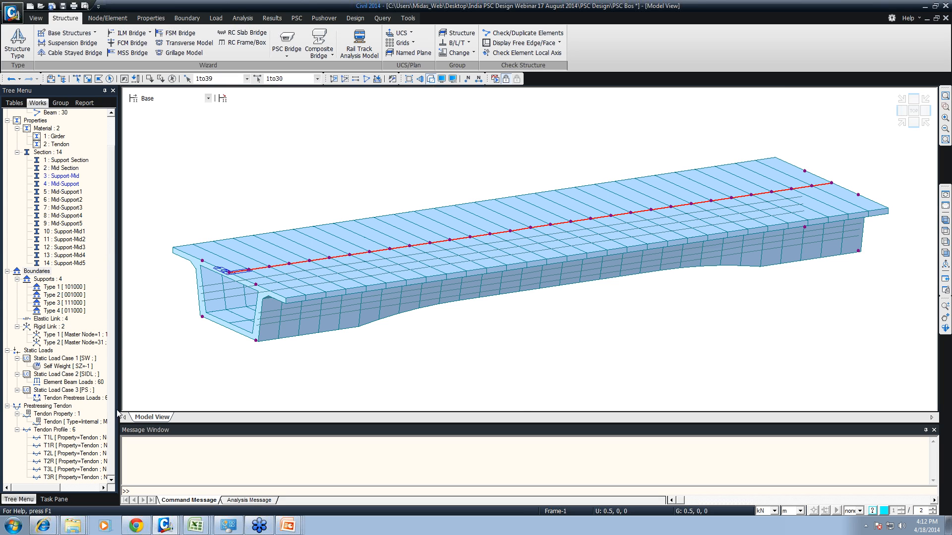
{"action": "left_click", "coordinate": [172, 79]}
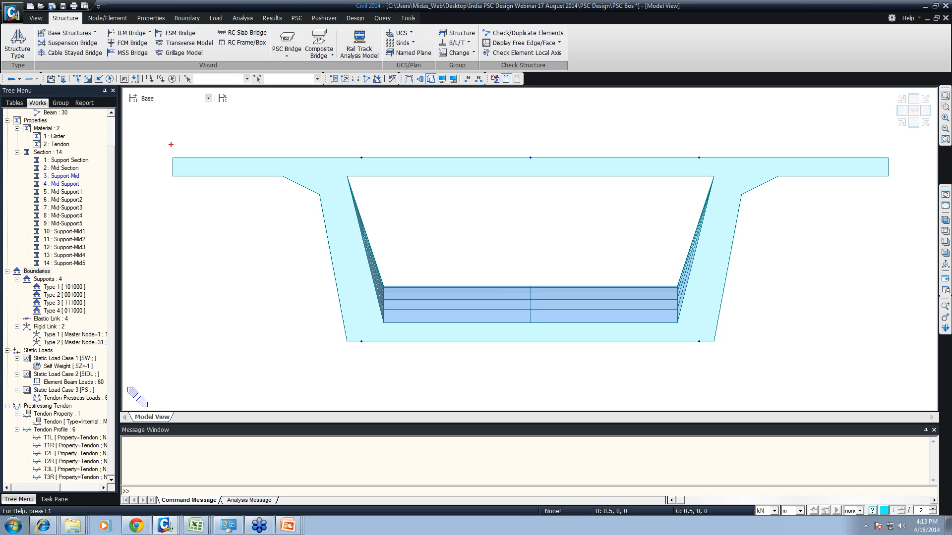
{"action": "mouse_move", "coordinate": [169, 150]}
{"action": "left_mouse_down", "text": "ctrl+shift"}
{"action": "mouse_move", "coordinate": [467, 131]}
{"action": "mouse_move", "coordinate": [861, 141]}
{"action": "mouse_move", "coordinate": [889, 150]}
{"action": "left_mouse_up", "text": "ctrl+shift"}
{"action": "left_click_drag", "start_coordinate": [885, 148], "coordinate": [880, 160]}
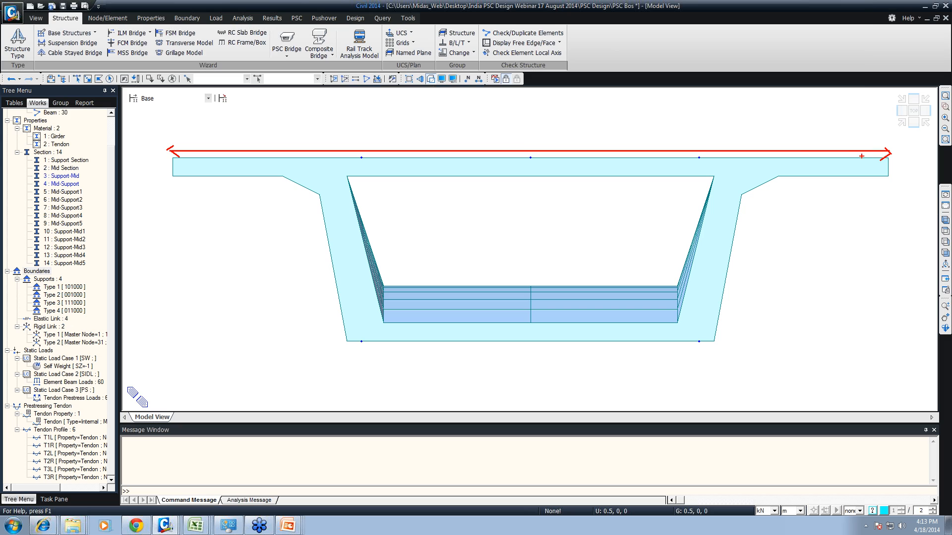
{"action": "type", "text": "t10m"}
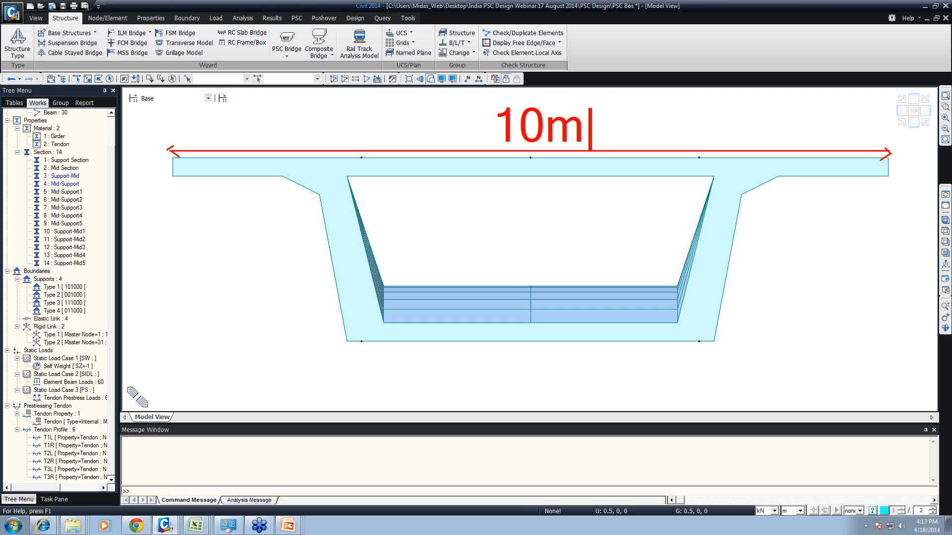
{"action": "key", "text": "Escape"}
{"action": "mouse_move", "coordinate": [224, 137]}
{"action": "left_mouse_down"}
{"action": "mouse_move", "coordinate": [224, 205]}
{"action": "mouse_move", "coordinate": [223, 192]}
{"action": "mouse_move", "coordinate": [235, 197]}
{"action": "left_mouse_up"}
{"action": "left_click_drag", "start_coordinate": [229, 194], "coordinate": [411, 193]}
{"action": "type", "text": "ytt"}
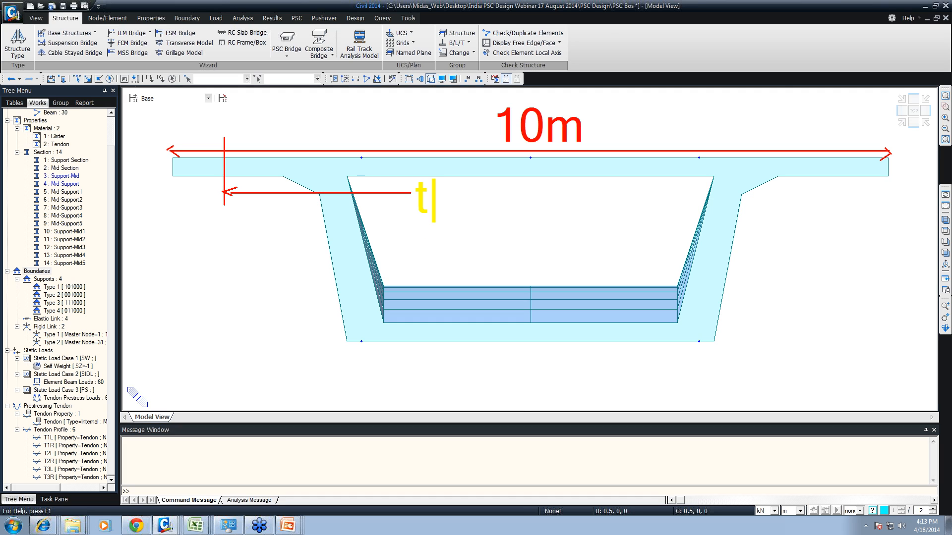
{"action": "key", "text": "BackSpace"}
{"action": "key", "text": "Escape"}
{"action": "key", "text": "Escape"}
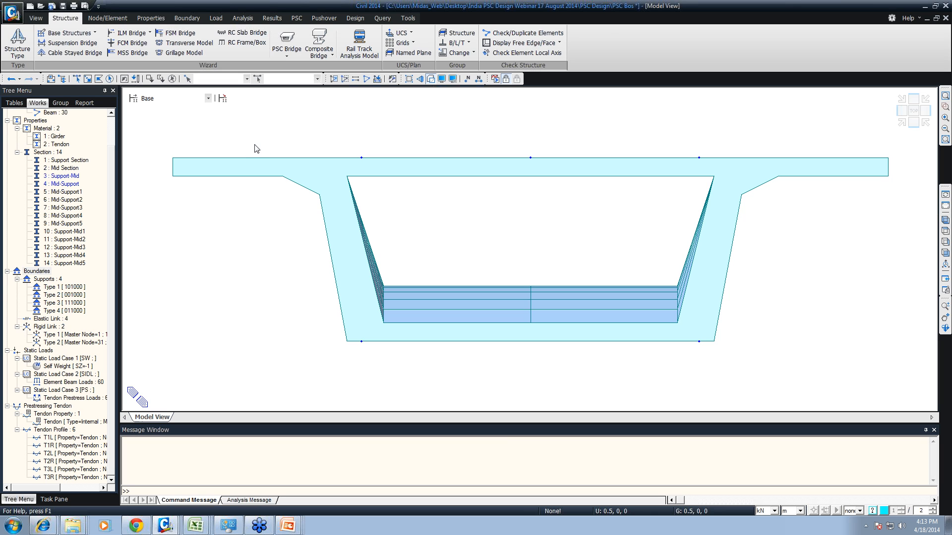
{"action": "key", "text": "ctrl+shift+i"}
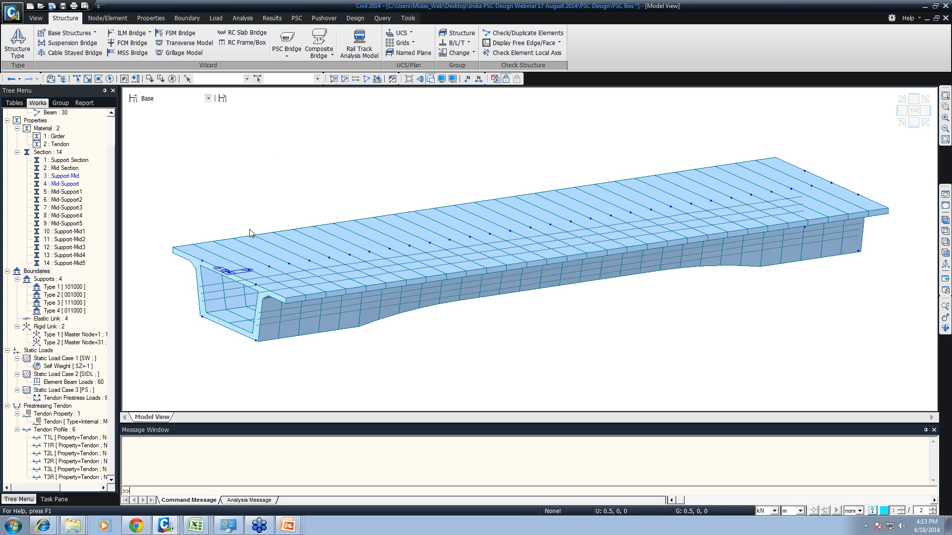
- Set the moving load code to India and start adding a traffic line lane
{"action": "left_click", "coordinate": [217, 20]}
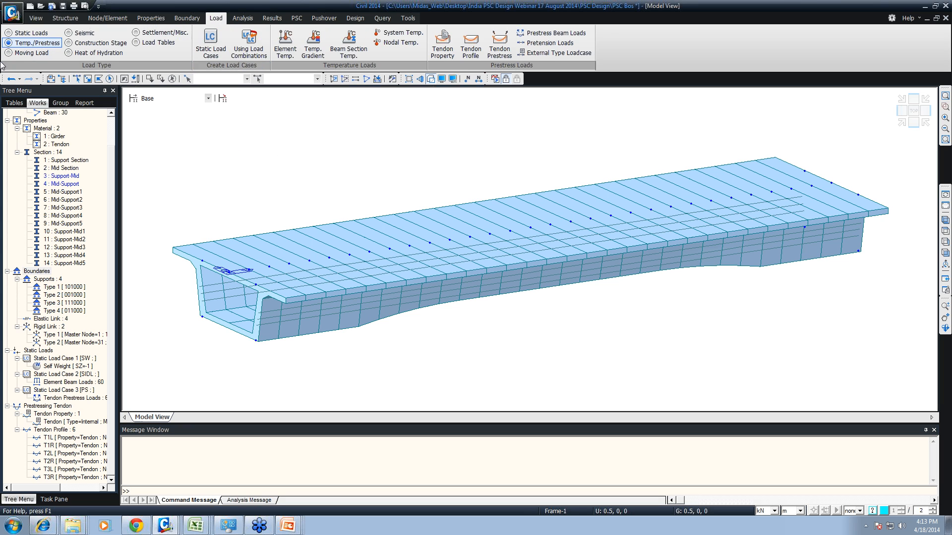
{"action": "left_click", "coordinate": [31, 52]}
{"action": "left_click", "coordinate": [218, 49]}
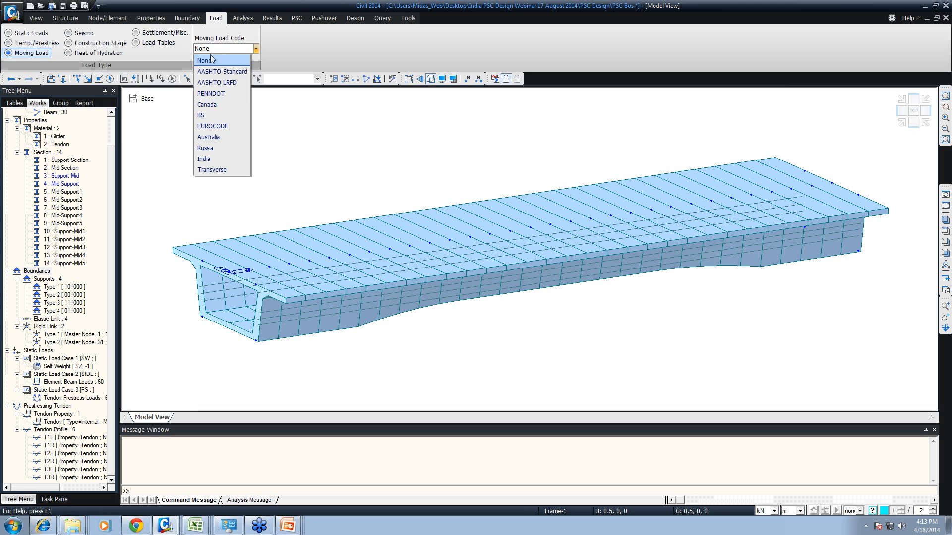
{"action": "left_click", "coordinate": [214, 159]}
{"action": "left_click", "coordinate": [278, 45]}
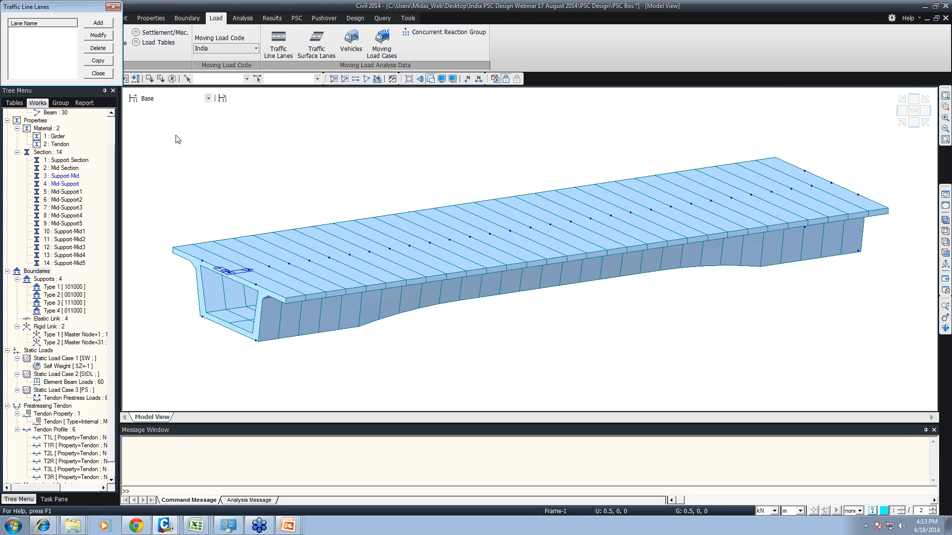
{"action": "left_click", "coordinate": [99, 24]}
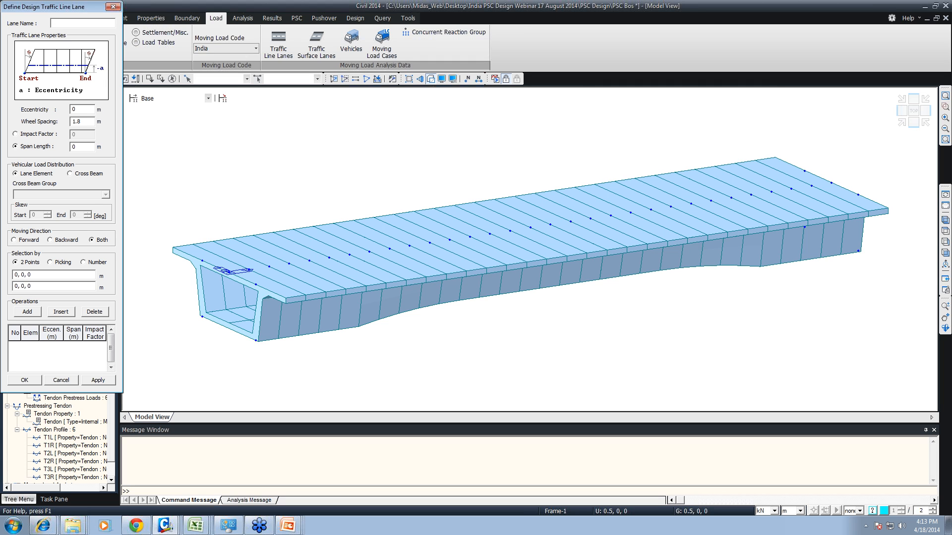
- Name the traffic line lane Lane 70R, set its eccentricity to -1.15 m, and select all nodes and elements of the model
{"action": "type", "text": "Lane 70R"}
{"action": "left_click_drag", "start_coordinate": [76, 109], "coordinate": [58, 112]}
{"action": "type", "text": "-1.15"}
{"action": "key", "text": "ctrl+shift+a"}
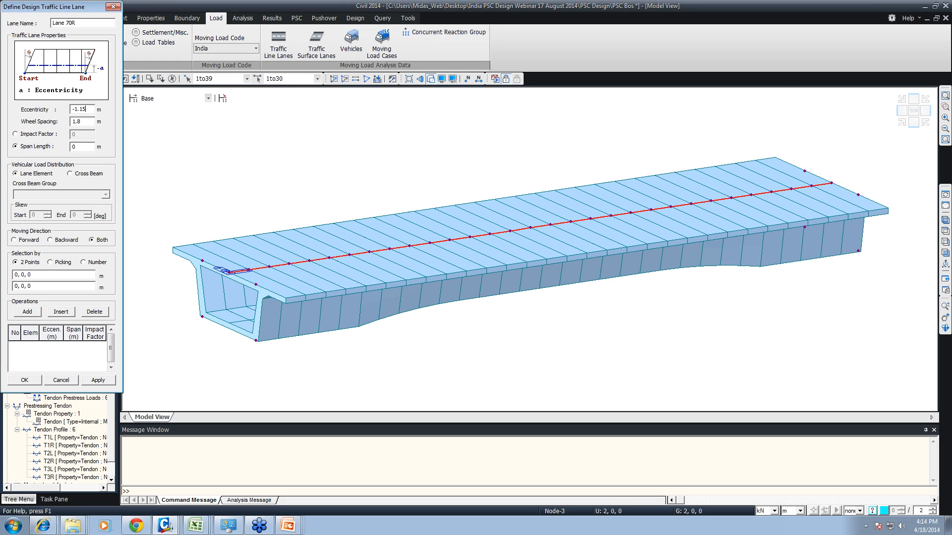
- Set the span length of Lane 70R to 30 m
{"action": "left_click_drag", "start_coordinate": [79, 147], "coordinate": [58, 153]}
{"action": "type", "text": "3"}
{"action": "mouse_move", "coordinate": [6, 155]}
{"action": "left_mouse_down"}
{"action": "mouse_move", "coordinate": [94, 171]}
{"action": "mouse_move", "coordinate": [110, 195]}
{"action": "left_mouse_up"}
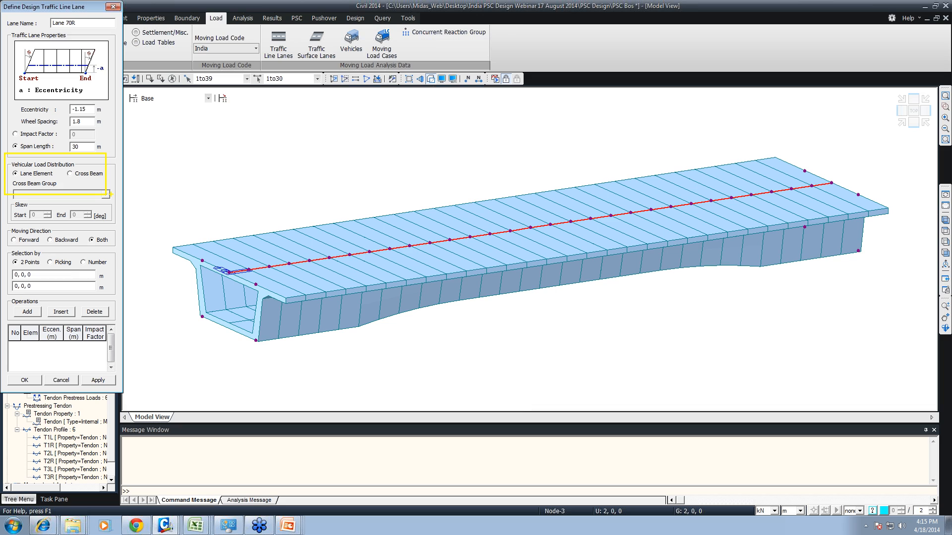
{"action": "left_click_drag", "start_coordinate": [224, 243], "coordinate": [226, 263]}
{"action": "key", "text": "Escape"}
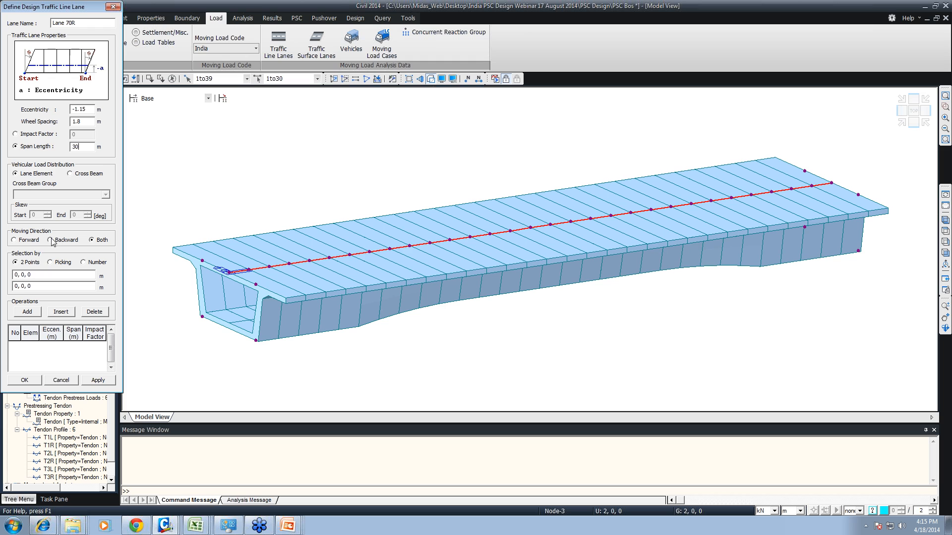
- Assign Lane 70R to the girder elements between points 0, 0, 0 and 30, 0, 0 and apply the lane
{"action": "left_click", "coordinate": [50, 275]}
{"action": "left_click", "coordinate": [229, 271]}
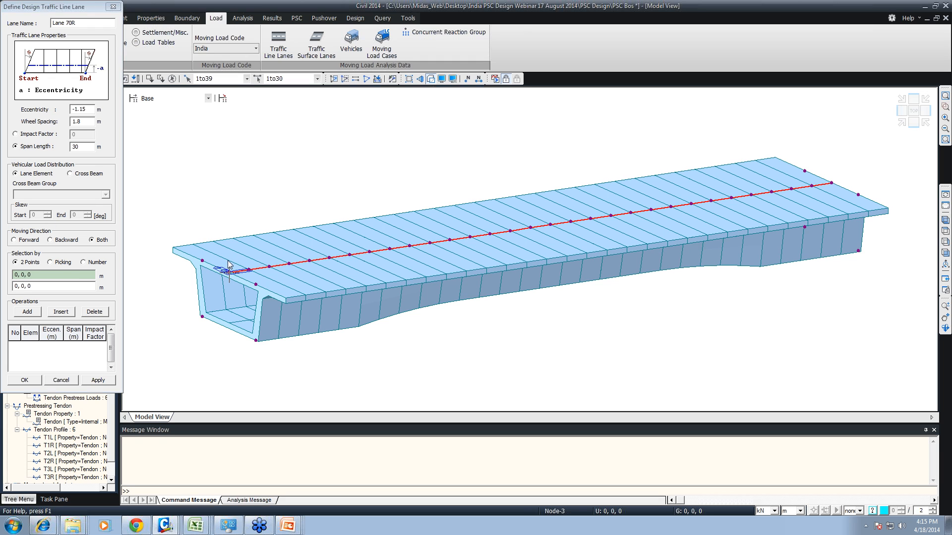
{"action": "left_click", "coordinate": [831, 184]}
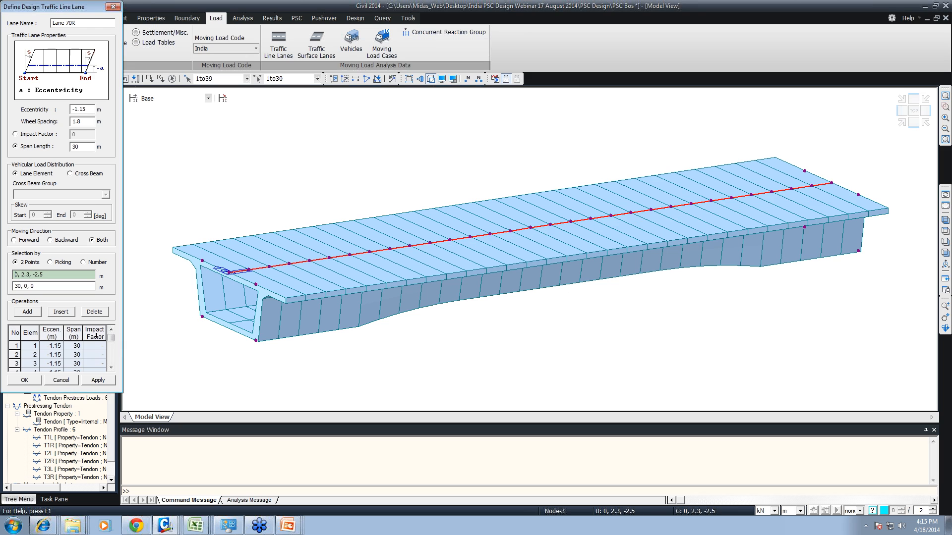
{"action": "left_click", "coordinate": [94, 380]}
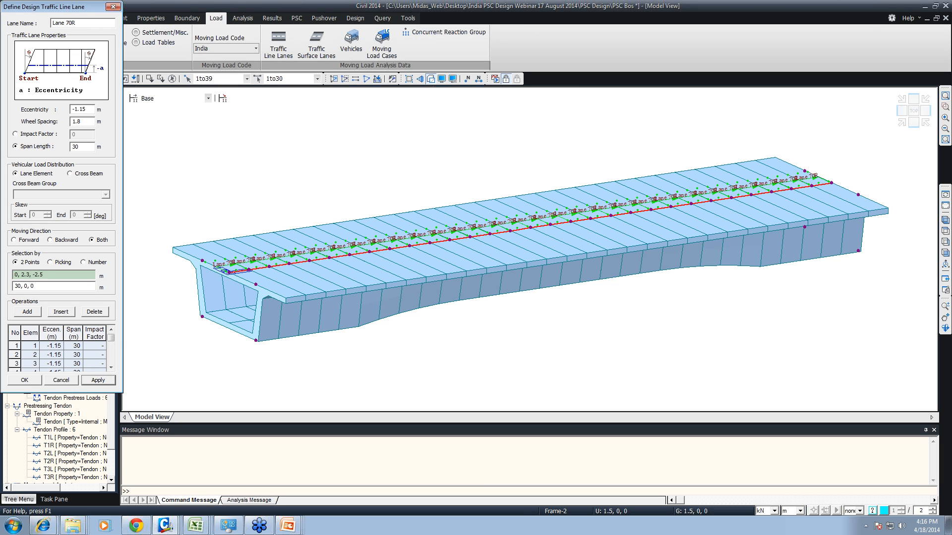
- Redefine Lane 70R with a 1.93 m wheel spacing, replacing its element entries with new ones along the full girder
{"action": "left_click", "coordinate": [21, 332]}
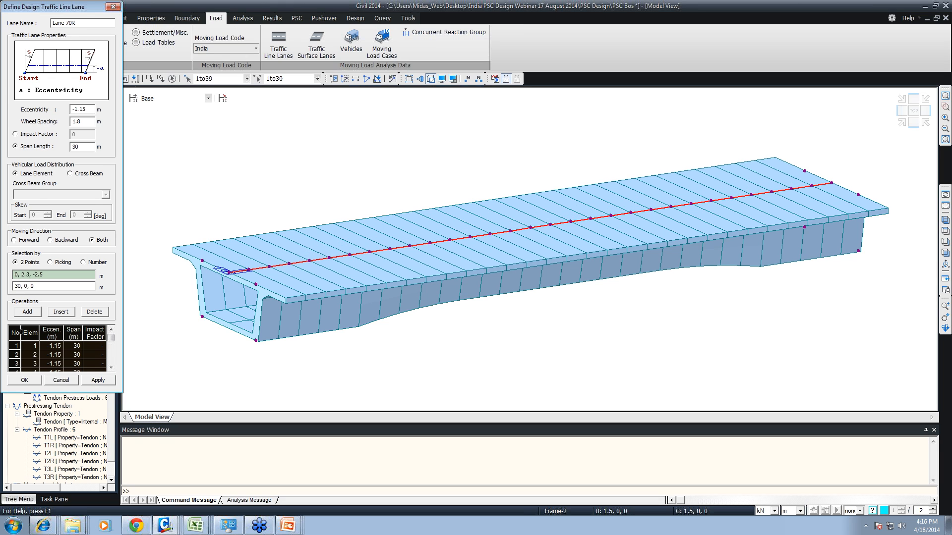
{"action": "left_click", "coordinate": [94, 312]}
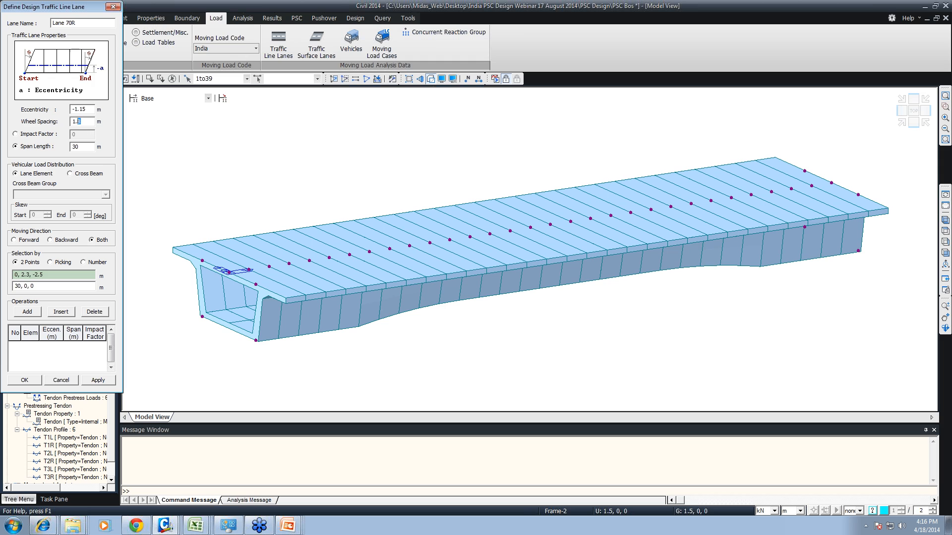
{"action": "type", "text": "3"}
{"action": "left_click", "coordinate": [233, 272]}
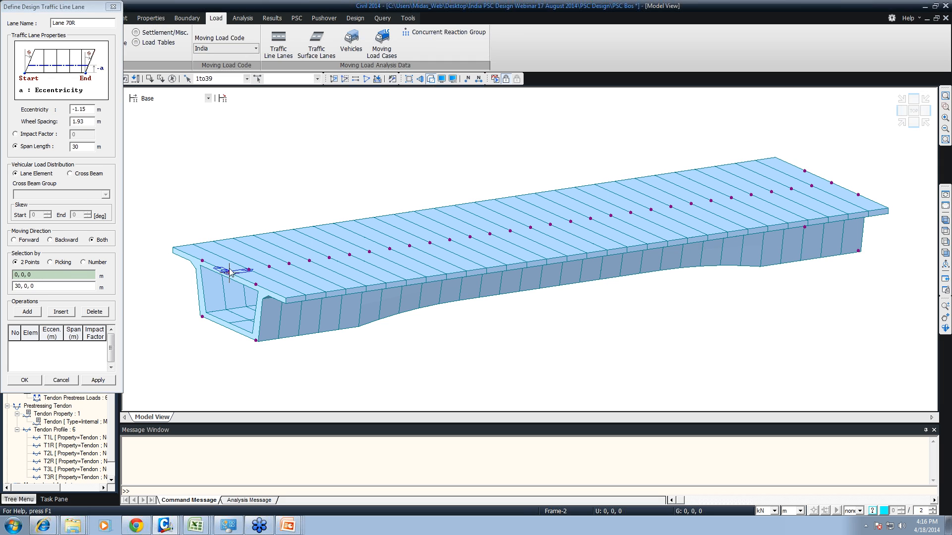
{"action": "left_click", "coordinate": [831, 182]}
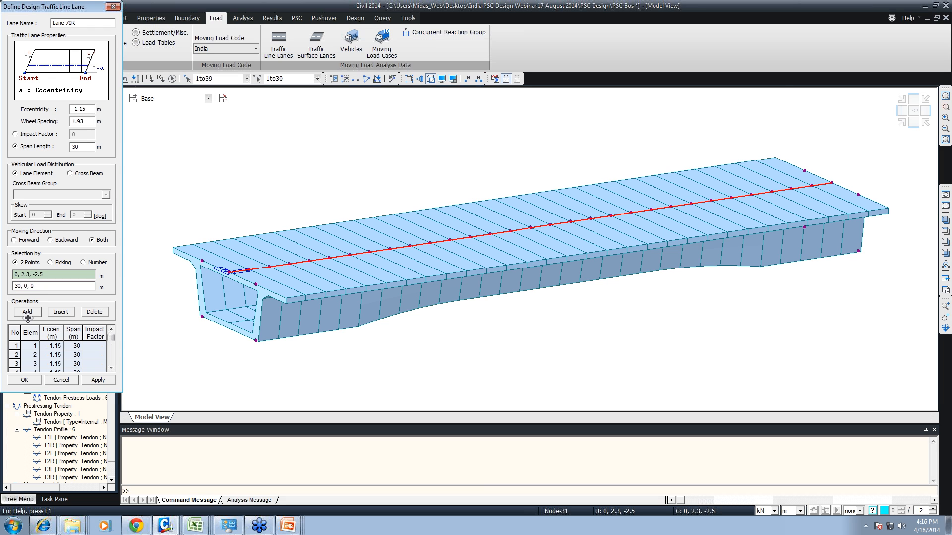
{"action": "left_click", "coordinate": [98, 381]}
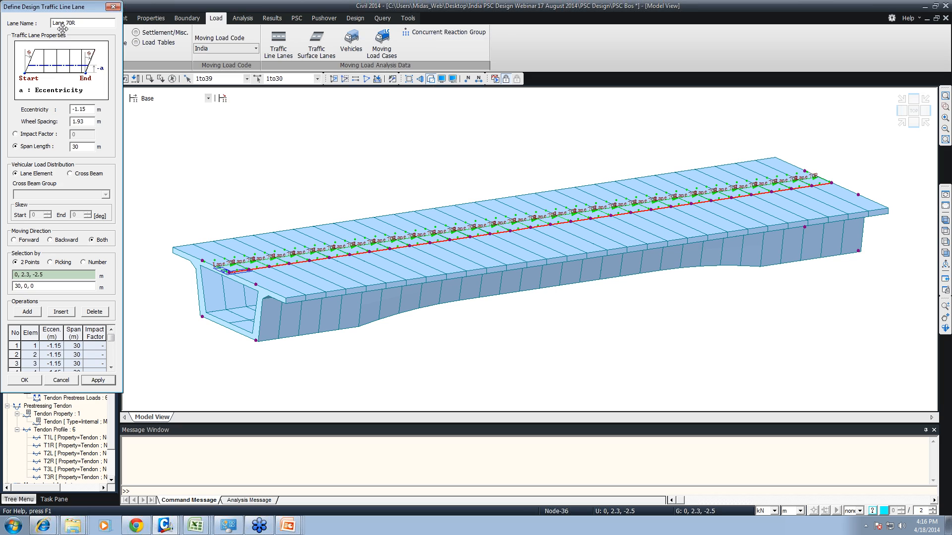
- Change the lane name to Lane A, set the eccentricity to -2.2 m, and clear the previous lane's element entries
{"action": "left_click_drag", "start_coordinate": [76, 23], "coordinate": [70, 22]}
{"action": "key", "text": "BackSpace"}
{"action": "left_click_drag", "start_coordinate": [86, 109], "coordinate": [74, 109]}
{"action": "type", "text": "2.2"}
{"action": "left_click", "coordinate": [218, 272]}
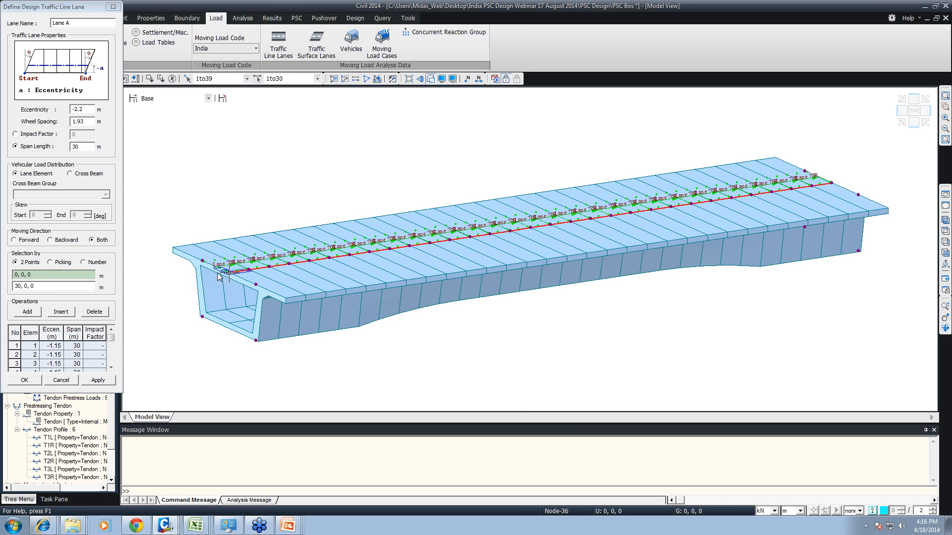
{"action": "left_click", "coordinate": [218, 274]}
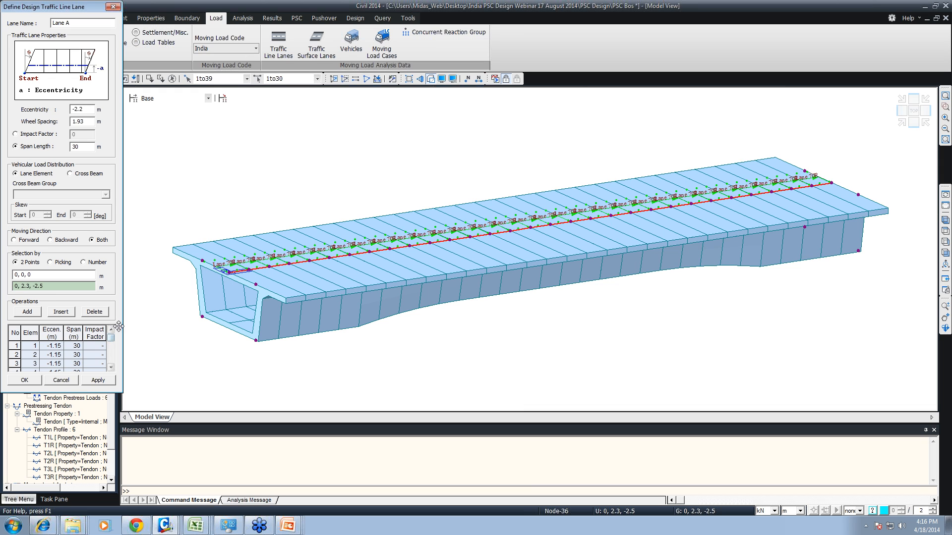
{"action": "left_click", "coordinate": [12, 335]}
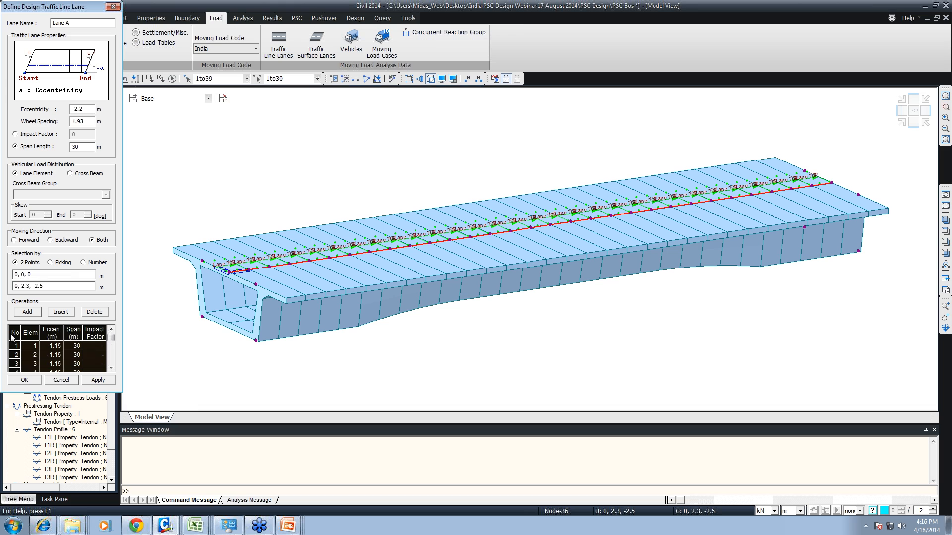
{"action": "left_click", "coordinate": [93, 311]}
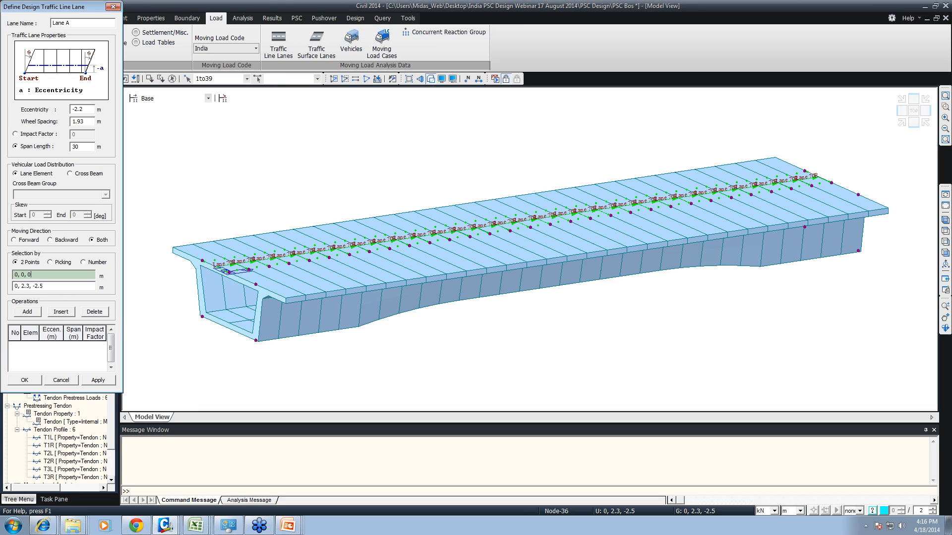
{"action": "left_click", "coordinate": [229, 272]}
{"action": "left_click", "coordinate": [831, 182]}
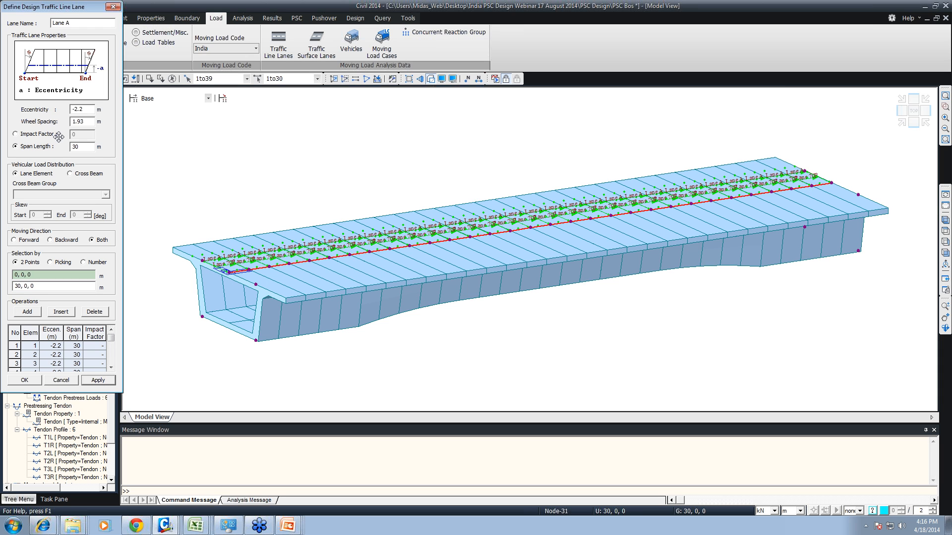
{"action": "left_click", "coordinate": [16, 333]}
{"action": "left_click", "coordinate": [87, 317]}
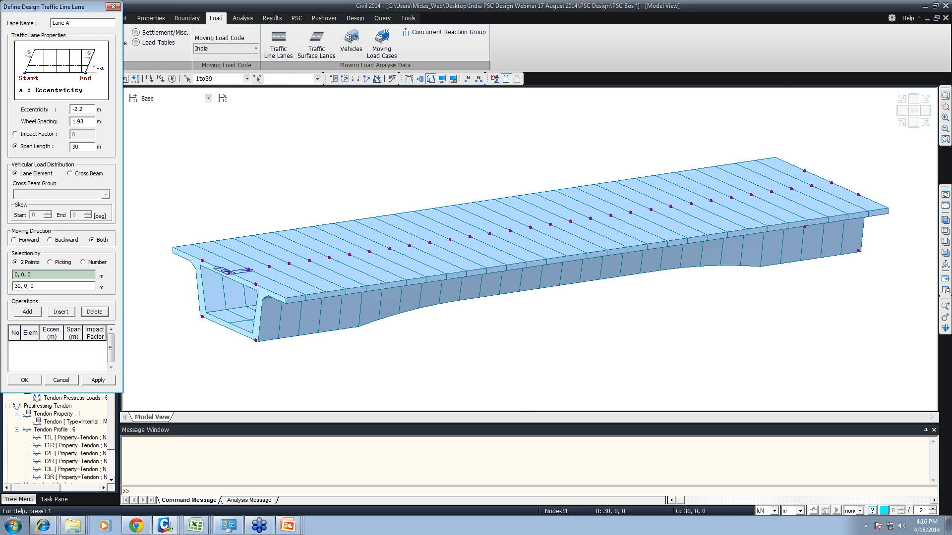
- Set Lane A's wheel spacing to 1.8 m and apply the lane to the girder elements from 0, 0, 0 to 30, 0, 0
{"action": "left_click_drag", "start_coordinate": [78, 121], "coordinate": [86, 124]}
{"action": "type", "text": "8"}
{"action": "left_click", "coordinate": [227, 271]}
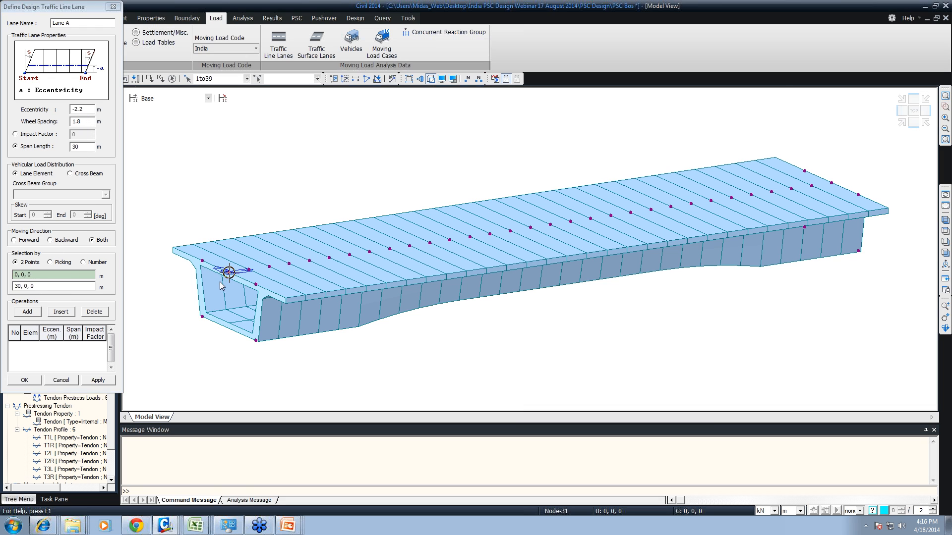
{"action": "left_click", "coordinate": [831, 183]}
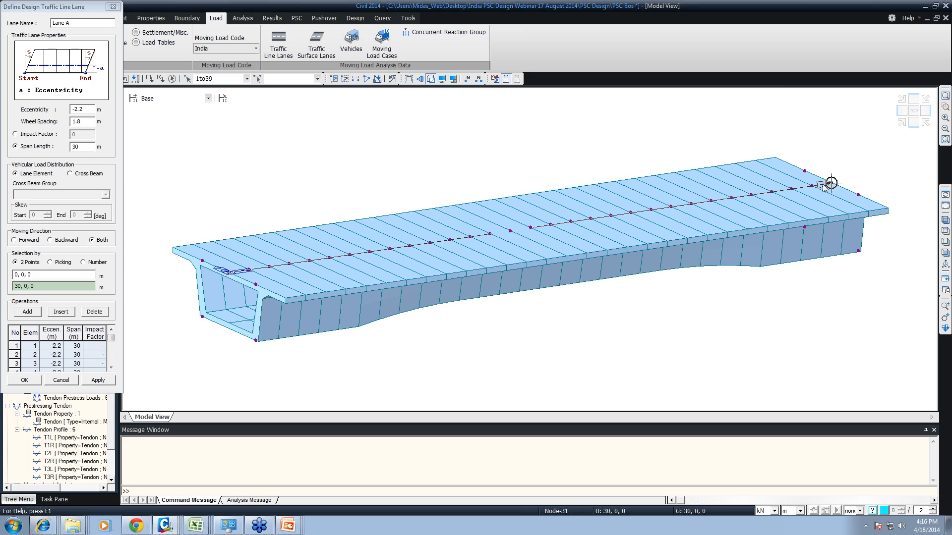
{"action": "left_click", "coordinate": [98, 381]}
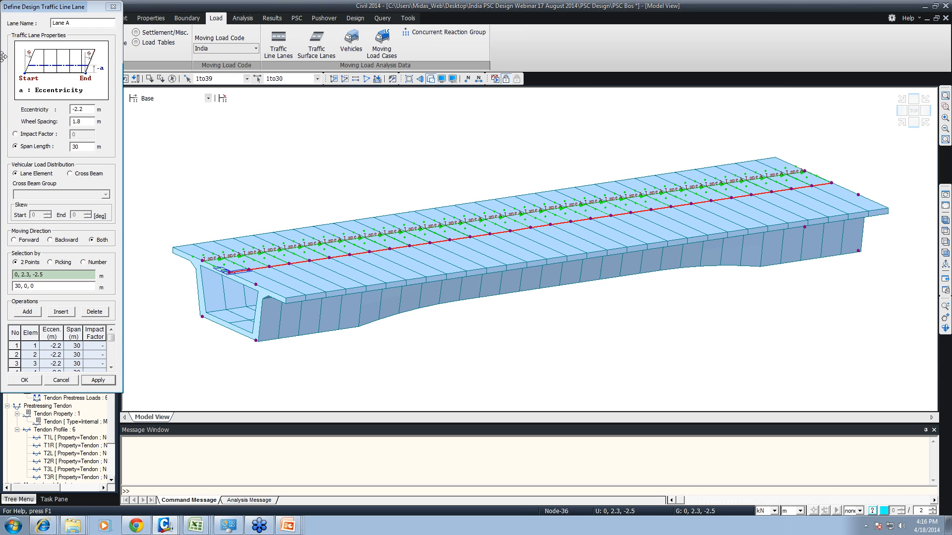
- Change the lane name to Lane 2A, set the eccentricity to 1.05 m, and clear Lane A's element entries
{"action": "left_click_drag", "start_coordinate": [71, 23], "coordinate": [66, 22]}
{"action": "left_click_drag", "start_coordinate": [83, 109], "coordinate": [61, 113]}
{"action": "type", "text": "1.05"}
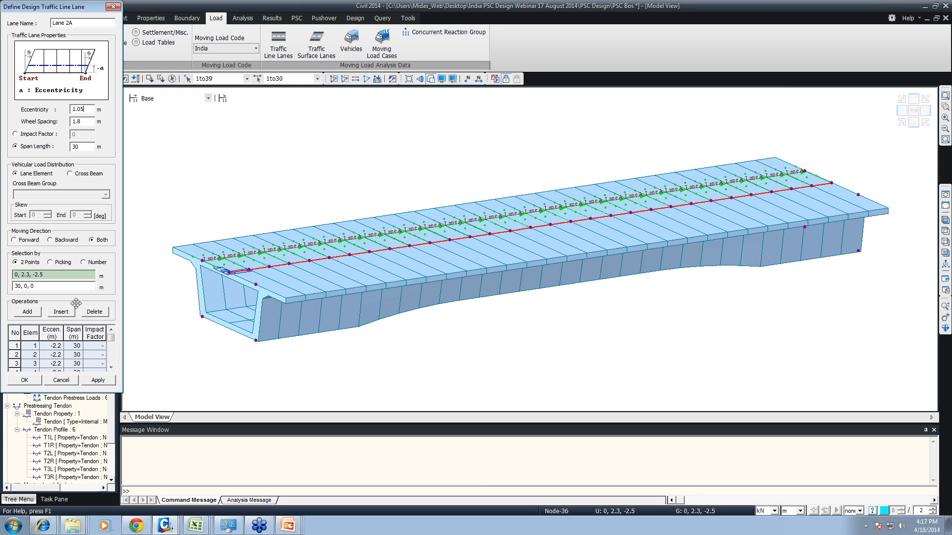
{"action": "left_click", "coordinate": [15, 334]}
{"action": "left_click", "coordinate": [95, 312]}
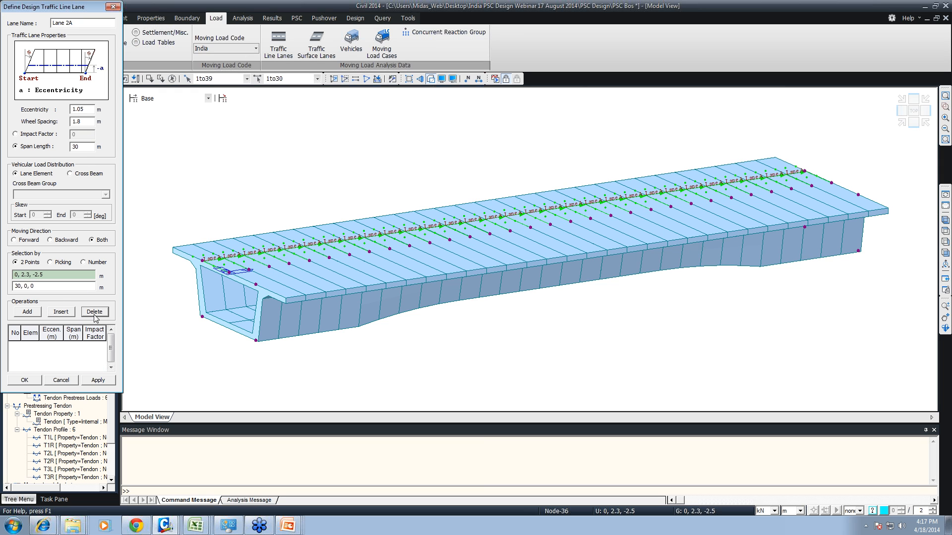
- Apply Lane 2A to the girder elements from 0, 0, 0 to 30, 0, 0 and leave the lane definition
{"action": "left_click", "coordinate": [229, 272]}
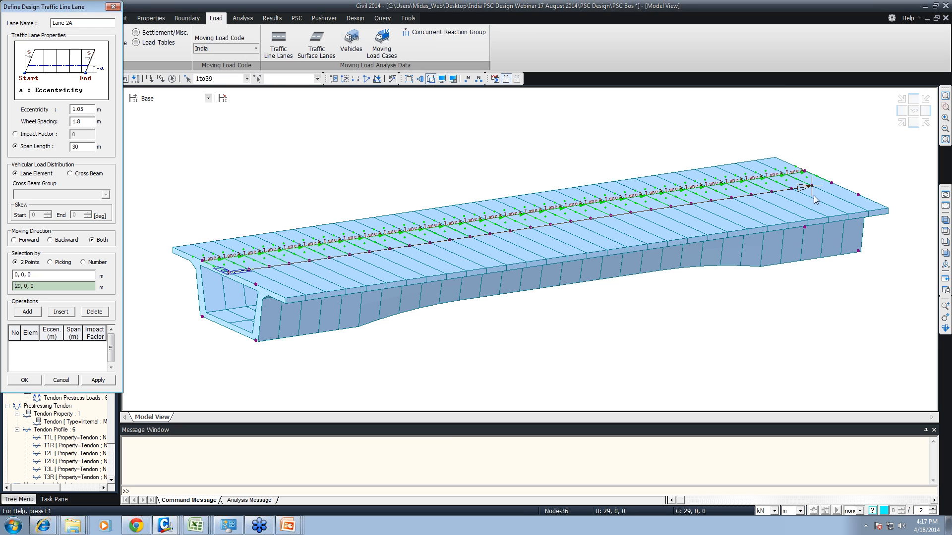
{"action": "left_click", "coordinate": [831, 183]}
{"action": "left_click", "coordinate": [88, 382]}
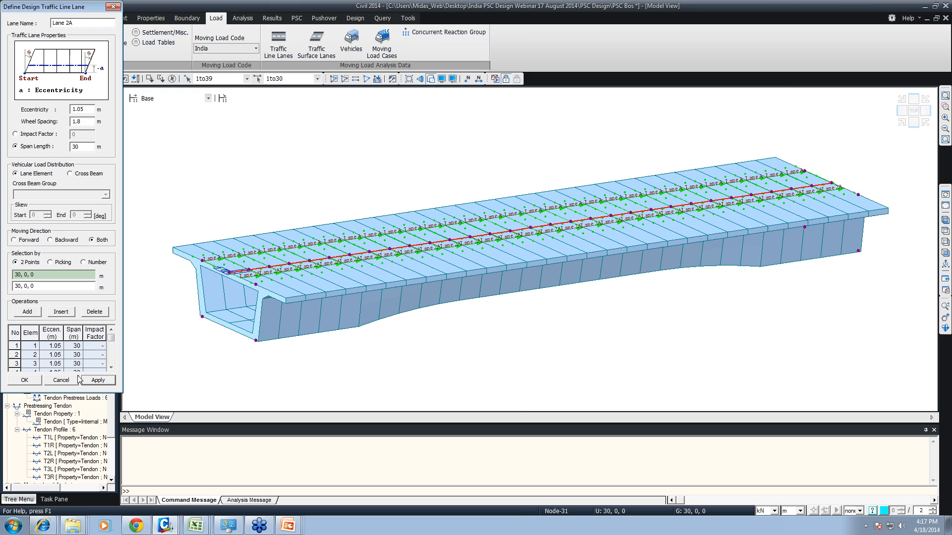
{"action": "left_click", "coordinate": [62, 380]}
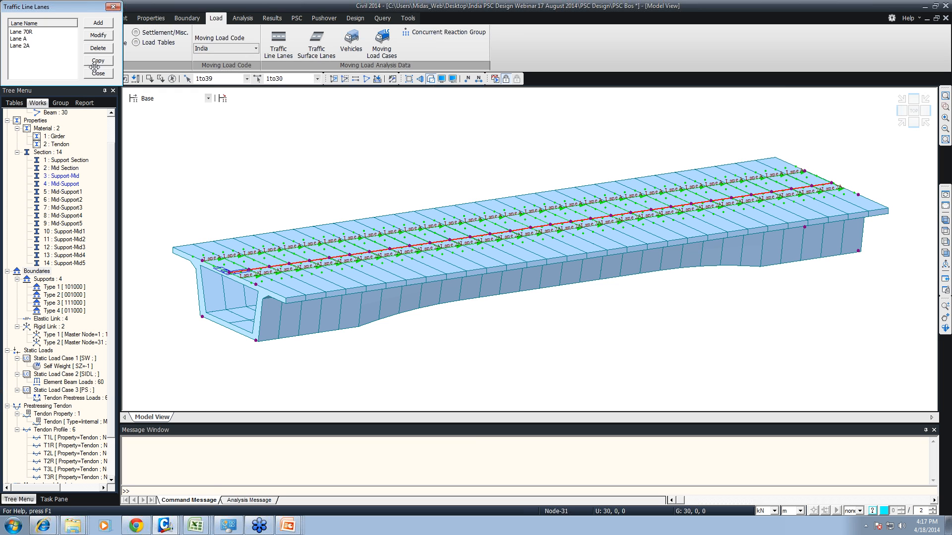
- Display the defined traffic line lanes with their names on the bridge model
{"action": "scroll", "coordinate": [106, 354], "scroll_direction": "down", "scroll_amount": 2}
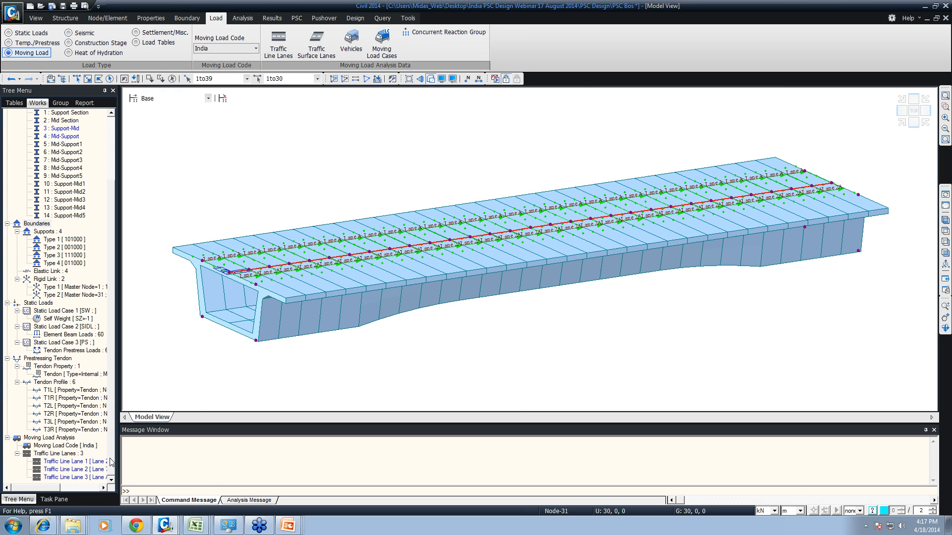
{"action": "right_click", "coordinate": [74, 454]}
{"action": "left_click", "coordinate": [97, 460]}
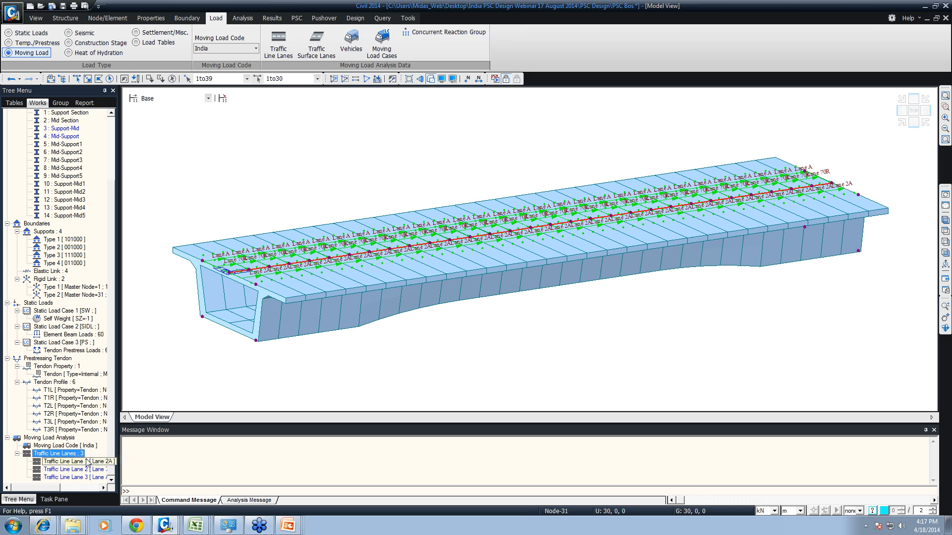
- Examine the wheel positions of Lane A, Lane 70R and Lane 2A in plan, then return to the isometric view
{"action": "scroll", "coordinate": [191, 209], "scroll_direction": "up", "scroll_amount": 3}
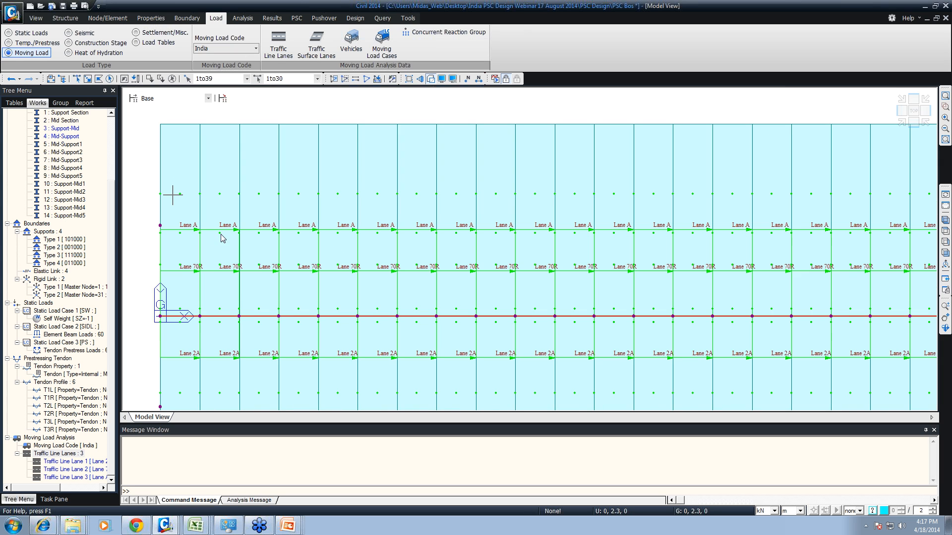
{"action": "scroll", "coordinate": [221, 235], "scroll_direction": "up", "scroll_amount": 1}
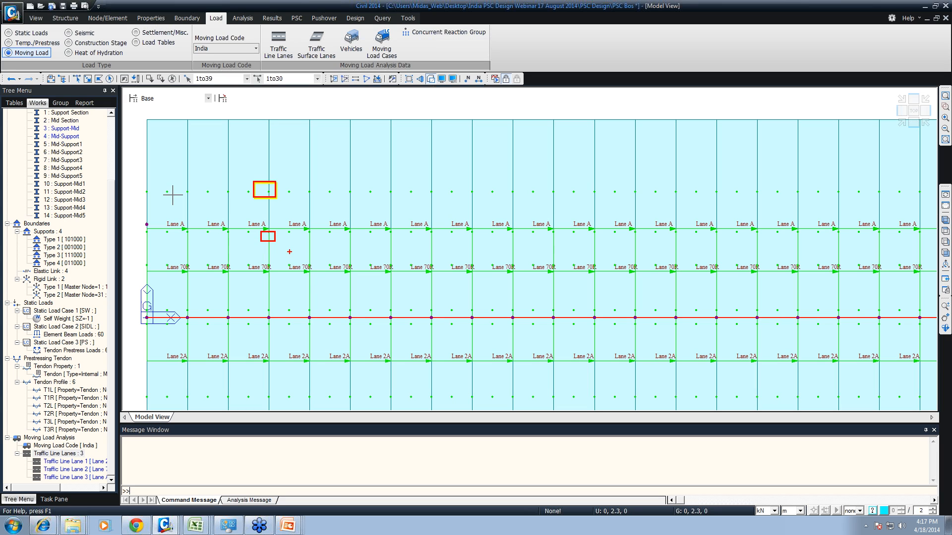
{"action": "left_click_drag", "start_coordinate": [307, 303], "coordinate": [322, 314]}
{"action": "key", "text": "Escape"}
{"action": "left_click_drag", "start_coordinate": [163, 186], "coordinate": [177, 197]}
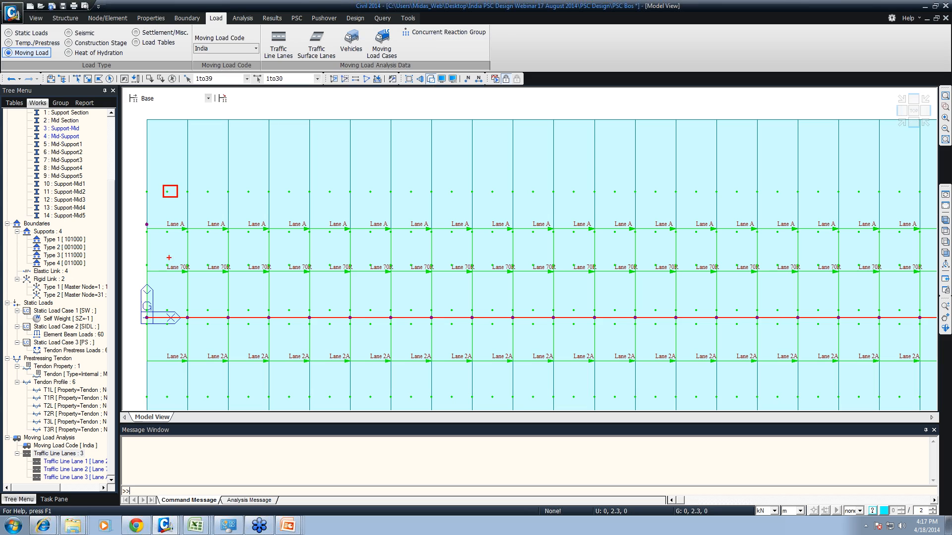
{"action": "left_click_drag", "start_coordinate": [164, 264], "coordinate": [175, 276]}
{"action": "key", "text": "Escape"}
{"action": "key", "text": "ctrl+shift+i"}
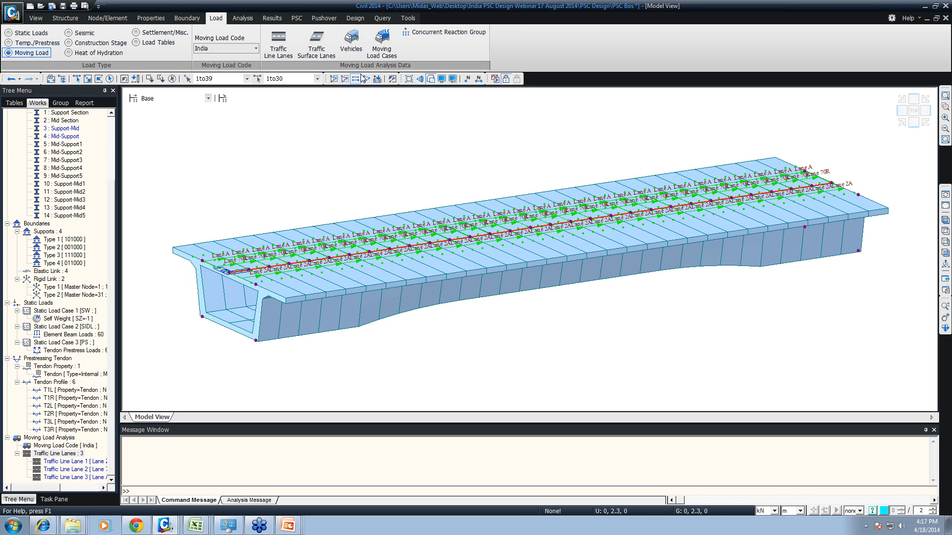
- Add the Class A standard vehicle from the IRC:6-2000 Standard Load and close its definition
{"action": "left_click", "coordinate": [353, 45]}
{"action": "left_click", "coordinate": [138, 52]}
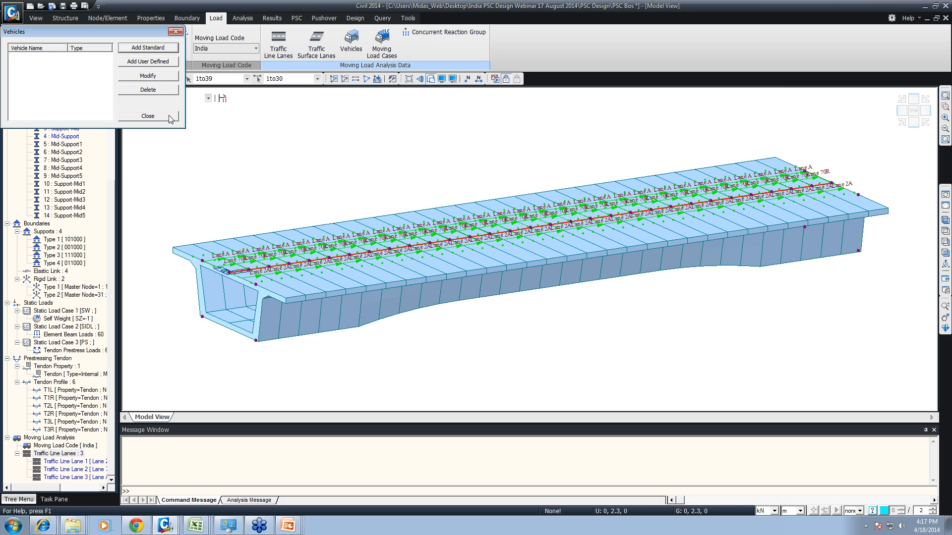
{"action": "left_click", "coordinate": [370, 267]}
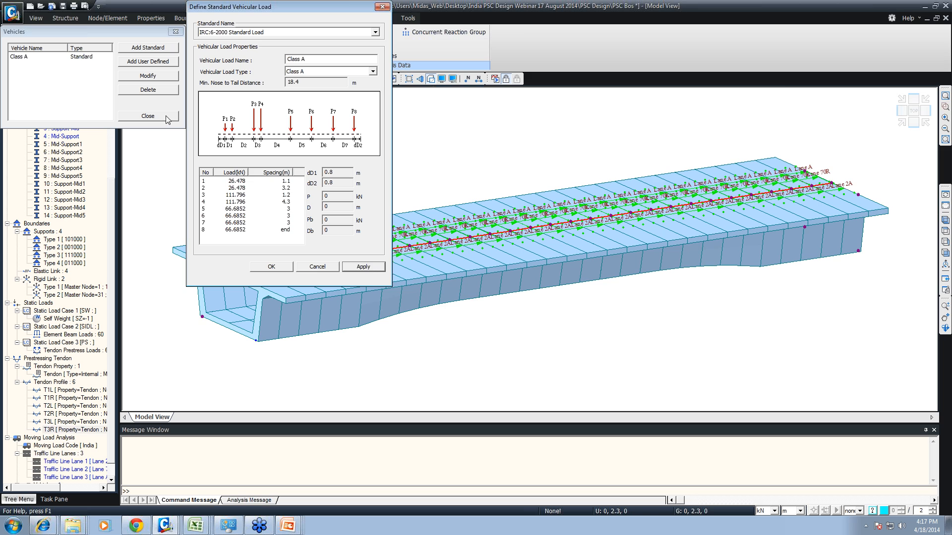
{"action": "left_click", "coordinate": [317, 267]}
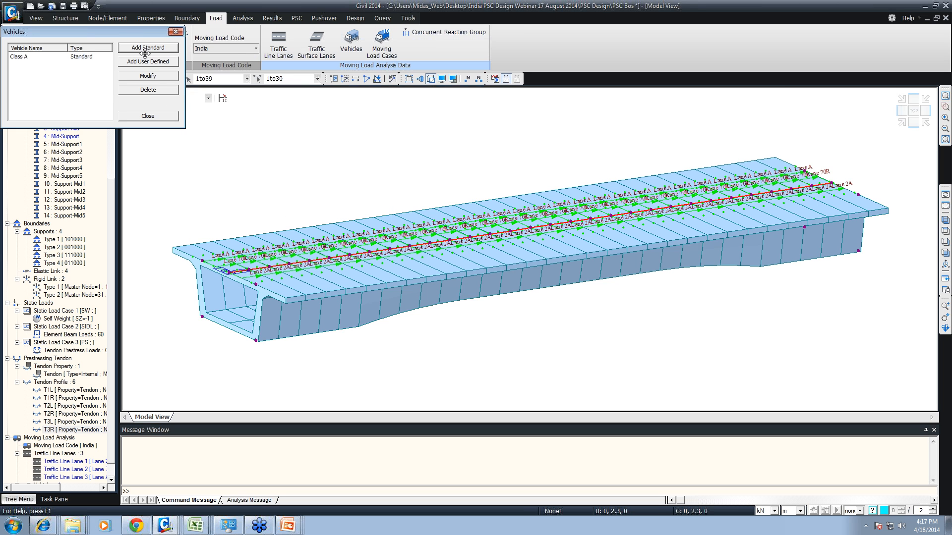
- Add the Class 70R standard vehicle from the IRC:6-2000 Standard Load and close its definition
{"action": "left_click", "coordinate": [145, 50]}
{"action": "left_click", "coordinate": [297, 71]}
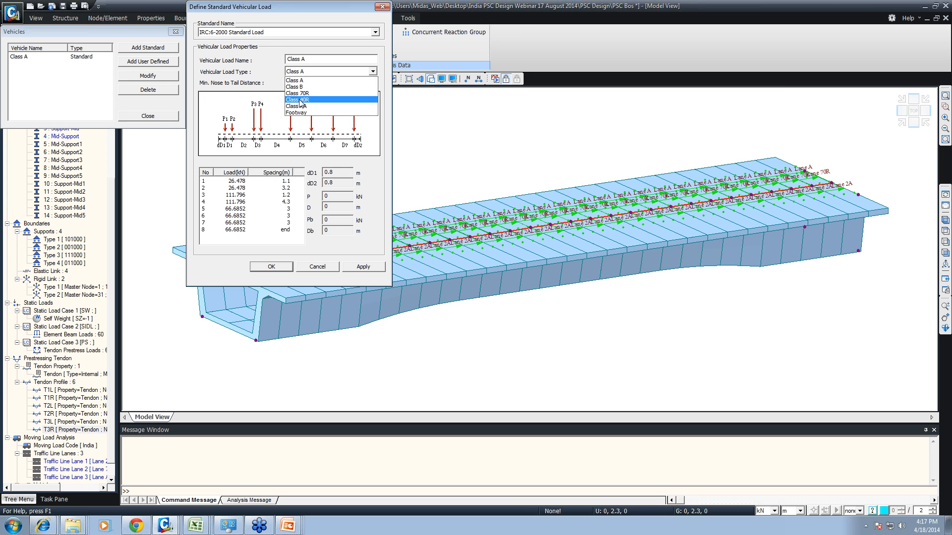
{"action": "left_click", "coordinate": [298, 93]}
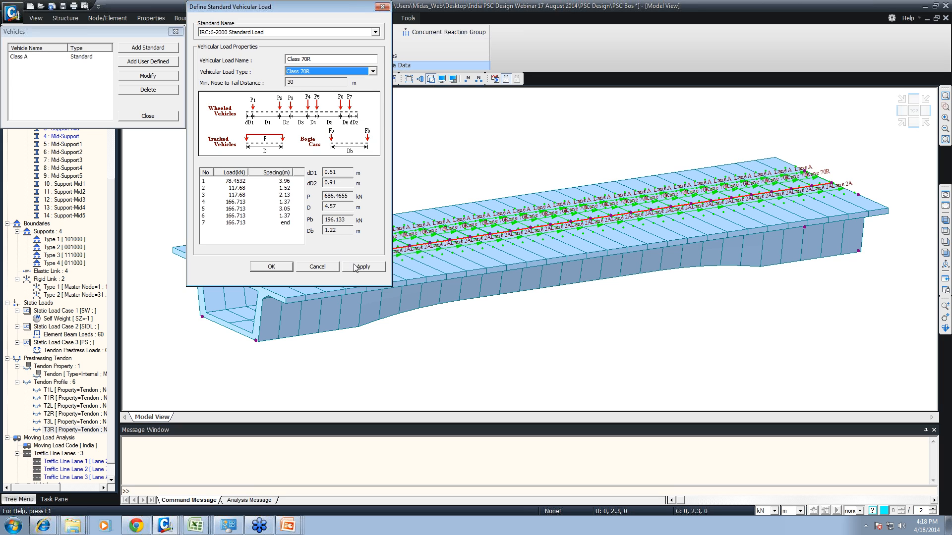
{"action": "left_click", "coordinate": [355, 268]}
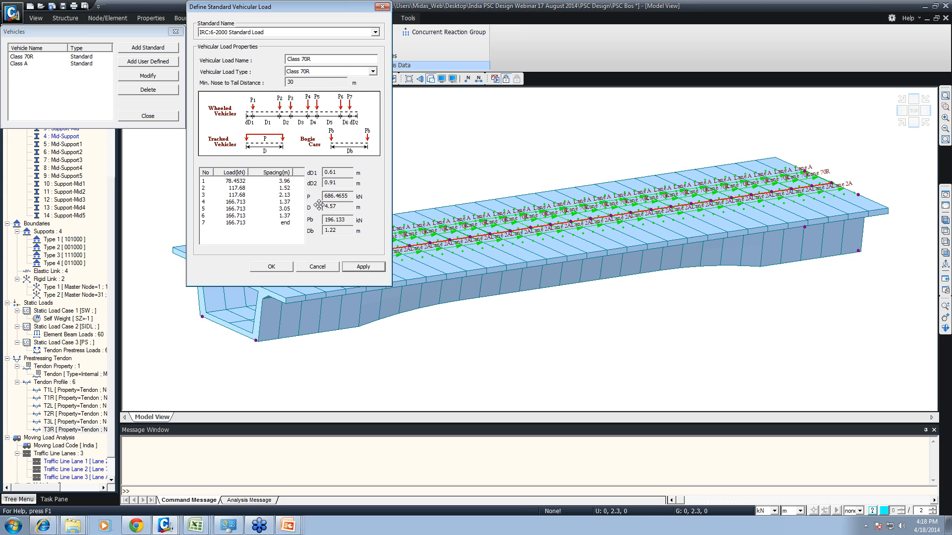
{"action": "left_click", "coordinate": [316, 267]}
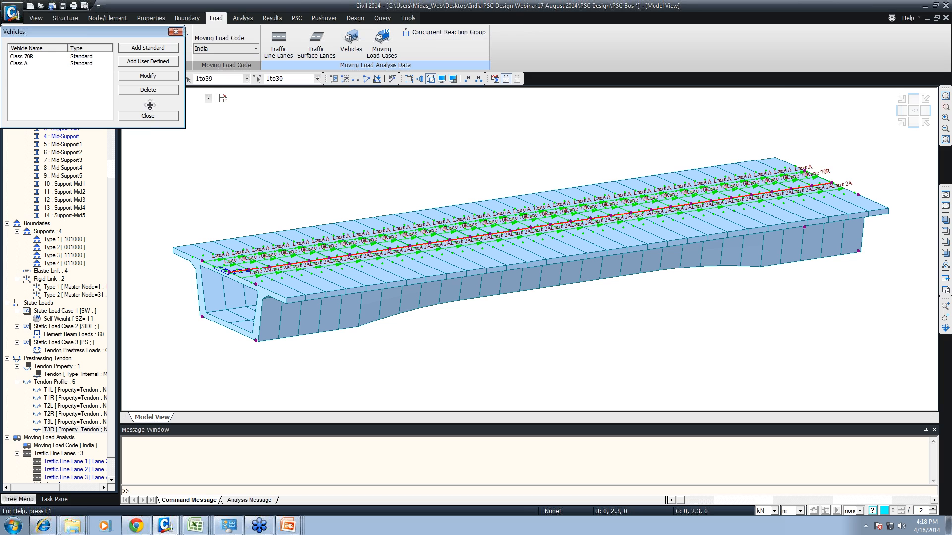
- View the user-defined vehicle definition without adding a vehicle, and close the vehicle list
{"action": "left_click", "coordinate": [139, 61]}
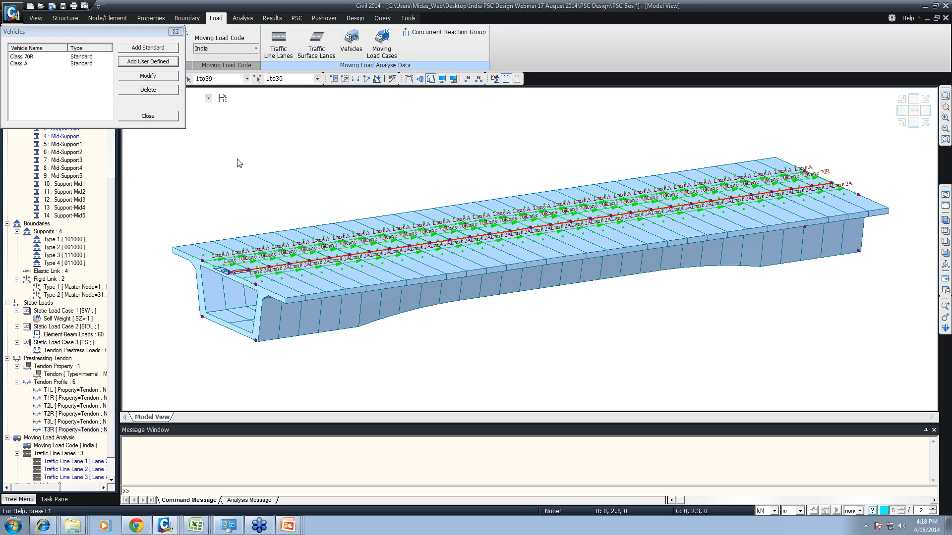
{"action": "left_click", "coordinate": [344, 321]}
{"action": "left_click", "coordinate": [147, 115]}
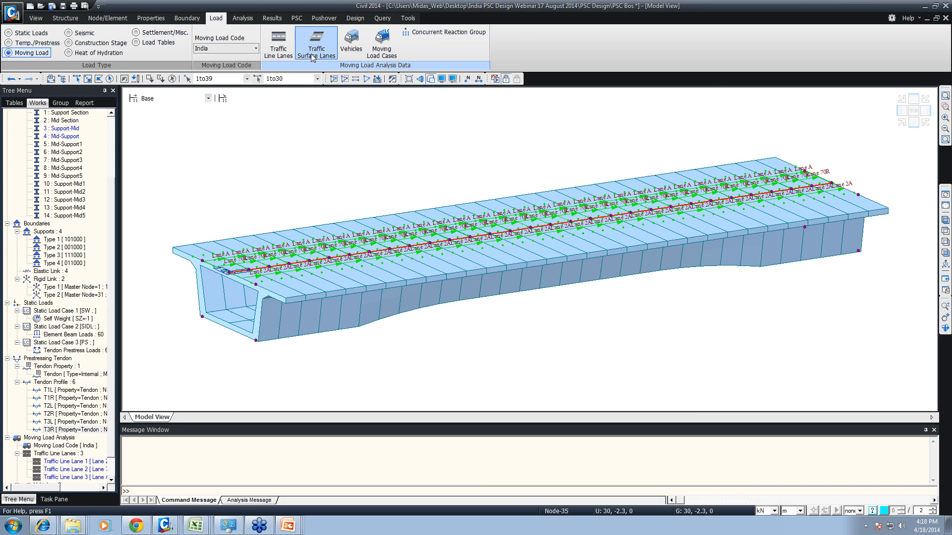
- Start a new moving load case named MVI with Auto Live Load Combination switched off
{"action": "left_click", "coordinate": [382, 49]}
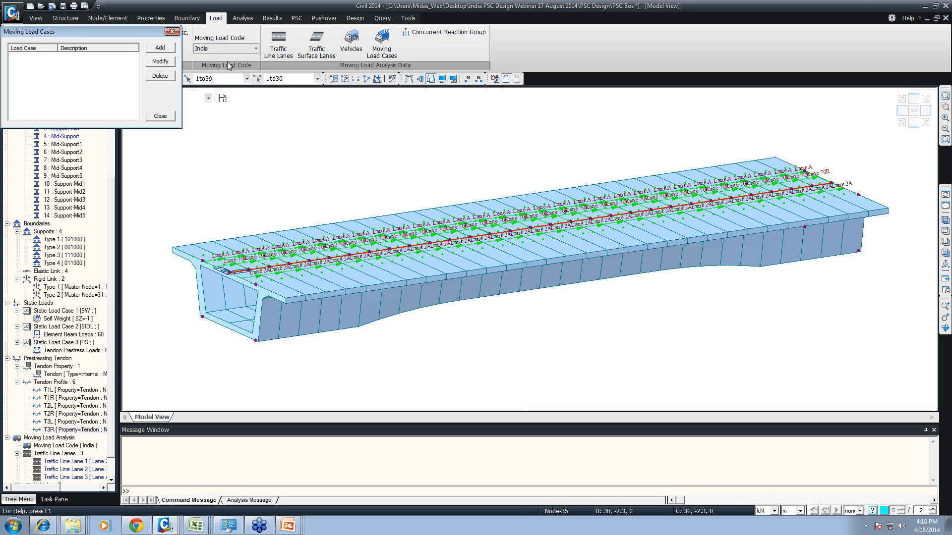
{"action": "left_click", "coordinate": [160, 47]}
{"action": "left_click_drag", "start_coordinate": [104, 121], "coordinate": [189, 50]}
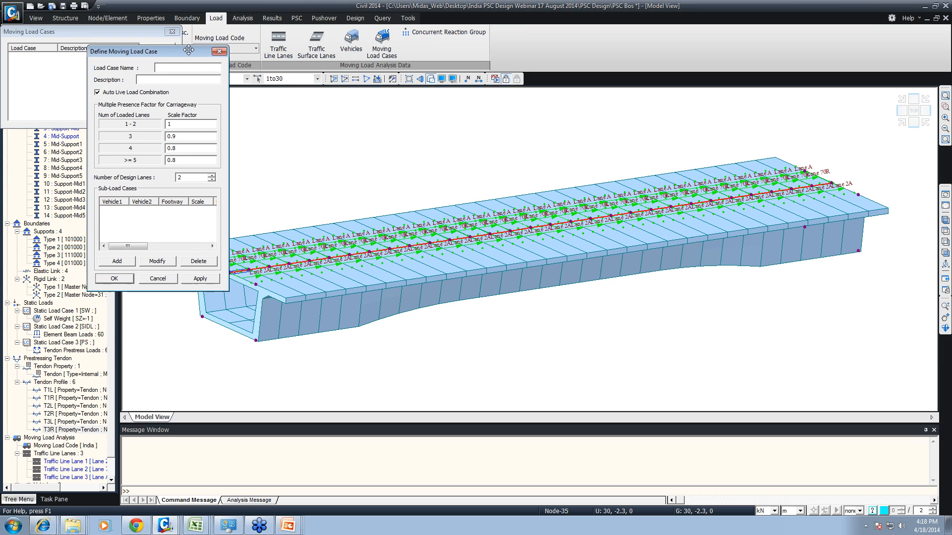
{"action": "type", "text": "MVl"}
{"action": "left_click", "coordinate": [114, 94]}
{"action": "left_click", "coordinate": [114, 94]}
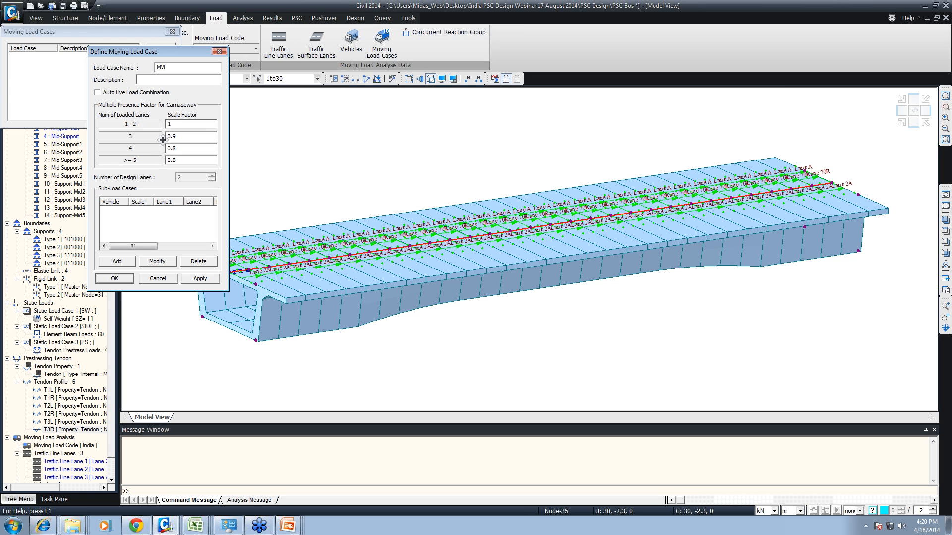
- Add a sub-load case with the Class 70R vehicle on Lane 70R and apply the load case as MVL70R
{"action": "left_click", "coordinate": [115, 261]}
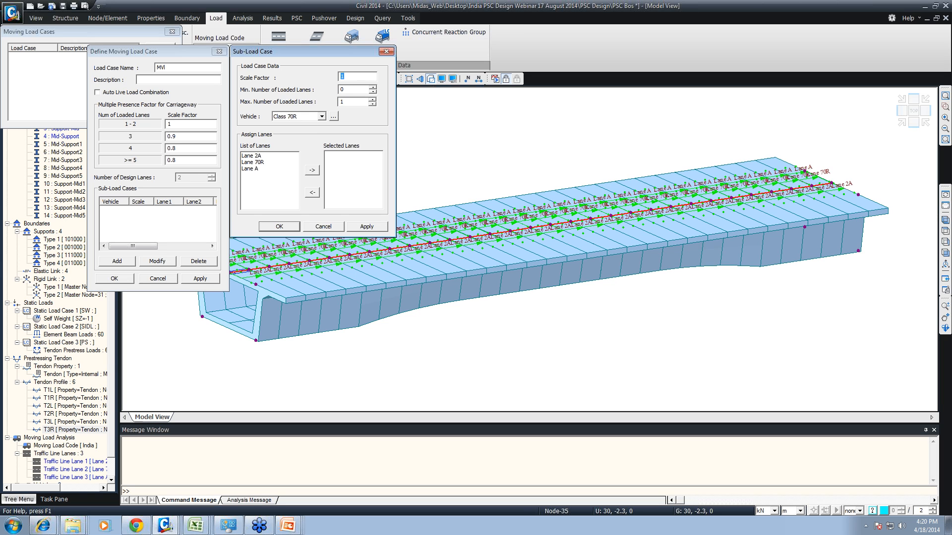
{"action": "key", "text": "Tab"}
{"action": "double_click", "coordinate": [256, 163]}
{"action": "left_click", "coordinate": [281, 228]}
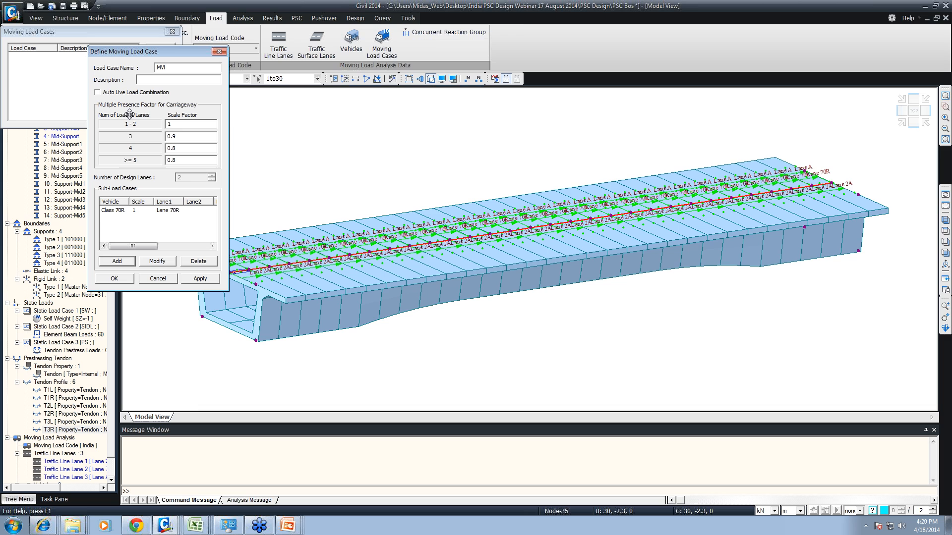
{"action": "left_click", "coordinate": [163, 68]}
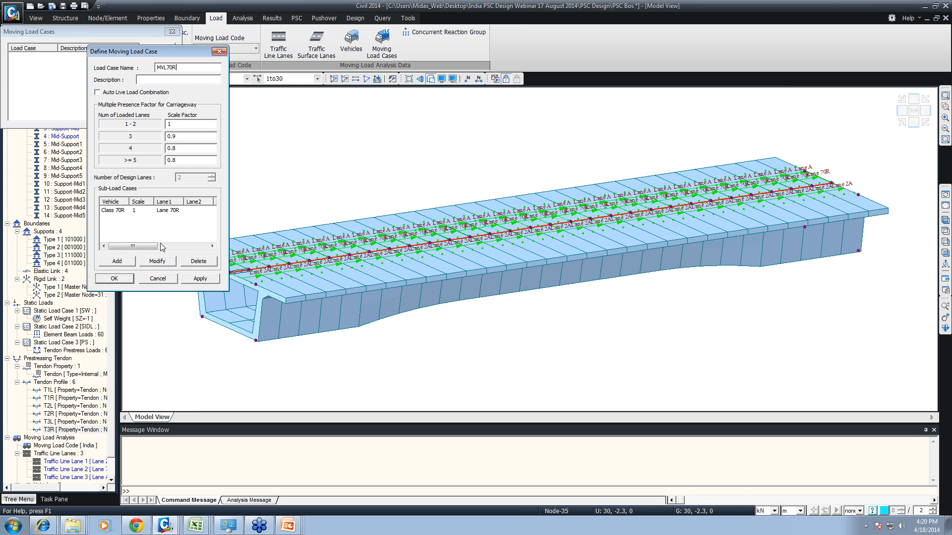
{"action": "left_click", "coordinate": [201, 278]}
- Name the next moving load case MVLA and delete its Class 70R sub-load case
{"action": "left_click_drag", "start_coordinate": [177, 68], "coordinate": [166, 68]}
{"action": "type", "text": "A"}
{"action": "left_click", "coordinate": [166, 210]}
{"action": "left_click", "coordinate": [198, 262]}
- Add a sub-load case with the Class A vehicle on Lane 2A and Lane A, raising the maximum number of loaded lanes
{"action": "left_click", "coordinate": [122, 261]}
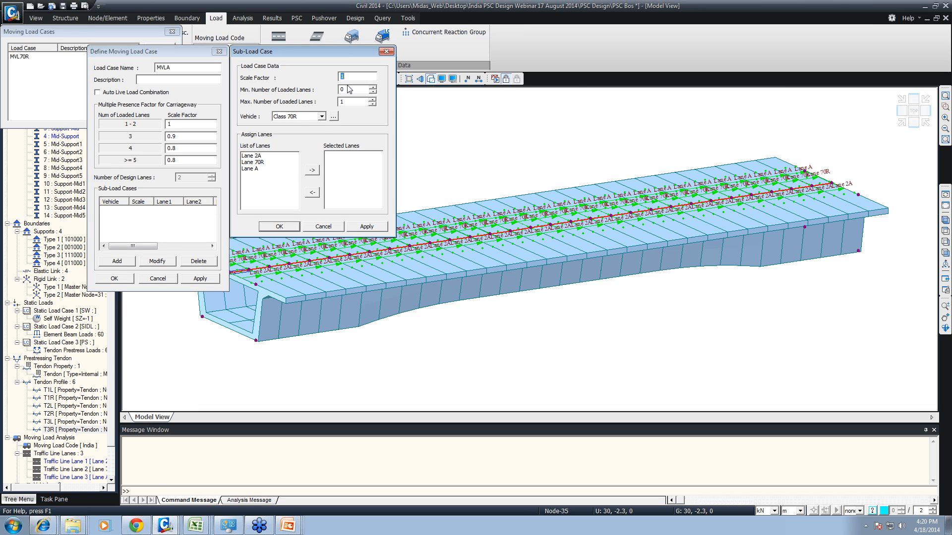
{"action": "left_click", "coordinate": [305, 117]}
{"action": "left_click", "coordinate": [297, 132]}
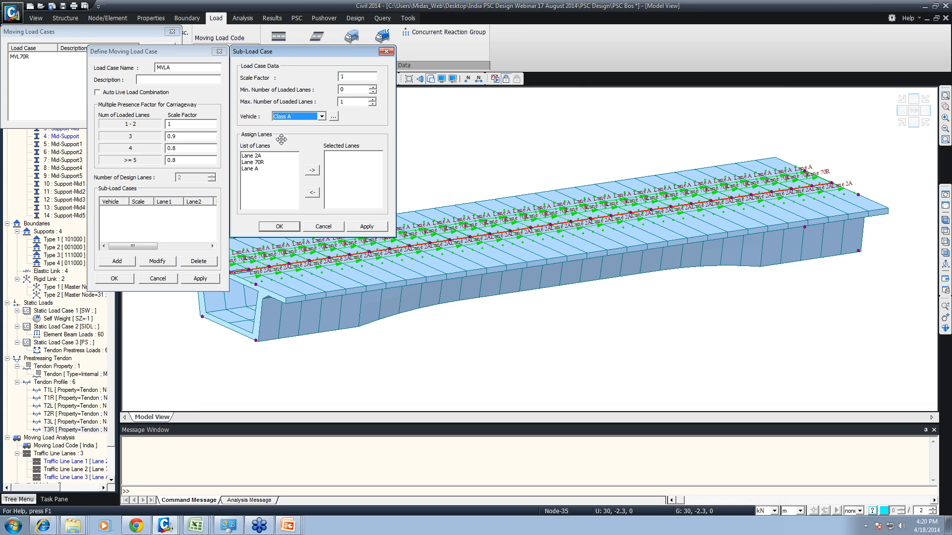
{"action": "double_click", "coordinate": [256, 156]}
{"action": "double_click", "coordinate": [252, 162]}
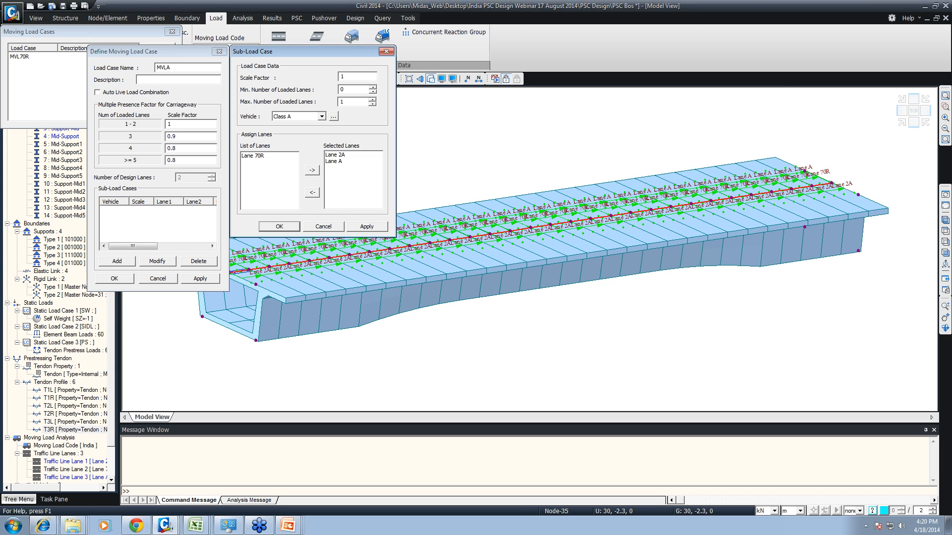
{"action": "left_click", "coordinate": [373, 99]}
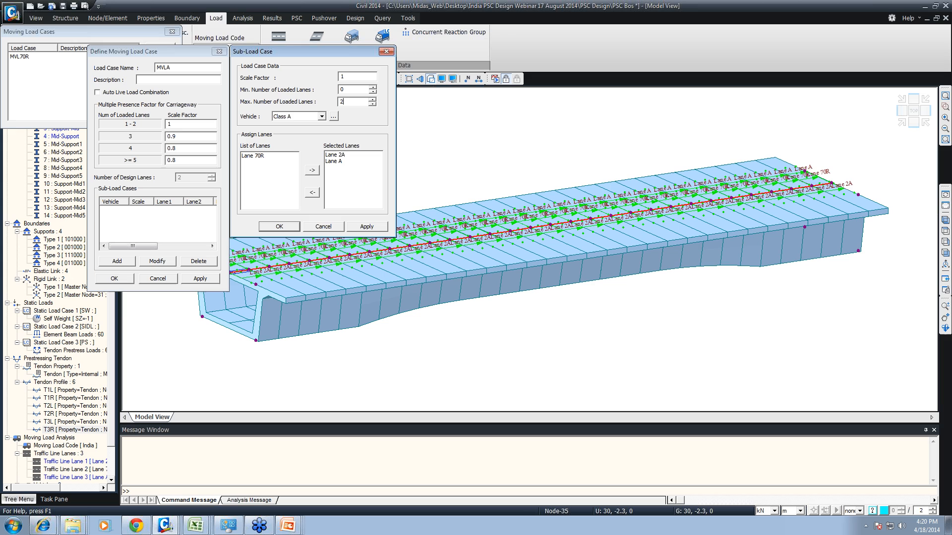
{"action": "left_click", "coordinate": [342, 90]}
{"action": "left_click", "coordinate": [279, 227]}
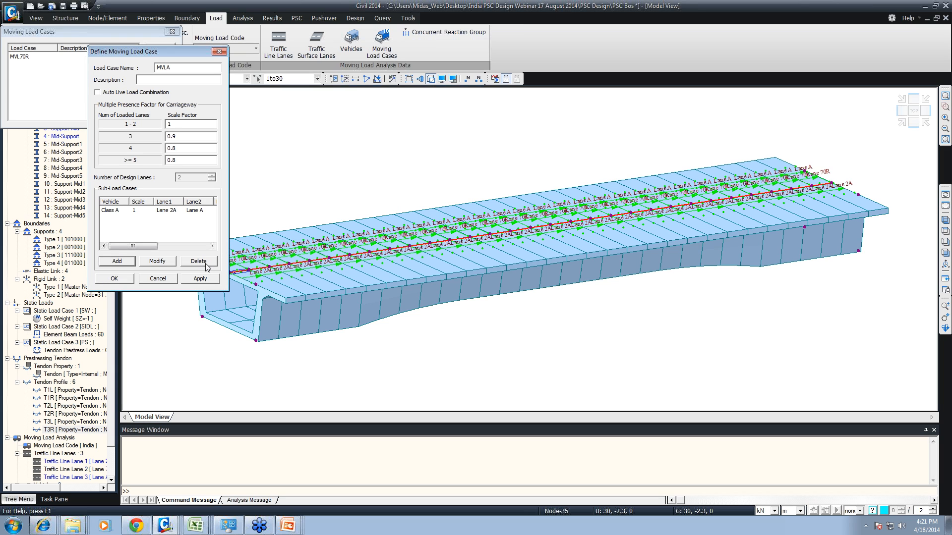
- Apply the MVLA moving load case and close the moving load case definitions
{"action": "left_click", "coordinate": [200, 279]}
{"action": "left_click", "coordinate": [174, 277]}
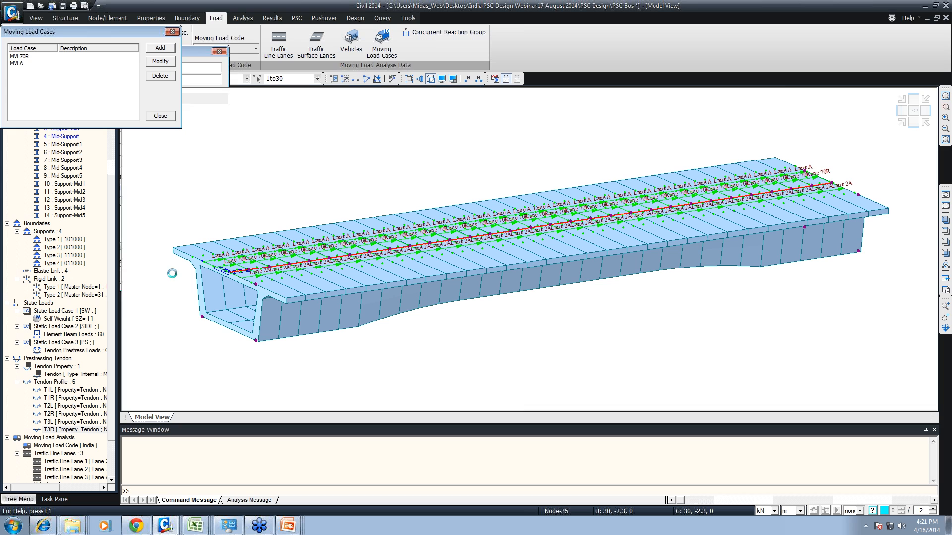
{"action": "left_click", "coordinate": [160, 116]}
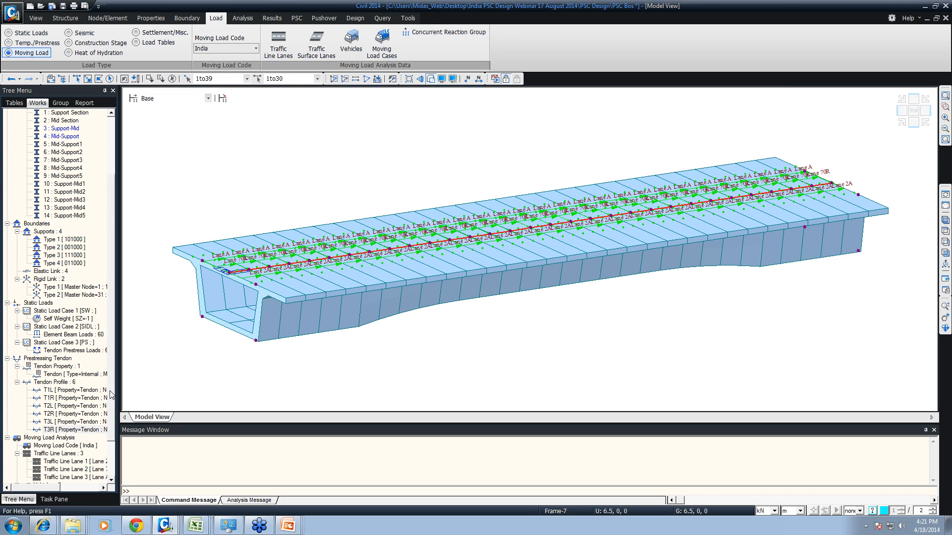
{"action": "scroll", "coordinate": [110, 219], "scroll_direction": "up", "scroll_amount": 4}
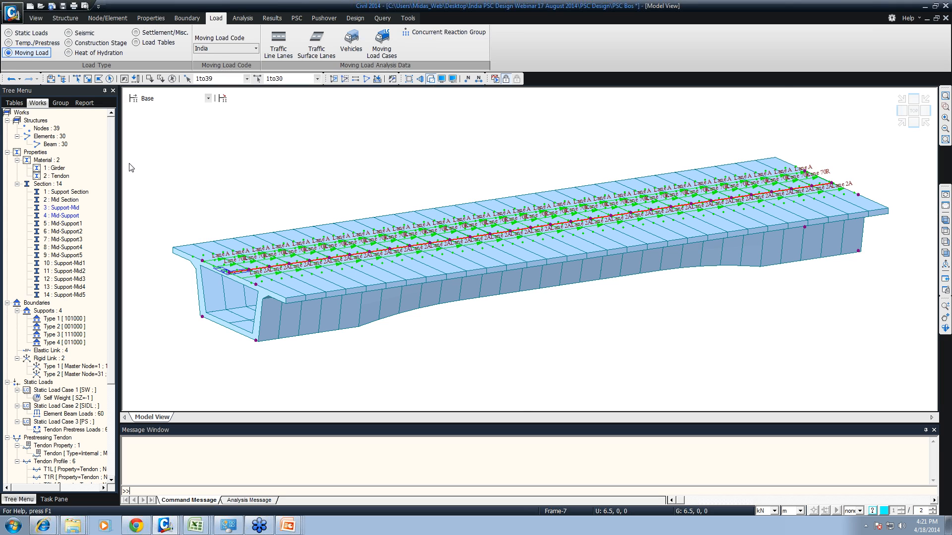
{"action": "left_click_drag", "start_coordinate": [253, 349], "coordinate": [253, 372]}
{"action": "type", "text": "trm"}
{"action": "type", "text": "ax"}
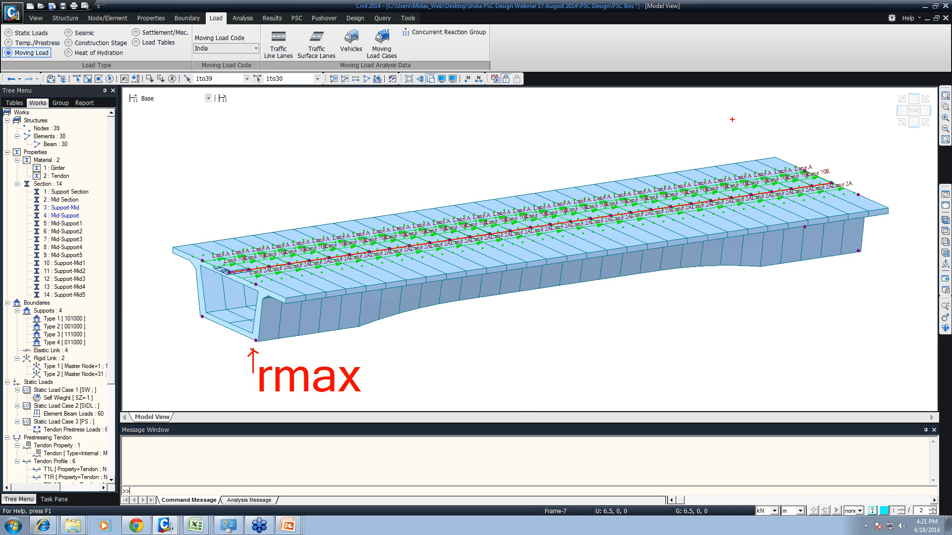
{"action": "left_click_drag", "start_coordinate": [209, 321], "coordinate": [204, 336], "text": "ctrl+shift"}
{"action": "left_click_drag", "start_coordinate": [858, 251], "coordinate": [859, 272], "text": "ctrl+shift"}
{"action": "left_click_drag", "start_coordinate": [809, 233], "coordinate": [807, 247], "text": "ctrl+shift"}
{"action": "key", "text": "Escape"}
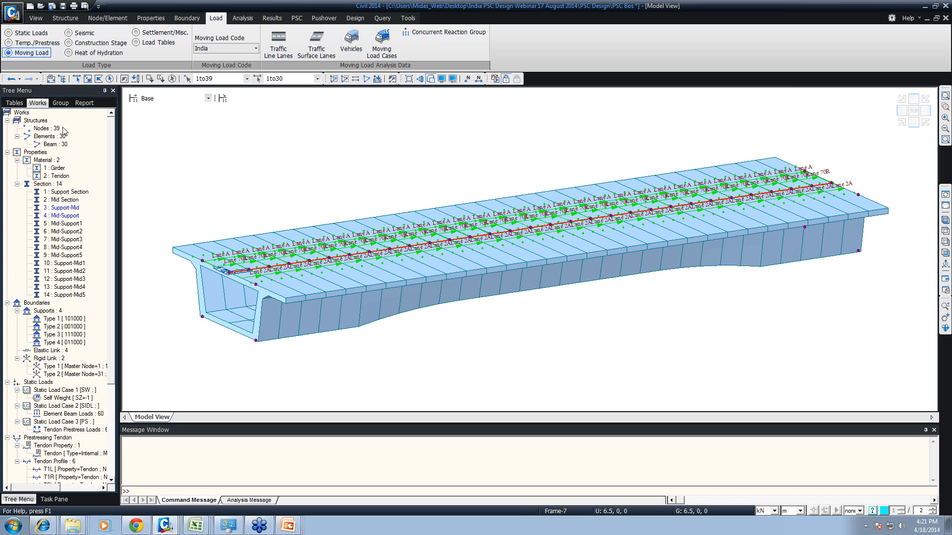
- Create a structure group named Concurrent
{"action": "left_click", "coordinate": [60, 102]}
{"action": "right_click", "coordinate": [38, 120]}
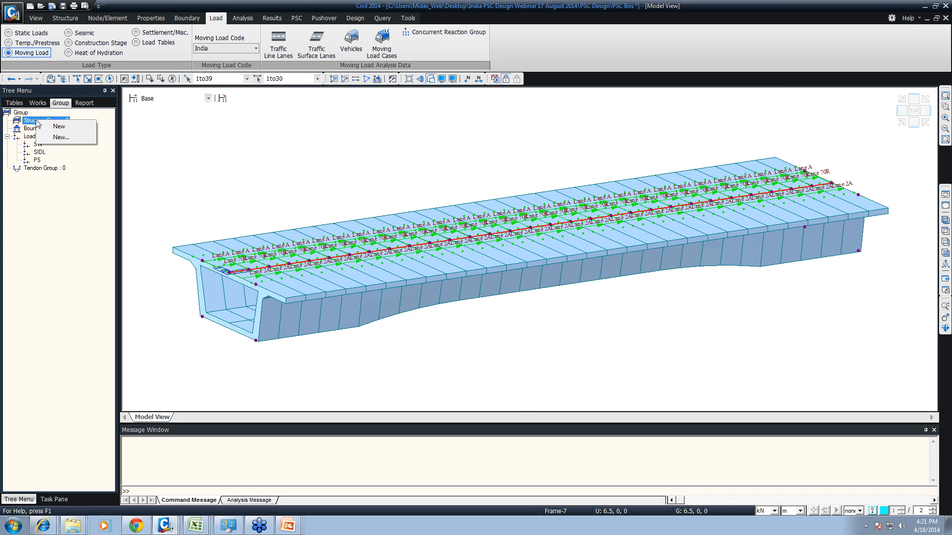
{"action": "left_click", "coordinate": [59, 137]}
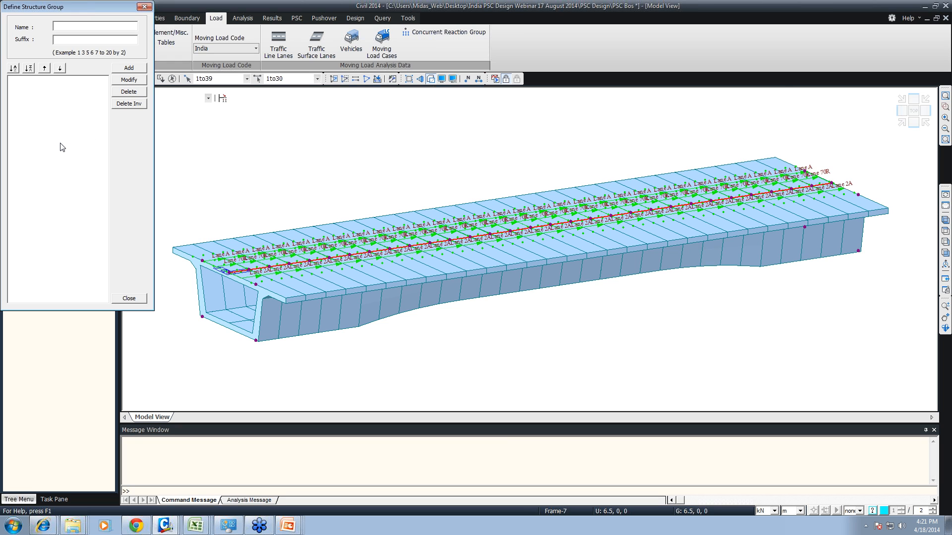
{"action": "type", "text": "Concuu"}
{"action": "type", "text": "rent"}
{"action": "left_click", "coordinate": [134, 68]}
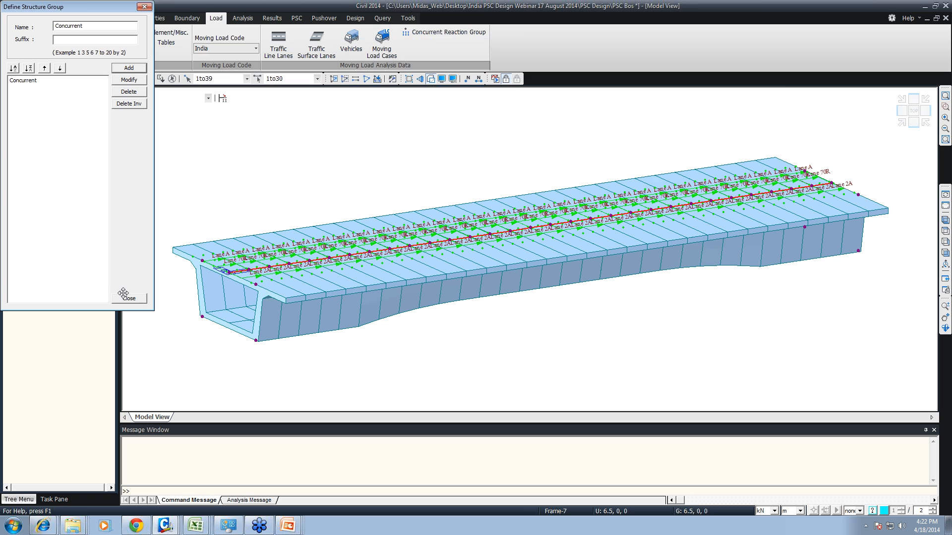
{"action": "left_click", "coordinate": [133, 299]}
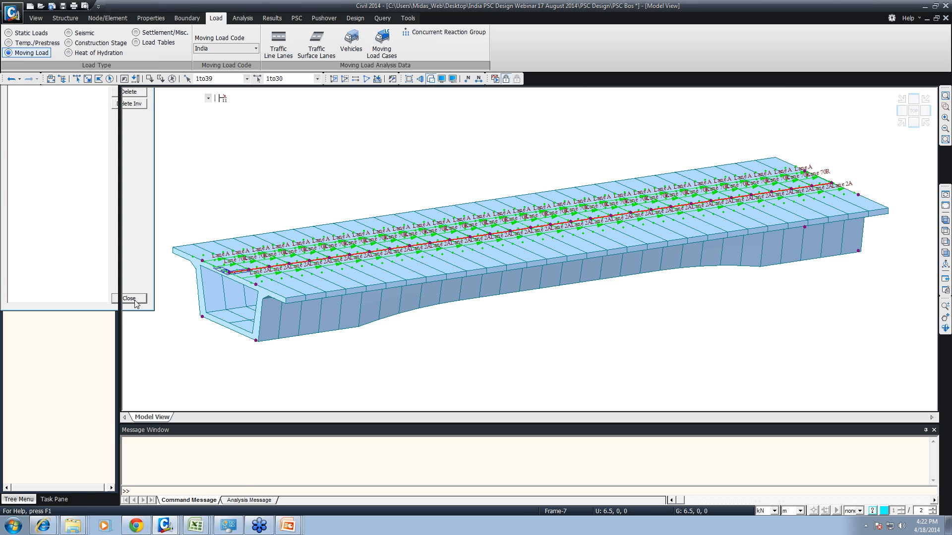
- Select the four support nodes 36 to 39 at the girder's bottom and assign them to the Concurrent structure group
{"action": "left_click", "coordinate": [172, 79]}
{"action": "key", "text": "ctrl+shift+f"}
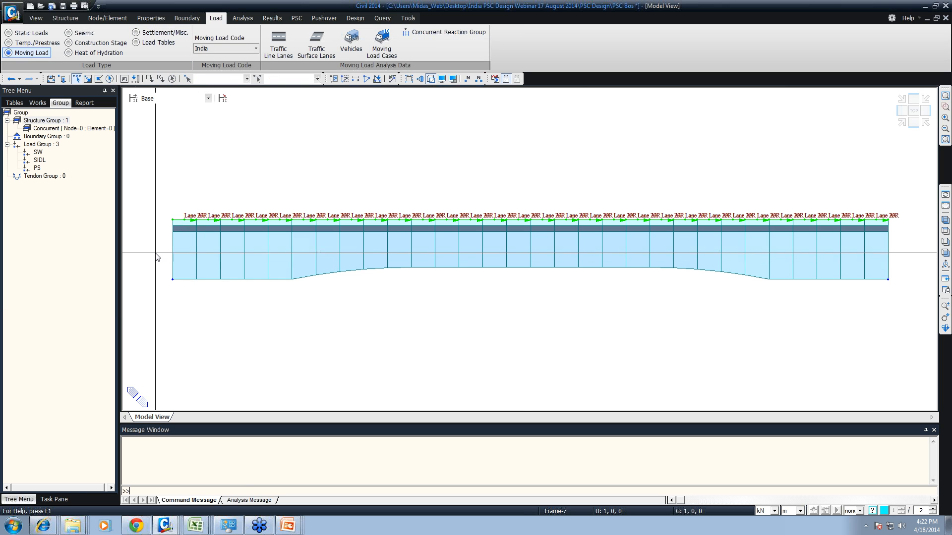
{"action": "left_click_drag", "start_coordinate": [144, 256], "coordinate": [896, 321]}
{"action": "key", "text": "ctrl+shift+i"}
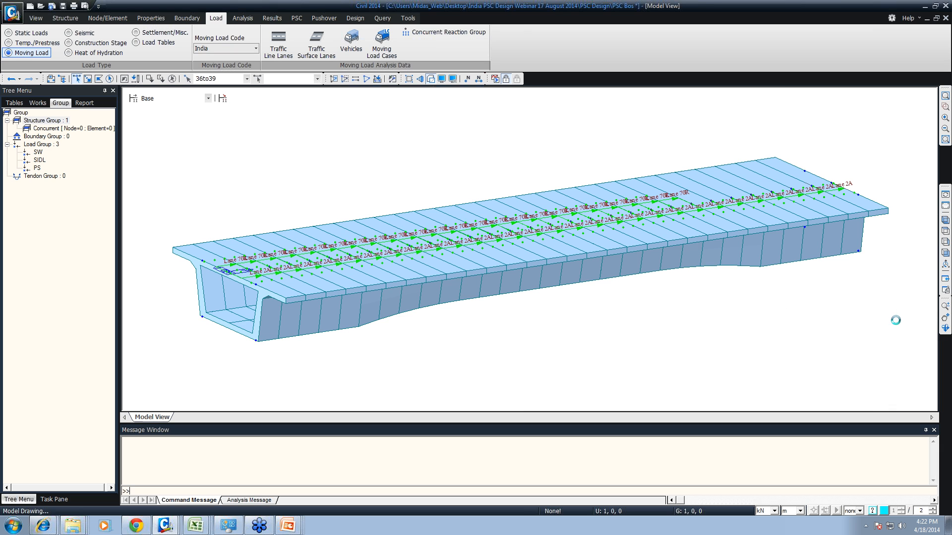
{"action": "left_click_drag", "start_coordinate": [60, 128], "coordinate": [290, 151]}
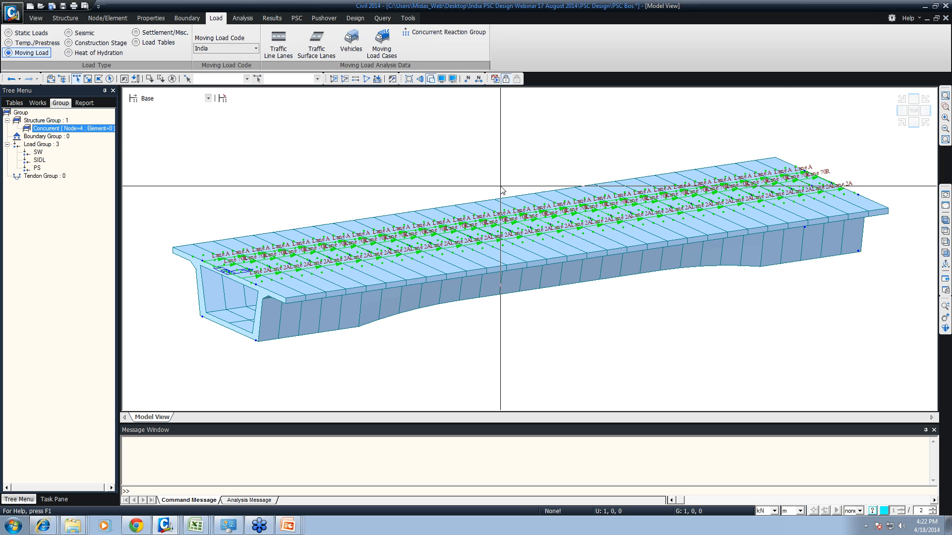
- Define the Concurrent node group as a concurrent reaction group
{"action": "left_click", "coordinate": [418, 33]}
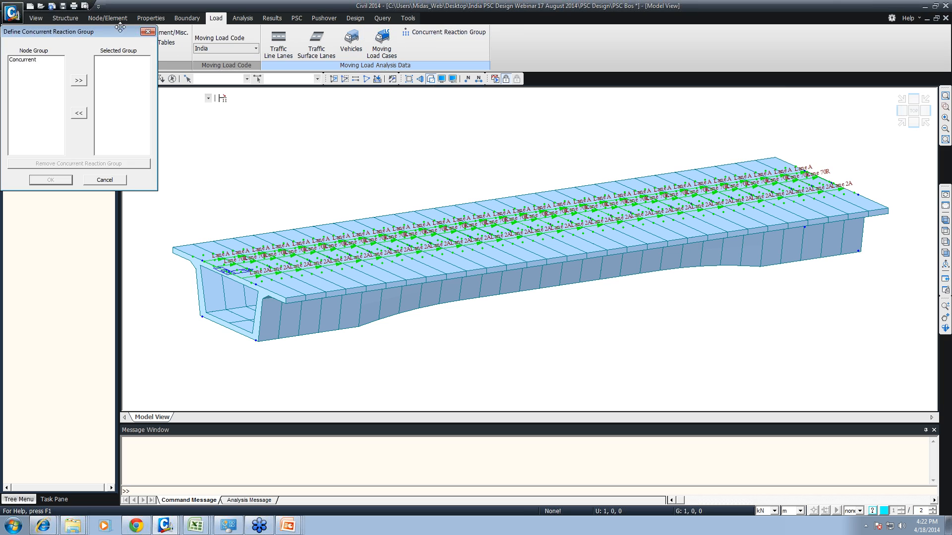
{"action": "double_click", "coordinate": [33, 61]}
{"action": "left_click", "coordinate": [55, 180]}
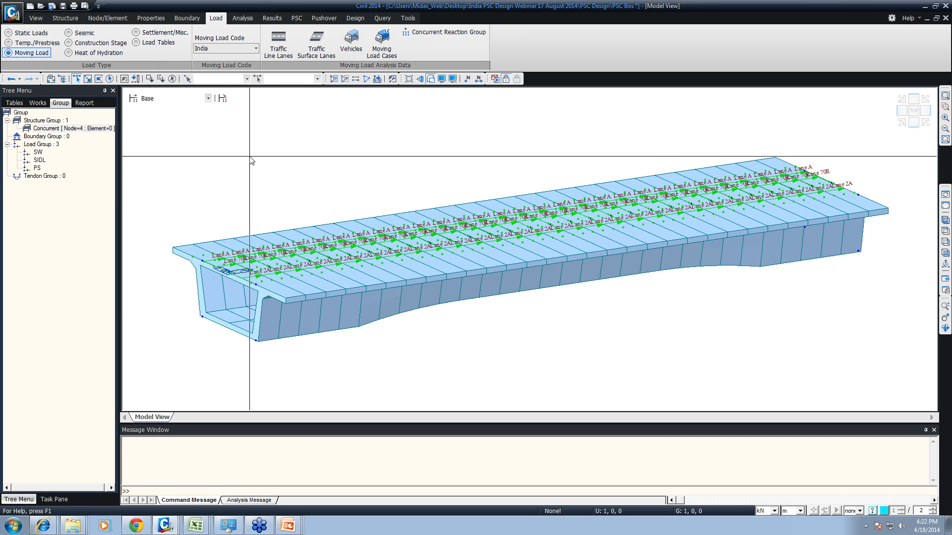
- Create a second structure group named SG alongside the Concurrent group
{"action": "left_click", "coordinate": [38, 102]}
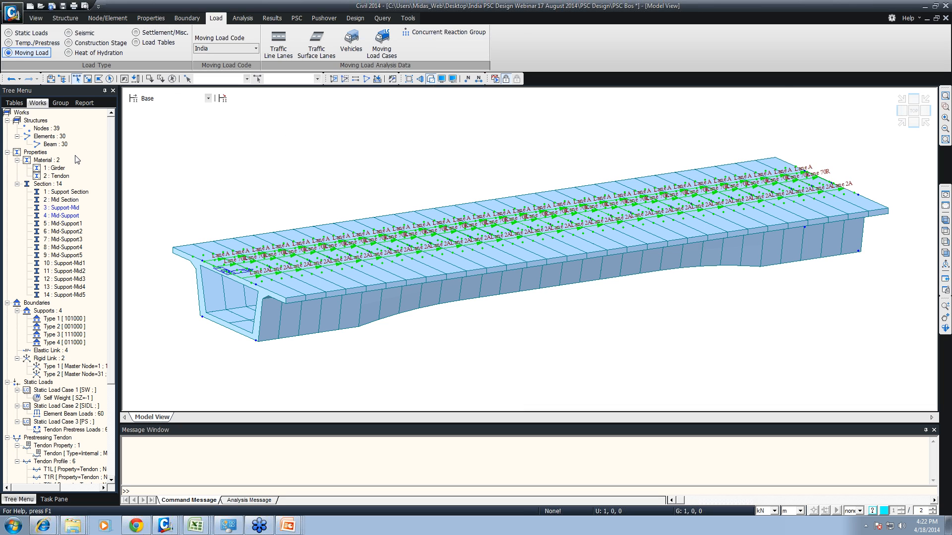
{"action": "left_click", "coordinate": [60, 102]}
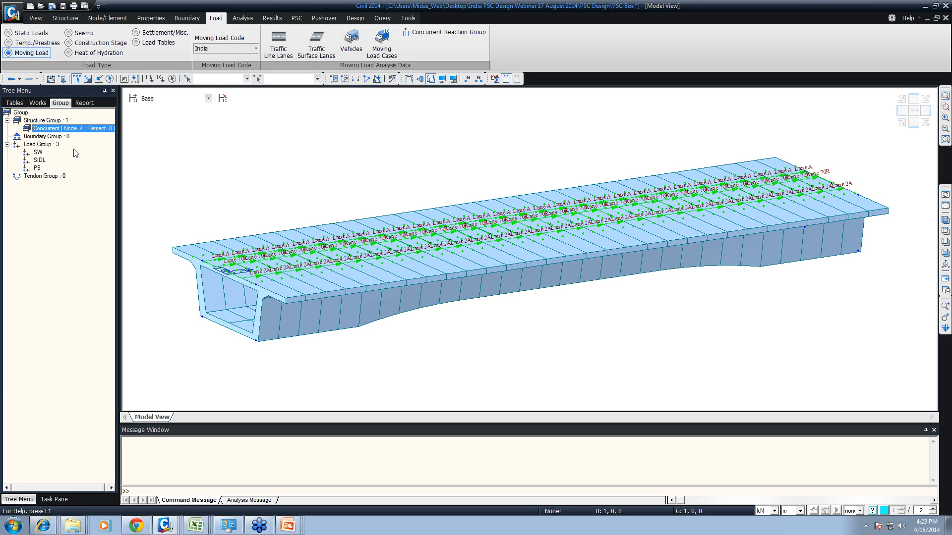
{"action": "right_click", "coordinate": [45, 121]}
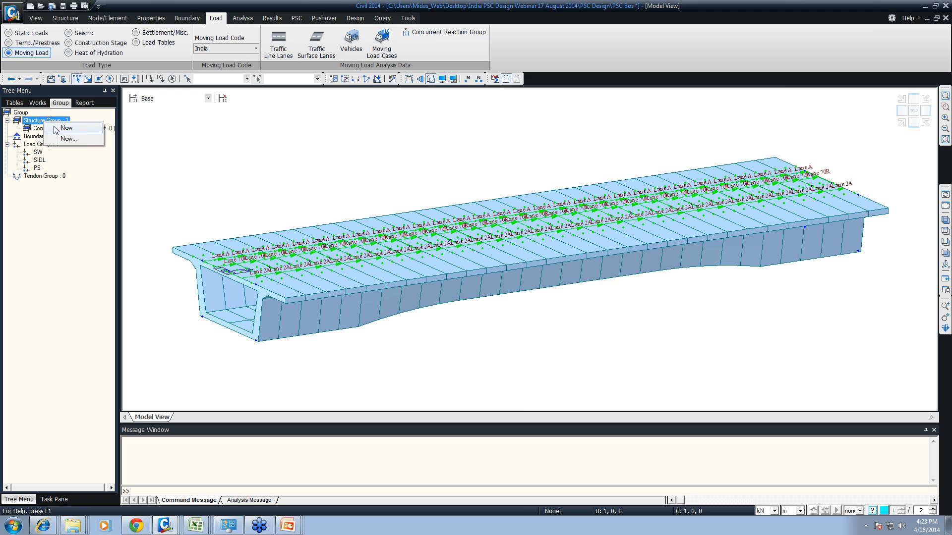
{"action": "left_click", "coordinate": [68, 139]}
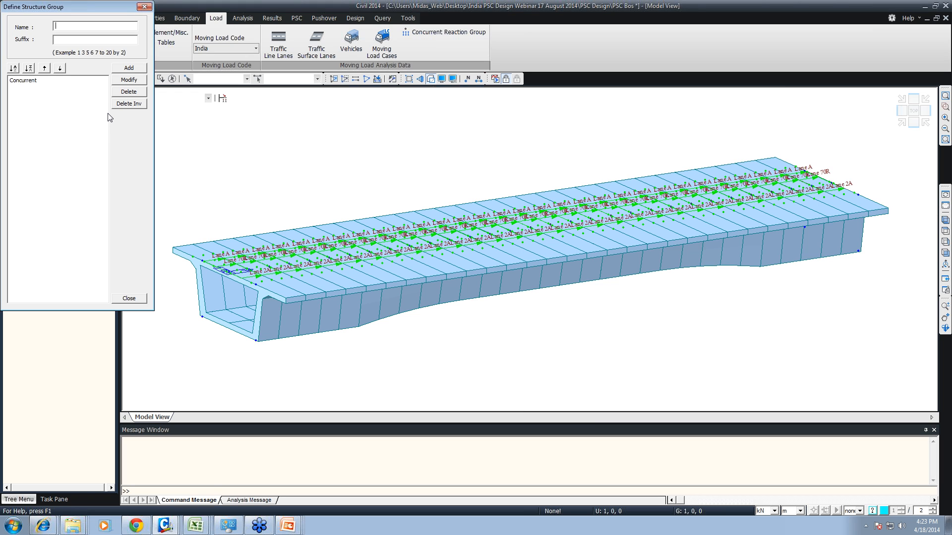
{"action": "type", "text": "All"}
{"action": "left_click", "coordinate": [133, 65]}
{"action": "left_click", "coordinate": [136, 295]}
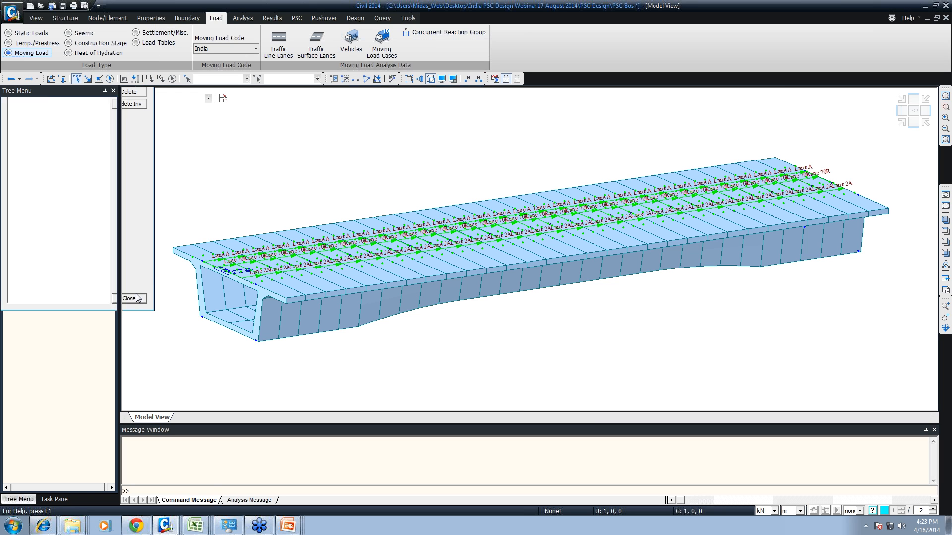
- Add one new boundary group with its default name
{"action": "right_click", "coordinate": [48, 144]}
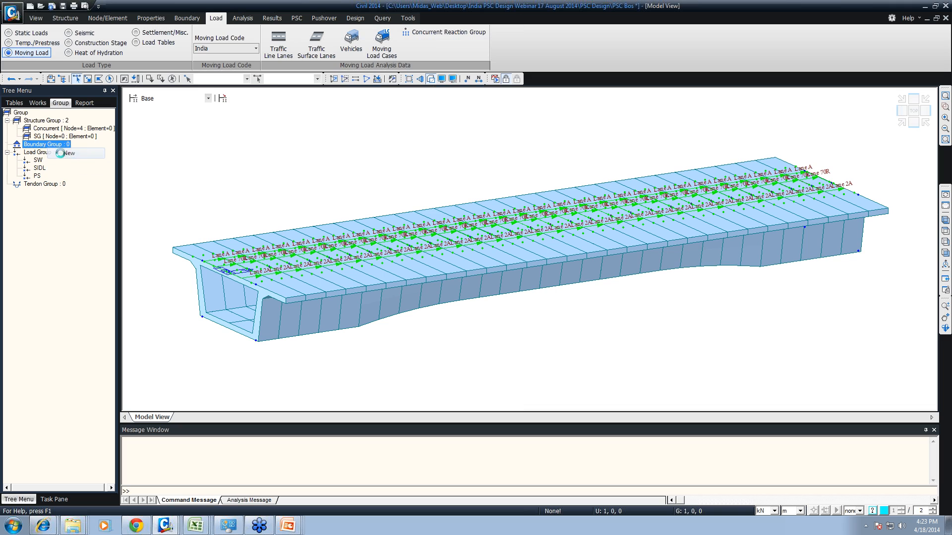
{"action": "left_click", "coordinate": [60, 153]}
{"action": "double_click", "coordinate": [58, 160]}
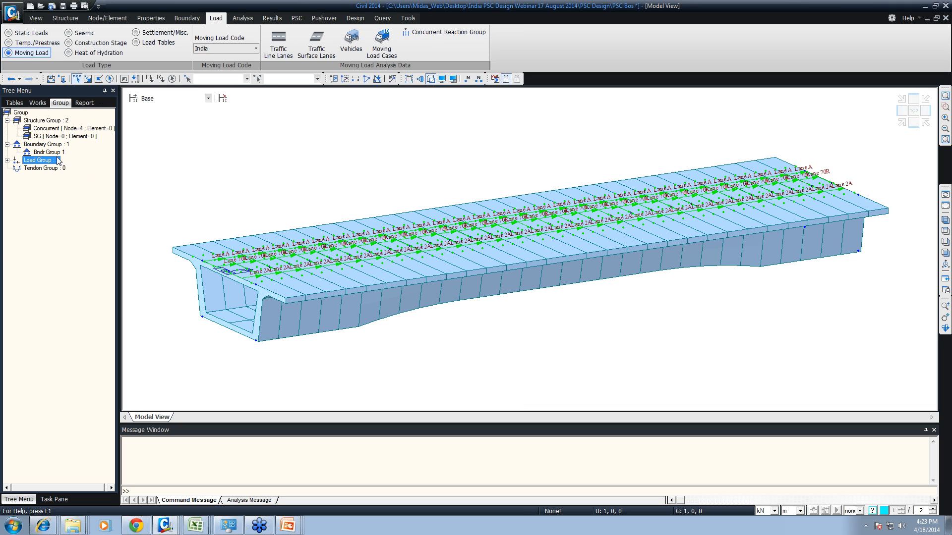
{"action": "double_click", "coordinate": [49, 161]}
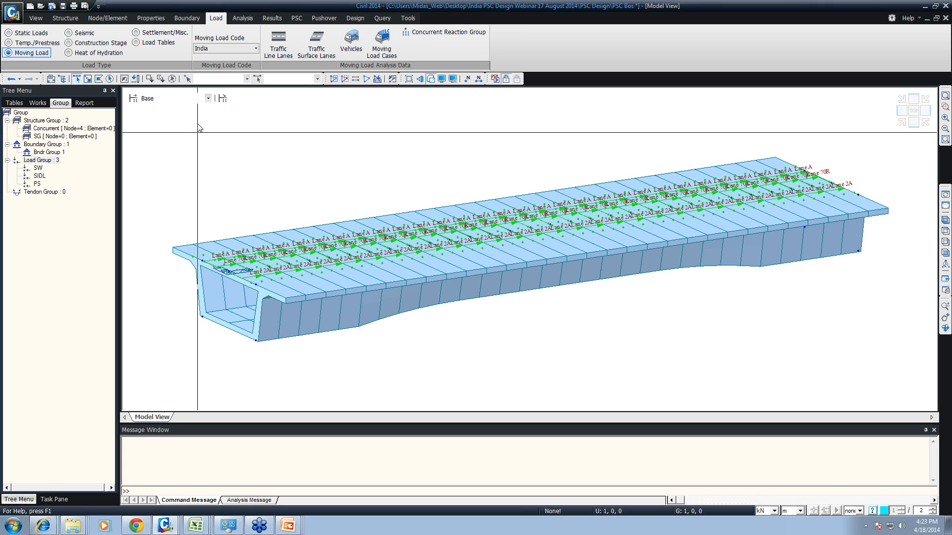
- Annotate the screen with the red title "Construction Stage" above the girder model
{"action": "type", "text": "t"}
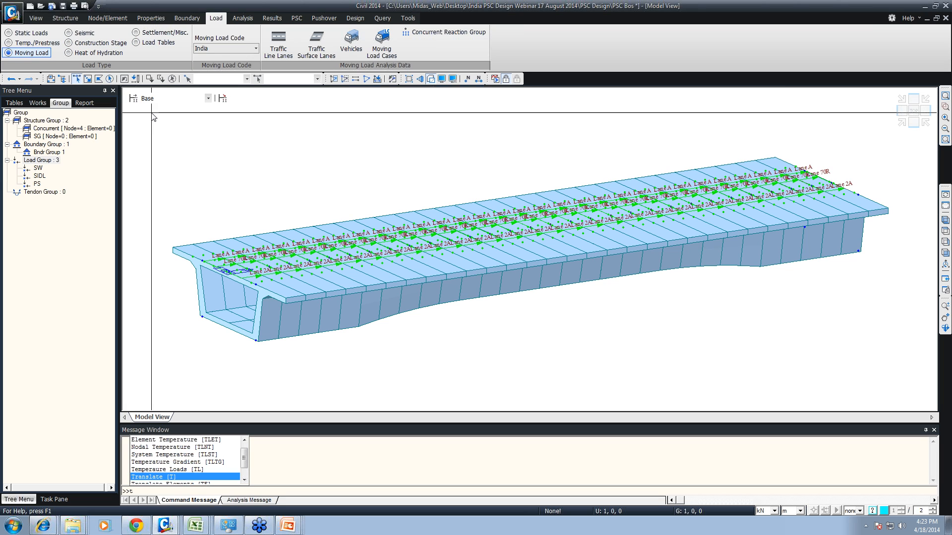
{"action": "key", "text": "Escape"}
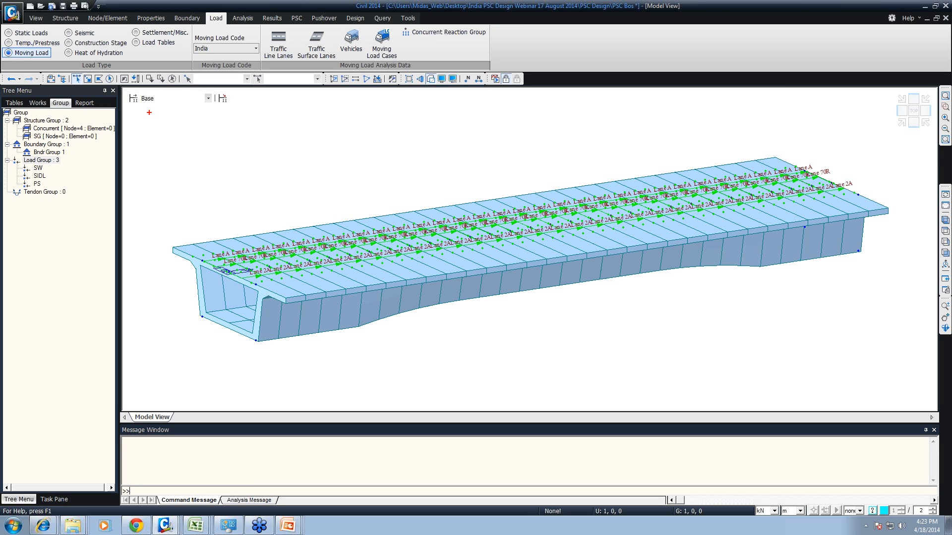
{"action": "type", "text": "t"}
{"action": "type", "text": "Co"}
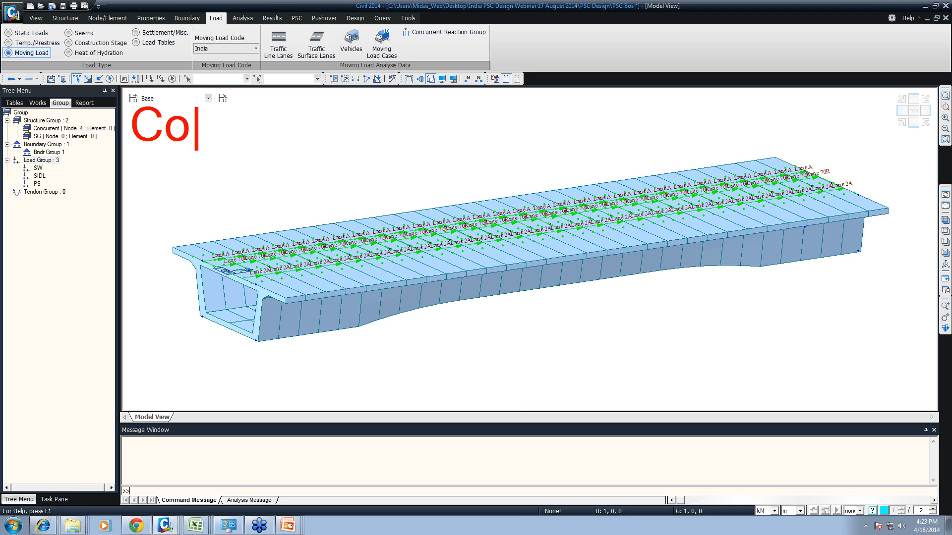
{"action": "type", "text": "nstruction "}
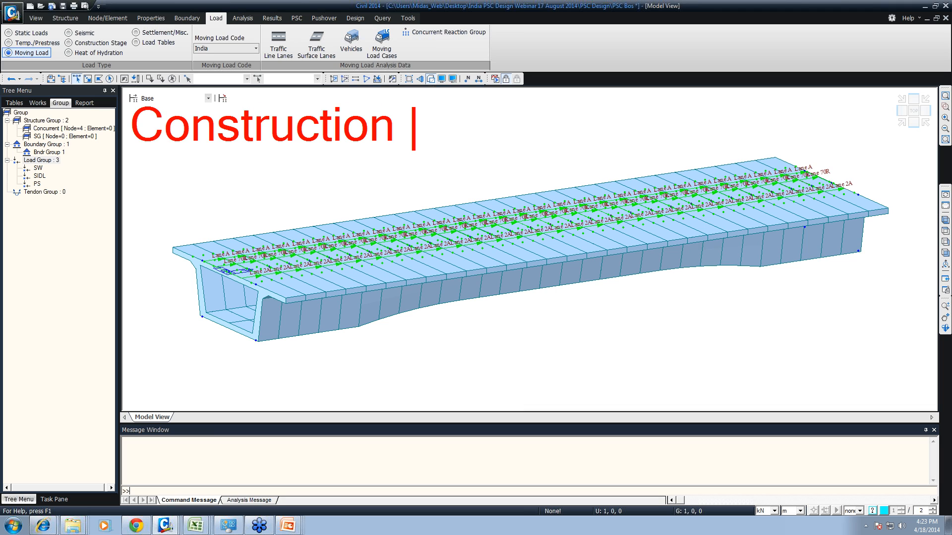
{"action": "type", "text": "Stage"}
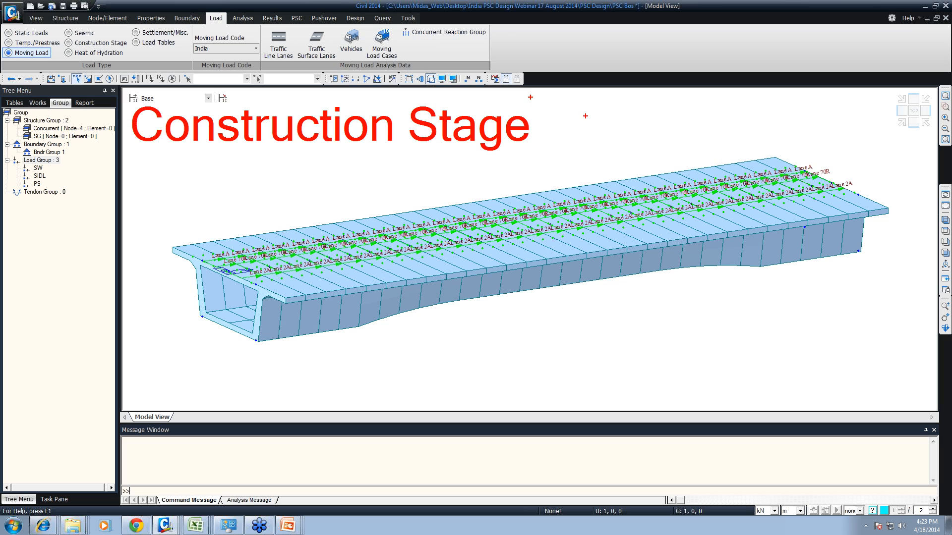
- Draw a red rectangular frame beside the "Construction Stage" title and label it "MP"
{"action": "left_click_drag", "start_coordinate": [716, 24], "coordinate": [944, 150], "text": "ctrl"}
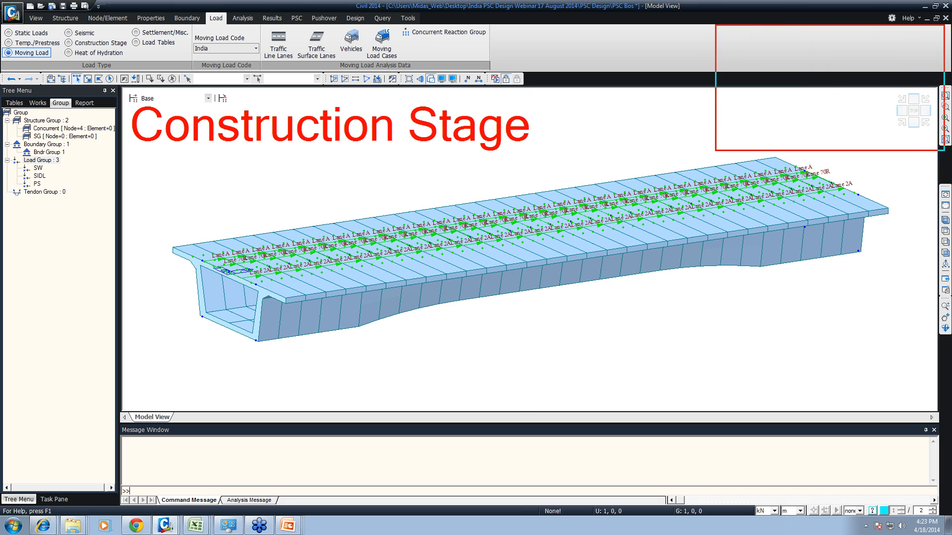
{"action": "type", "text": "t"}
{"action": "type", "text": "M"}
{"action": "type", "text": "P"}
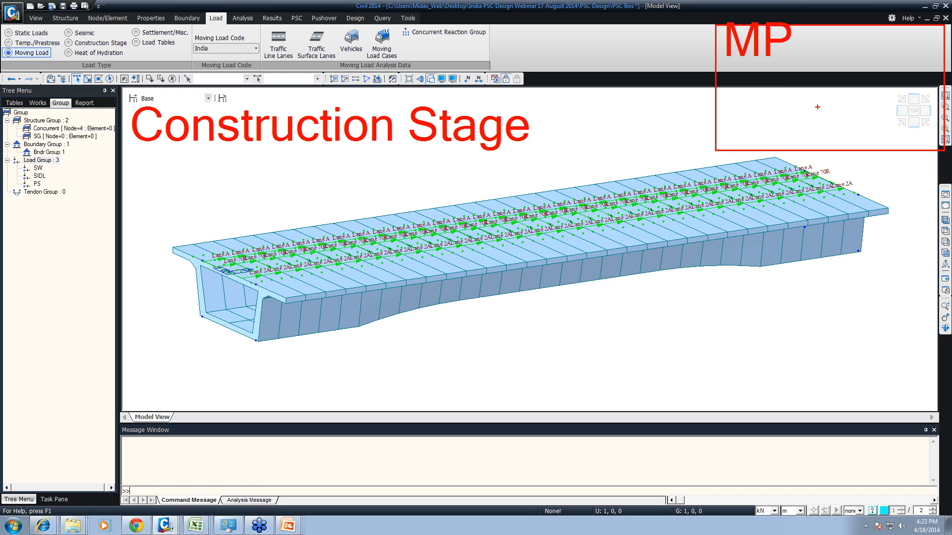
- Sketch a box girder cross-section with a top slab and sloping webs inside the MP frame, and add the label "7days"
{"action": "mouse_move", "coordinate": [746, 83]}
{"action": "left_mouse_down"}
{"action": "mouse_move", "coordinate": [747, 93]}
{"action": "mouse_move", "coordinate": [885, 93]}
{"action": "left_mouse_up"}
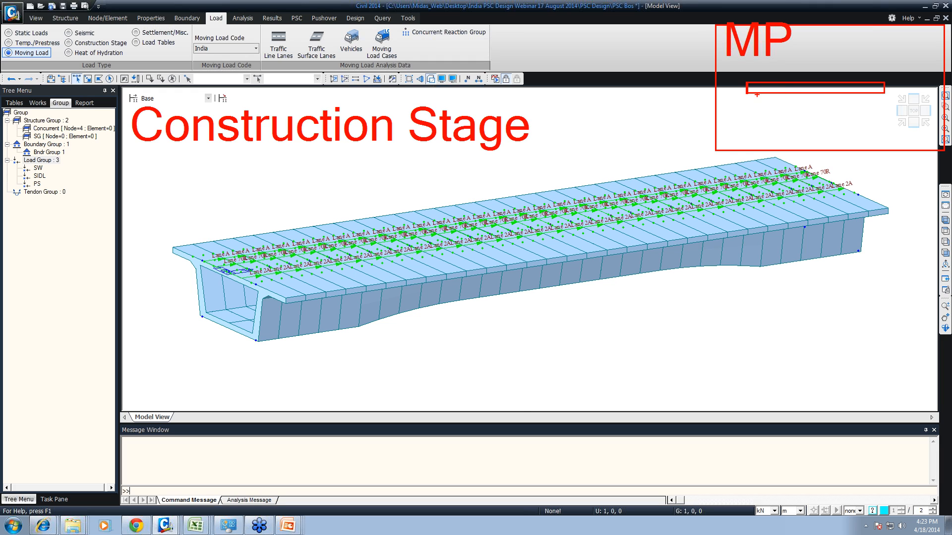
{"action": "mouse_move", "coordinate": [757, 94]}
{"action": "left_mouse_down"}
{"action": "mouse_move", "coordinate": [775, 121]}
{"action": "mouse_move", "coordinate": [871, 118]}
{"action": "mouse_move", "coordinate": [857, 122]}
{"action": "left_mouse_up"}
{"action": "left_click_drag", "start_coordinate": [859, 75], "coordinate": [857, 119]}
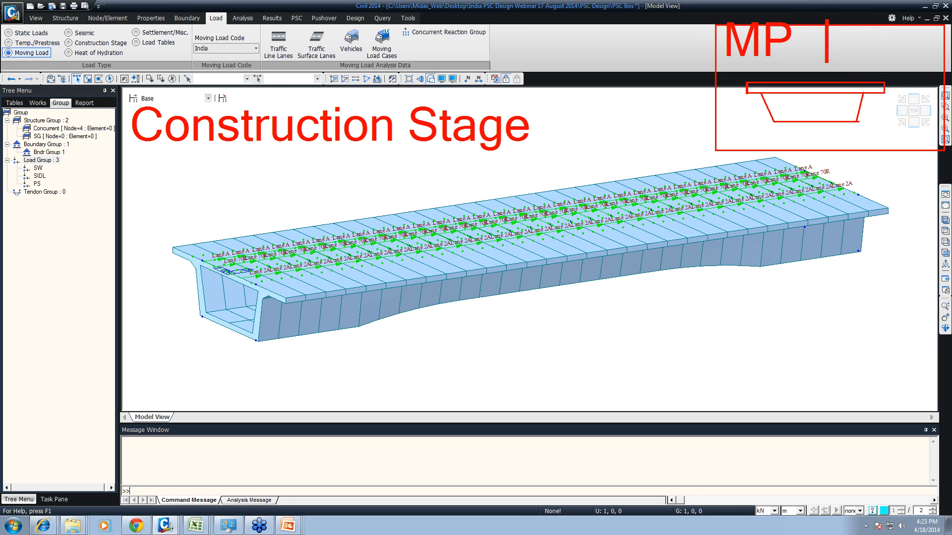
{"action": "type", "text": "7days"}
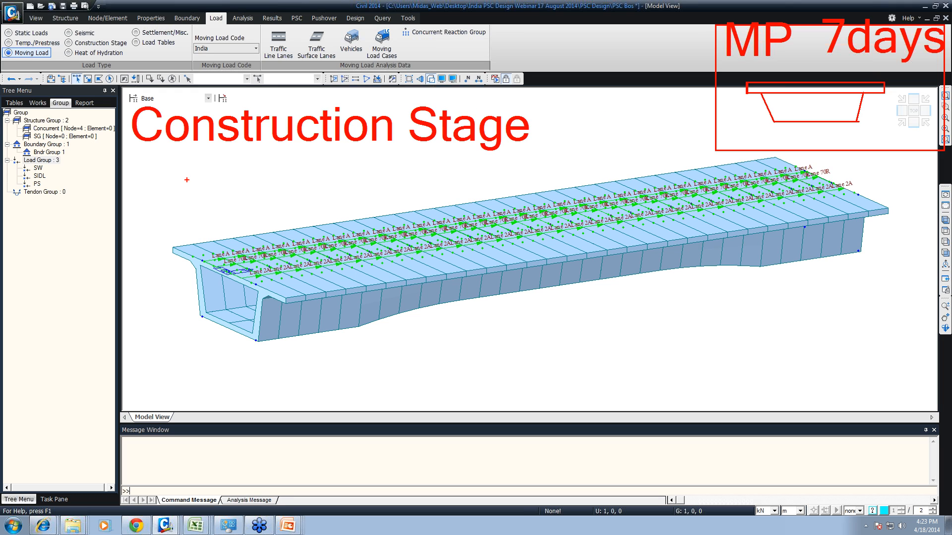
{"action": "type", "text": "t1"}
- Write the annotation "Stage 1" beneath the "Construction Stage" title
{"action": "key", "text": "BackSpace"}
{"action": "key", "text": "BackSpace"}
{"action": "type", "text": "Stage 1"}
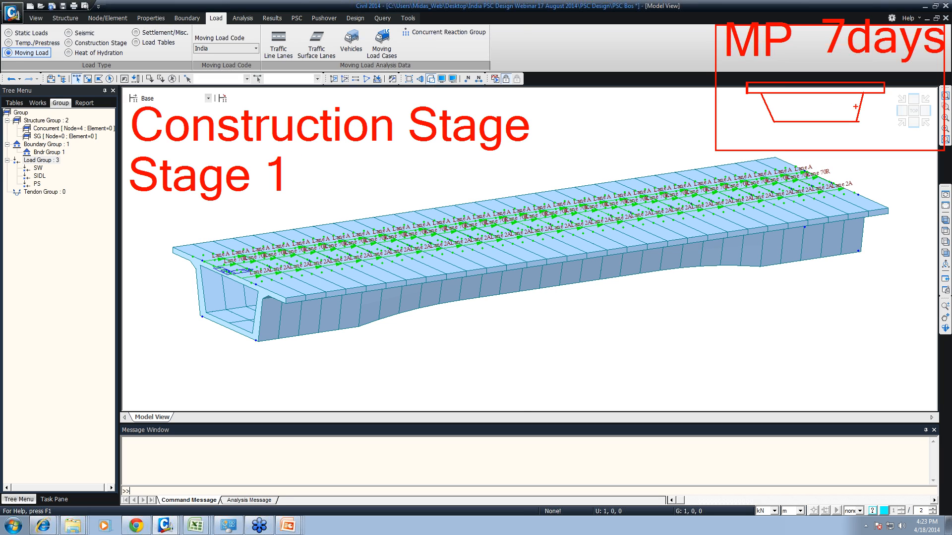
- Draw an arrow from the sketched cross-section to the girder deck and write "Age = 7 days" beside "Stage 1"
{"action": "mouse_move", "coordinate": [805, 107]}
{"action": "left_mouse_down"}
{"action": "mouse_move", "coordinate": [628, 180]}
{"action": "mouse_move", "coordinate": [654, 177]}
{"action": "left_mouse_up"}
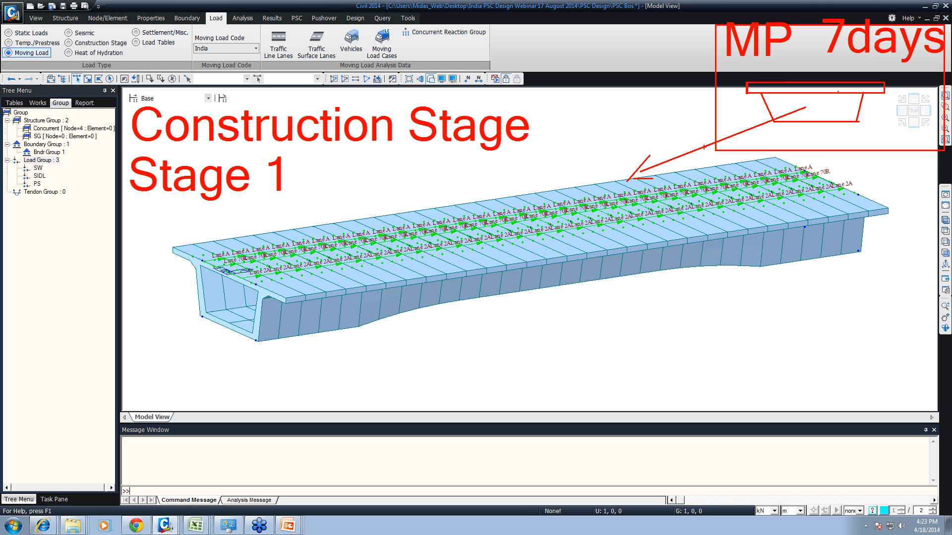
{"action": "left_click", "coordinate": [305, 206]}
{"action": "type", "text": "Age"}
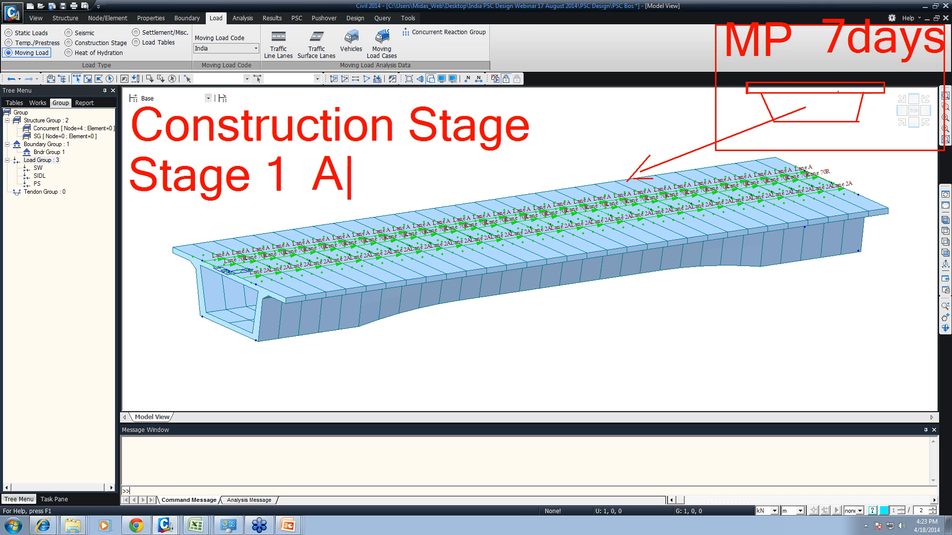
{"action": "type", "text": " = 7"}
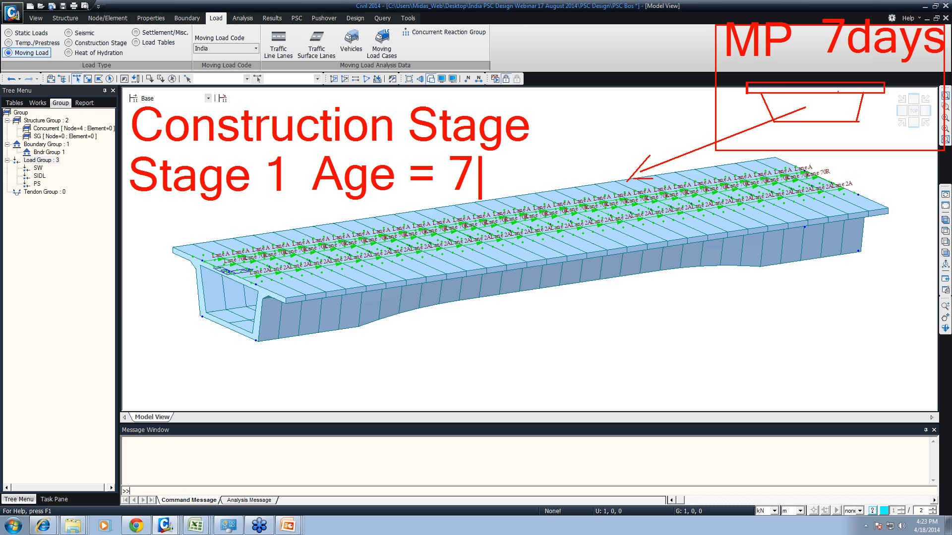
{"action": "type", "text": " days"}
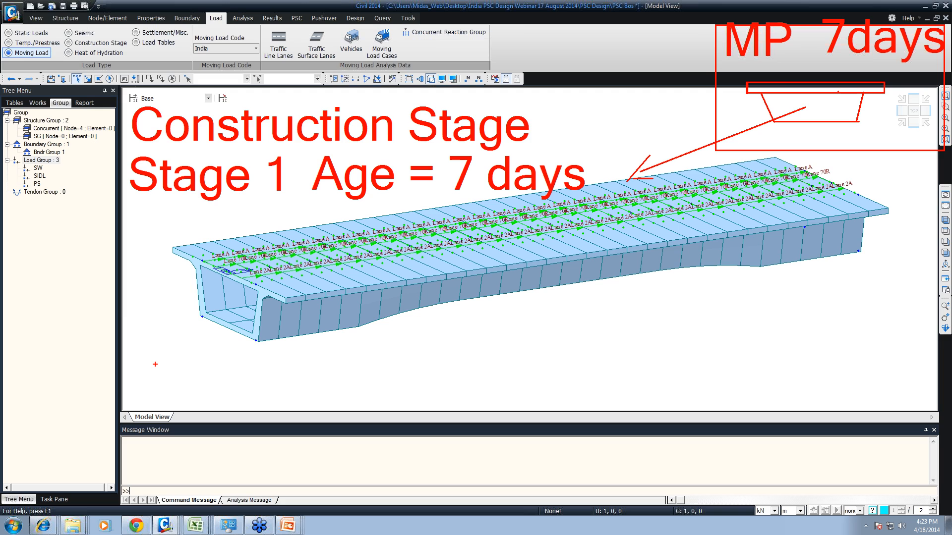
- Write the annotation "element boundary" below the girder model
{"action": "type", "text": "te"}
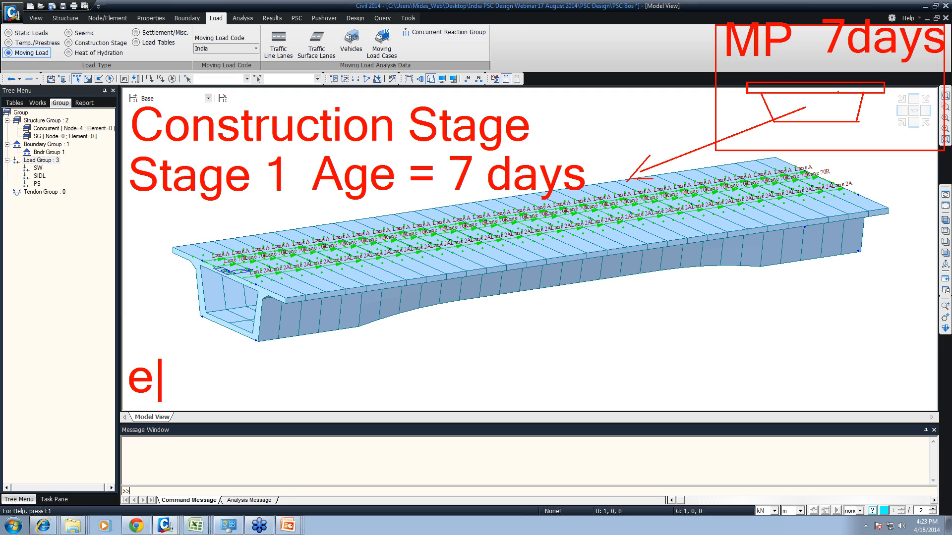
{"action": "type", "text": "lemt"}
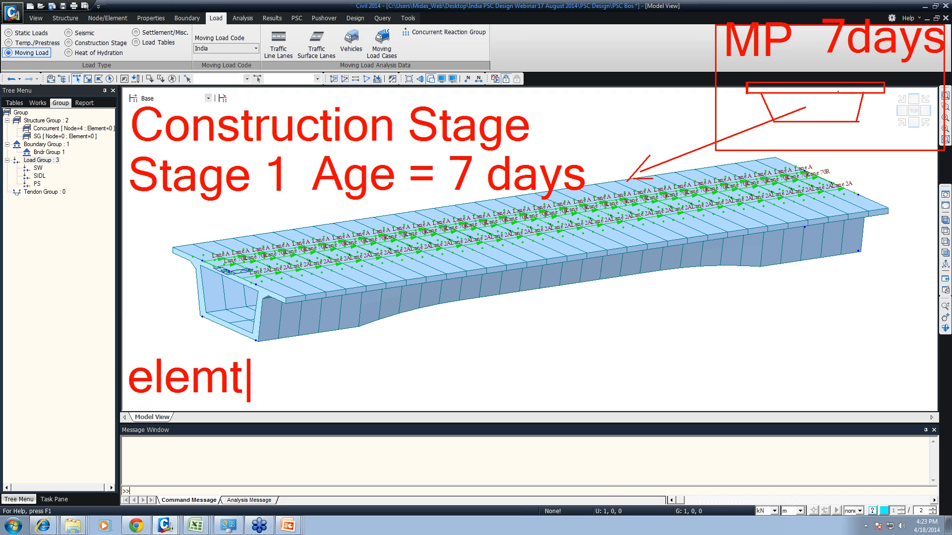
{"action": "key", "text": "BackSpace"}
{"action": "type", "text": "ent "}
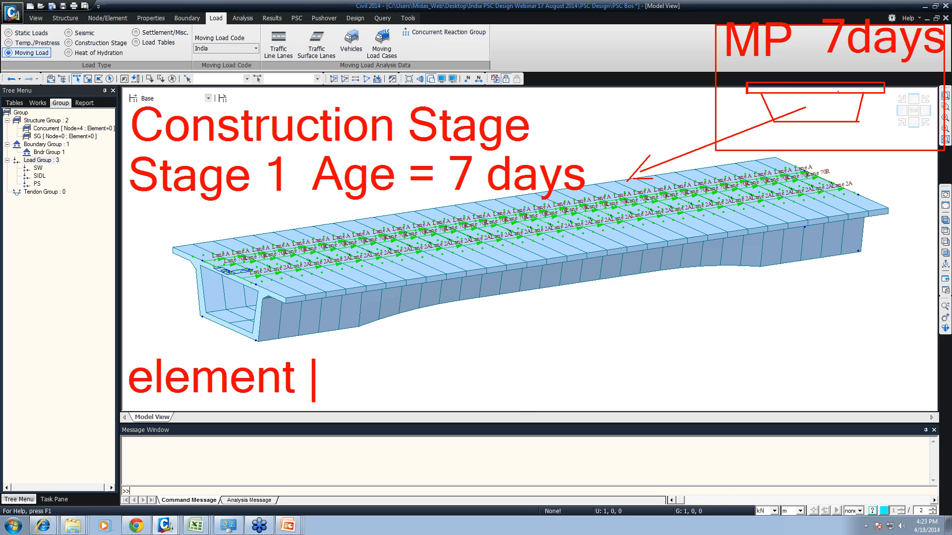
{"action": "type", "text": "b"}
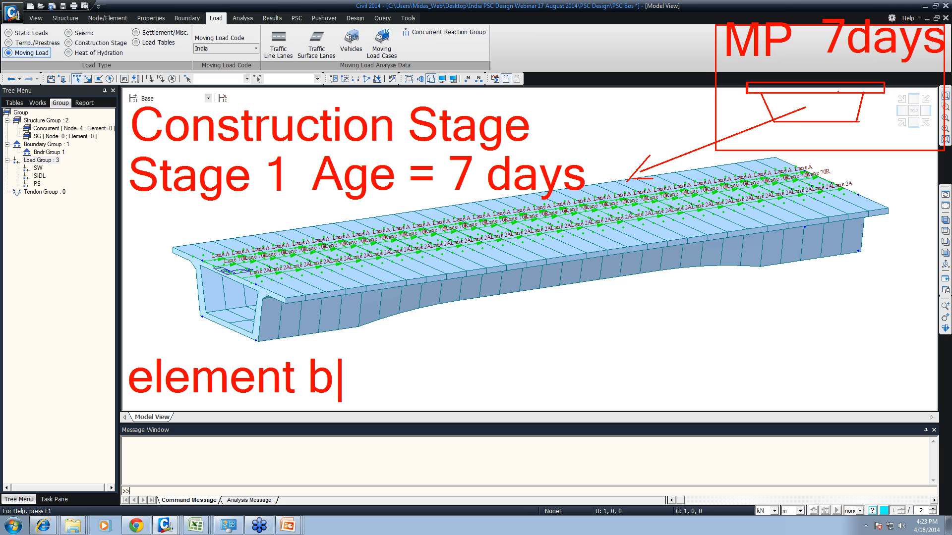
{"action": "type", "text": "oundary"}
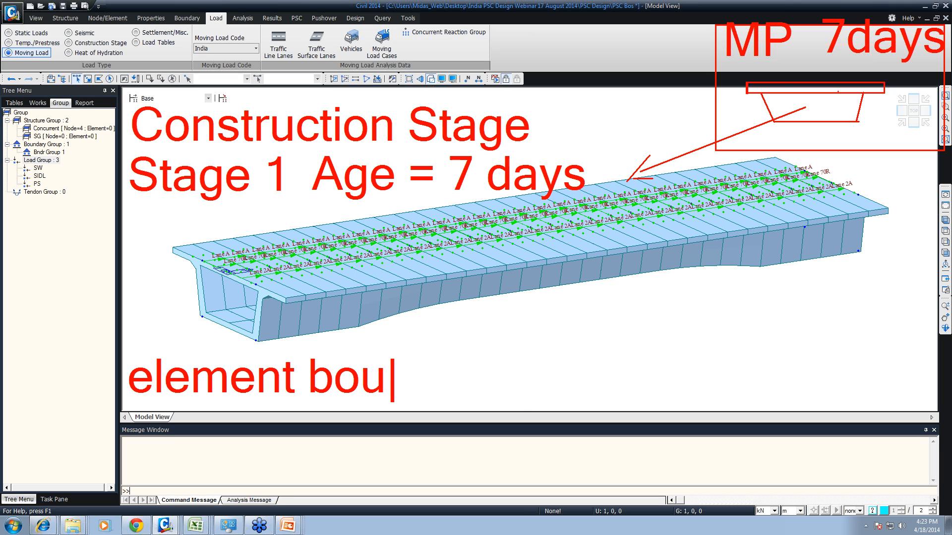
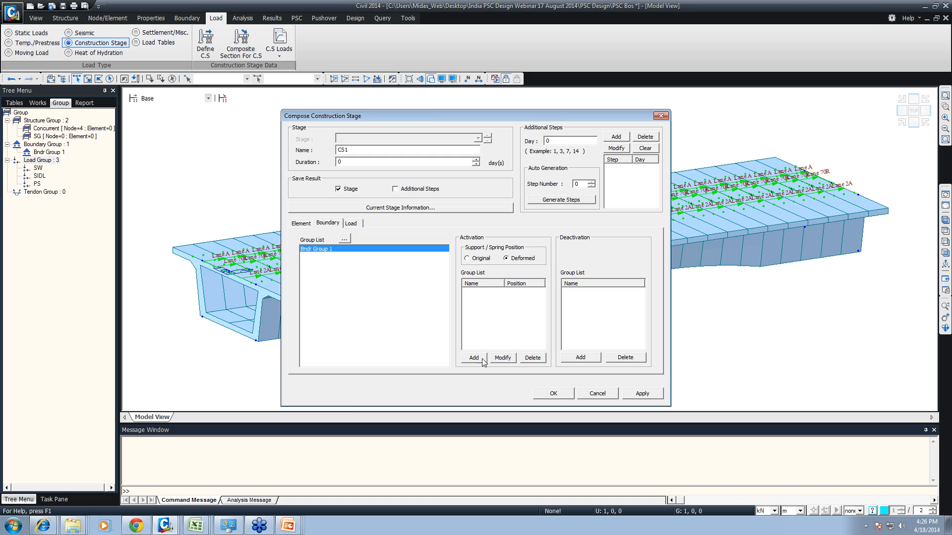
- Add an additional step at day 10 to construction stage CS1
{"action": "left_click", "coordinate": [350, 223]}
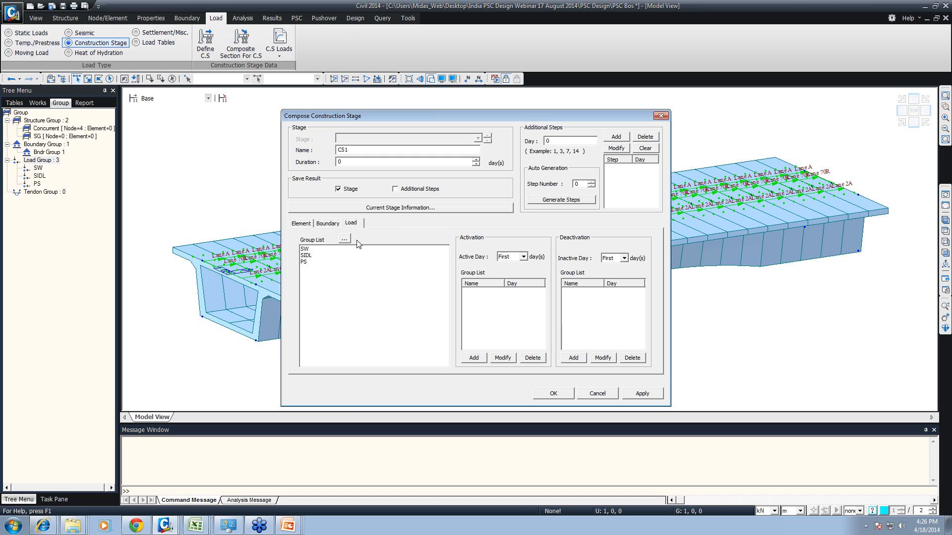
{"action": "left_click", "coordinate": [303, 261]}
{"action": "left_click", "coordinate": [510, 257]}
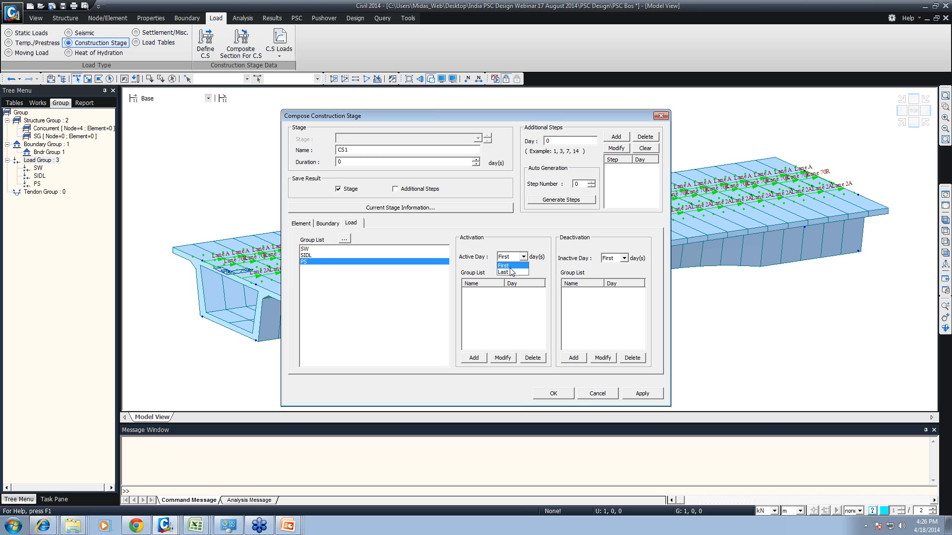
{"action": "left_click", "coordinate": [522, 248]}
{"action": "left_click", "coordinate": [548, 141]}
{"action": "type", "text": "10"}
{"action": "left_click", "coordinate": [616, 136]}
{"action": "left_click", "coordinate": [613, 169]}
- Activate the PS load group on day 10 of stage CS1
{"action": "left_click", "coordinate": [304, 262]}
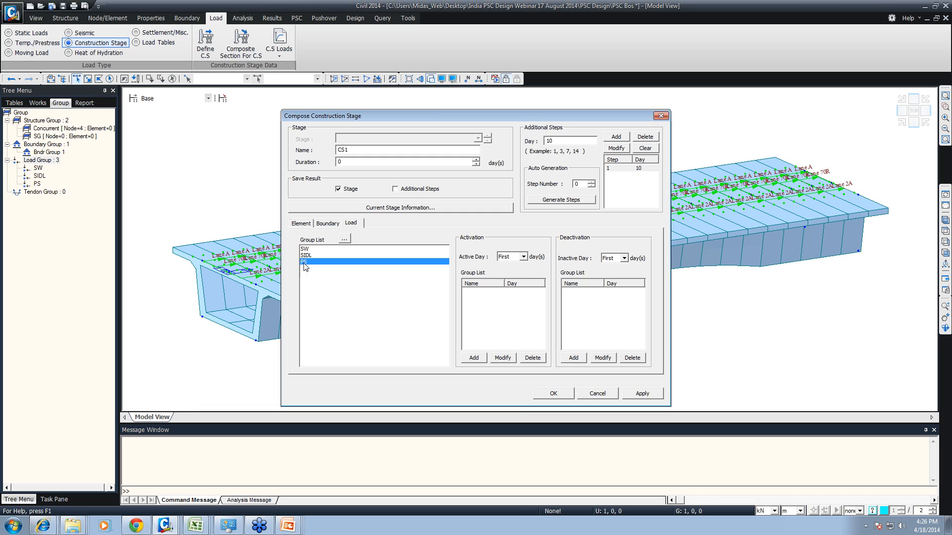
{"action": "left_click", "coordinate": [505, 257]}
{"action": "left_click", "coordinate": [501, 279]}
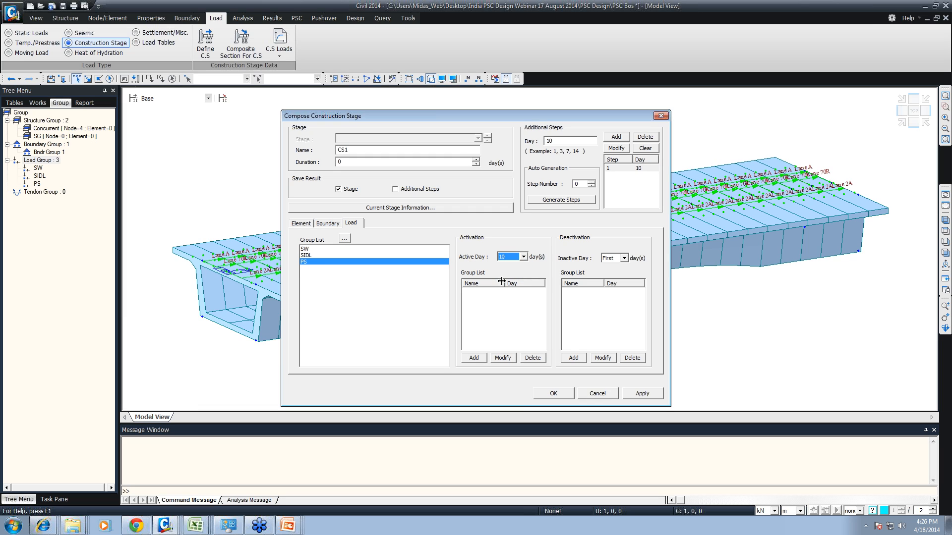
{"action": "left_click", "coordinate": [474, 358]}
- Activate the SW load group on the first day and apply CS1 with a duration of 30 days
{"action": "left_click", "coordinate": [306, 249]}
{"action": "left_click", "coordinate": [505, 266]}
{"action": "left_click", "coordinate": [474, 357]}
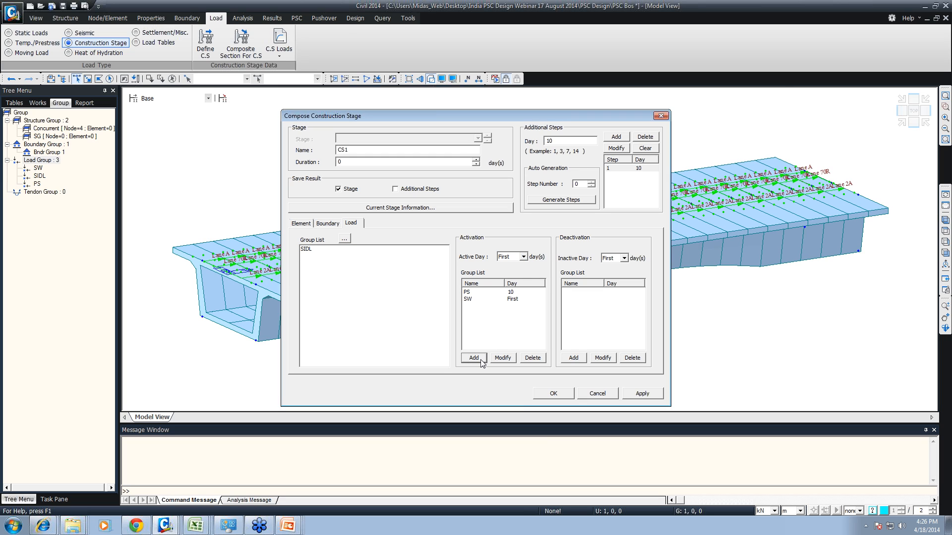
{"action": "left_click_drag", "start_coordinate": [344, 162], "coordinate": [329, 163]}
{"action": "left_click", "coordinate": [645, 394]}
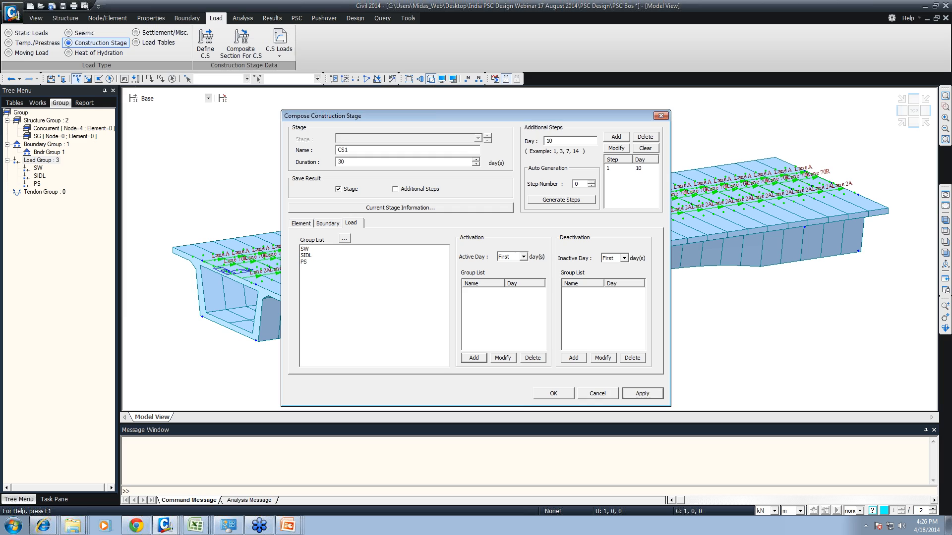
- Create construction stage CS2 with a 30-day duration and activate the SIDL load group in it
{"action": "left_click", "coordinate": [348, 149]}
{"action": "type", "text": "2"}
{"action": "left_click", "coordinate": [310, 256]}
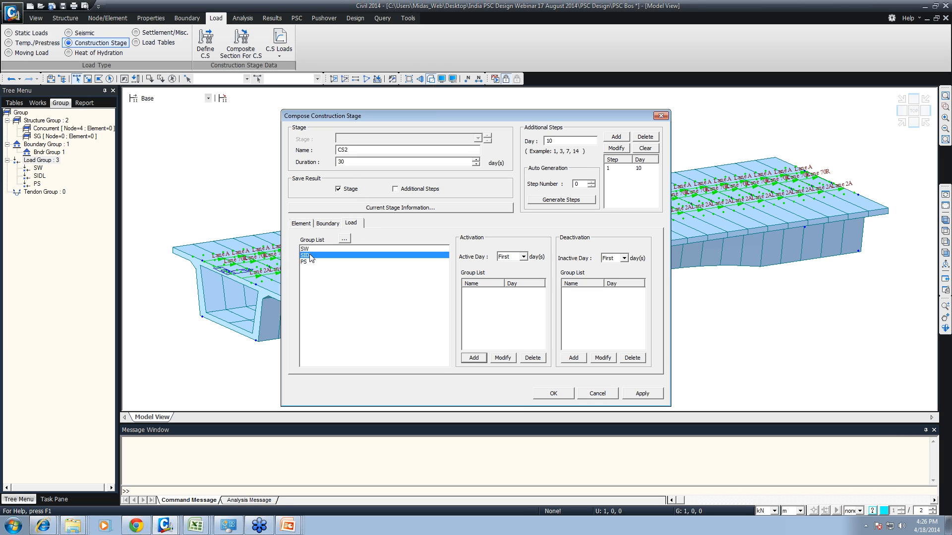
{"action": "left_click", "coordinate": [523, 257]}
{"action": "left_click", "coordinate": [507, 273]}
{"action": "left_click", "coordinate": [481, 361]}
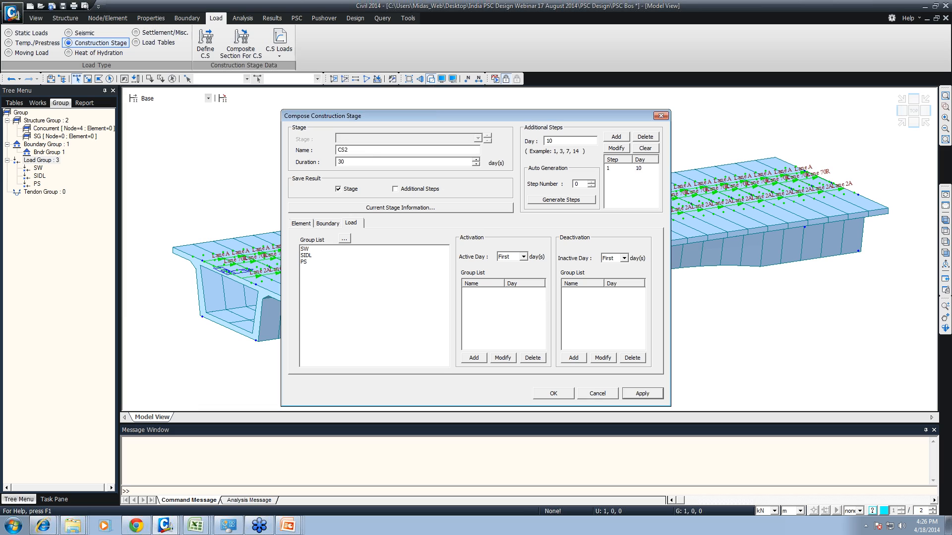
- Create construction stage CS3 with a duration of 10000 days and finish the construction stage definition
{"action": "key", "text": "shift+Left"}
{"action": "left_click", "coordinate": [641, 393]}
{"action": "left_click", "coordinate": [551, 394]}
{"action": "left_click", "coordinate": [598, 395]}
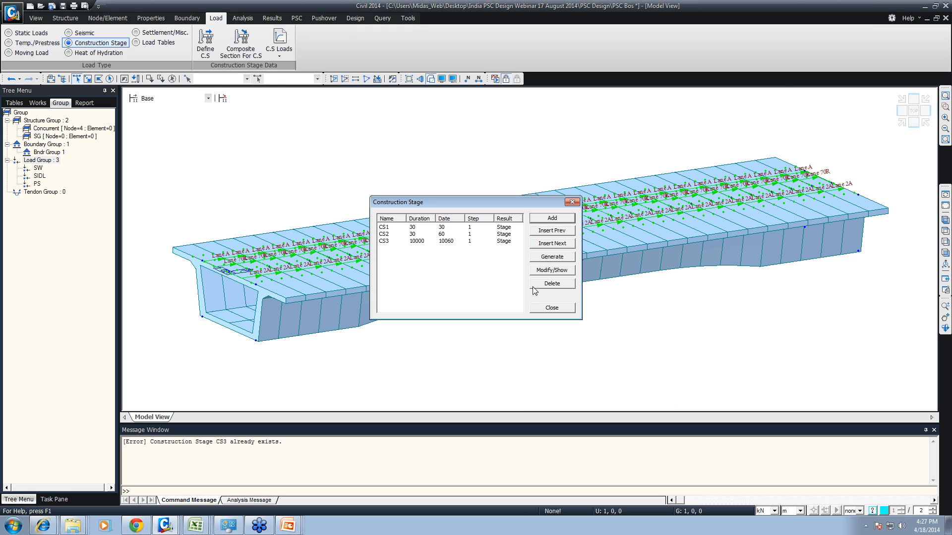
{"action": "left_click", "coordinate": [551, 308]}
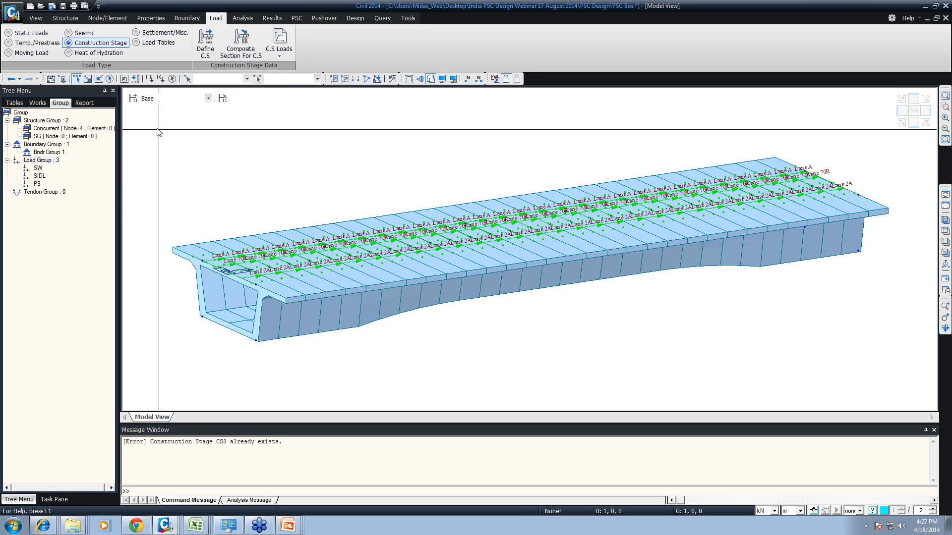
- Assign all nodes and elements of the girder model to the SG structure group
{"action": "left_click_drag", "start_coordinate": [151, 120], "coordinate": [822, 356]}
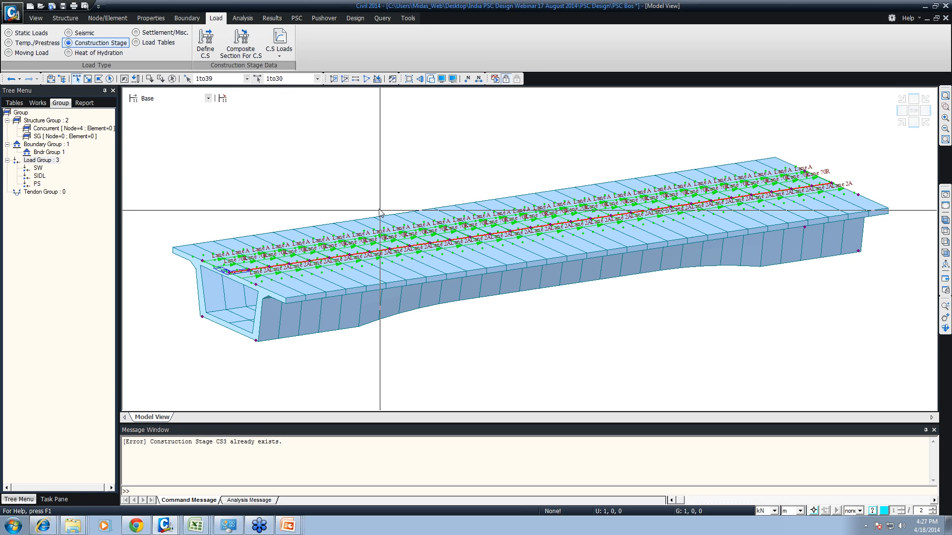
{"action": "left_click_drag", "start_coordinate": [187, 305], "coordinate": [383, 392]}
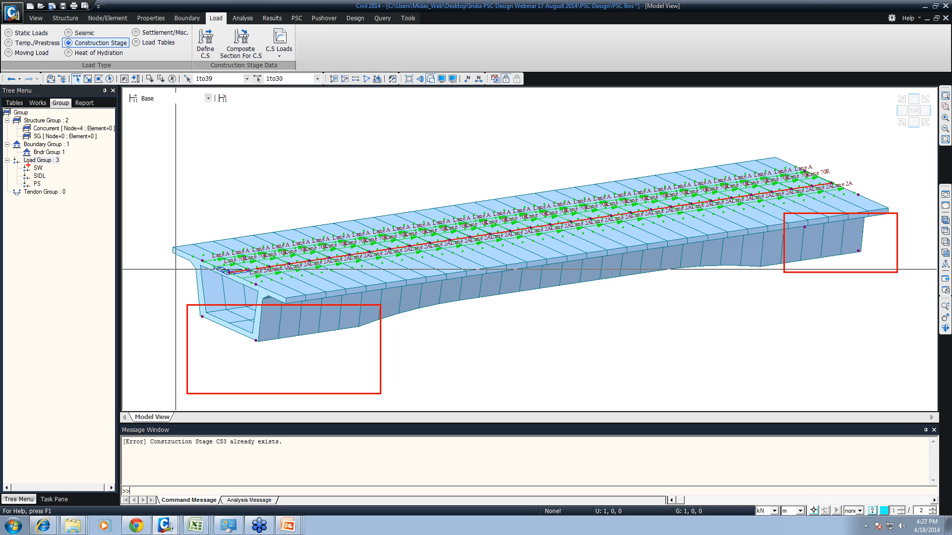
{"action": "left_click_drag", "start_coordinate": [47, 136], "coordinate": [387, 163]}
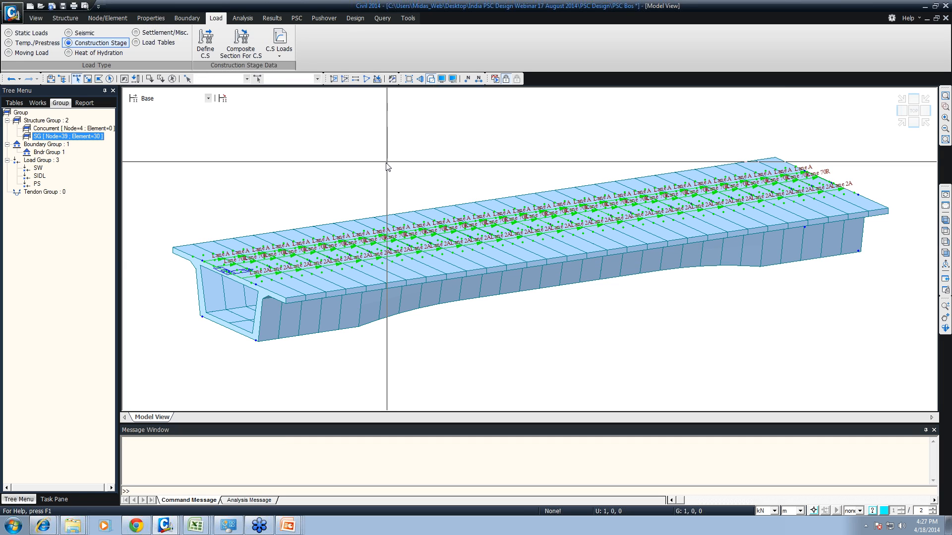
- Assign the whole model's boundary conditions to Bndr Group 1, with every boundary type included
{"action": "left_click_drag", "start_coordinate": [152, 118], "coordinate": [951, 453]}
{"action": "left_click_drag", "start_coordinate": [61, 155], "coordinate": [230, 137]}
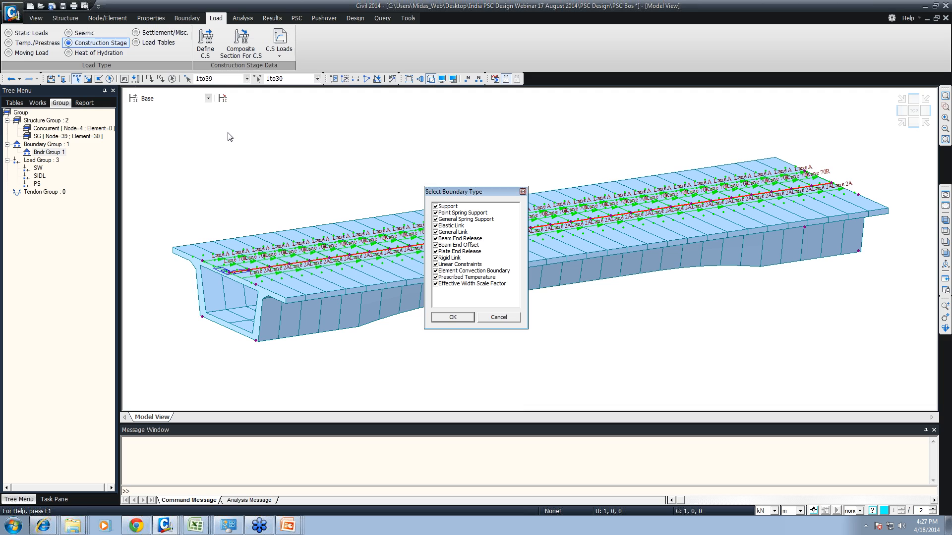
{"action": "left_click", "coordinate": [453, 318]}
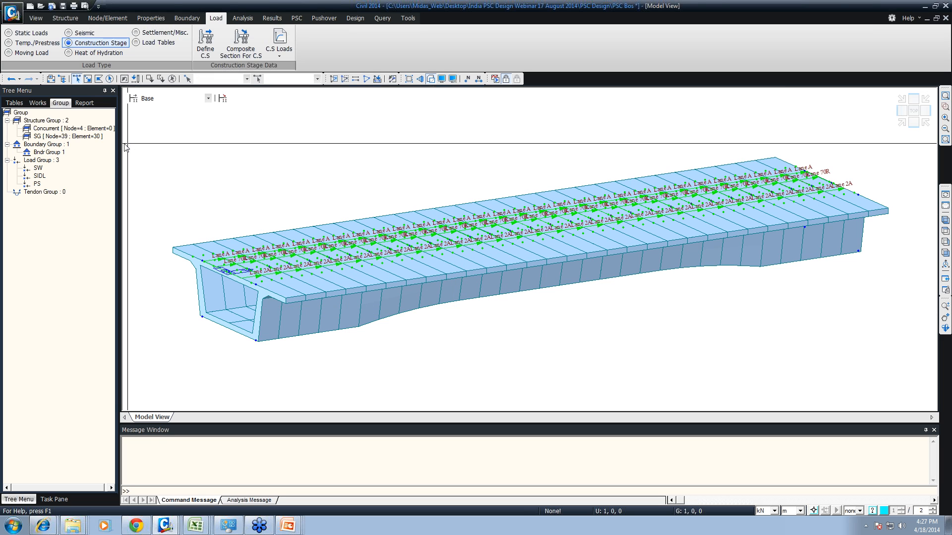
- Display construction stage CS1 and examine its static load cases in the works tree
{"action": "left_click", "coordinate": [35, 103]}
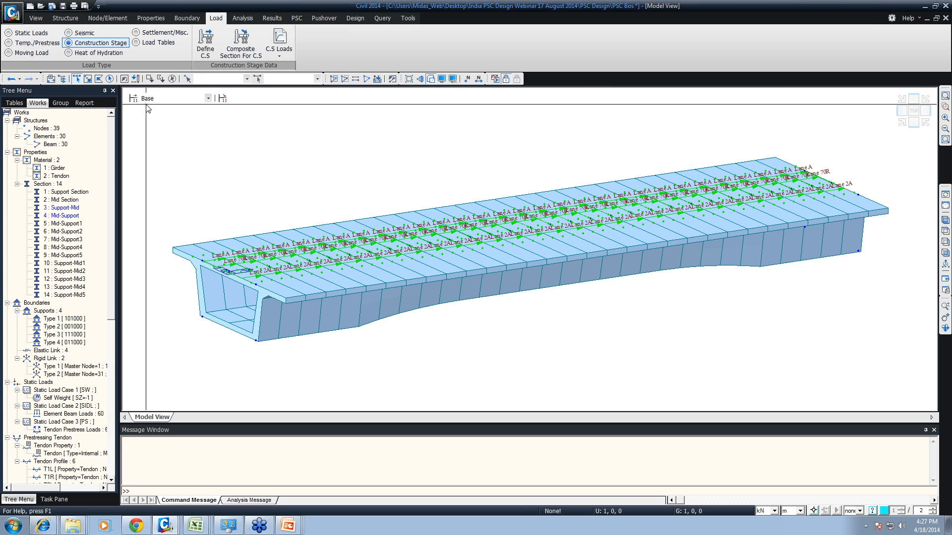
{"action": "left_click", "coordinate": [165, 99]}
{"action": "left_click", "coordinate": [166, 113]}
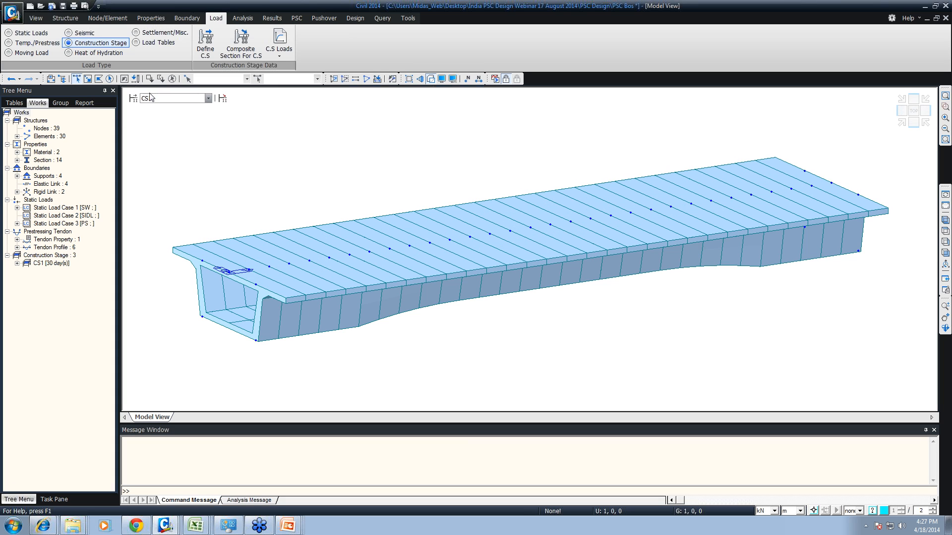
{"action": "left_click", "coordinate": [69, 219]}
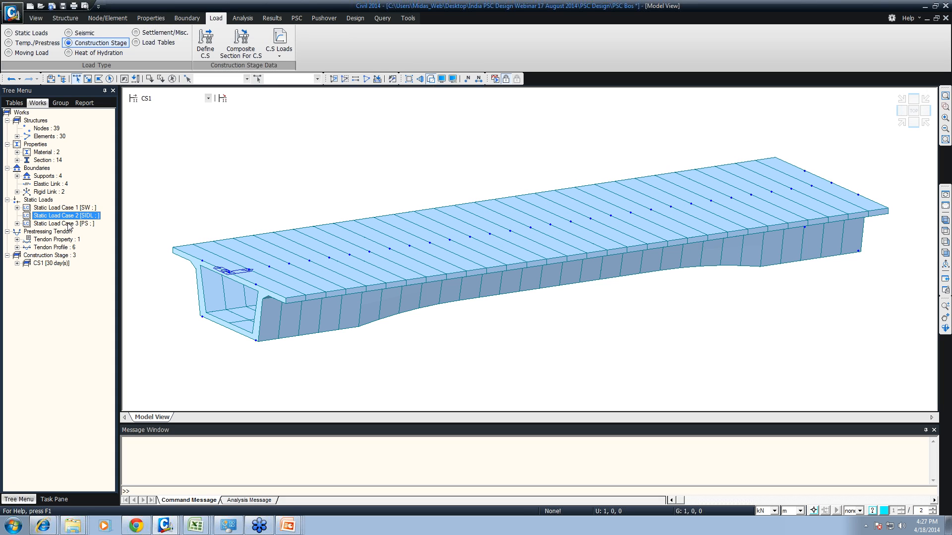
- Display construction stage CS2 and examine the loads contained in its SW, SIDL and PS load cases
{"action": "left_click", "coordinate": [149, 98]}
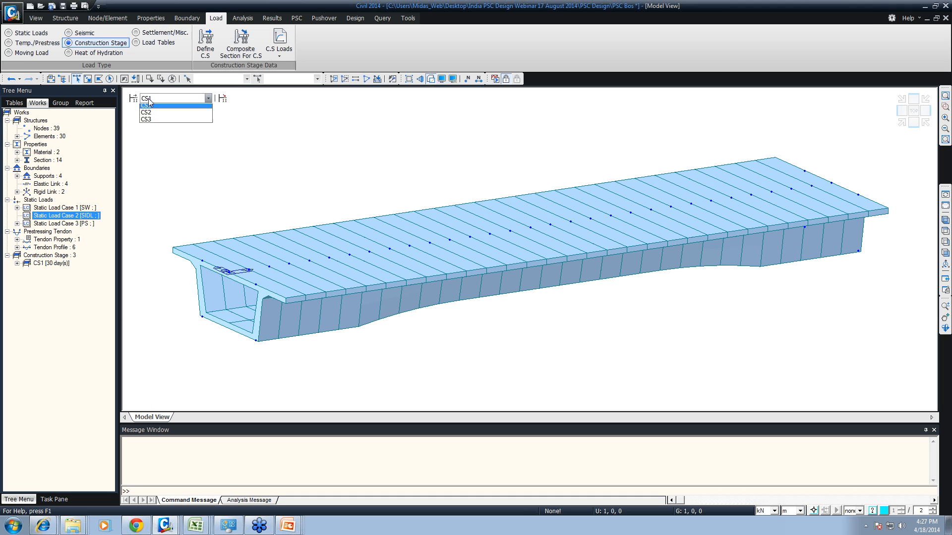
{"action": "left_click", "coordinate": [149, 122]}
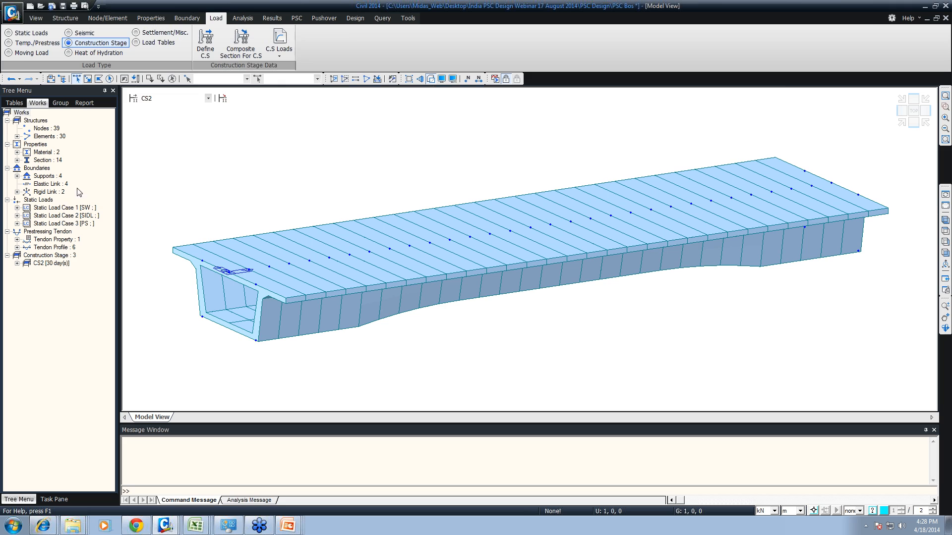
{"action": "left_click", "coordinate": [17, 217]}
{"action": "left_click", "coordinate": [16, 216]}
{"action": "left_click", "coordinate": [16, 224]}
{"action": "left_click", "coordinate": [17, 208]}
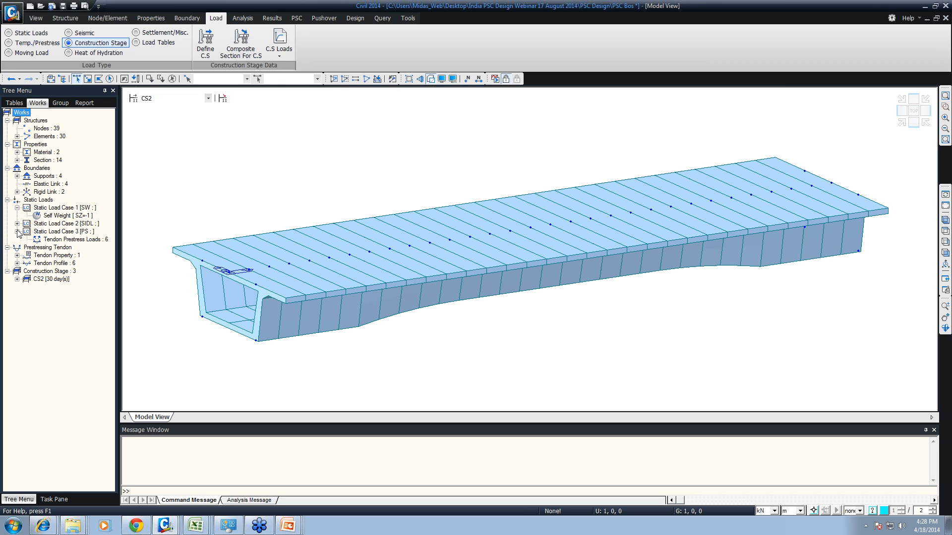
{"action": "left_click", "coordinate": [17, 208]}
{"action": "left_click", "coordinate": [17, 223]}
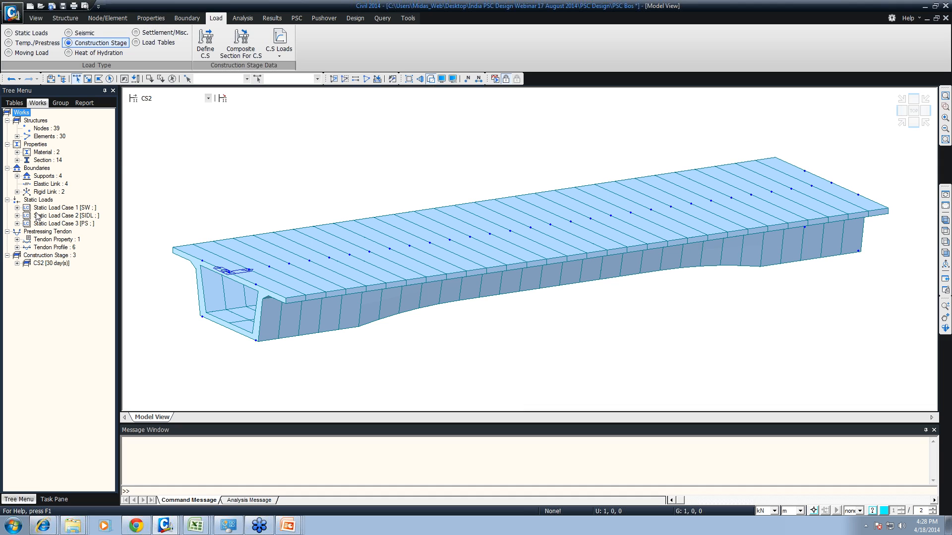
- Review stage CS1 once more and return the model to the Base stage
{"action": "left_click", "coordinate": [208, 99]}
{"action": "left_click", "coordinate": [154, 114]}
{"action": "left_click", "coordinate": [155, 99]}
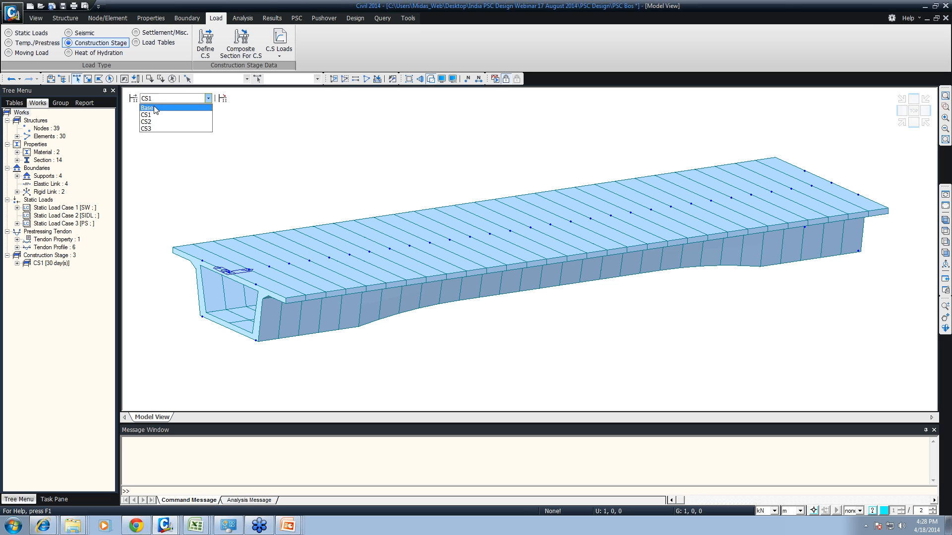
{"action": "left_click", "coordinate": [155, 109]}
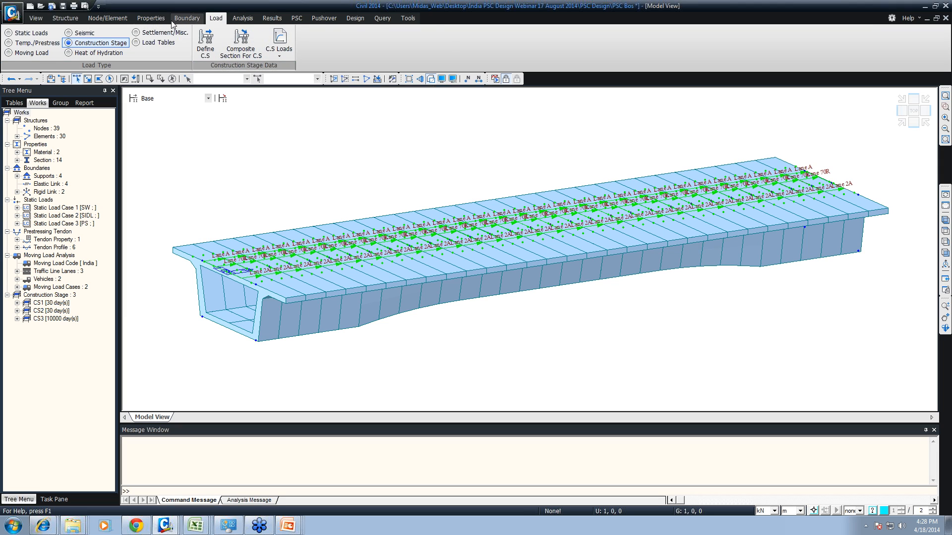
- Start a new creep and shrinkage time-dependent material named C&S
{"action": "left_click", "coordinate": [151, 19]}
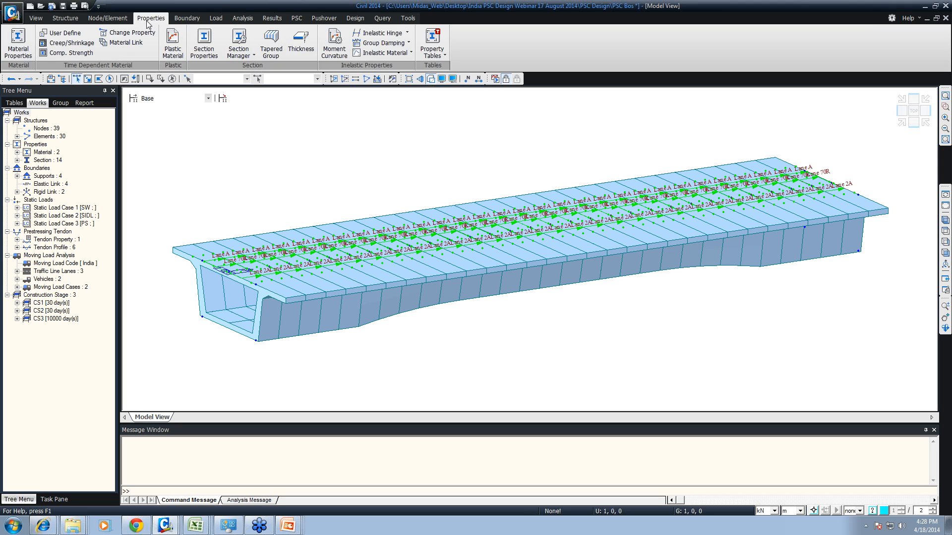
{"action": "left_click", "coordinate": [62, 44]}
{"action": "left_click", "coordinate": [548, 227]}
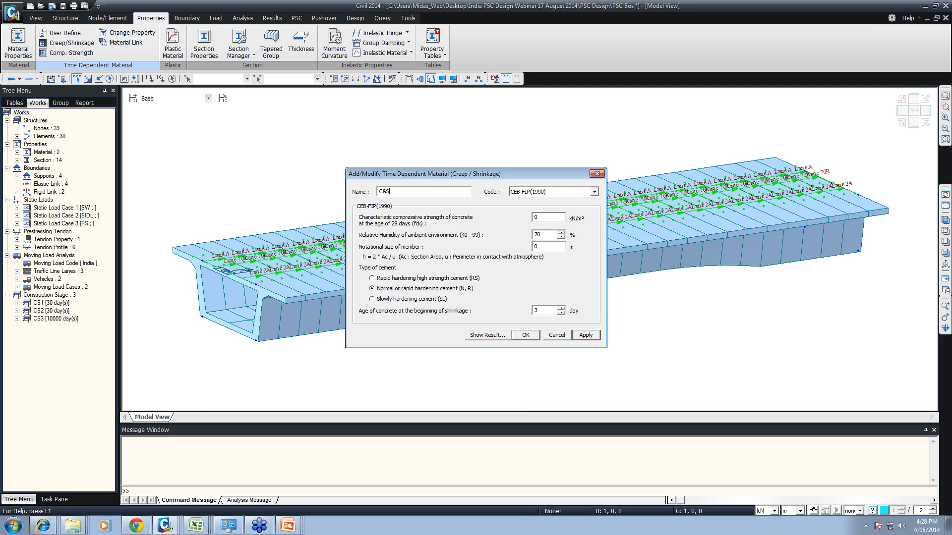
{"action": "left_click_drag", "start_coordinate": [541, 219], "coordinate": [529, 221]}
{"action": "left_click_drag", "start_coordinate": [360, 247], "coordinate": [414, 266]}
{"action": "key", "text": "Escape"}
- Examine the creep coefficient and shrinkage strain curves of the C&S material
{"action": "left_click", "coordinate": [491, 335]}
{"action": "left_click", "coordinate": [358, 191]}
{"action": "left_click", "coordinate": [358, 183]}
{"action": "left_click", "coordinate": [348, 193]}
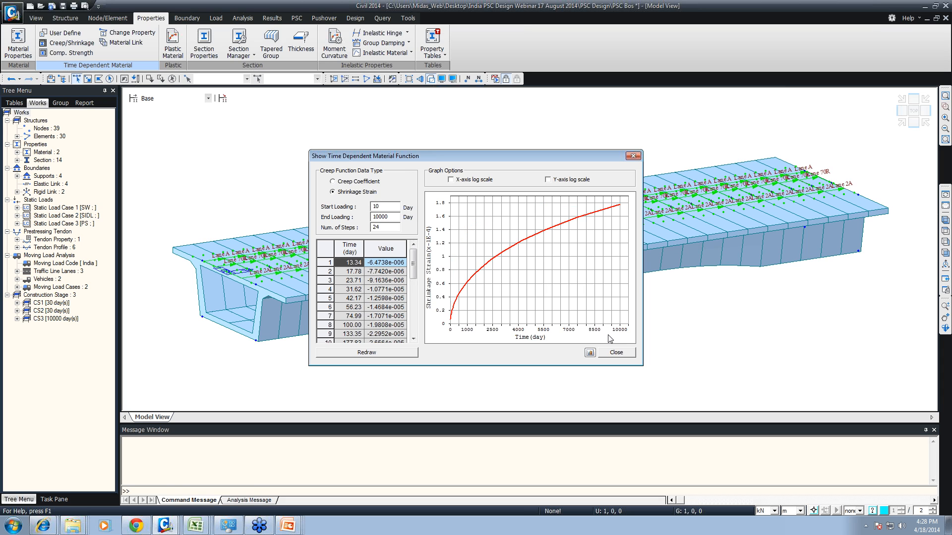
{"action": "left_click", "coordinate": [614, 352]}
- Set the C&S material to code INDIA(IRC:112-2011) with a 28-day compressive strength of 40000 kN/m² and save it
{"action": "left_click", "coordinate": [531, 192]}
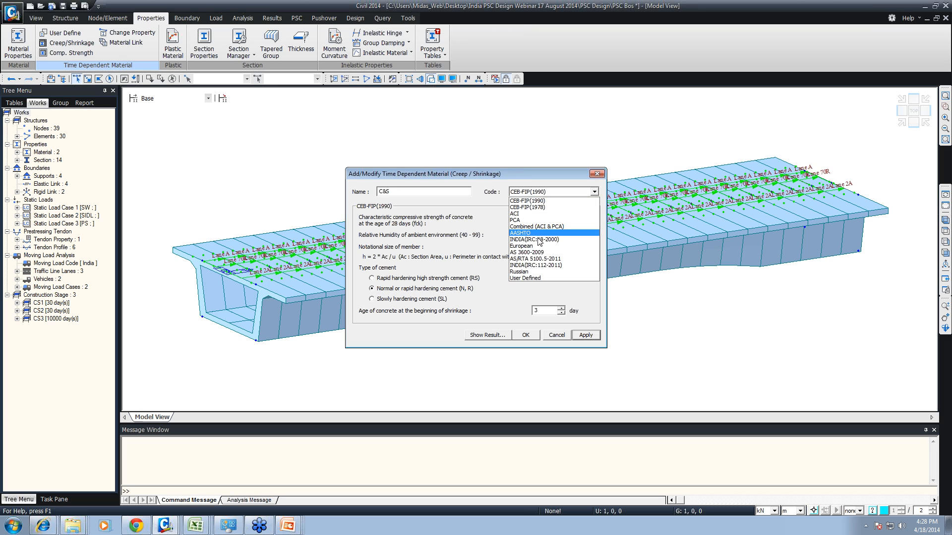
{"action": "left_click", "coordinate": [543, 265]}
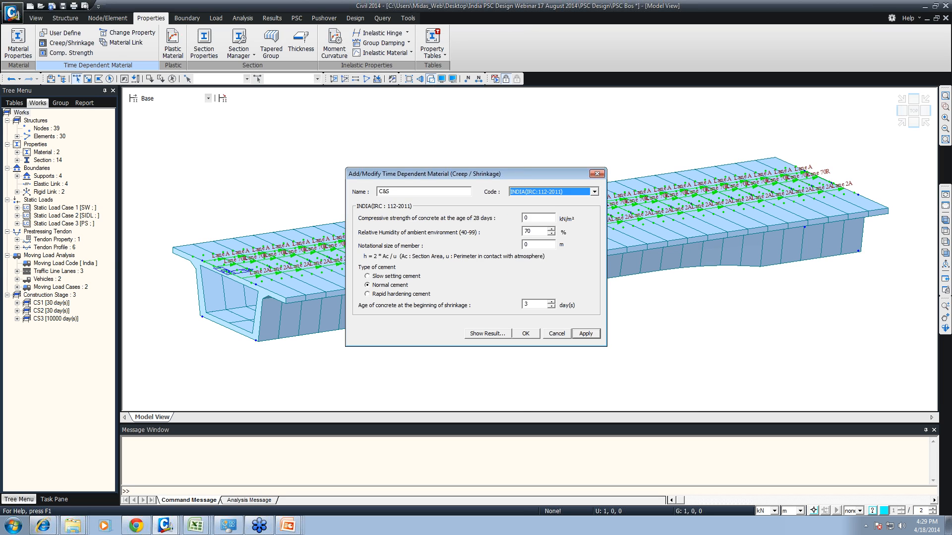
{"action": "left_click", "coordinate": [538, 218]}
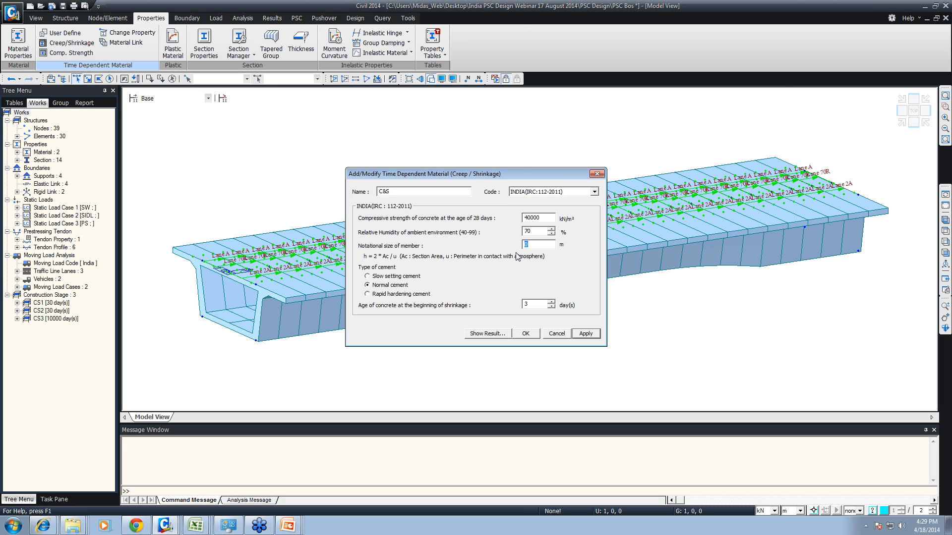
{"action": "left_click", "coordinate": [526, 333]}
{"action": "left_click", "coordinate": [540, 306]}
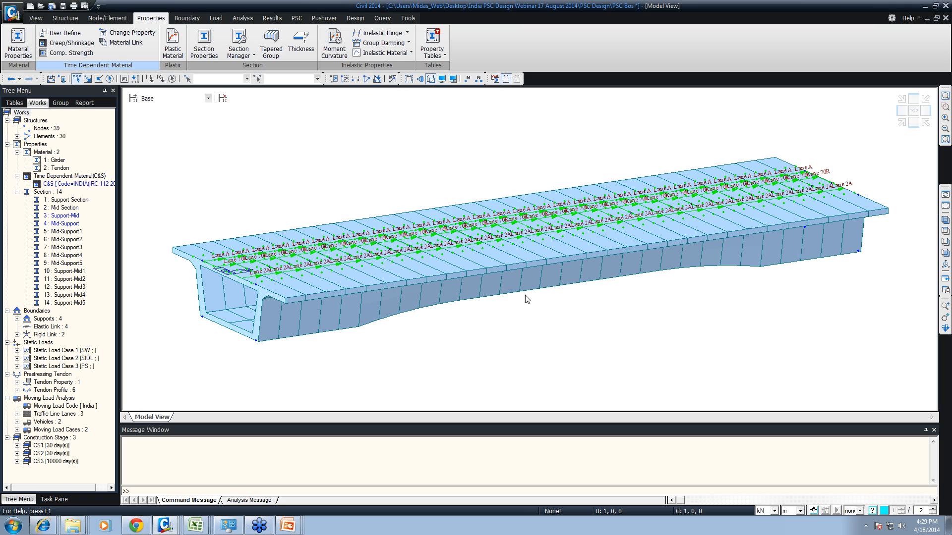
- Create compressive strength material Comp with code INDIA(IRC:112-2011), a 28-day mean strength of 40000 kN/m² and Normal cement
{"action": "left_click", "coordinate": [70, 52]}
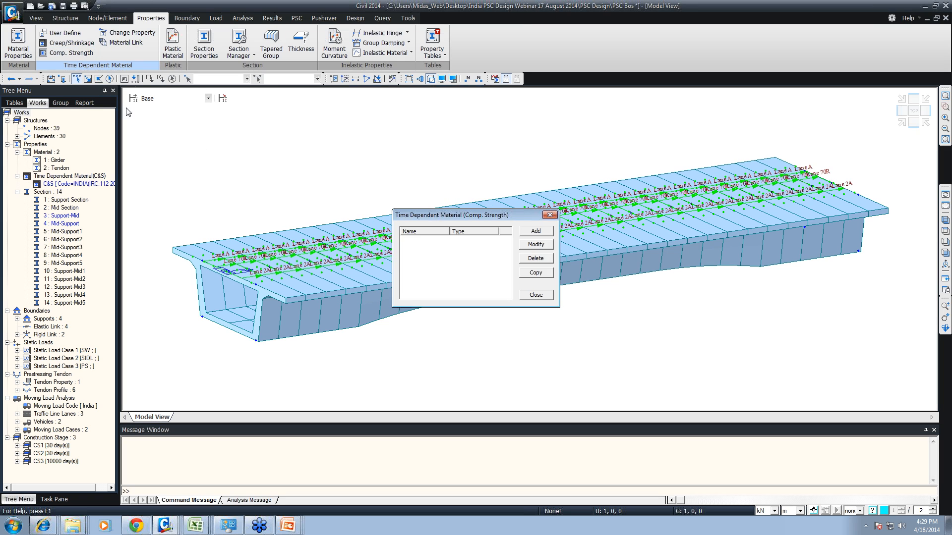
{"action": "left_click", "coordinate": [534, 232]}
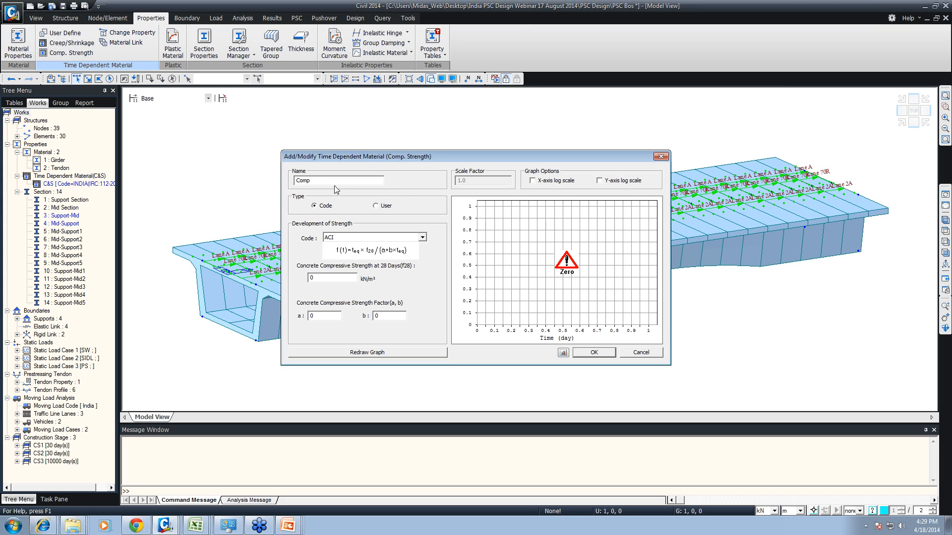
{"action": "left_click", "coordinate": [338, 238]}
{"action": "left_click", "coordinate": [339, 299]}
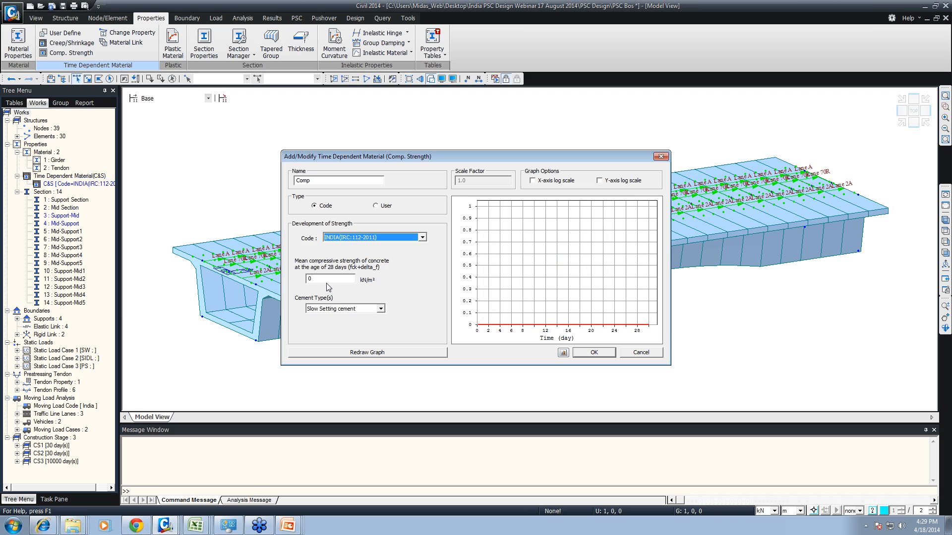
{"action": "key", "text": "Tab"}
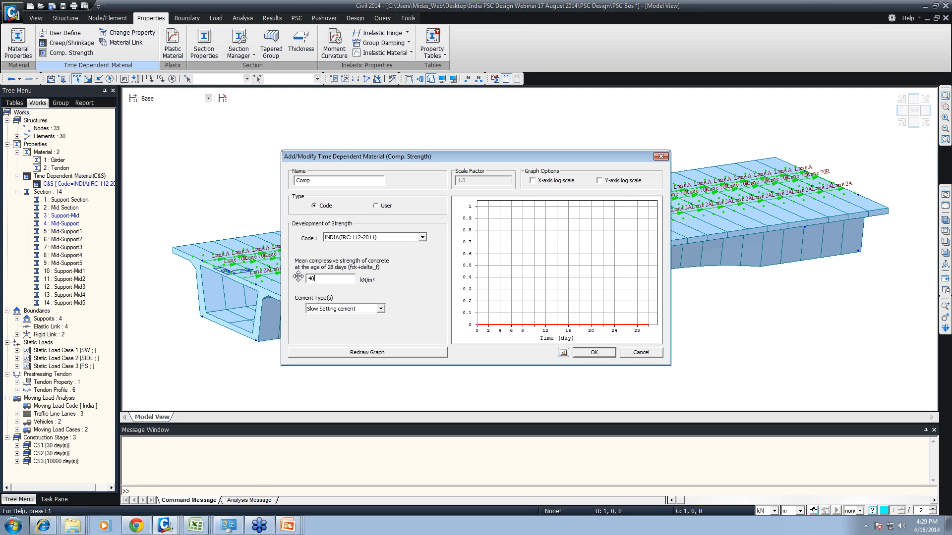
{"action": "left_click", "coordinate": [332, 309]}
{"action": "left_click", "coordinate": [330, 324]}
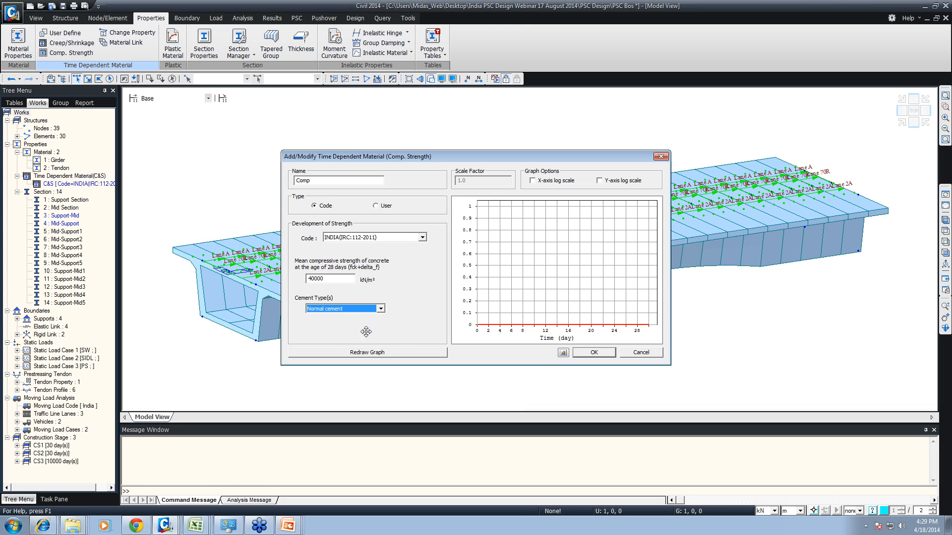
{"action": "left_click", "coordinate": [340, 354]}
{"action": "left_click", "coordinate": [608, 354]}
{"action": "left_click", "coordinate": [526, 295]}
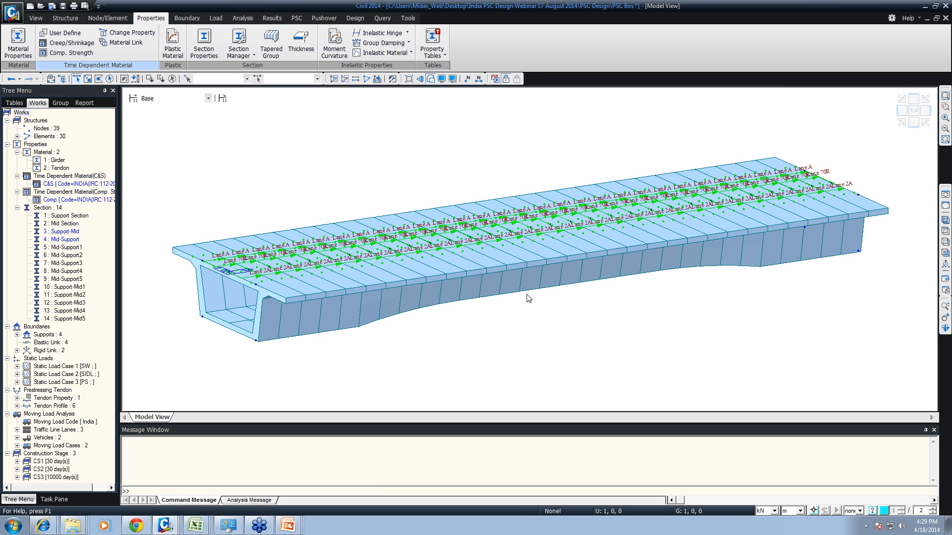
- Review the C&S creep and shrinkage material's properties without changing them
{"action": "right_click", "coordinate": [72, 184]}
{"action": "left_click", "coordinate": [101, 204]}
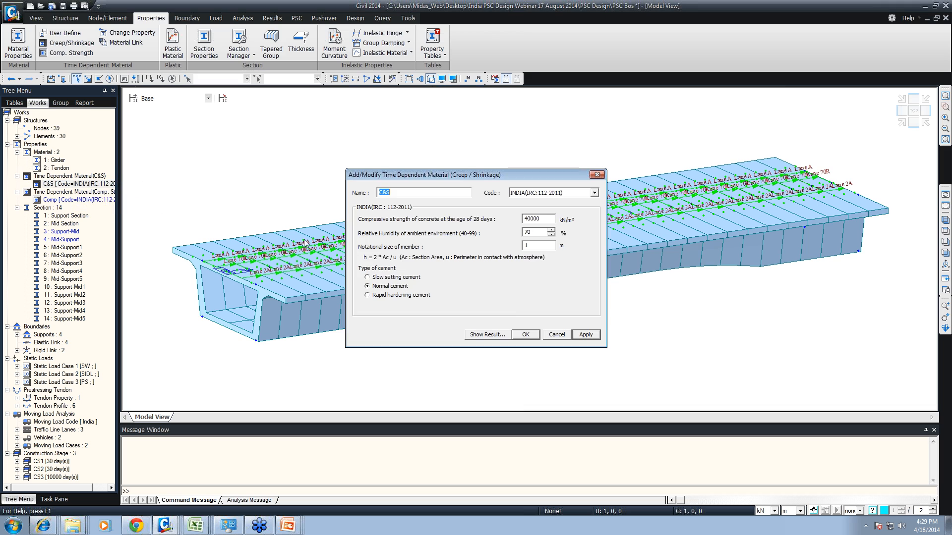
{"action": "left_click", "coordinate": [556, 336]}
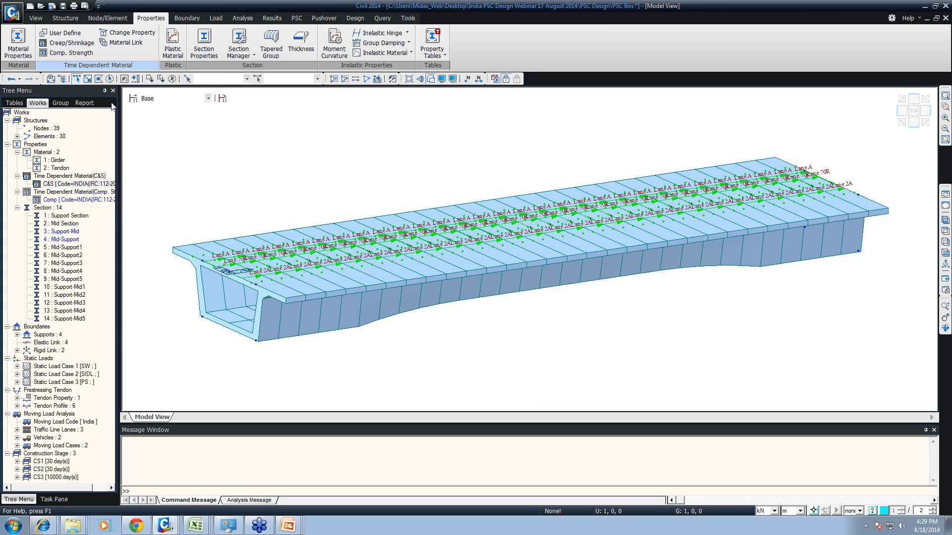
{"action": "left_click", "coordinate": [87, 176]}
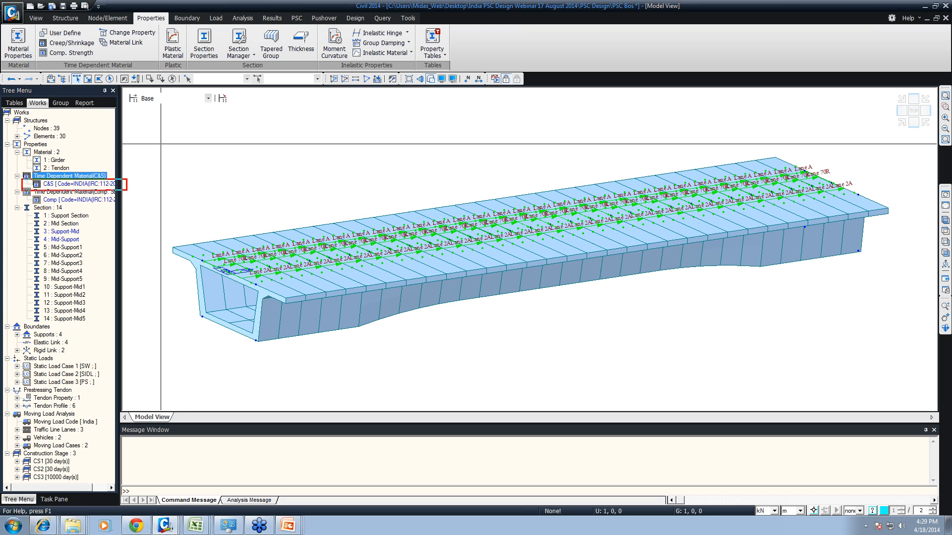
{"action": "left_click_drag", "start_coordinate": [18, 194], "coordinate": [125, 206]}
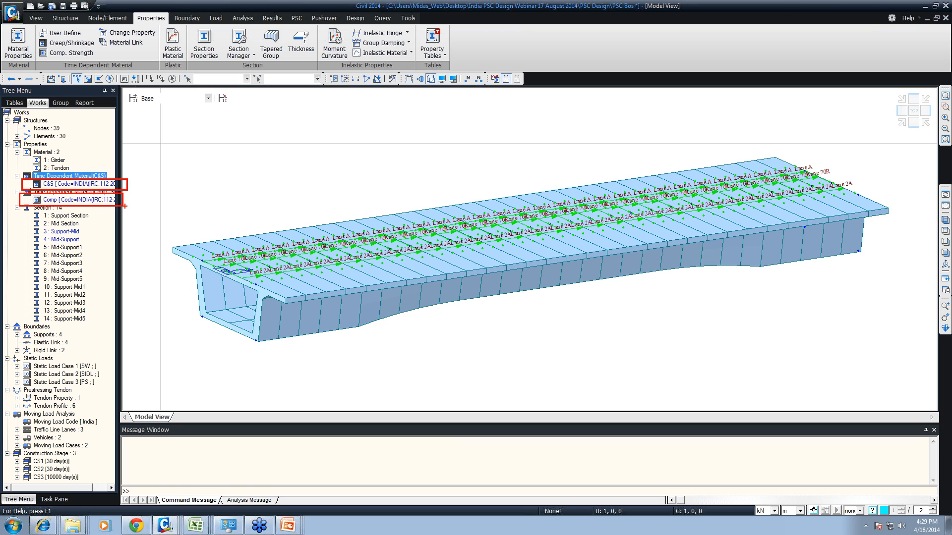
- Link the C&S creep/shrinkage and Comp compressive strength properties to the Girder material
{"action": "left_click", "coordinate": [112, 43]}
{"action": "left_click", "coordinate": [71, 131]}
{"action": "left_click", "coordinate": [72, 149]}
{"action": "left_click", "coordinate": [79, 143]}
{"action": "left_click", "coordinate": [72, 156]}
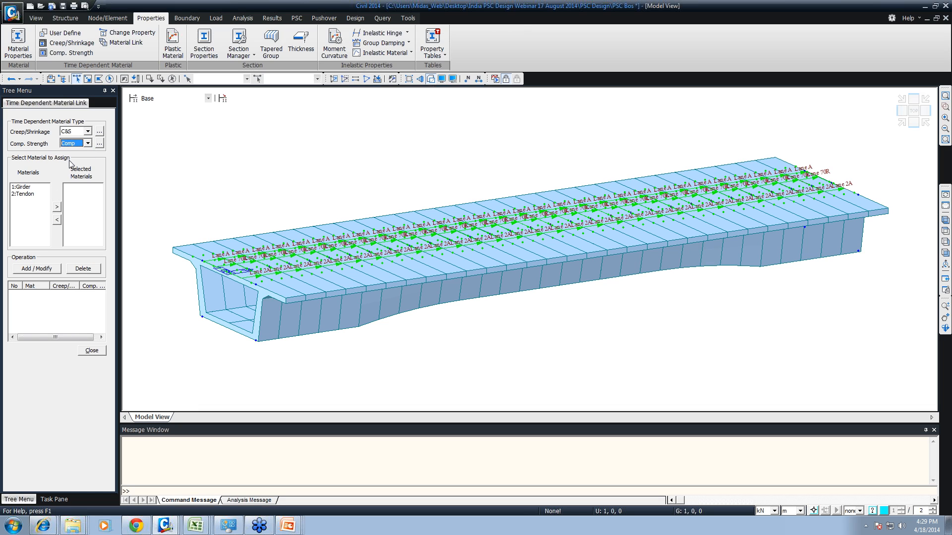
{"action": "left_click", "coordinate": [22, 187]}
{"action": "left_click", "coordinate": [38, 269]}
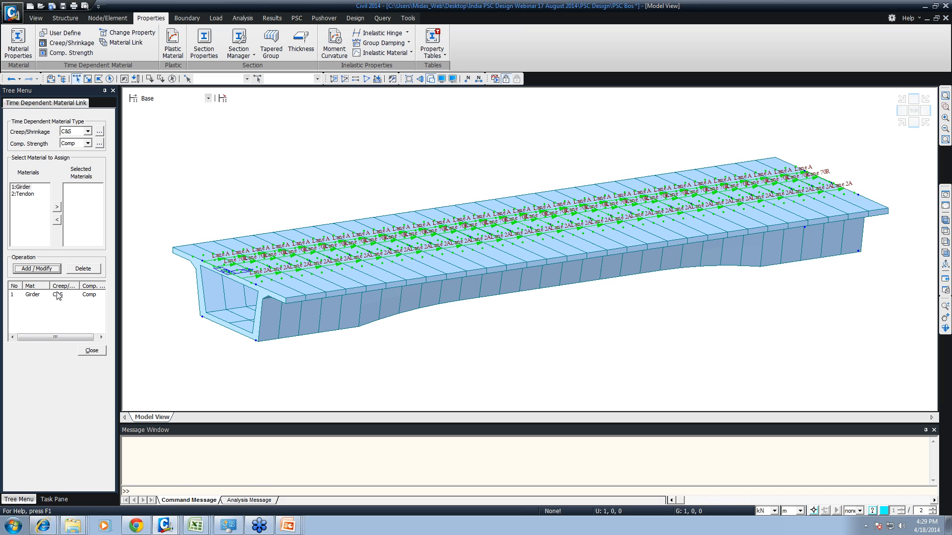
{"action": "left_click", "coordinate": [92, 351]}
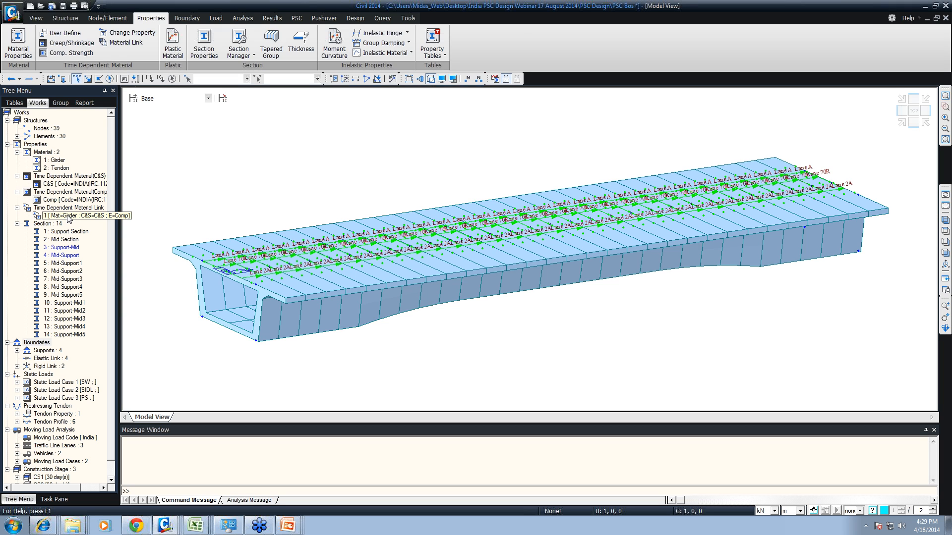
{"action": "scroll", "coordinate": [106, 297], "scroll_direction": "down", "scroll_amount": 1}
{"action": "scroll", "coordinate": [102, 314], "scroll_direction": "up", "scroll_amount": 1}
- Open the moving load analysis control data at the number of influence generating points per line element
{"action": "left_click", "coordinate": [242, 19]}
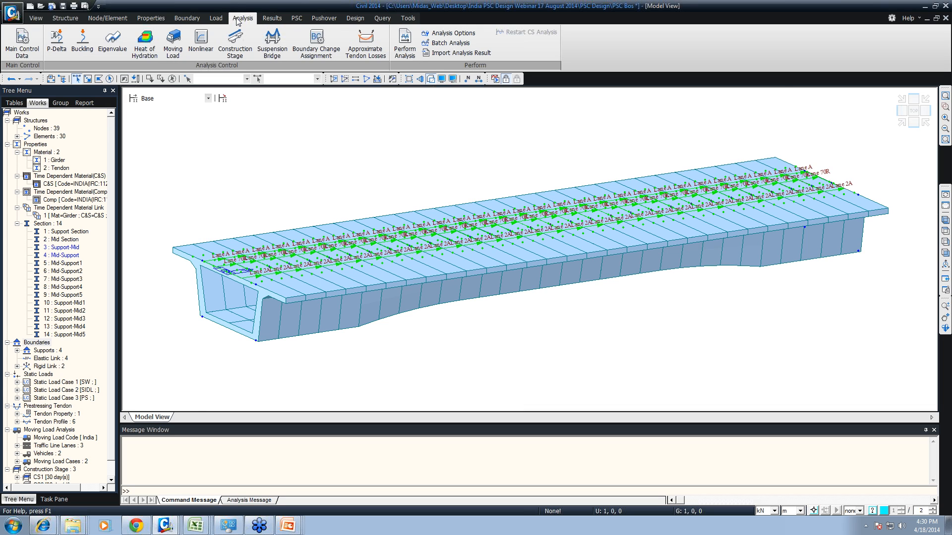
{"action": "mouse_move", "coordinate": [28, 15]}
{"action": "left_mouse_down", "text": "ctrl"}
{"action": "mouse_move", "coordinate": [272, 94]}
{"action": "mouse_move", "coordinate": [415, 99]}
{"action": "left_mouse_up", "text": "ctrl"}
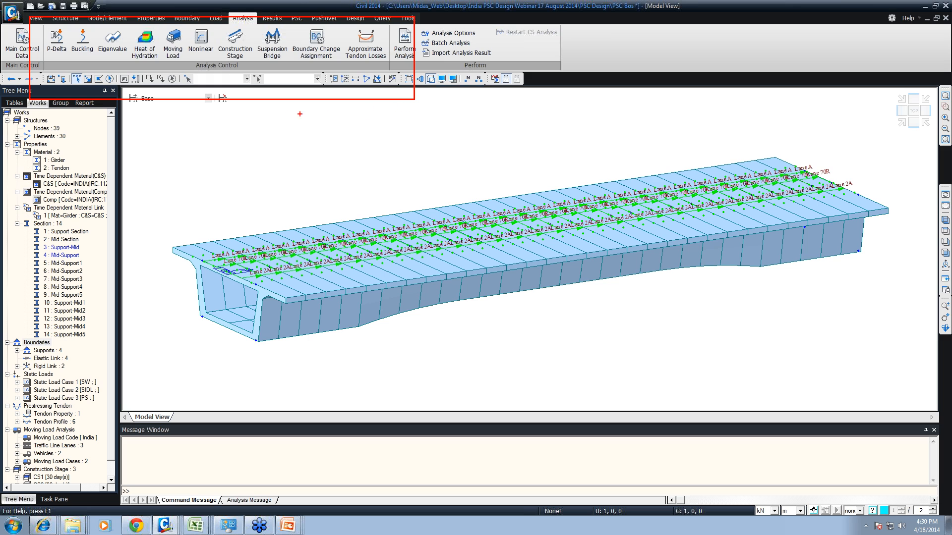
{"action": "key", "text": "Escape"}
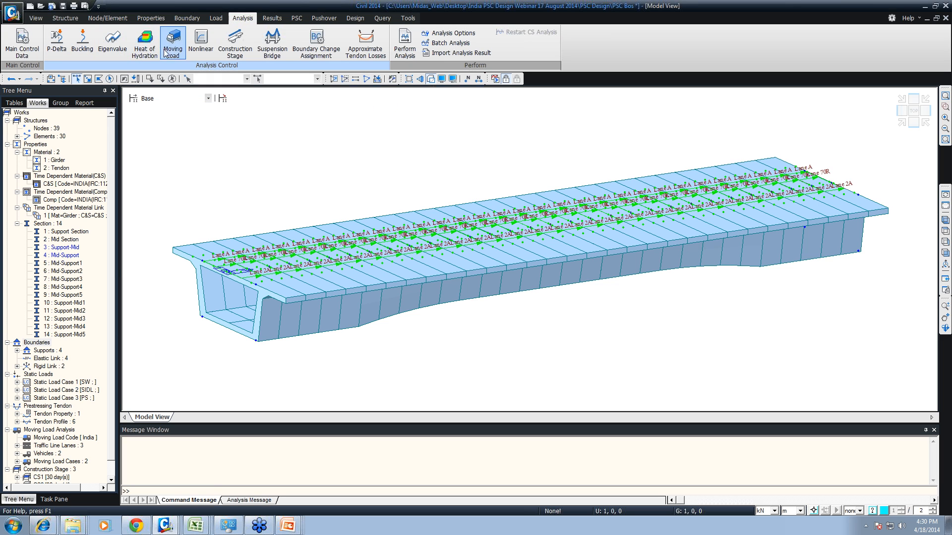
{"action": "left_click_drag", "start_coordinate": [80, 36], "coordinate": [159, 76]}
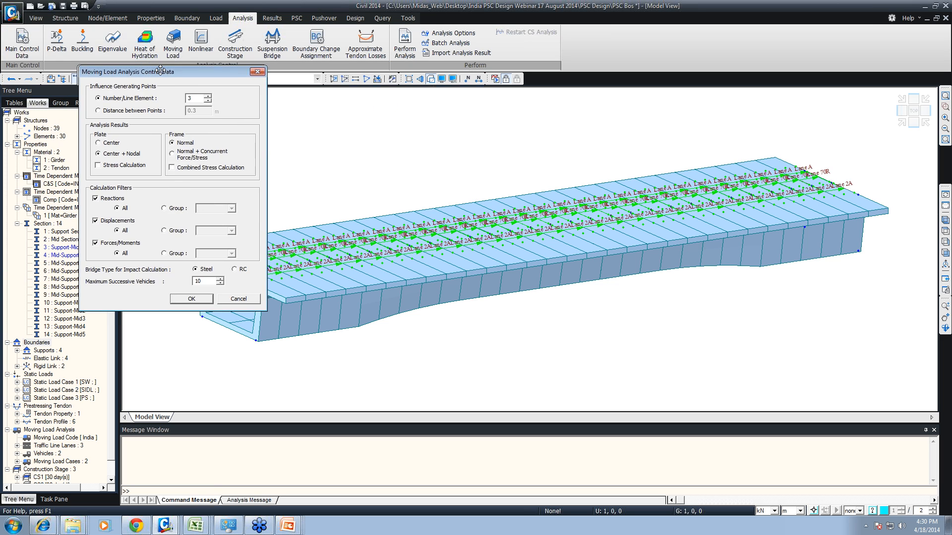
{"action": "double_click", "coordinate": [190, 98]}
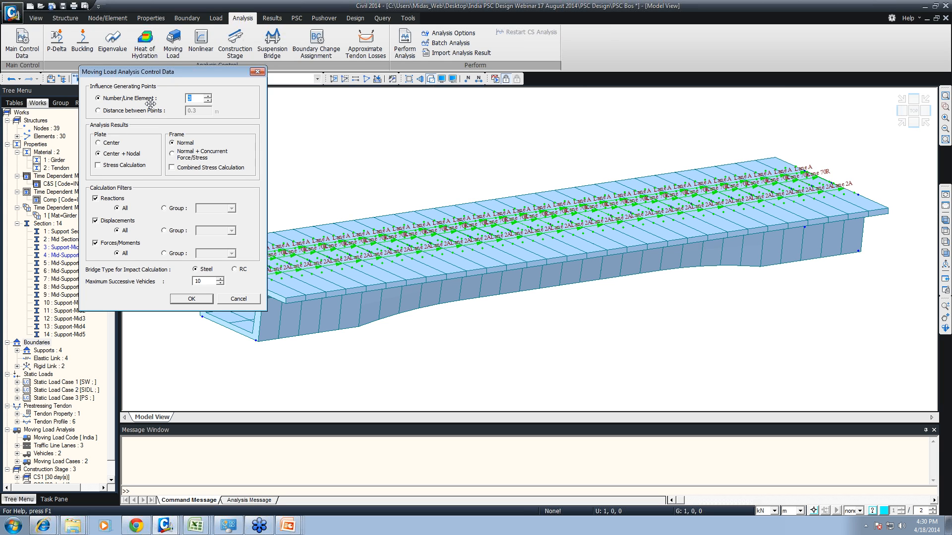
{"action": "key", "text": "ctrl+2"}
{"action": "mouse_move", "coordinate": [306, 141]}
{"action": "left_mouse_down", "text": "ctrl"}
{"action": "mouse_move", "coordinate": [413, 135]}
{"action": "mouse_move", "coordinate": [403, 159]}
{"action": "left_mouse_up", "text": "ctrl"}
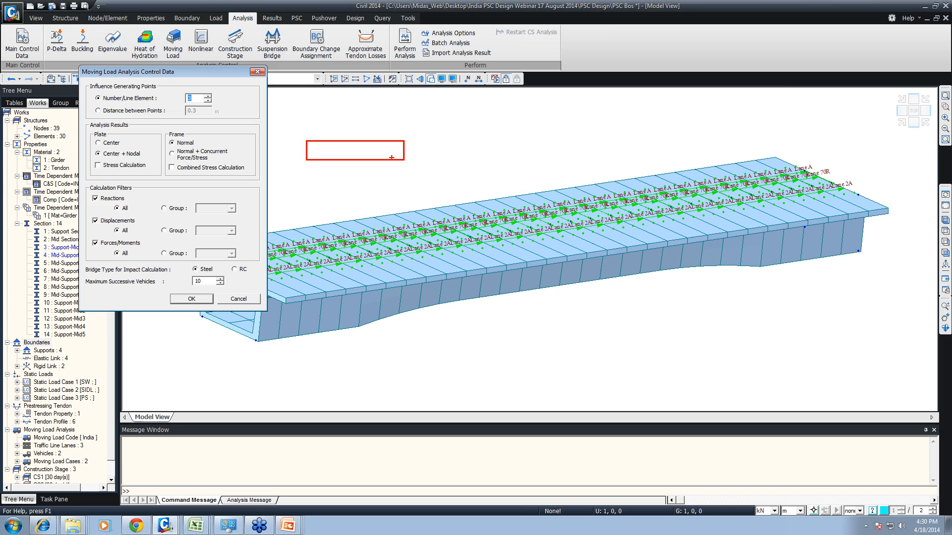
{"action": "key", "text": "Escape"}
{"action": "key", "text": "ctrl+2"}
{"action": "left_click_drag", "start_coordinate": [308, 162], "coordinate": [595, 115], "text": "shift"}
{"action": "left_click_drag", "start_coordinate": [354, 128], "coordinate": [355, 153], "text": "ctrl+shift"}
{"action": "left_click_drag", "start_coordinate": [444, 108], "coordinate": [450, 139], "text": "ctrl+shift"}
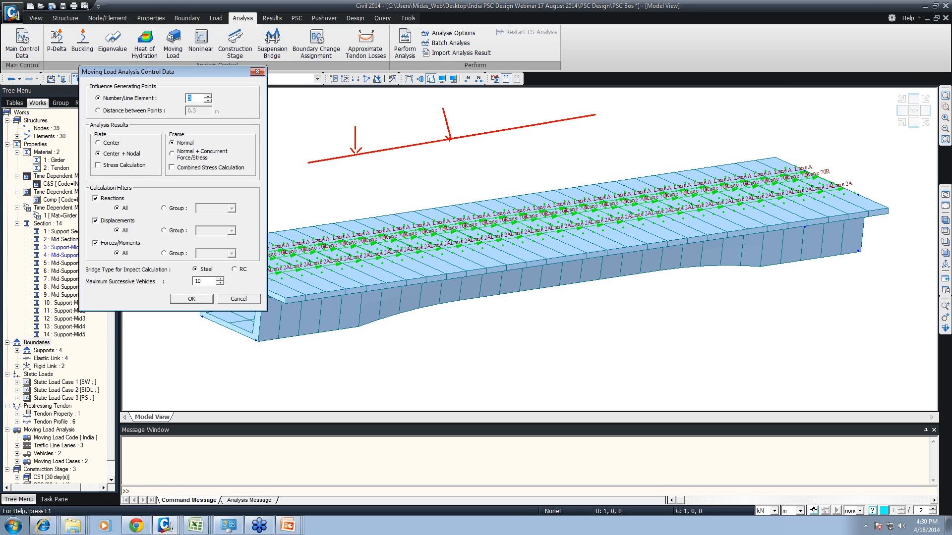
{"action": "left_click_drag", "start_coordinate": [526, 93], "coordinate": [530, 123], "text": "ctrl+shift"}
{"action": "key", "text": "Escape"}
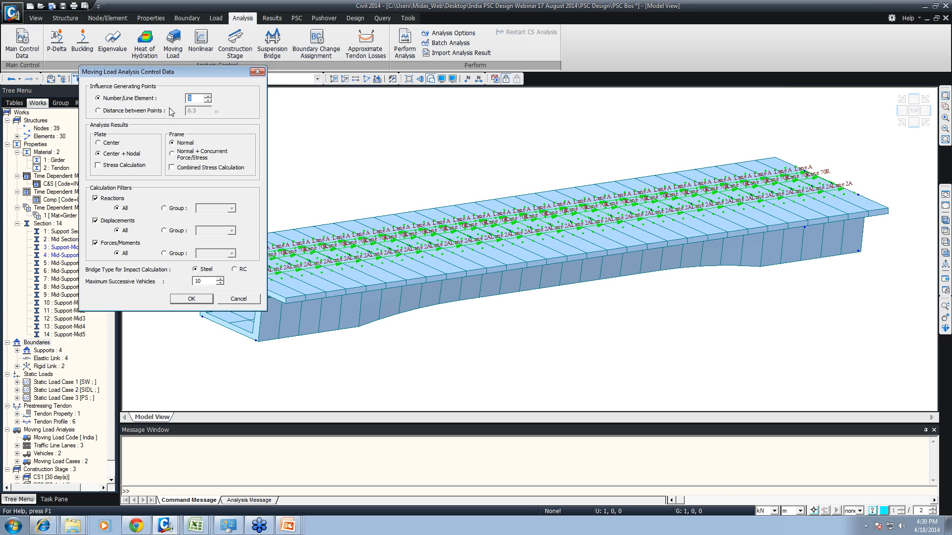
- Set the moving load frame results to Normal + Concurrent Force/Stress and the maximum successive vehicles to 2, and save the control data
{"action": "left_click", "coordinate": [172, 153]}
{"action": "double_click", "coordinate": [198, 280]}
{"action": "type", "text": "2"}
{"action": "left_click", "coordinate": [196, 299]}
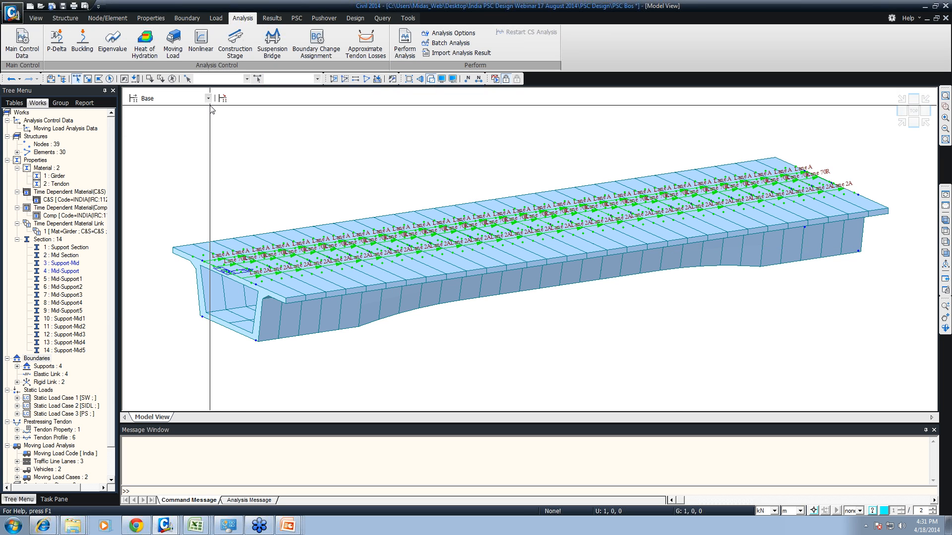
- Add SIDL as a load case distinguished from dead load in the construction stage analysis control data and save it
{"action": "left_click", "coordinate": [166, 101]}
{"action": "left_click", "coordinate": [169, 100]}
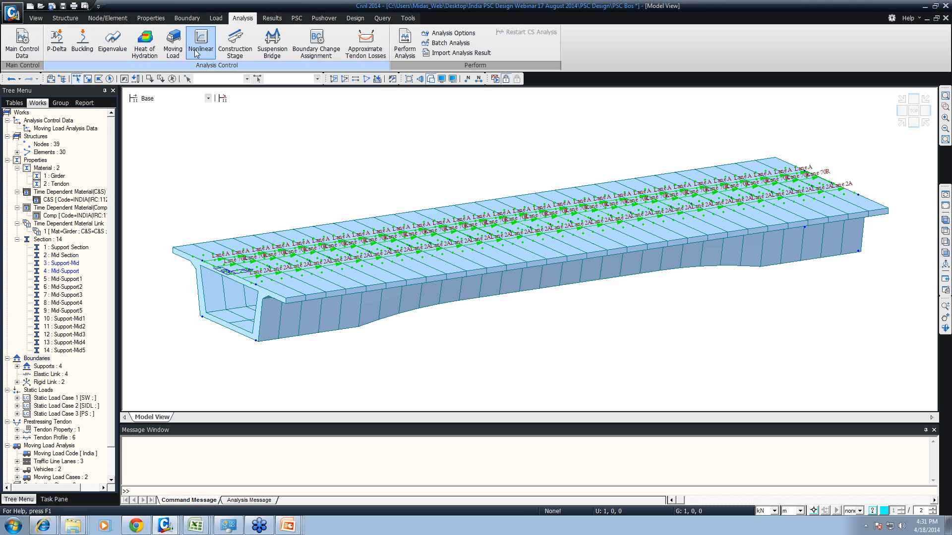
{"action": "left_click", "coordinate": [247, 56]}
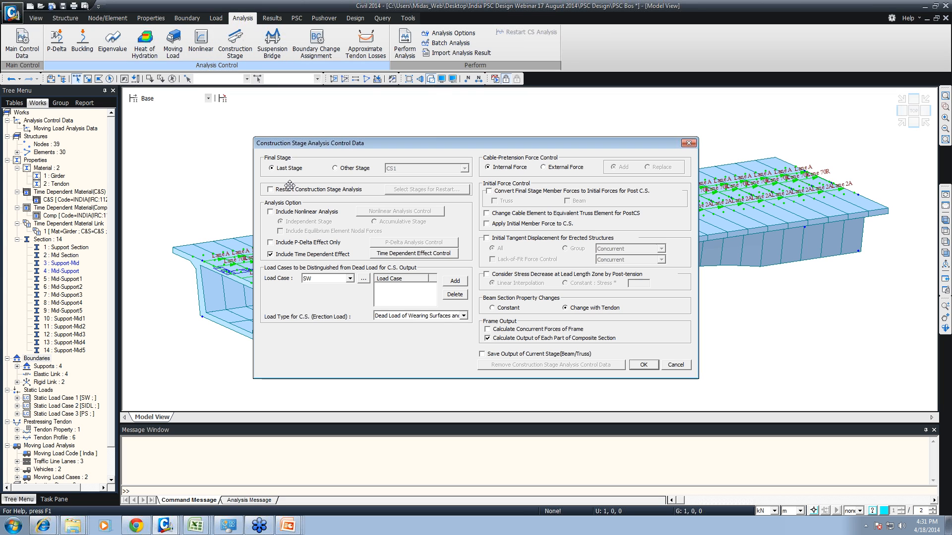
{"action": "left_click", "coordinate": [350, 280]}
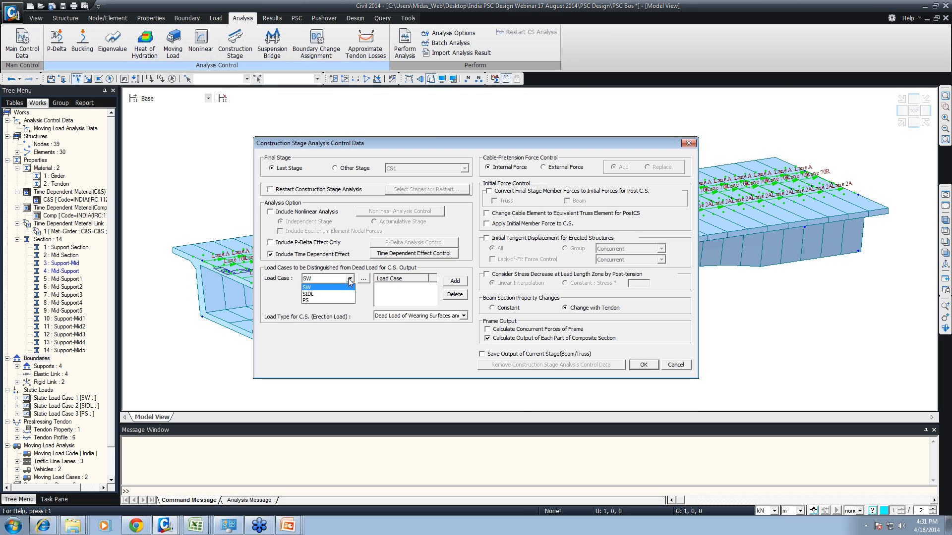
{"action": "left_click", "coordinate": [318, 294]}
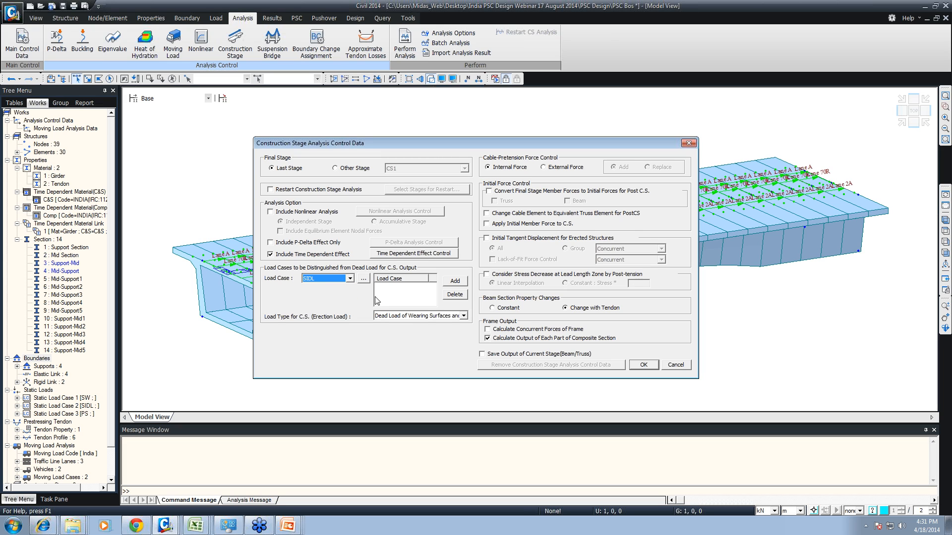
{"action": "left_click", "coordinate": [454, 281]}
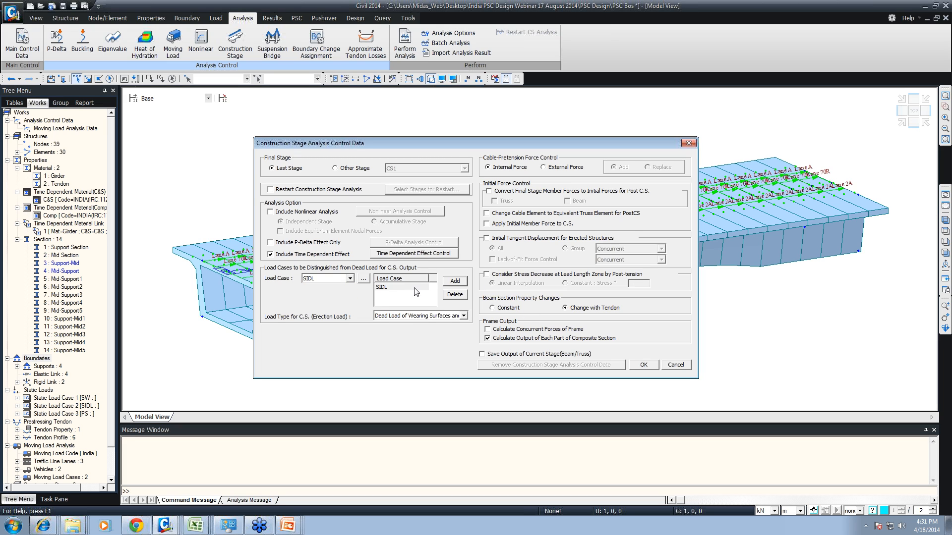
{"action": "left_click", "coordinate": [641, 365]}
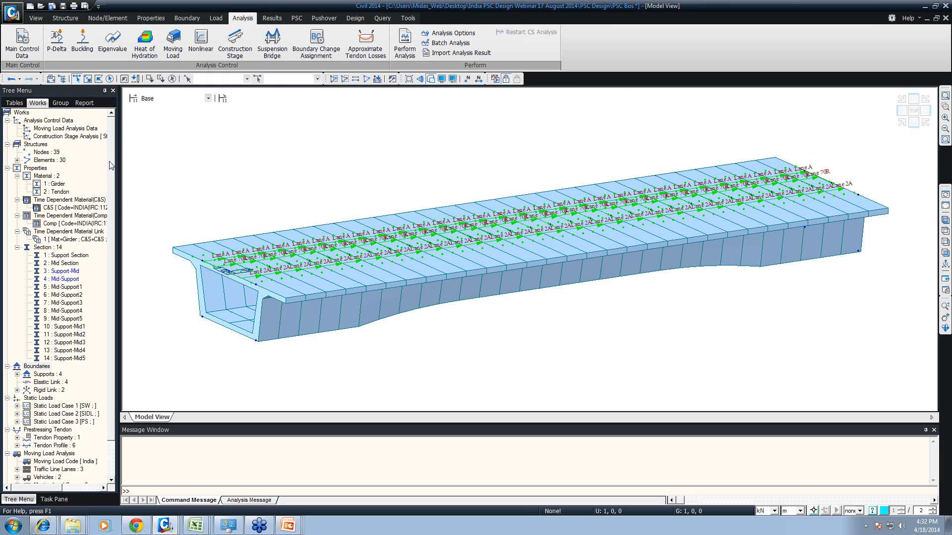
- Change the SW static load case type to Construction Stage Load (CS)
{"action": "left_click", "coordinate": [215, 18]}
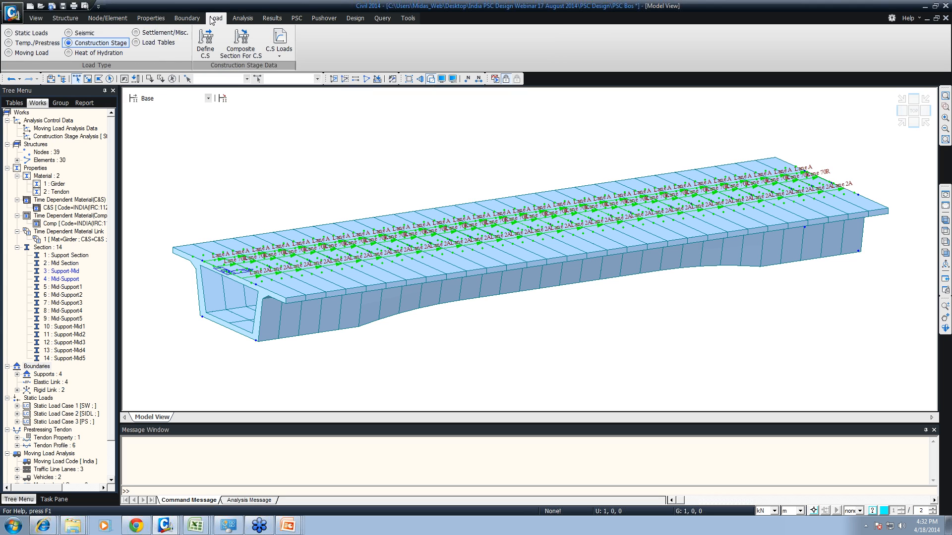
{"action": "left_click", "coordinate": [8, 33]}
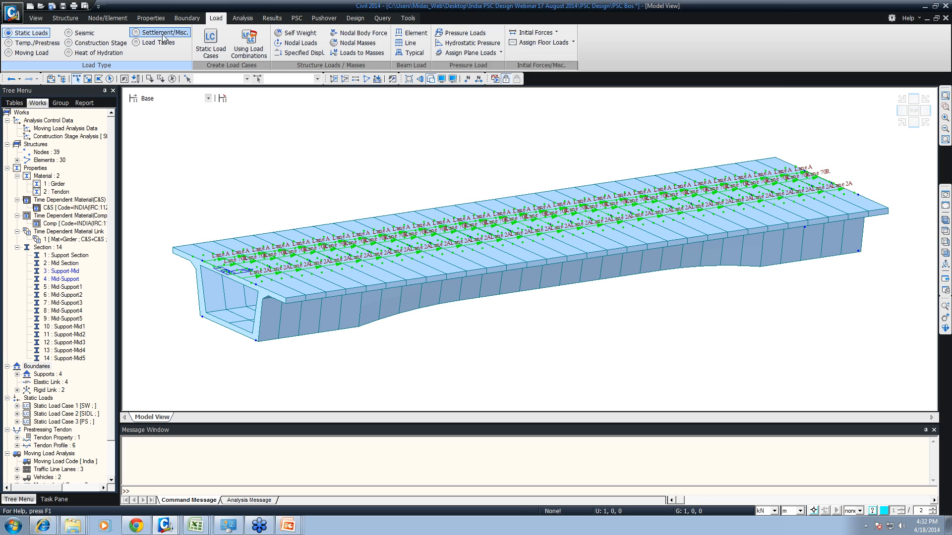
{"action": "left_click", "coordinate": [181, 55]}
{"action": "left_click_drag", "start_coordinate": [146, 7], "coordinate": [336, 38]}
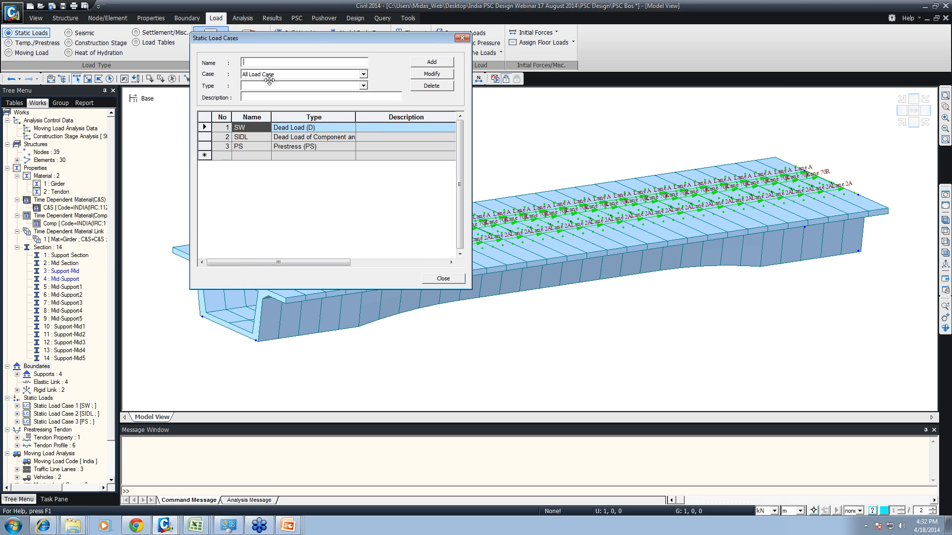
{"action": "left_click", "coordinate": [204, 129]}
{"action": "left_click_drag", "start_coordinate": [203, 132], "coordinate": [203, 151]}
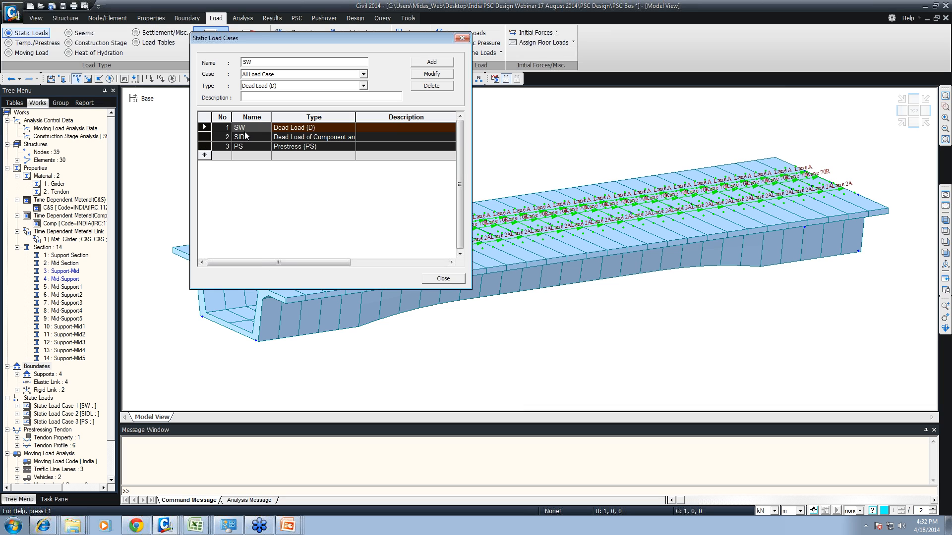
{"action": "left_click", "coordinate": [291, 130]}
{"action": "left_click", "coordinate": [322, 85]}
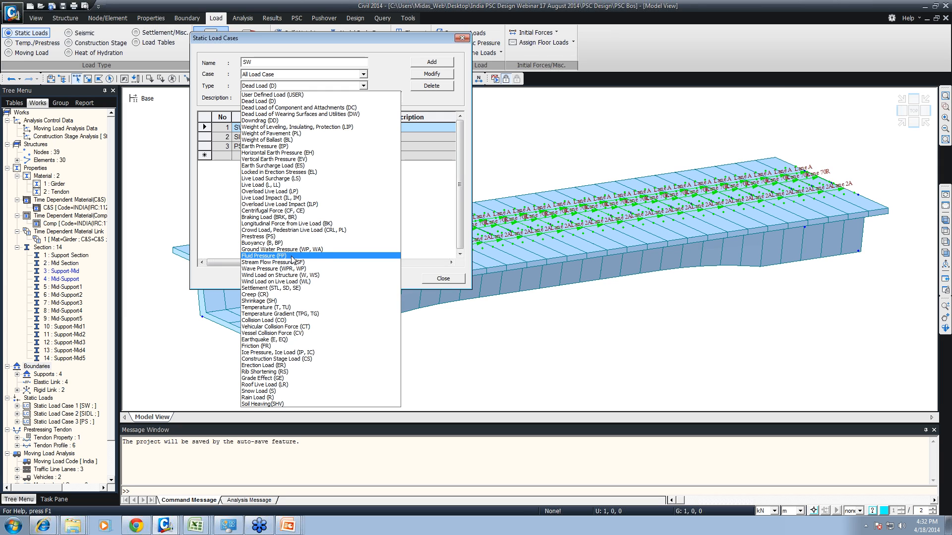
{"action": "left_click", "coordinate": [302, 359]}
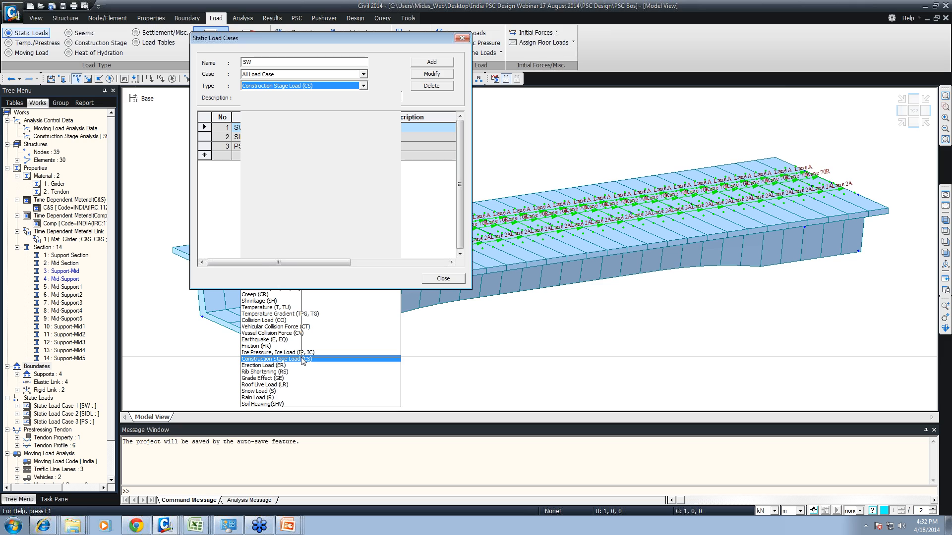
{"action": "left_click", "coordinate": [432, 74]}
- Change the SIDL static load case type to Construction Stage Load (CS)
{"action": "left_click", "coordinate": [303, 138]}
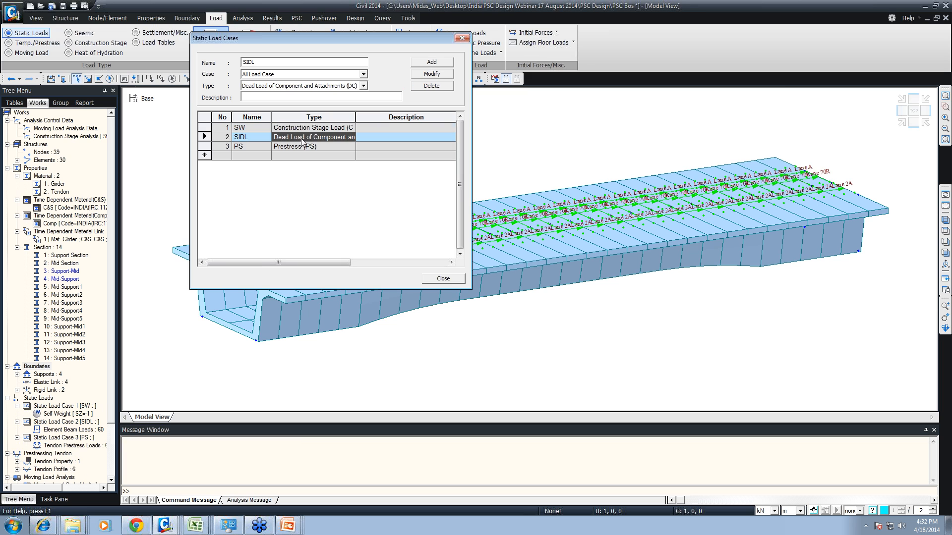
{"action": "left_click", "coordinate": [319, 86]}
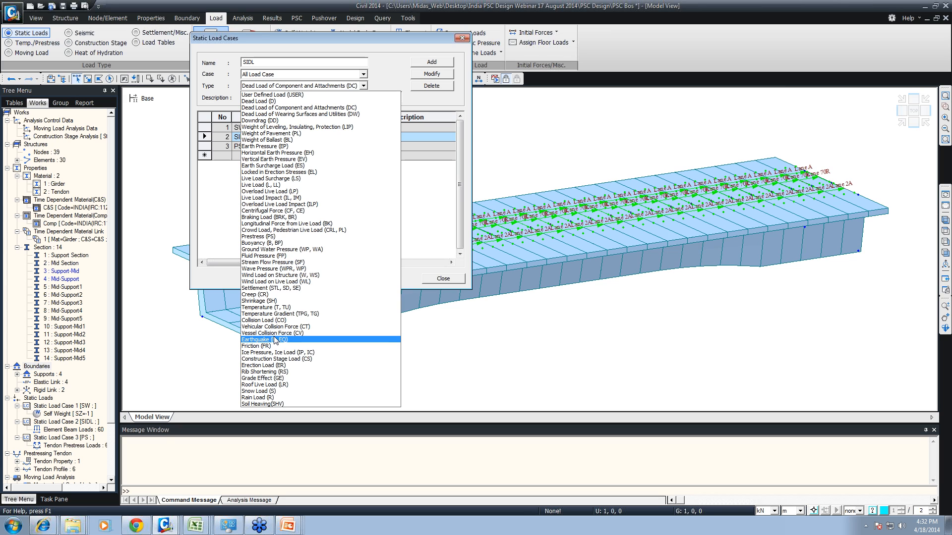
{"action": "key", "text": "c"}
{"action": "key", "text": "o"}
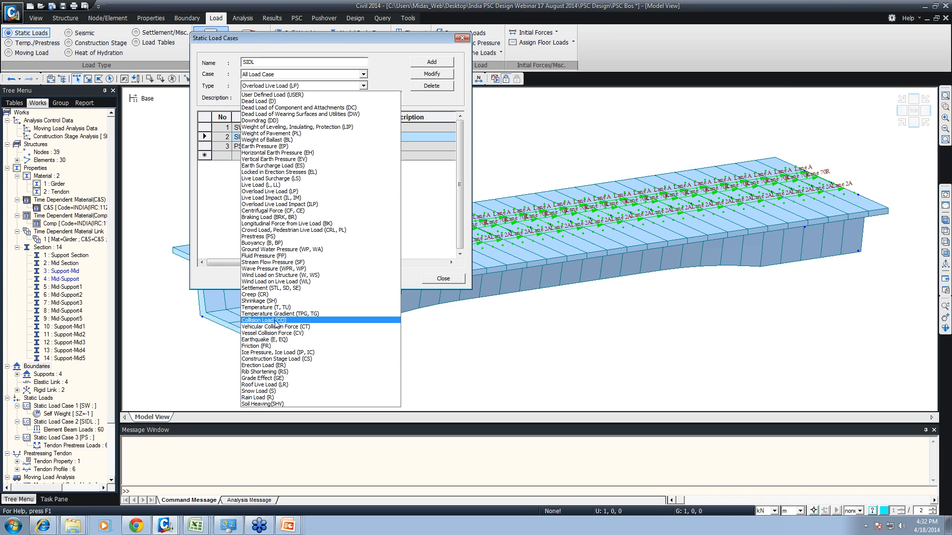
{"action": "left_click", "coordinate": [277, 359]}
{"action": "left_click", "coordinate": [432, 74]}
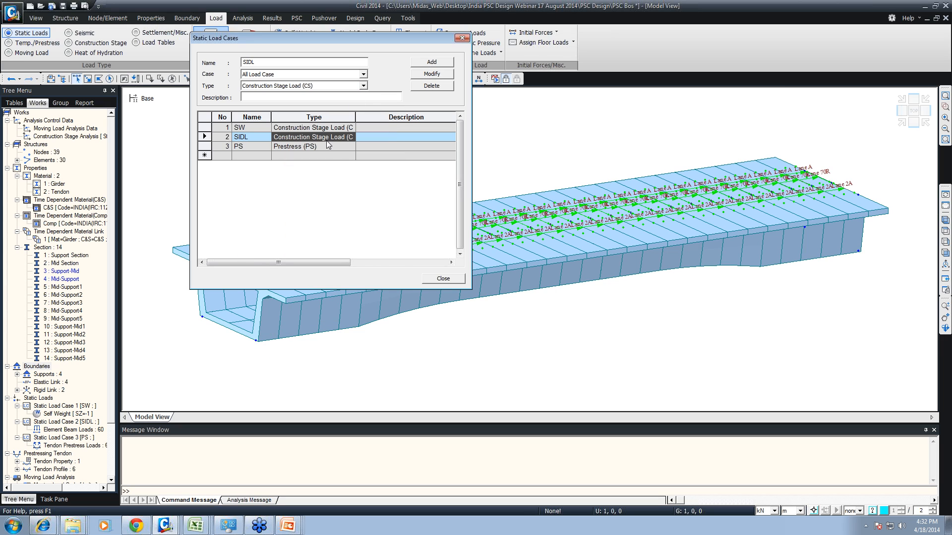
- Change the PS static load case type to Construction Stage Load (CS) and run the analysis
{"action": "left_click", "coordinate": [347, 147]}
{"action": "left_click", "coordinate": [364, 86]}
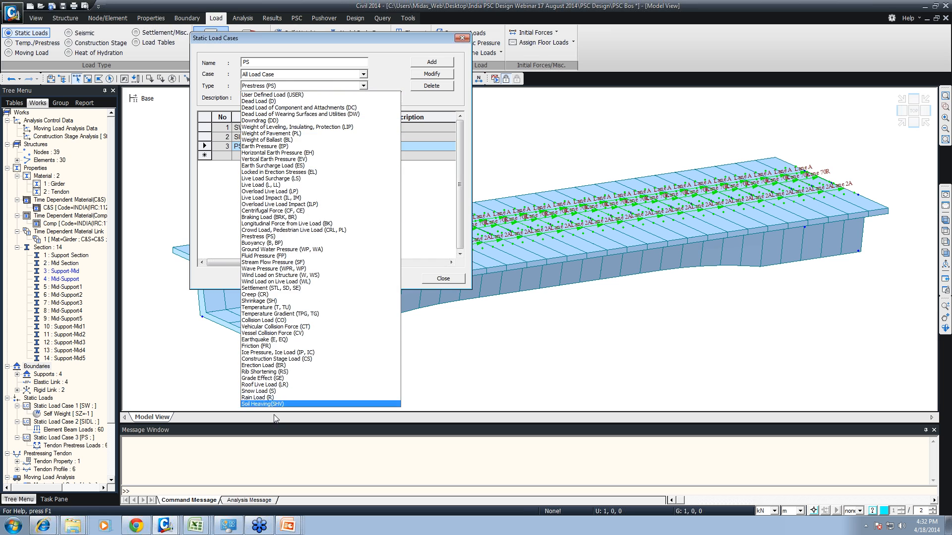
{"action": "left_click", "coordinate": [267, 359]}
{"action": "left_click", "coordinate": [439, 74]}
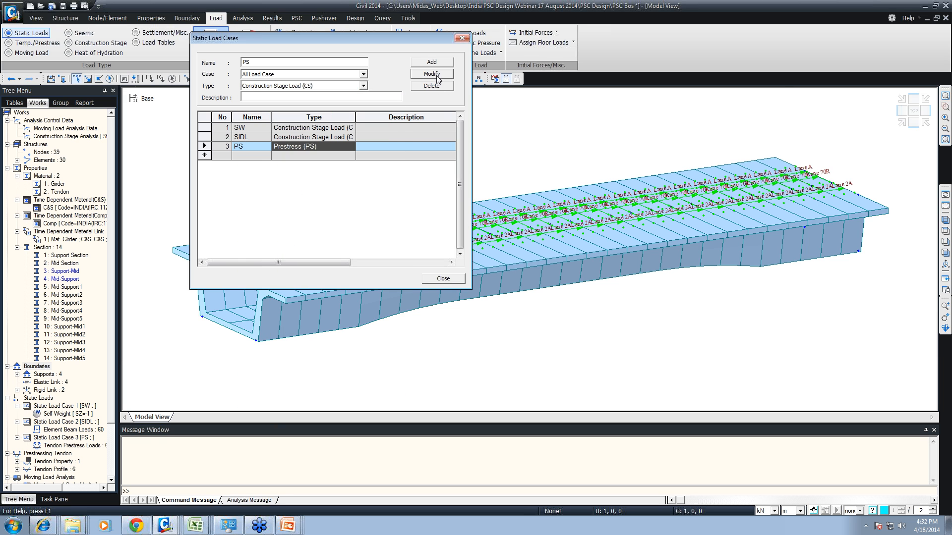
{"action": "left_click", "coordinate": [443, 277]}
{"action": "left_click", "coordinate": [495, 79]}
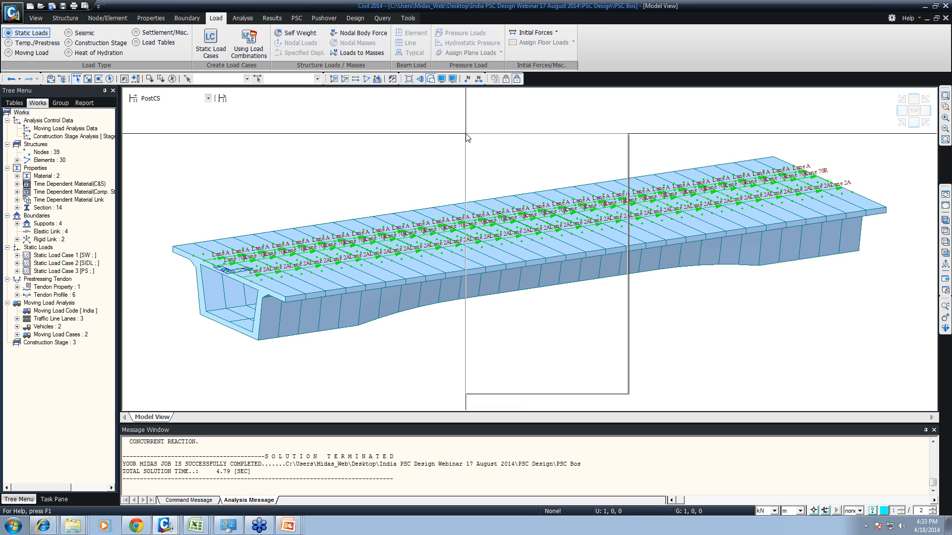
- Display the My beam diagram for the moving load case MVmax: MVL70R at the PostCS stage, with contour and values shown
{"action": "mouse_move", "coordinate": [573, 165]}
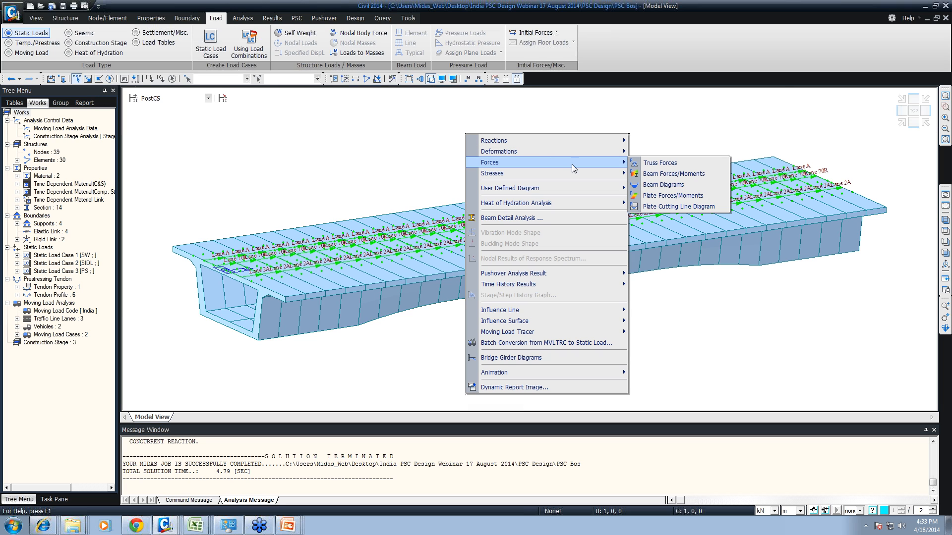
{"action": "left_click", "coordinate": [665, 184]}
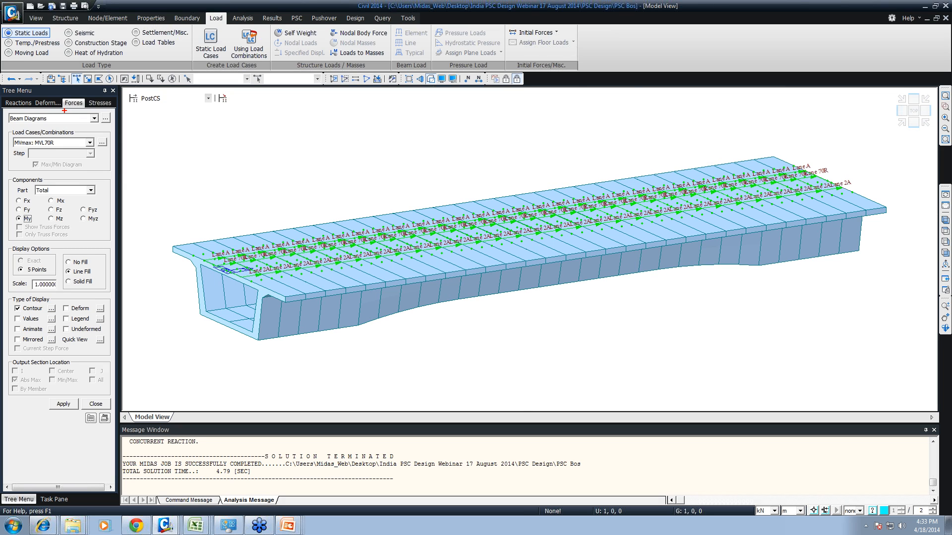
{"action": "mouse_move", "coordinate": [118, 80]}
{"action": "left_mouse_down", "text": "ctrl"}
{"action": "mouse_move", "coordinate": [207, 130]}
{"action": "mouse_move", "coordinate": [224, 124]}
{"action": "left_mouse_up", "text": "ctrl"}
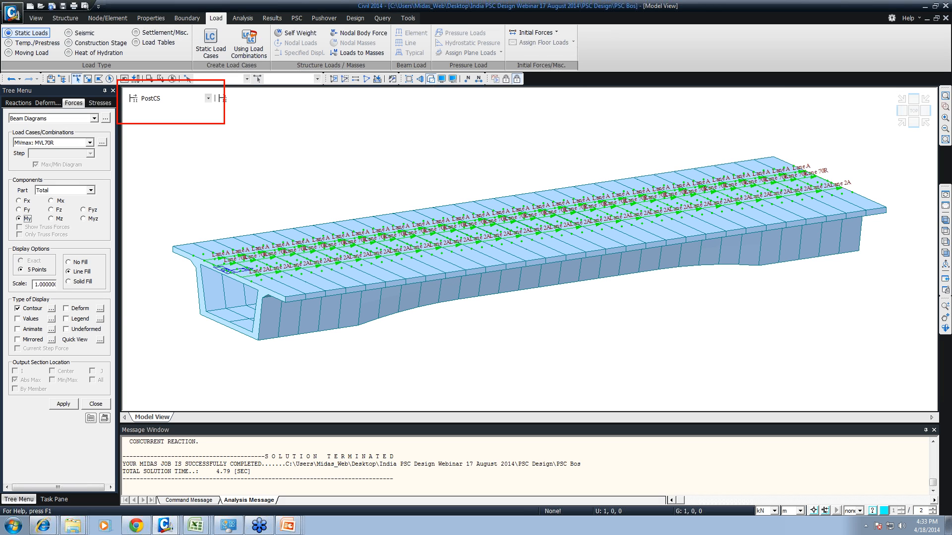
{"action": "key", "text": "Escape"}
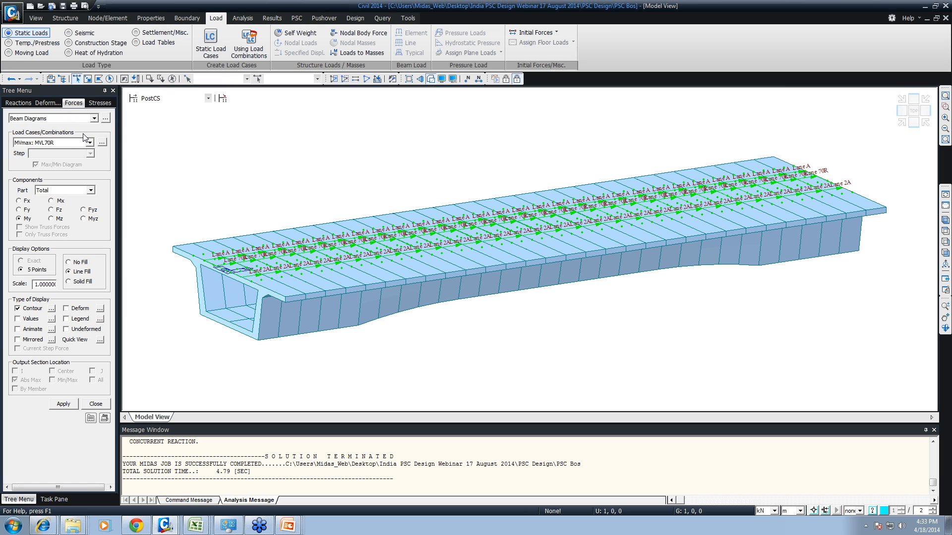
{"action": "left_click", "coordinate": [65, 143]}
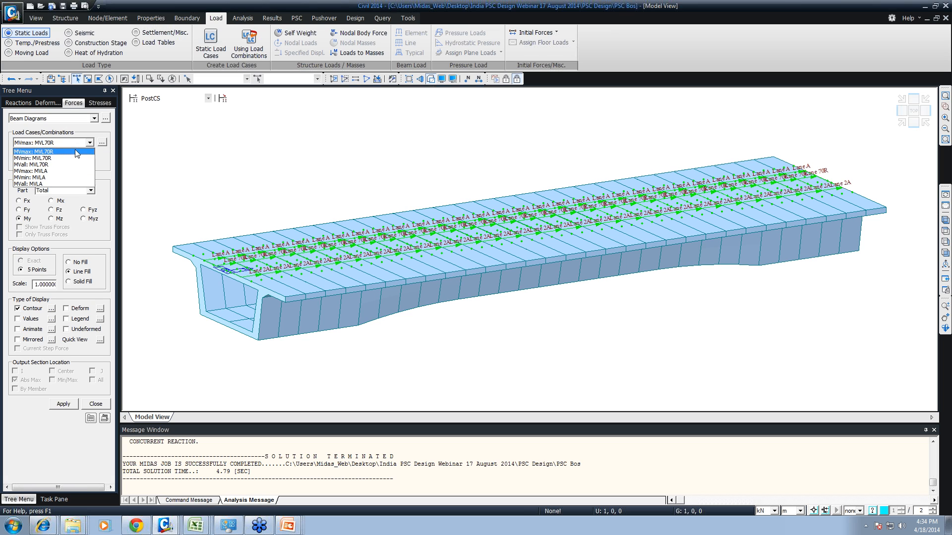
{"action": "left_click", "coordinate": [36, 152]}
{"action": "left_click", "coordinate": [62, 404]}
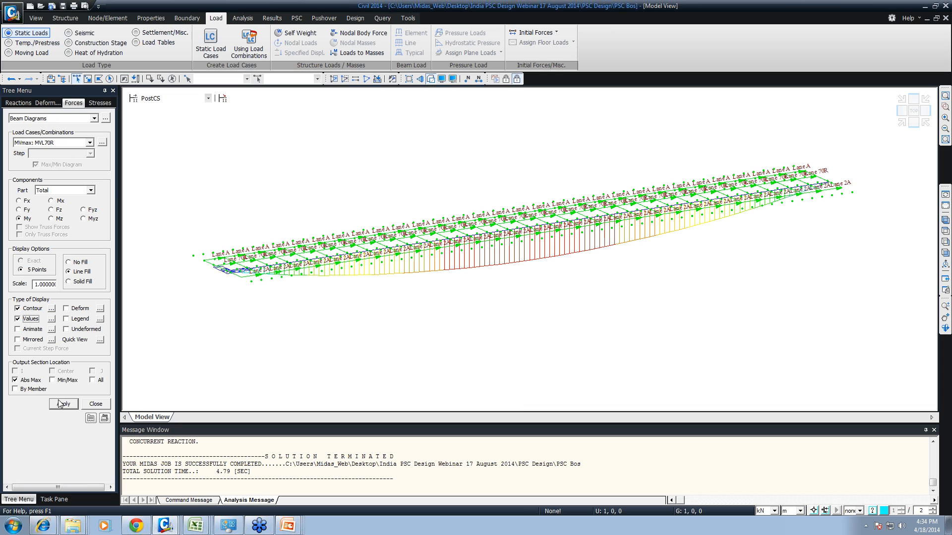
- Hide the traffic line lanes in the model view to clear the beam diagram
{"action": "left_click", "coordinate": [94, 404]}
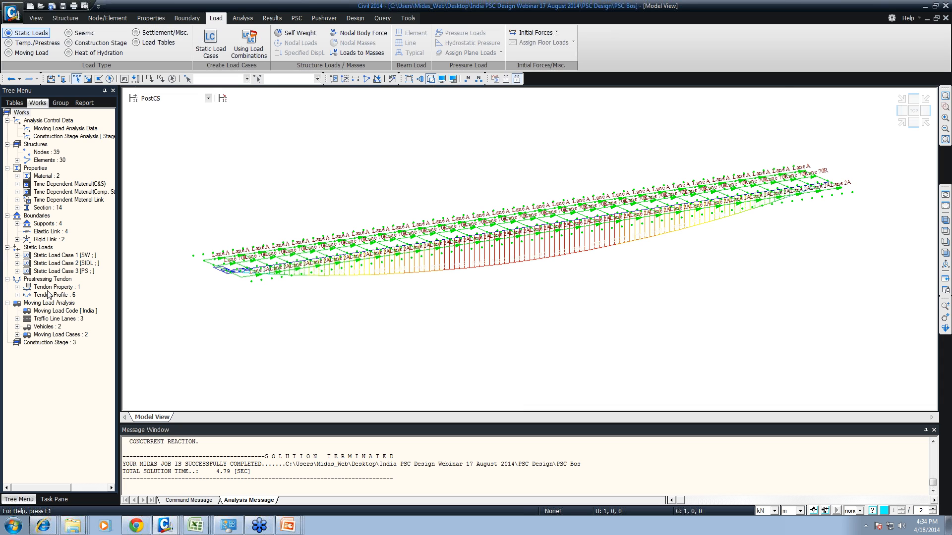
{"action": "right_click", "coordinate": [52, 319]}
{"action": "left_click", "coordinate": [66, 335]}
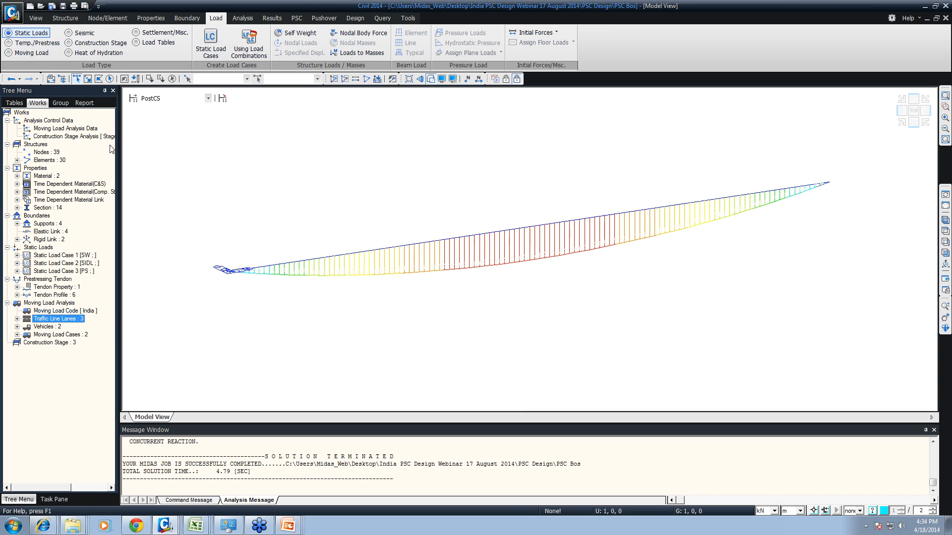
- Add a legend to the MVmax: MVL70R My beam diagram and check which elements carry the maximum and minimum moments
{"action": "right_click", "coordinate": [194, 132]}
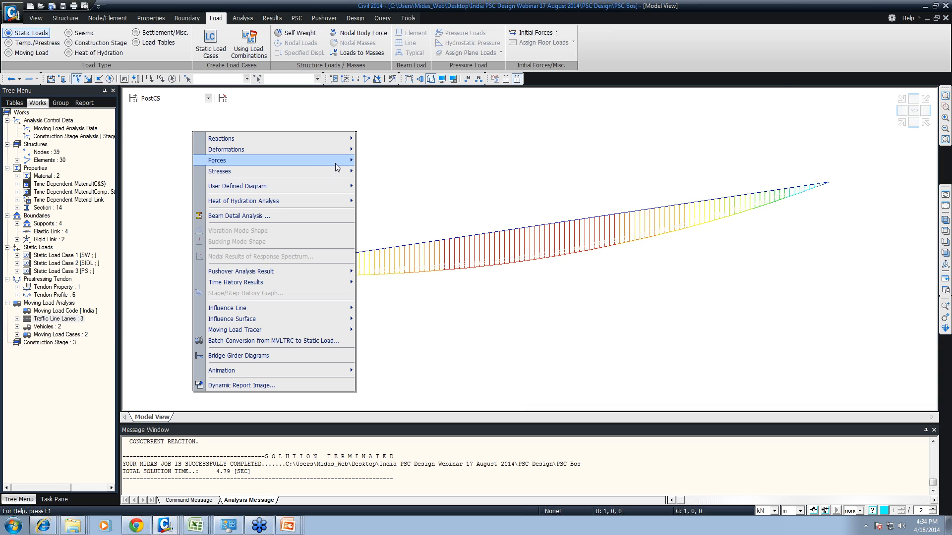
{"action": "left_click", "coordinate": [383, 183]}
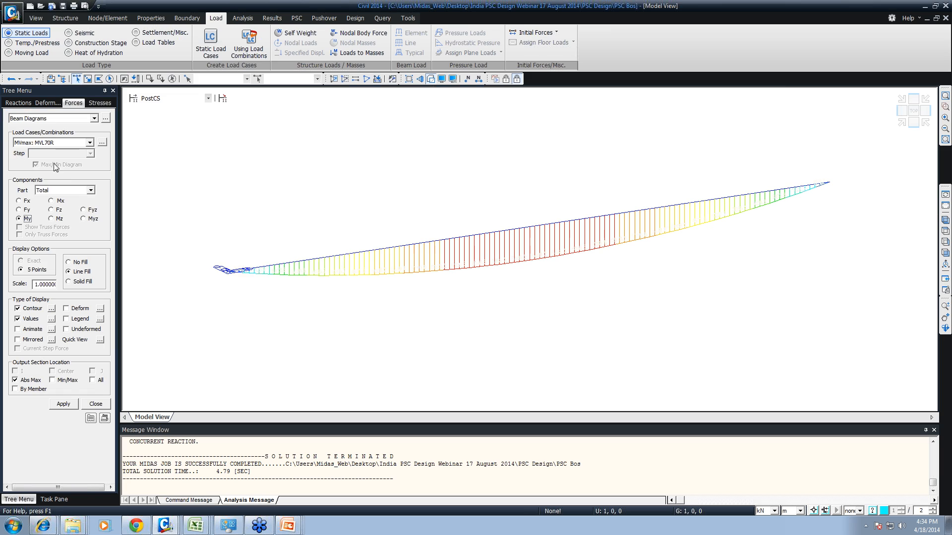
{"action": "left_click", "coordinate": [79, 320]}
{"action": "left_click", "coordinate": [63, 404]}
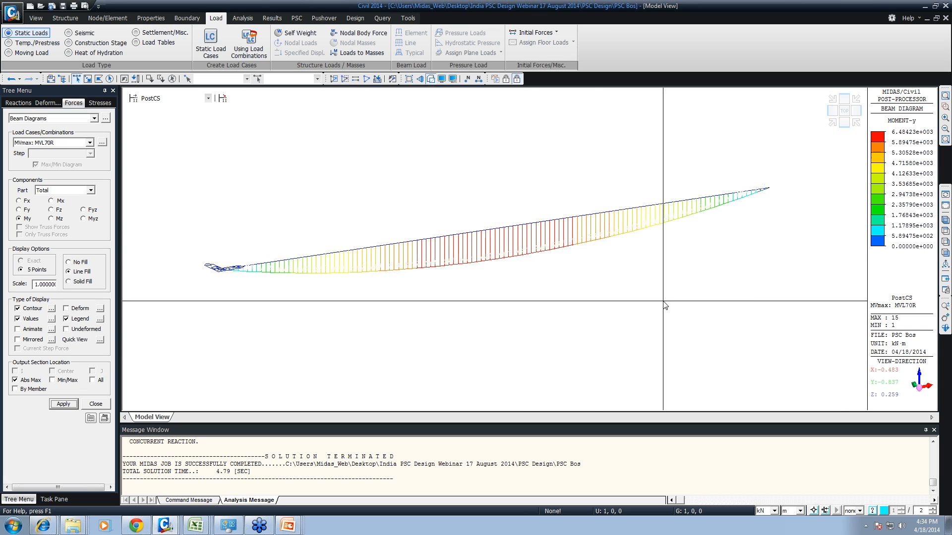
{"action": "left_click", "coordinate": [904, 316]}
{"action": "key", "text": "ctrl+2"}
{"action": "left_click_drag", "start_coordinate": [852, 307], "coordinate": [950, 358], "text": "ctrl"}
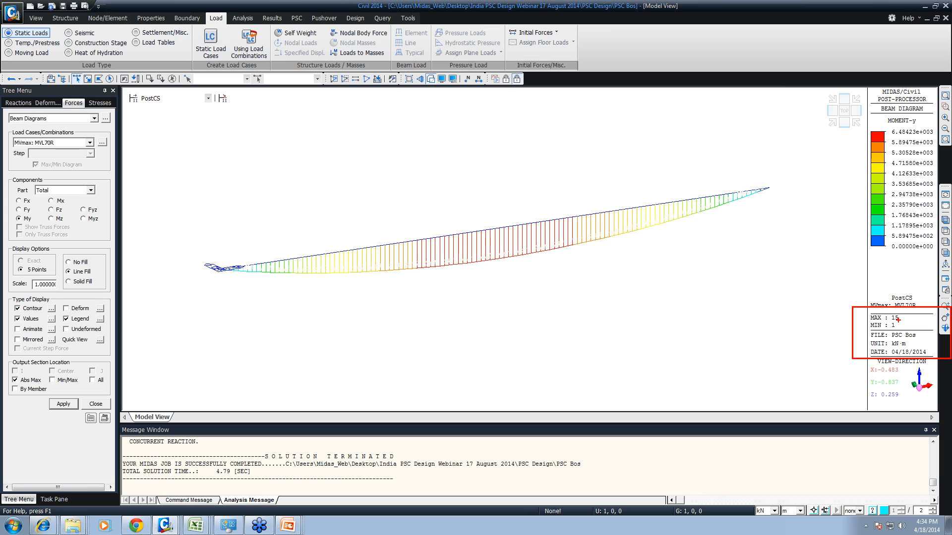
{"action": "key", "text": "Escape"}
- Trace the MVL70R maximum load position for the My beam moment at the i-end of key element 15
{"action": "right_click", "coordinate": [545, 162]}
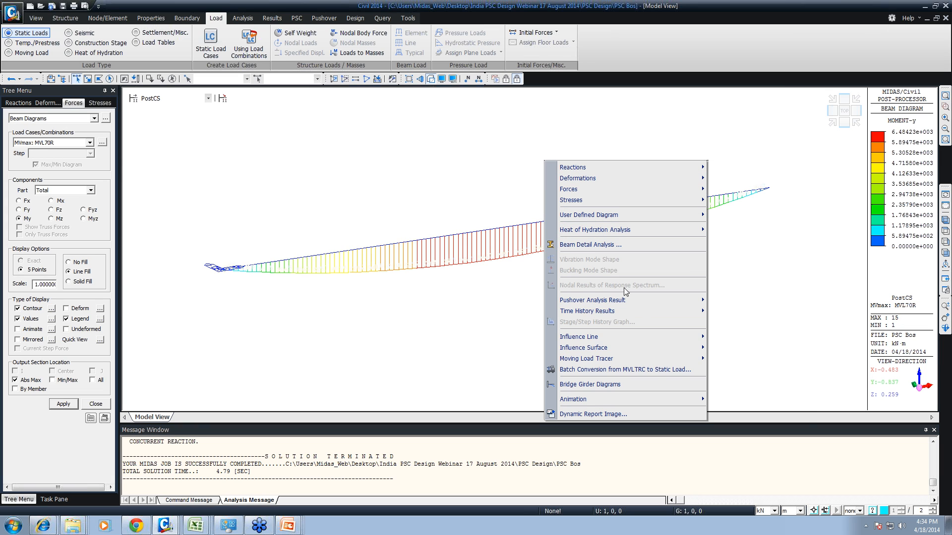
{"action": "mouse_move", "coordinate": [669, 359]}
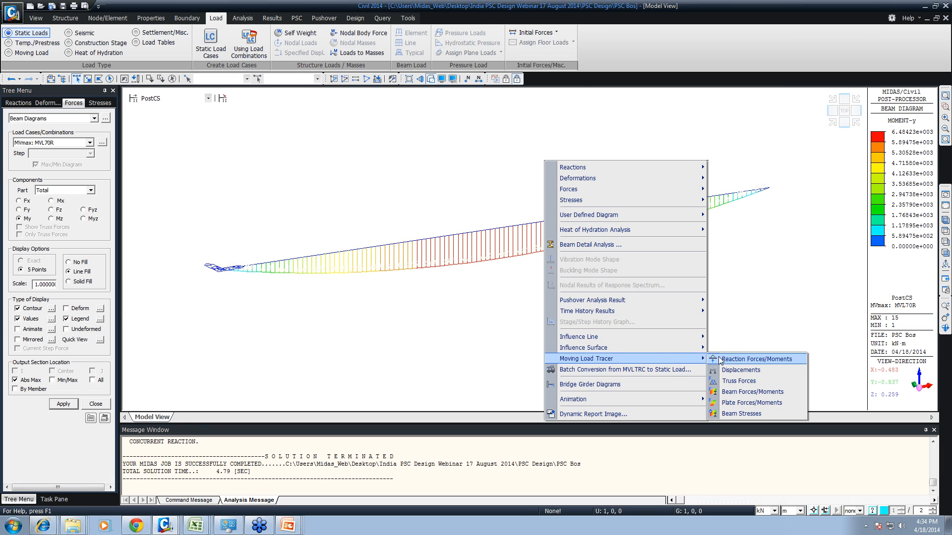
{"action": "left_click", "coordinate": [742, 393]}
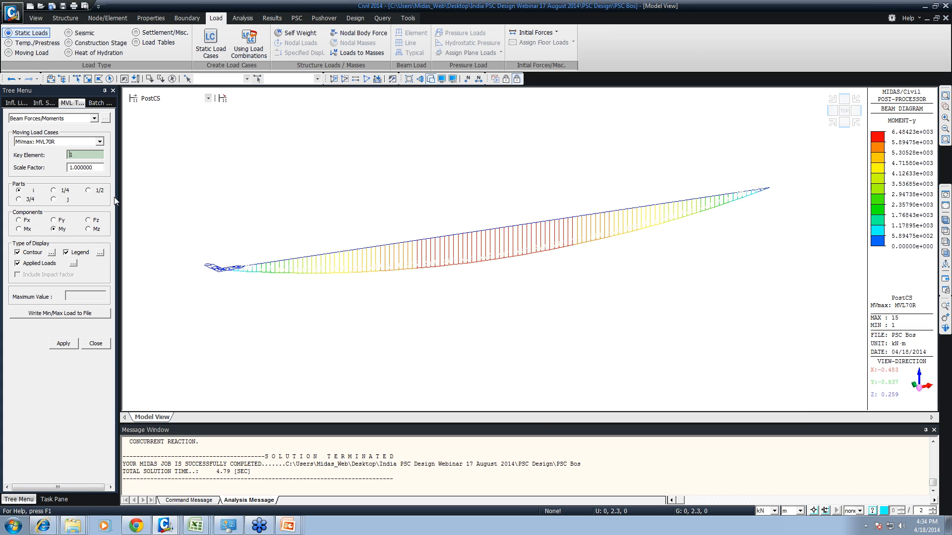
{"action": "left_click", "coordinate": [484, 235]}
{"action": "left_click", "coordinate": [63, 343]}
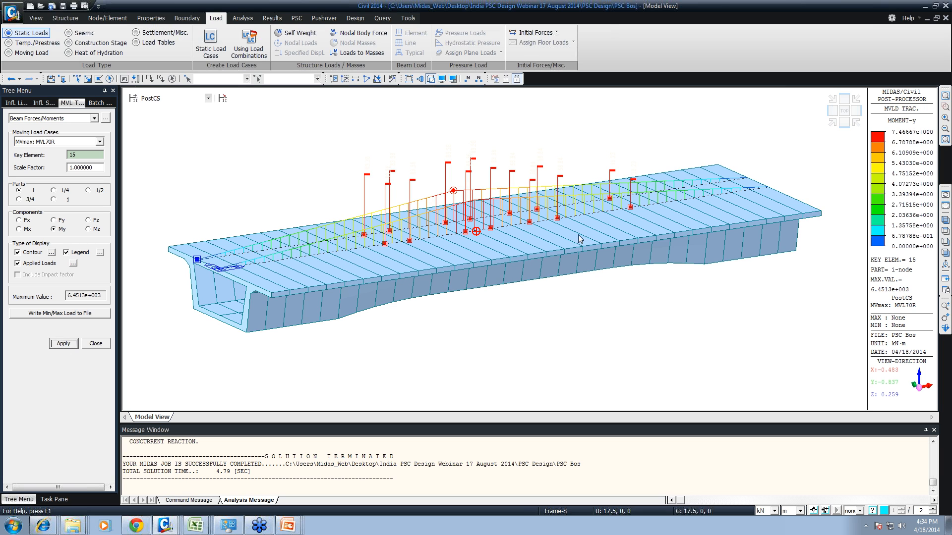
{"action": "mouse_move", "coordinate": [481, 217]}
{"action": "left_click", "coordinate": [93, 345]}
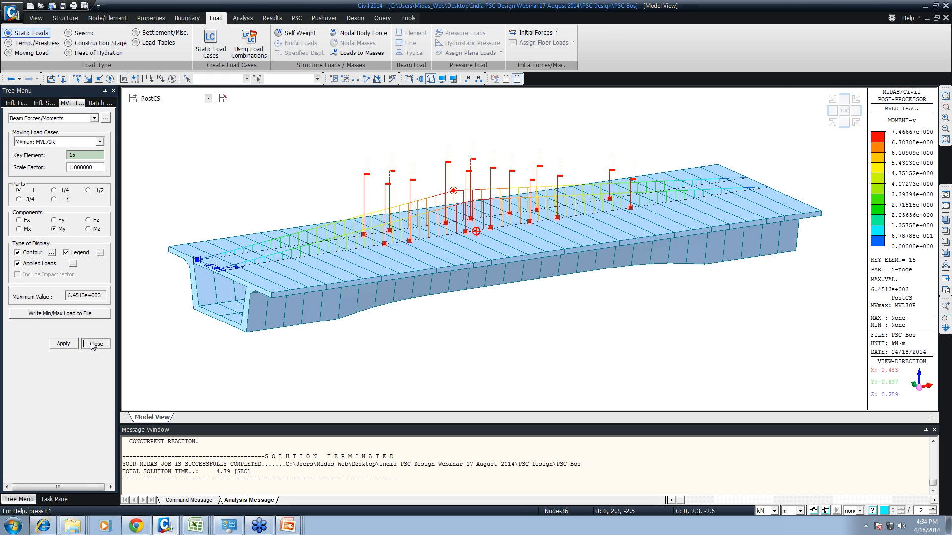
- Switch to construction stage CS1 and display the My beam diagram for CS: Dead Load at the last step with values and legend
{"action": "left_click", "coordinate": [164, 98]}
{"action": "left_click", "coordinate": [162, 105]}
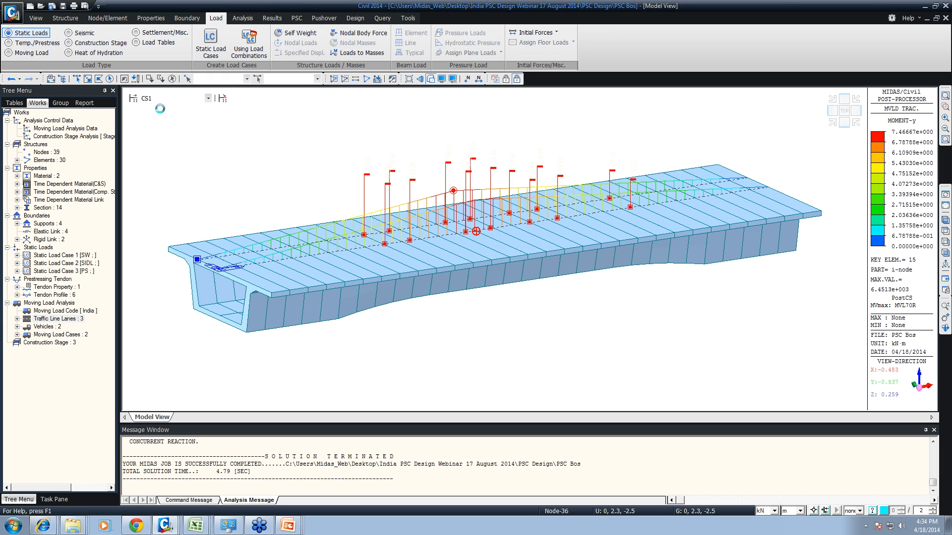
{"action": "right_click", "coordinate": [198, 121]}
{"action": "mouse_move", "coordinate": [278, 150]}
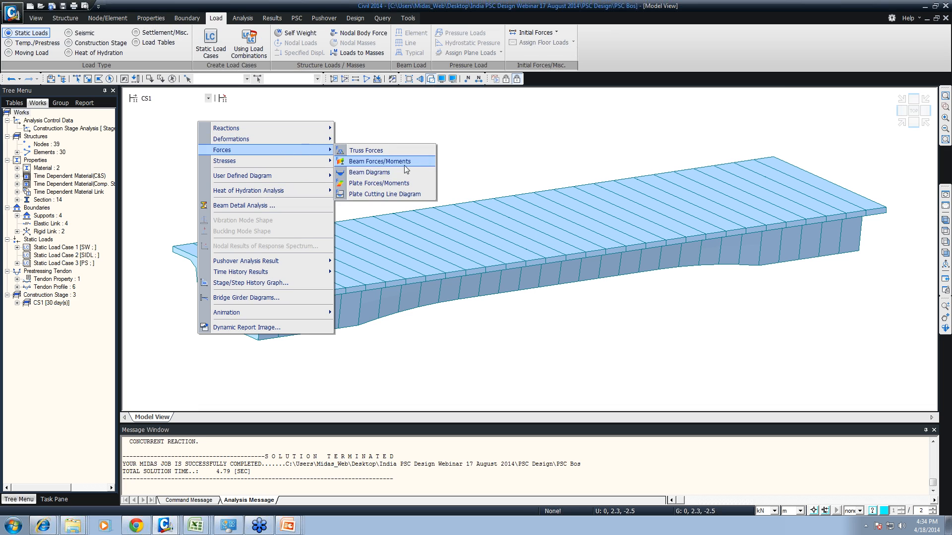
{"action": "left_click", "coordinate": [387, 172]}
{"action": "left_click", "coordinate": [63, 405]}
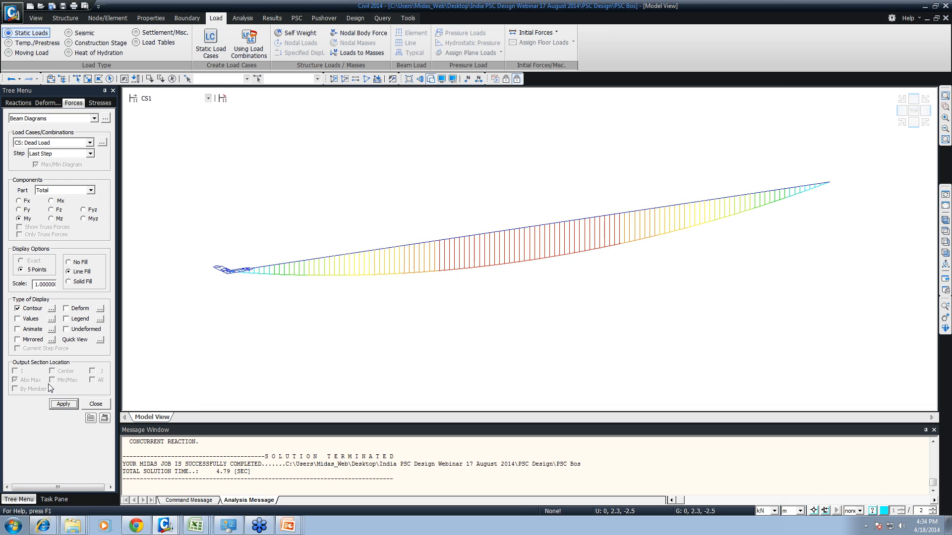
{"action": "left_click", "coordinate": [30, 320]}
{"action": "left_click", "coordinate": [66, 319]}
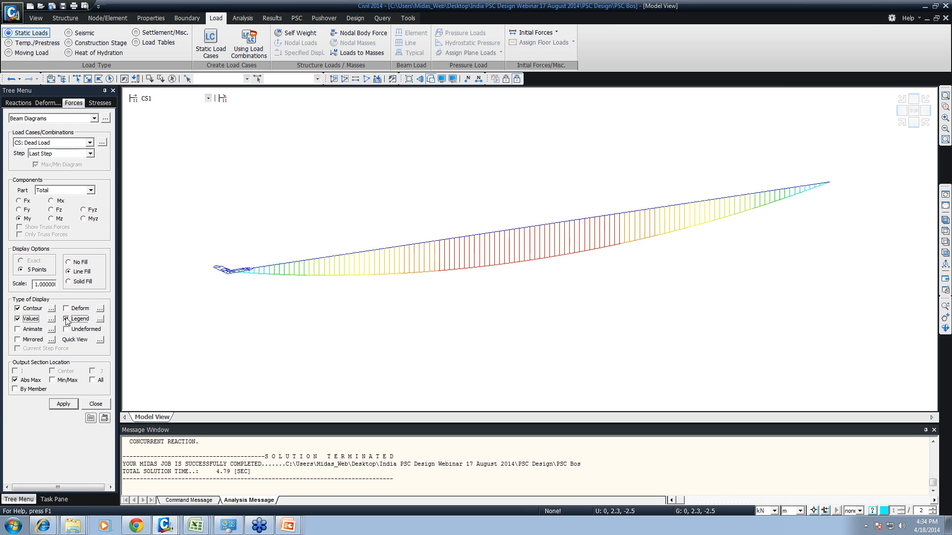
{"action": "left_click", "coordinate": [63, 403]}
- Display the CS1 My beam diagram for the CS: Erection Load case
{"action": "left_click", "coordinate": [50, 144]}
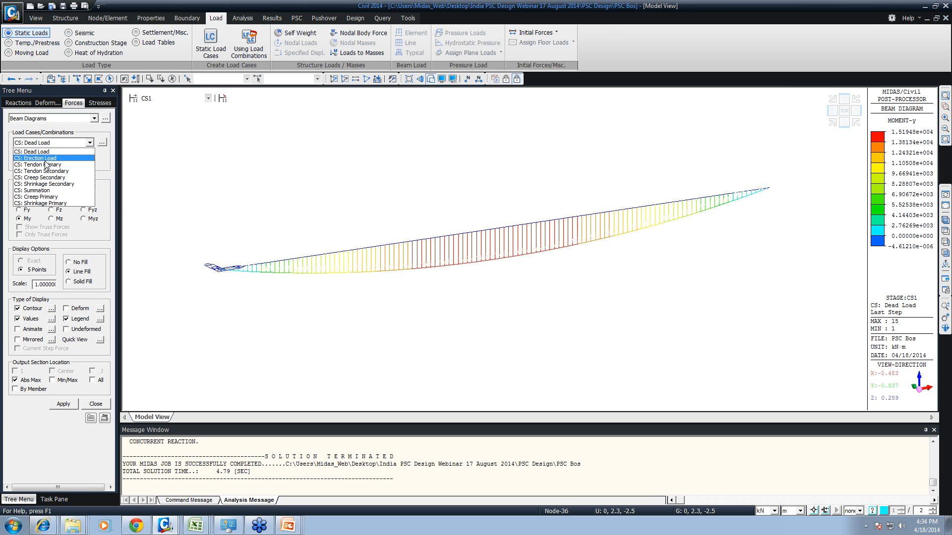
{"action": "left_click", "coordinate": [44, 158]}
{"action": "left_click", "coordinate": [63, 404]}
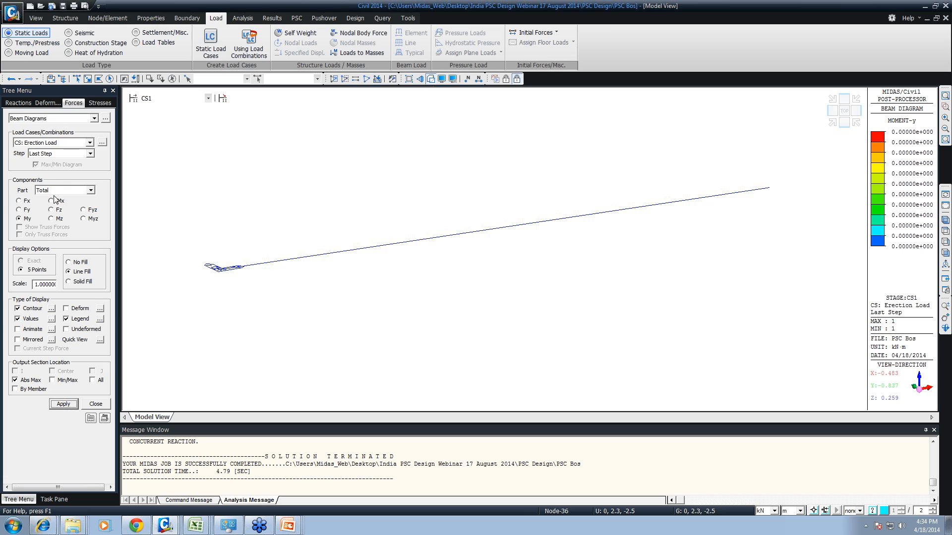
- Switch to construction stage CS2 and display its My beam diagram for CS: Erection Load
{"action": "left_click", "coordinate": [57, 143]}
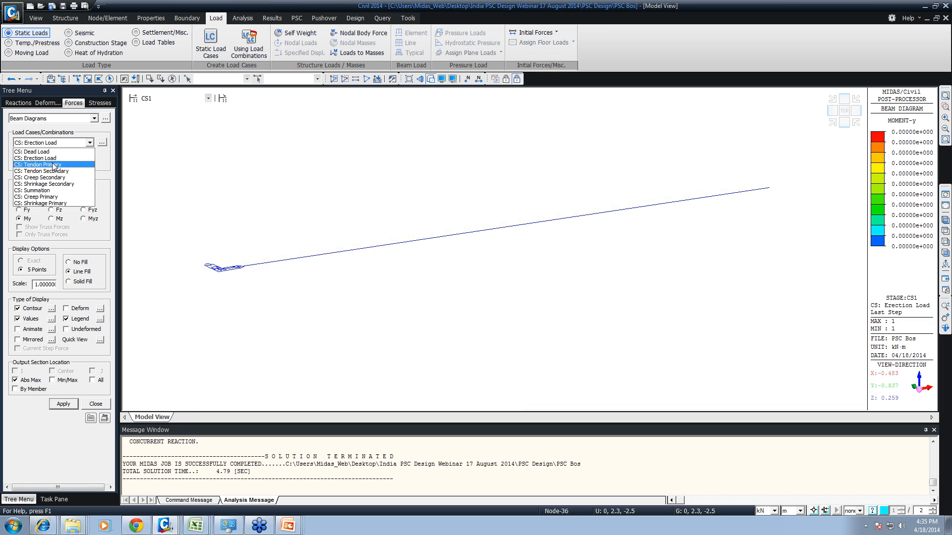
{"action": "left_click", "coordinate": [155, 101]}
{"action": "left_click", "coordinate": [155, 100]}
{"action": "left_click", "coordinate": [154, 112]}
{"action": "left_click", "coordinate": [65, 405]}
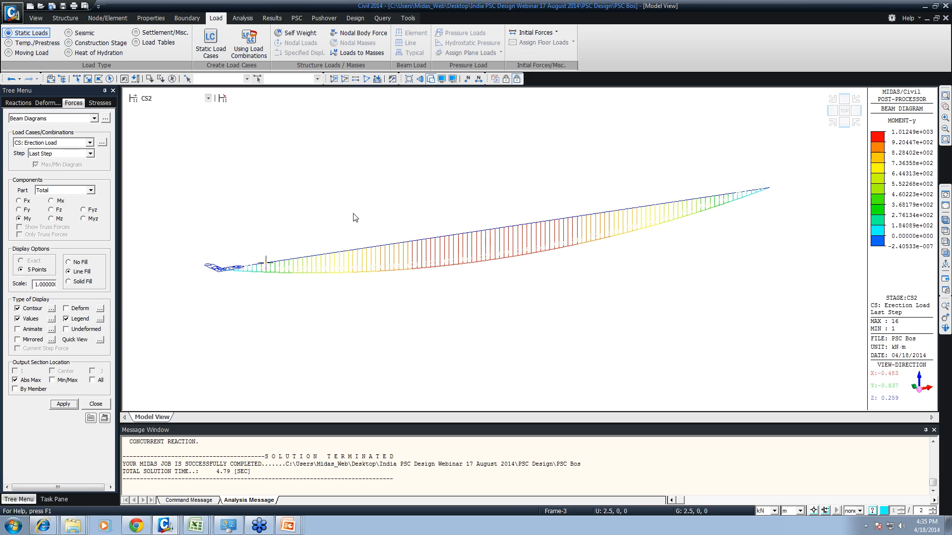
- Return to preprocessing and examine the beam section temperature inputs for the PSC/Composite section type, leaving without adding a load
{"action": "left_click", "coordinate": [506, 78]}
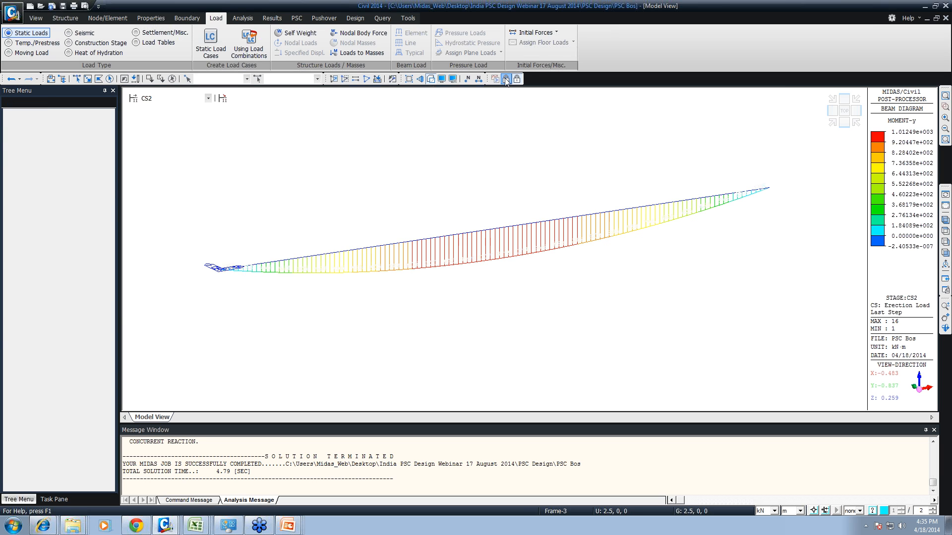
{"action": "left_click", "coordinate": [55, 44]}
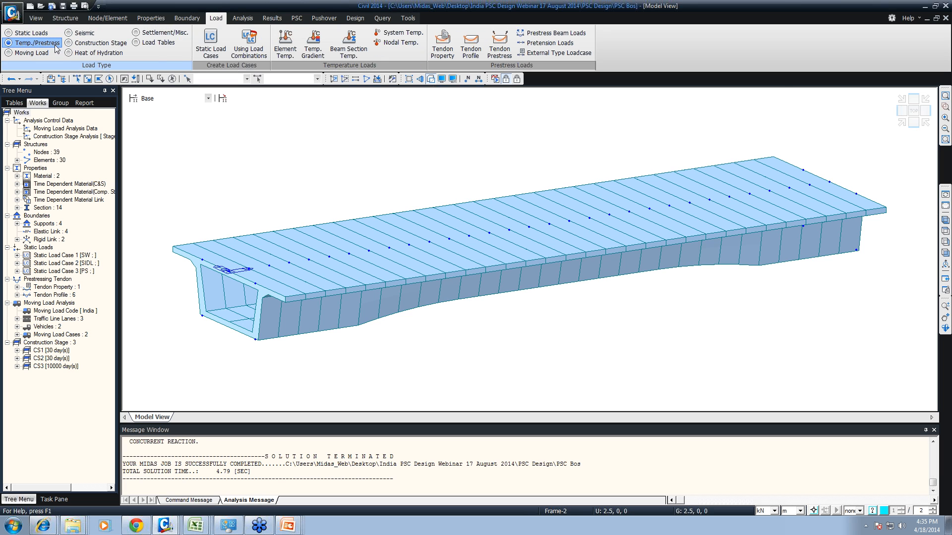
{"action": "left_click", "coordinate": [359, 48]}
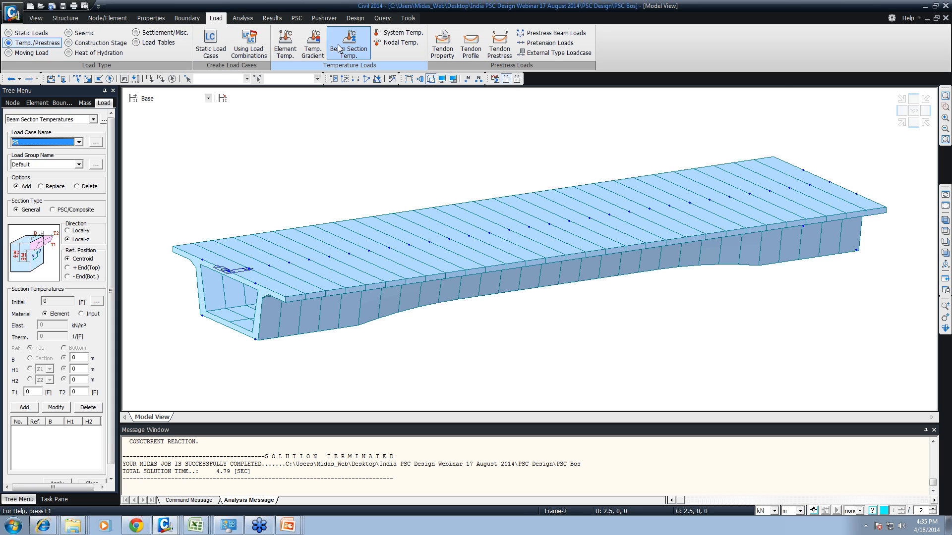
{"action": "left_click", "coordinate": [52, 210]}
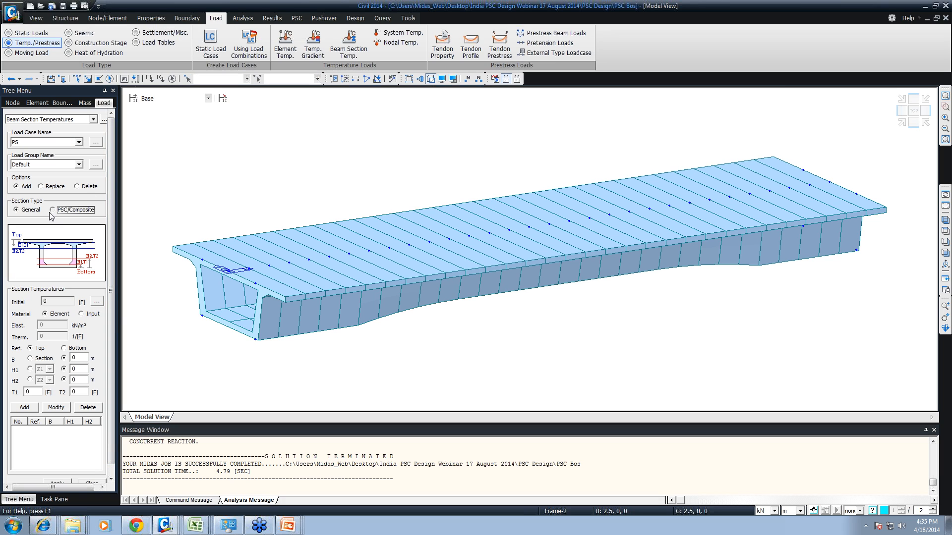
{"action": "left_click", "coordinate": [78, 358]}
{"action": "left_click_drag", "start_coordinate": [79, 358], "coordinate": [54, 359]}
{"action": "key", "text": "Tab"}
{"action": "key", "text": "Tab"}
{"action": "key", "text": "Tab"}
{"action": "left_click_drag", "start_coordinate": [111, 442], "coordinate": [94, 468]}
{"action": "left_click", "coordinate": [92, 473]}
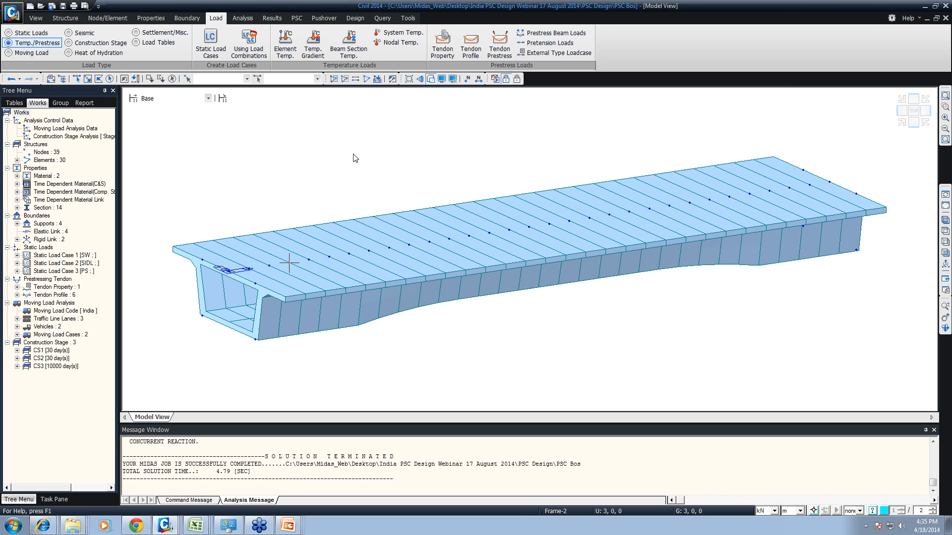
- Return to the analysis results at construction stage CS1 and open the Tendon Loss results table
{"action": "left_click", "coordinate": [517, 79]}
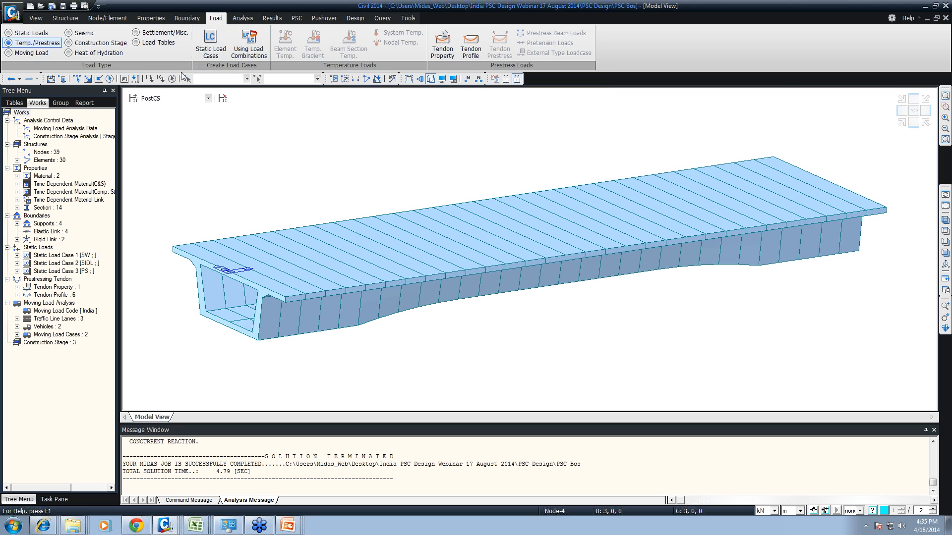
{"action": "left_click", "coordinate": [208, 98]}
{"action": "left_click", "coordinate": [149, 107]}
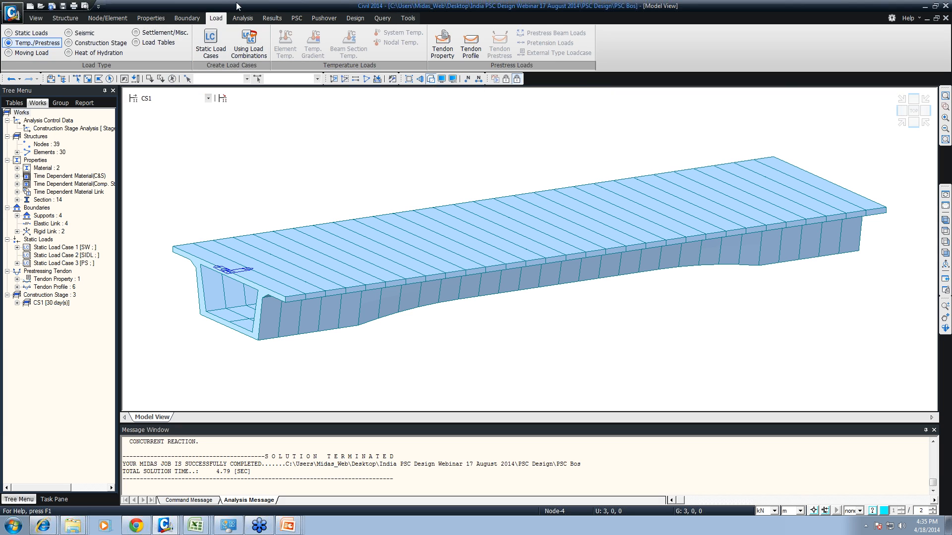
{"action": "left_click", "coordinate": [272, 19]}
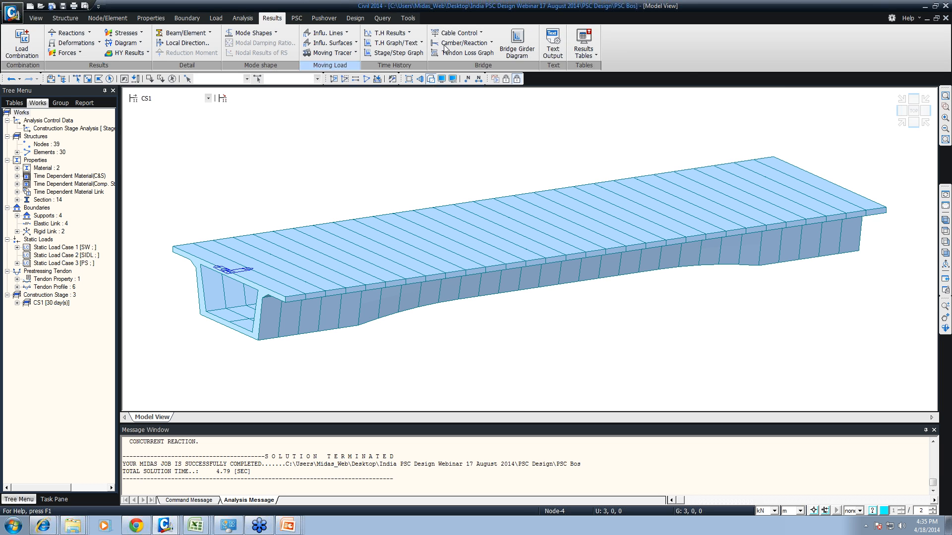
{"action": "left_click", "coordinate": [571, 50]}
{"action": "mouse_move", "coordinate": [620, 310]}
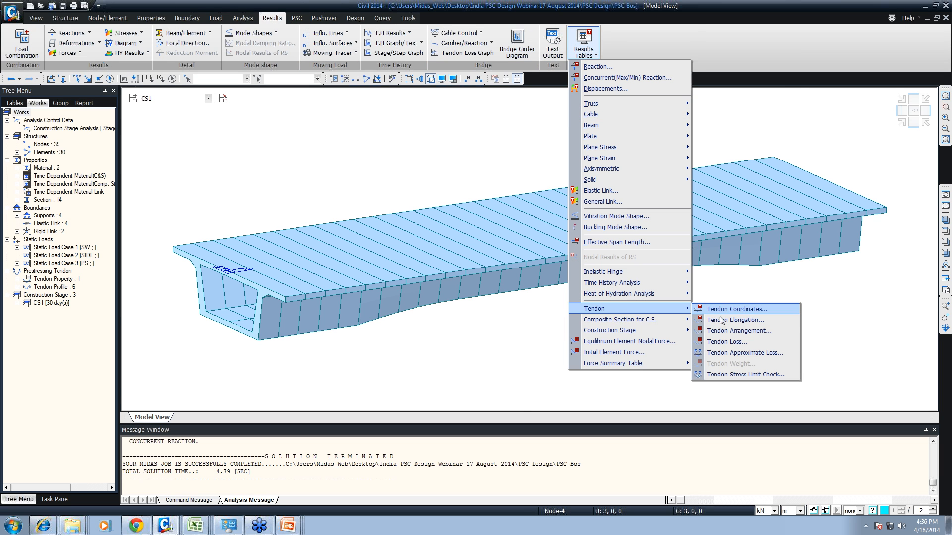
{"action": "left_click", "coordinate": [730, 344]}
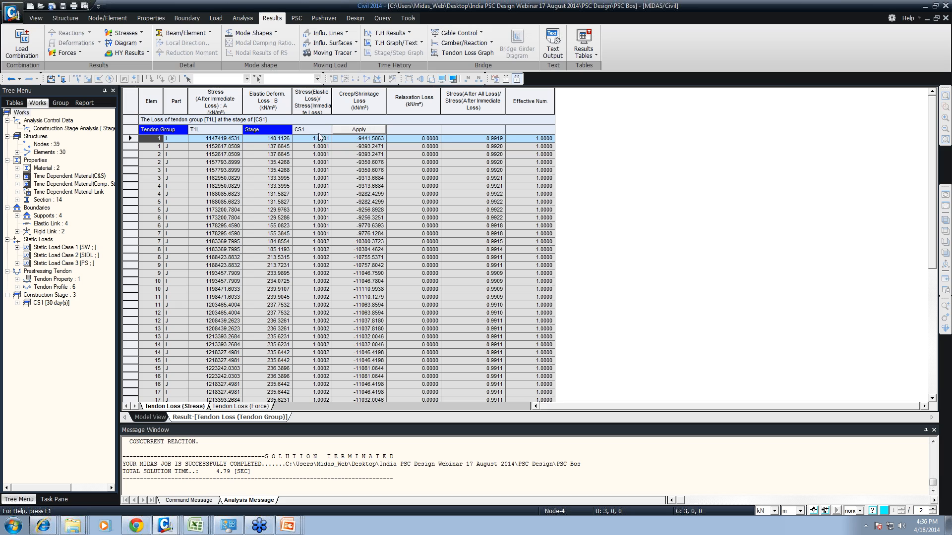
- Examine the immediate, elastic deformation and creep/shrinkage stress loss columns for tendon group T1L at stage CS1
{"action": "left_click", "coordinate": [367, 132]}
{"action": "mouse_move", "coordinate": [134, 114]}
{"action": "left_mouse_down"}
{"action": "mouse_move", "coordinate": [540, 322]}
{"action": "mouse_move", "coordinate": [596, 407]}
{"action": "left_mouse_up"}
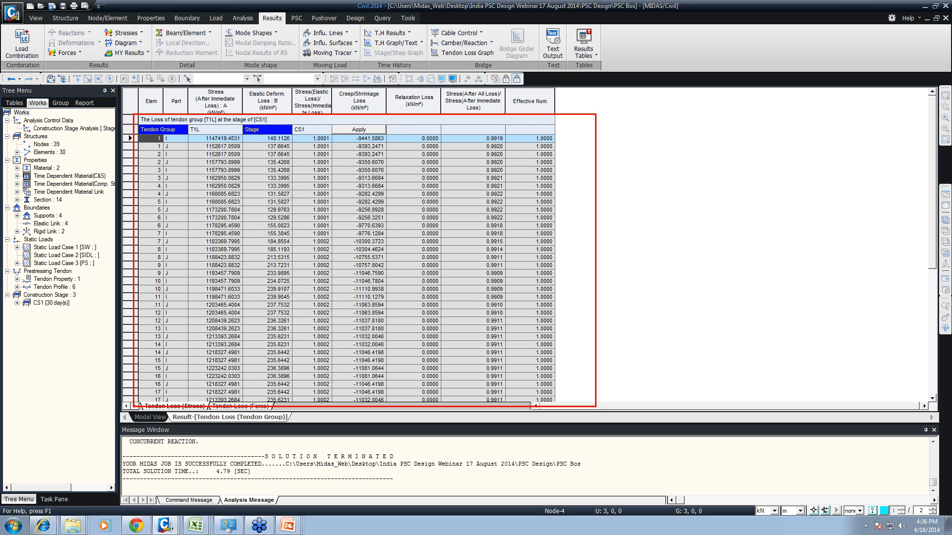
{"action": "mouse_move", "coordinate": [191, 86]}
{"action": "left_mouse_down"}
{"action": "mouse_move", "coordinate": [222, 143]}
{"action": "mouse_move", "coordinate": [252, 389]}
{"action": "left_mouse_up"}
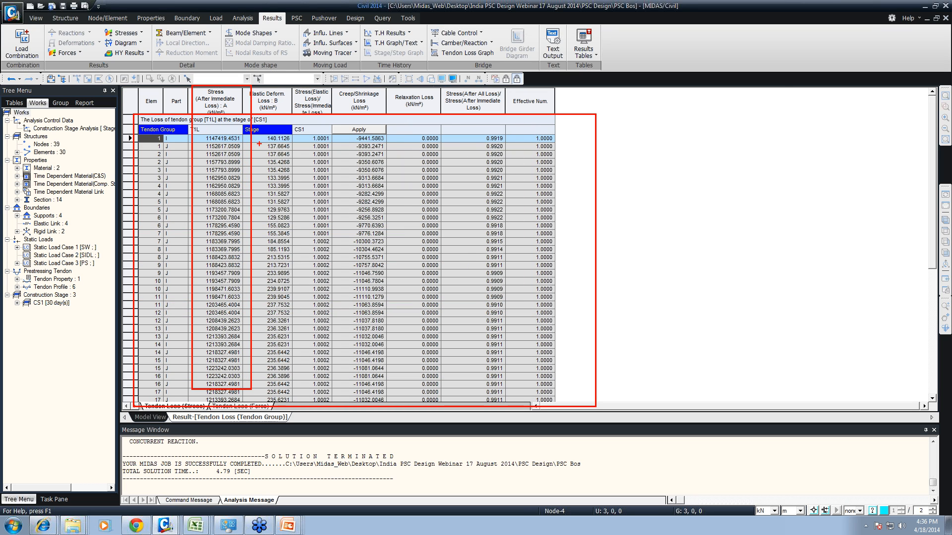
{"action": "left_click_drag", "start_coordinate": [249, 125], "coordinate": [299, 391]}
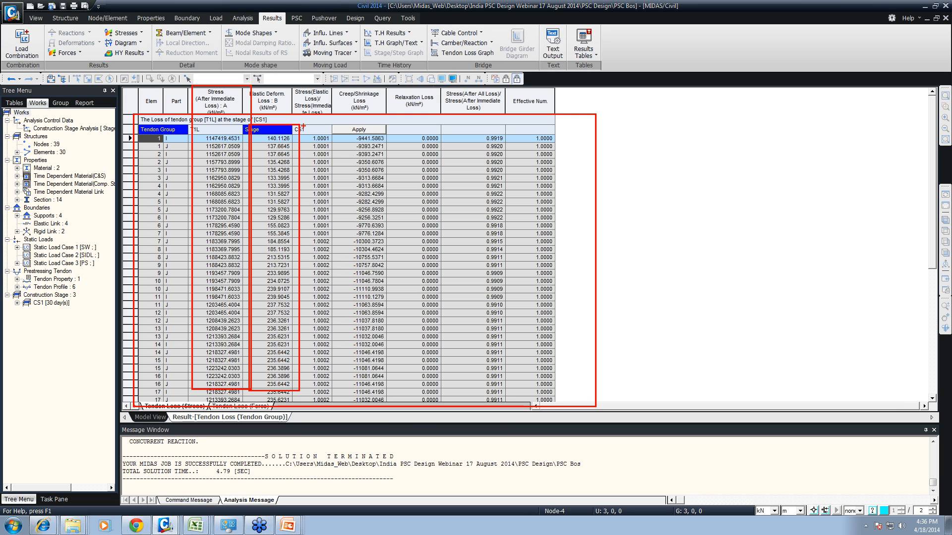
{"action": "left_click_drag", "start_coordinate": [330, 114], "coordinate": [413, 392]}
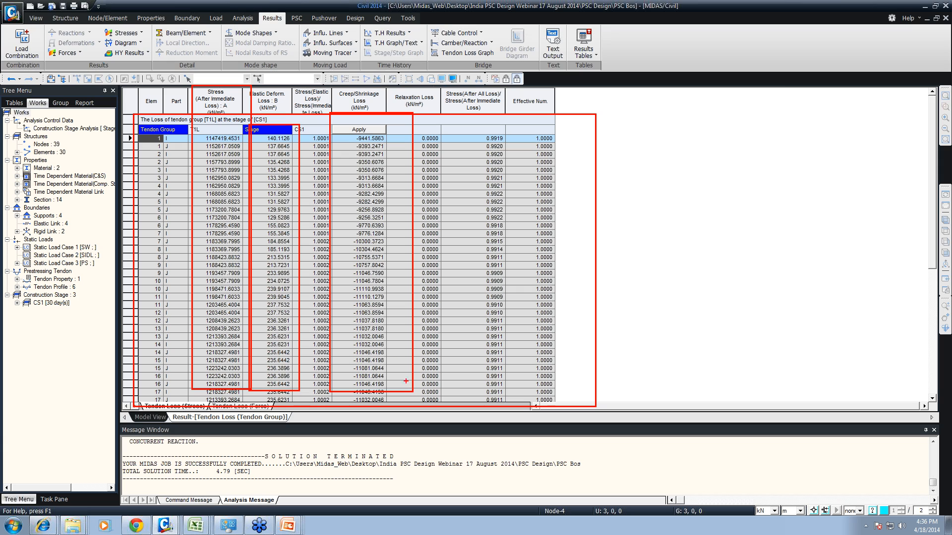
{"action": "key", "text": "Escape"}
- Display the stress losses of tendon group T1L at construction stage CS3
{"action": "left_click", "coordinate": [312, 129]}
{"action": "left_click", "coordinate": [328, 130]}
{"action": "left_click", "coordinate": [312, 152]}
{"action": "left_click", "coordinate": [359, 130]}
{"action": "left_click", "coordinate": [214, 130]}
{"action": "left_click", "coordinate": [238, 129]}
{"action": "left_click", "coordinate": [218, 139]}
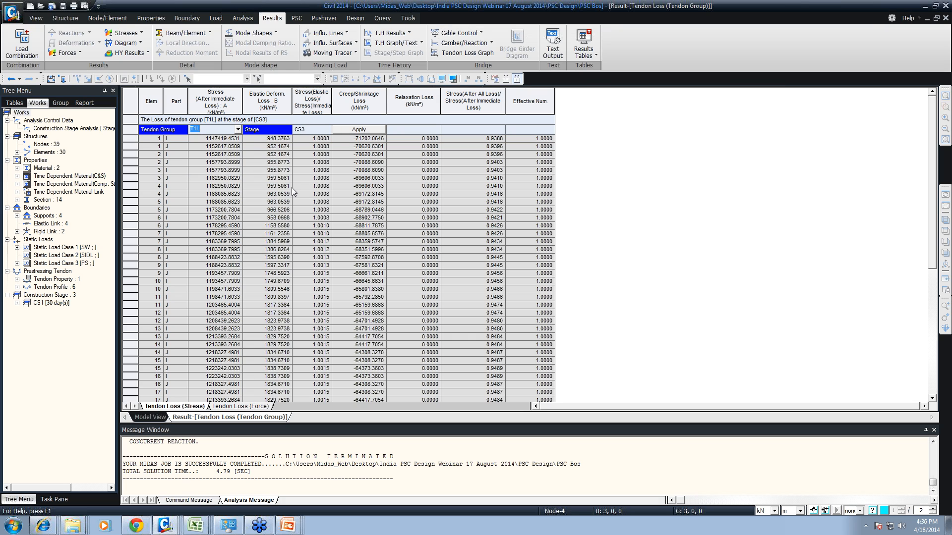
- View the tendon losses in terms of force and close the results table
{"action": "left_click", "coordinate": [240, 406]}
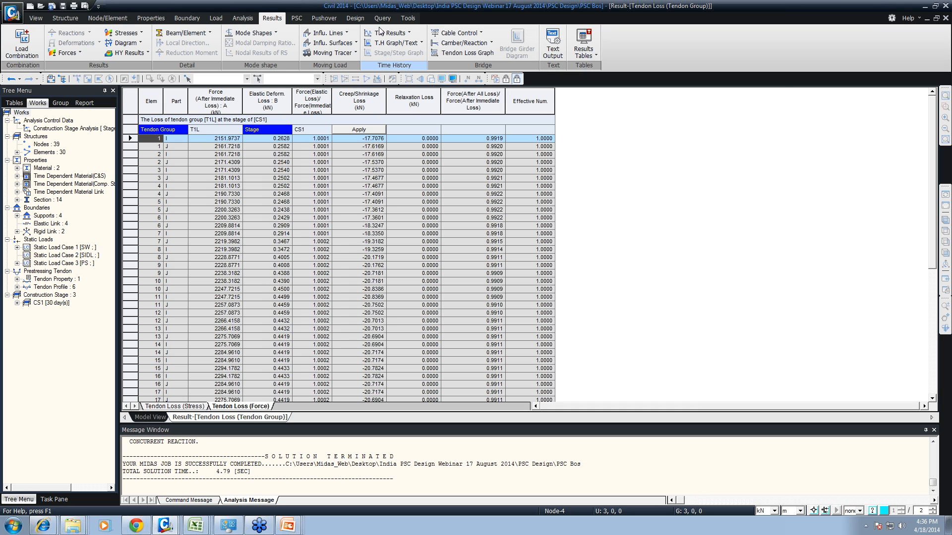
{"action": "right_click", "coordinate": [237, 415]}
{"action": "left_click", "coordinate": [243, 430]}
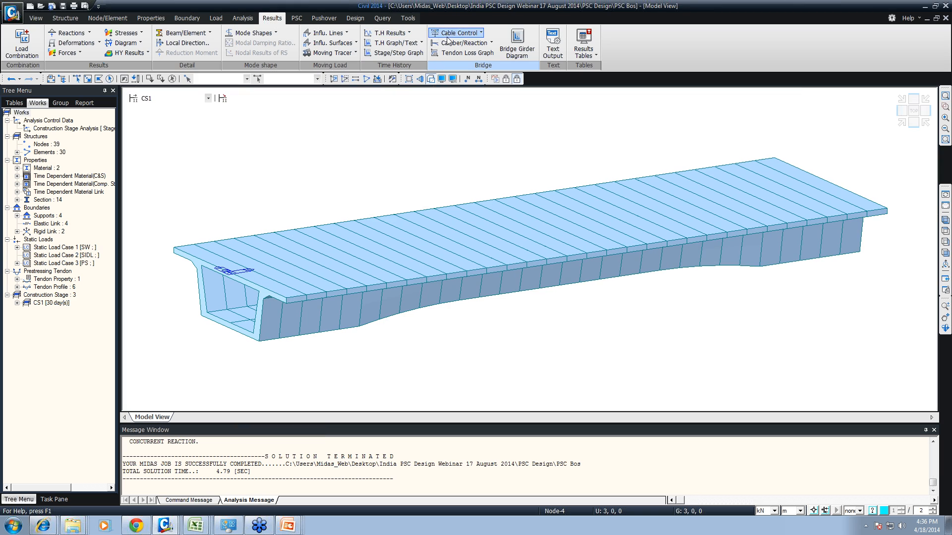
- Animate the time-dependent loss graph for tendons T1L and T1R, closing the graph when done
{"action": "left_click", "coordinate": [465, 53]}
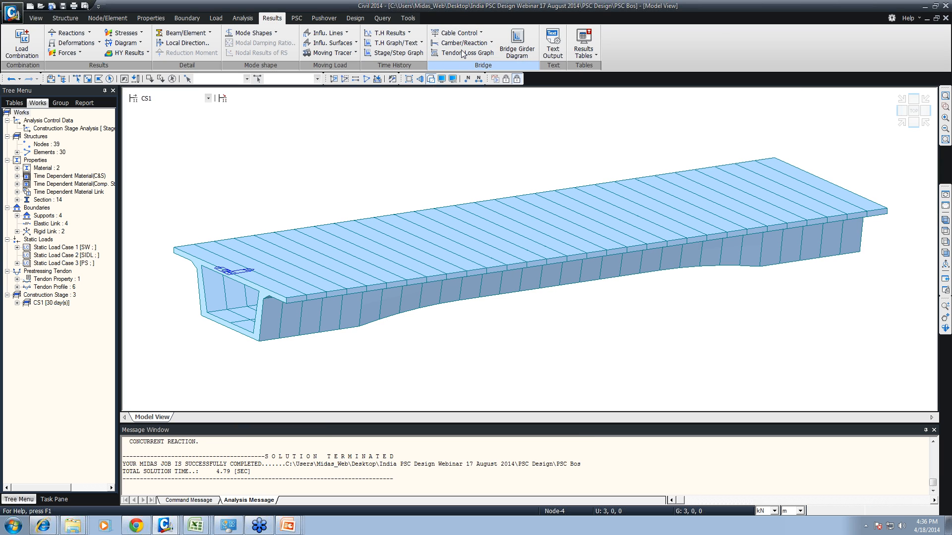
{"action": "left_click", "coordinate": [626, 191]}
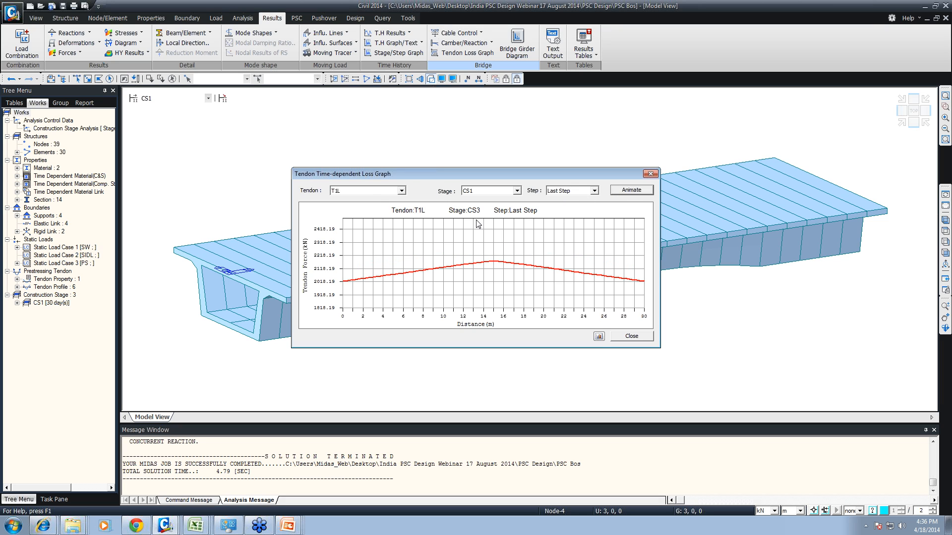
{"action": "left_click", "coordinate": [371, 190]}
{"action": "left_click", "coordinate": [354, 206]}
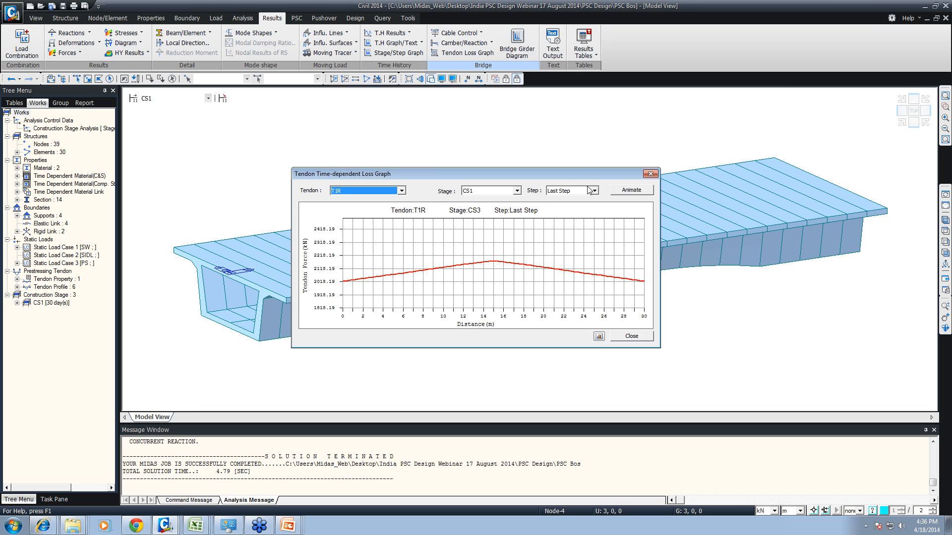
{"action": "left_click", "coordinate": [634, 191]}
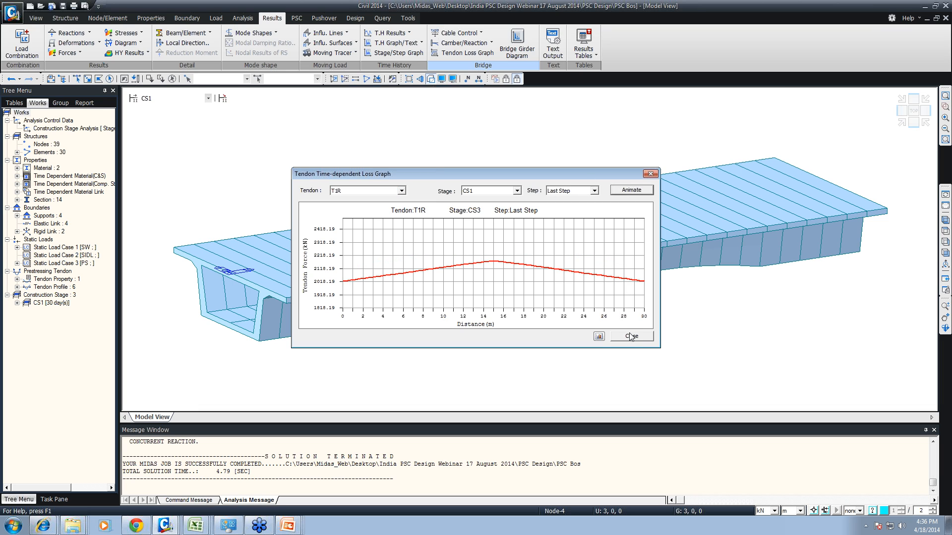
{"action": "left_click", "coordinate": [631, 337]}
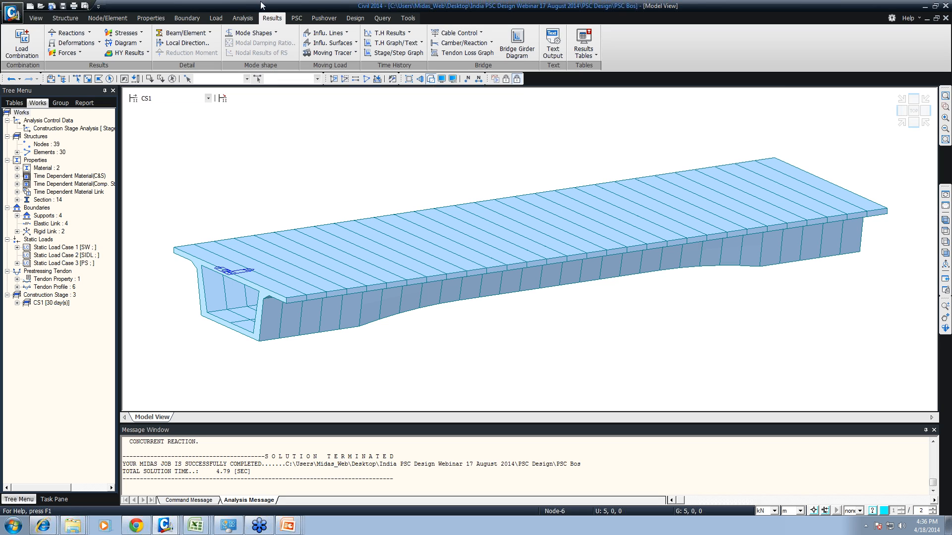
- Try to auto-generate concrete design load combinations to IRC:6-2000 while construction stage CS1 is active
{"action": "left_click", "coordinate": [217, 21]}
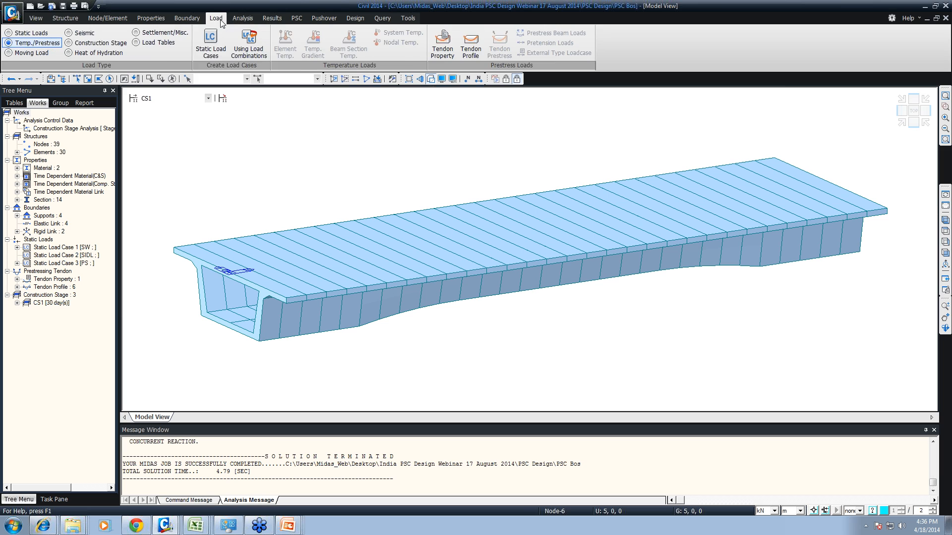
{"action": "left_click", "coordinate": [267, 20]}
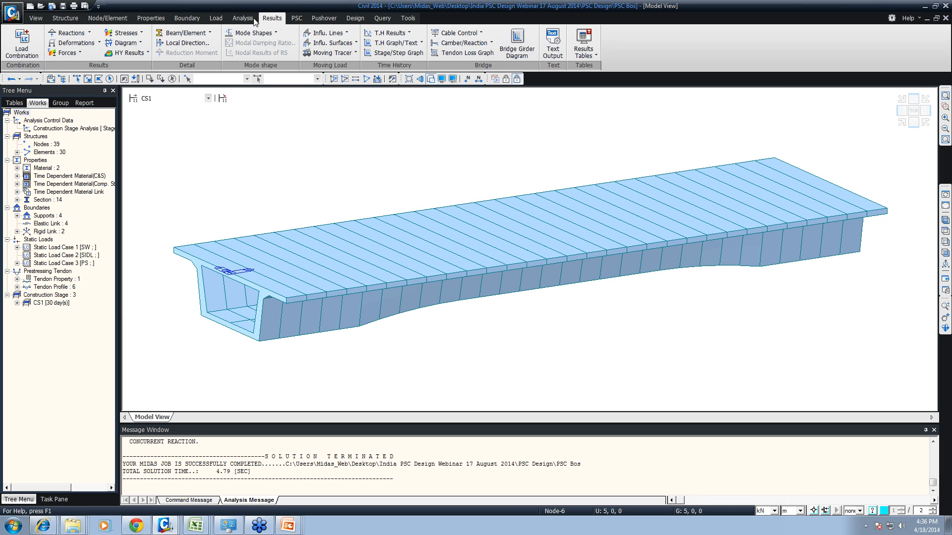
{"action": "left_click", "coordinate": [22, 44]}
{"action": "left_click", "coordinate": [76, 24]}
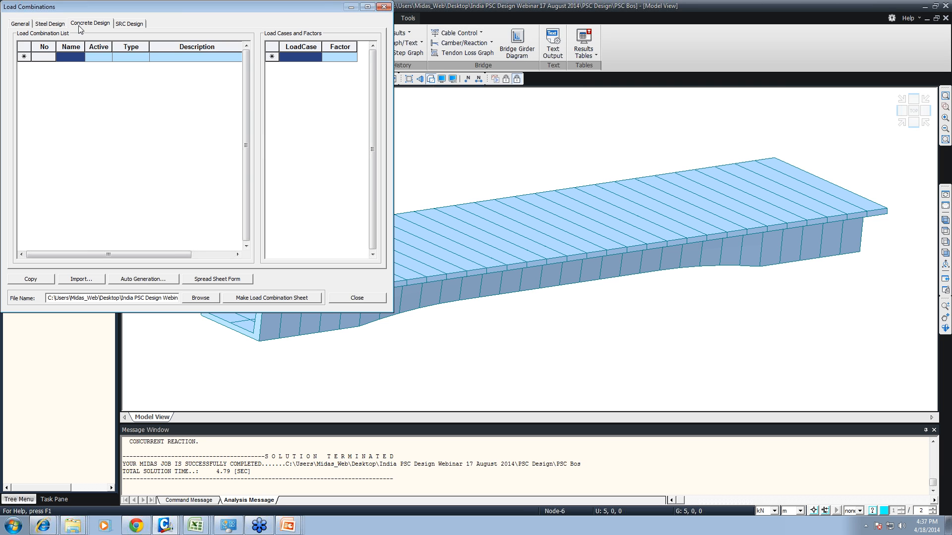
{"action": "left_click", "coordinate": [141, 279]}
{"action": "left_click", "coordinate": [193, 59]}
{"action": "left_click", "coordinate": [201, 105]}
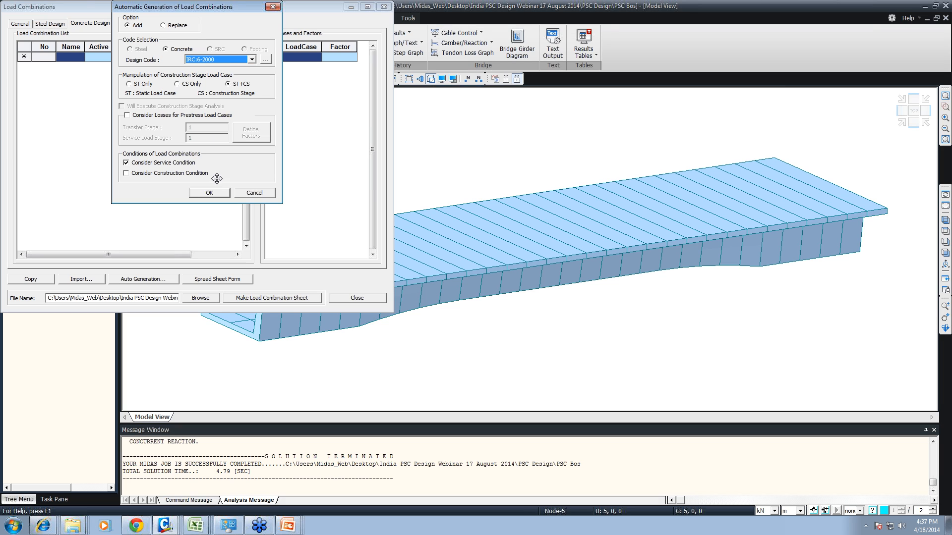
{"action": "left_click", "coordinate": [212, 195]}
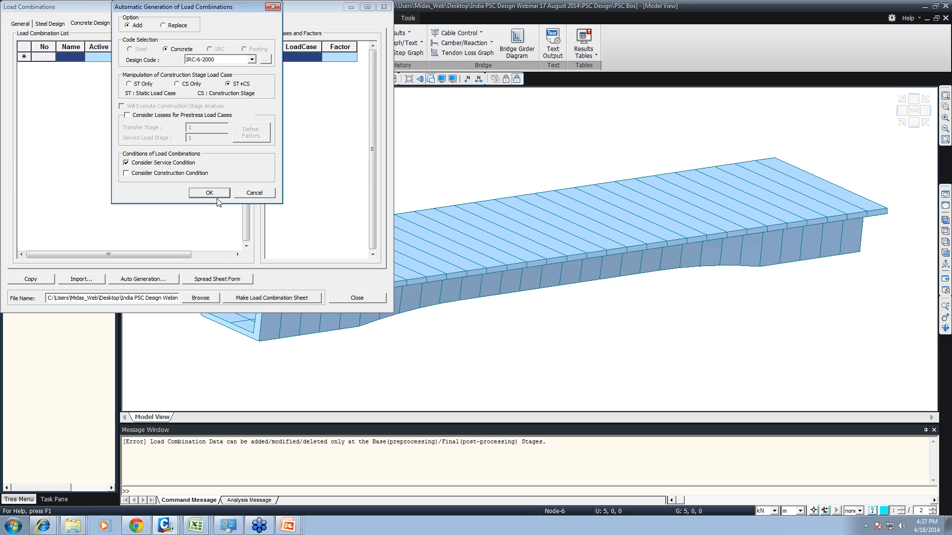
{"action": "left_click", "coordinate": [254, 192]}
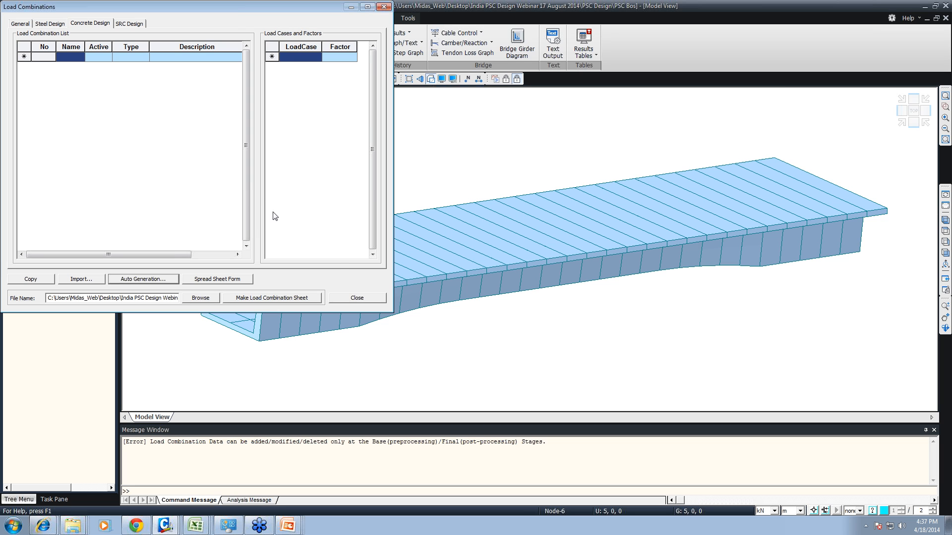
{"action": "left_click", "coordinate": [357, 297]}
- Switch to the PostCS stage and auto-generate concrete design load combinations to IRC:6-2000 with ST+CS and the service condition considered
{"action": "left_click", "coordinate": [169, 98]}
{"action": "left_click", "coordinate": [164, 133]}
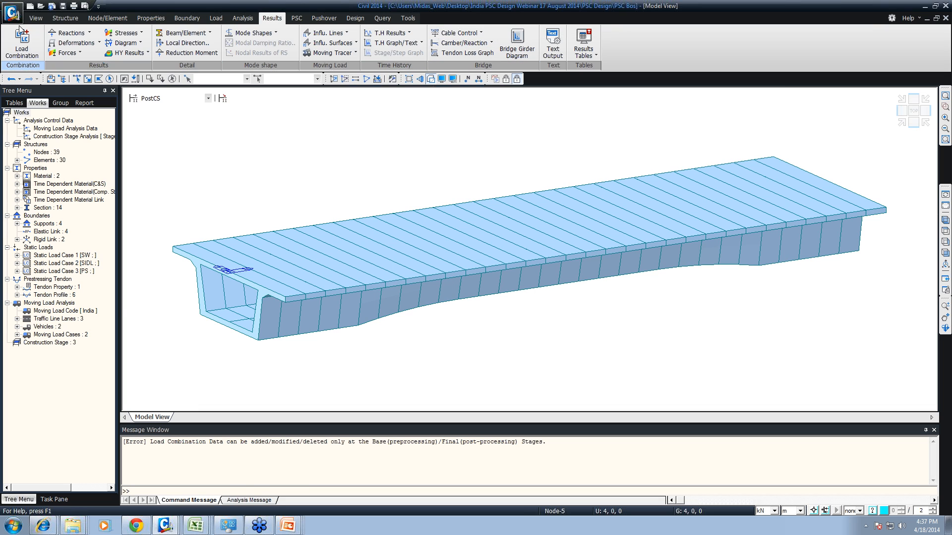
{"action": "left_click", "coordinate": [22, 43]}
{"action": "left_click", "coordinate": [78, 24]}
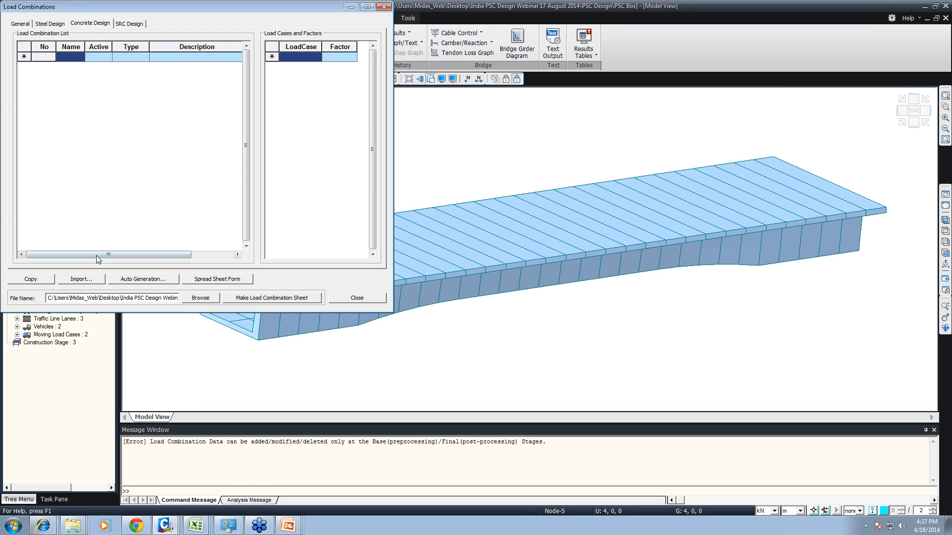
{"action": "left_click", "coordinate": [143, 279]}
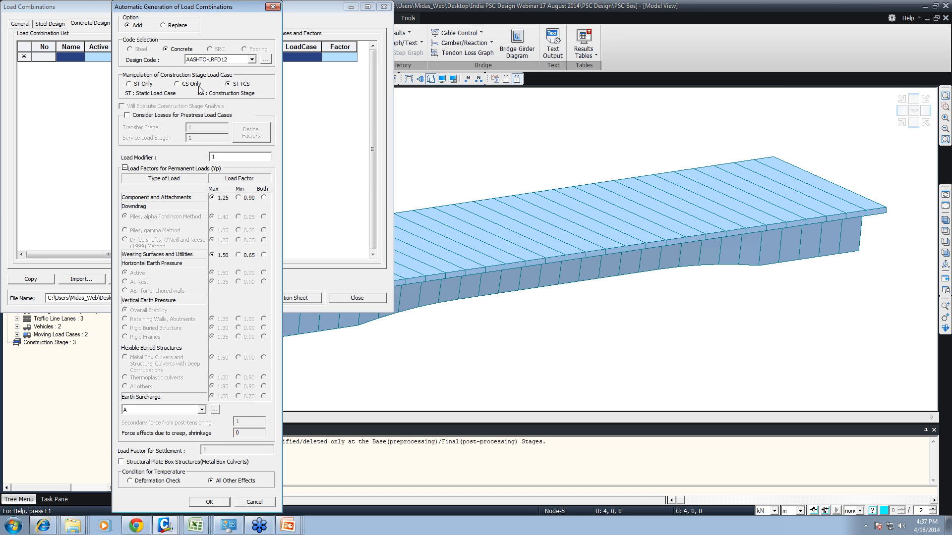
{"action": "left_click", "coordinate": [210, 59]}
{"action": "left_click", "coordinate": [206, 105]}
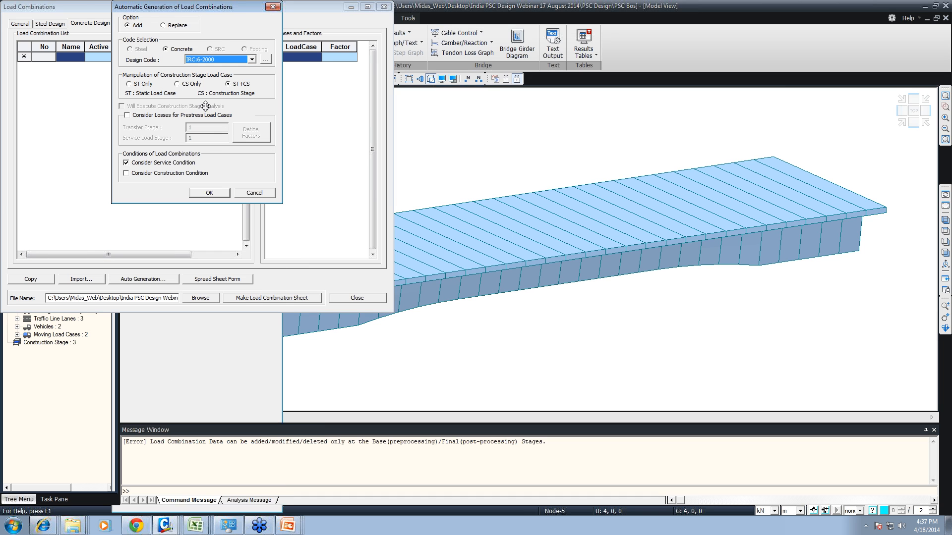
{"action": "left_click", "coordinate": [221, 195]}
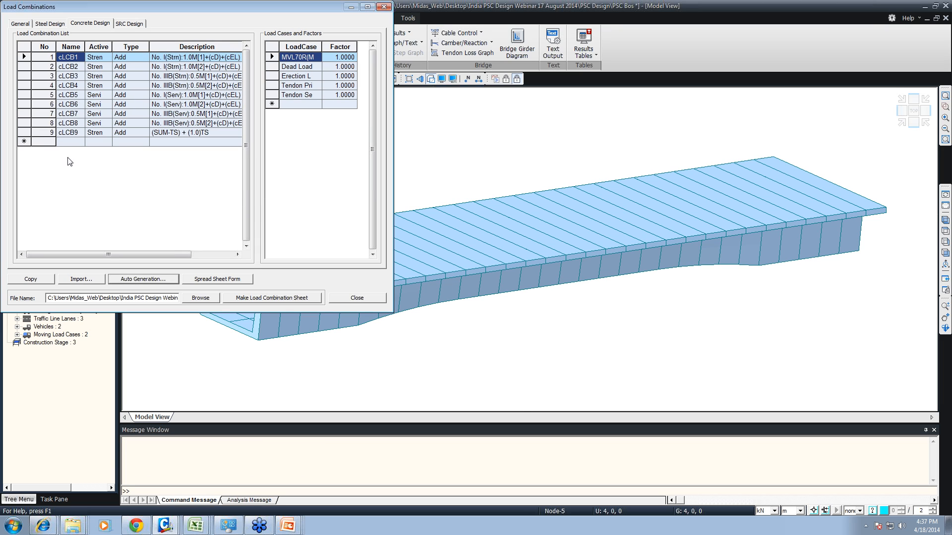
- Review the load cases and factors of serviceability combination 6 and of strength combination 9
{"action": "left_click", "coordinate": [195, 104]}
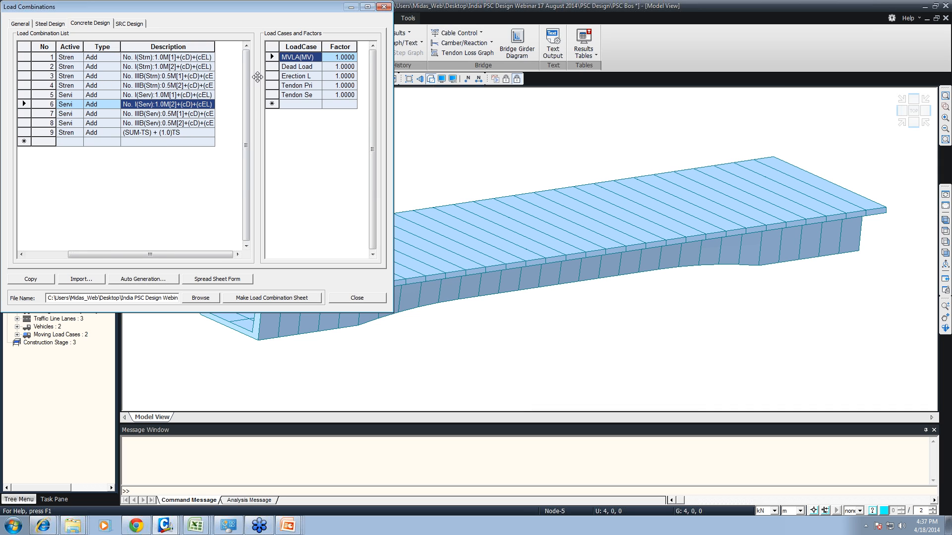
{"action": "left_click", "coordinate": [317, 88]}
{"action": "left_click", "coordinate": [329, 85]}
{"action": "left_click", "coordinate": [332, 76]}
{"action": "left_click", "coordinate": [332, 66]}
{"action": "left_click", "coordinate": [332, 56]}
{"action": "left_click", "coordinate": [332, 66]}
{"action": "left_click", "coordinate": [333, 76]}
{"action": "left_click", "coordinate": [332, 86]}
{"action": "left_click", "coordinate": [338, 94]}
{"action": "left_click", "coordinate": [156, 133]}
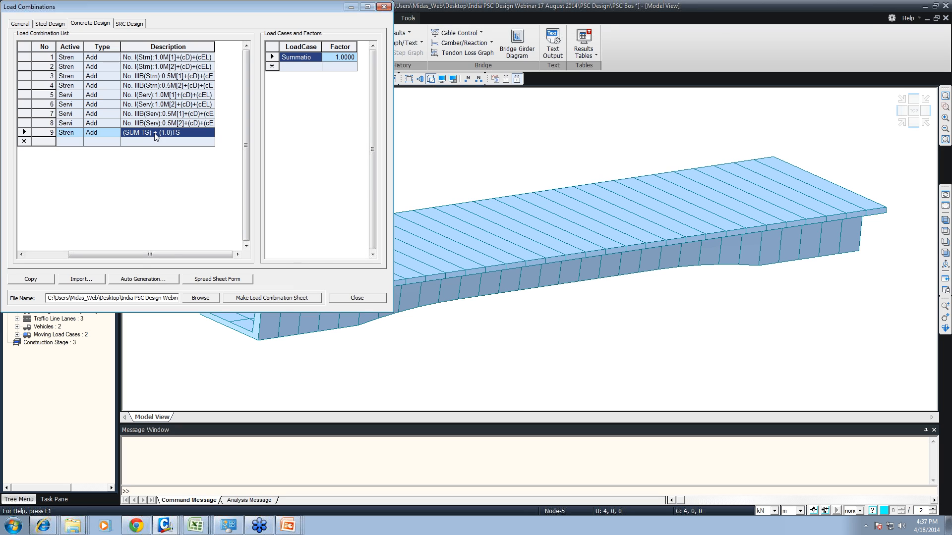
- Review the load case factors of all concrete design combinations in spreadsheet form and close the load combinations
{"action": "left_click", "coordinate": [212, 281]}
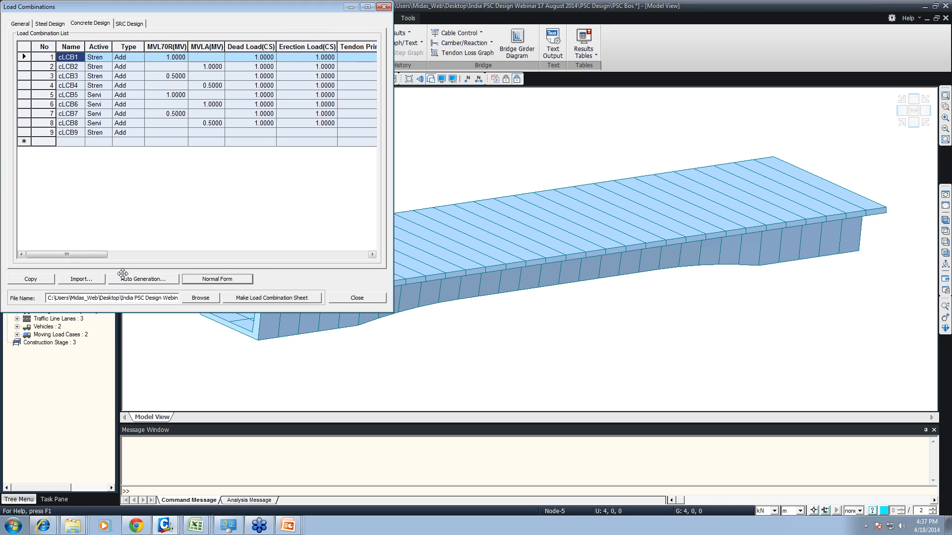
{"action": "left_click_drag", "start_coordinate": [65, 258], "coordinate": [311, 257]}
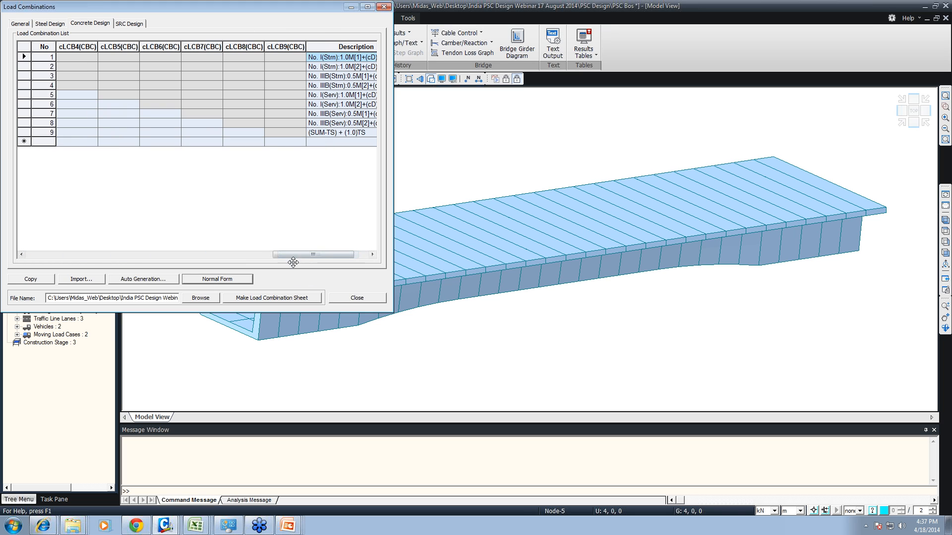
{"action": "left_click", "coordinate": [268, 255]}
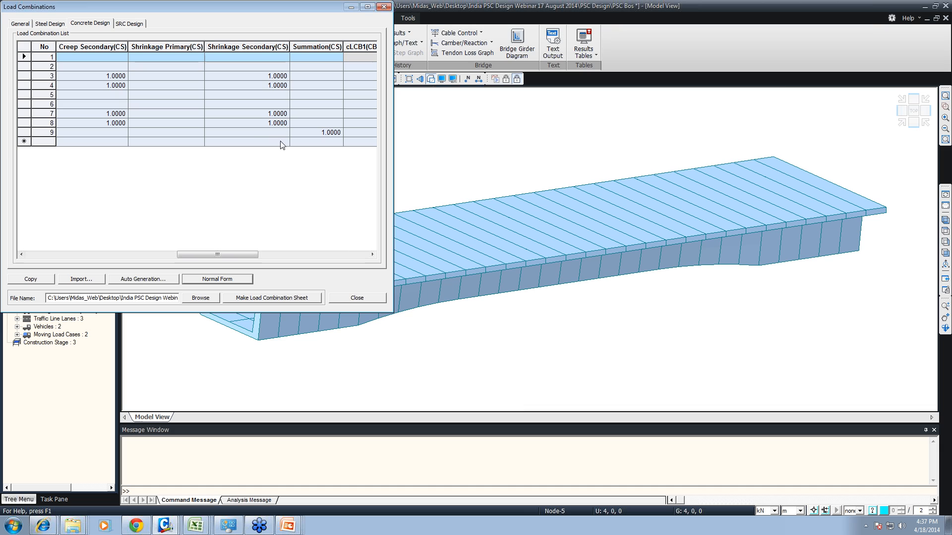
{"action": "left_click_drag", "start_coordinate": [220, 254], "coordinate": [70, 255]}
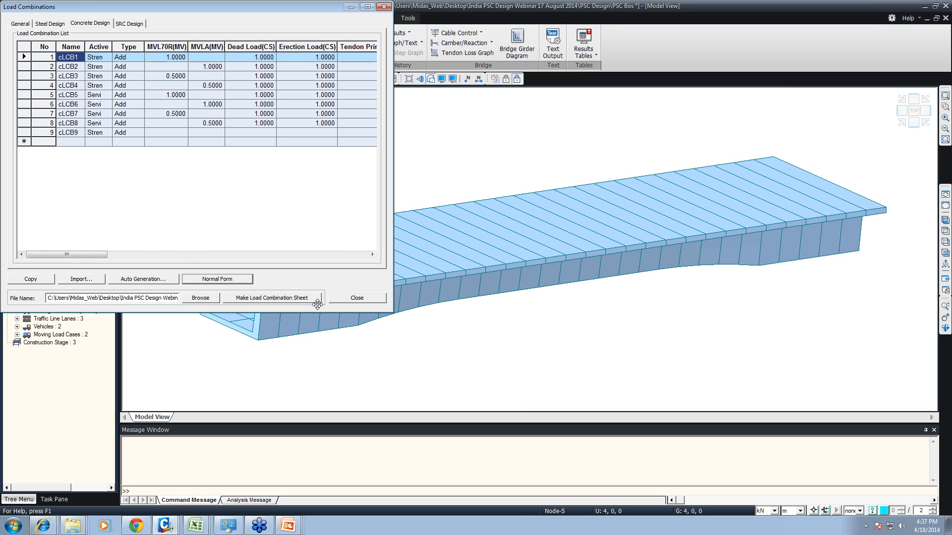
{"action": "left_click", "coordinate": [217, 279]}
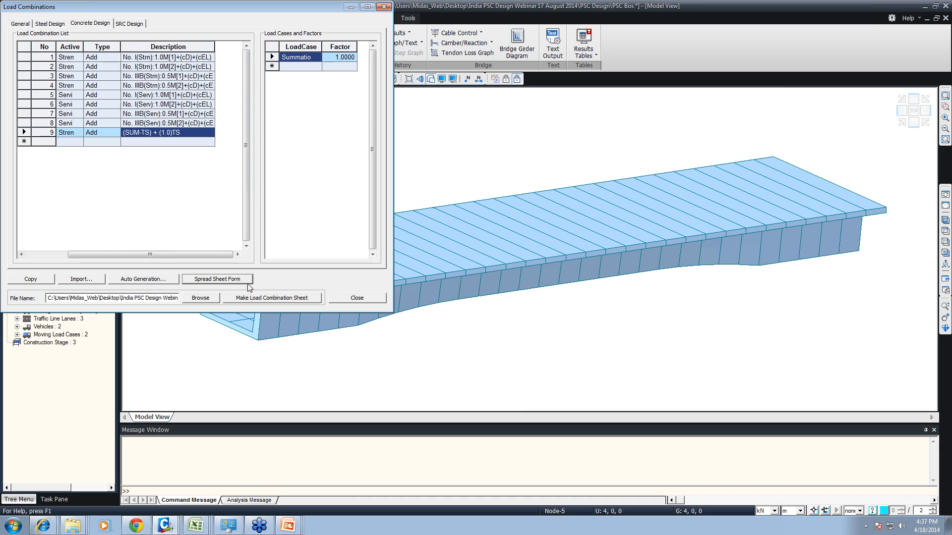
{"action": "left_click", "coordinate": [355, 300]}
- Set the PSC design code to Eurocode2-2:05
{"action": "left_click", "coordinate": [296, 18]}
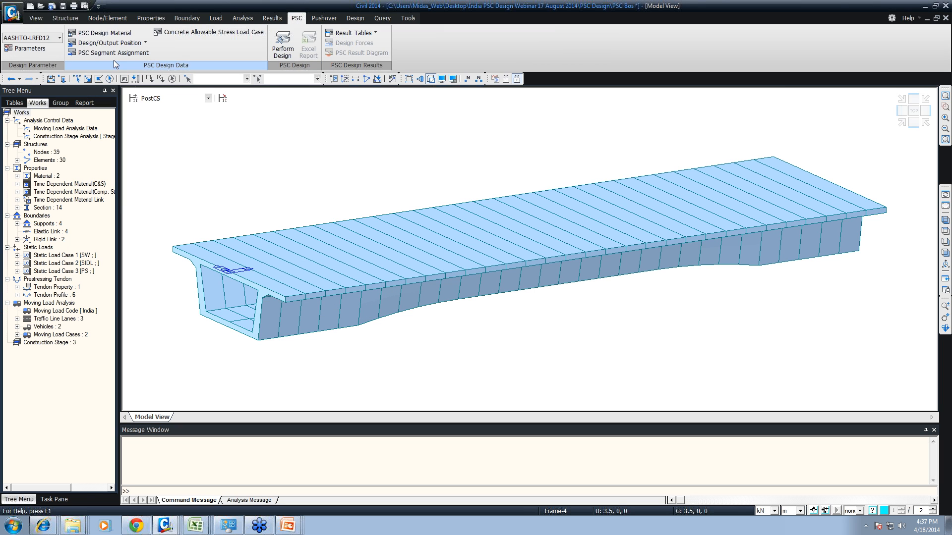
{"action": "left_click", "coordinate": [49, 38]}
{"action": "left_click", "coordinate": [34, 82]}
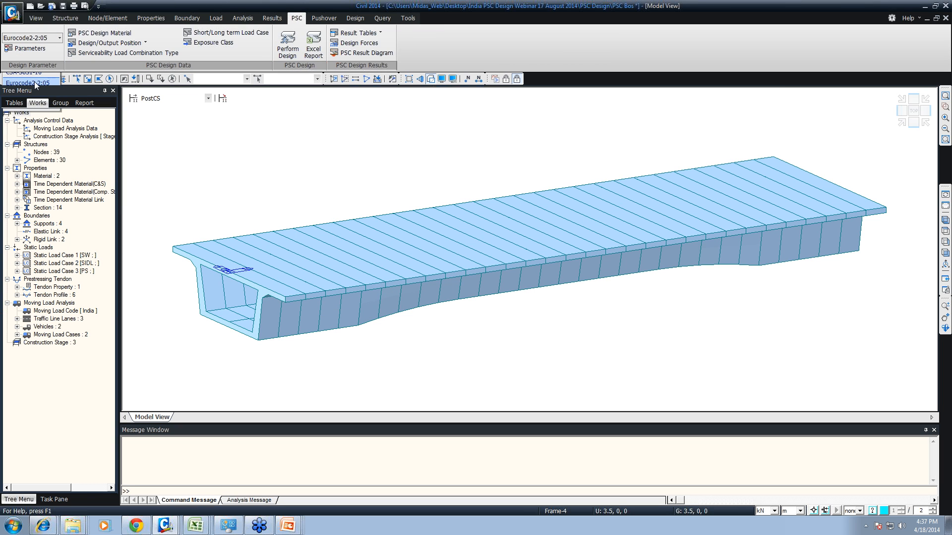
- Enable user input data in the PSC design parameters and check the prestressing steel stress limitation factors, accepting the listed values
{"action": "left_click", "coordinate": [25, 49]}
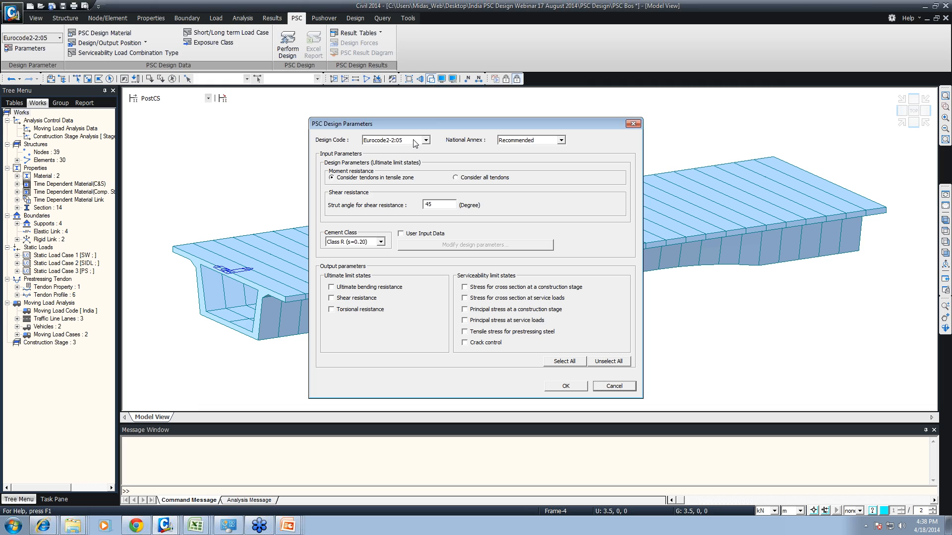
{"action": "left_click", "coordinate": [412, 234]}
{"action": "left_click", "coordinate": [430, 245]}
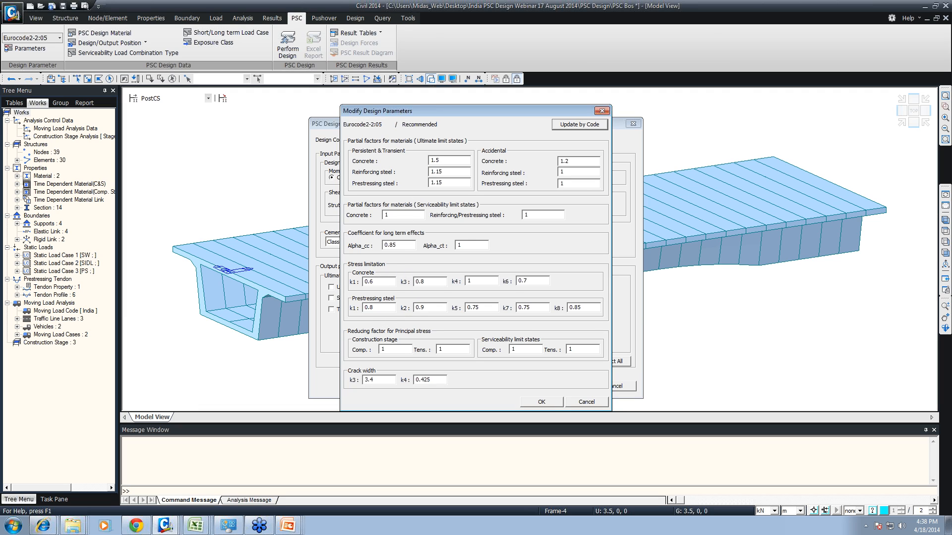
{"action": "left_click_drag", "start_coordinate": [376, 307], "coordinate": [365, 307]}
{"action": "key", "text": "Tab"}
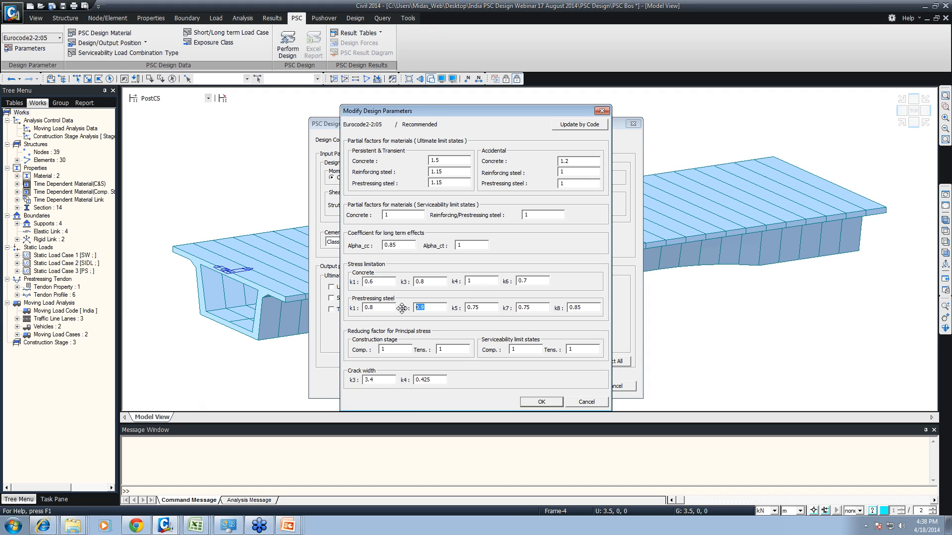
{"action": "left_click_drag", "start_coordinate": [425, 307], "coordinate": [416, 307]}
{"action": "mouse_move", "coordinate": [479, 307]}
{"action": "left_mouse_down"}
{"action": "mouse_move", "coordinate": [467, 308]}
{"action": "mouse_move", "coordinate": [496, 312]}
{"action": "left_mouse_up"}
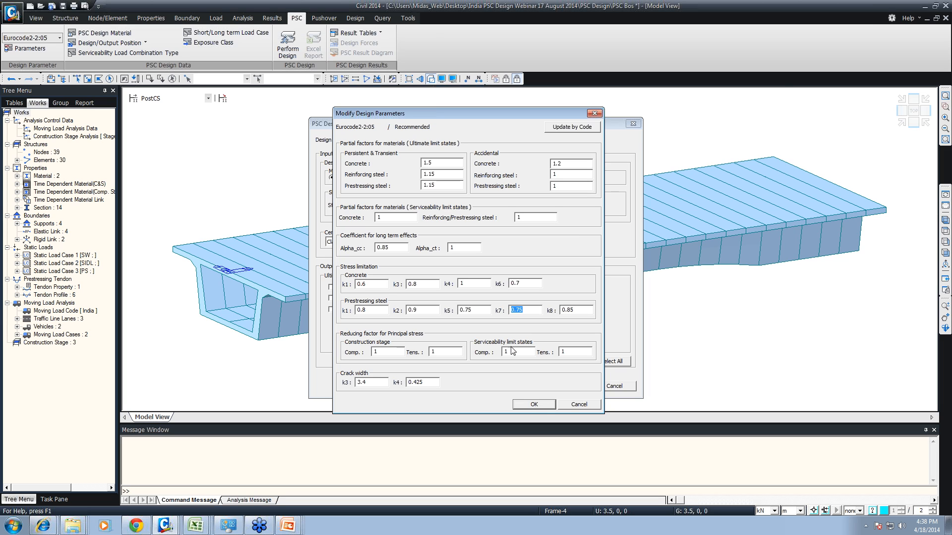
{"action": "left_click", "coordinate": [534, 404]}
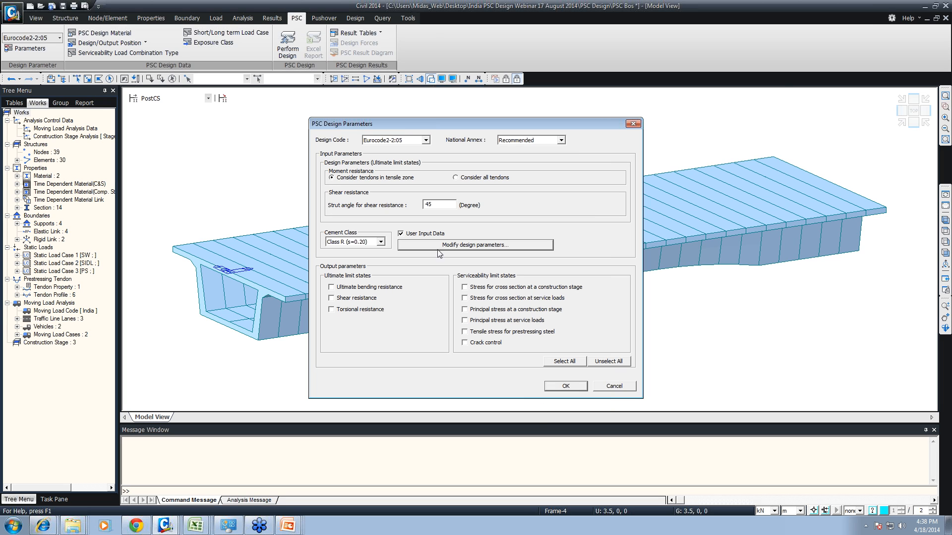
- Select all ultimate and serviceability output parameters, choose the cement class and accept the PSC design parameters
{"action": "left_click", "coordinate": [564, 362]}
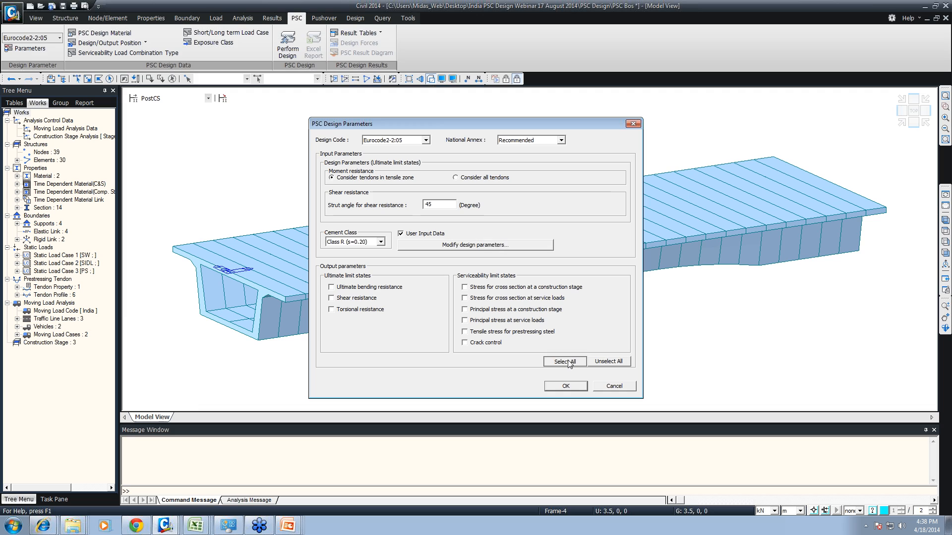
{"action": "left_click", "coordinate": [380, 242]}
{"action": "left_click", "coordinate": [361, 258]}
{"action": "left_click", "coordinate": [565, 387]}
- Assign concrete code IS(RC) with grade M40 to the Girder material in the PSC design materials
{"action": "left_click", "coordinate": [102, 32]}
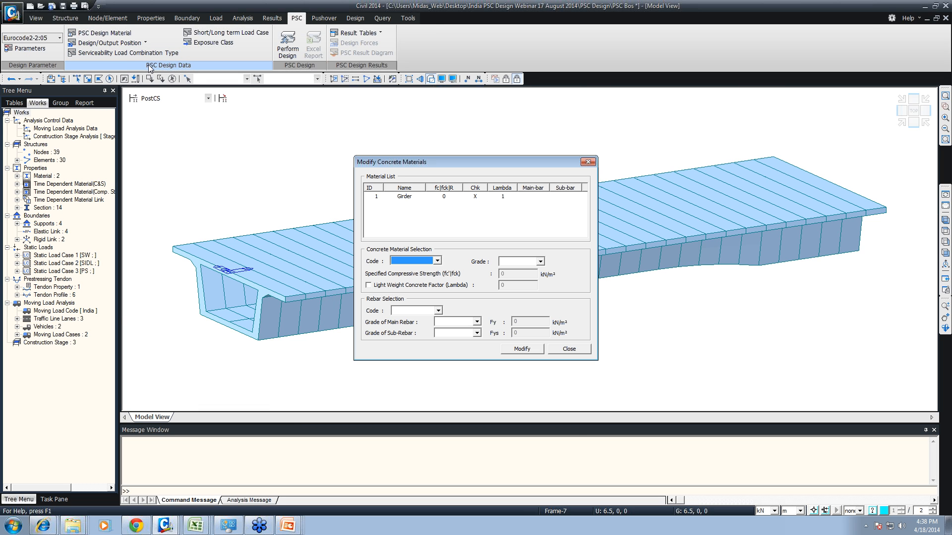
{"action": "left_click", "coordinate": [396, 197]}
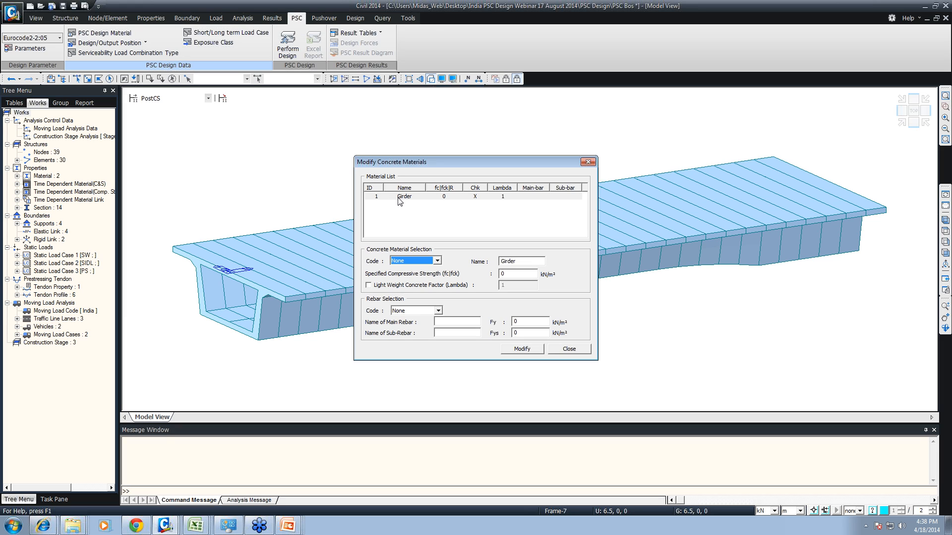
{"action": "left_click", "coordinate": [417, 262]}
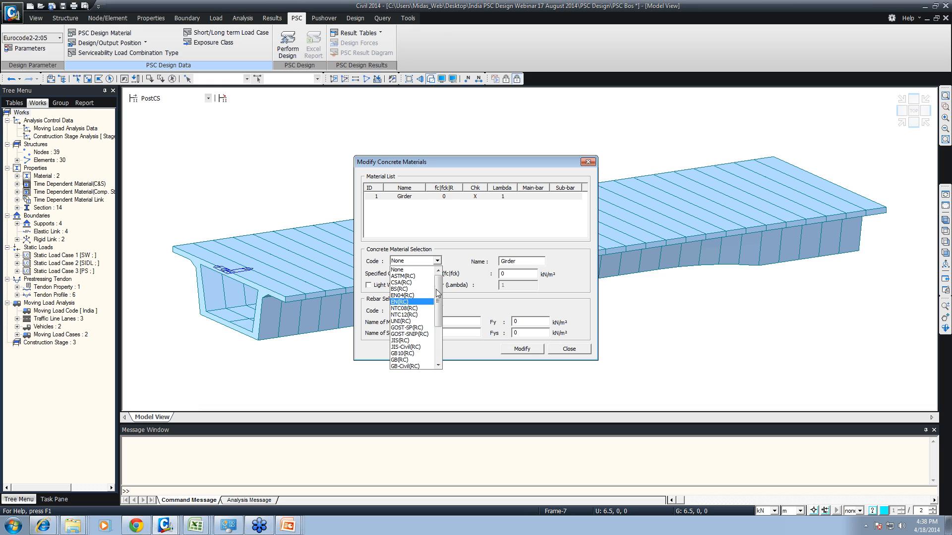
{"action": "left_click", "coordinate": [459, 234]}
{"action": "left_click", "coordinate": [437, 260]}
{"action": "left_click_drag", "start_coordinate": [439, 294], "coordinate": [439, 337]}
{"action": "left_click", "coordinate": [413, 353]}
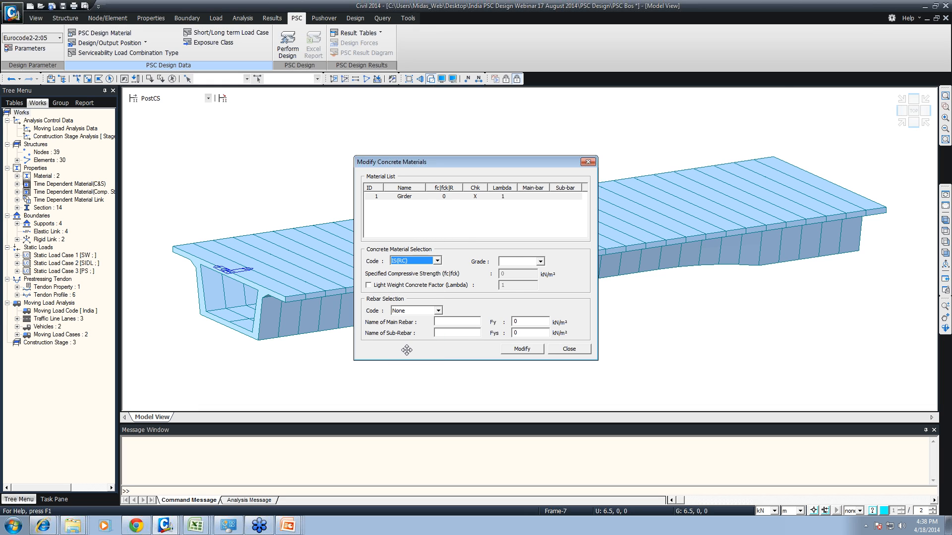
{"action": "left_click", "coordinate": [540, 261]}
{"action": "left_click", "coordinate": [504, 309]}
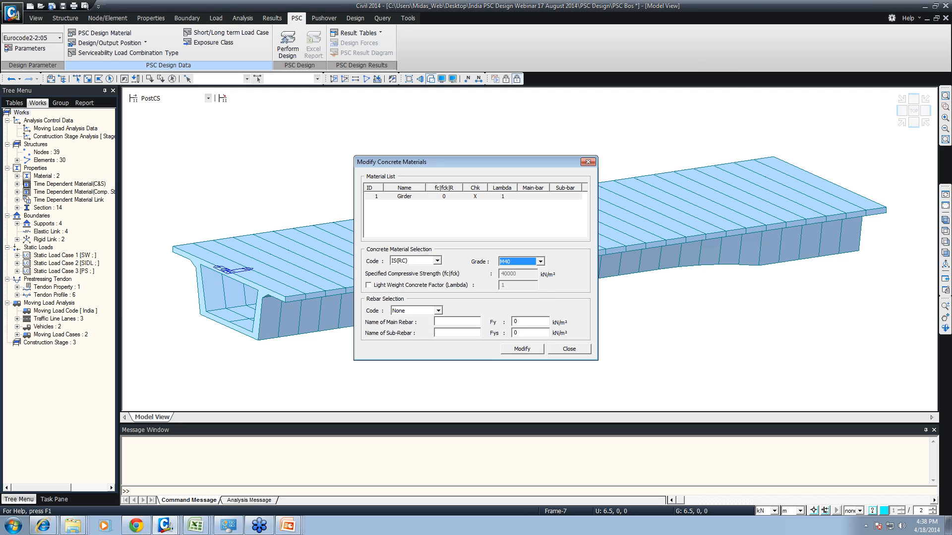
- Set the Girder's rebar code to IS(RC) with Fe415 main rebar and Fe250 sub-rebar, and save the material changes
{"action": "left_click", "coordinate": [438, 311]}
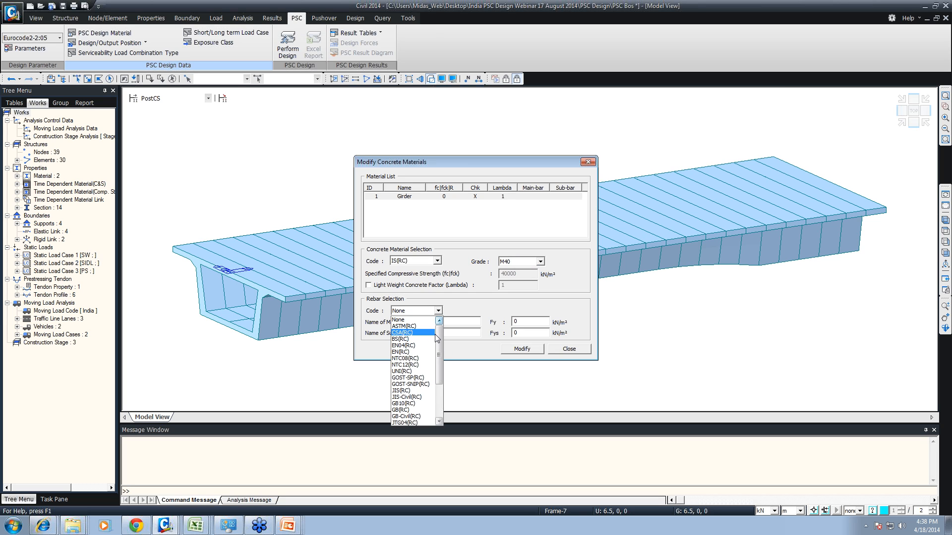
{"action": "left_click_drag", "start_coordinate": [438, 338], "coordinate": [439, 401]}
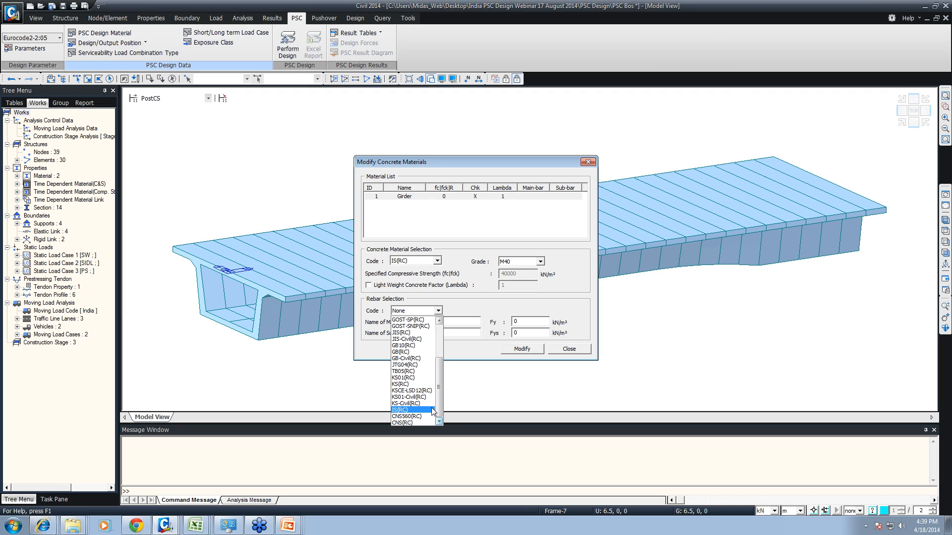
{"action": "left_click", "coordinate": [432, 410]}
{"action": "left_click", "coordinate": [459, 325]}
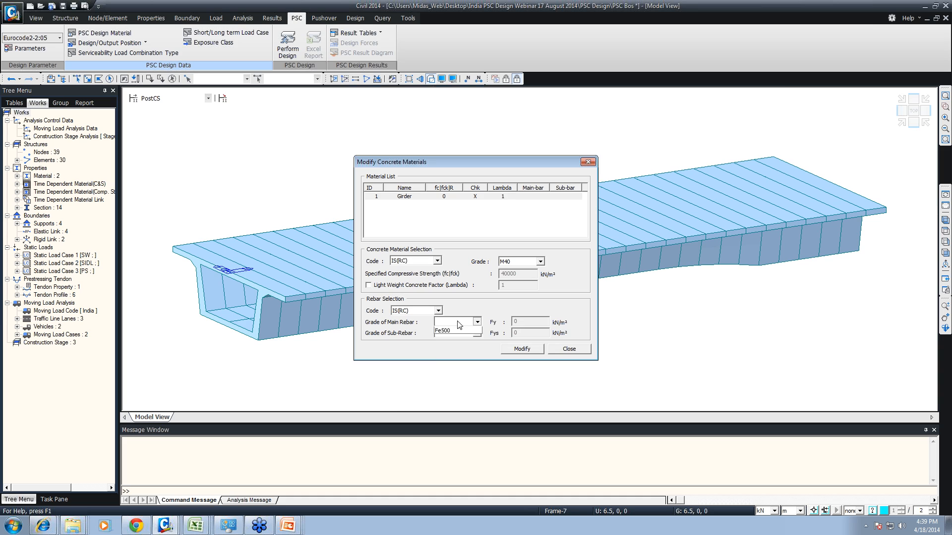
{"action": "left_click", "coordinate": [450, 344]}
{"action": "left_click", "coordinate": [476, 334]}
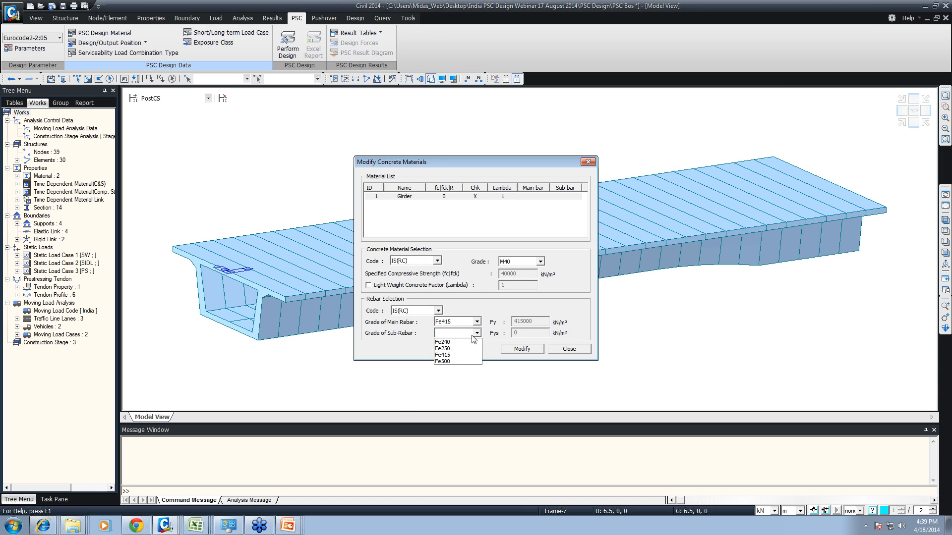
{"action": "left_click", "coordinate": [446, 348]}
{"action": "left_click", "coordinate": [524, 349]}
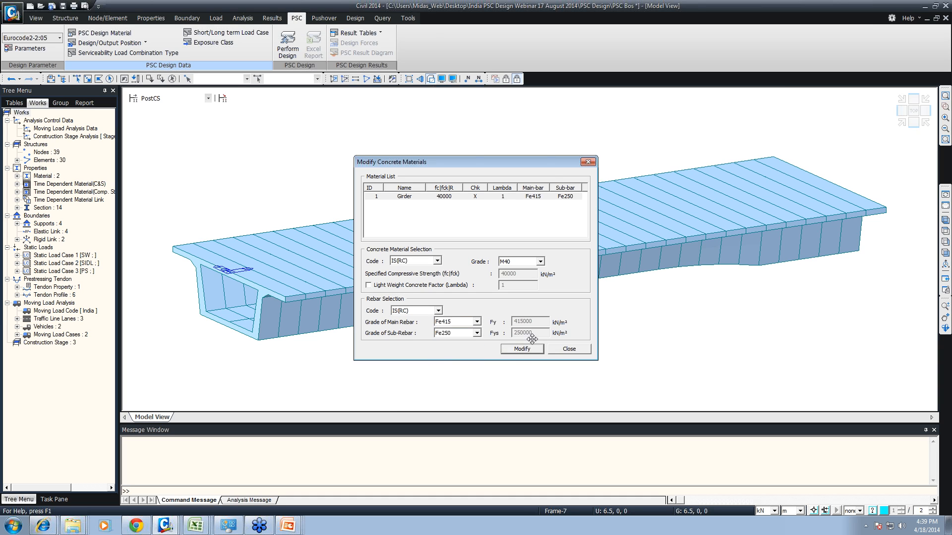
{"action": "left_click", "coordinate": [569, 349]}
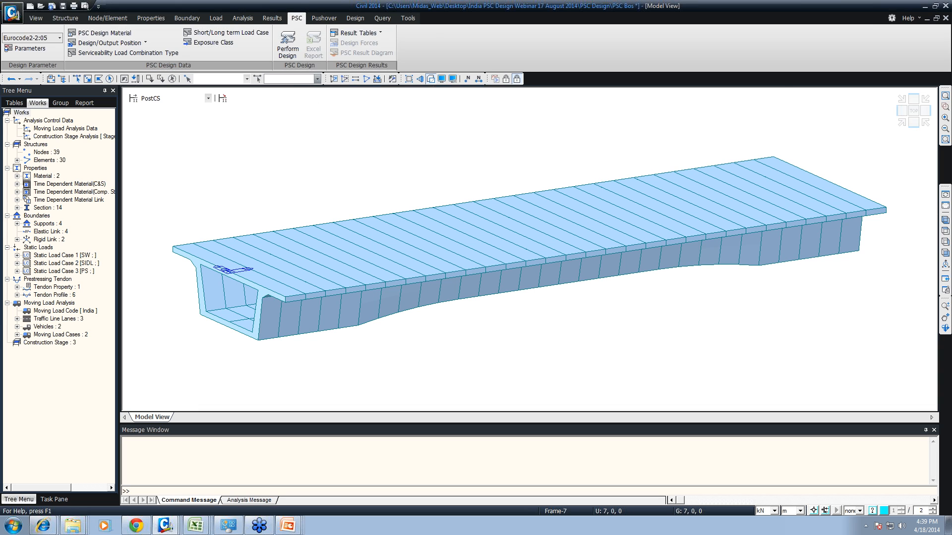
- Assign PSC design positions at I & J for moment and shear resistance to the selected midspan elements
{"action": "left_click", "coordinate": [116, 44]}
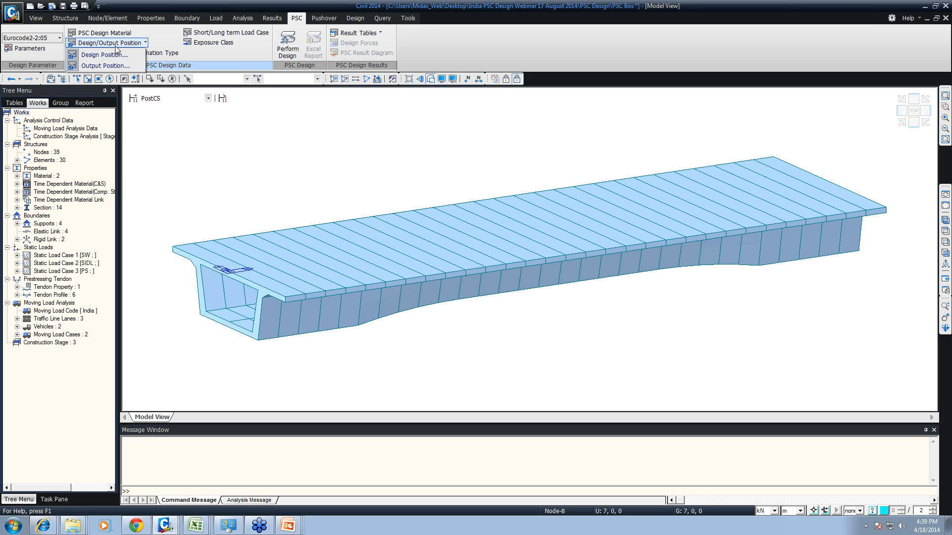
{"action": "left_click", "coordinate": [107, 56]}
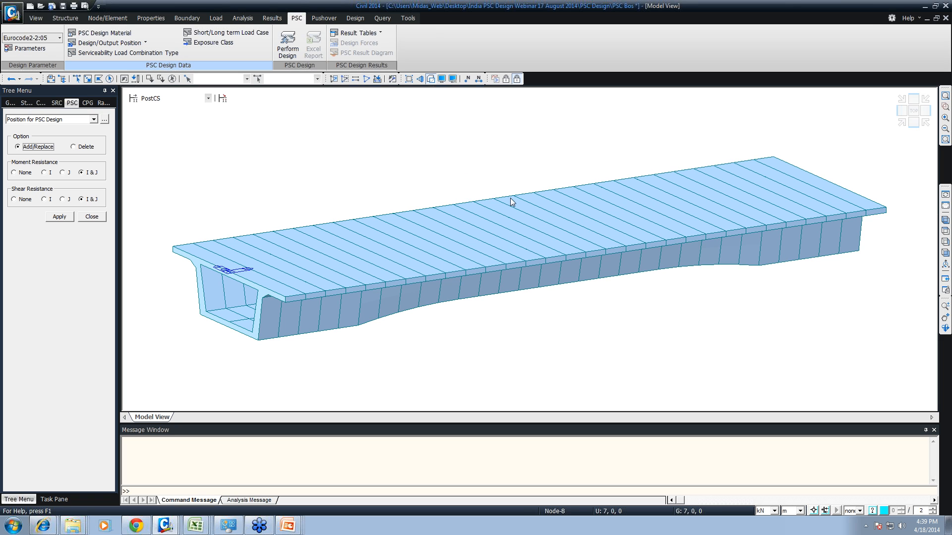
{"action": "left_click", "coordinate": [518, 229]}
{"action": "left_click", "coordinate": [499, 232]}
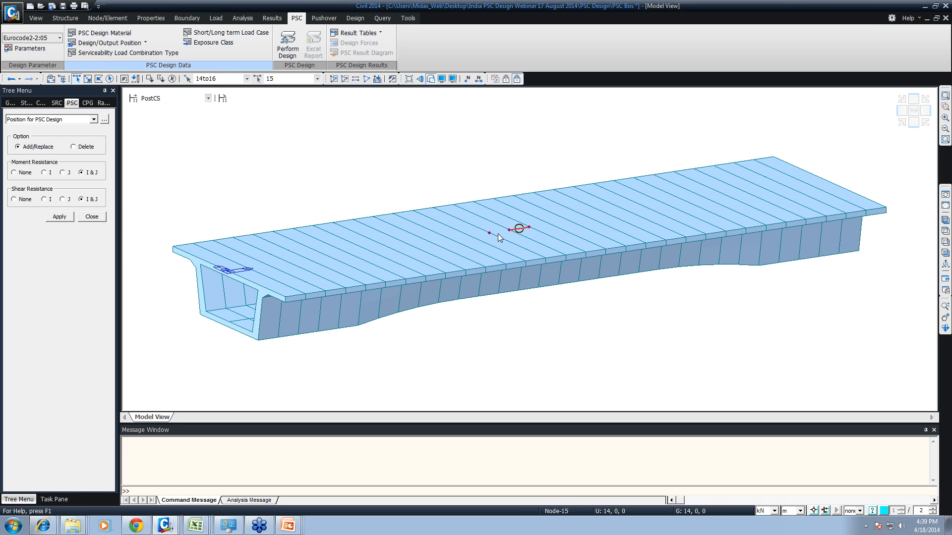
{"action": "left_click", "coordinate": [59, 216]}
- Assign PSC output positions at I & J for moment, shear and torsional resistance to the same midspan elements
{"action": "left_click", "coordinate": [109, 42]}
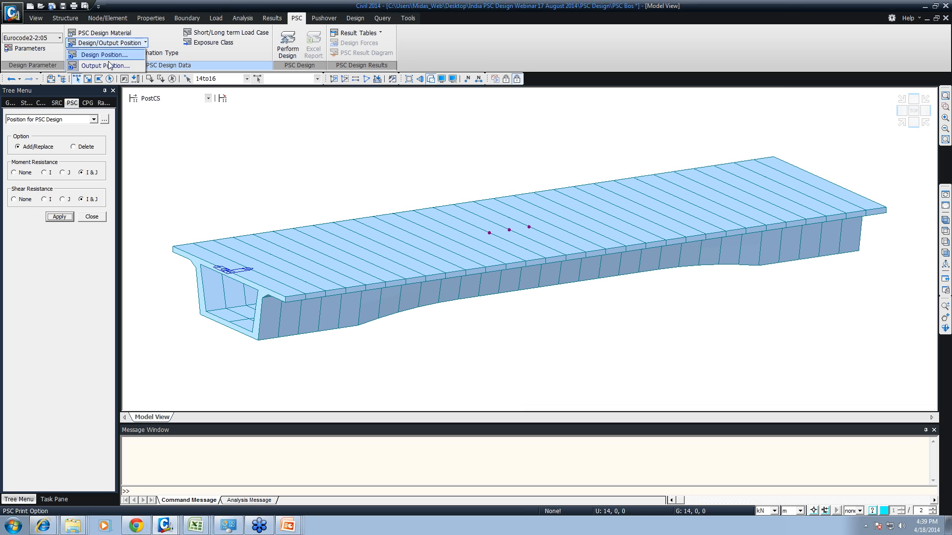
{"action": "left_click", "coordinate": [94, 63]}
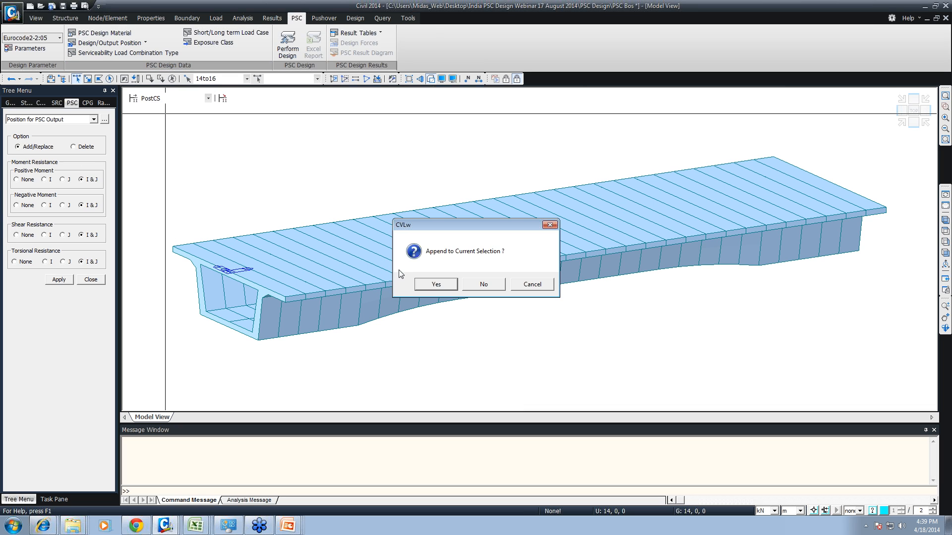
{"action": "left_click", "coordinate": [451, 288]}
{"action": "left_click", "coordinate": [59, 280]}
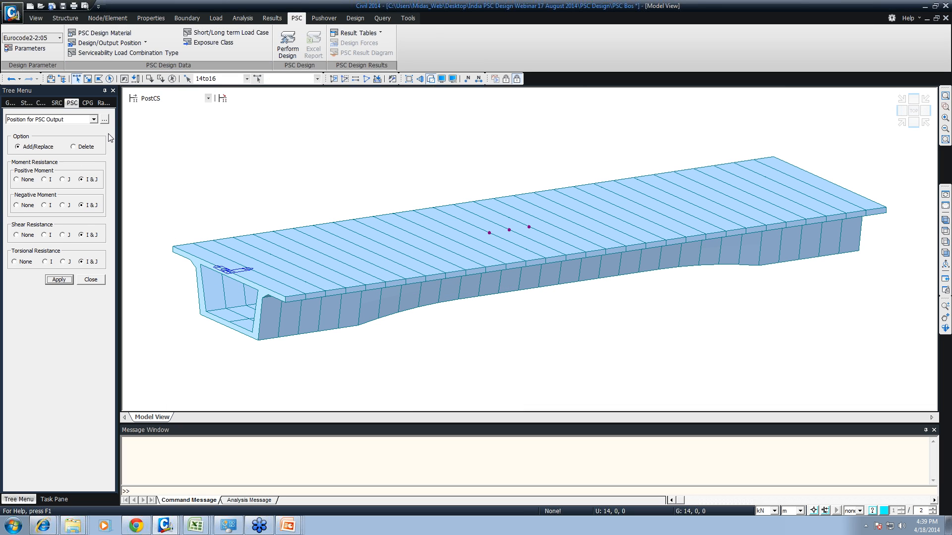
- Classify serviceability load combinations cLCB5 to cLCB8 as Characteristic
{"action": "left_click", "coordinate": [106, 54]}
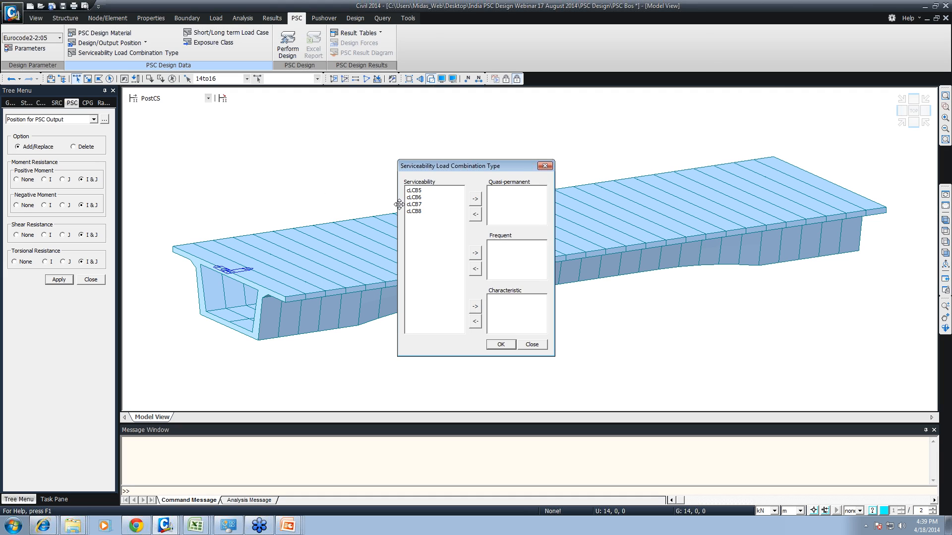
{"action": "left_click", "coordinate": [418, 191]}
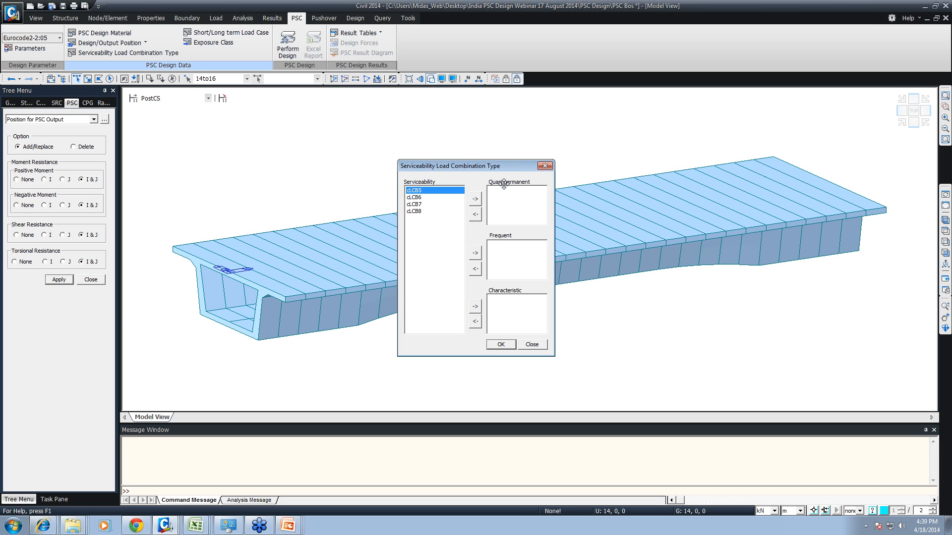
{"action": "left_click", "coordinate": [419, 211], "text": "shift"}
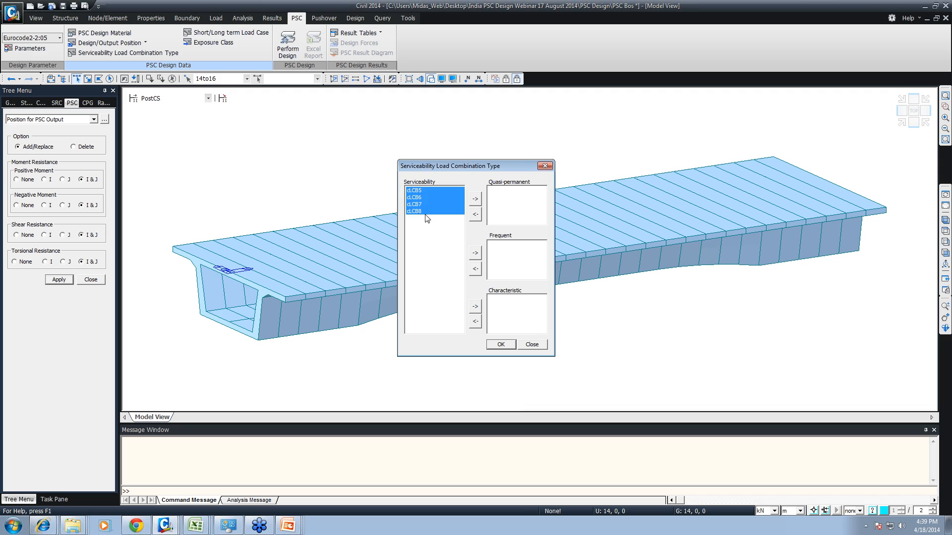
{"action": "left_click", "coordinate": [475, 305]}
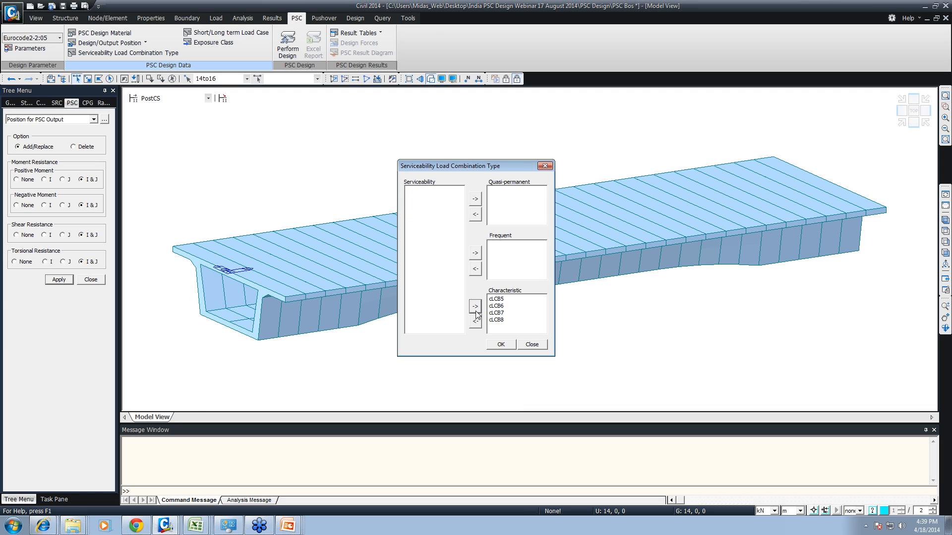
{"action": "left_click", "coordinate": [502, 346]}
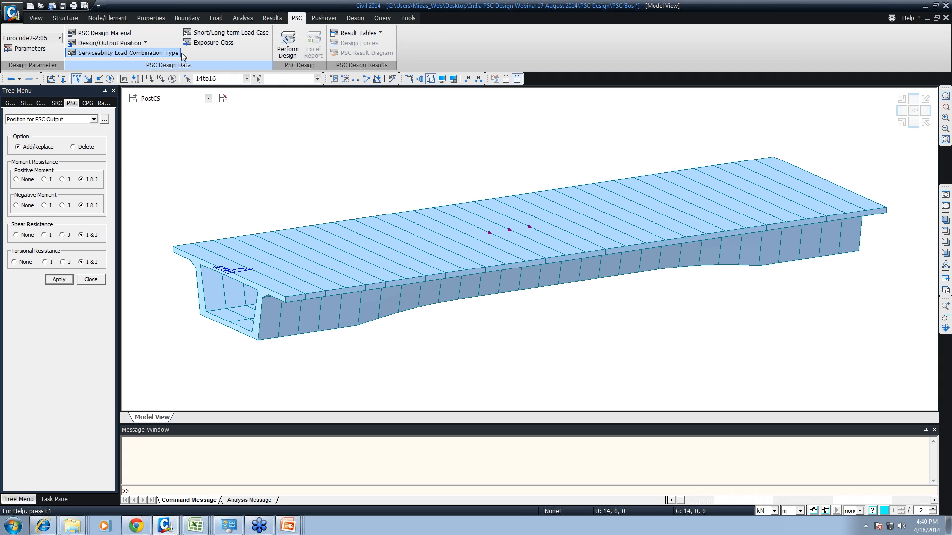
- Classify all load cases, from SW and SIDL to the last in the list, as long-term and save the assignment
{"action": "left_click", "coordinate": [207, 33]}
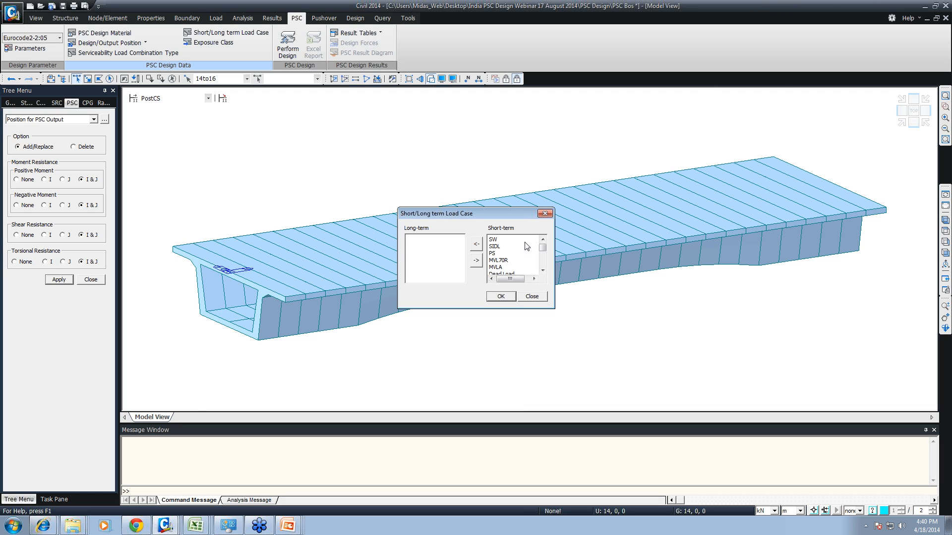
{"action": "left_click", "coordinate": [489, 241]}
{"action": "scroll", "coordinate": [501, 240], "scroll_direction": "down", "scroll_amount": 3}
{"action": "left_click", "coordinate": [502, 268], "text": "shift"}
{"action": "left_click", "coordinate": [476, 243]}
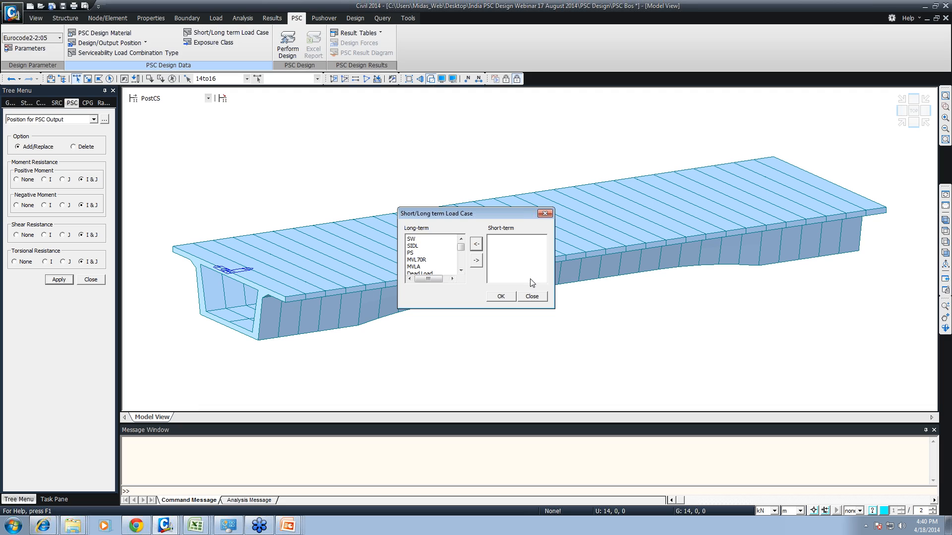
{"action": "left_click", "coordinate": [505, 297]}
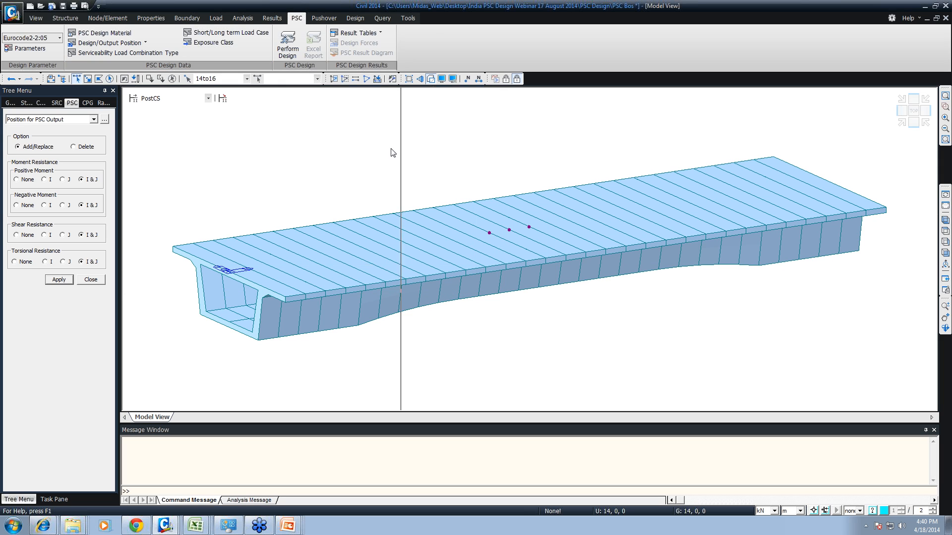
- Try to assign a top exposure class of XC3, the same at both ends, to midspan elements 14, 15 and 17
{"action": "left_click", "coordinate": [215, 43]}
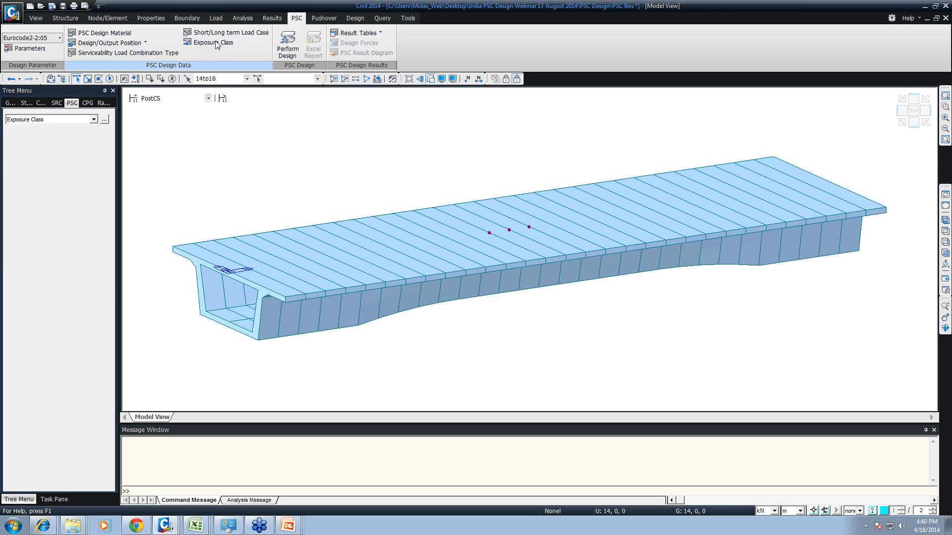
{"action": "left_click", "coordinate": [75, 209]}
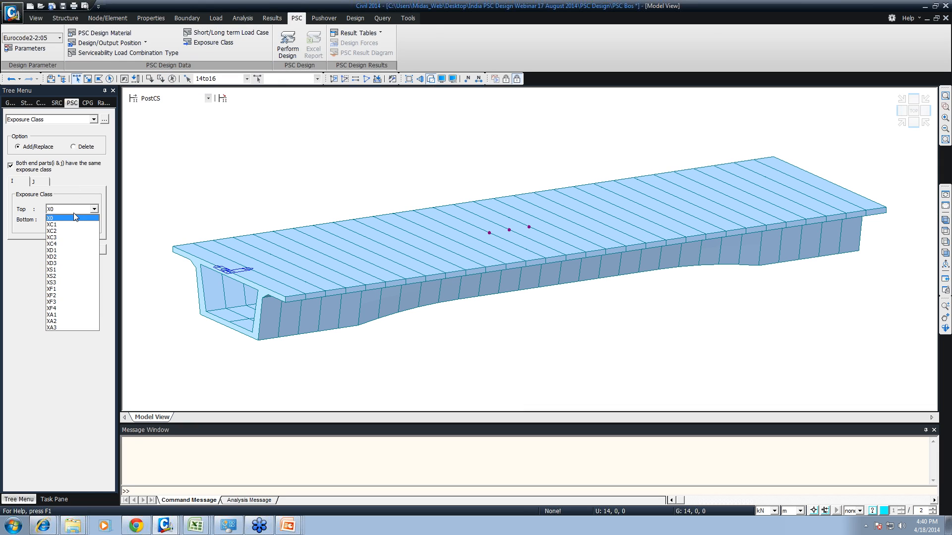
{"action": "left_click", "coordinate": [68, 235]}
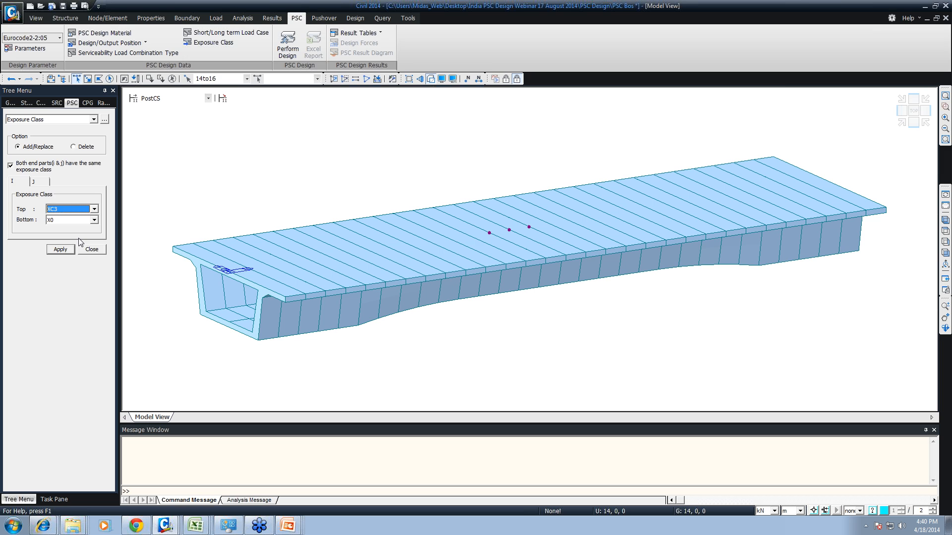
{"action": "left_click", "coordinate": [308, 260]}
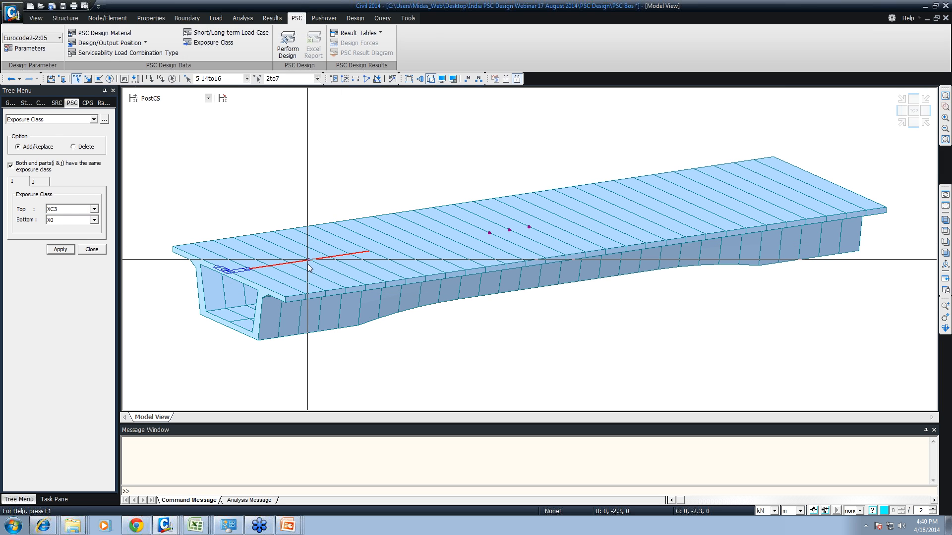
{"action": "left_click_drag", "start_coordinate": [228, 175], "coordinate": [589, 355]}
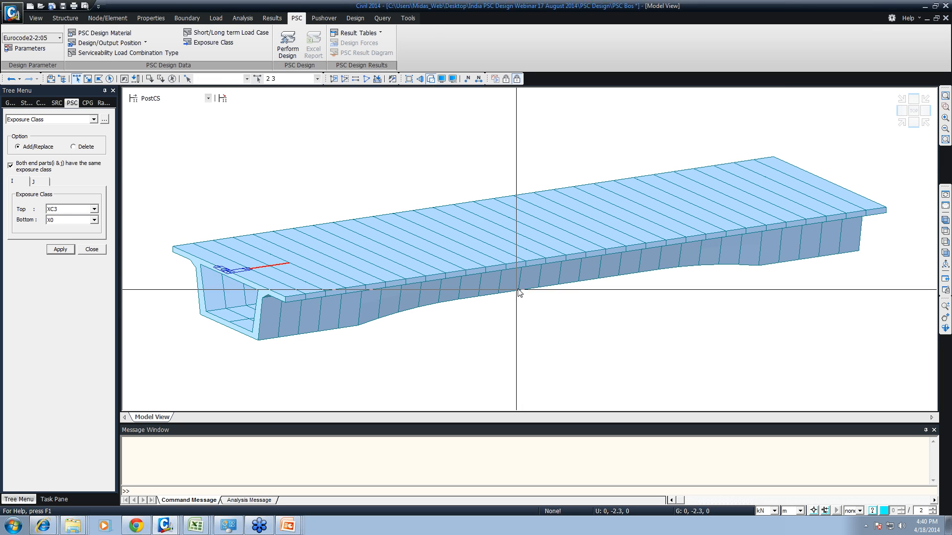
{"action": "left_click", "coordinate": [500, 232]}
{"action": "left_click_drag", "start_coordinate": [257, 290], "coordinate": [240, 250]}
{"action": "left_click", "coordinate": [514, 229]}
{"action": "left_click", "coordinate": [560, 222]}
{"action": "left_click", "coordinate": [92, 249]}
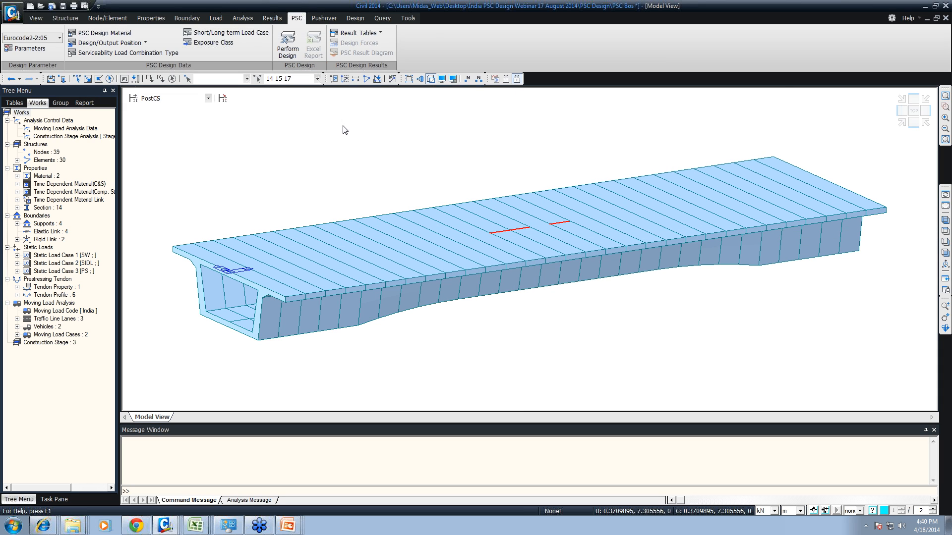
- Perform the PSC design of the girder and generate its Excel design report
{"action": "left_click", "coordinate": [277, 52]}
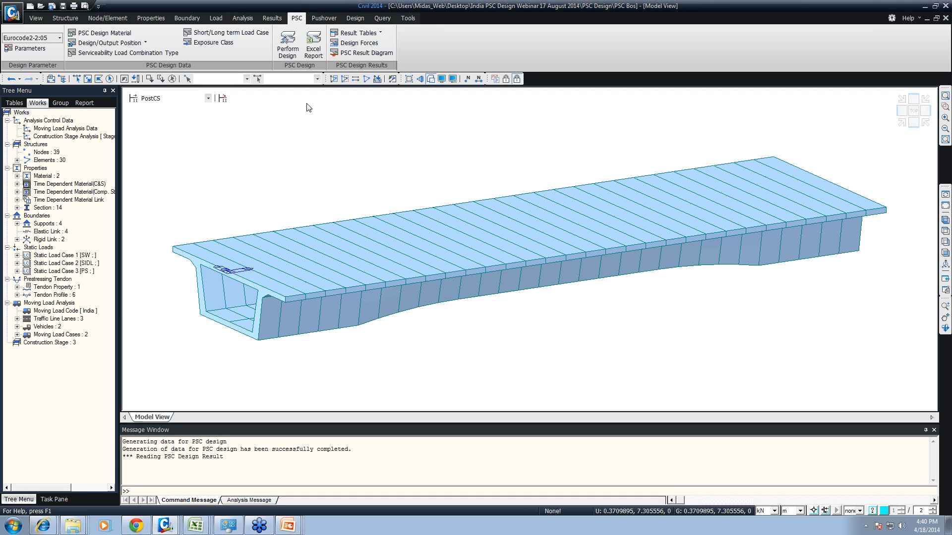
{"action": "left_click", "coordinate": [315, 49]}
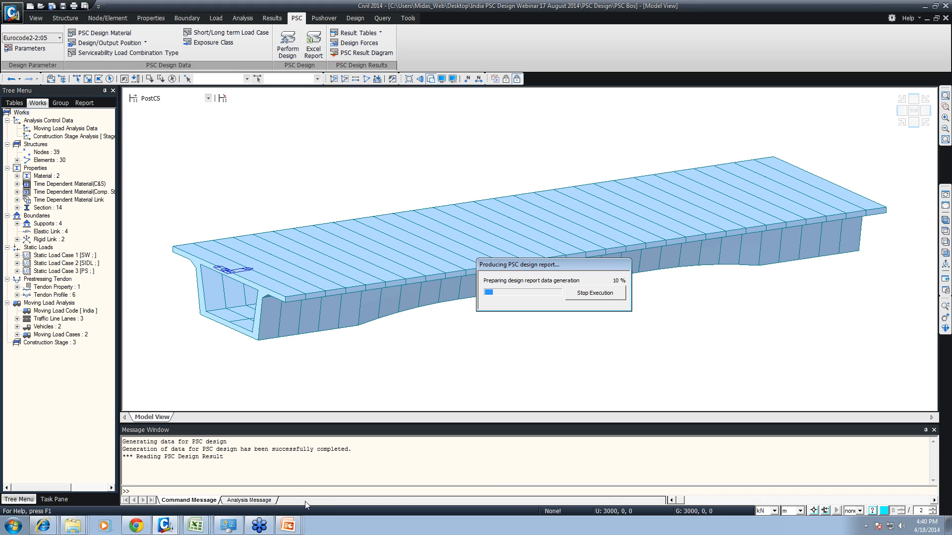
- Open the workbook 14 PSC Design (AASHTO)_completed model from the India PSC Design Webinar 17 August 2014 folder
{"action": "right_click", "coordinate": [72, 527]}
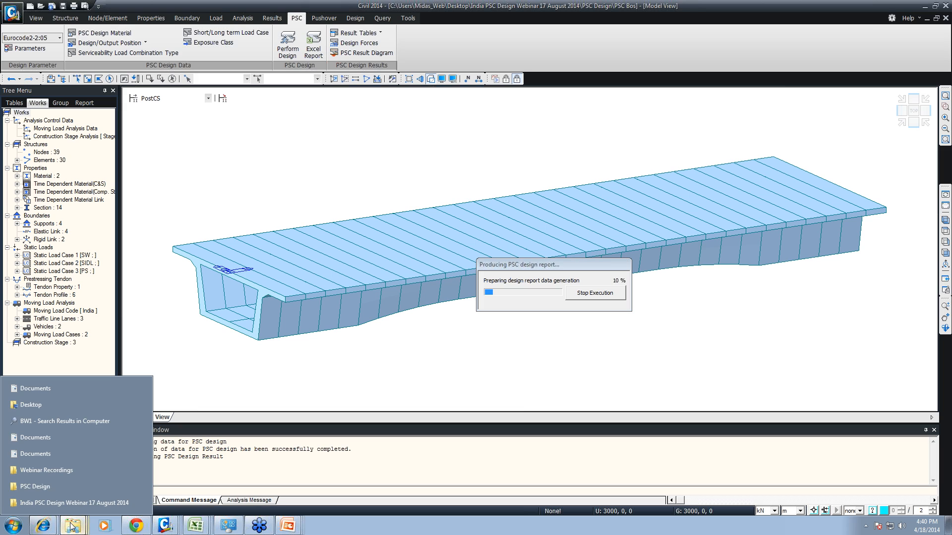
{"action": "left_click", "coordinate": [53, 502]}
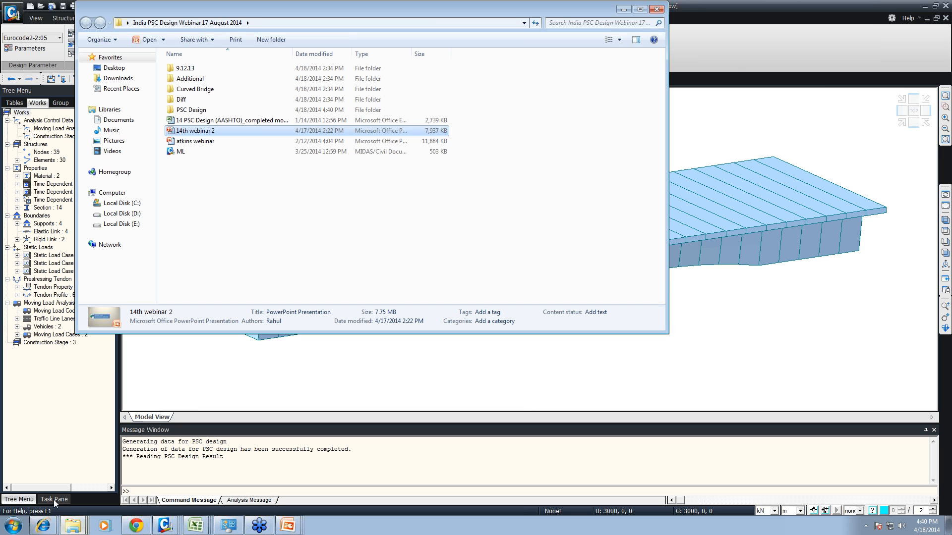
{"action": "double_click", "coordinate": [189, 120]}
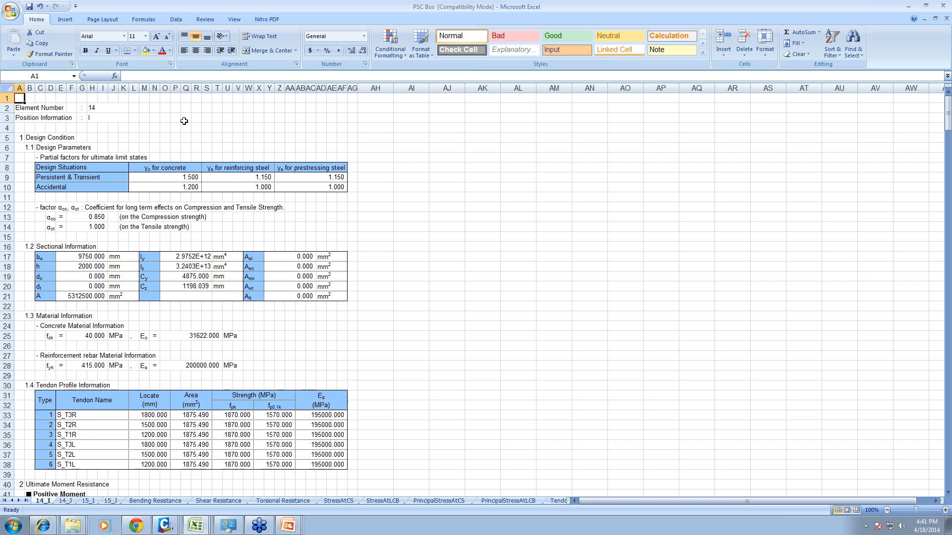
- Review the design parameters, section, material and tendon profile data for element 14, position I, in the PSC Bos report
{"action": "left_click", "coordinate": [177, 138]}
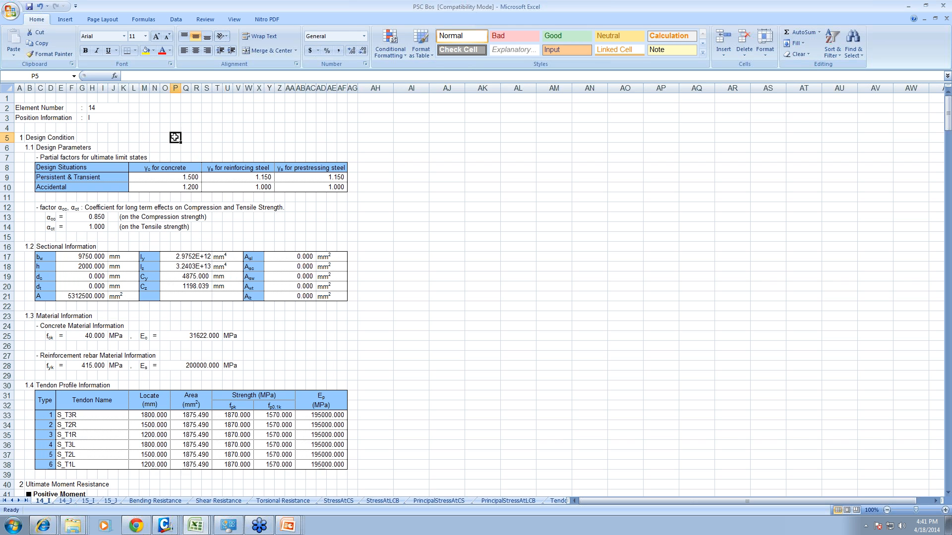
{"action": "scroll", "coordinate": [72, 132], "scroll_direction": "down", "scroll_amount": 2}
{"action": "scroll", "coordinate": [72, 132], "scroll_direction": "down", "scroll_amount": 2}
{"action": "scroll", "coordinate": [72, 132], "scroll_direction": "up", "scroll_amount": 3}
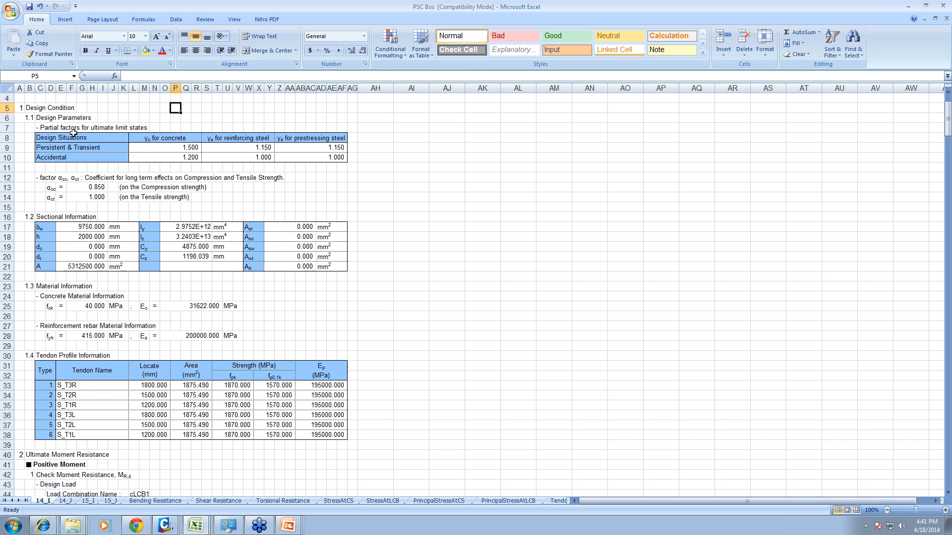
{"action": "mouse_move", "coordinate": [191, 517]}
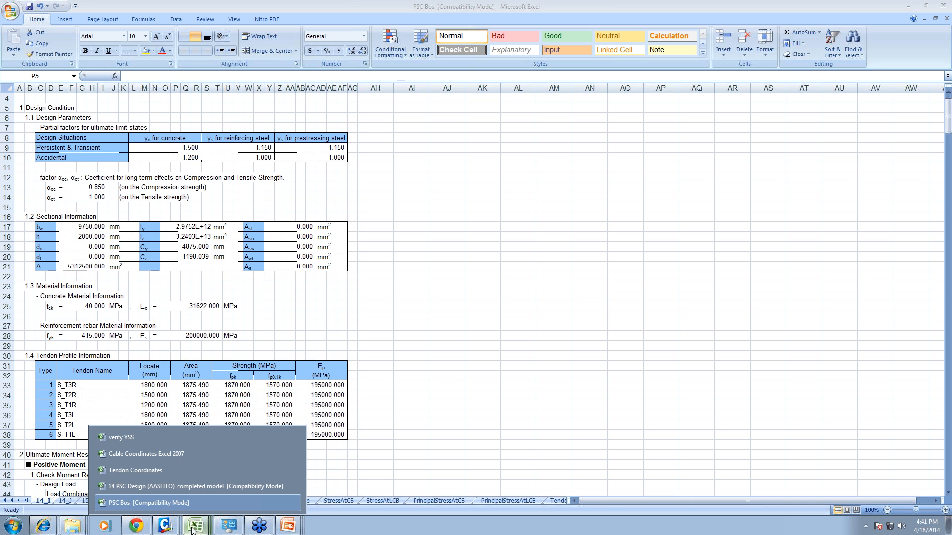
{"action": "left_click", "coordinate": [154, 325]}
{"action": "scroll", "coordinate": [155, 325], "scroll_direction": "up", "scroll_amount": 1}
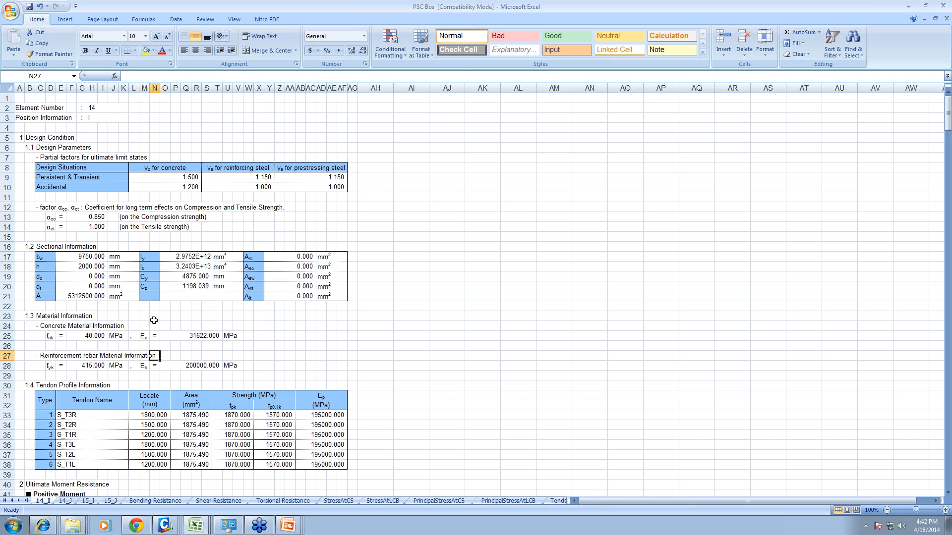
{"action": "left_click", "coordinate": [102, 176]}
{"action": "left_click", "coordinate": [82, 118]}
{"action": "scroll", "coordinate": [113, 142], "scroll_direction": "down", "scroll_amount": 5}
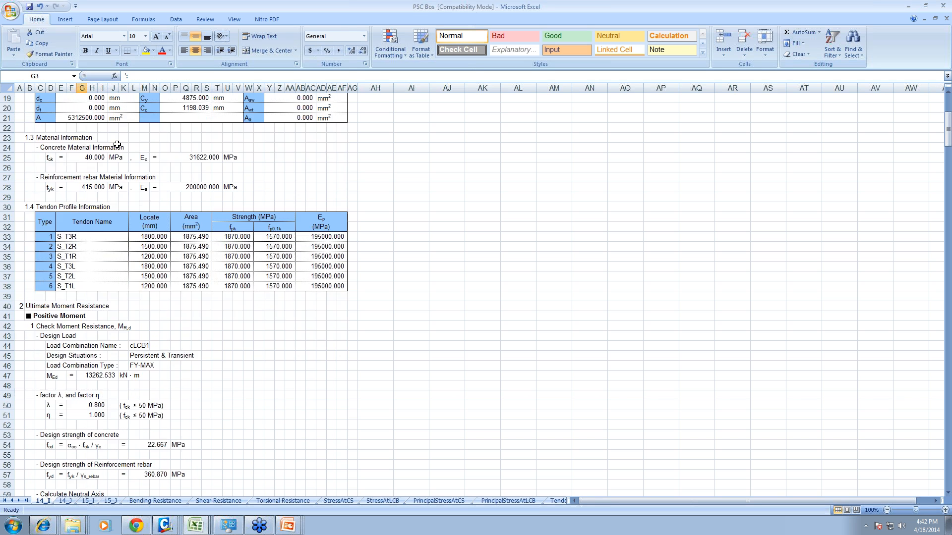
- Examine the concrete and rebar design strength formulas in the positive moment resistance check of sheet 14_I
{"action": "scroll", "coordinate": [90, 289], "scroll_direction": "down", "scroll_amount": 7}
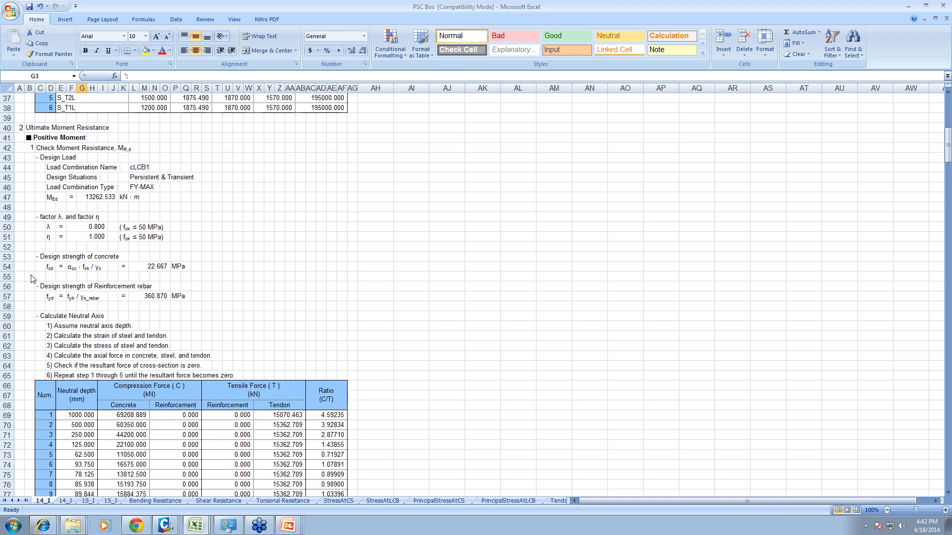
{"action": "left_click_drag", "start_coordinate": [23, 241], "coordinate": [228, 281]}
{"action": "left_click_drag", "start_coordinate": [34, 258], "coordinate": [128, 284]}
{"action": "left_click_drag", "start_coordinate": [17, 281], "coordinate": [232, 321]}
{"action": "left_click_drag", "start_coordinate": [27, 288], "coordinate": [131, 312]}
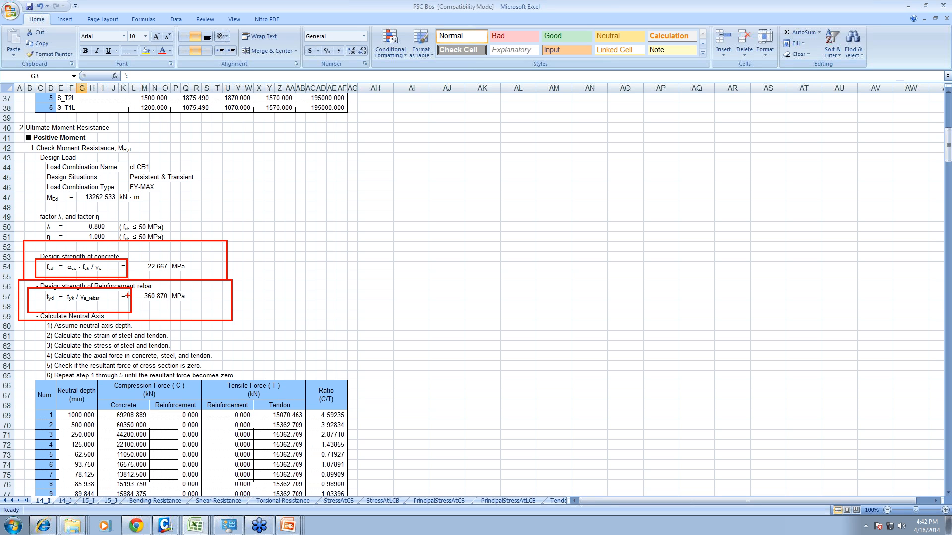
{"action": "key", "text": "Escape"}
- Examine the neutral axis procedure, tendon forces and moment resistance calculation for the positive moment on sheet 14_I
{"action": "scroll", "coordinate": [34, 275], "scroll_direction": "down", "scroll_amount": 9}
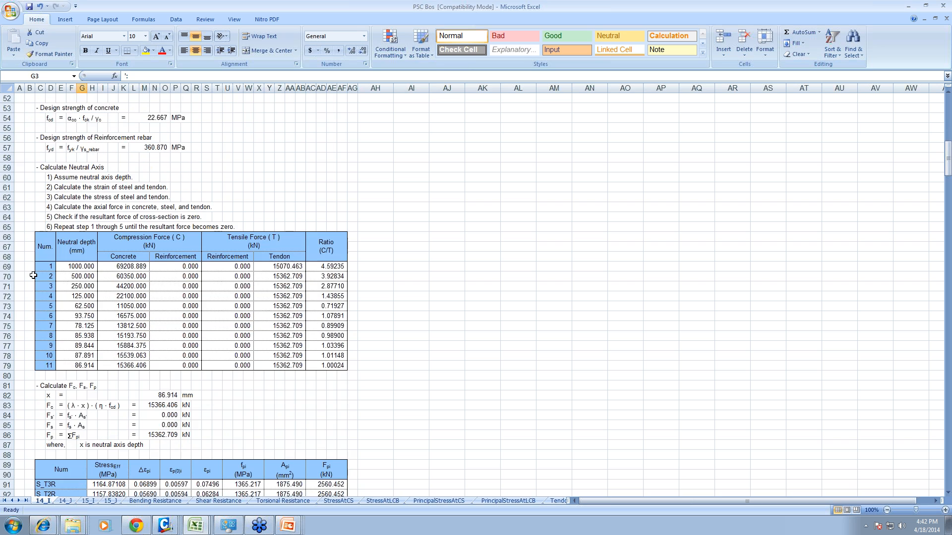
{"action": "left_click_drag", "start_coordinate": [33, 257], "coordinate": [219, 334], "text": "ctrl"}
{"action": "mouse_move", "coordinate": [34, 282]}
{"action": "left_mouse_down", "text": "ctrl"}
{"action": "mouse_move", "coordinate": [202, 299]}
{"action": "mouse_move", "coordinate": [100, 302]}
{"action": "mouse_move", "coordinate": [212, 303]}
{"action": "left_mouse_up", "text": "ctrl"}
{"action": "left_click_drag", "start_coordinate": [33, 306], "coordinate": [228, 336], "text": "ctrl"}
{"action": "key", "text": "Escape"}
{"action": "scroll", "coordinate": [20, 275], "scroll_direction": "down", "scroll_amount": 5}
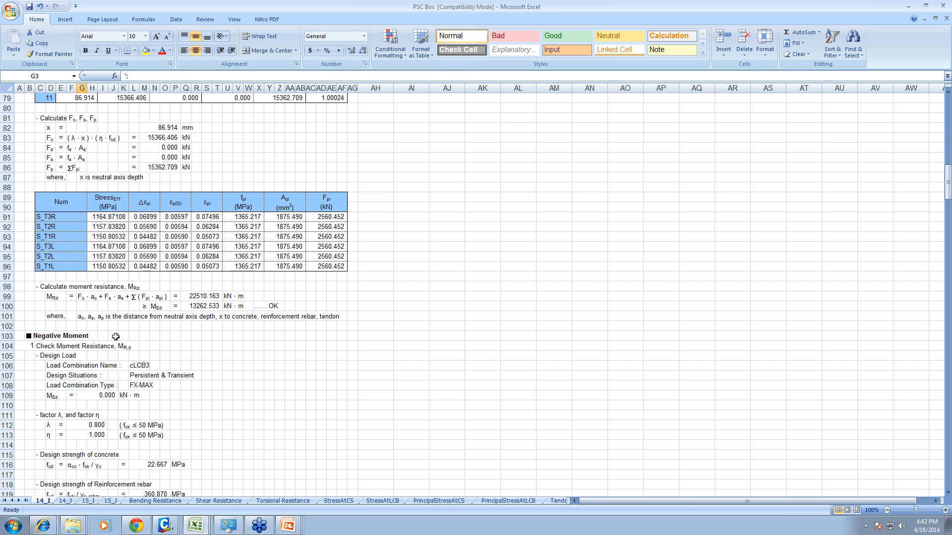
{"action": "scroll", "coordinate": [113, 329], "scroll_direction": "down", "scroll_amount": 1}
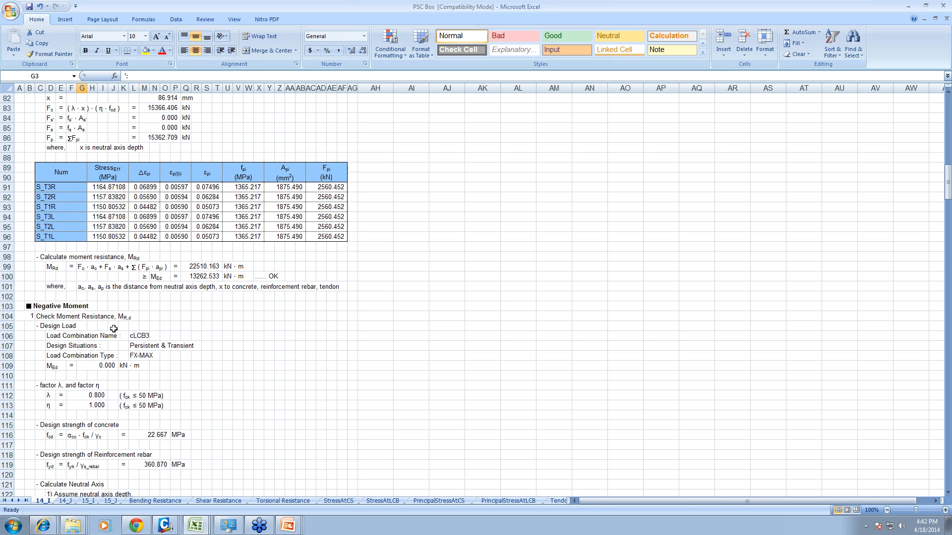
- Widen column AF to 18.13 on sheet 14_I to make the C/T ratios of the negative moment check readable
{"action": "scroll", "coordinate": [114, 329], "scroll_direction": "down", "scroll_amount": 9}
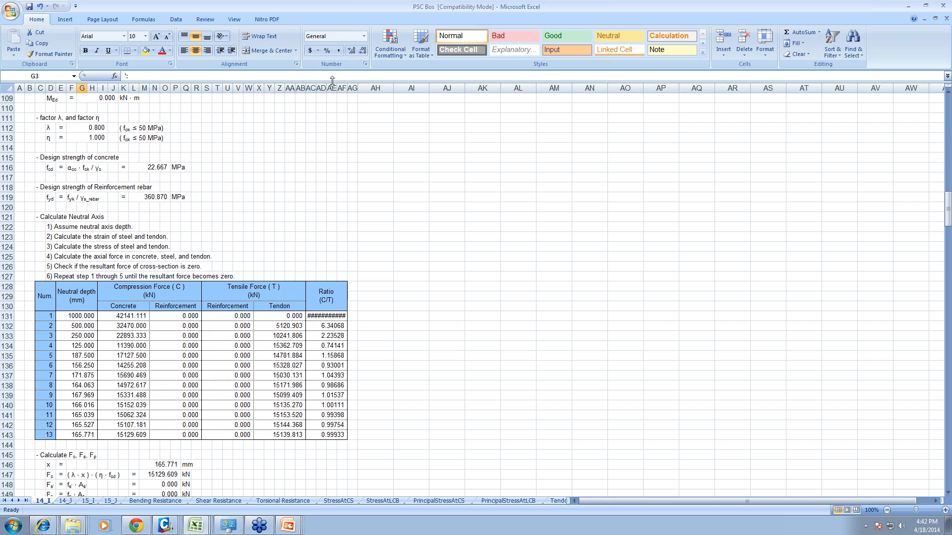
{"action": "left_click_drag", "start_coordinate": [347, 89], "coordinate": [414, 102]}
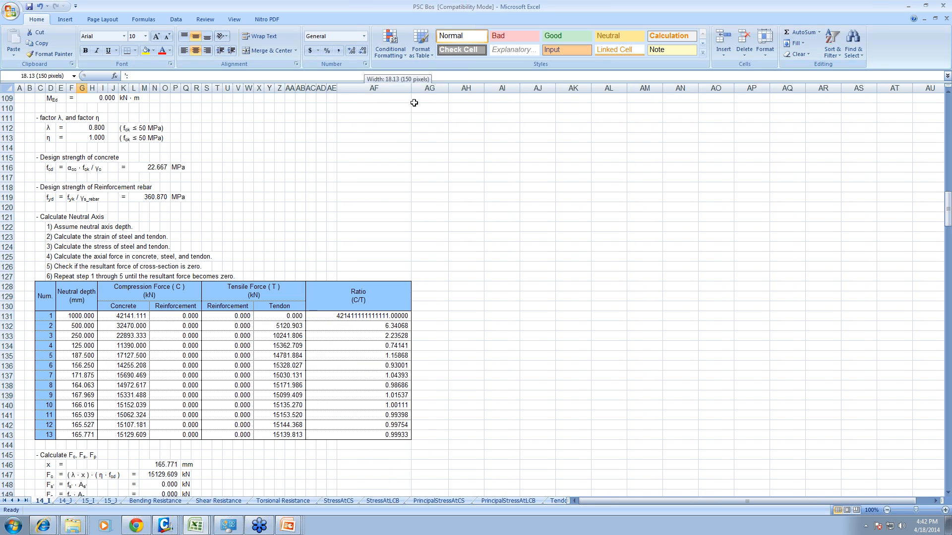
{"action": "left_click", "coordinate": [356, 301]}
{"action": "scroll", "coordinate": [355, 301], "scroll_direction": "down", "scroll_amount": 5}
{"action": "double_click", "coordinate": [343, 288]}
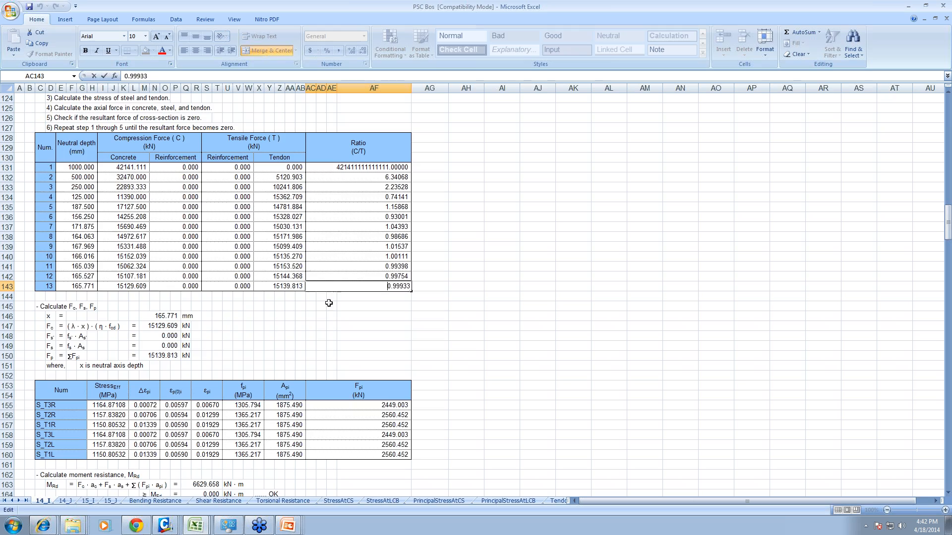
{"action": "left_click", "coordinate": [323, 306]}
- Examine the maximum and minimum shear force checks, including concrete shear resistance and stirrup requirements, on sheet 14_I
{"action": "scroll", "coordinate": [327, 298], "scroll_direction": "down", "scroll_amount": 19}
{"action": "scroll", "coordinate": [325, 288], "scroll_direction": "down", "scroll_amount": 3}
{"action": "scroll", "coordinate": [326, 288], "scroll_direction": "up", "scroll_amount": 2}
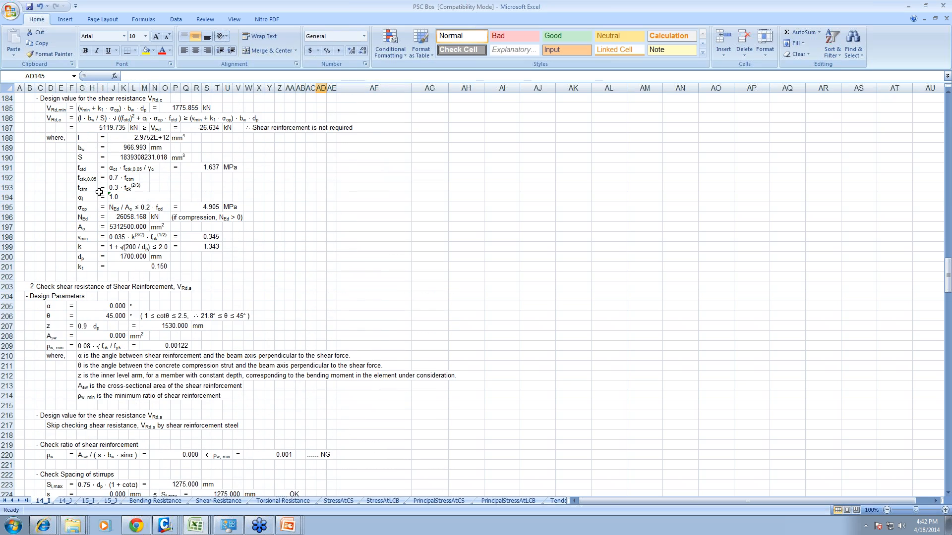
{"action": "left_click", "coordinate": [103, 227]}
{"action": "scroll", "coordinate": [102, 228], "scroll_direction": "down", "scroll_amount": 10}
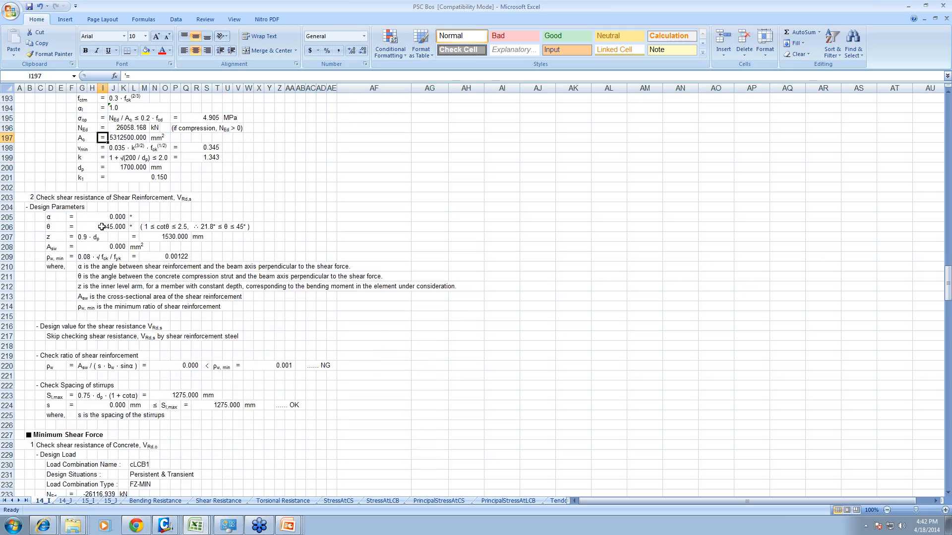
{"action": "scroll", "coordinate": [106, 234], "scroll_direction": "down", "scroll_amount": 5}
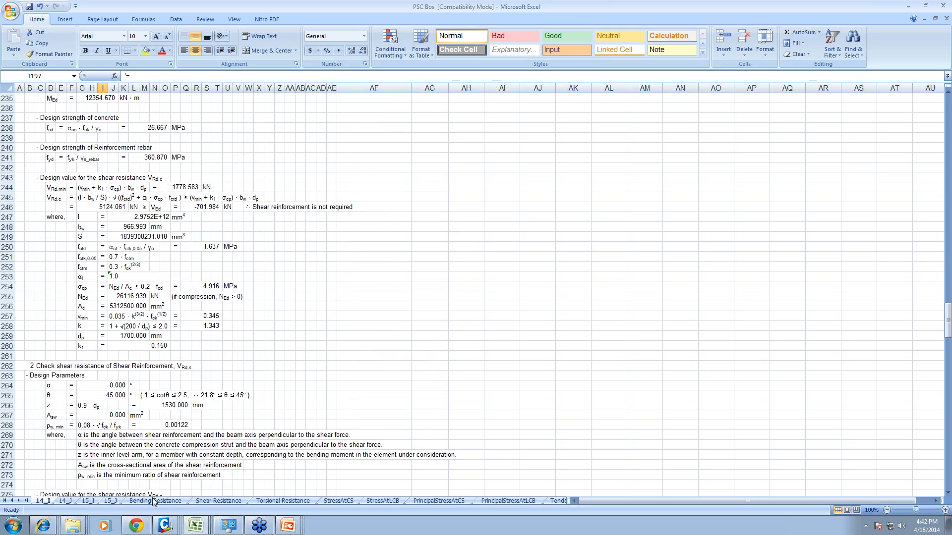
- Review the bending, shear and torsional resistance summaries and the construction stage, load combination and tendon stress sheets
{"action": "left_click", "coordinate": [168, 502]}
{"action": "left_click", "coordinate": [222, 502]}
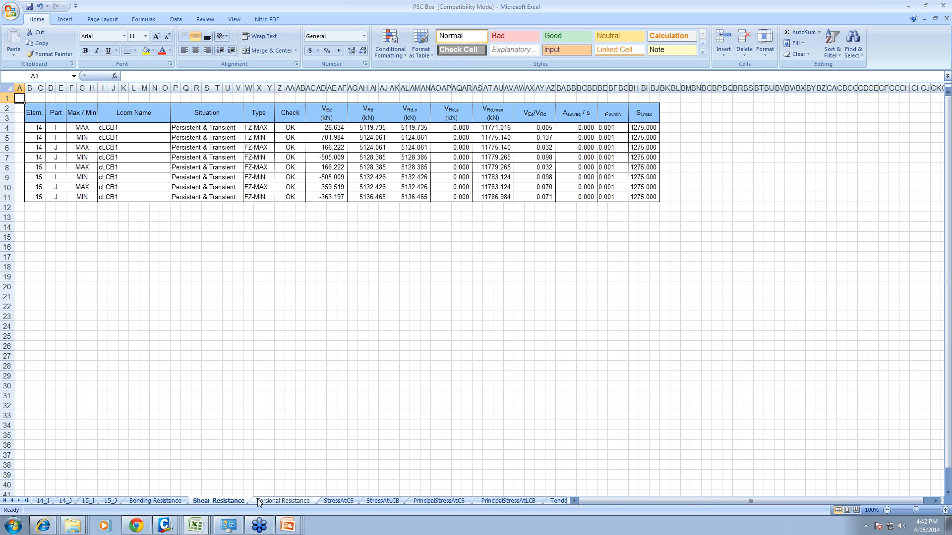
{"action": "left_click", "coordinate": [177, 501]}
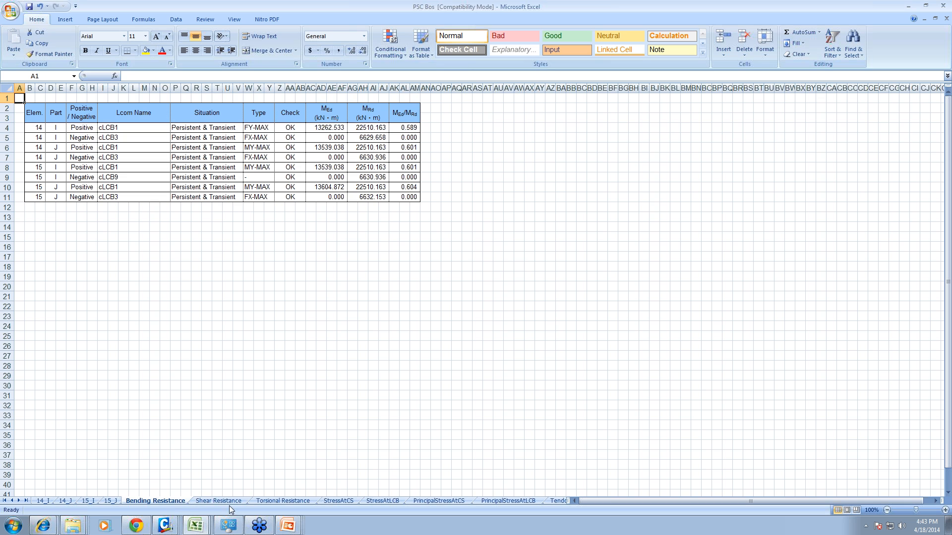
{"action": "left_click", "coordinate": [283, 501]}
{"action": "left_click", "coordinate": [354, 502]}
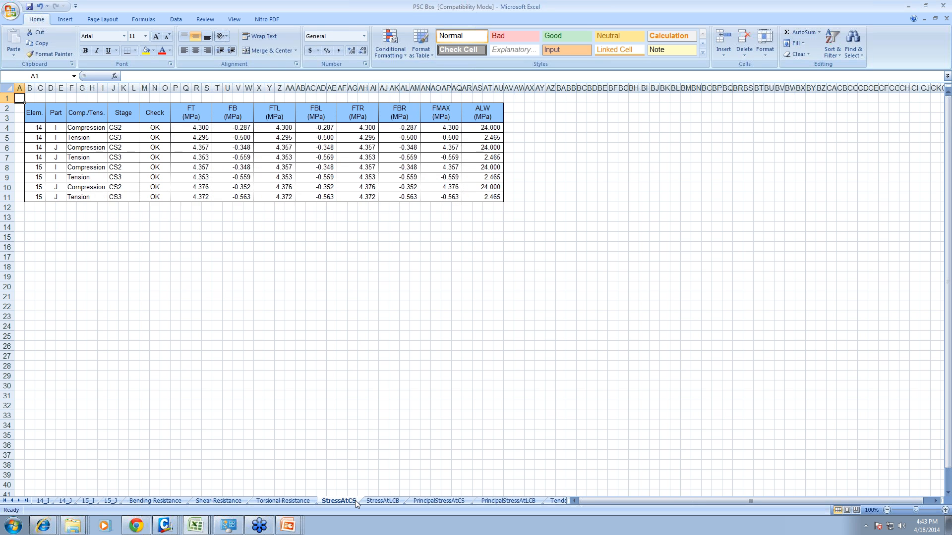
{"action": "left_click", "coordinate": [381, 502]}
{"action": "left_click", "coordinate": [558, 502]}
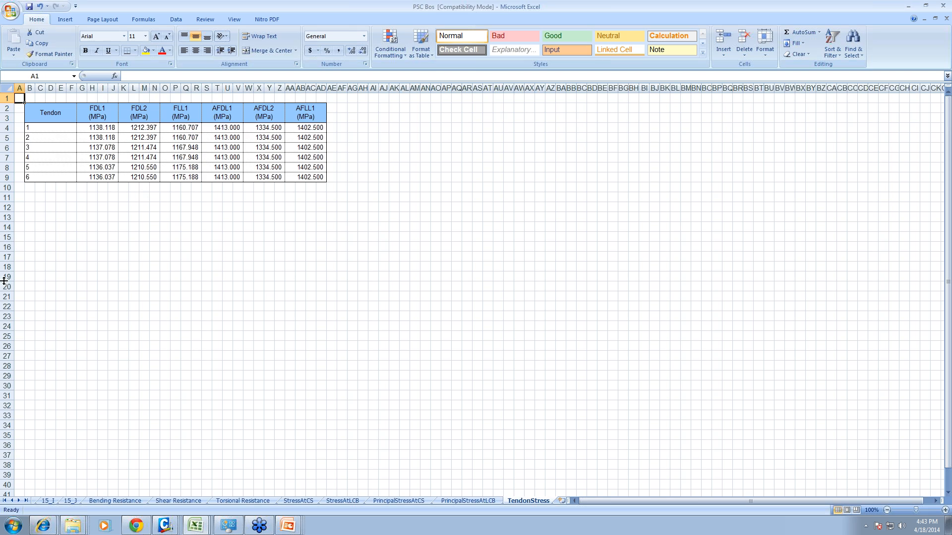
- Review sheet 15_I from the material and tendon data down to the torsional resistance and longitudinal reinforcement checks
{"action": "left_click", "coordinate": [48, 502]}
{"action": "scroll", "coordinate": [380, 208], "scroll_direction": "down", "scroll_amount": 7}
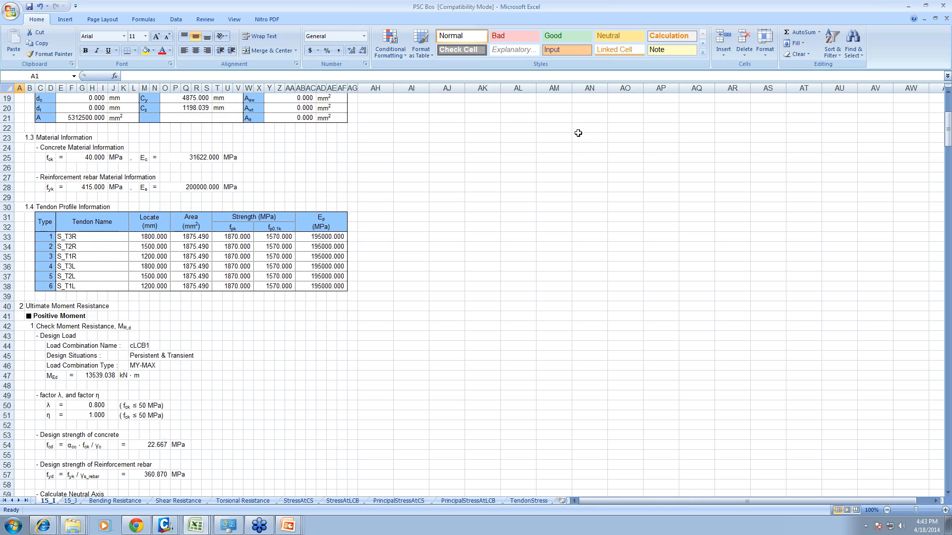
{"action": "left_click_drag", "start_coordinate": [947, 147], "coordinate": [947, 486]}
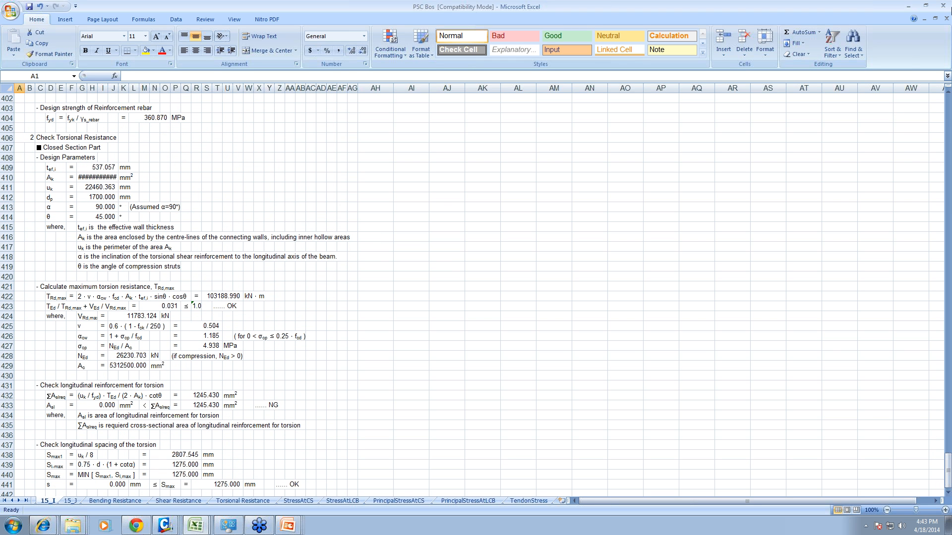
- Close the PSC Bos design report workbook without saving the changes
{"action": "left_click", "coordinate": [943, 6]}
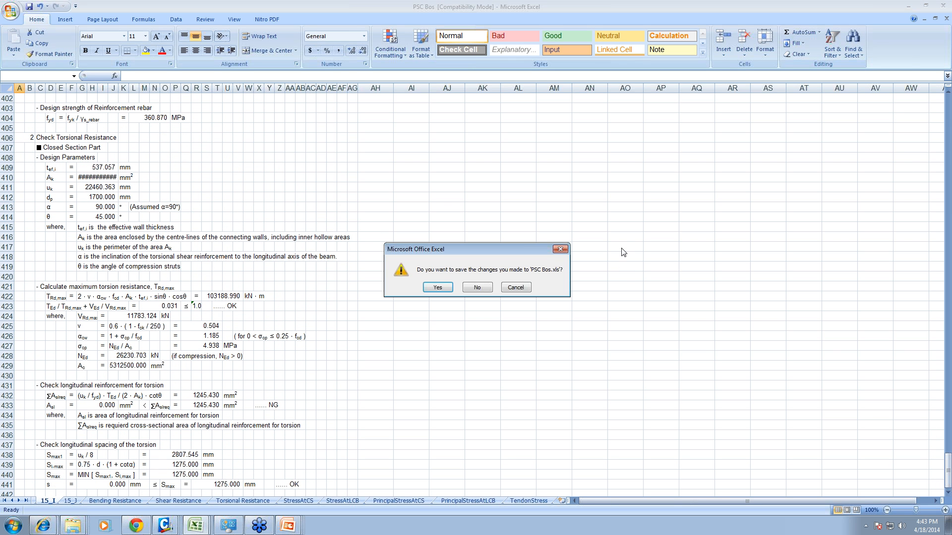
{"action": "left_click", "coordinate": [470, 288]}
{"action": "left_click", "coordinate": [353, 255]}
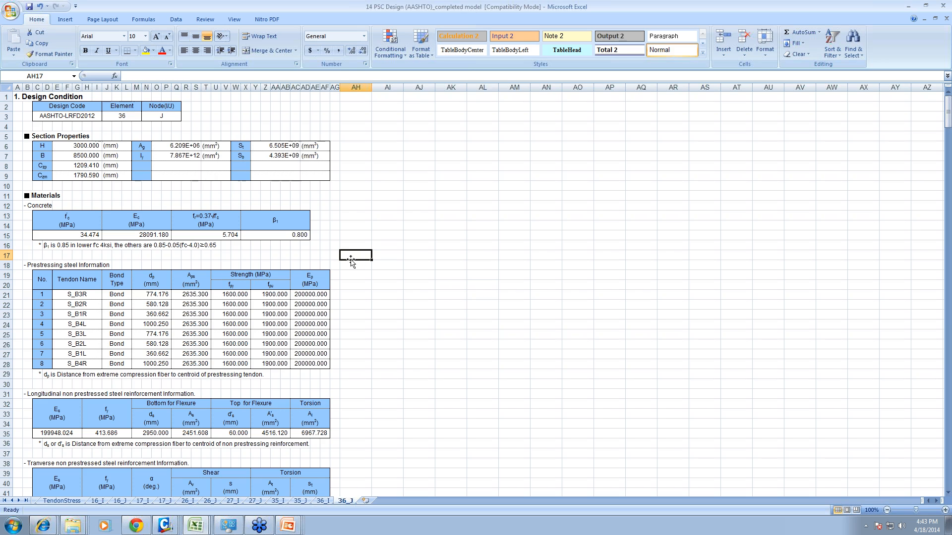
- Switch to midas Civil and bring up the PSC Bos model from the India PSC Design Webinar folder
{"action": "left_click", "coordinate": [165, 526]}
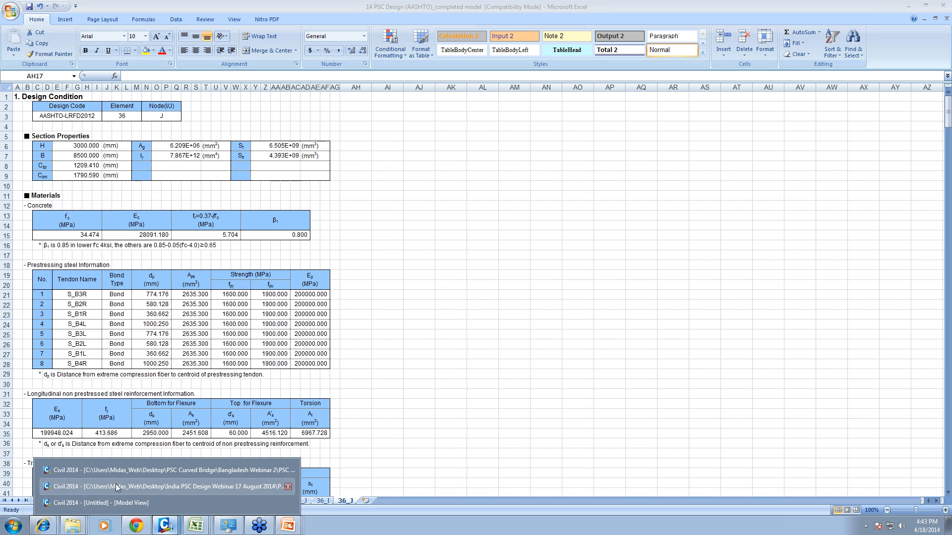
{"action": "left_click", "coordinate": [112, 481]}
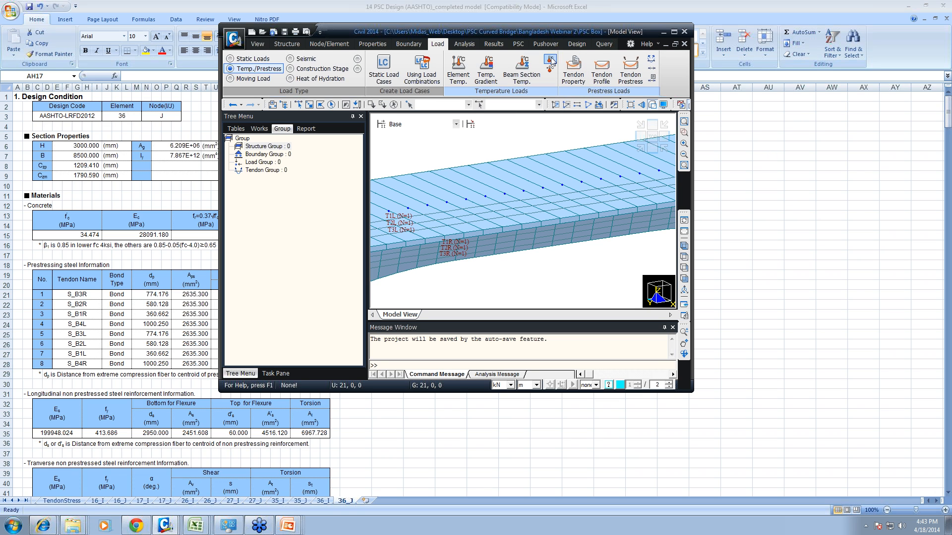
{"action": "double_click", "coordinate": [522, 31]}
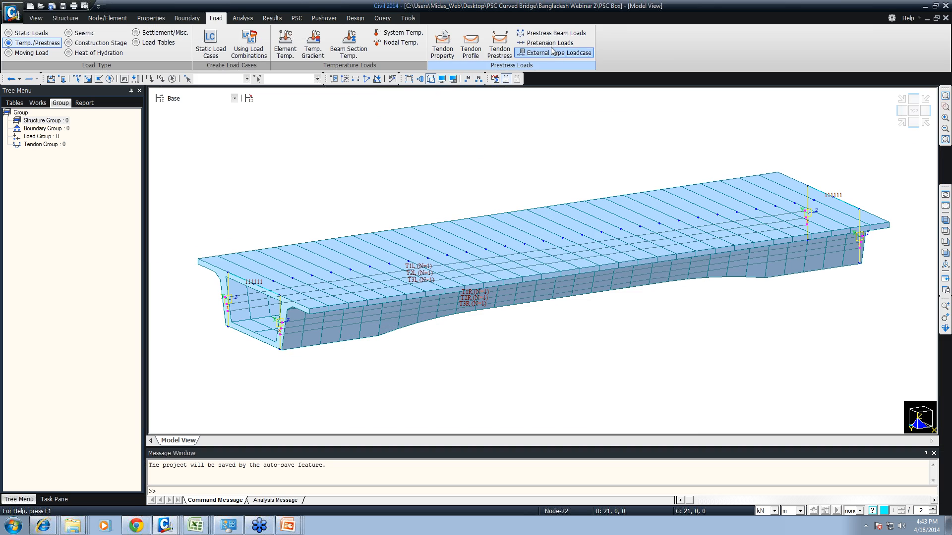
{"action": "left_click", "coordinate": [165, 525]}
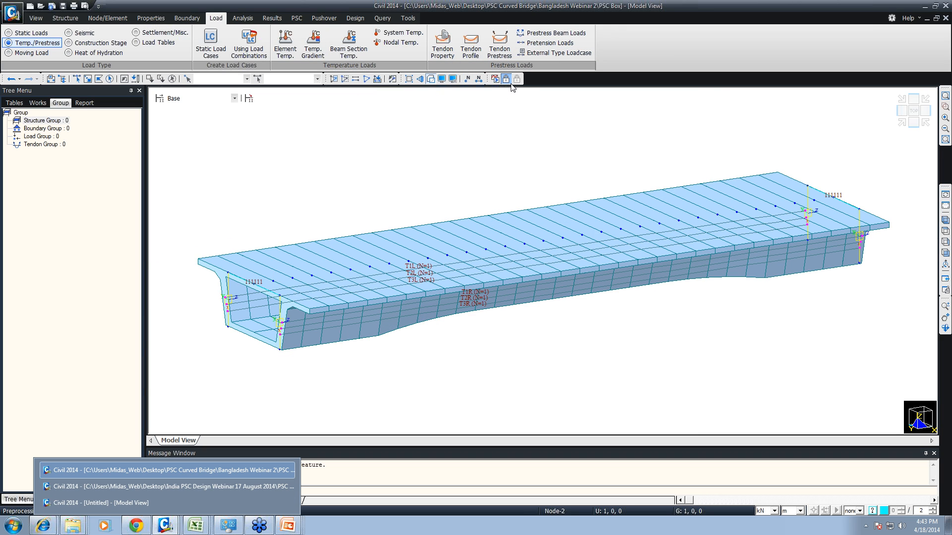
{"action": "left_click", "coordinate": [206, 492]}
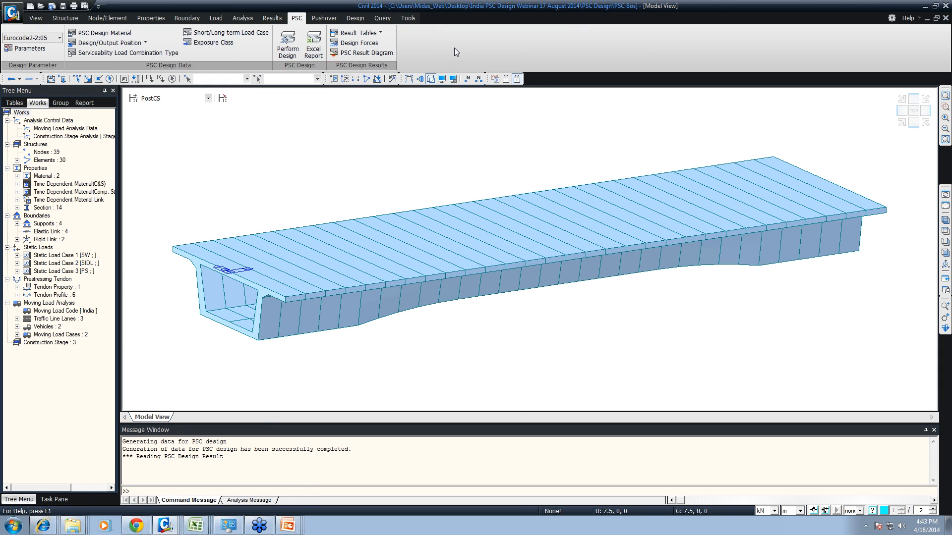
- Display the flexure strength check table for elements 14 and 15 and examine its moment results
{"action": "left_click", "coordinate": [356, 33]}
{"action": "left_click", "coordinate": [378, 45]}
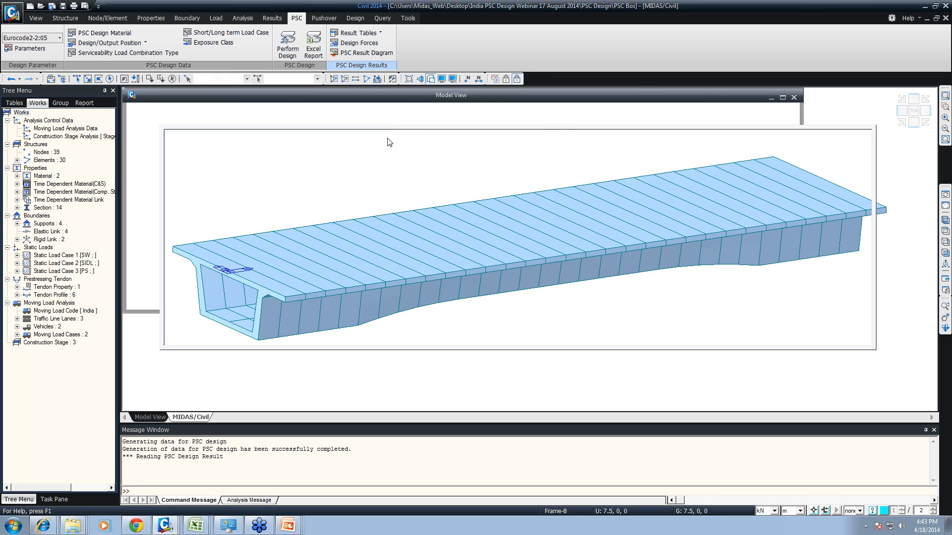
{"action": "left_click", "coordinate": [541, 328]}
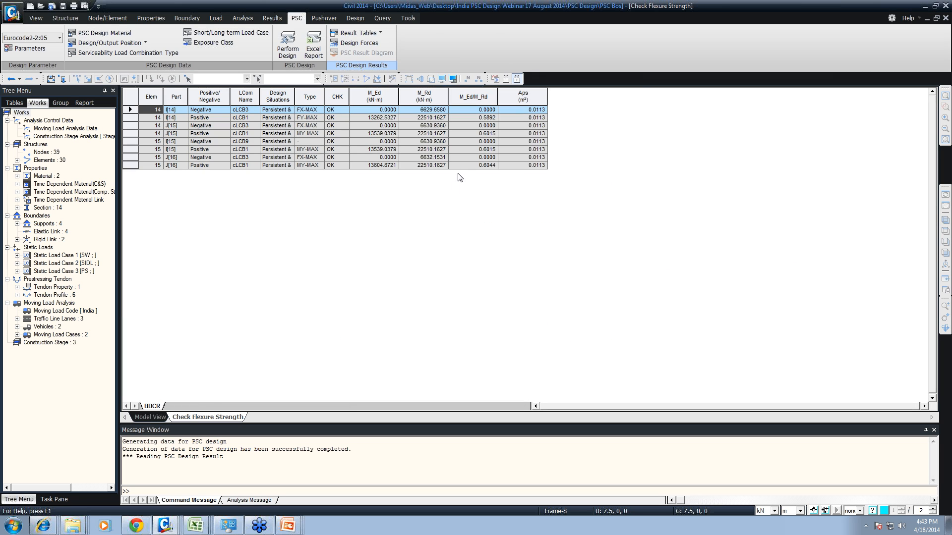
{"action": "left_click_drag", "start_coordinate": [489, 90], "coordinate": [603, 211]}
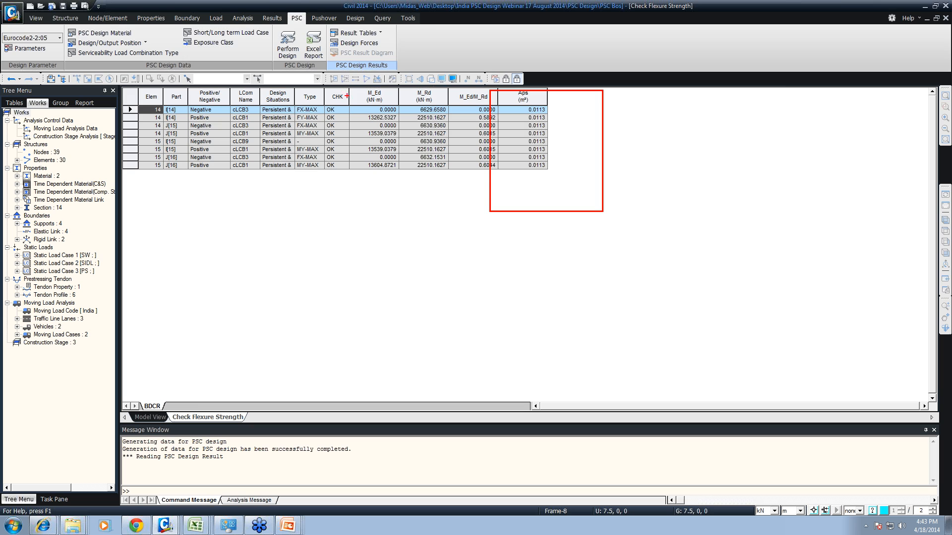
{"action": "key", "text": "Escape"}
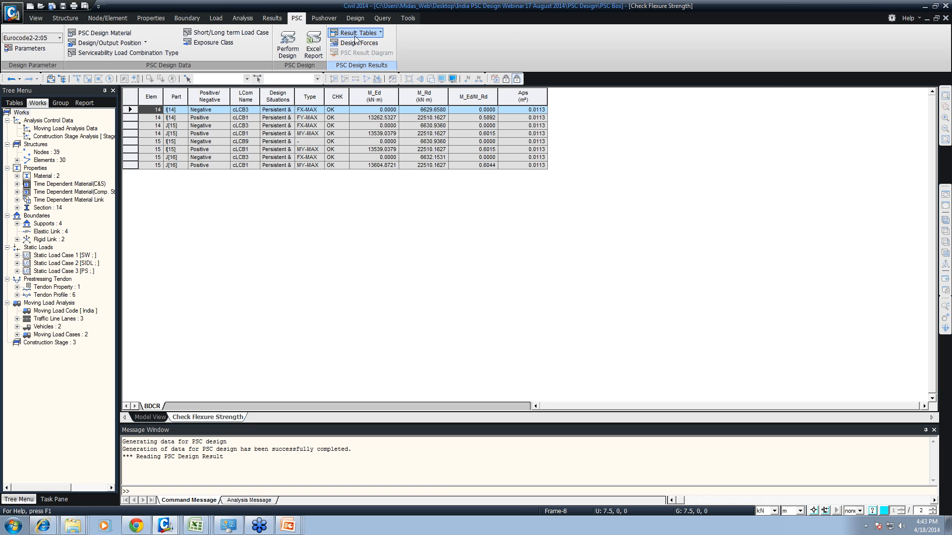
- Display the shear strength check table for elements 14 and 15, covering both parts and the Max and Min cases
{"action": "left_click", "coordinate": [358, 33]}
{"action": "left_click", "coordinate": [377, 54]}
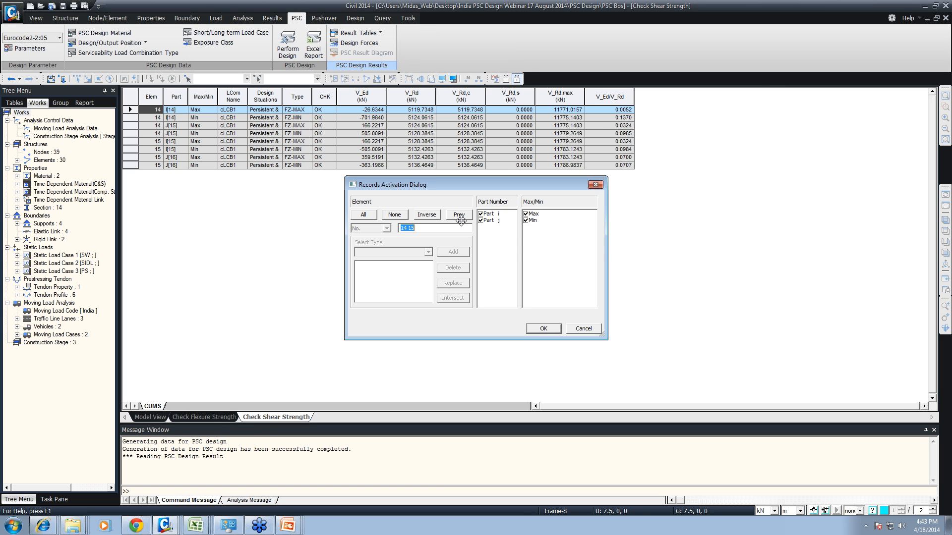
{"action": "left_click", "coordinate": [543, 329]}
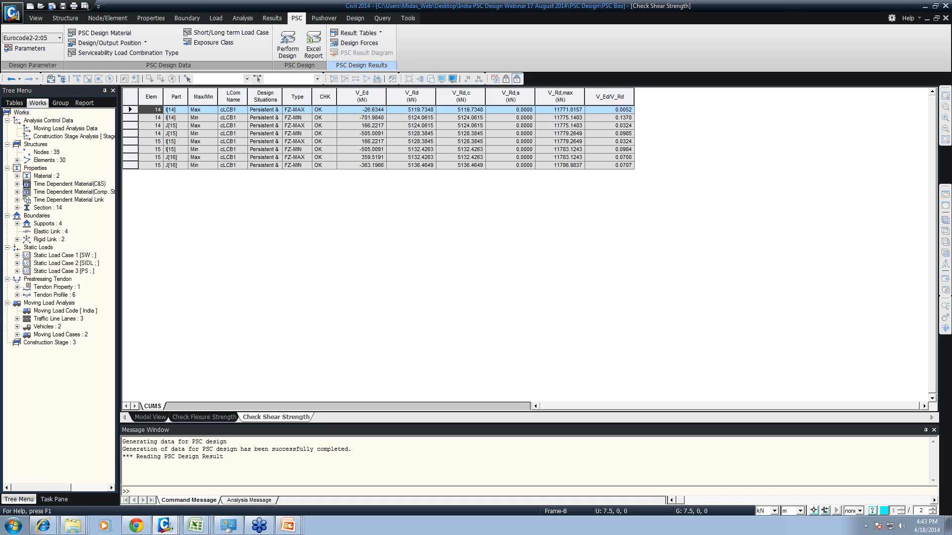
{"action": "mouse_move", "coordinate": [127, 91]}
{"action": "left_mouse_down"}
{"action": "mouse_move", "coordinate": [658, 234]}
{"action": "mouse_move", "coordinate": [670, 221]}
{"action": "left_mouse_up"}
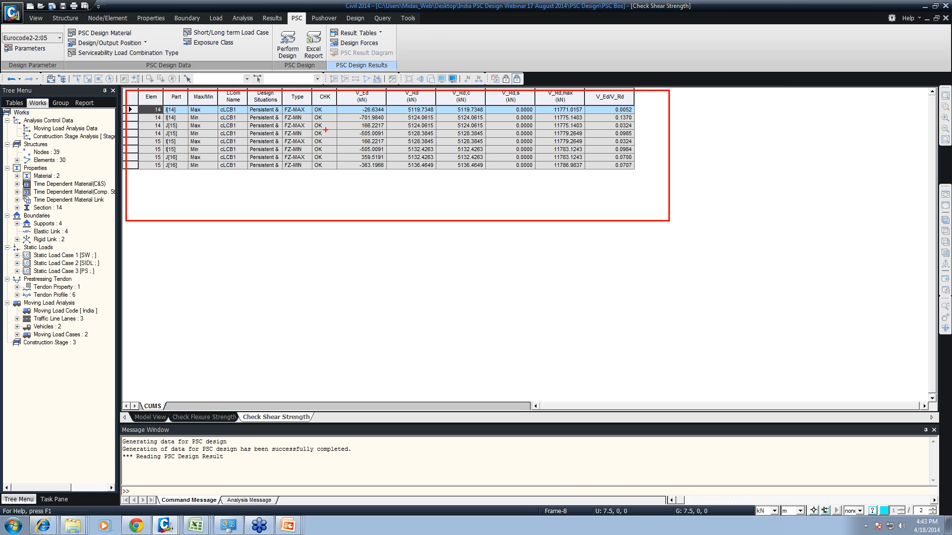
{"action": "key", "text": "Escape"}
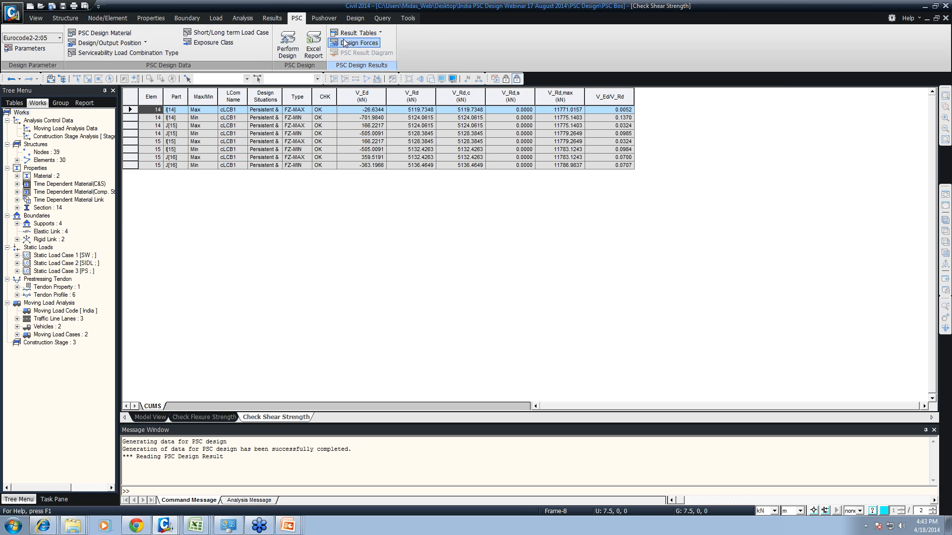
- Display the combined shear and torsion strength table and the cross-section stress table at a construction stage
{"action": "left_click", "coordinate": [358, 33]}
{"action": "left_click", "coordinate": [361, 67]}
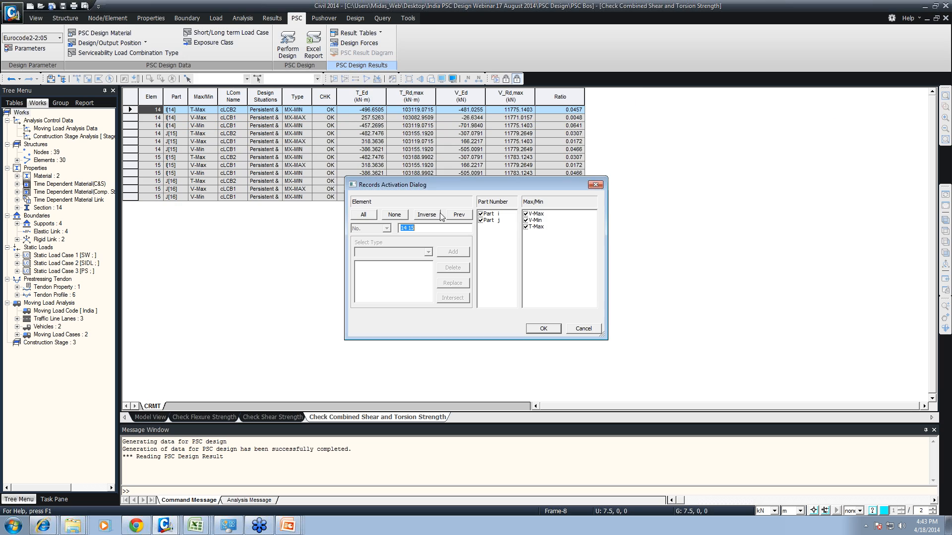
{"action": "left_click", "coordinate": [544, 330]}
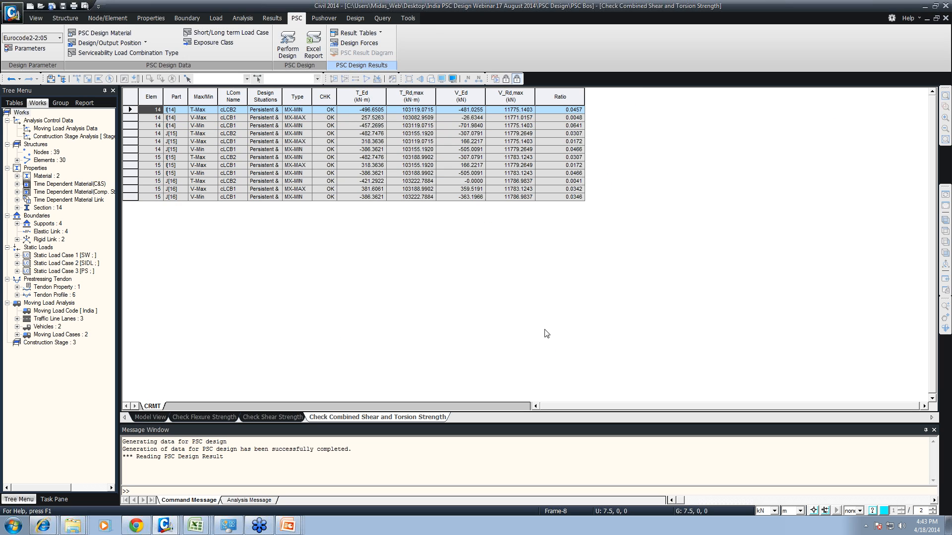
{"action": "left_click", "coordinate": [358, 33]}
{"action": "left_click", "coordinate": [389, 81]}
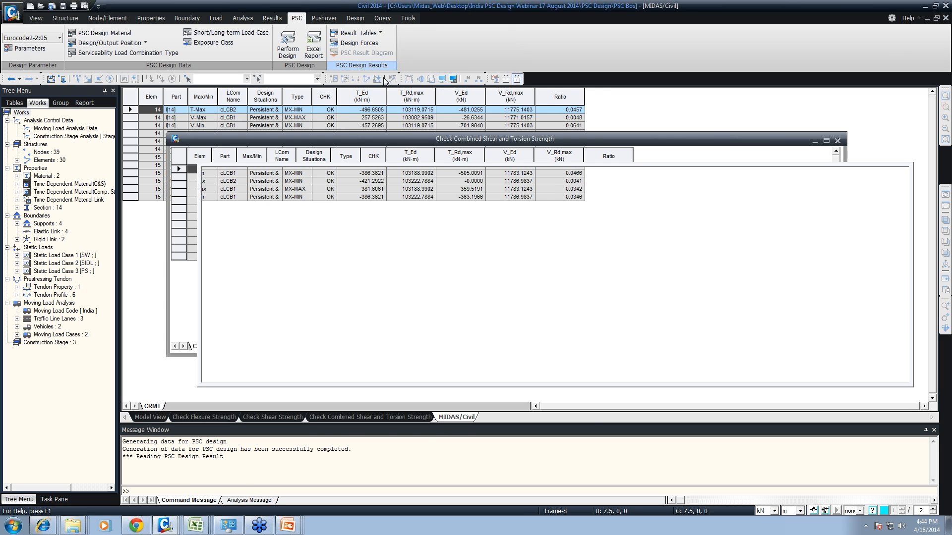
{"action": "left_click", "coordinate": [543, 329]}
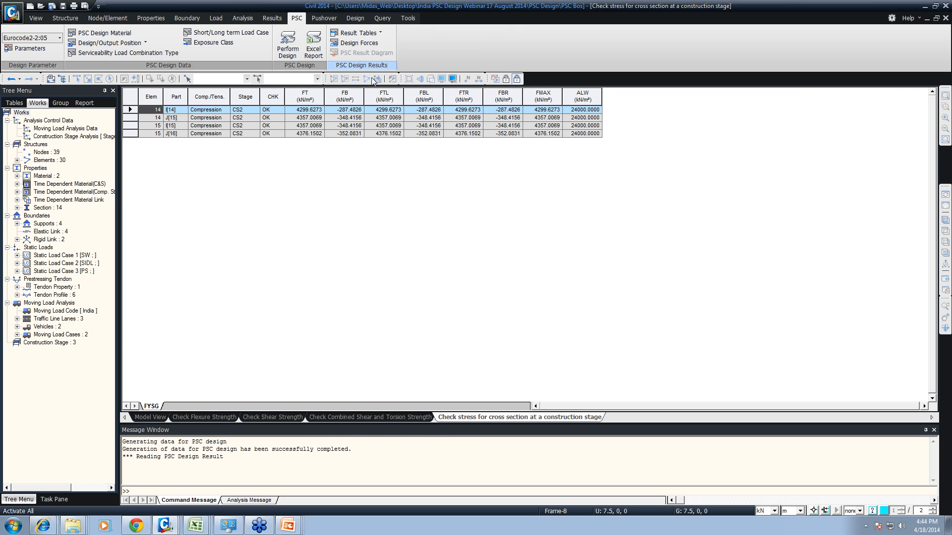
- Display the prestressing tendon tensile stress table and the principal stress table at a construction stage
{"action": "left_click", "coordinate": [359, 33]}
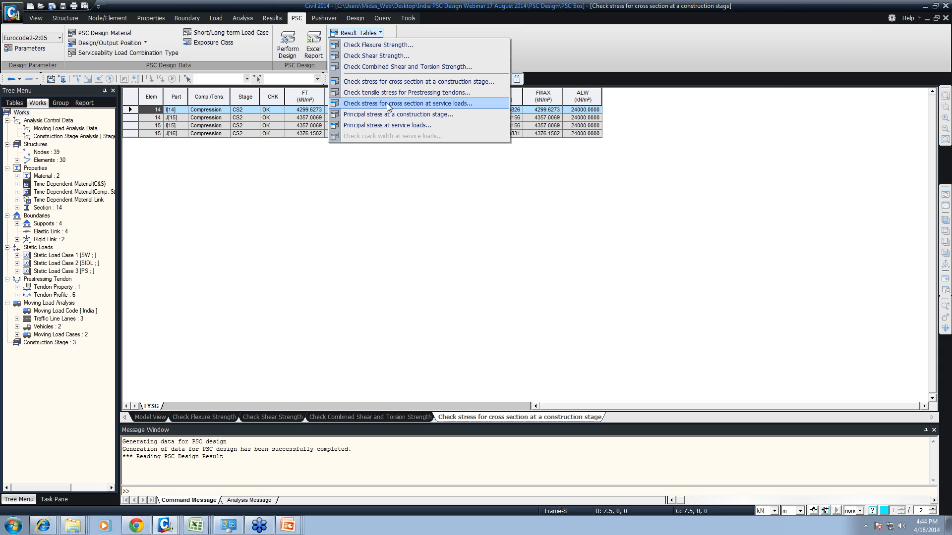
{"action": "left_click", "coordinate": [382, 94]}
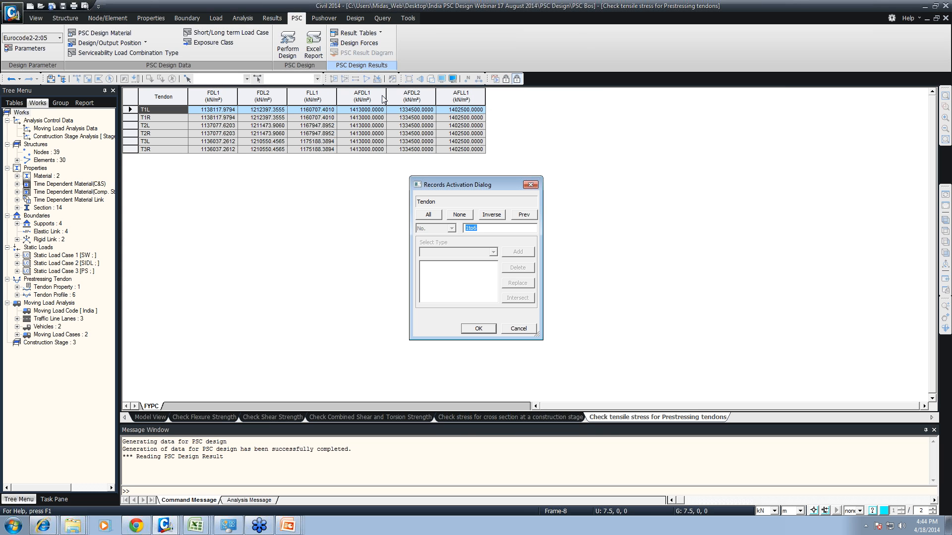
{"action": "left_click", "coordinate": [489, 331]}
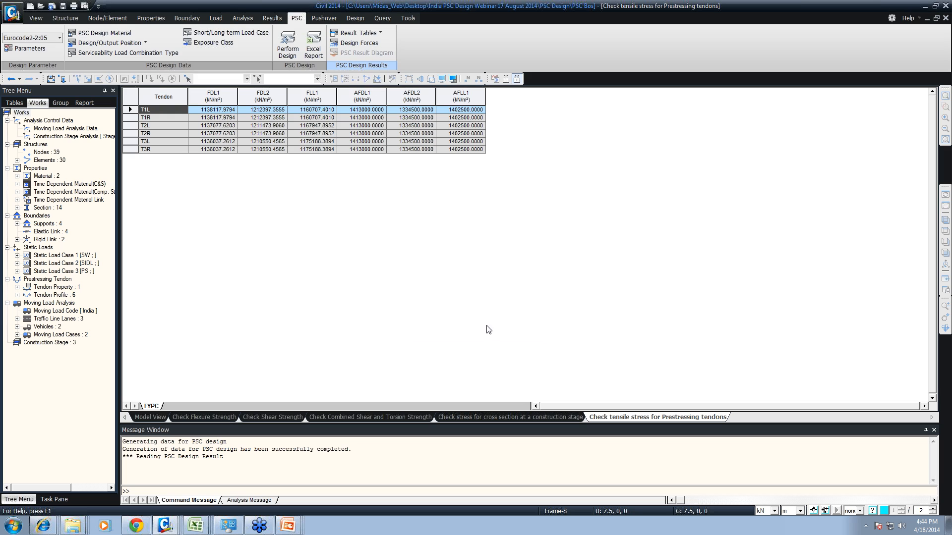
{"action": "left_click", "coordinate": [363, 34]}
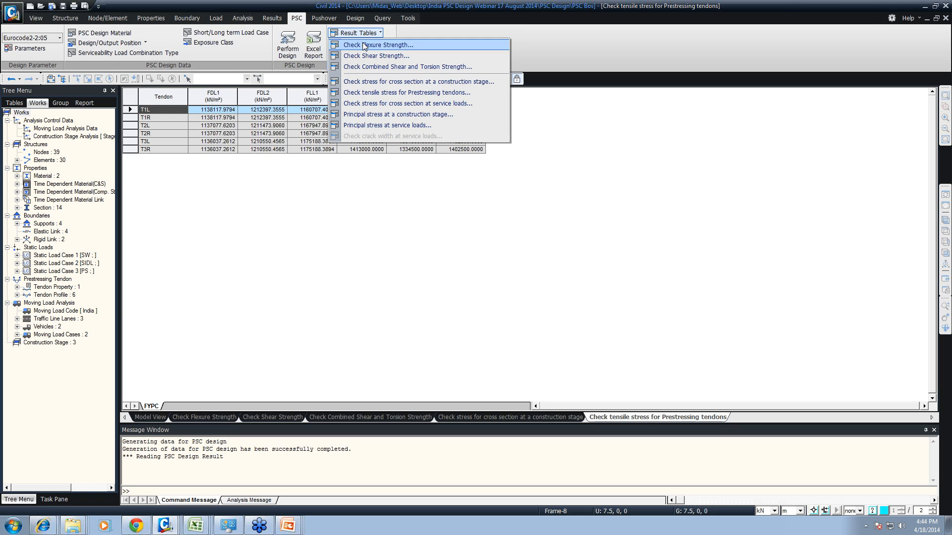
{"action": "left_click", "coordinate": [391, 114]}
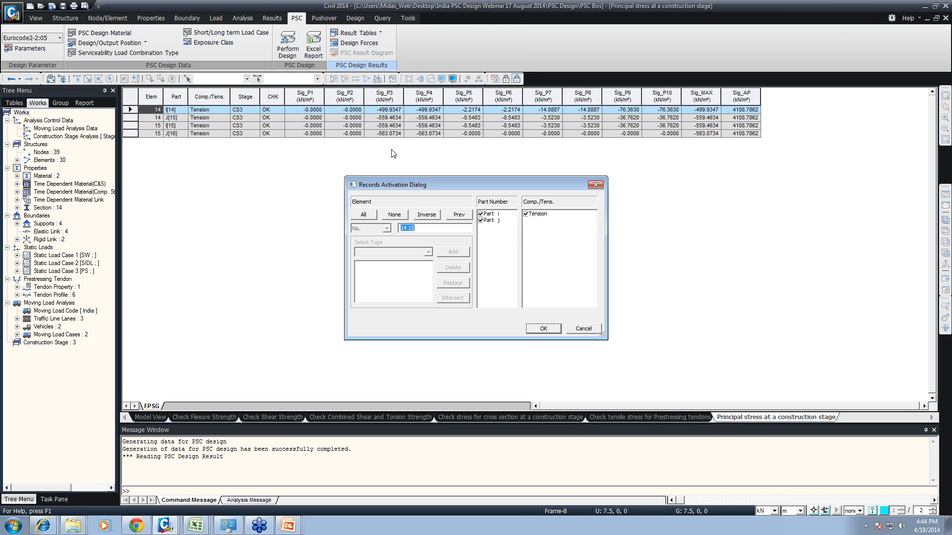
{"action": "left_click", "coordinate": [540, 329]}
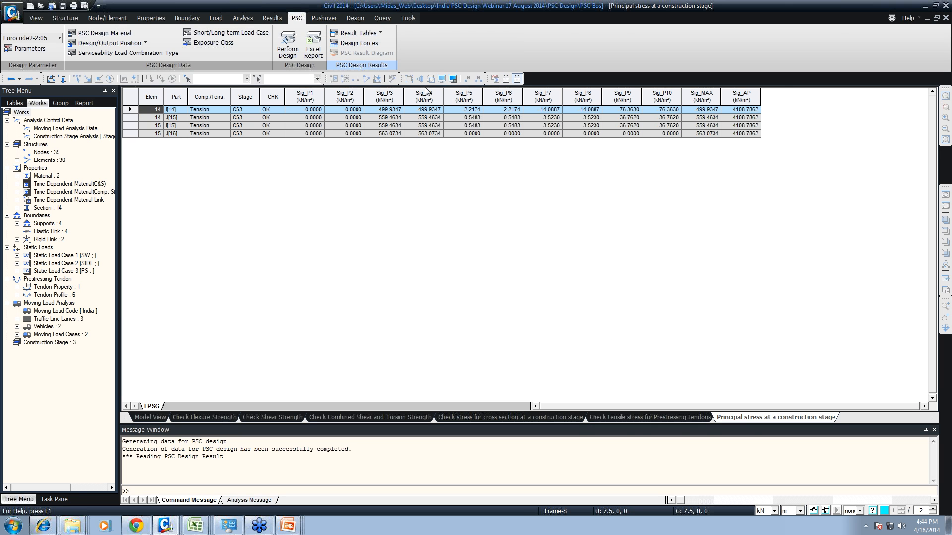
- Return the PSC Bos model from the design result tables to preprocessing mode
{"action": "left_click", "coordinate": [358, 32]}
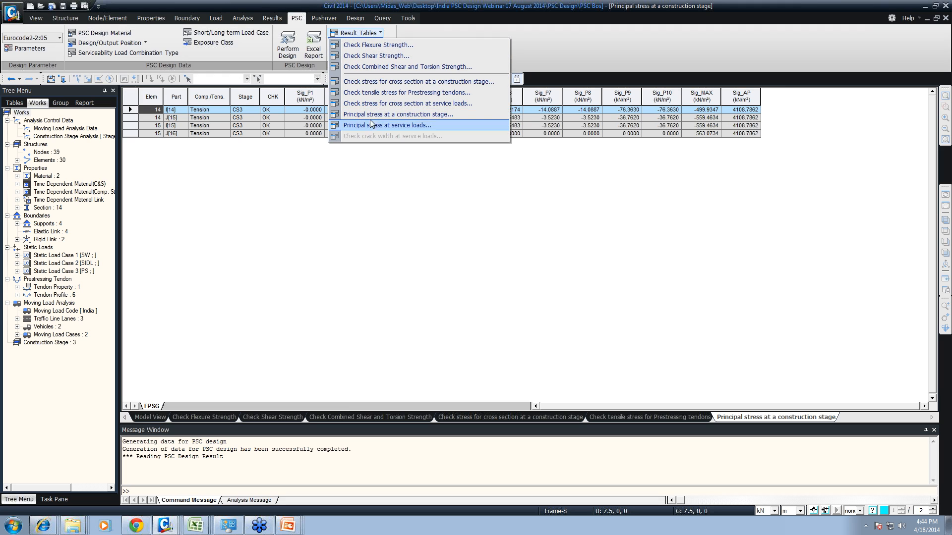
{"action": "left_click", "coordinate": [300, 199]}
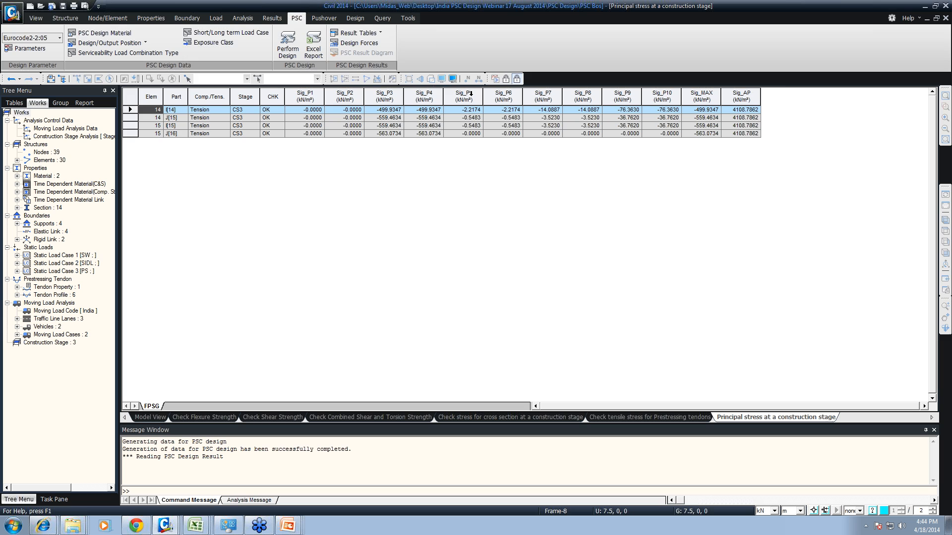
{"action": "left_click", "coordinate": [505, 79]}
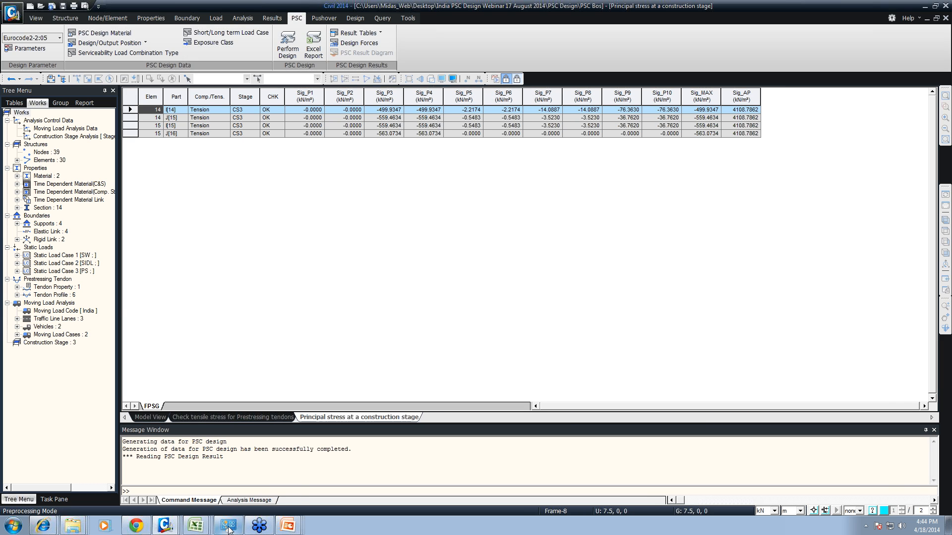
- Switch to the Untitled model window and open the project "14 PSC Design (AASHTO)_completed model"
{"action": "mouse_move", "coordinate": [169, 526]}
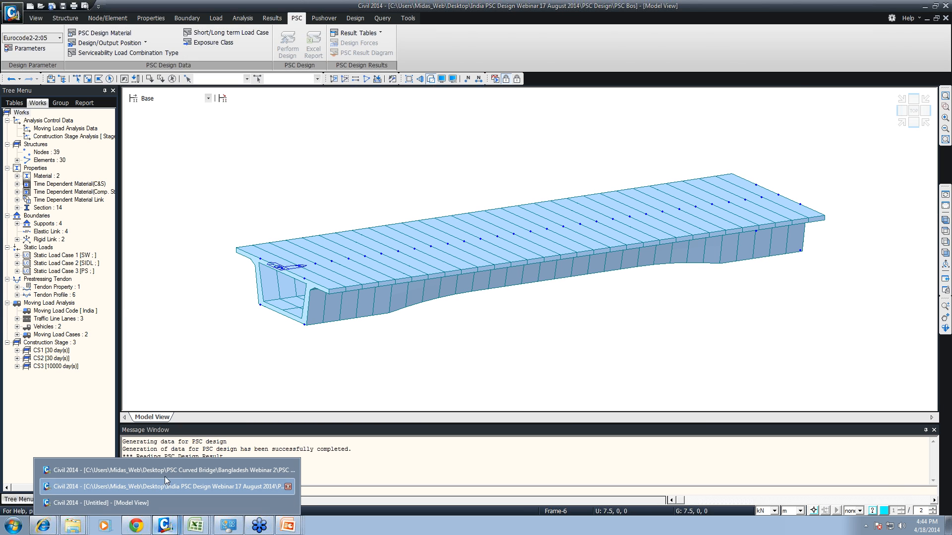
{"action": "left_click", "coordinate": [141, 502]}
{"action": "left_click", "coordinate": [12, 12]}
{"action": "left_click", "coordinate": [52, 41]}
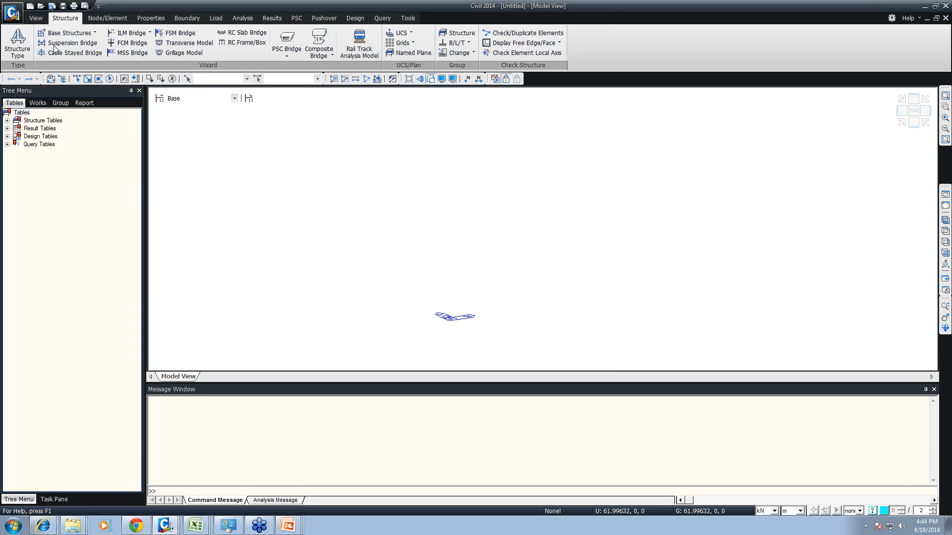
{"action": "double_click", "coordinate": [85, 48]}
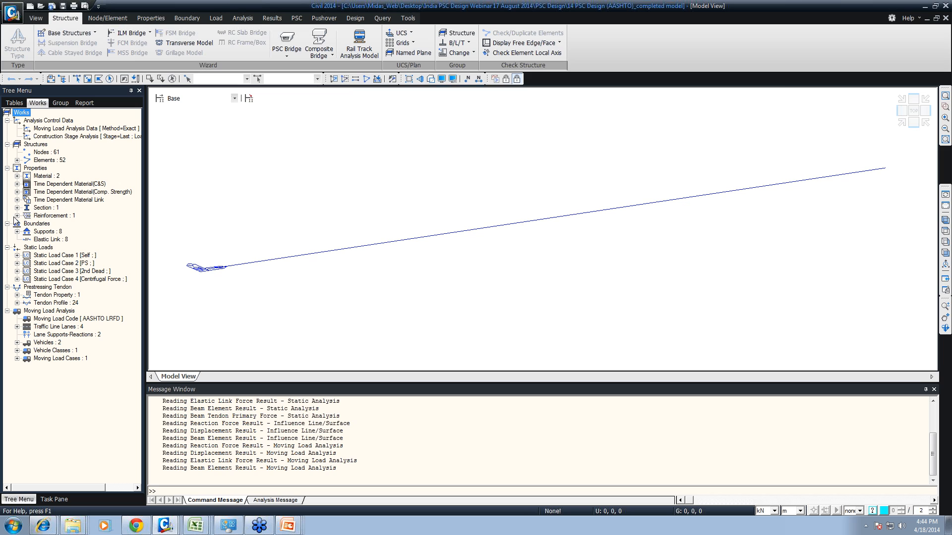
- Open the reinforcement settings of the Span section in the Section Manager
{"action": "left_click", "coordinate": [16, 215]}
{"action": "right_click", "coordinate": [45, 223]}
{"action": "left_click", "coordinate": [339, 202]}
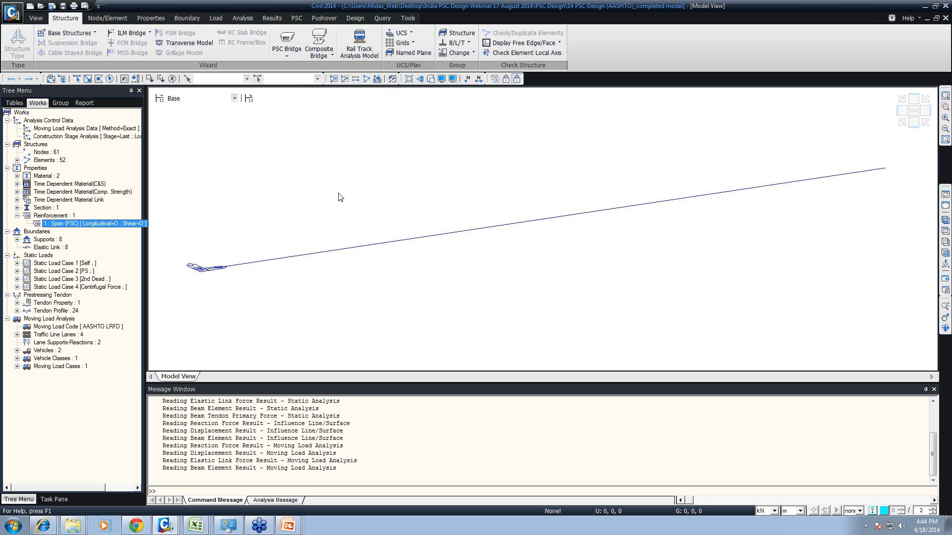
{"action": "left_click", "coordinate": [156, 20]}
{"action": "left_click", "coordinate": [239, 50]}
{"action": "left_click", "coordinate": [248, 81]}
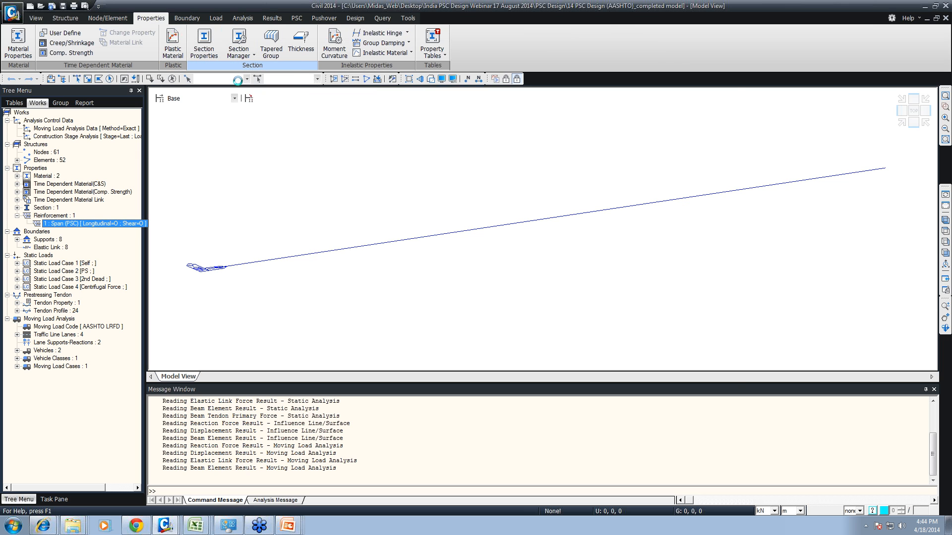
{"action": "left_click", "coordinate": [260, 150]}
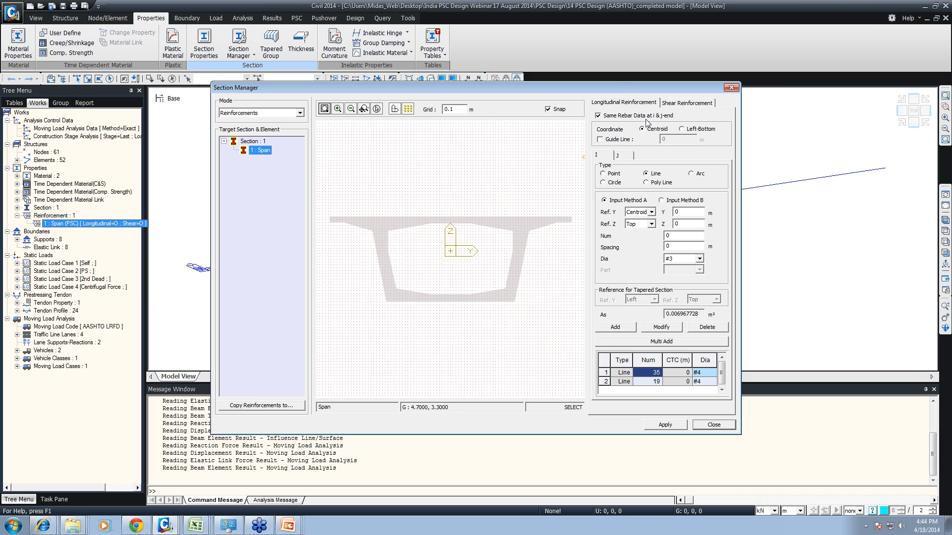
- Add a longitudinal line of 35 #18 bars to the Span section, 0.06 m from the top with 0.25 m spacing
{"action": "key", "text": "ctrl+2"}
{"action": "mouse_move", "coordinate": [577, 88]}
{"action": "left_mouse_down", "text": "ctrl"}
{"action": "mouse_move", "coordinate": [717, 125]}
{"action": "mouse_move", "coordinate": [734, 119]}
{"action": "left_mouse_up", "text": "ctrl"}
{"action": "mouse_move", "coordinate": [596, 184]}
{"action": "left_mouse_down", "text": "ctrl"}
{"action": "mouse_move", "coordinate": [661, 237]}
{"action": "mouse_move", "coordinate": [708, 236]}
{"action": "left_mouse_up", "text": "ctrl"}
{"action": "key", "text": "Escape"}
{"action": "double_click", "coordinate": [677, 212]}
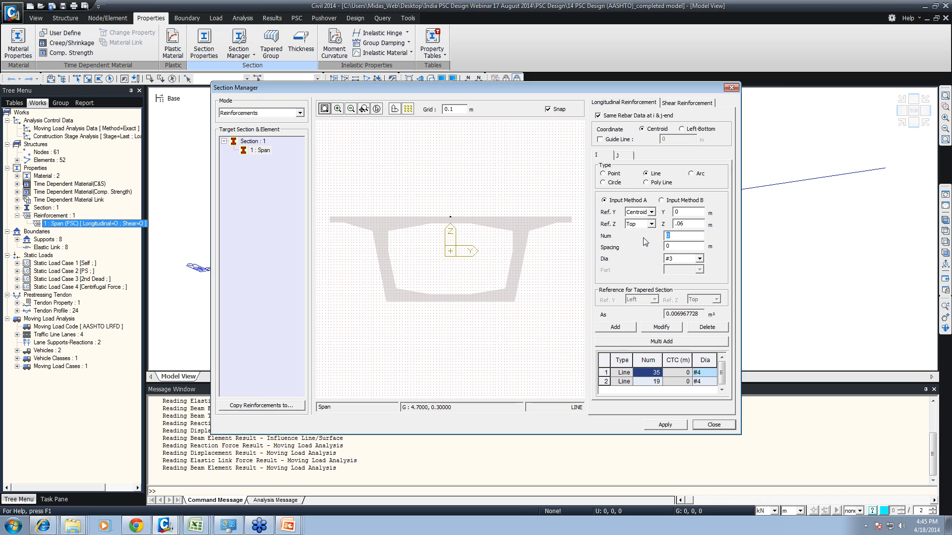
{"action": "key", "text": "Tab"}
{"action": "left_click", "coordinate": [699, 258]}
{"action": "left_click", "coordinate": [684, 327]}
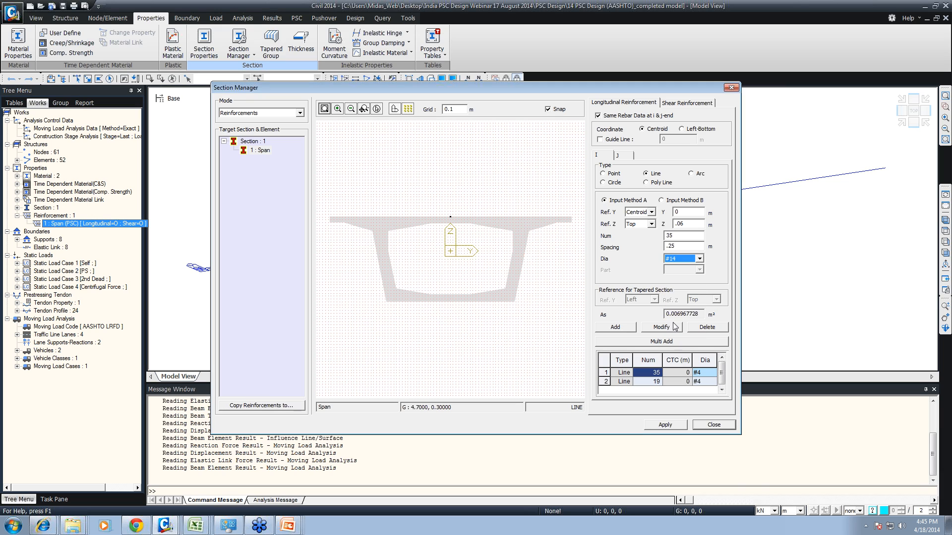
{"action": "left_click", "coordinate": [699, 259]}
{"action": "left_click", "coordinate": [674, 326]}
{"action": "left_click", "coordinate": [633, 327]}
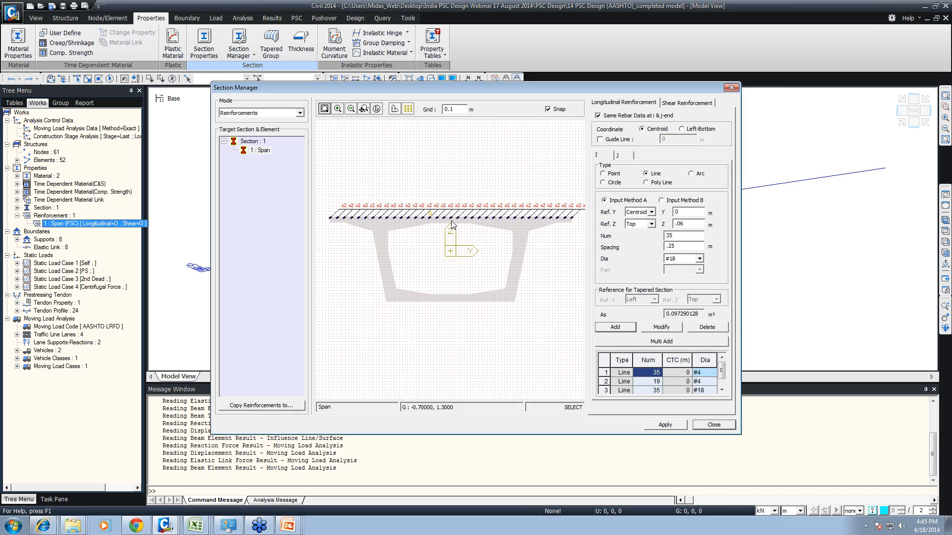
- Set the spacing of the #18 bar line to 0.2 m and delete that line from the longitudinal reinforcement
{"action": "left_click", "coordinate": [612, 391]}
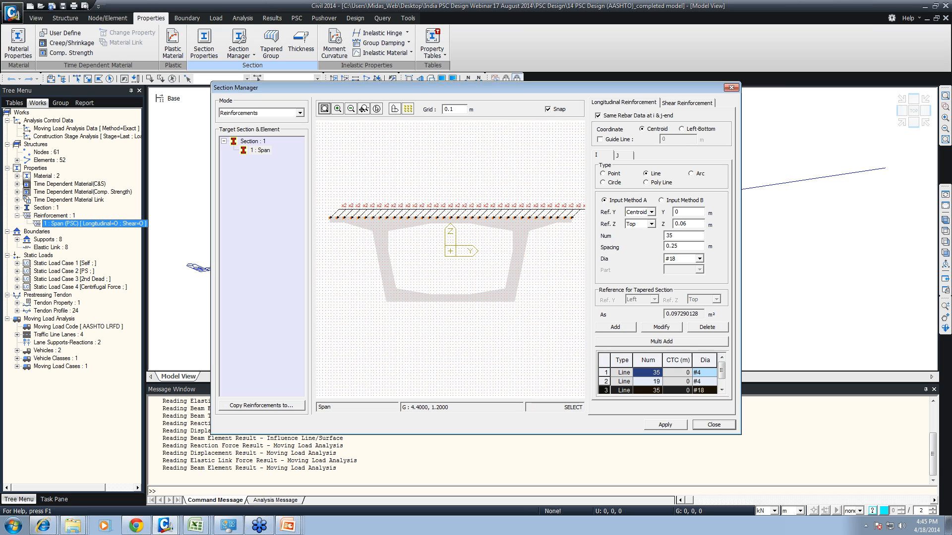
{"action": "left_click", "coordinate": [699, 259]}
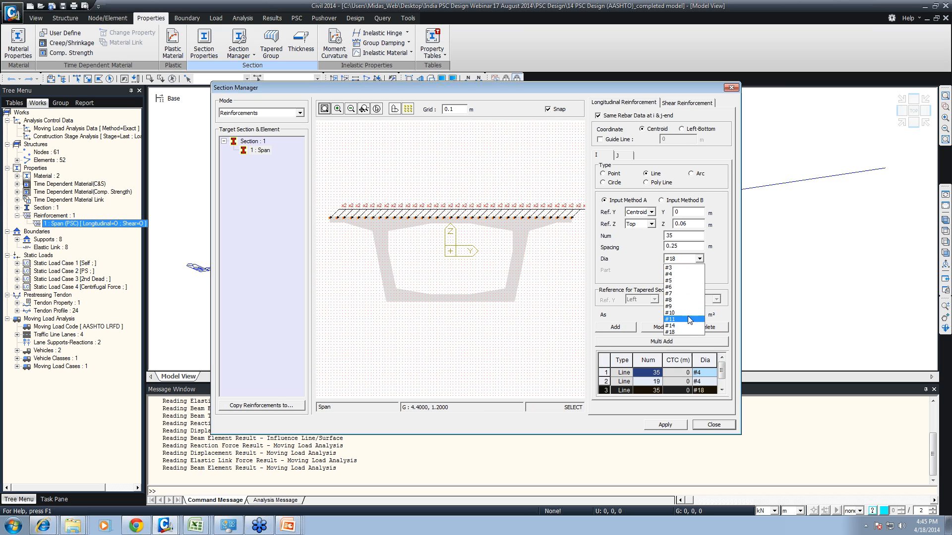
{"action": "left_click", "coordinate": [670, 332]}
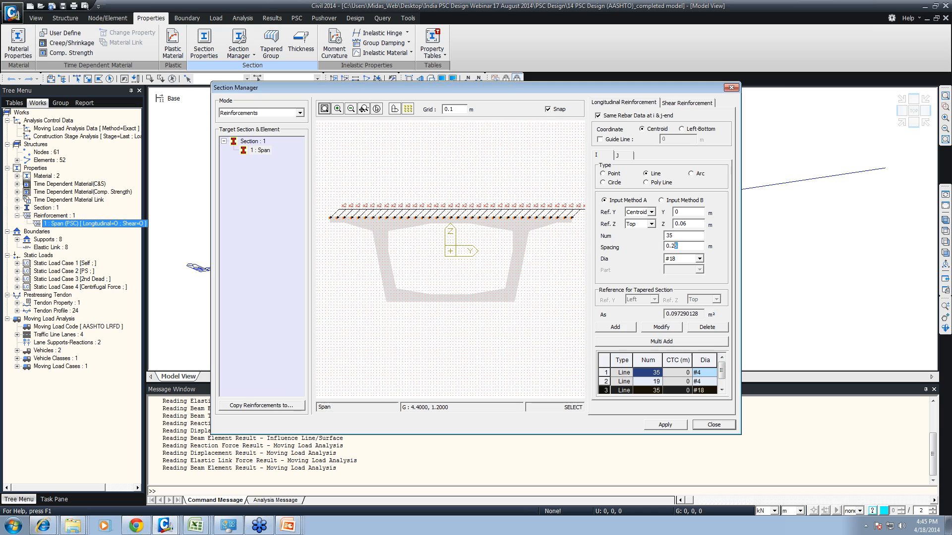
{"action": "left_click_drag", "start_coordinate": [678, 247], "coordinate": [674, 246]}
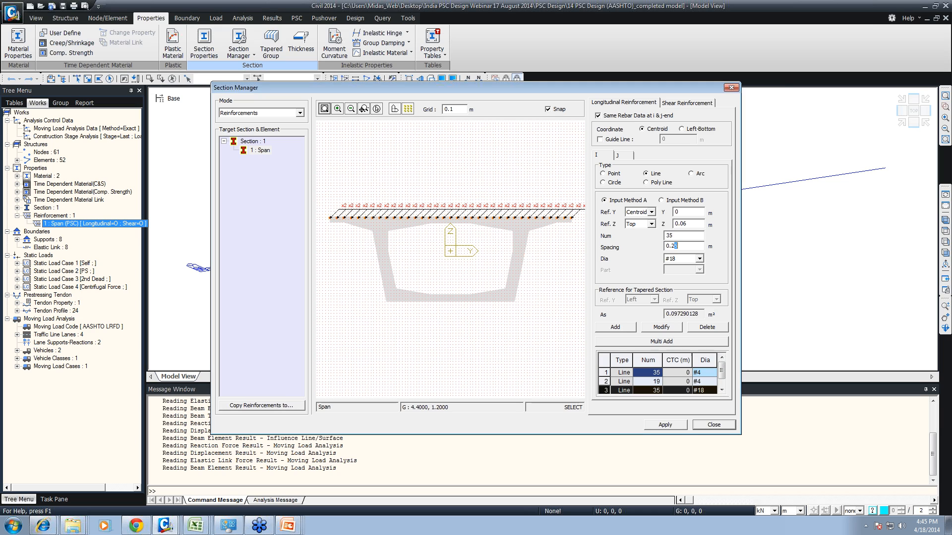
{"action": "left_click", "coordinate": [672, 329]}
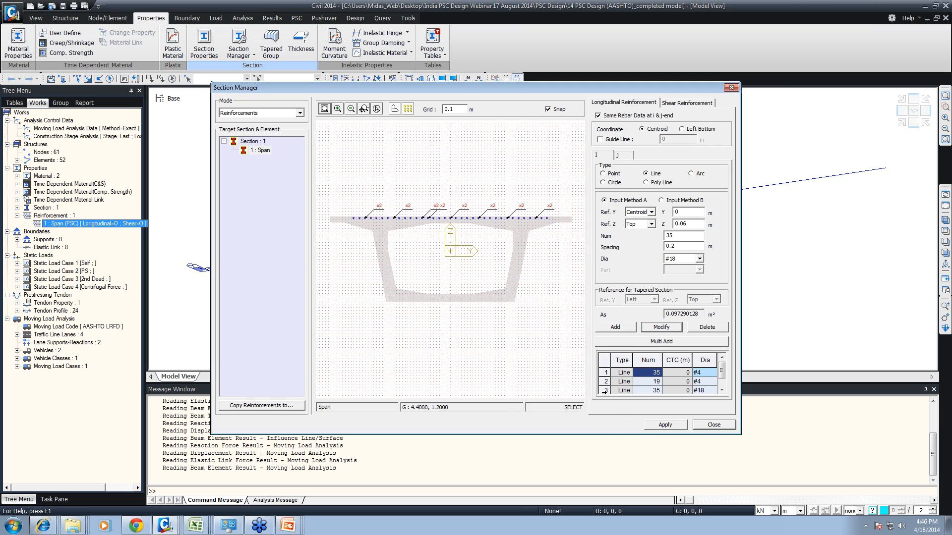
{"action": "left_click", "coordinate": [605, 390]}
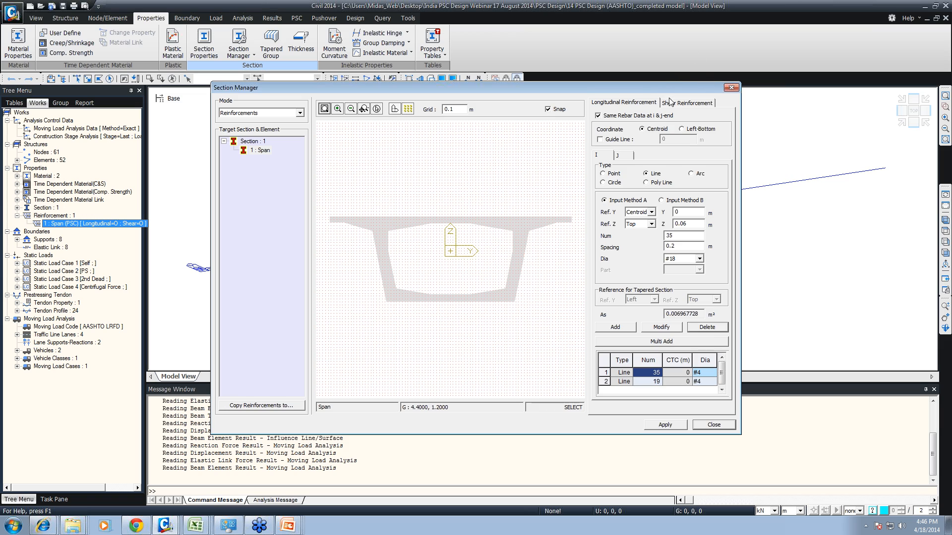
- In the shear reinforcement, calculate the diagonal reinforcement area Aw from four #8 bars
{"action": "left_click", "coordinate": [687, 102]}
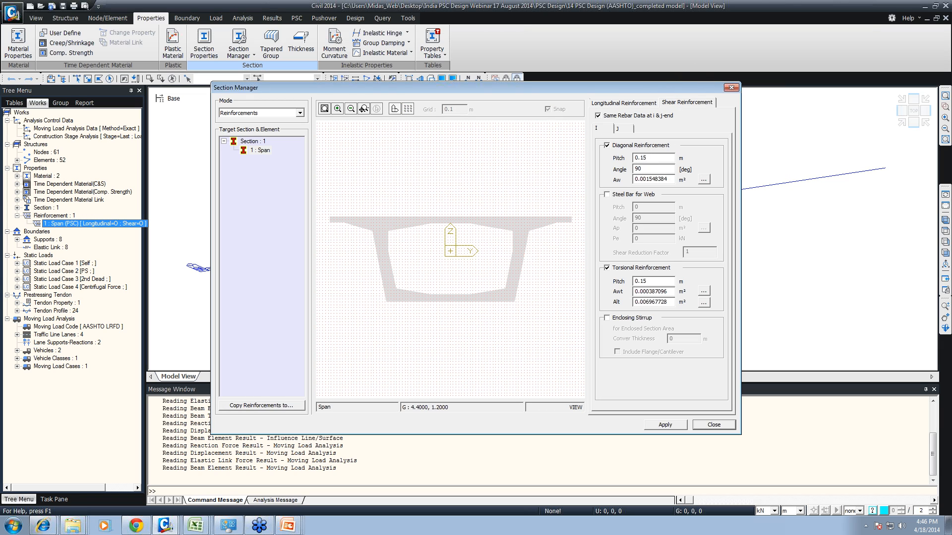
{"action": "double_click", "coordinate": [633, 159]}
{"action": "key", "text": "Tab"}
{"action": "left_click_drag", "start_coordinate": [669, 179], "coordinate": [664, 179]}
{"action": "left_click", "coordinate": [704, 179]}
{"action": "left_click", "coordinate": [498, 245]}
{"action": "left_click", "coordinate": [467, 280]}
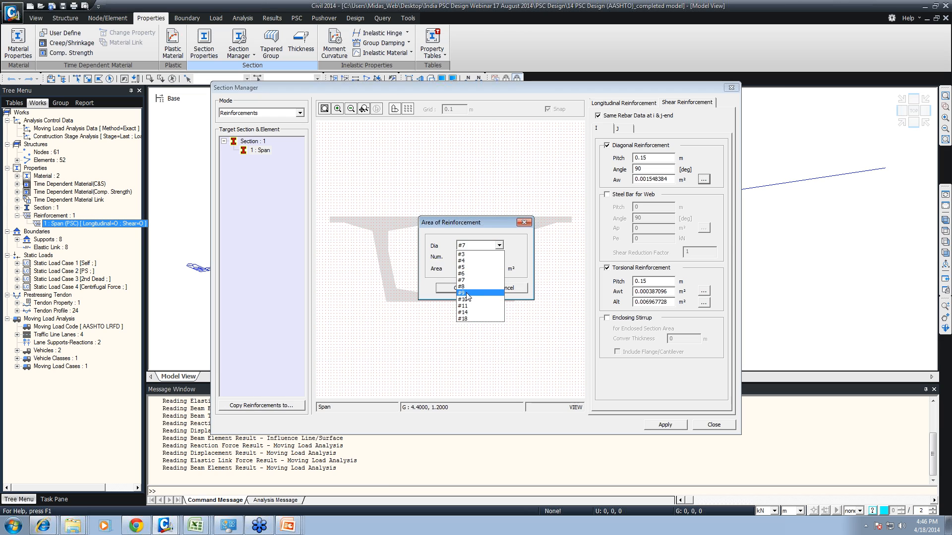
{"action": "left_click", "coordinate": [477, 249]}
{"action": "key", "text": "Tab"}
{"action": "type", "text": "4"}
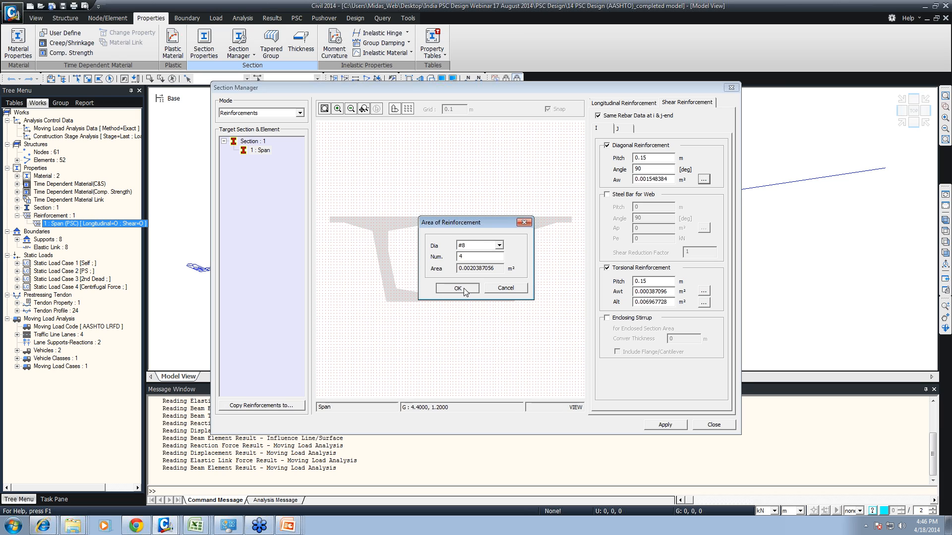
{"action": "left_click", "coordinate": [465, 289]}
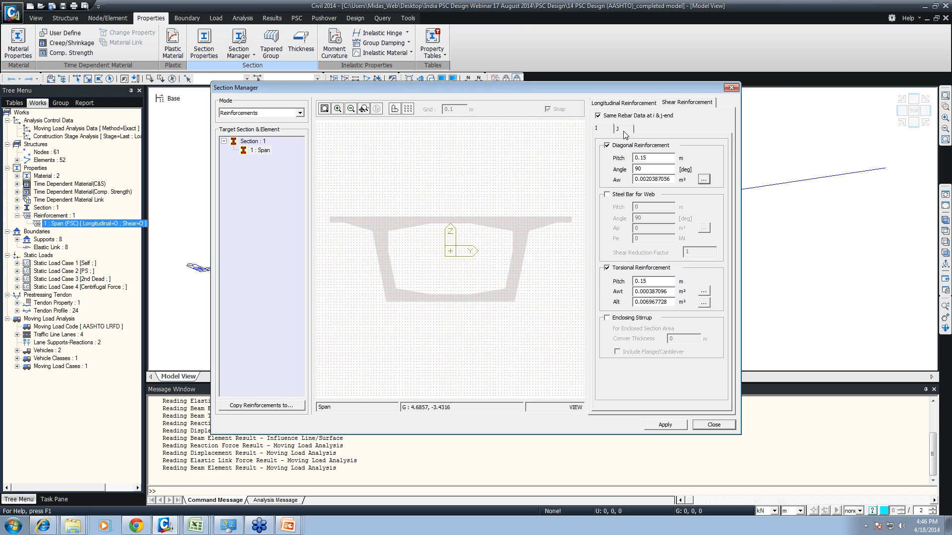
- Review the first longitudinal bar line of the Span section and close the Section Manager without applying changes
{"action": "left_click", "coordinate": [622, 103]}
{"action": "left_click", "coordinate": [610, 371]}
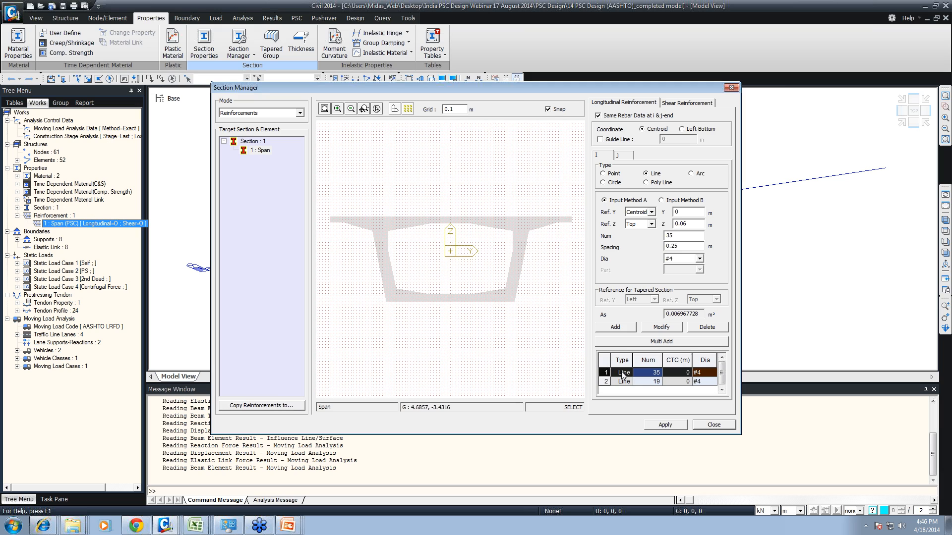
{"action": "left_click", "coordinate": [619, 373]}
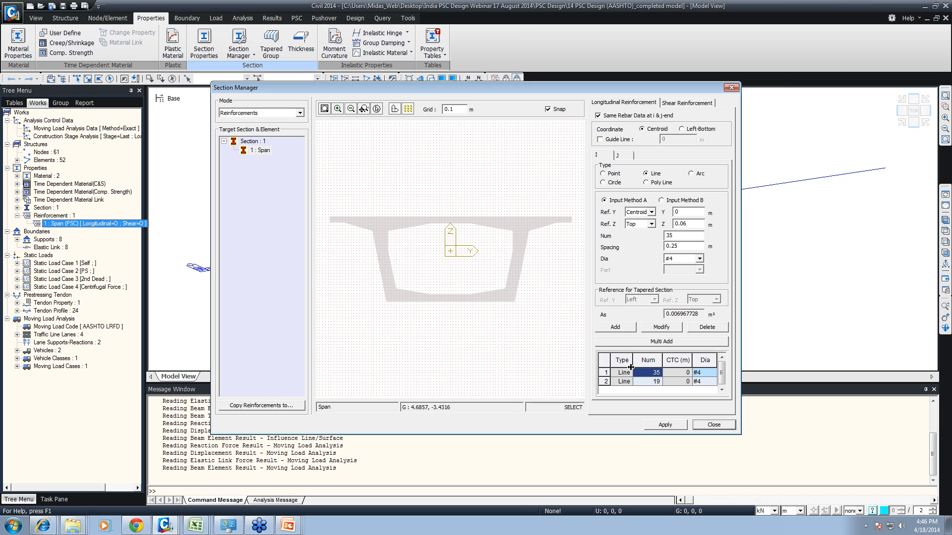
{"action": "left_click", "coordinate": [713, 426]}
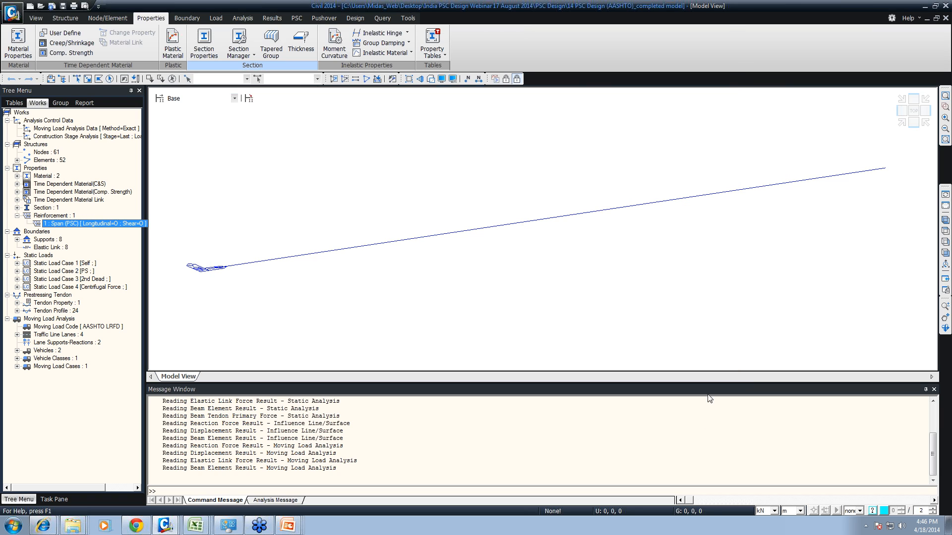
- Show the list of available PSC design result tables for the completed AASHTO model
{"action": "left_click", "coordinate": [297, 18]}
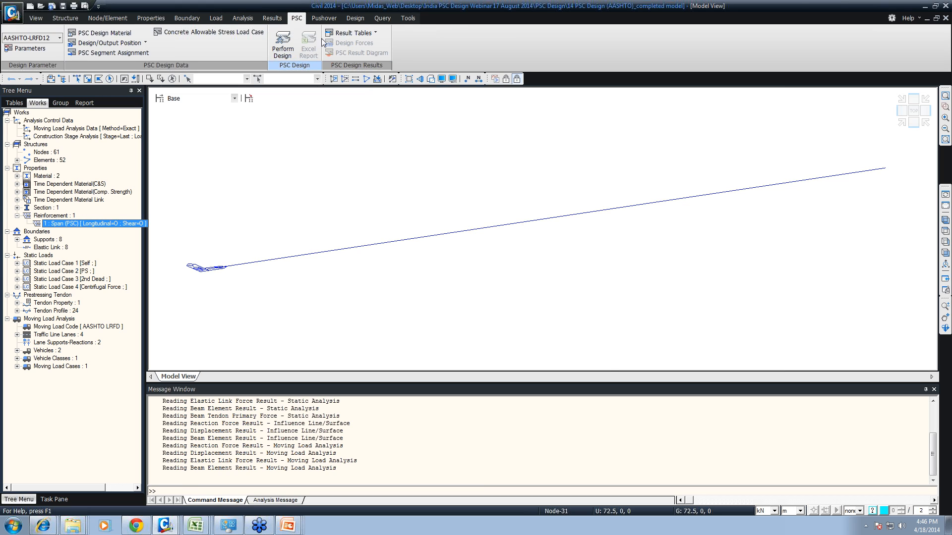
{"action": "left_click", "coordinate": [354, 33]}
{"action": "left_click", "coordinate": [354, 33]}
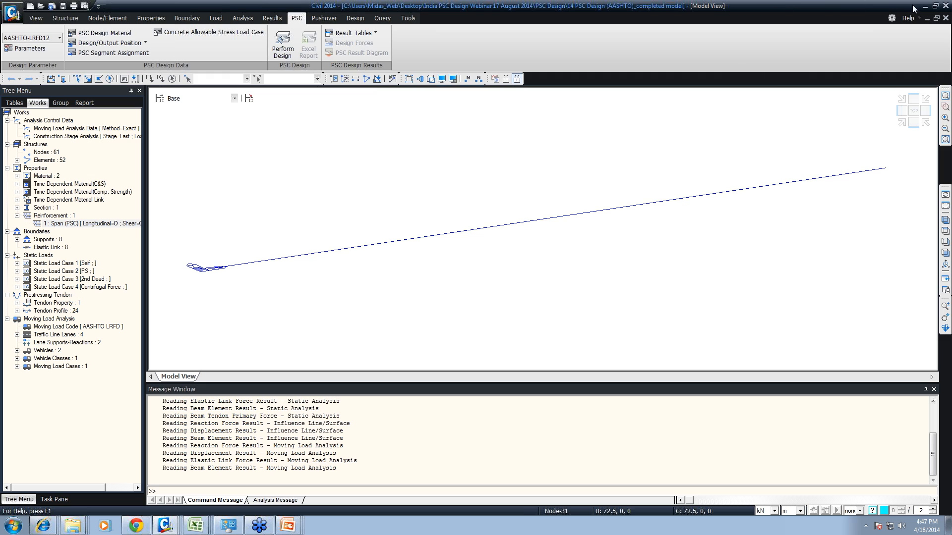
- Switch to the "14th webinar 2" presentation in PowerPoint and show its closing THANK YOU slide as a slide show
{"action": "left_click", "coordinate": [925, 6]}
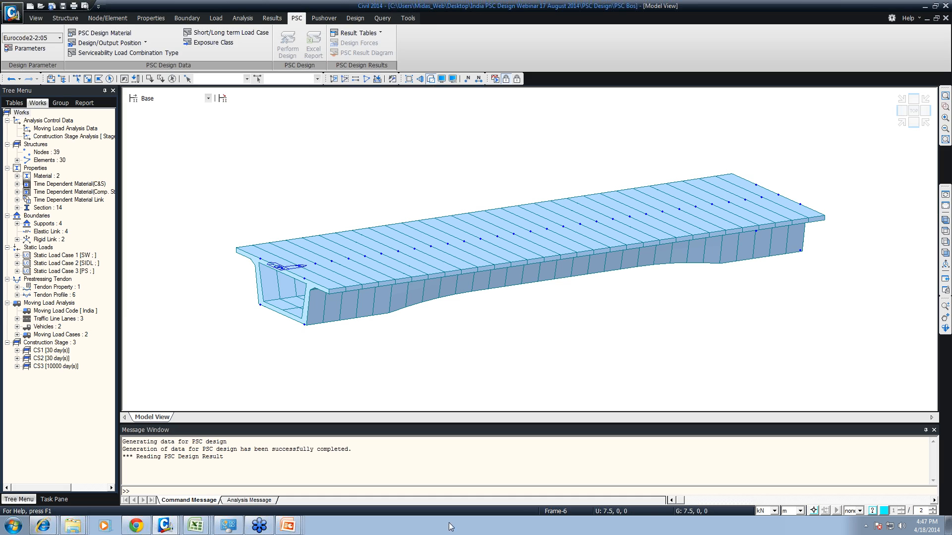
{"action": "left_click", "coordinate": [292, 525]}
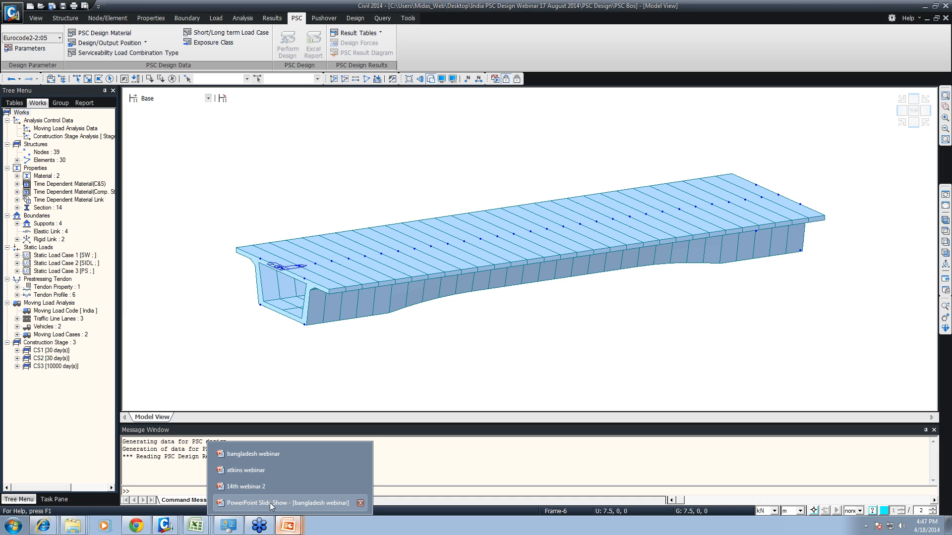
{"action": "left_click", "coordinate": [263, 487]}
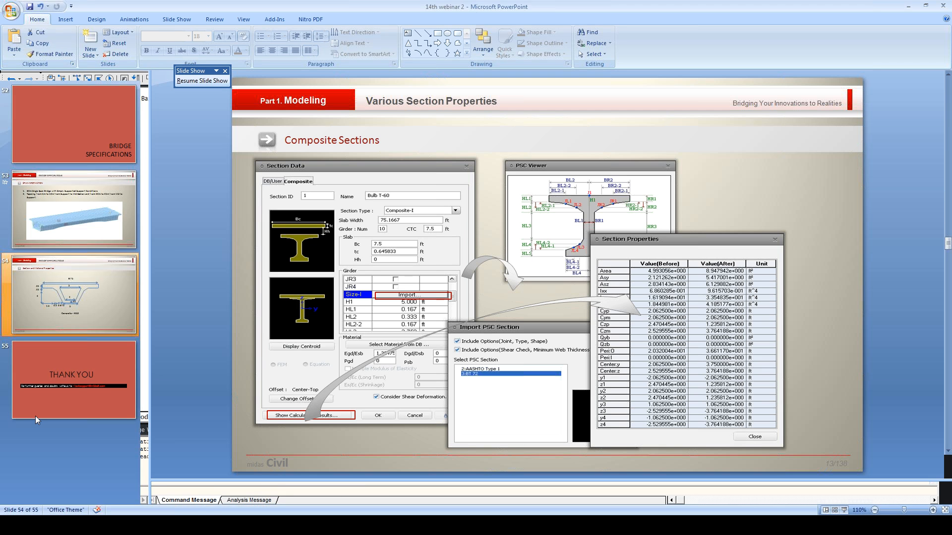
{"action": "scroll", "coordinate": [70, 436], "scroll_direction": "down", "scroll_amount": 2}
{"action": "left_click_drag", "start_coordinate": [143, 377], "coordinate": [101, 484]}
{"action": "left_click", "coordinate": [83, 414]}
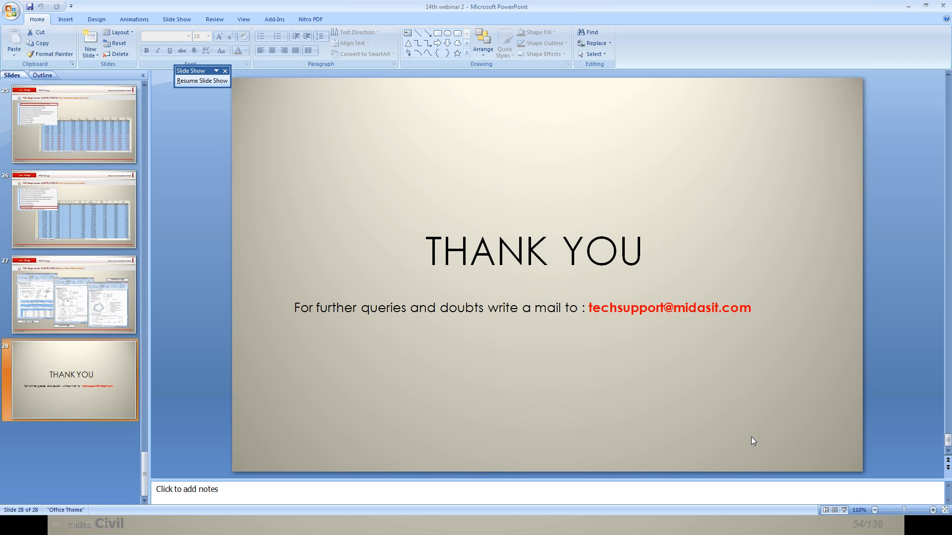
{"action": "left_click", "coordinate": [844, 512]}
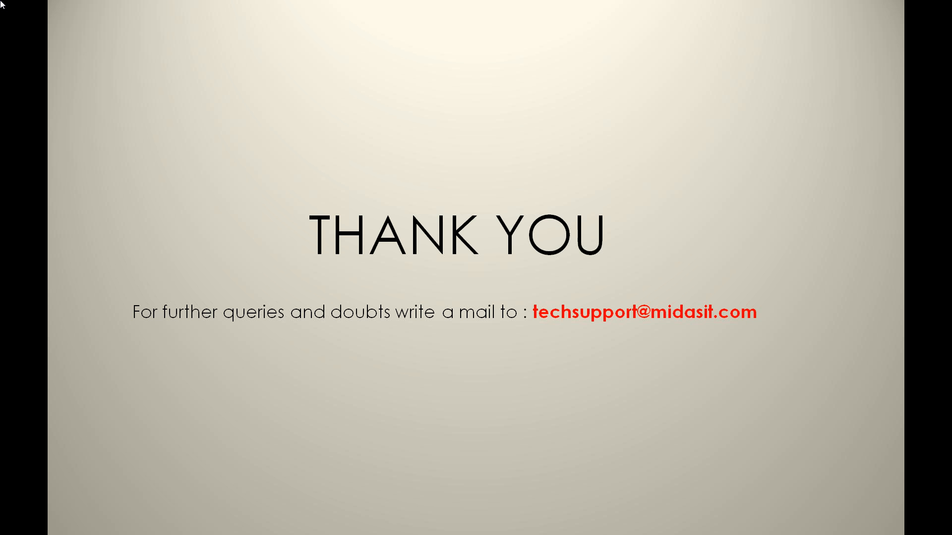